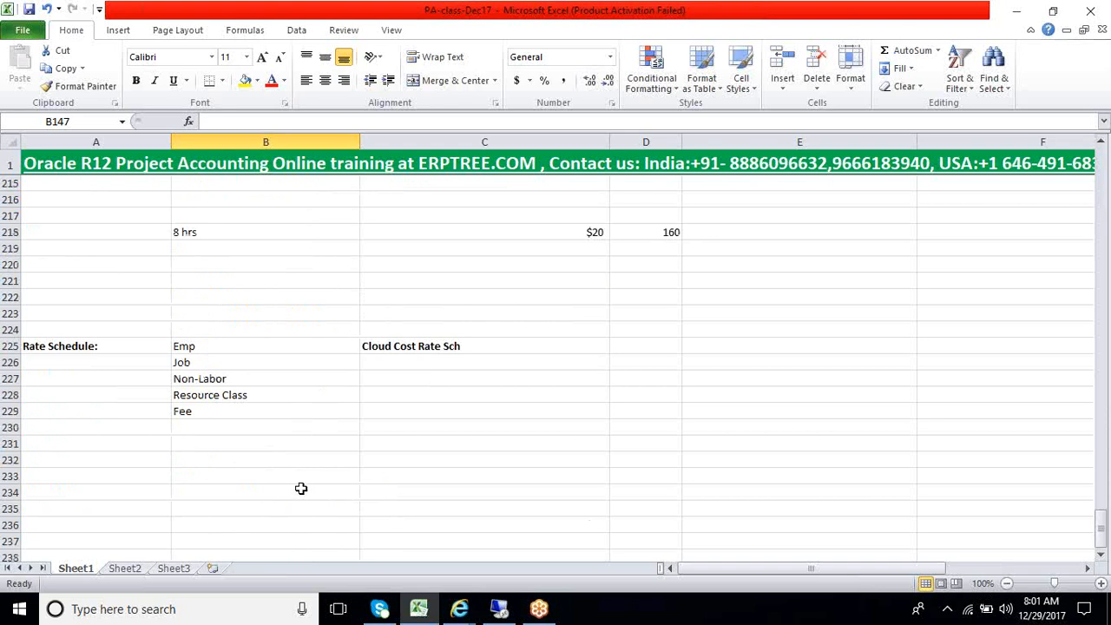
# Review the Cloud Cost Rate Sch entry, the 8-hour cost example in row 218 and the approval note in row 194
pyautogui.click(391, 347)
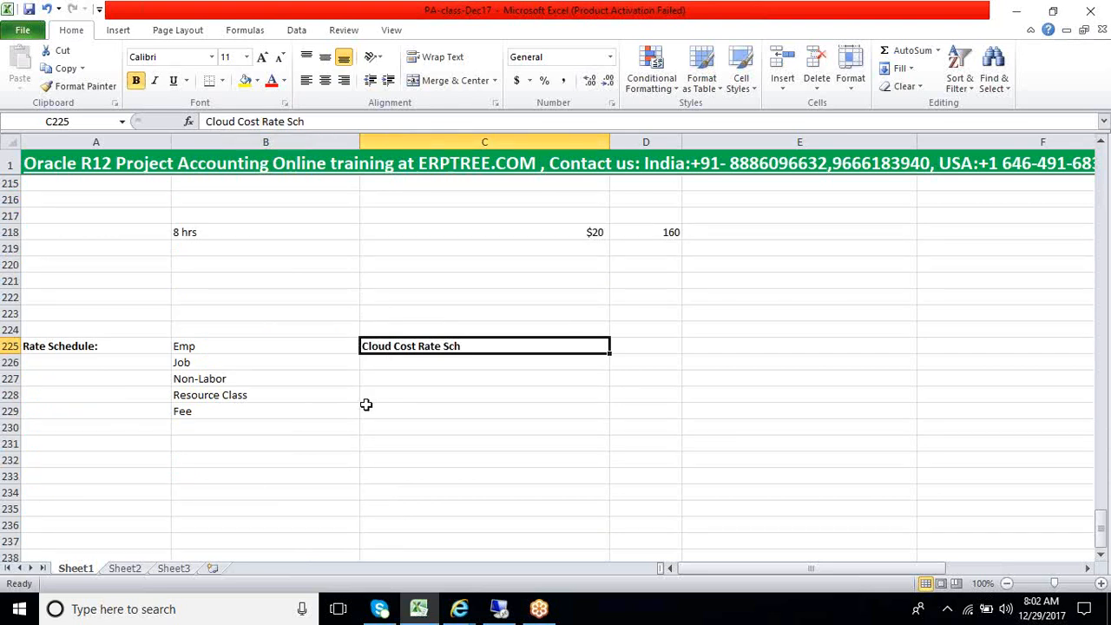
pyautogui.click(252, 236)
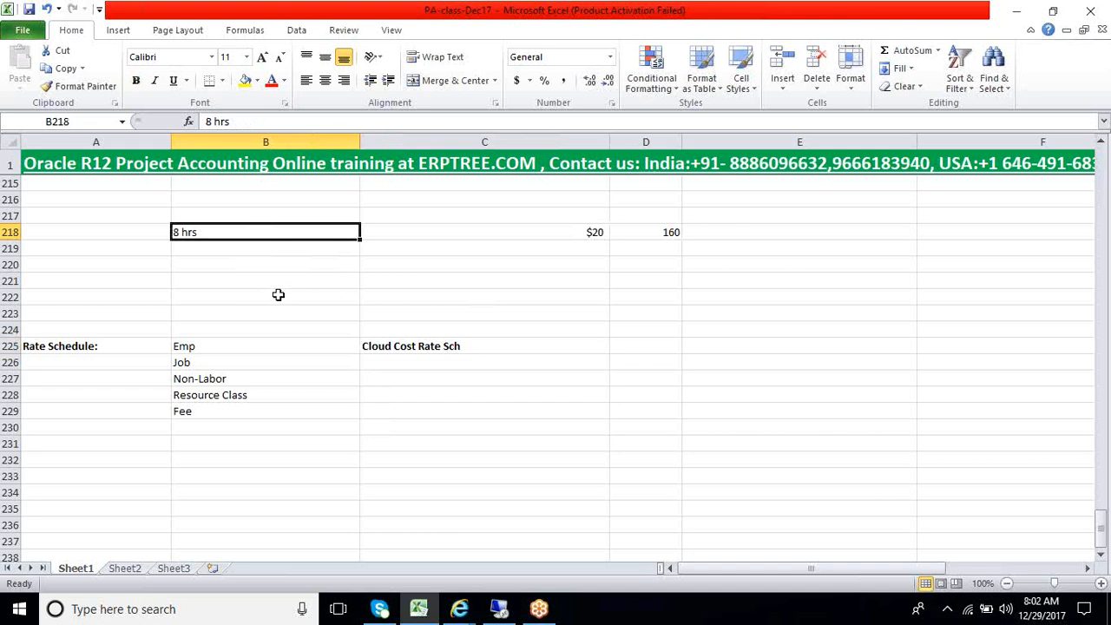
pyautogui.click(664, 232)
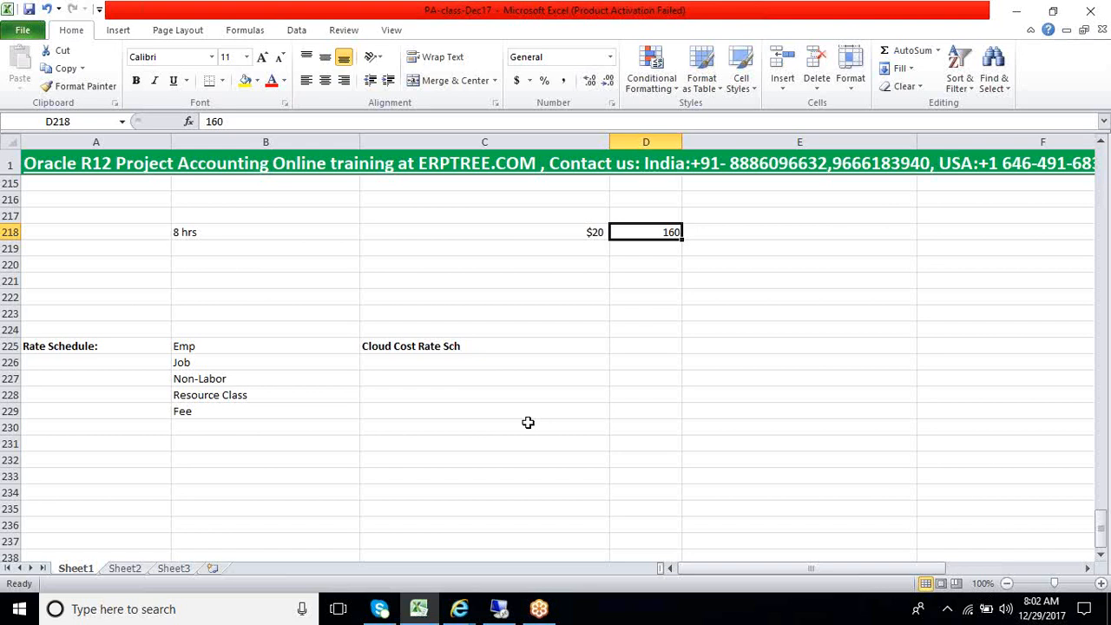
pyautogui.scroll(1, 527, 423)
pyautogui.scroll(1, 527, 423)
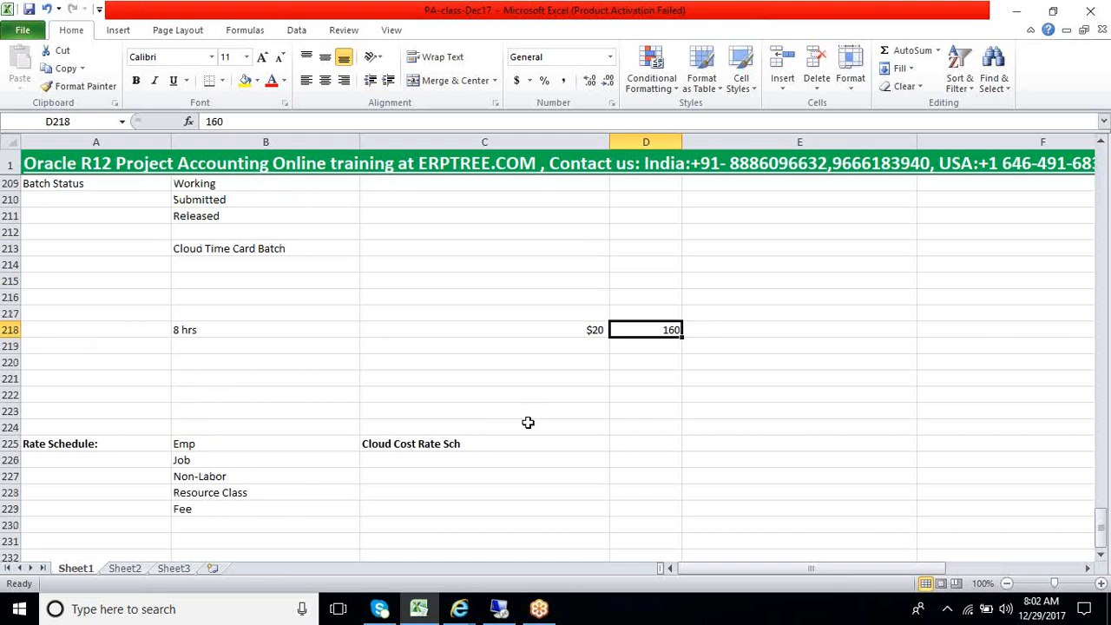
pyautogui.scroll(4, 528, 423)
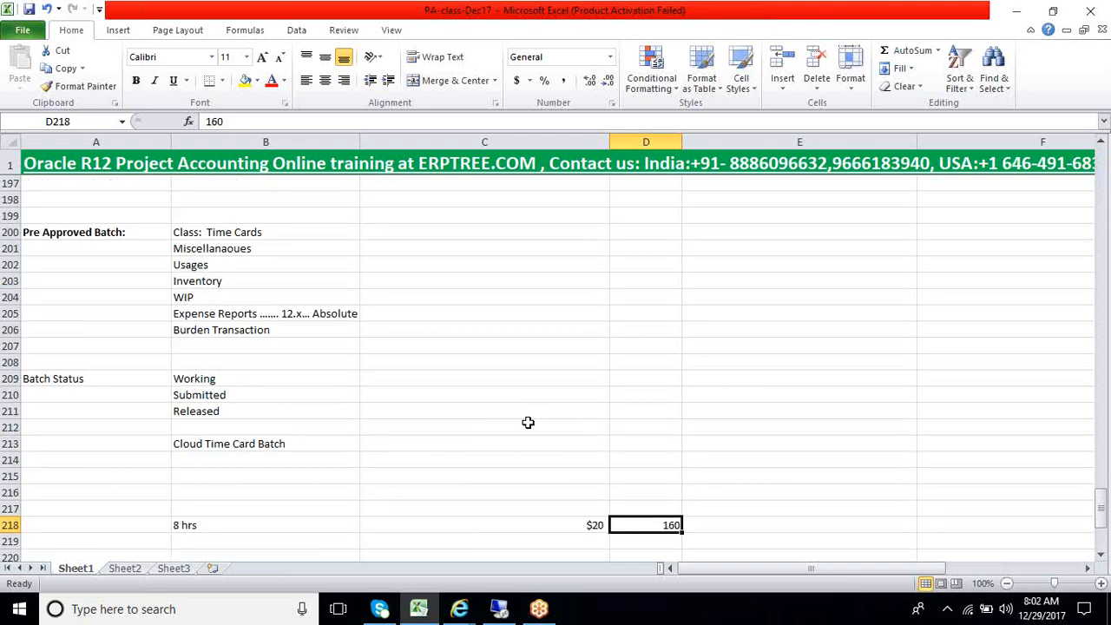
pyautogui.scroll(4, 528, 423)
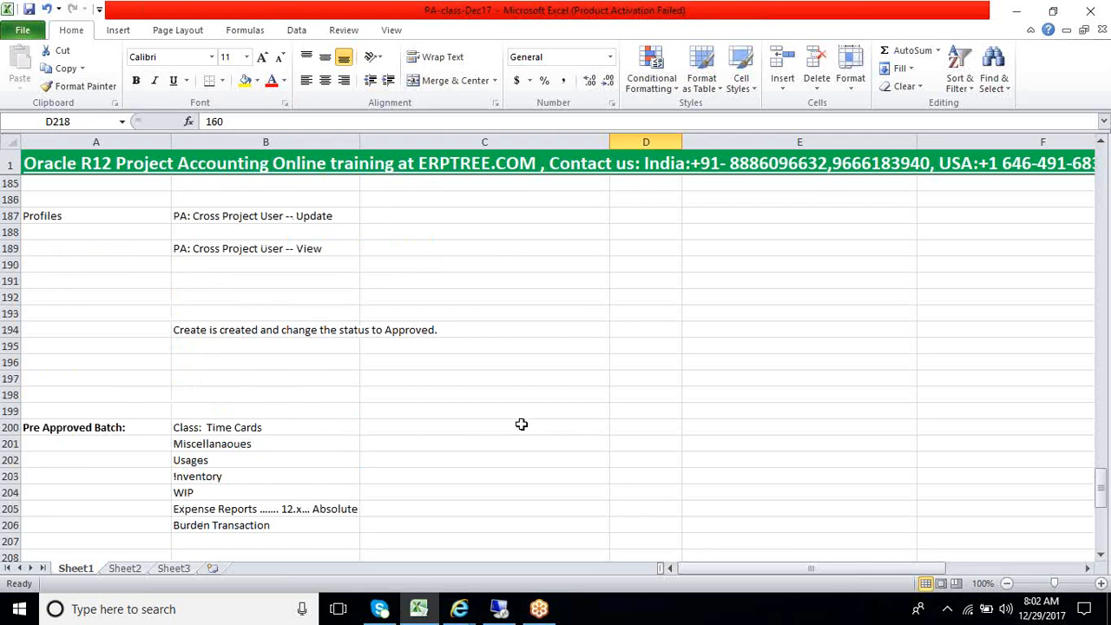
pyautogui.click(182, 337)
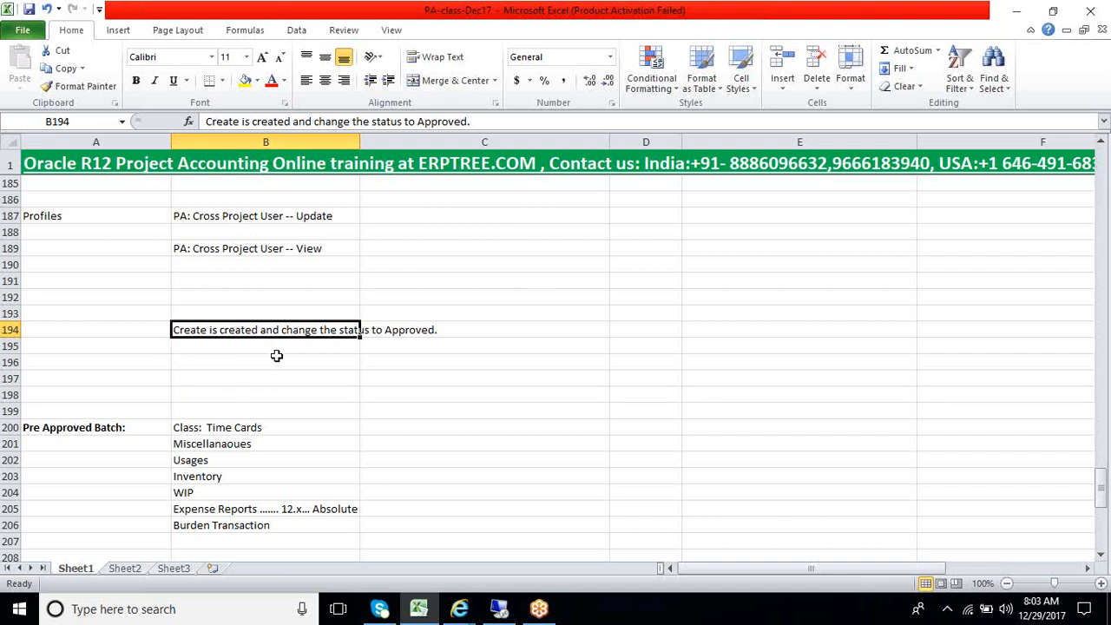
# Examine the Pre Approved Batch classes, the Batch Status values and the Cloud Time Card Batch entry in the notes
pyautogui.scroll(-3, 276, 356)
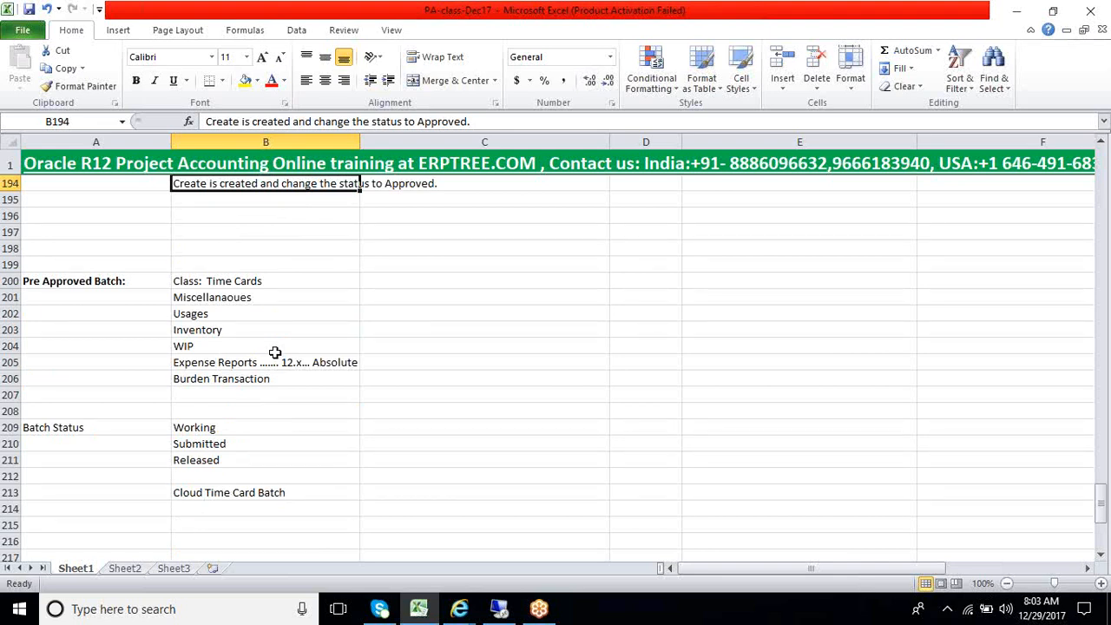
pyautogui.click(126, 293)
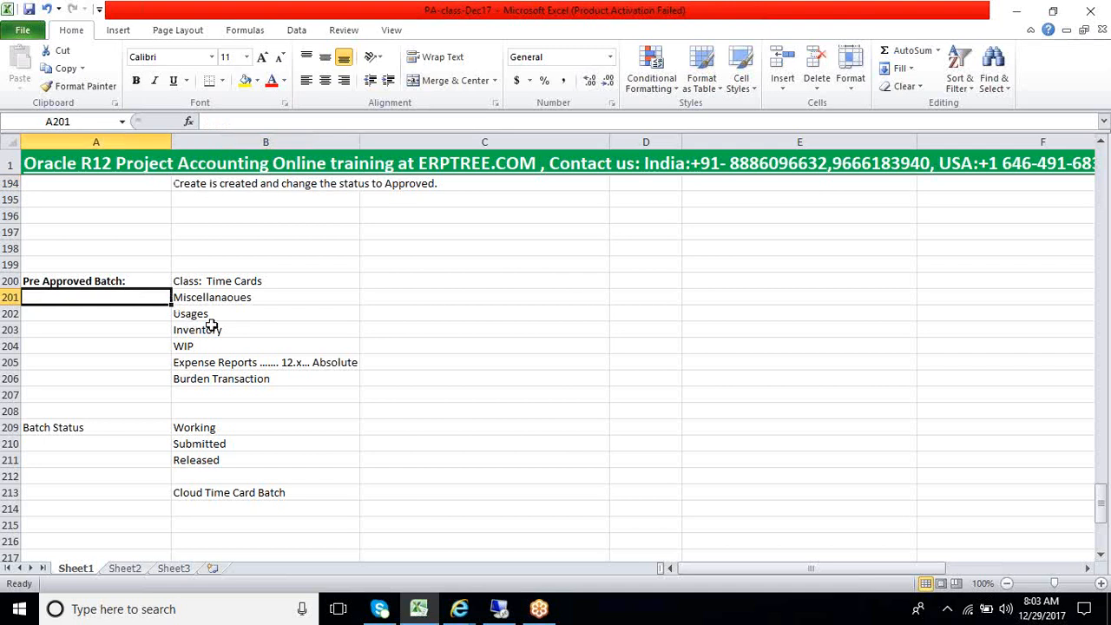
pyautogui.moveTo(205, 283); pyautogui.dragTo(177, 383)
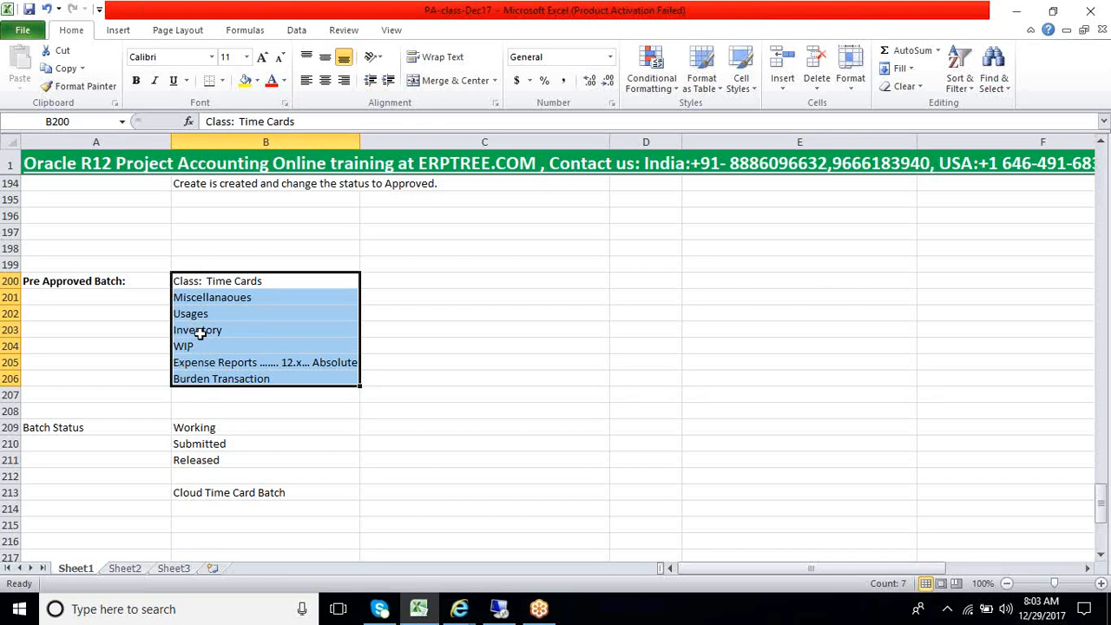
pyautogui.click(232, 286)
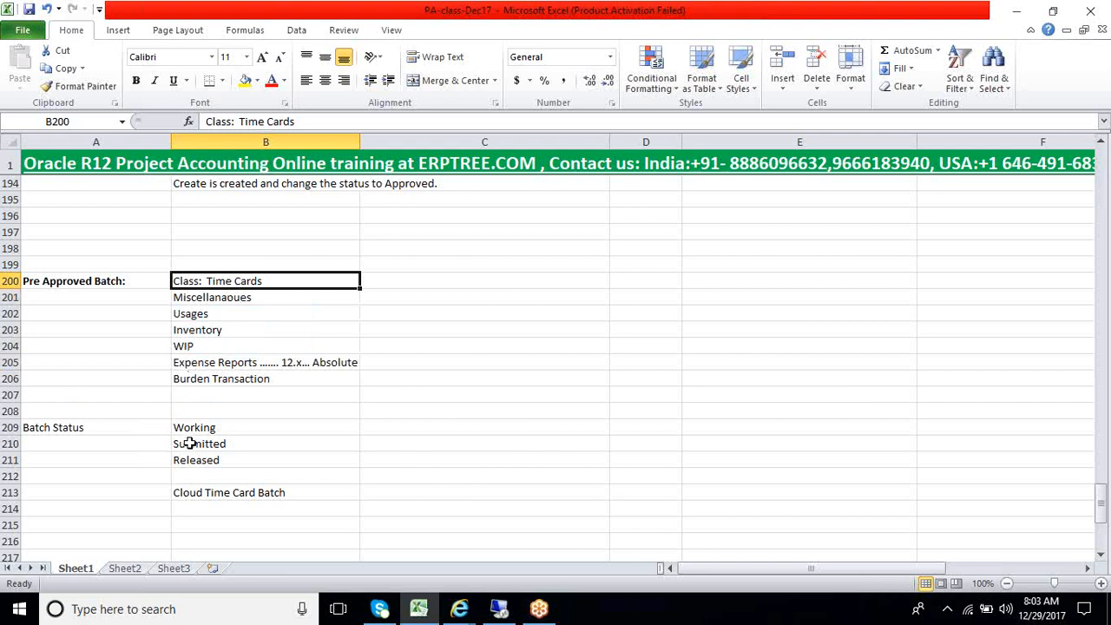
pyautogui.moveTo(42, 427); pyautogui.dragTo(199, 473)
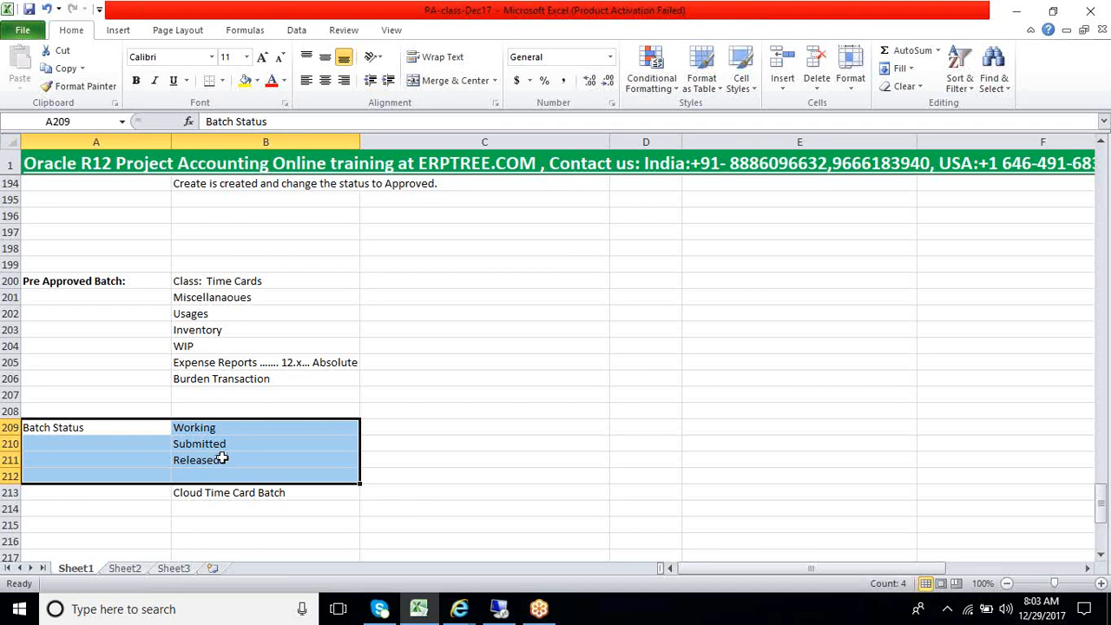
pyautogui.scroll(-1, 223, 459)
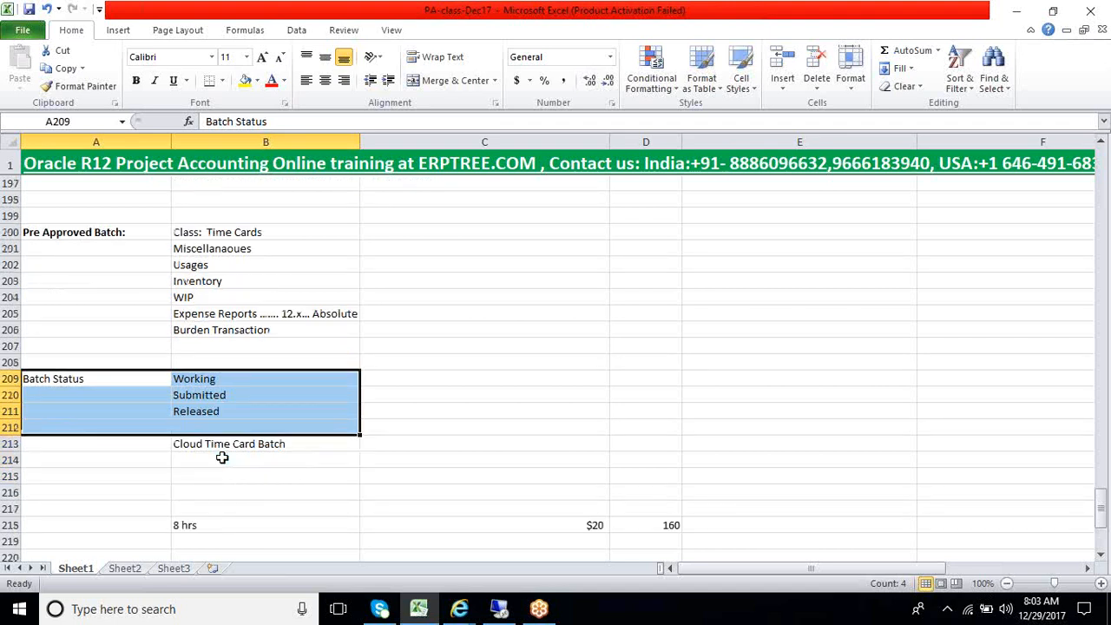
pyautogui.click(230, 413)
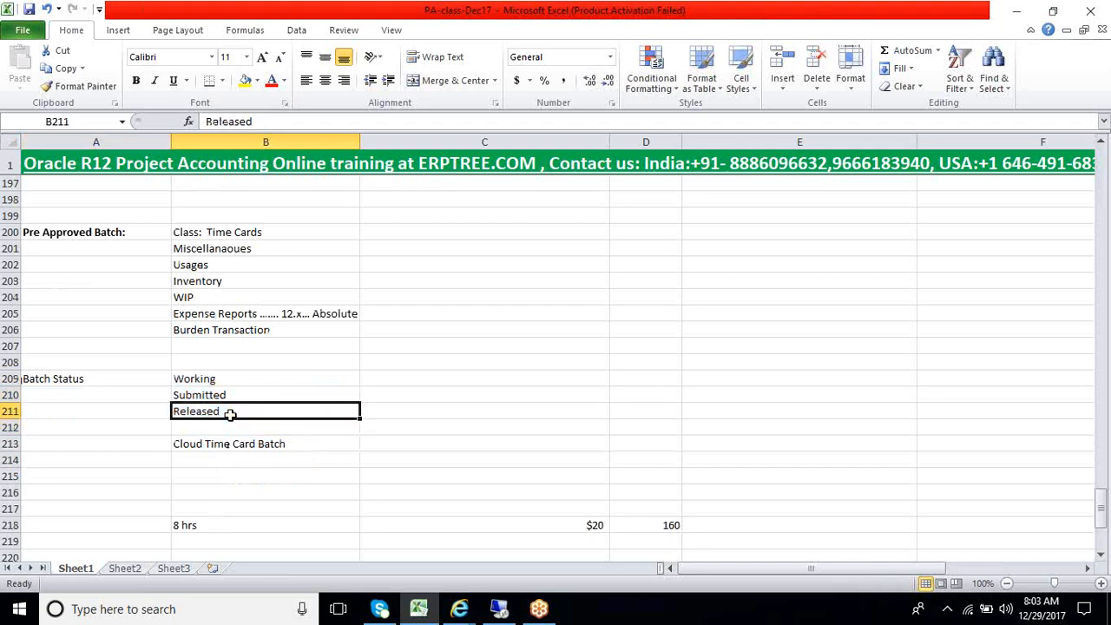
pyautogui.scroll(-1, 231, 420)
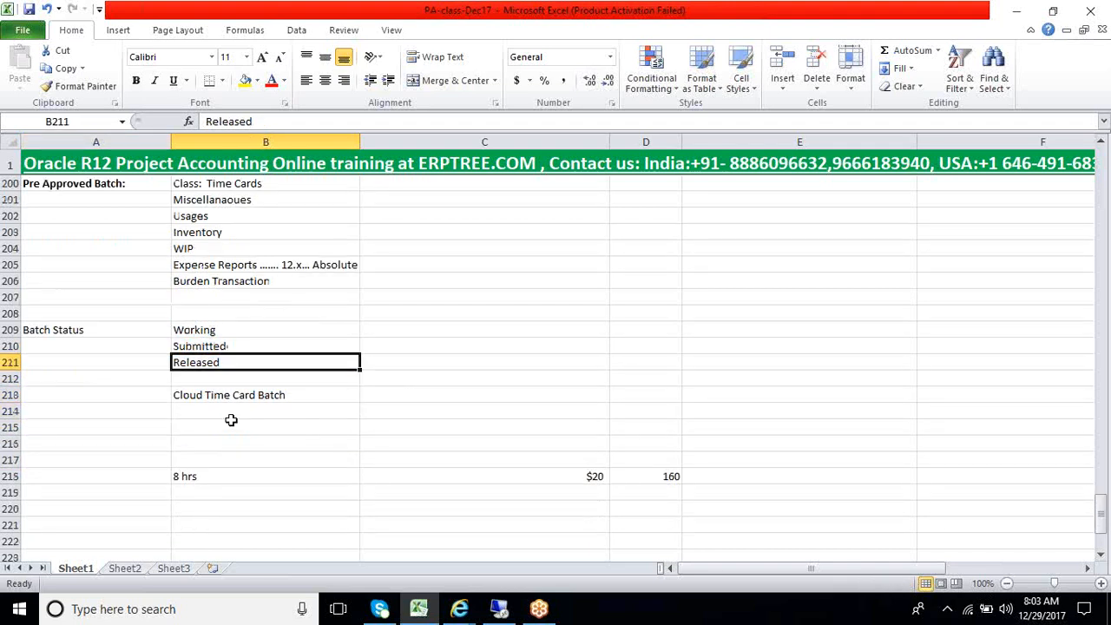
pyautogui.click(235, 397)
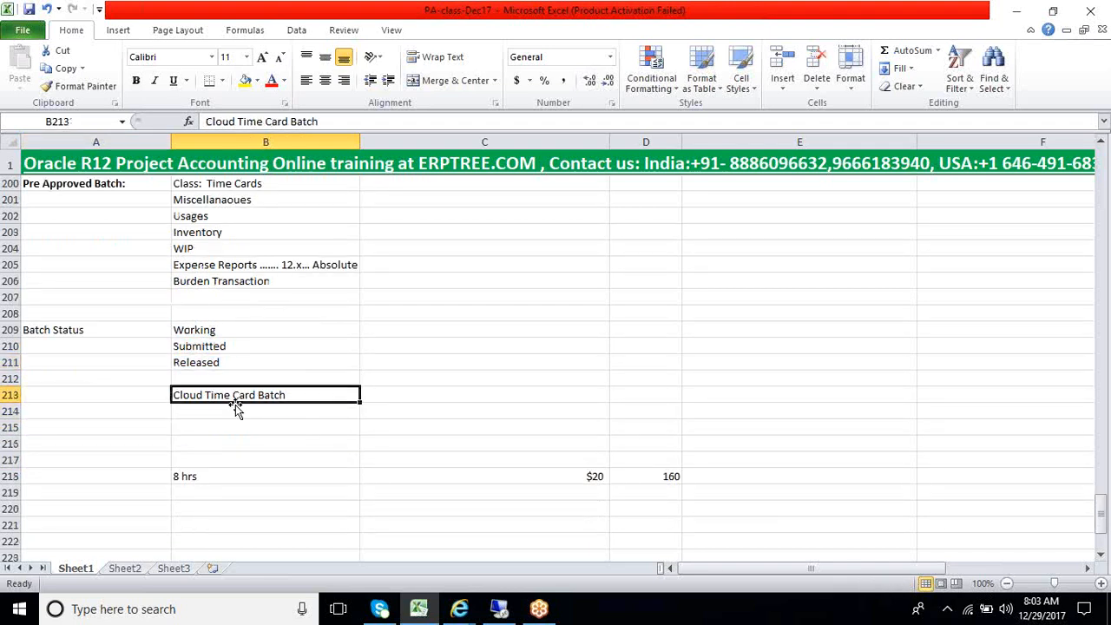
# Review the labor cost example in row 218, going through its hours, rate and amount cells
pyautogui.scroll(-1, 234, 408)
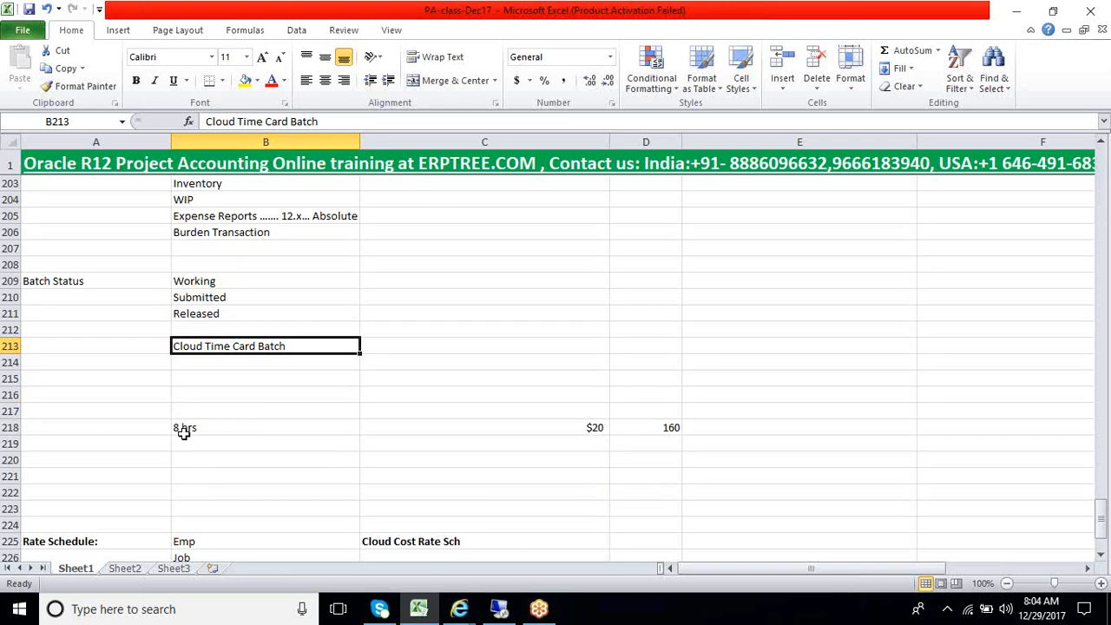
pyautogui.click(184, 431)
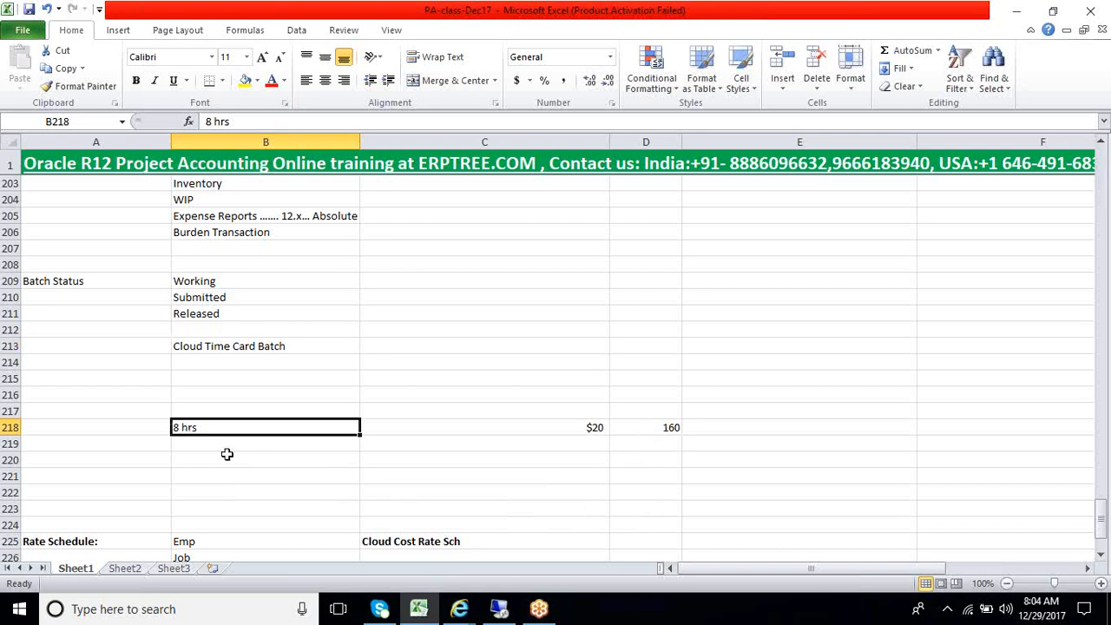
pyautogui.click(594, 431)
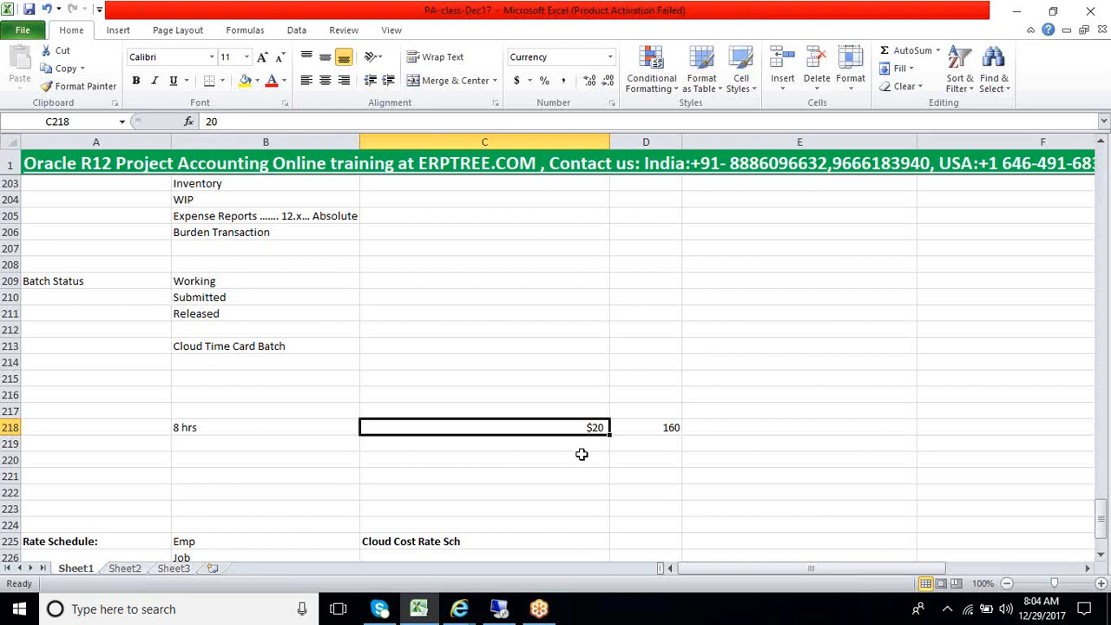
pyautogui.click(677, 433)
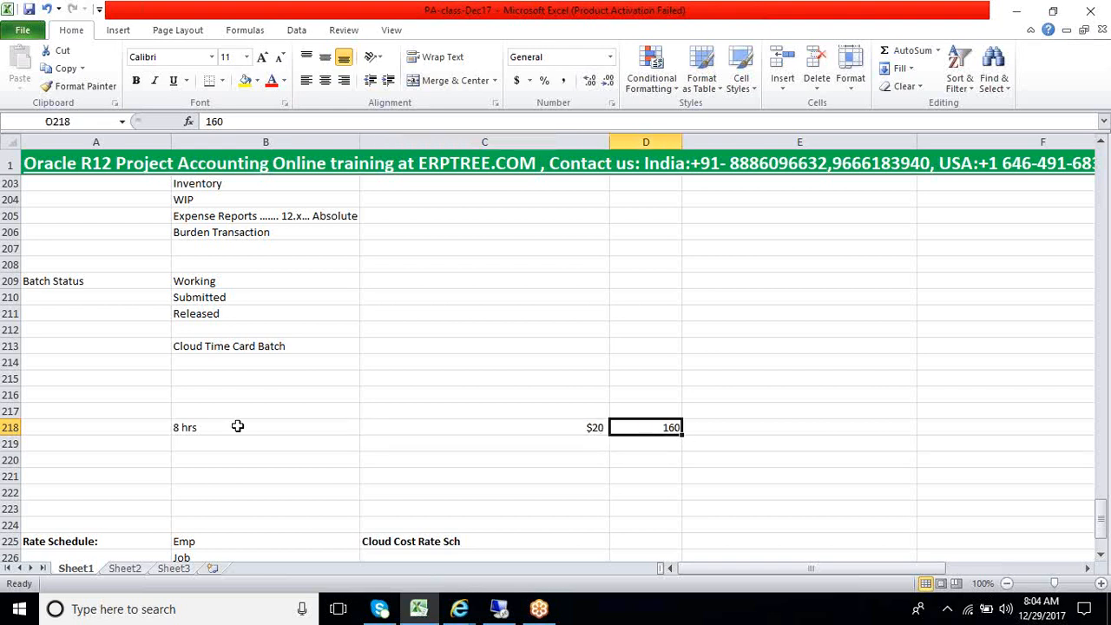
pyautogui.moveTo(178, 430); pyautogui.dragTo(642, 431)
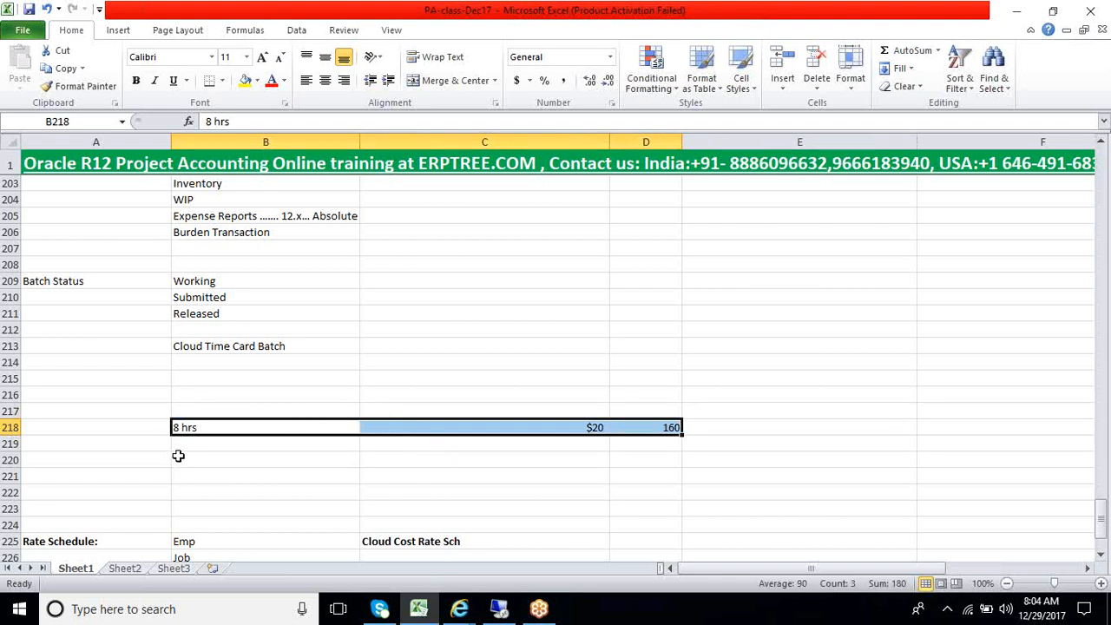
# Examine the Rate Schedule block listing the schedule types from Emp to Fee
pyautogui.scroll(-3, 178, 456)
pyautogui.moveTo(79, 395); pyautogui.dragTo(459, 469)
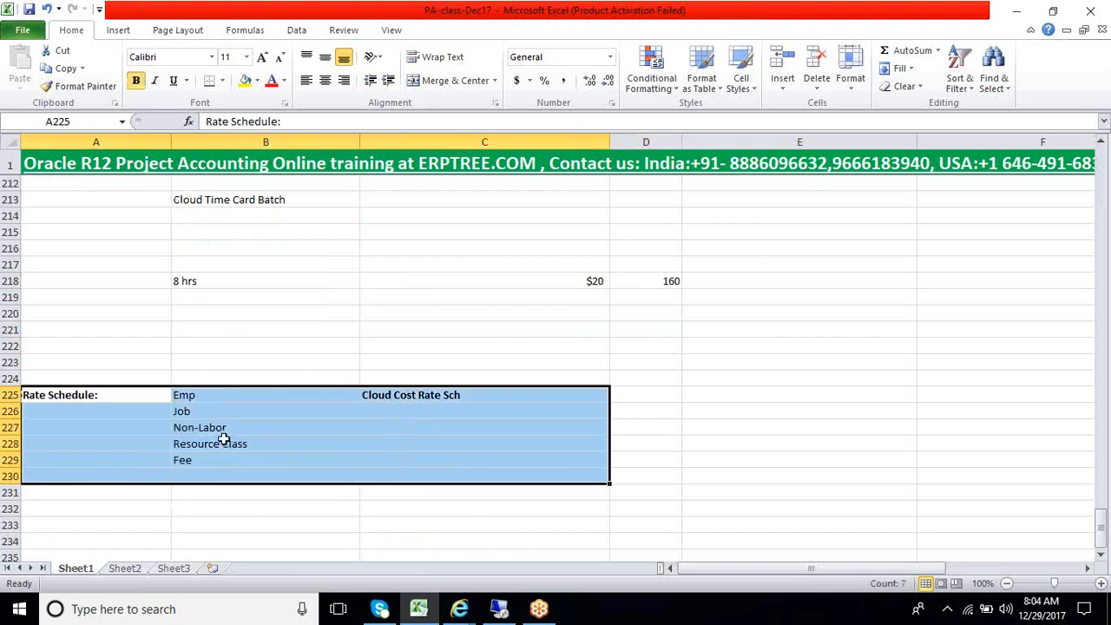
pyautogui.click(215, 400)
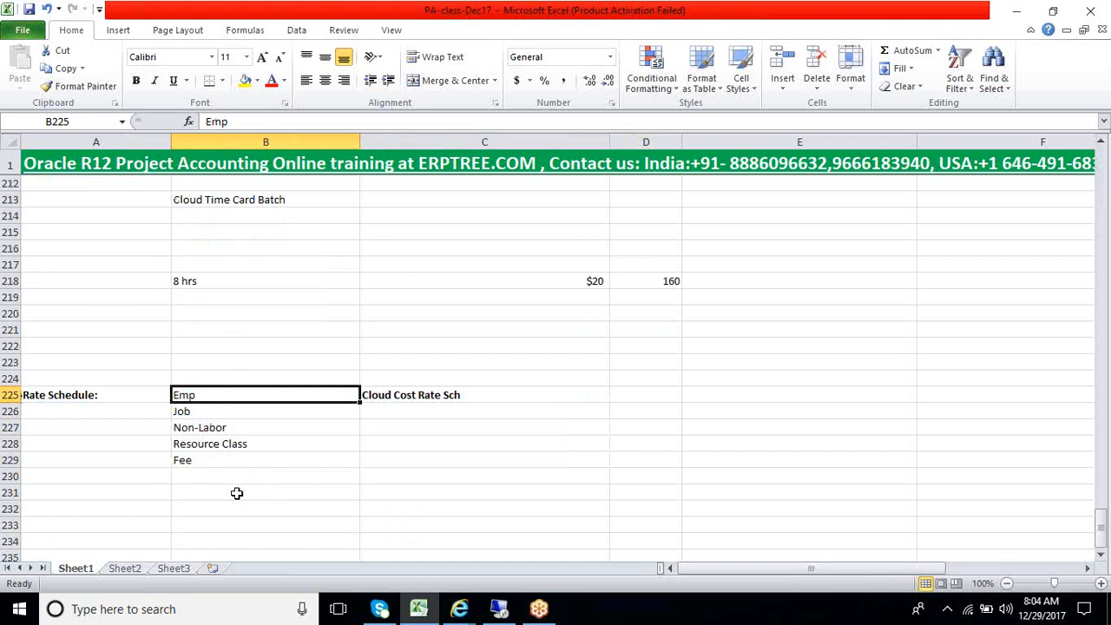
pyautogui.scroll(-1, 228, 493)
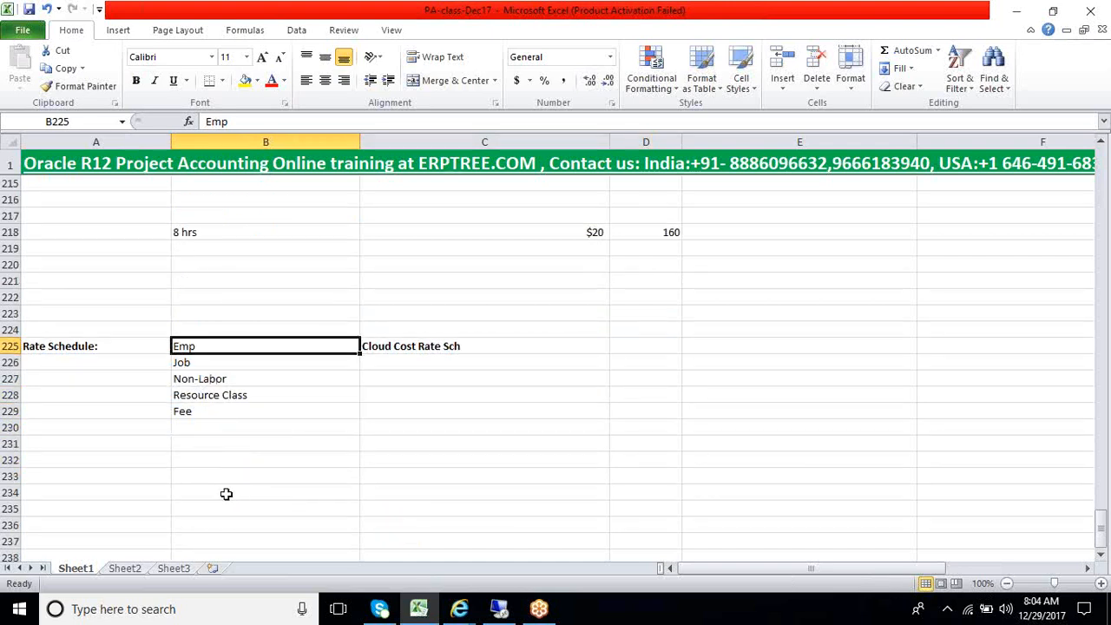
pyautogui.click(187, 447)
# Look at the Rate Schedules form in Oracle Applications and return to the Cloud Cost Rate Sch entry in the Excel notes
pyautogui.click(500, 608)
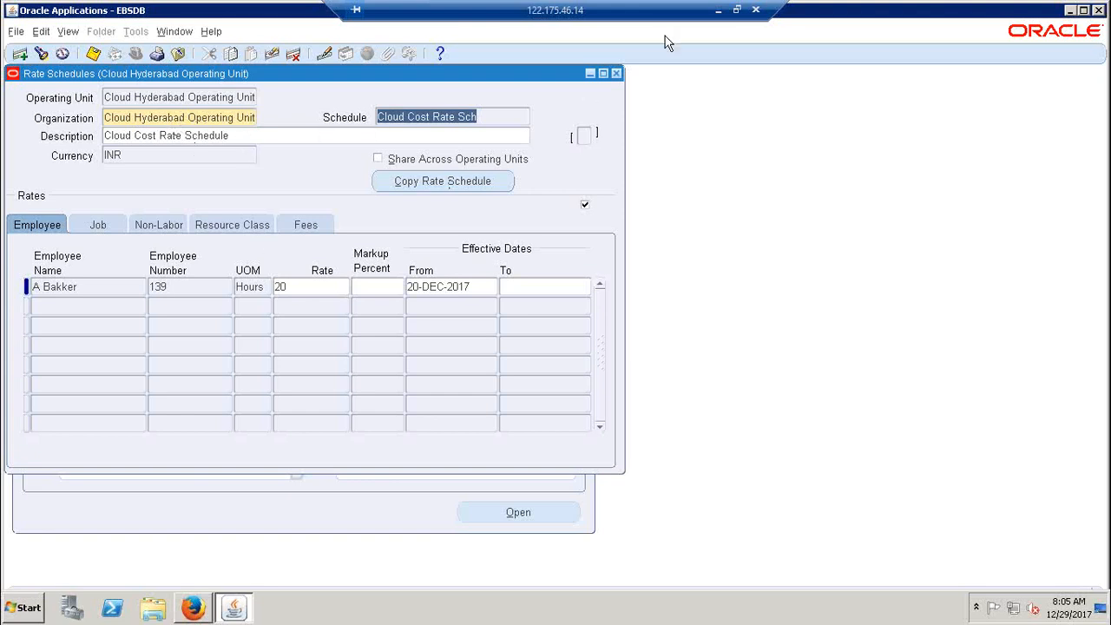
pyautogui.click(719, 10)
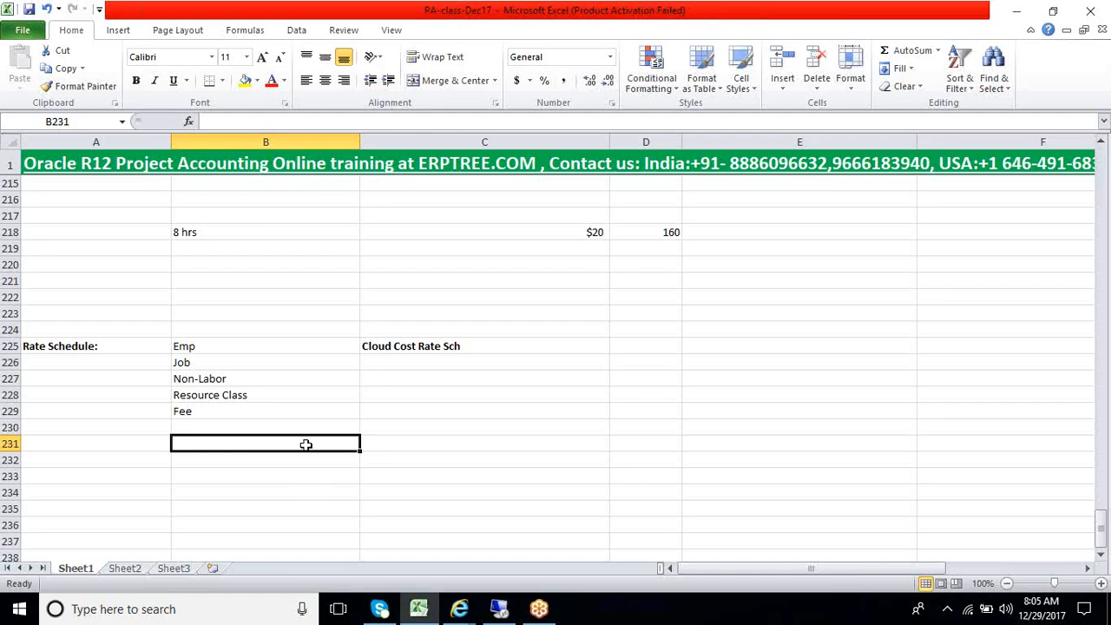
pyautogui.click(408, 347)
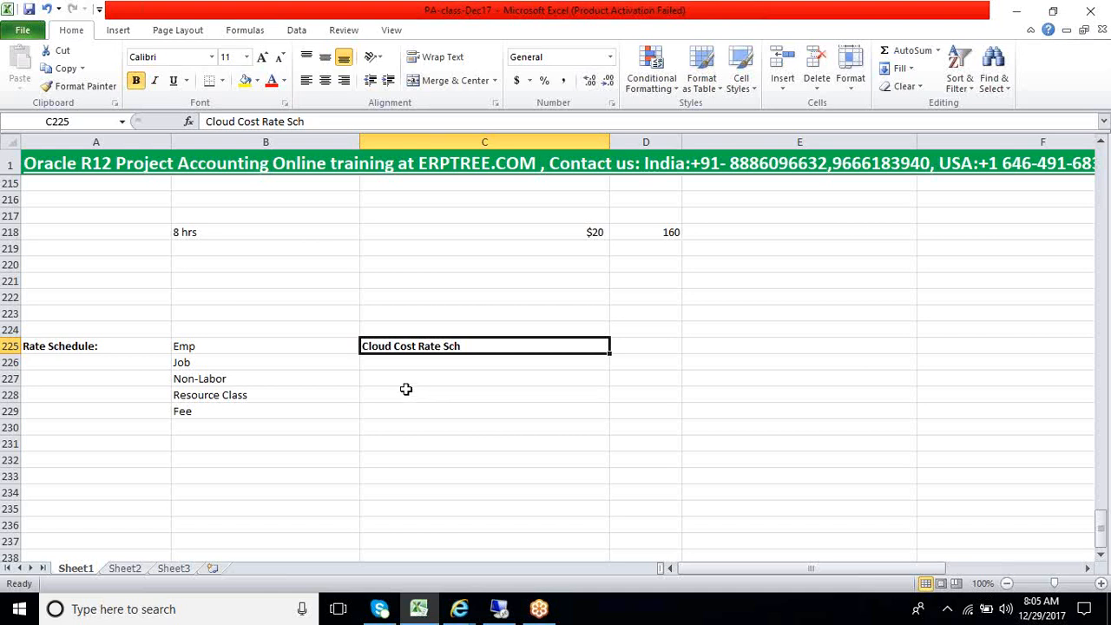
pyautogui.click(397, 365)
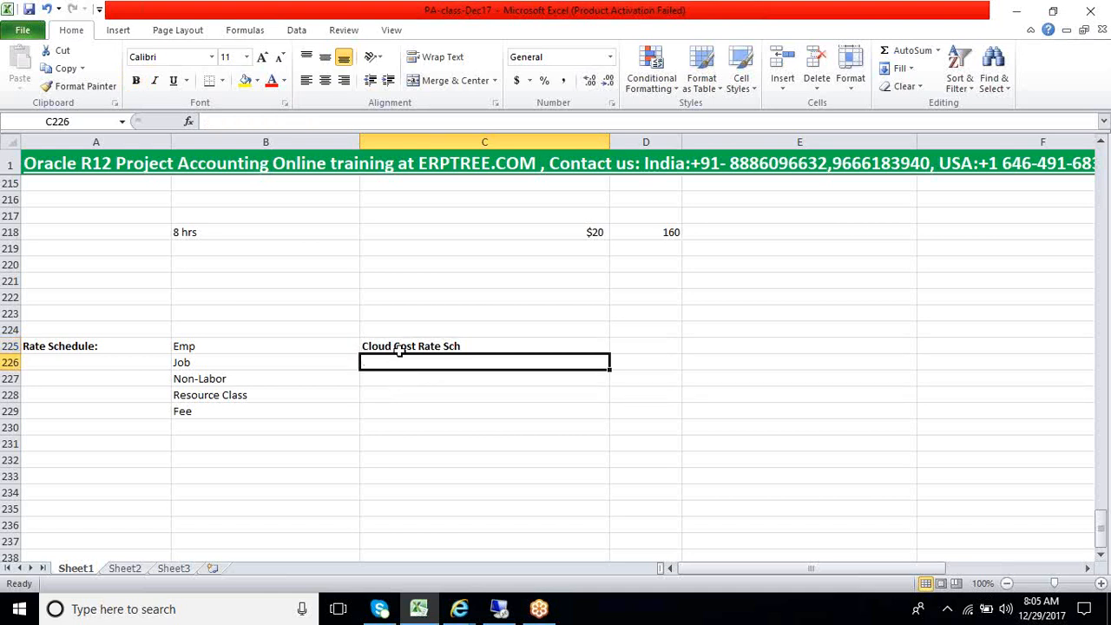
pyautogui.click(398, 348)
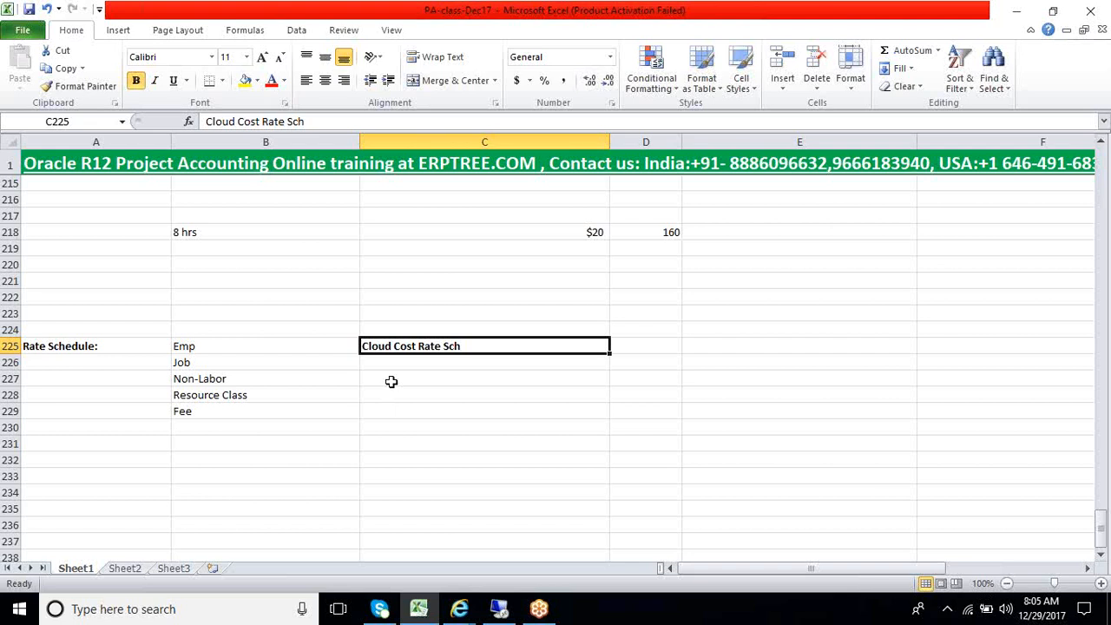
pyautogui.click(394, 365)
# Add the entry "Cost Multipliers" in cell A231 below the Rate Schedule block
pyautogui.scroll(-2, 388, 397)
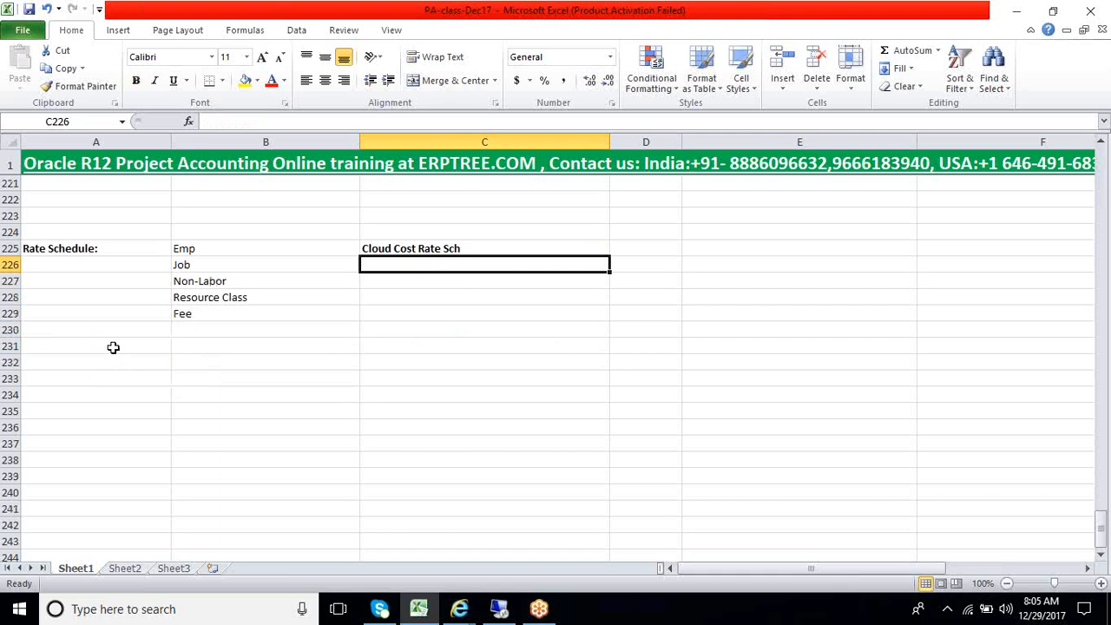
pyautogui.click(113, 346)
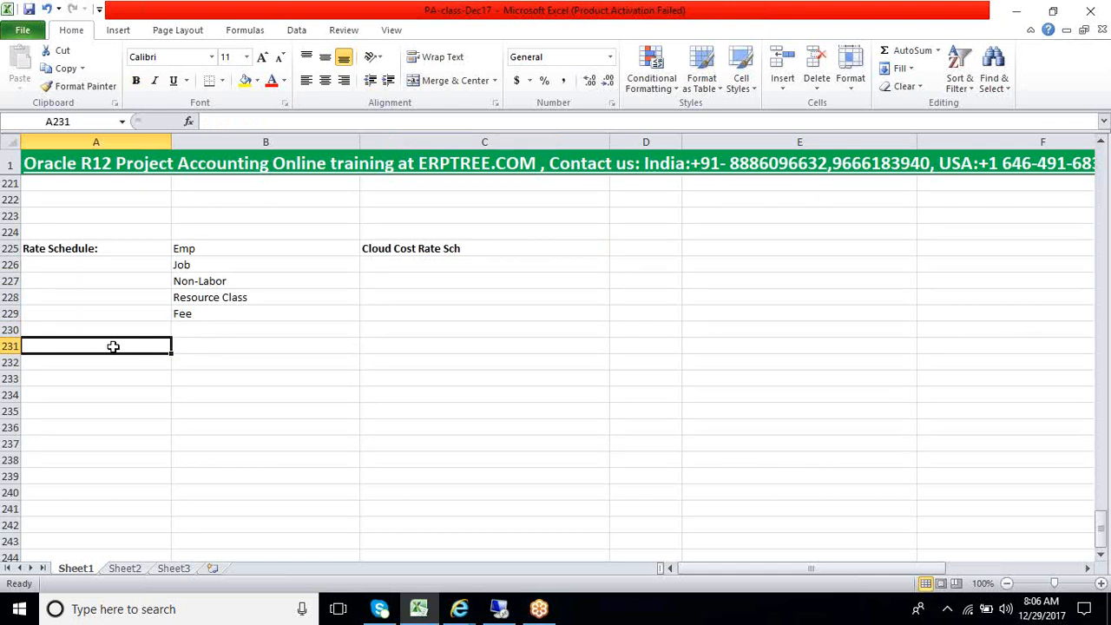
pyautogui.write('Cost')
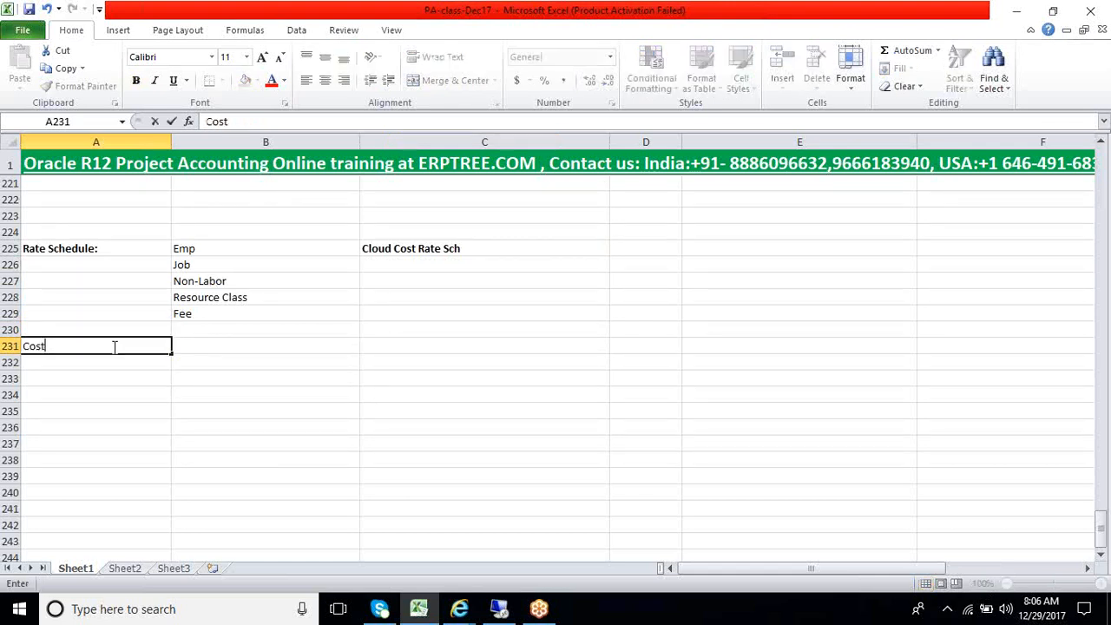
pyautogui.write(' Multipliers')
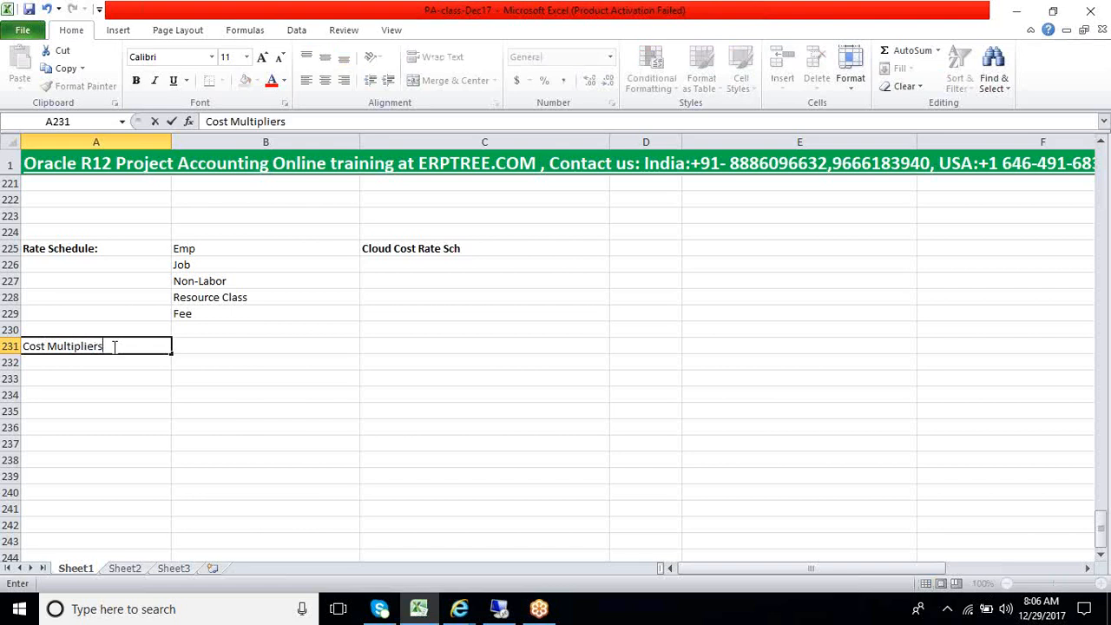
pyautogui.press('Return')
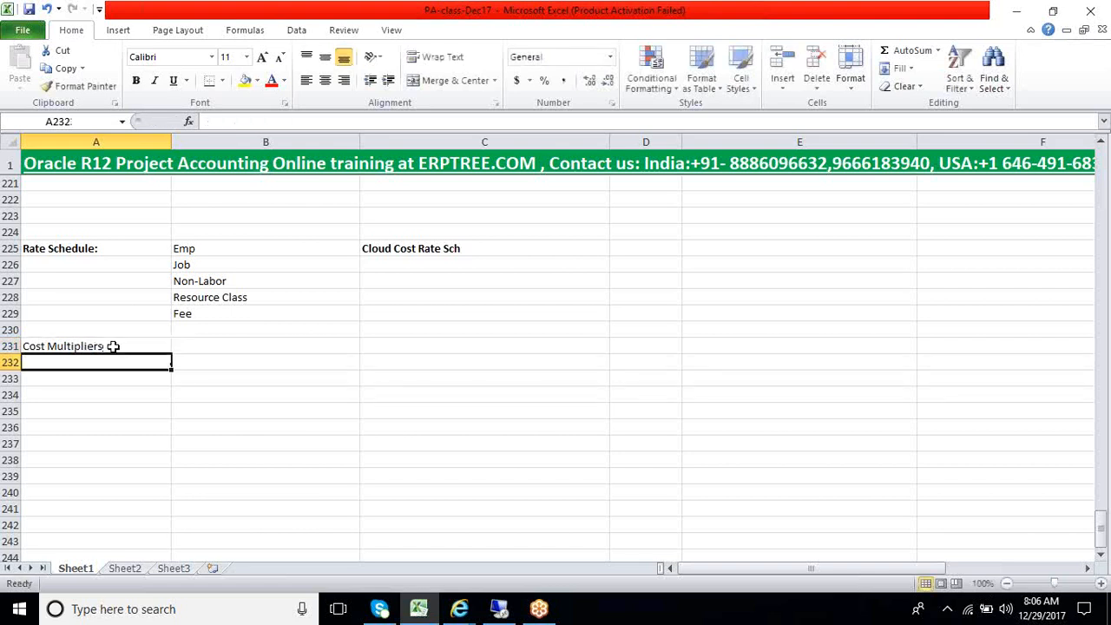
pyautogui.click(113, 347)
pyautogui.press('Down')
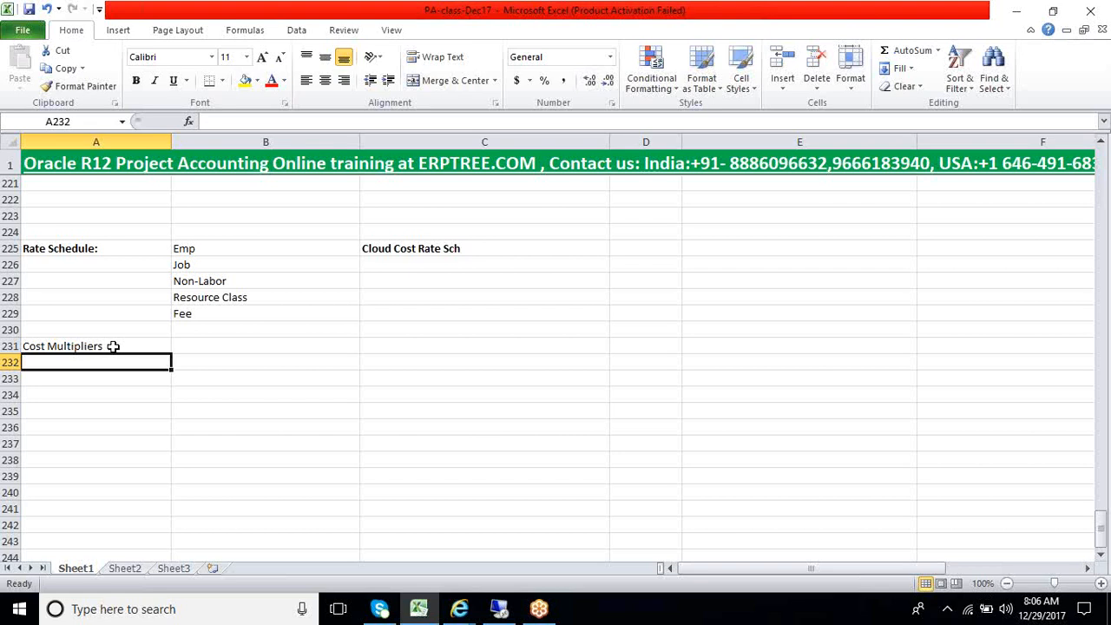
# Add "Labor costing Rules" in cell A232 and "Organization Labor costing Rules" in cell A233 below Cost Multipliers
pyautogui.write('Labor costi')
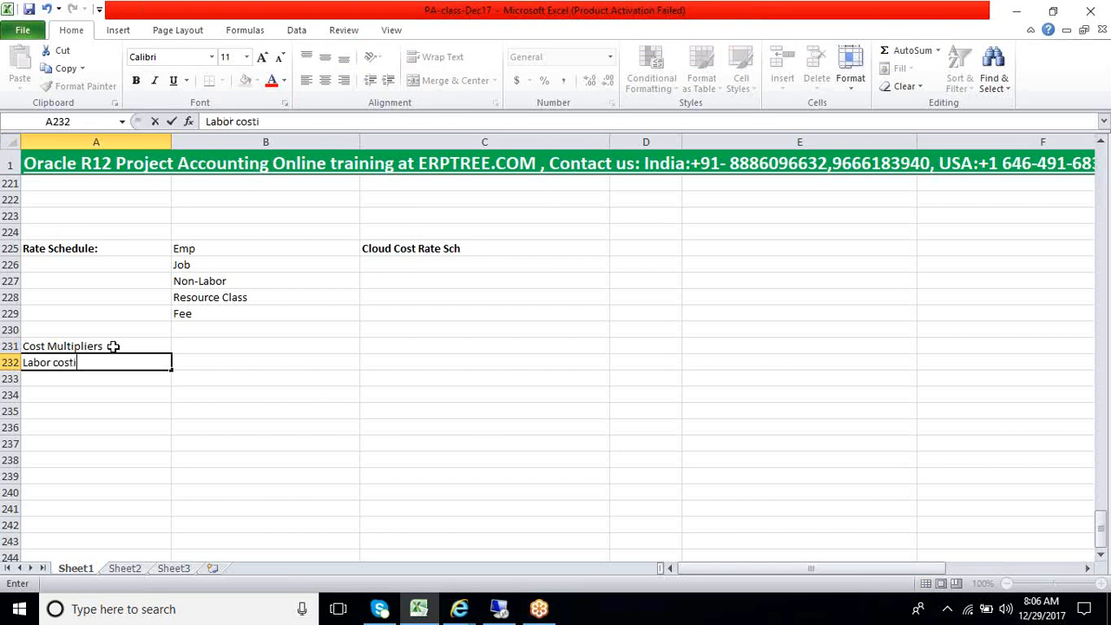
pyautogui.write('ng Rules')
pyautogui.press('Return')
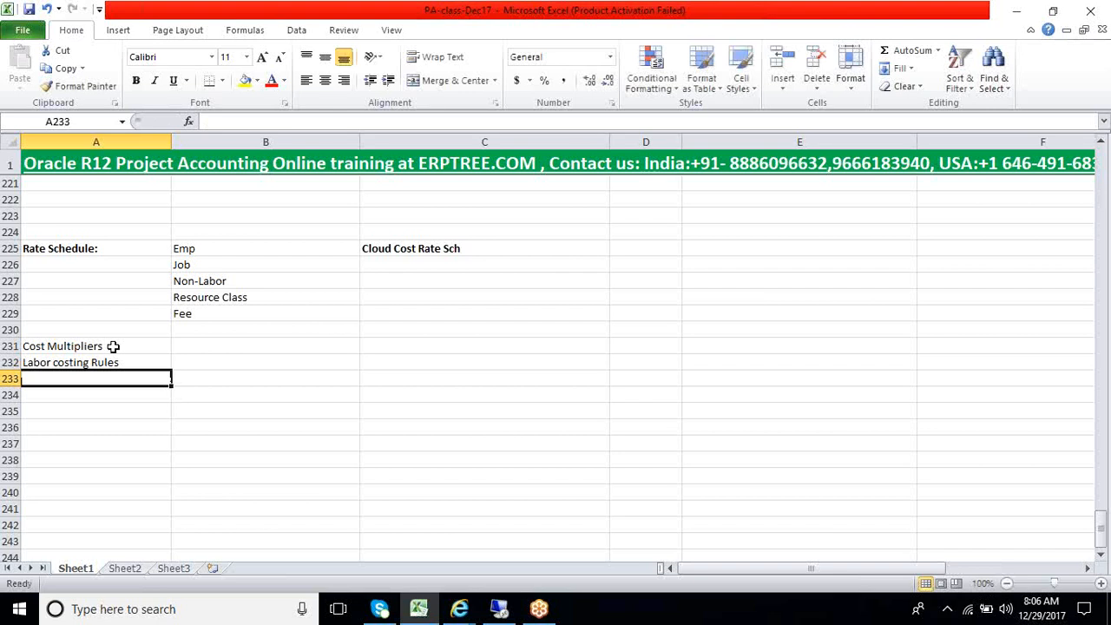
pyautogui.write('Organiz')
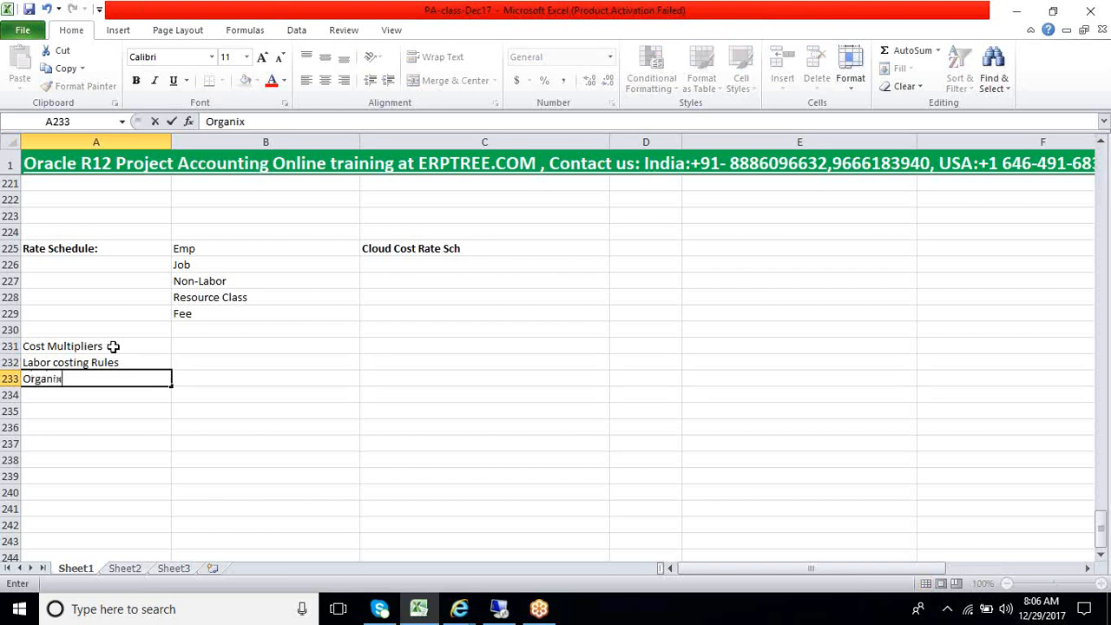
pyautogui.press('BackSpace')
pyautogui.write('zation Labor costing Rules')
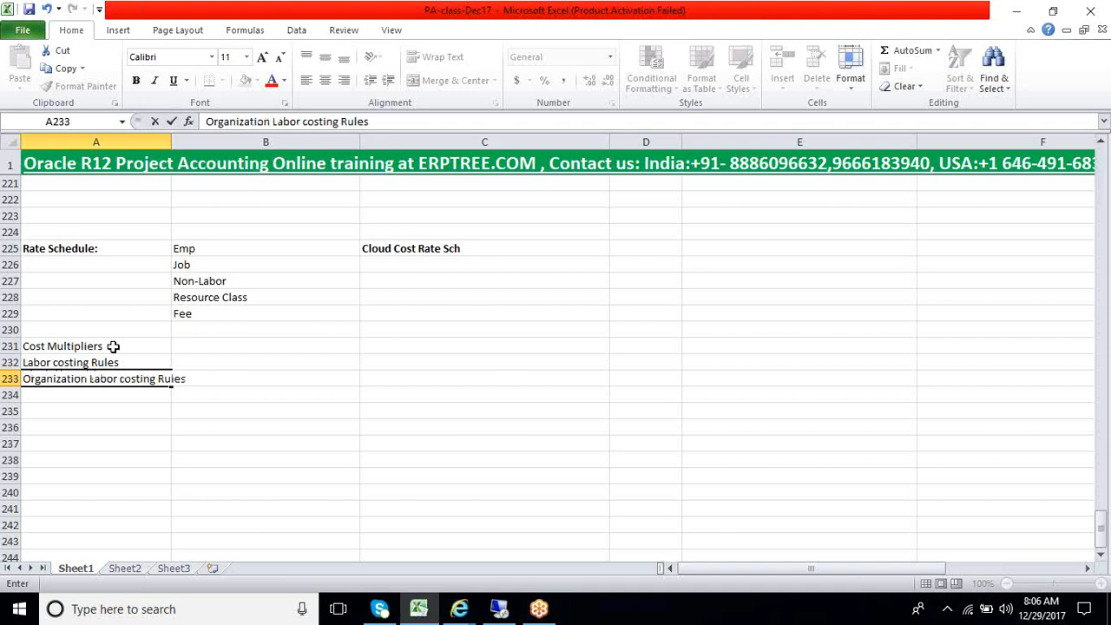
pyautogui.press('Tab')
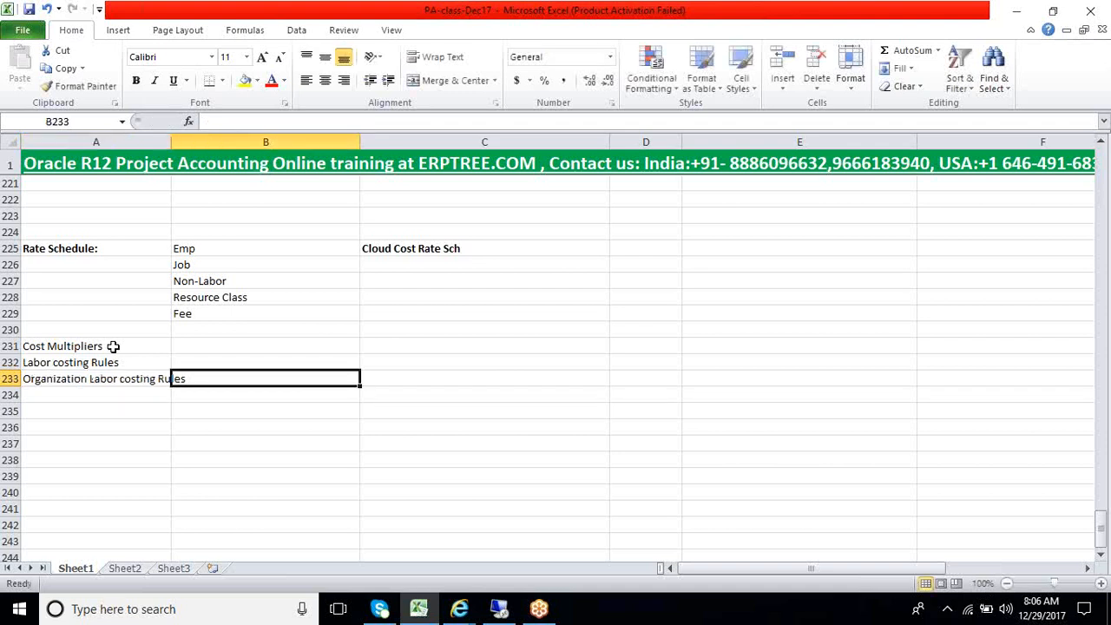
# Format the Cost Multipliers entry in cell A231 as bold and add a colon after its text
pyautogui.press('Left')
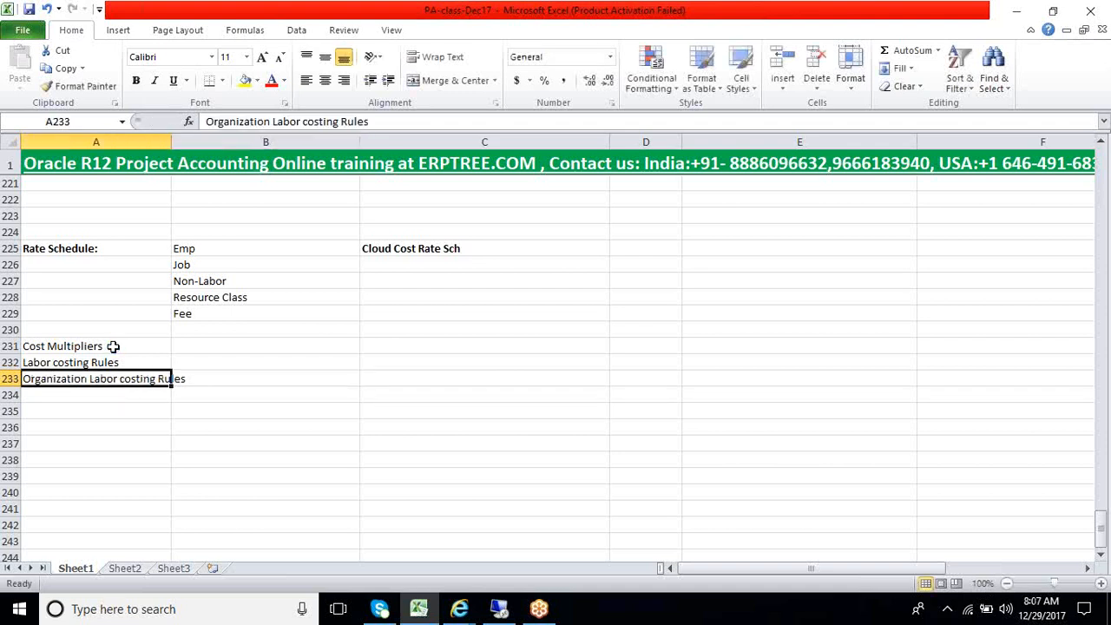
pyautogui.press('Up')
pyautogui.press('Up')
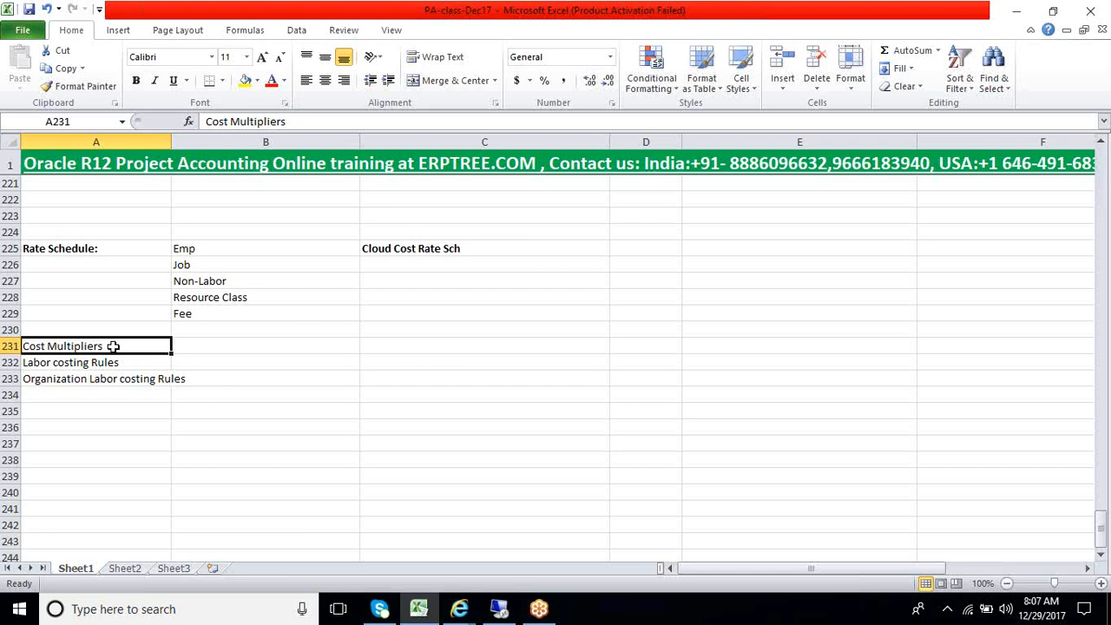
pyautogui.hotkey('ctrl', 'b')
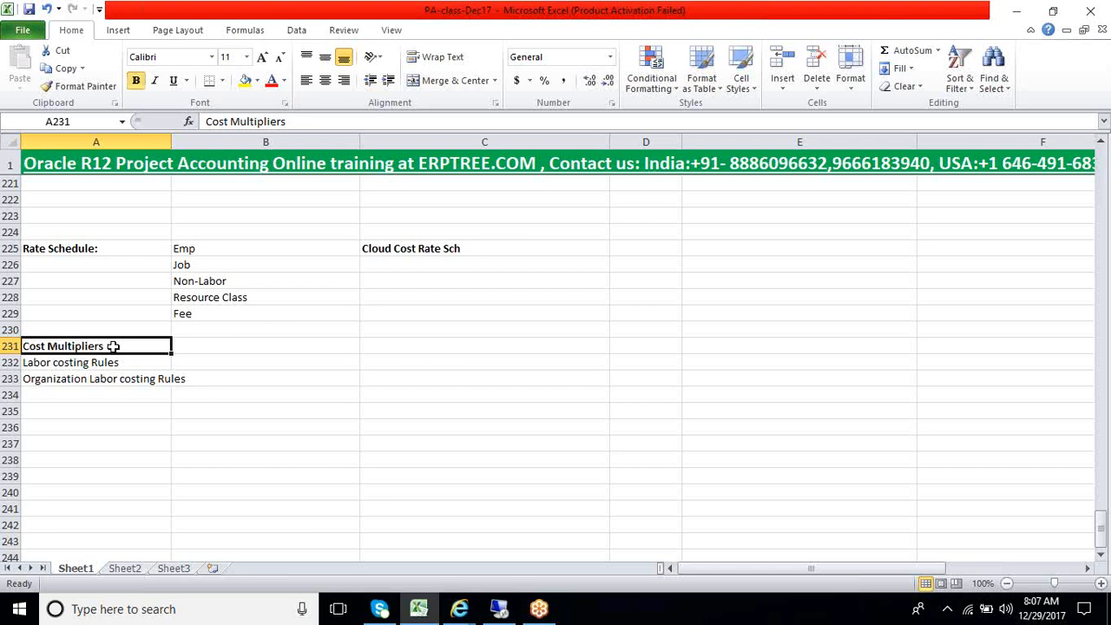
pyautogui.doubleClick(112, 346)
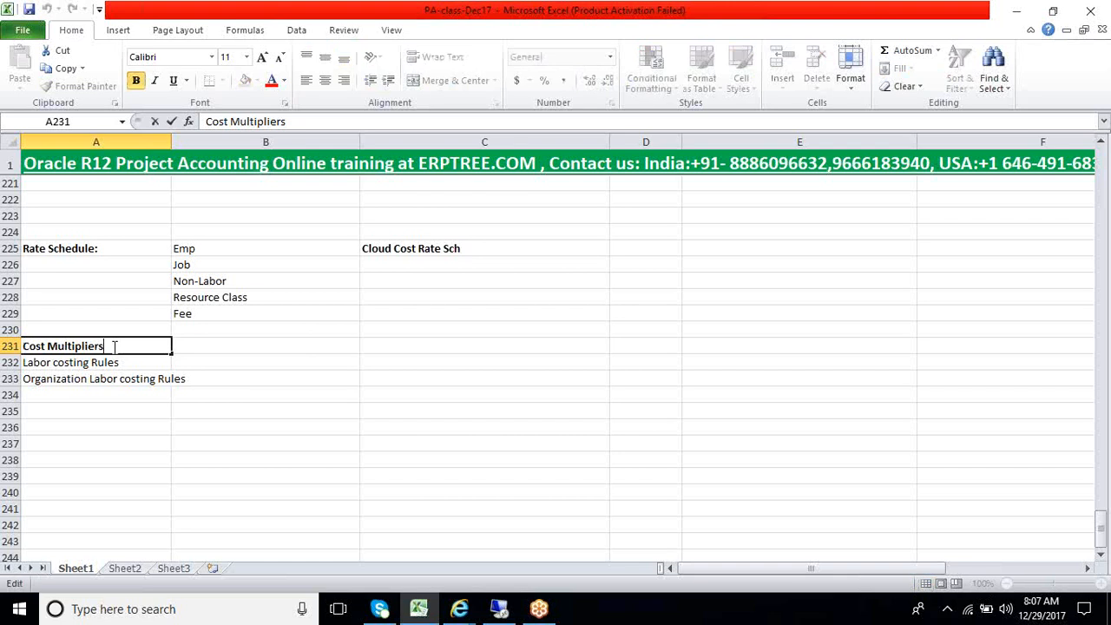
pyautogui.write(':')
pyautogui.click(208, 351)
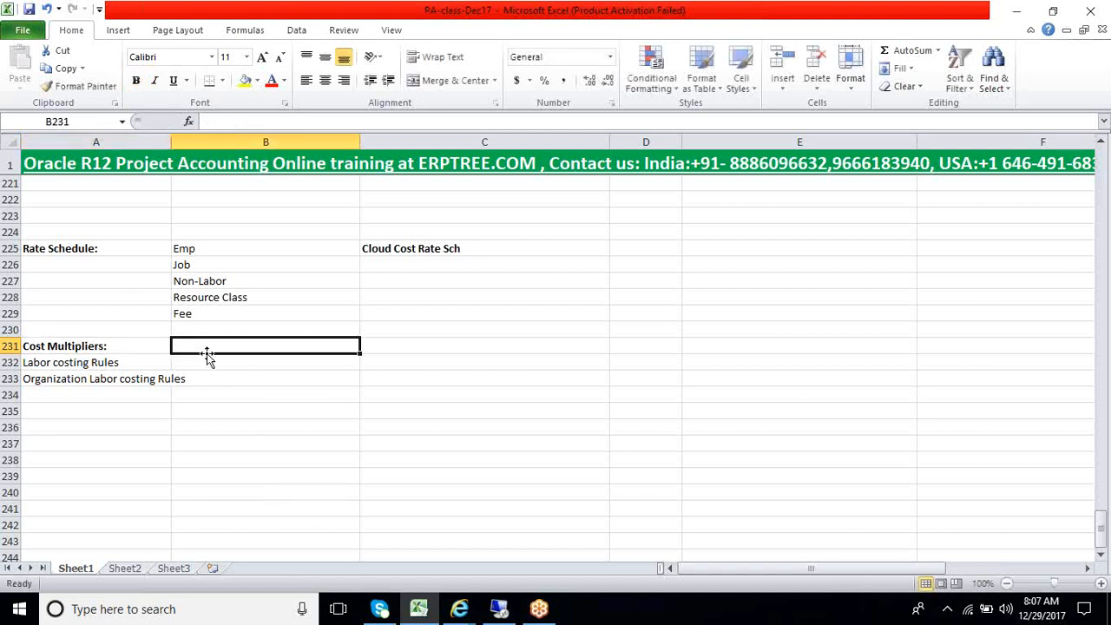
# Switch to Oracle Applications, close the Rate Schedules form and expand Costing under Setup in the Navigator
pyautogui.click(502, 607)
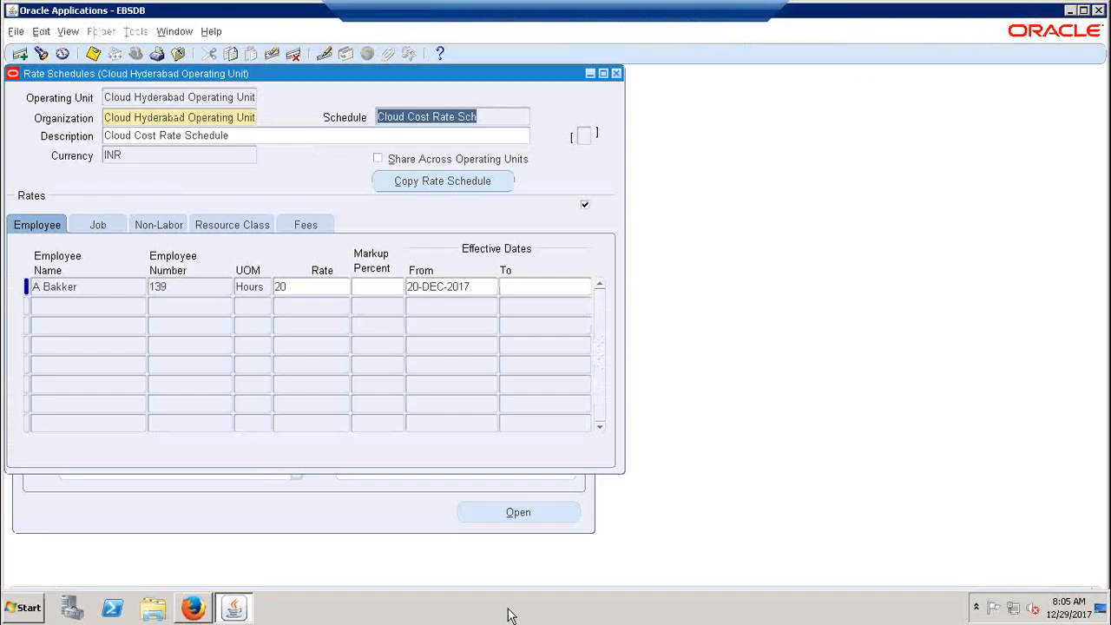
pyautogui.click(617, 73)
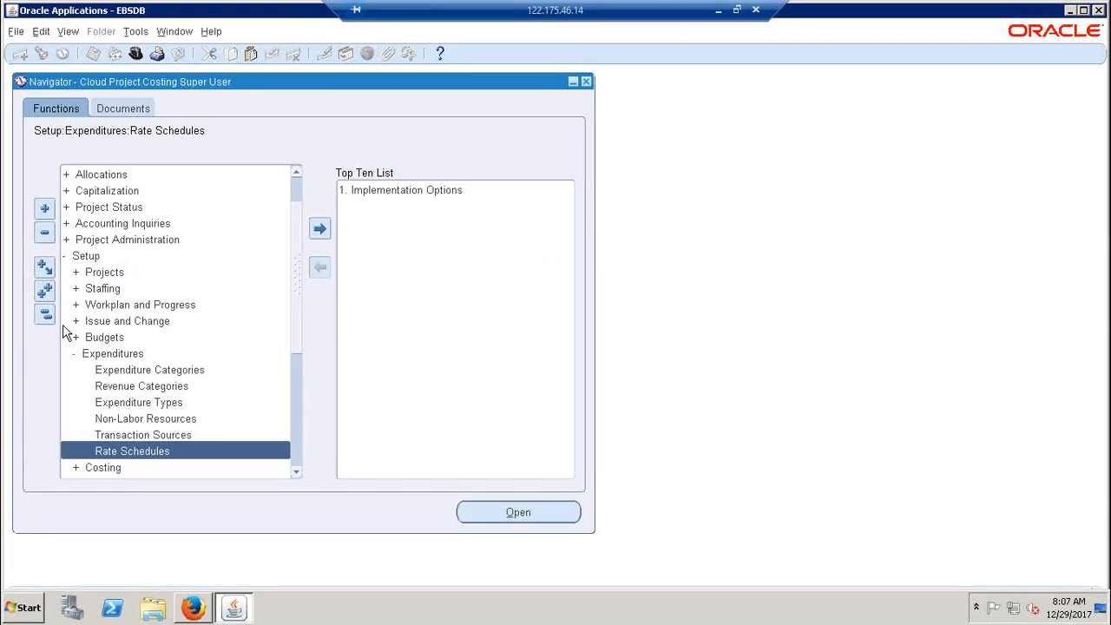
pyautogui.scroll(-2, 109, 292)
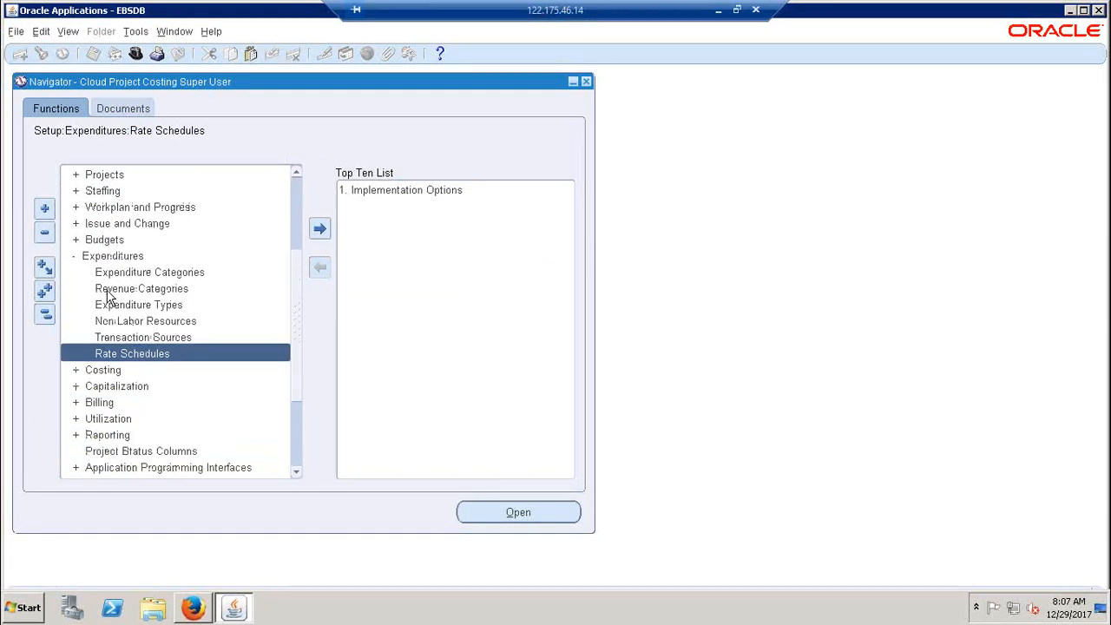
pyautogui.doubleClick(120, 370)
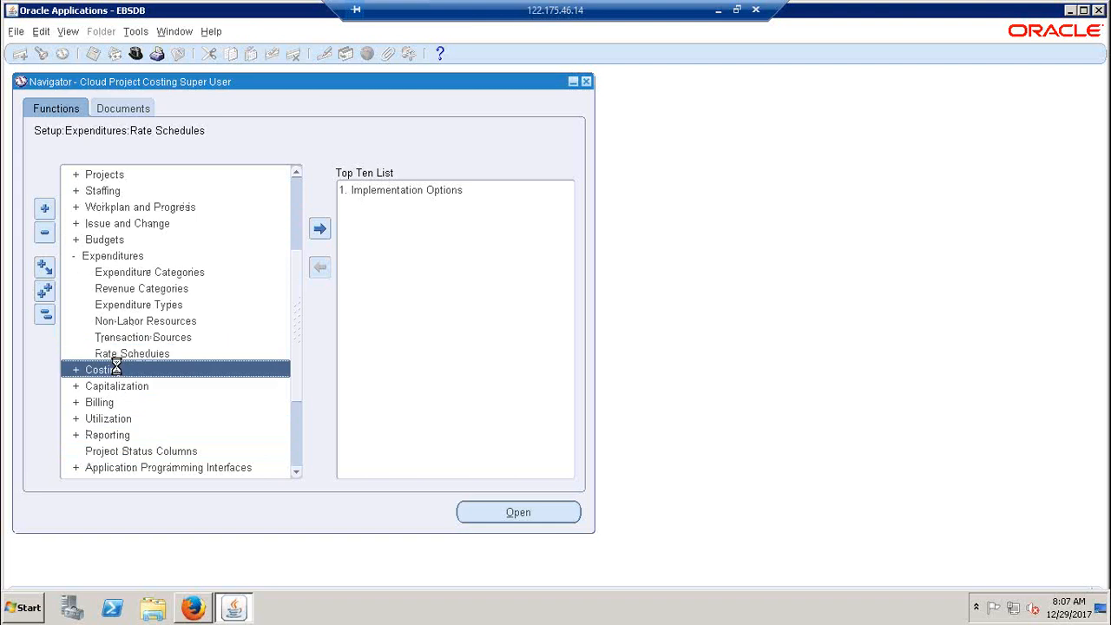
pyautogui.click(296, 473)
pyautogui.click(296, 474)
pyautogui.click(296, 473)
pyautogui.click(296, 473)
pyautogui.click(296, 473)
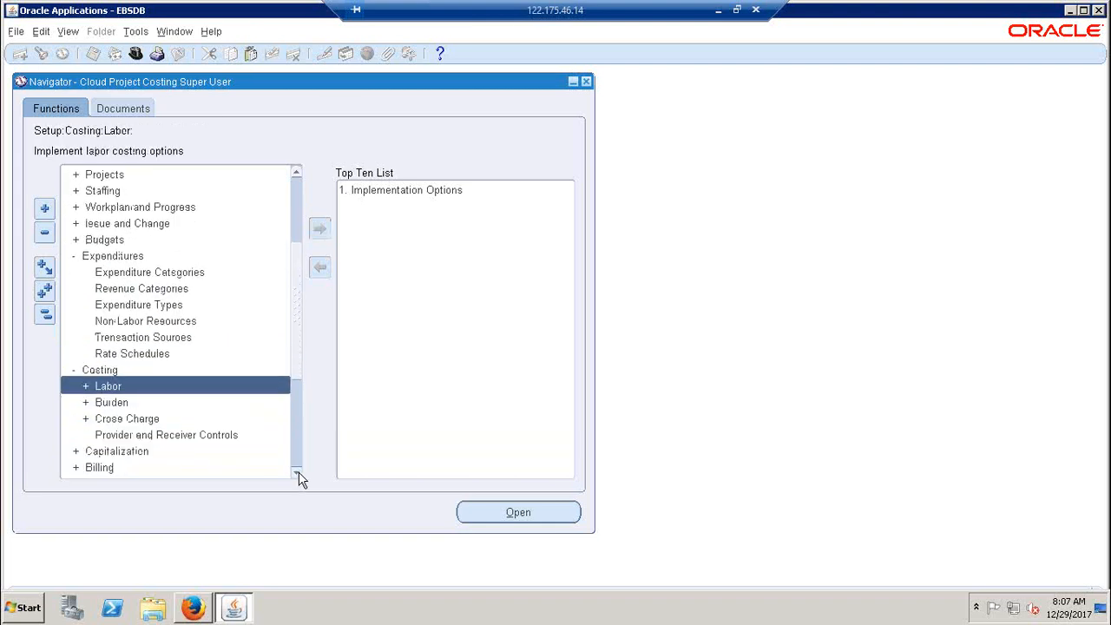
pyautogui.click(296, 473)
pyautogui.click(296, 473)
# Expand Labor under Costing and open the Cost Multipliers form, placing its window beside the Navigator entries
pyautogui.doubleClick(138, 353)
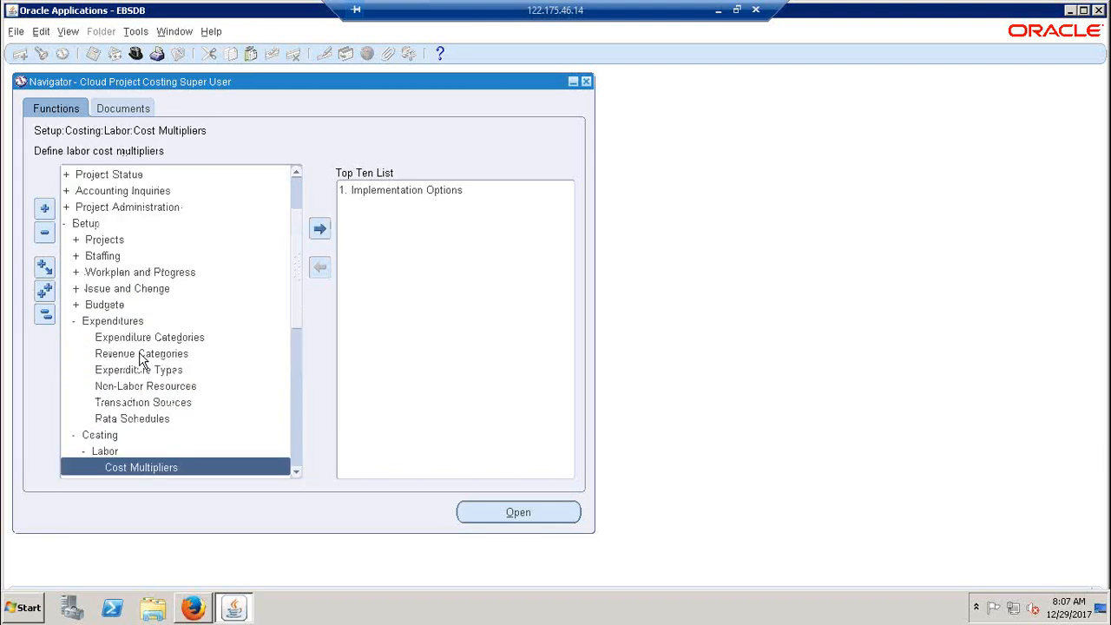
pyautogui.click(296, 473)
pyautogui.click(296, 473)
pyautogui.click(296, 473)
pyautogui.click(296, 473)
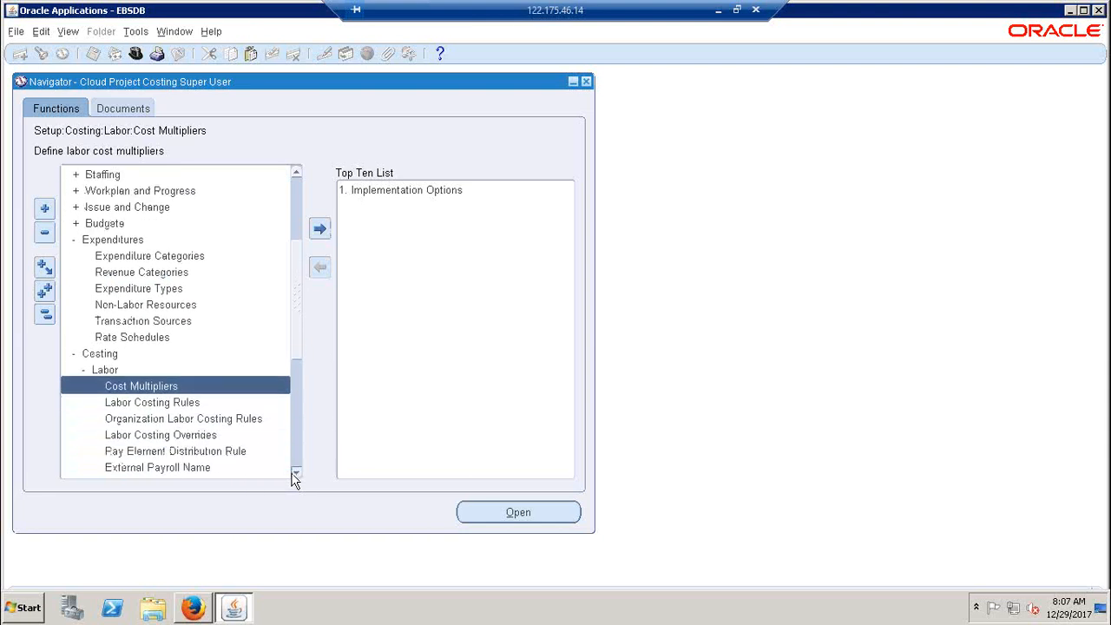
pyautogui.click(296, 474)
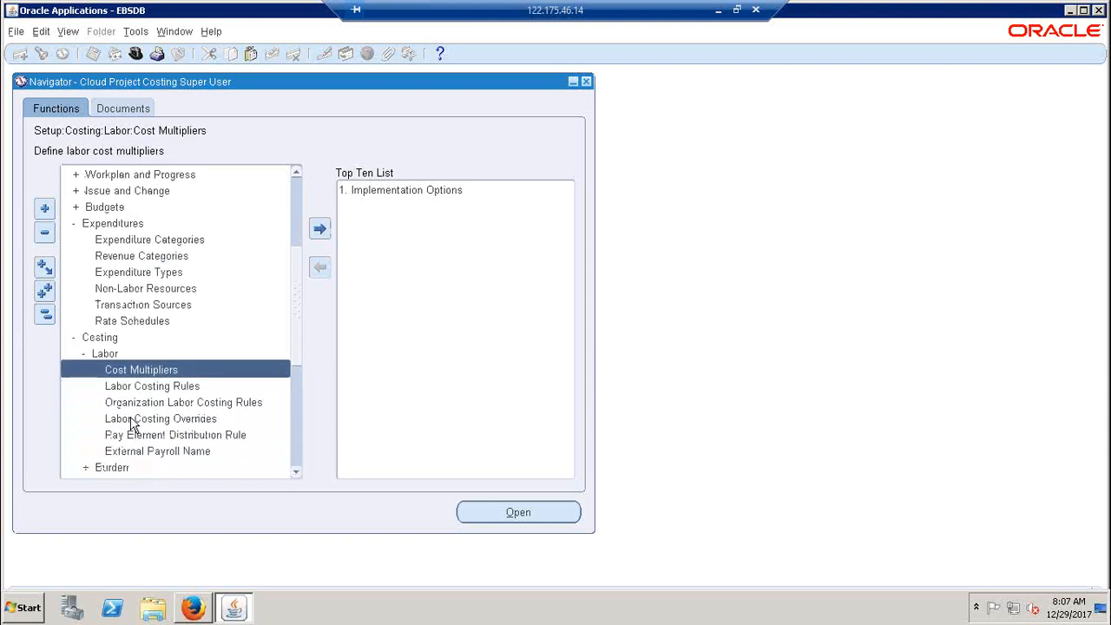
pyautogui.doubleClick(141, 372)
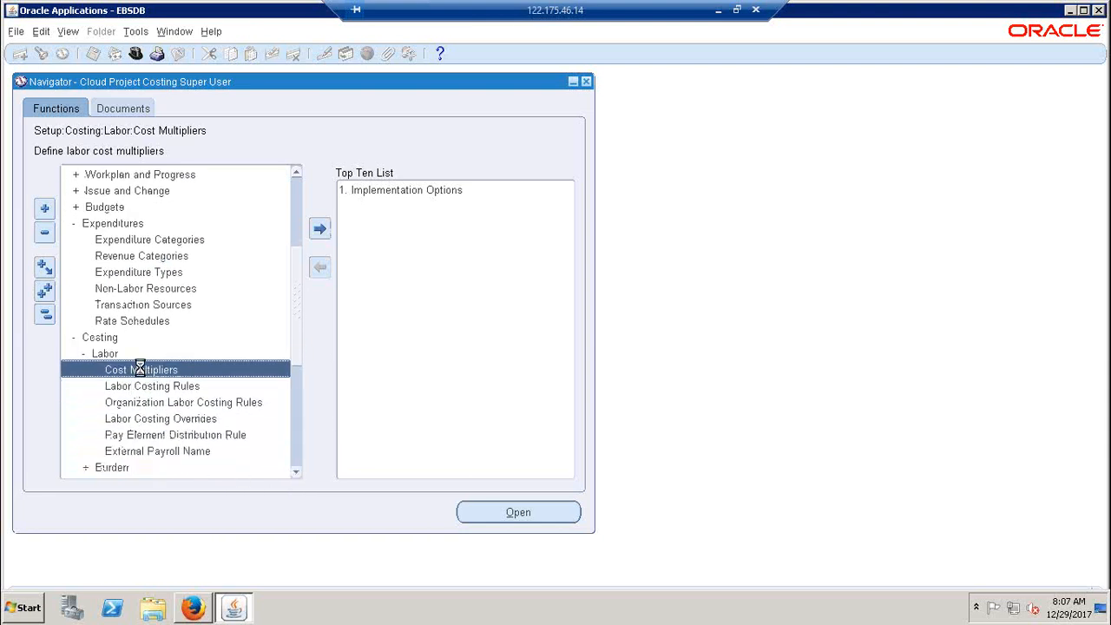
pyautogui.moveTo(338, 75); pyautogui.dragTo(637, 116)
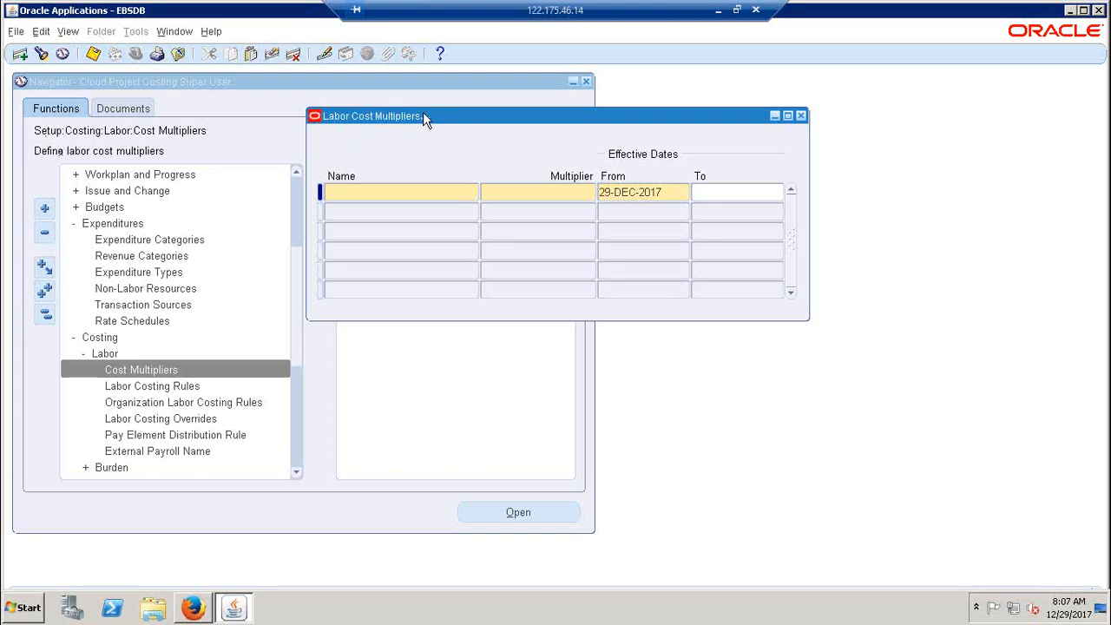
pyautogui.moveTo(423, 116); pyautogui.dragTo(379, 90)
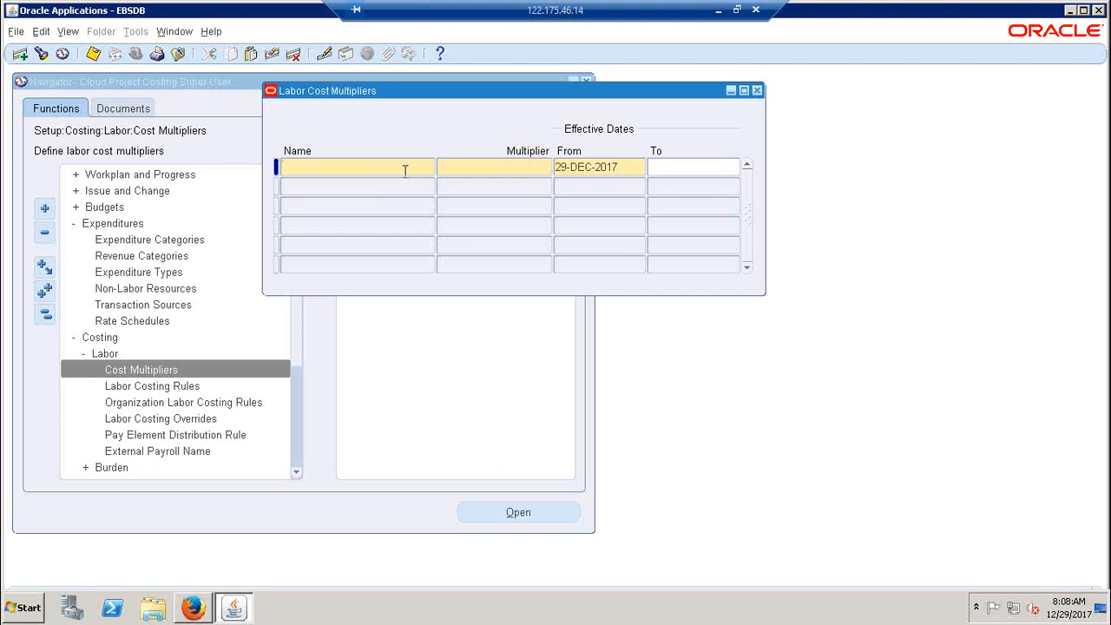
# Return to the Excel notes and review the labor cost example in row 218, comparing its hours, rate and amount
pyautogui.click(717, 10)
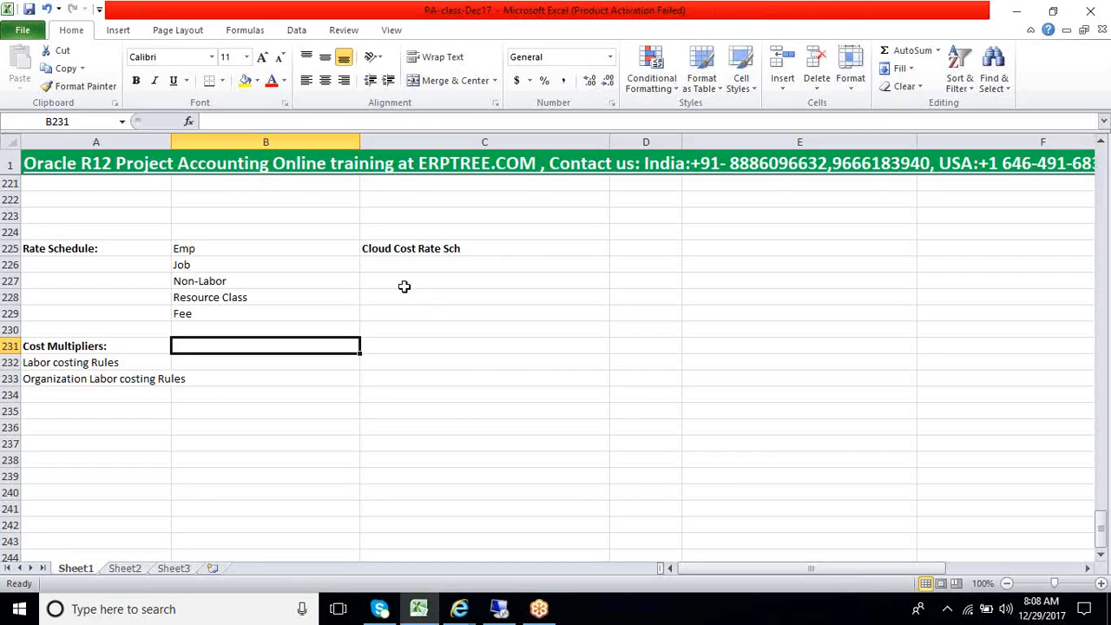
pyautogui.scroll(3, 405, 287)
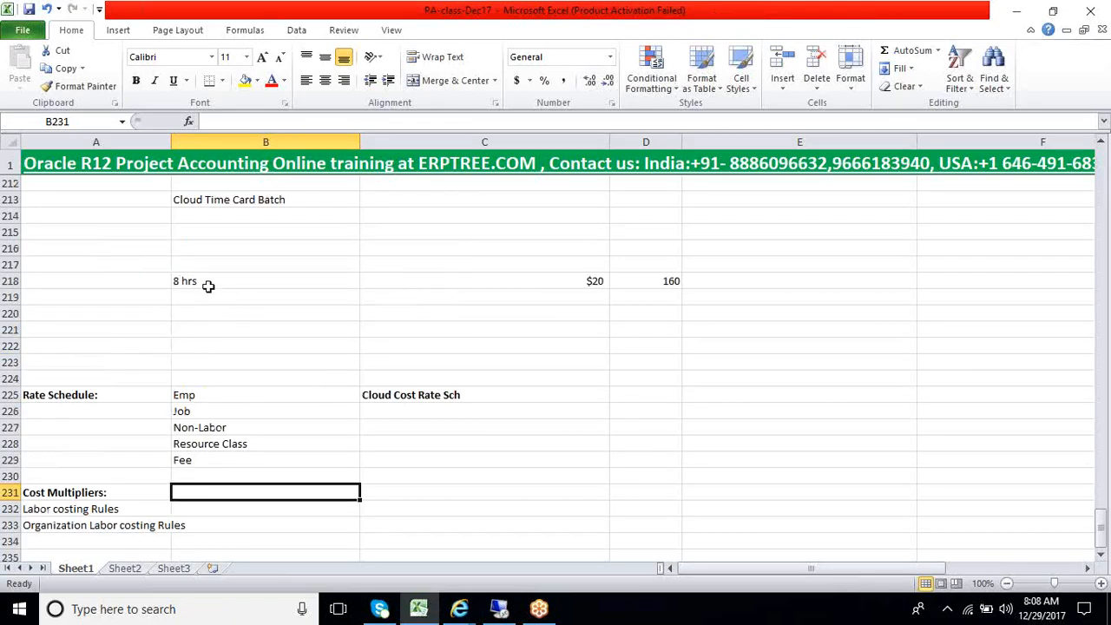
pyautogui.click(202, 286)
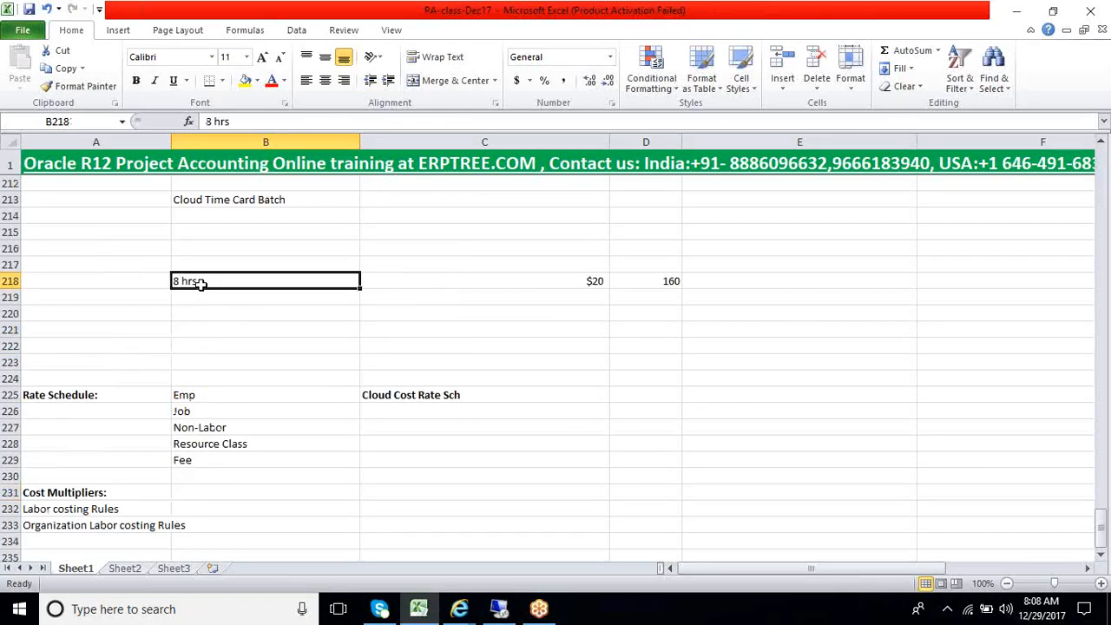
pyautogui.click(577, 287)
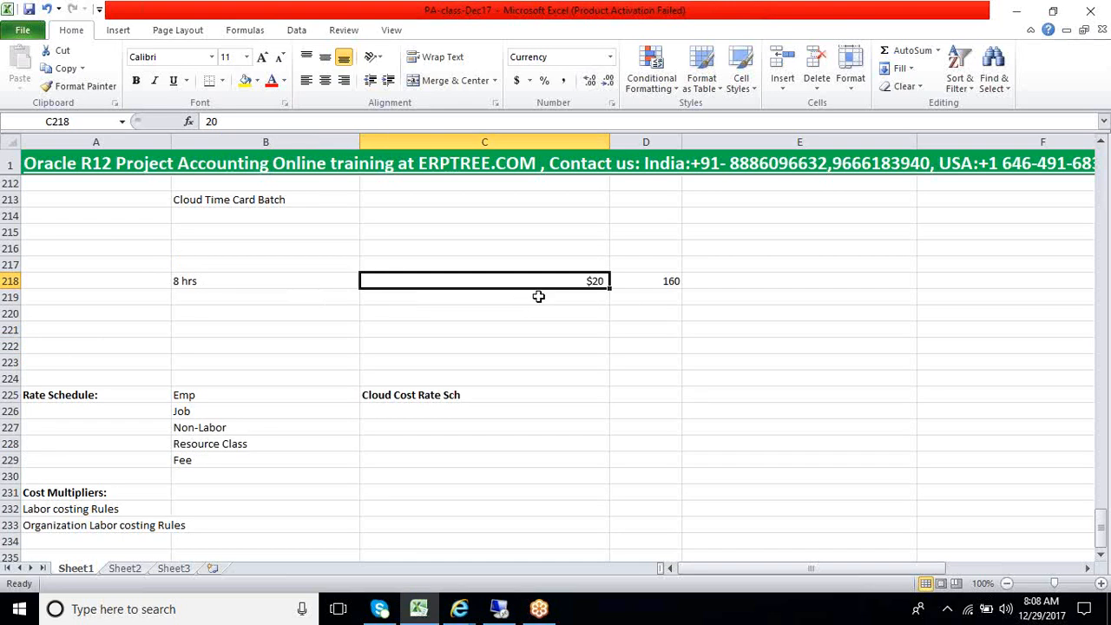
pyautogui.click(1084, 412)
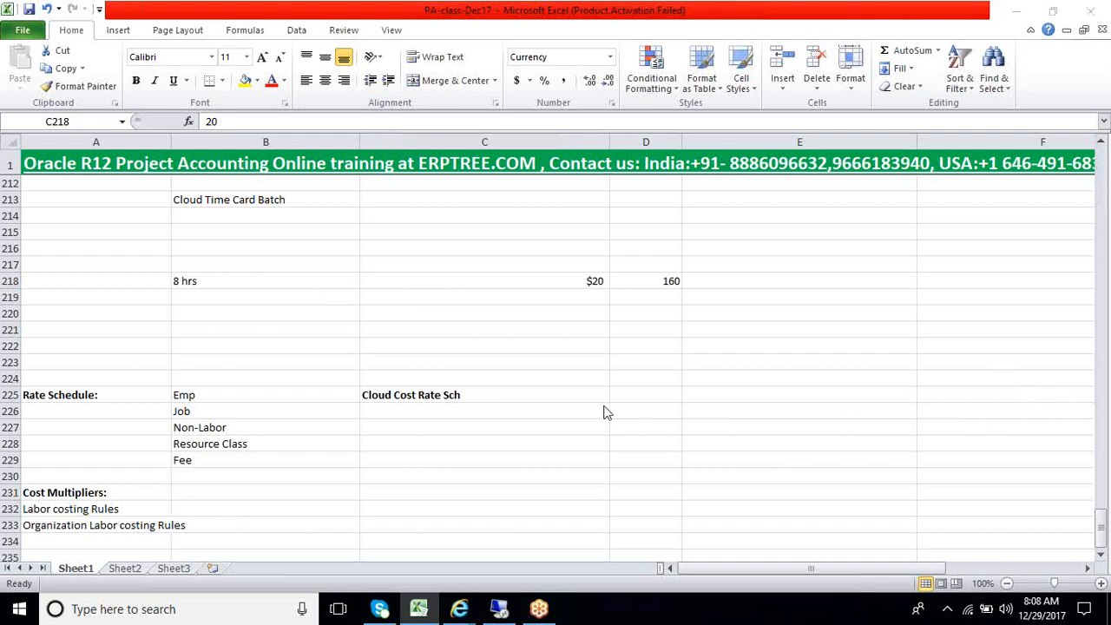
pyautogui.click(218, 280)
pyautogui.click(206, 283)
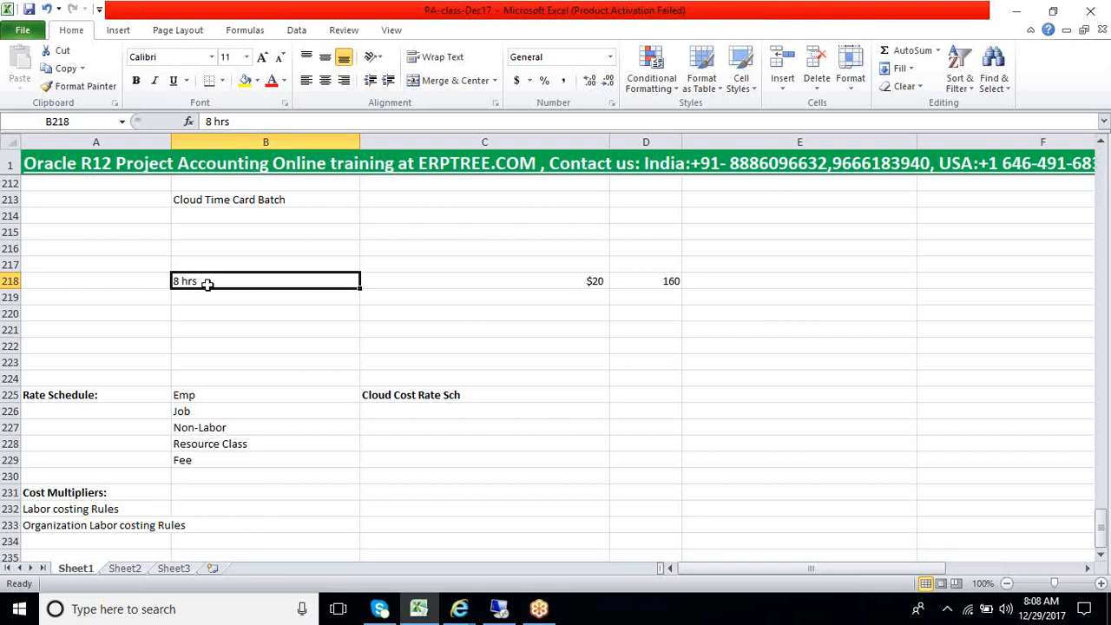
pyautogui.click(556, 284)
pyautogui.click(264, 306)
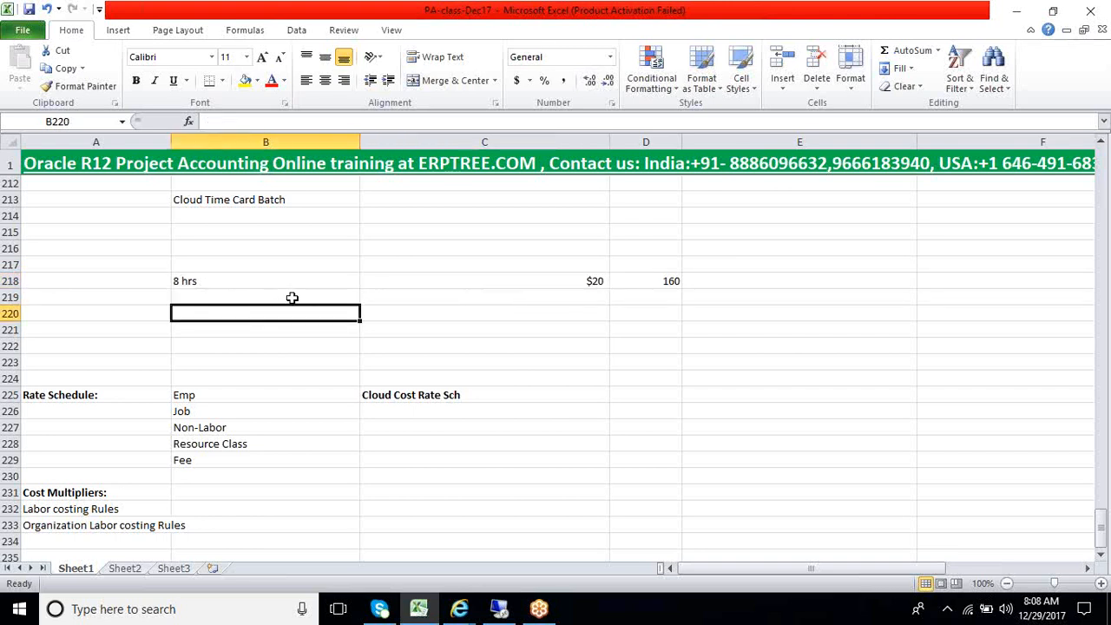
pyautogui.click(529, 283)
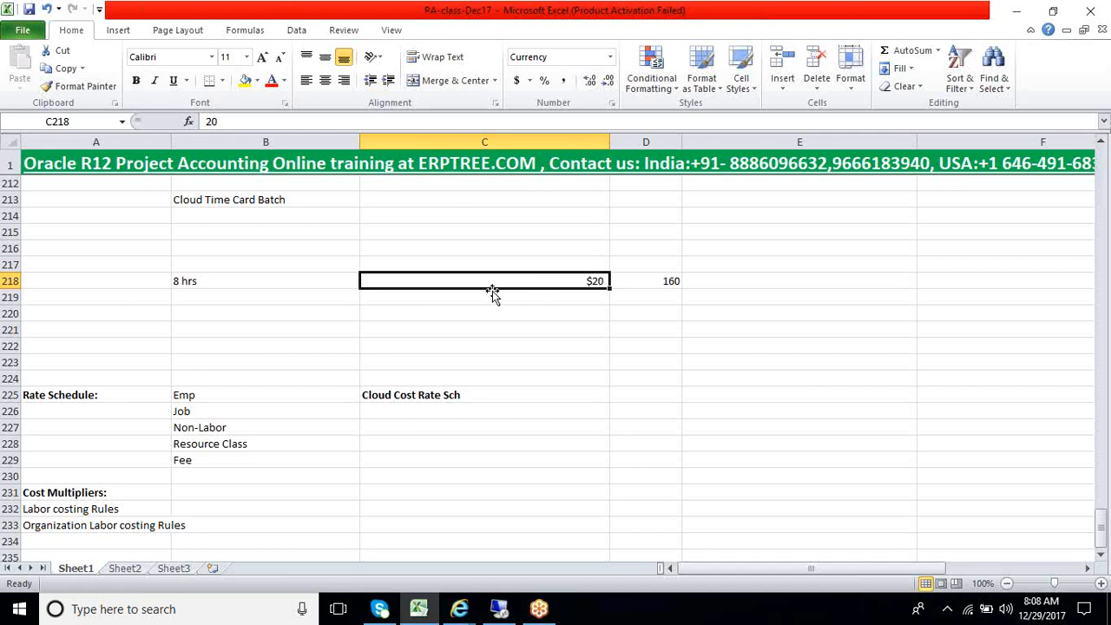
pyautogui.click(314, 301)
pyautogui.click(485, 303)
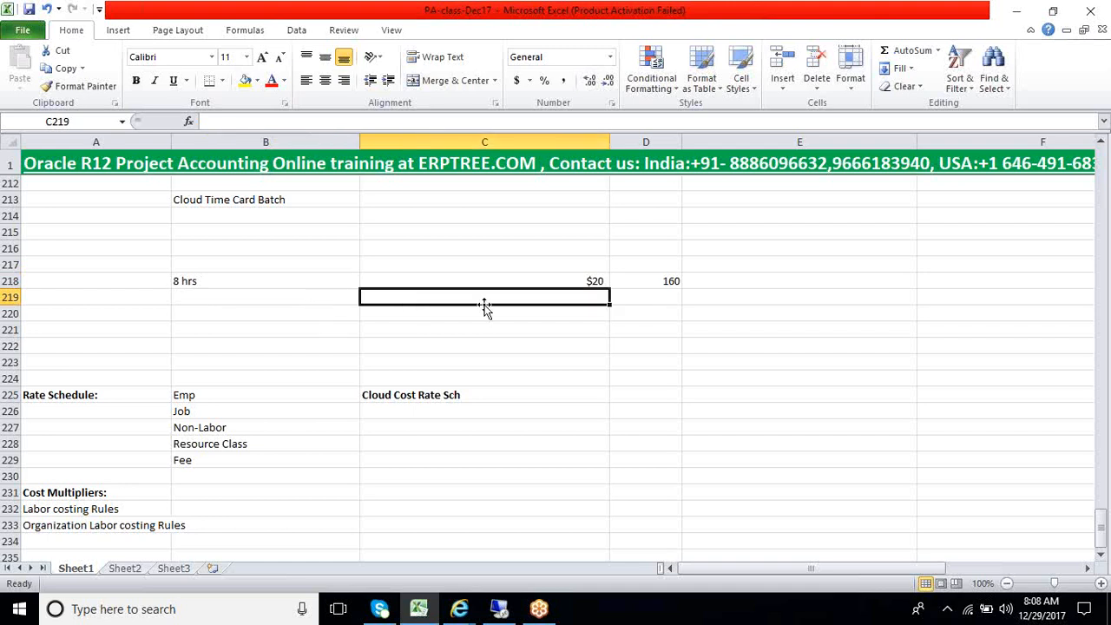
pyautogui.press('Up')
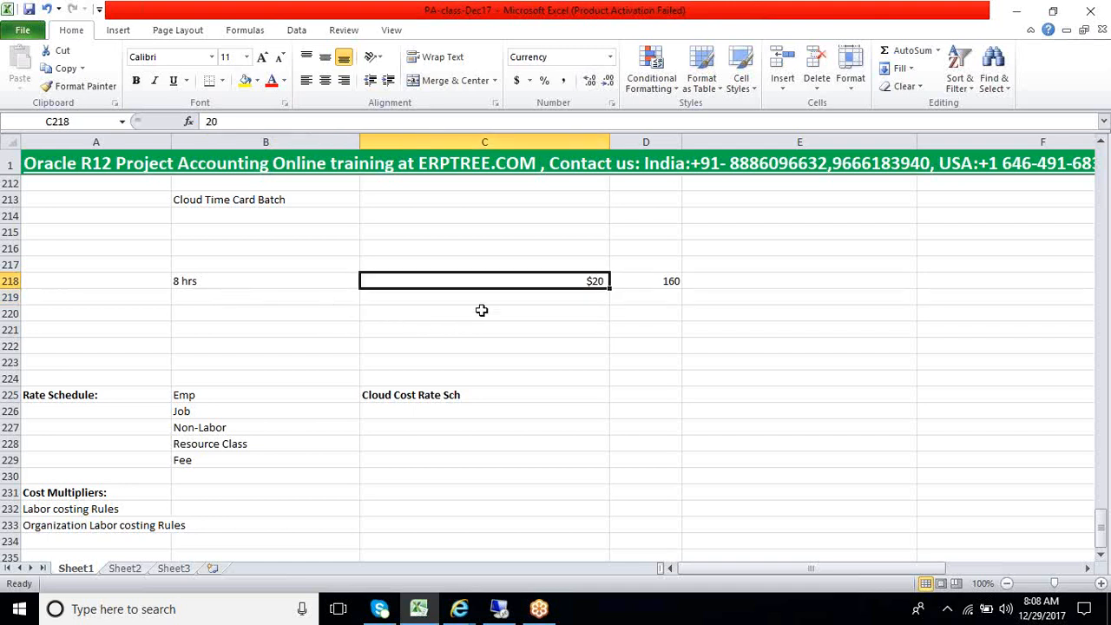
pyautogui.click(567, 299)
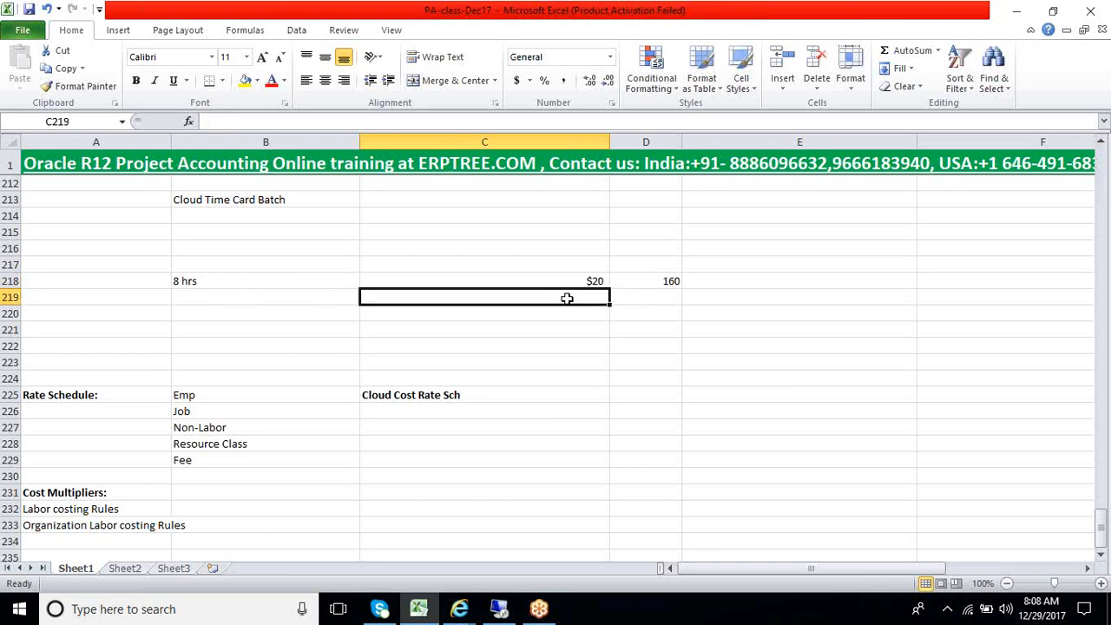
pyautogui.click(259, 281)
pyautogui.moveTo(285, 287); pyautogui.dragTo(646, 301)
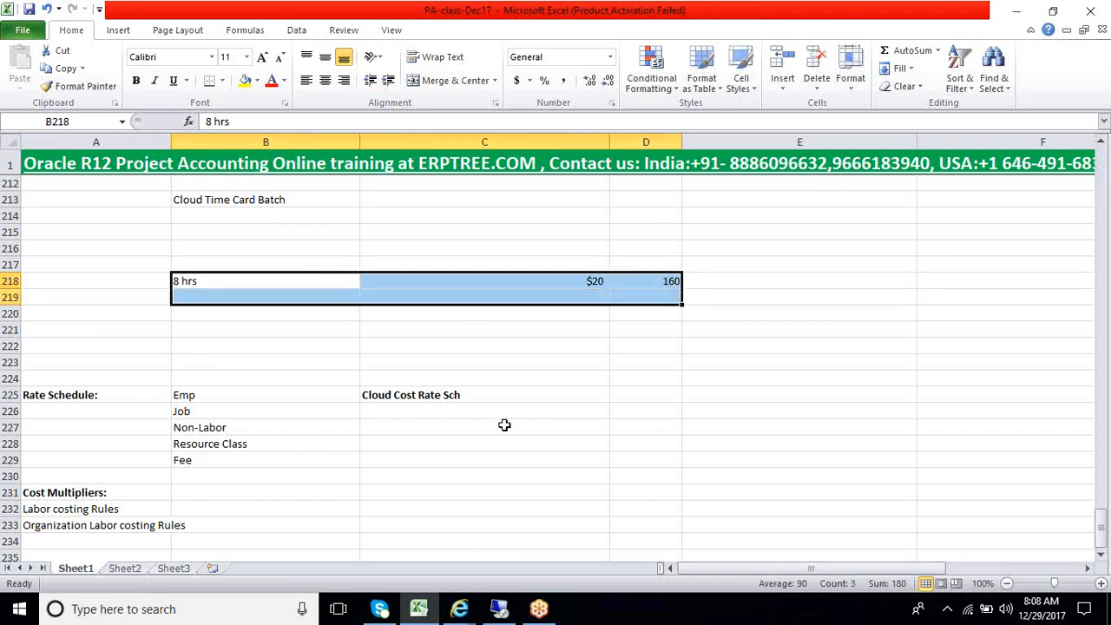
# Switch to Oracle Applications and enter "Cloud ST Multiplier" as the name in the first Labor Cost Multipliers row
pyautogui.click(499, 608)
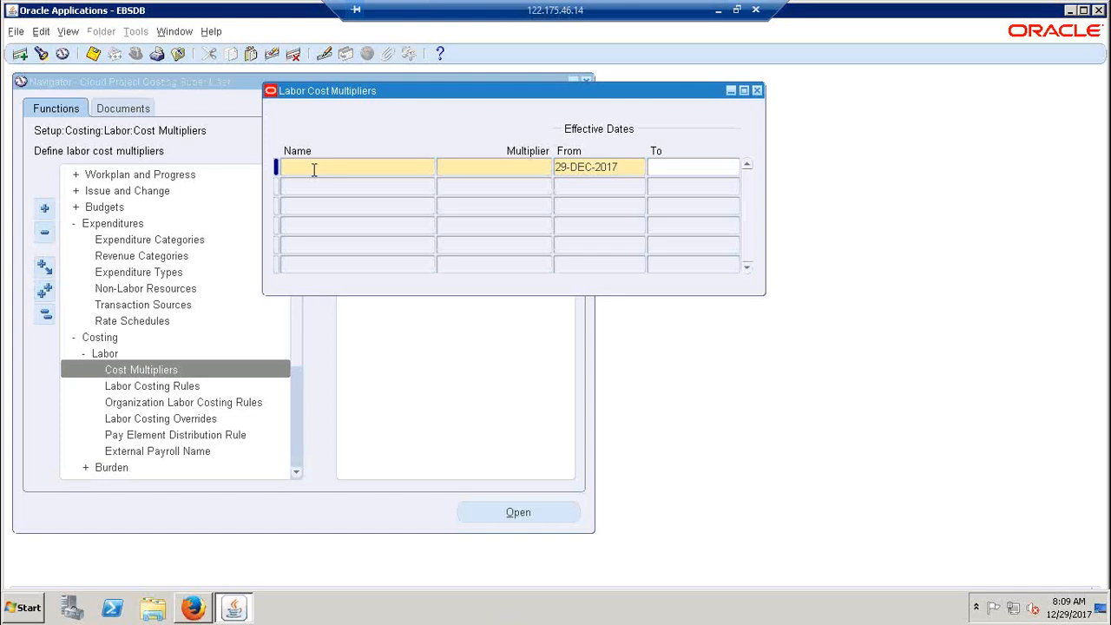
pyautogui.write('Cloud')
pyautogui.write('St Multiplier')
pyautogui.hotkey('shift', 'Home')
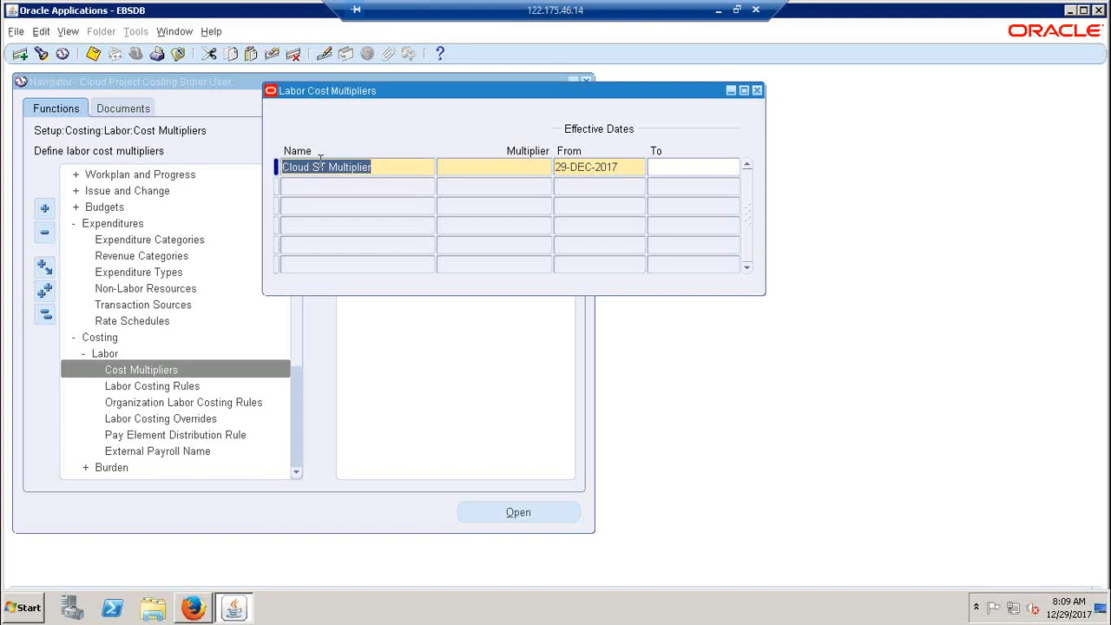
# Set the Cloud ST Multiplier row's multiplier to 0.1 and its effective start date to 20-DEC-2017, and save
pyautogui.press('Tab')
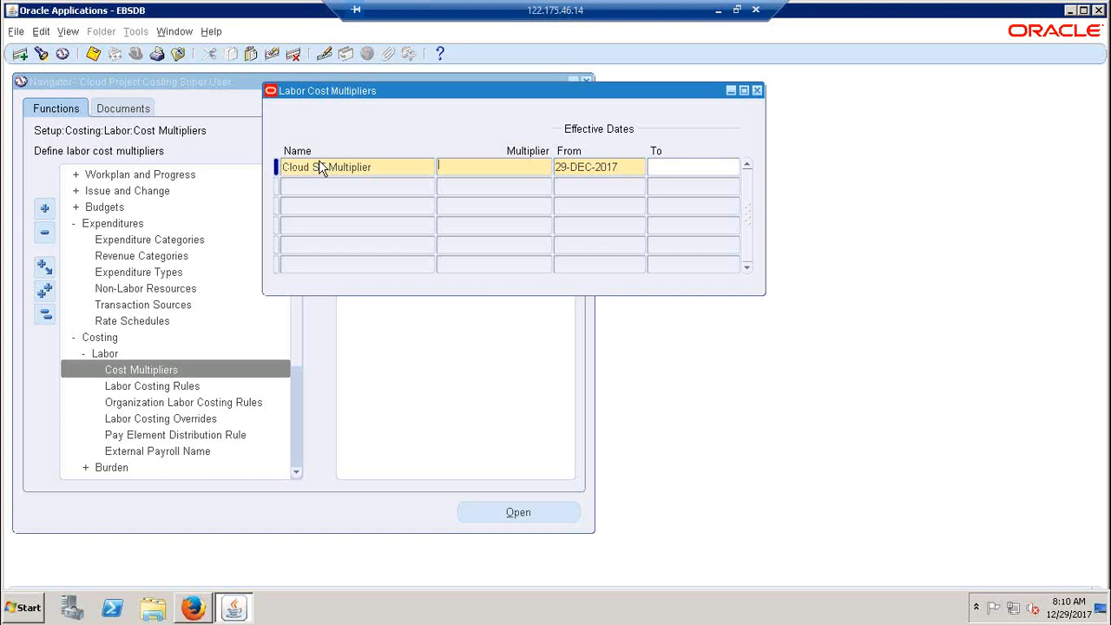
pyautogui.write('0.1')
pyautogui.press('Tab')
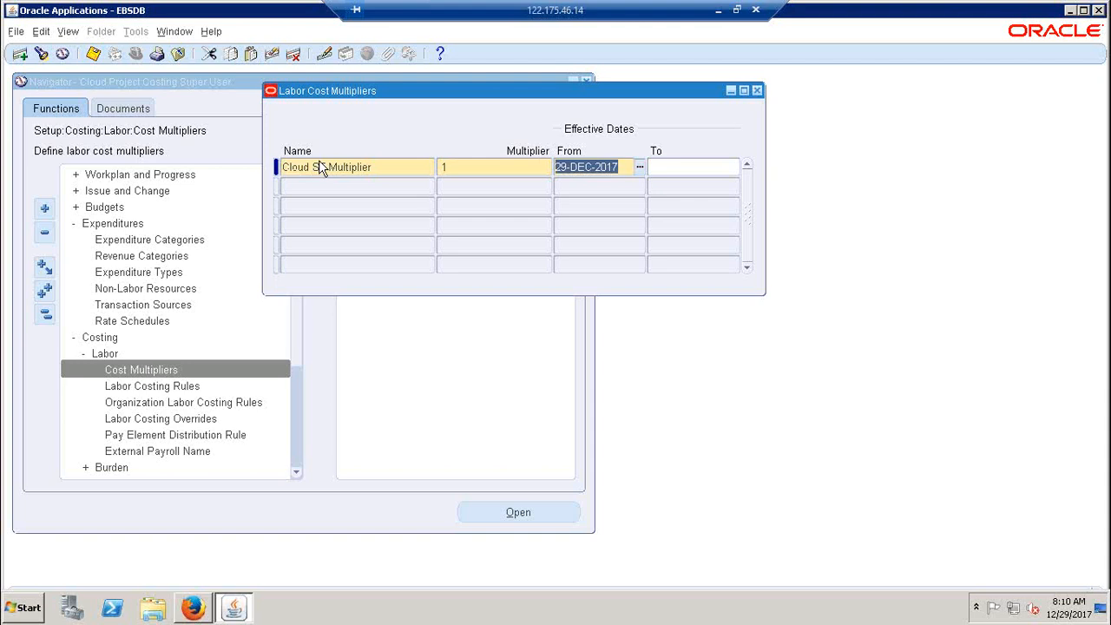
pyautogui.press('Right')
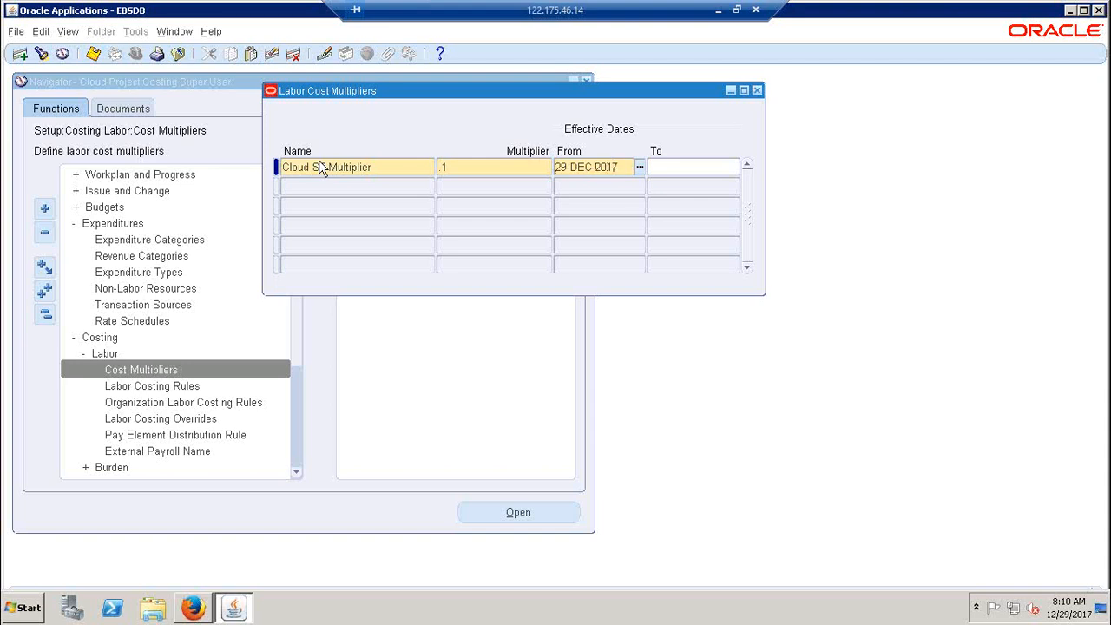
pyautogui.press('BackSpace')
pyautogui.write('0')
pyautogui.hotkey('ctrl', 's')
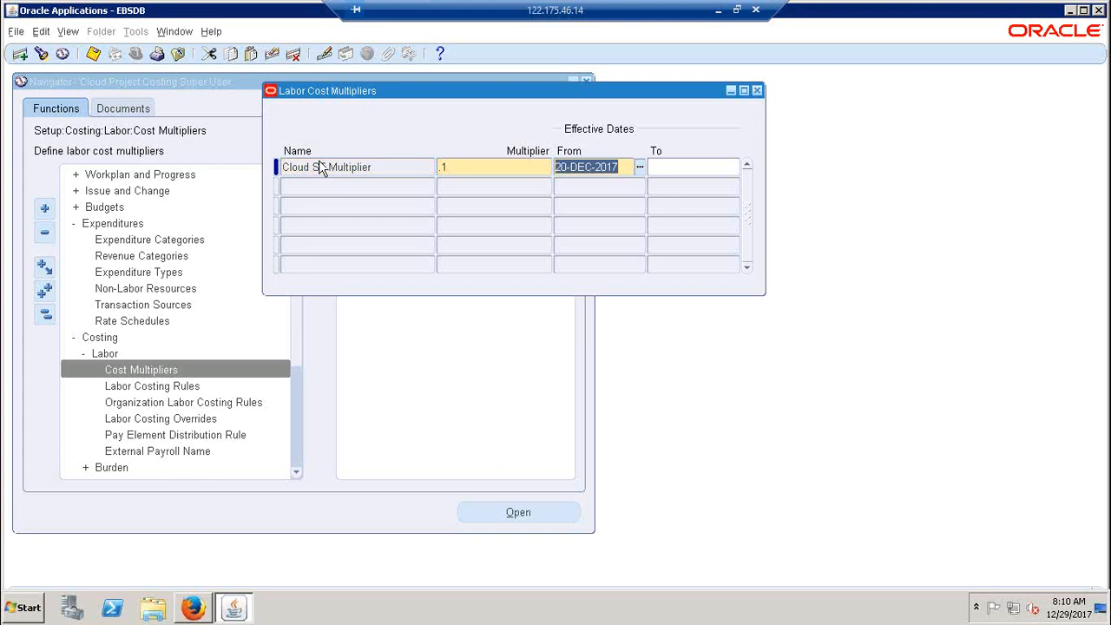
# Add a second labor cost multiplier named "Cloud ovr Multiplier", reusing the first row's name, and set its multiplier to 0.2
pyautogui.click(324, 187)
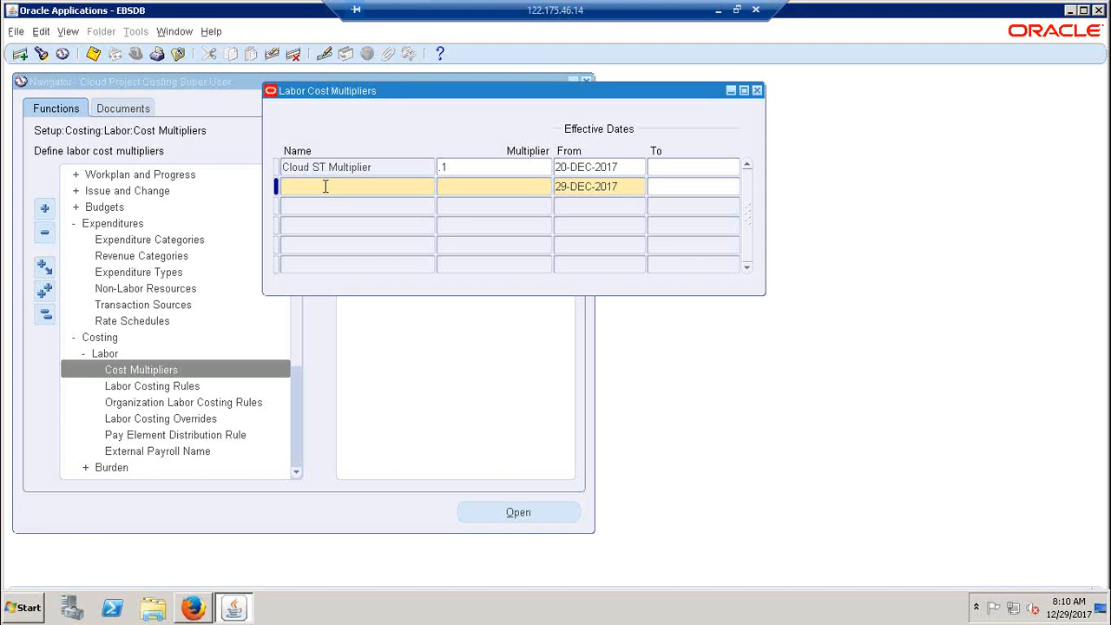
pyautogui.hotkey('shift', 'F5')
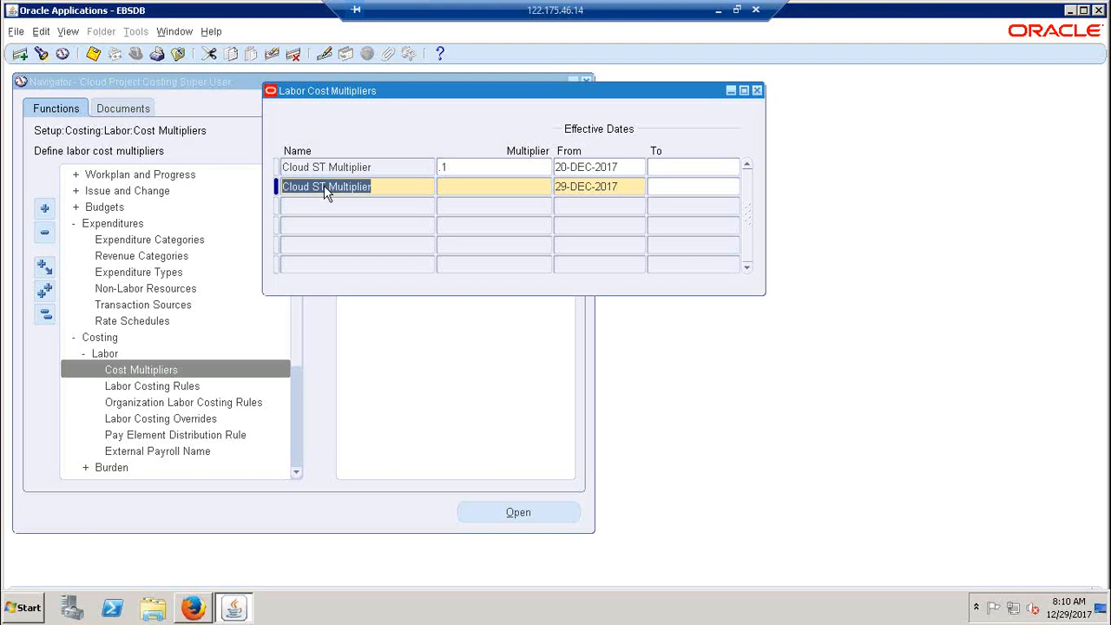
pyautogui.click(321, 187)
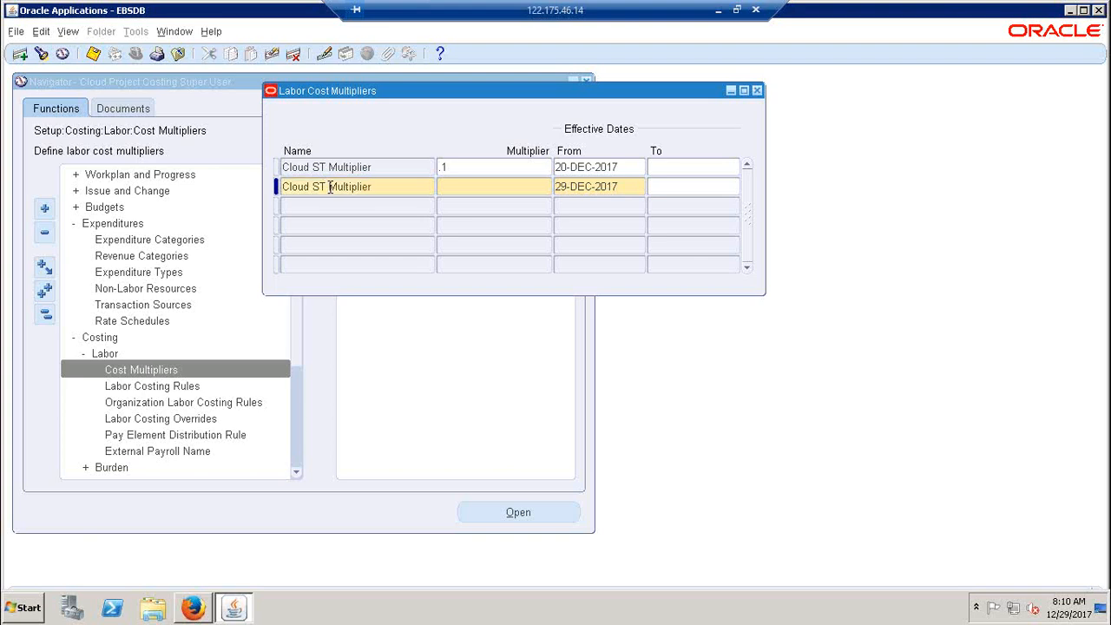
pyautogui.press('BackSpace')
pyautogui.press('BackSpace')
pyautogui.press('BackSpace')
pyautogui.write('ovr')
pyautogui.click(504, 191)
pyautogui.write('0.2')
pyautogui.press('Tab')
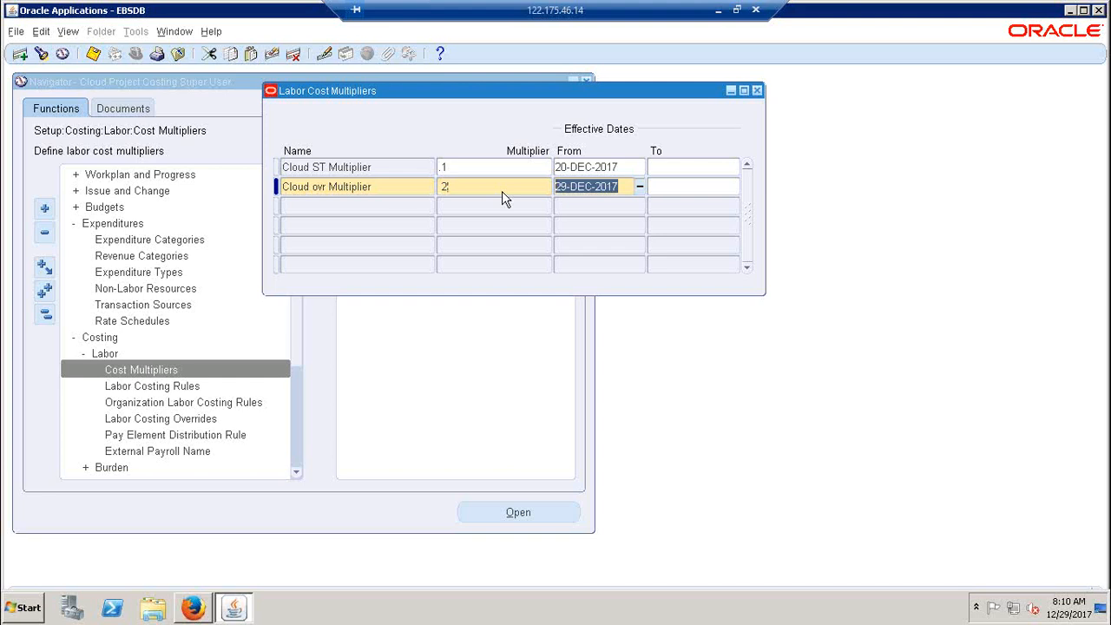
# Set the Cloud ovr Multiplier row's effective start date to 20-DEC-2017 and save the record
pyautogui.press('End')
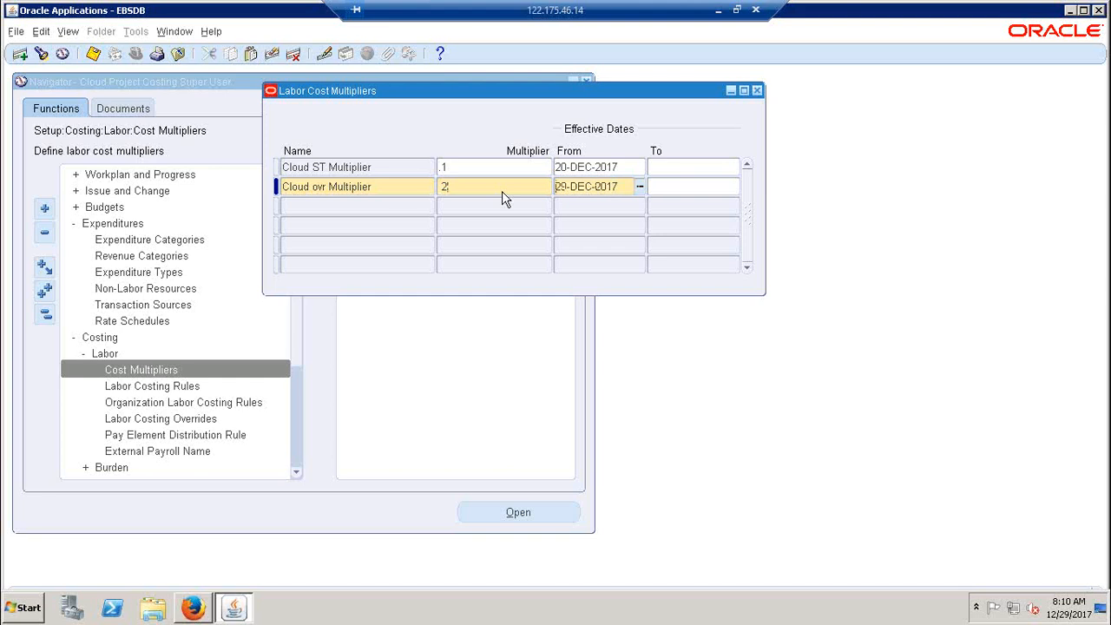
pyautogui.press('Left')
pyautogui.press('Left')
pyautogui.press('Left')
pyautogui.press('Left')
pyautogui.press('Left')
pyautogui.press('Left')
pyautogui.press('Delete')
pyautogui.write('0')
pyautogui.hotkey('ctrl', 's')
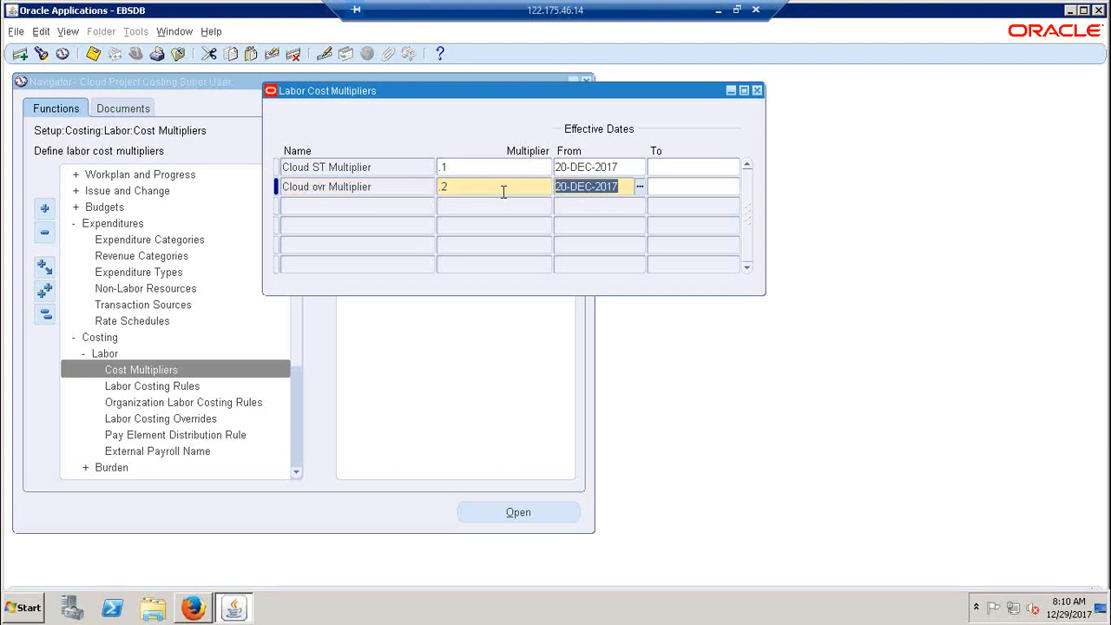
# Copy the name "Cloud ST Multiplier" into cell B231 of the Excel notes, beside the Cost Multipliers heading
pyautogui.click(377, 169)
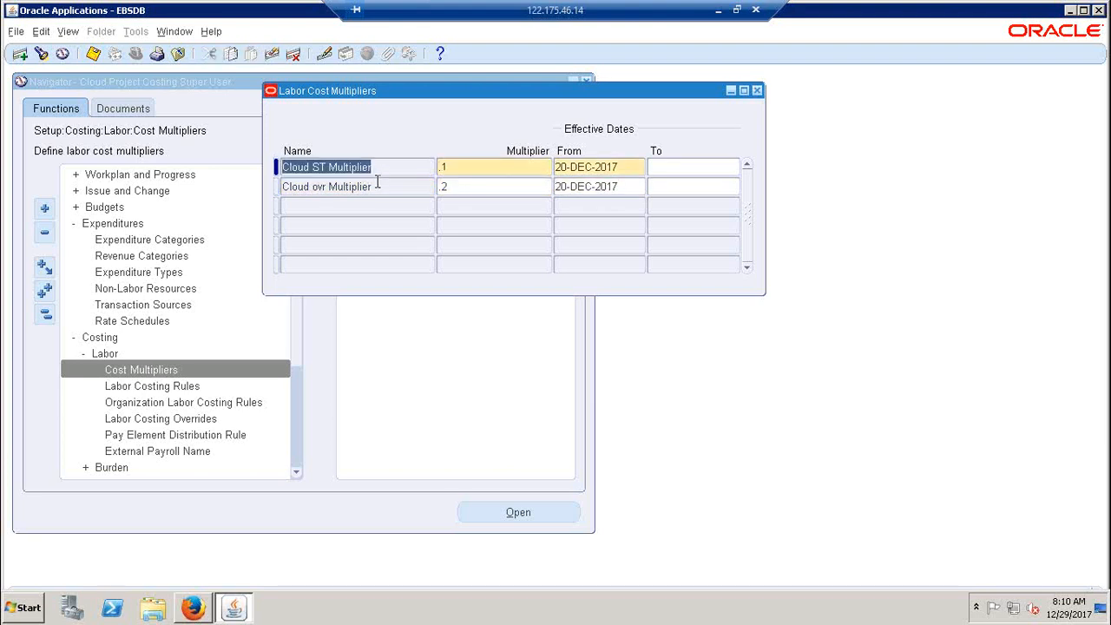
pyautogui.click(718, 9)
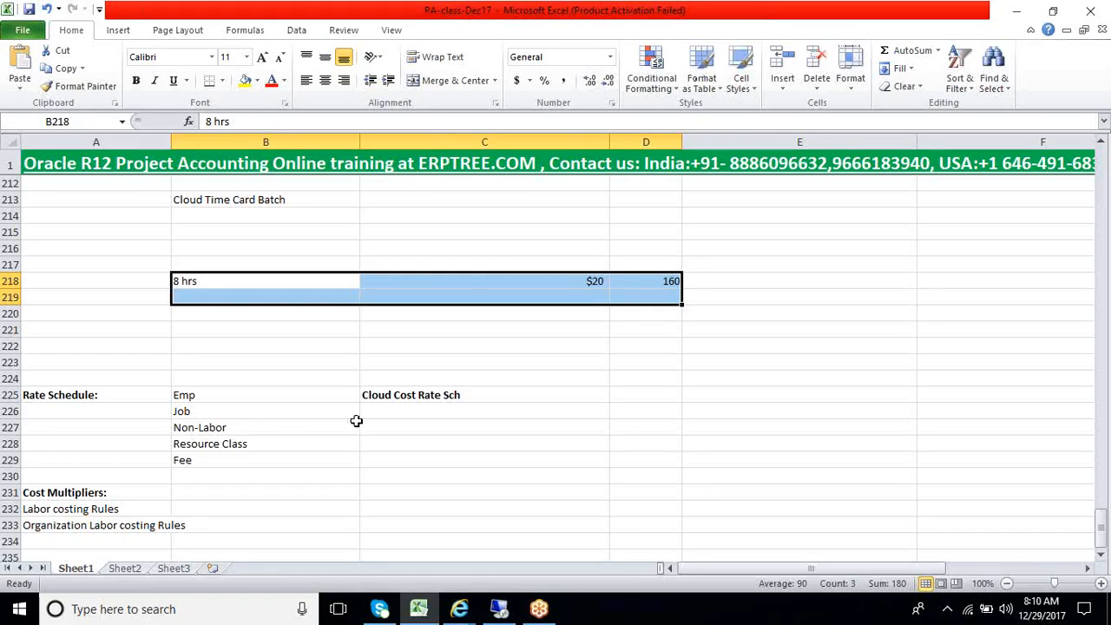
pyautogui.scroll(-1, 265, 466)
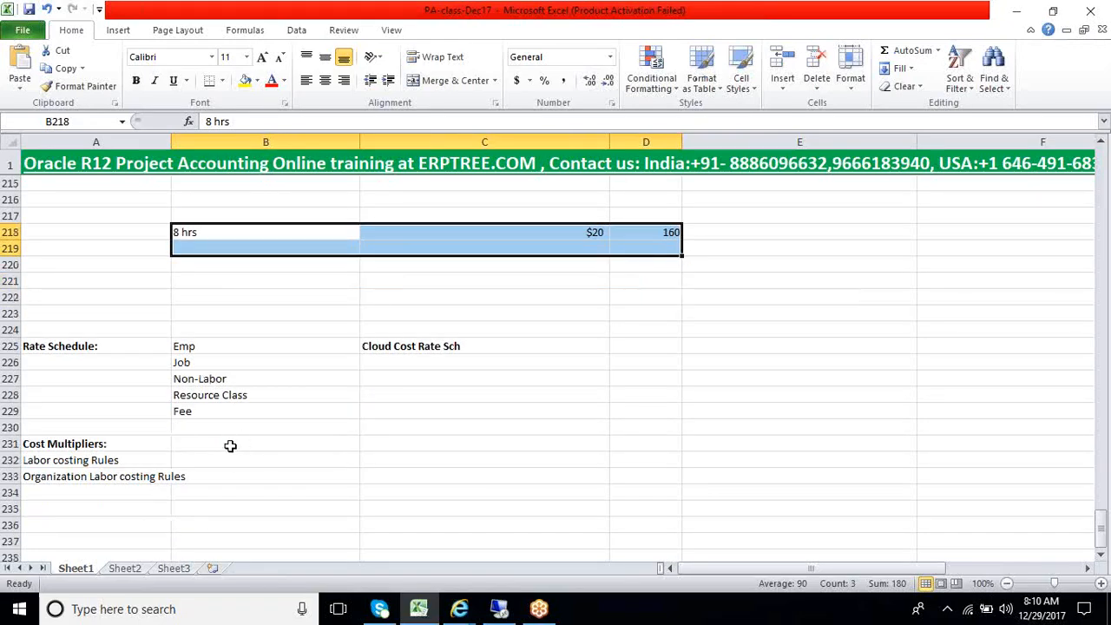
pyautogui.click(230, 446)
pyautogui.hotkey('ctrl', 'v')
# Copy the second multiplier's name from Oracle Applications and append ", Cloud ovr Multiplier" to cell B231 in the Excel notes
pyautogui.hotkey('alt', 'Tab')
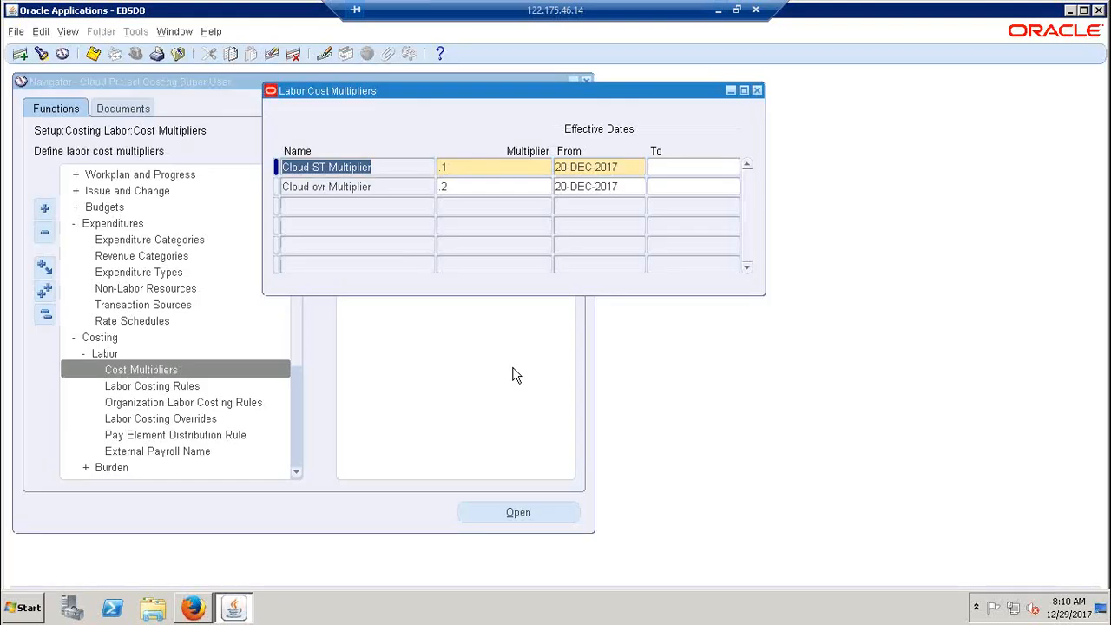
pyautogui.click(391, 188)
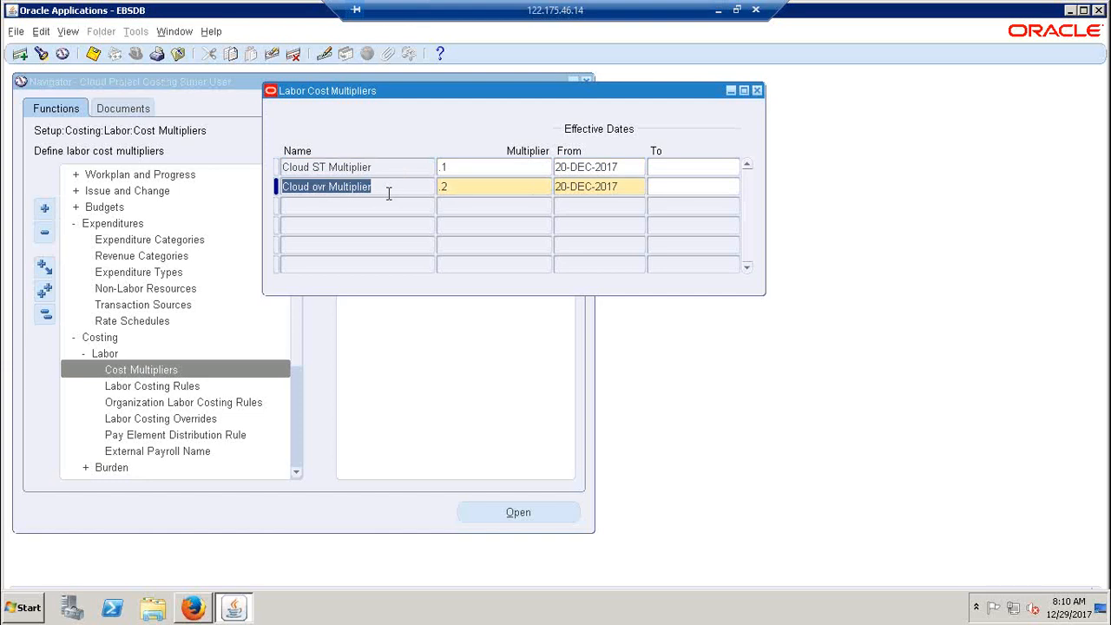
pyautogui.hotkey('alt', 'Tab')
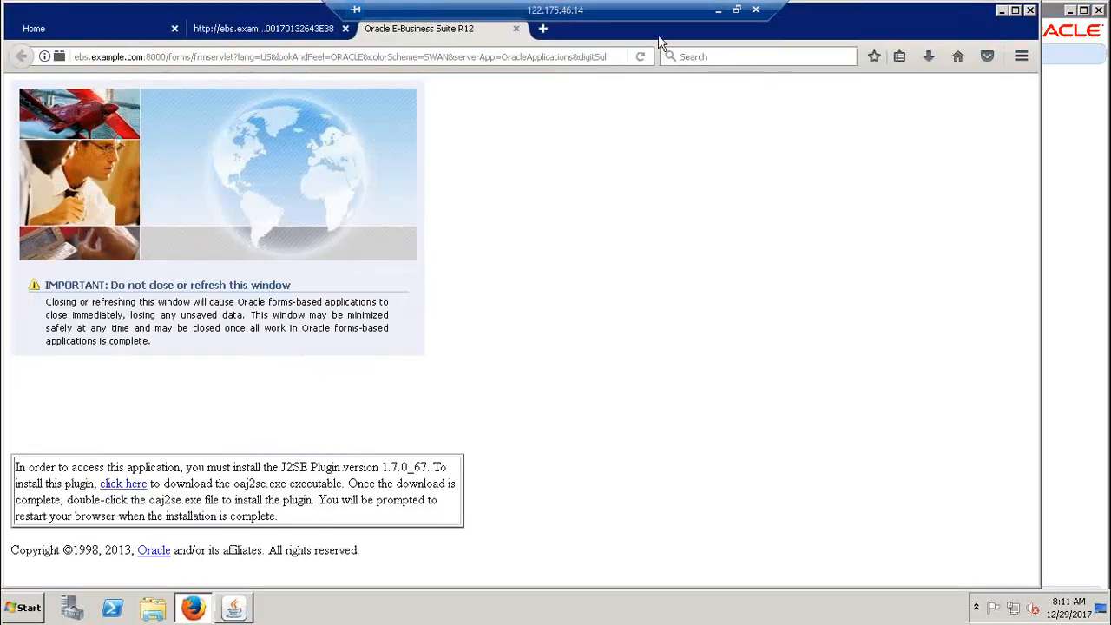
pyautogui.click(718, 11)
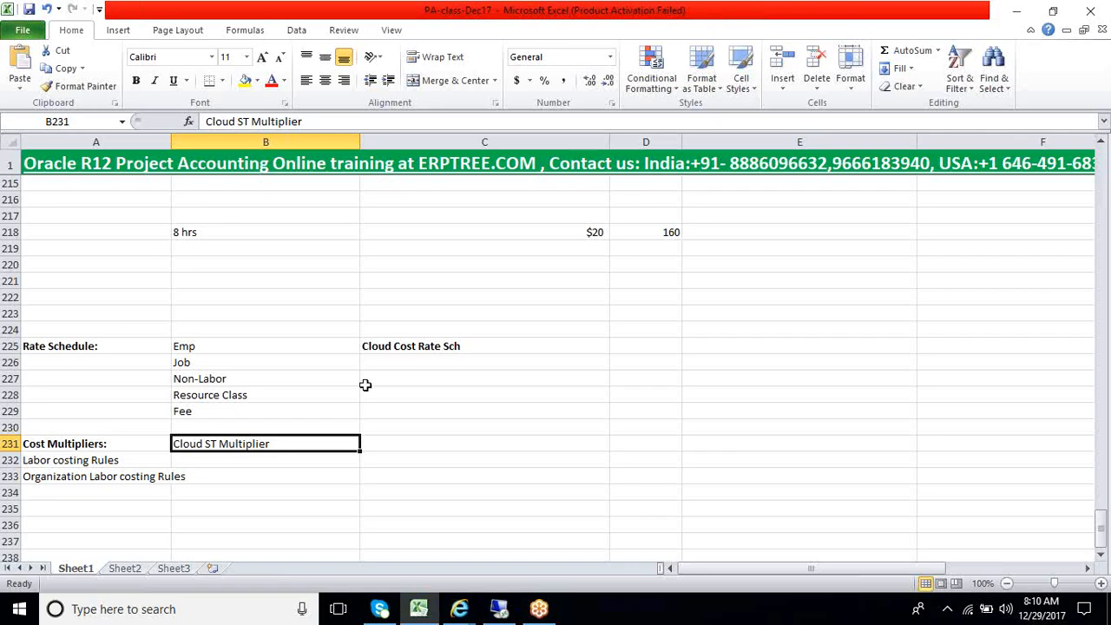
pyautogui.click(392, 446)
pyautogui.doubleClick(318, 445)
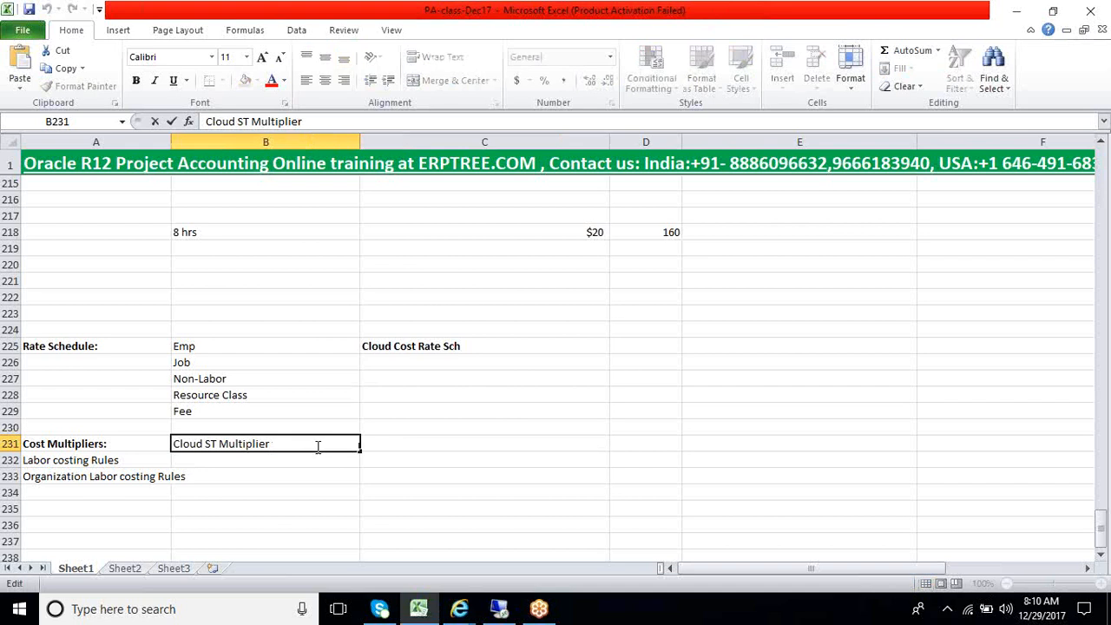
pyautogui.write(', Cloud ovr Multiplier')
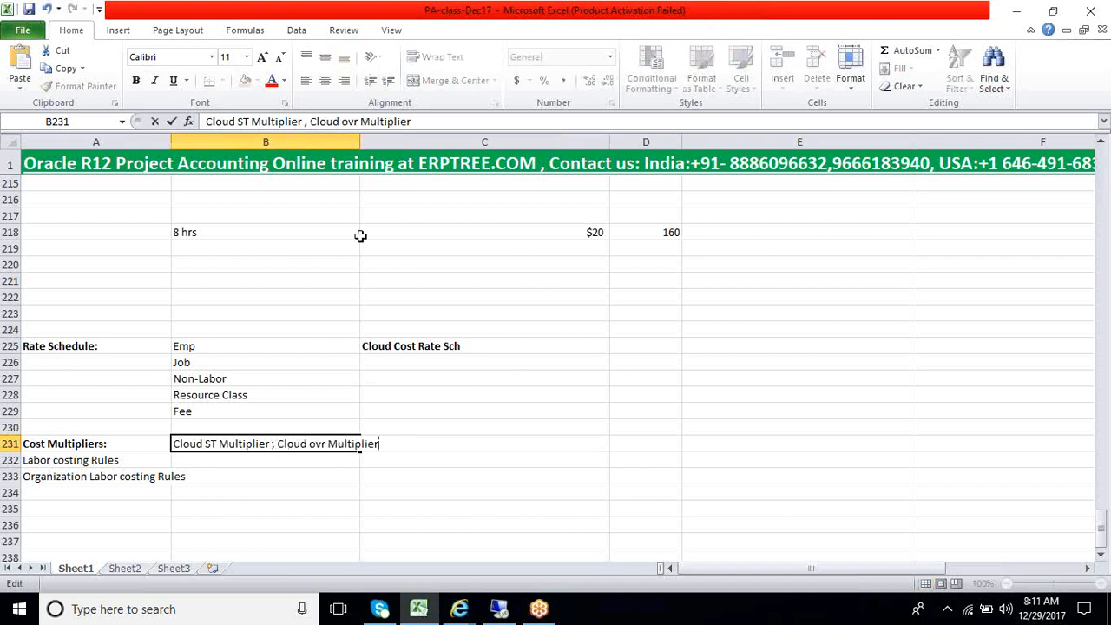
# Widen column B so the full multiplier text in row 231 fits inside it
pyautogui.click(353, 146)
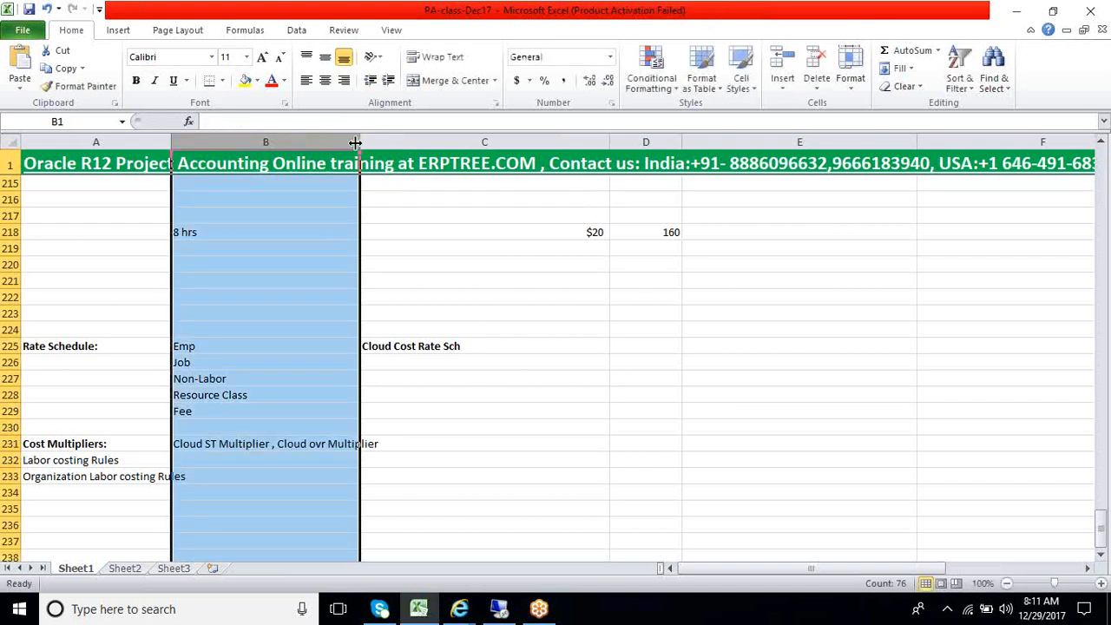
pyautogui.moveTo(358, 142); pyautogui.dragTo(449, 143)
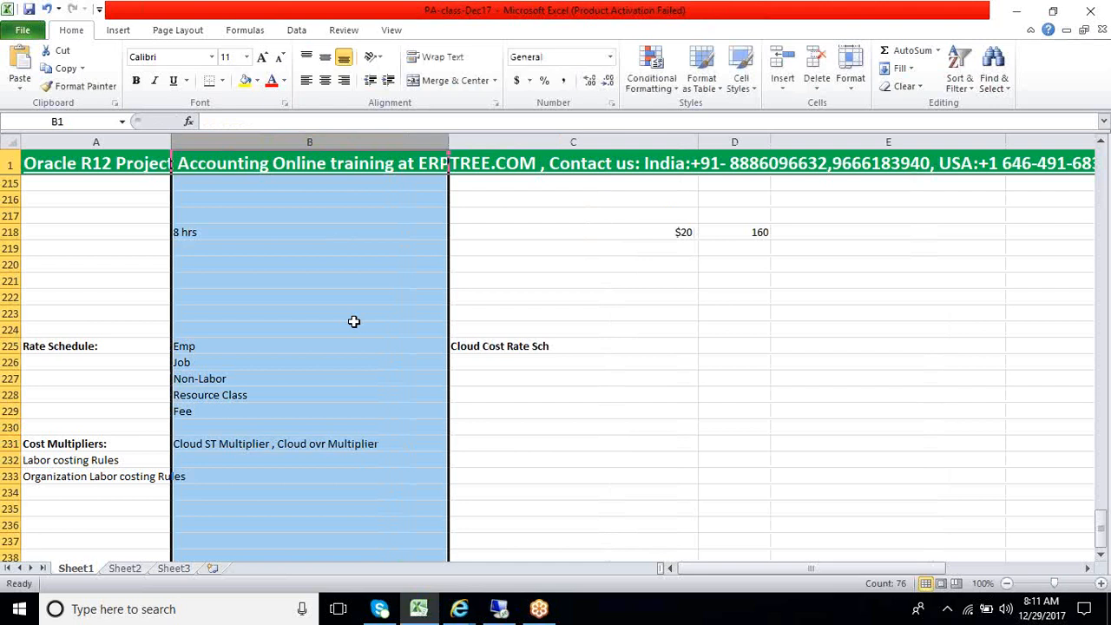
pyautogui.click(335, 331)
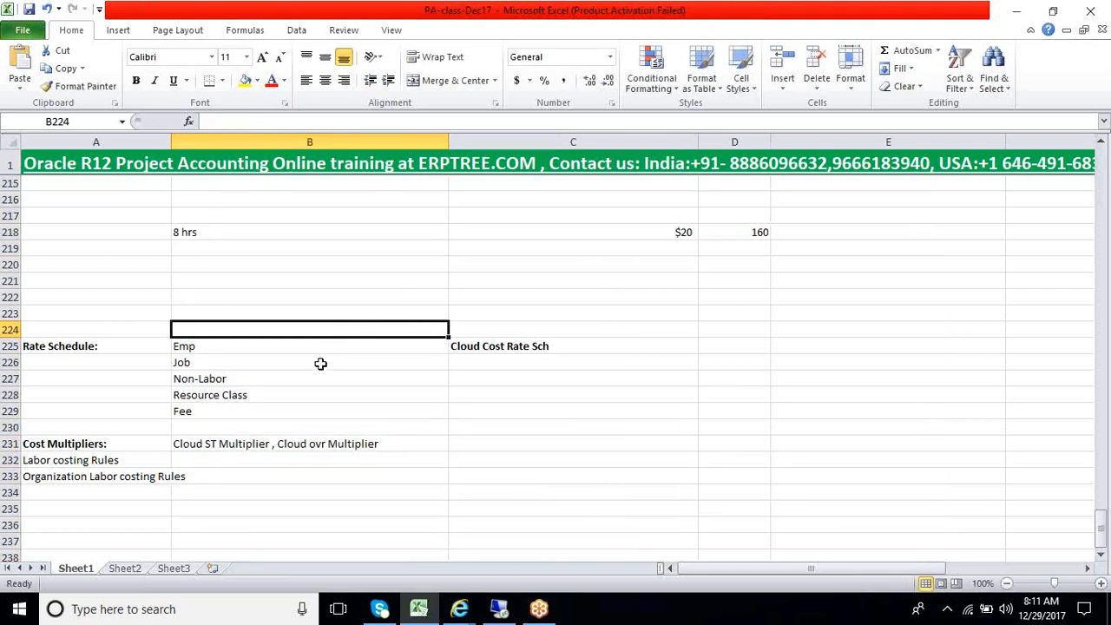
# Switch to Oracle Applications, review the first row's multiplier value and close the Labor Cost Multipliers form
pyautogui.click(500, 612)
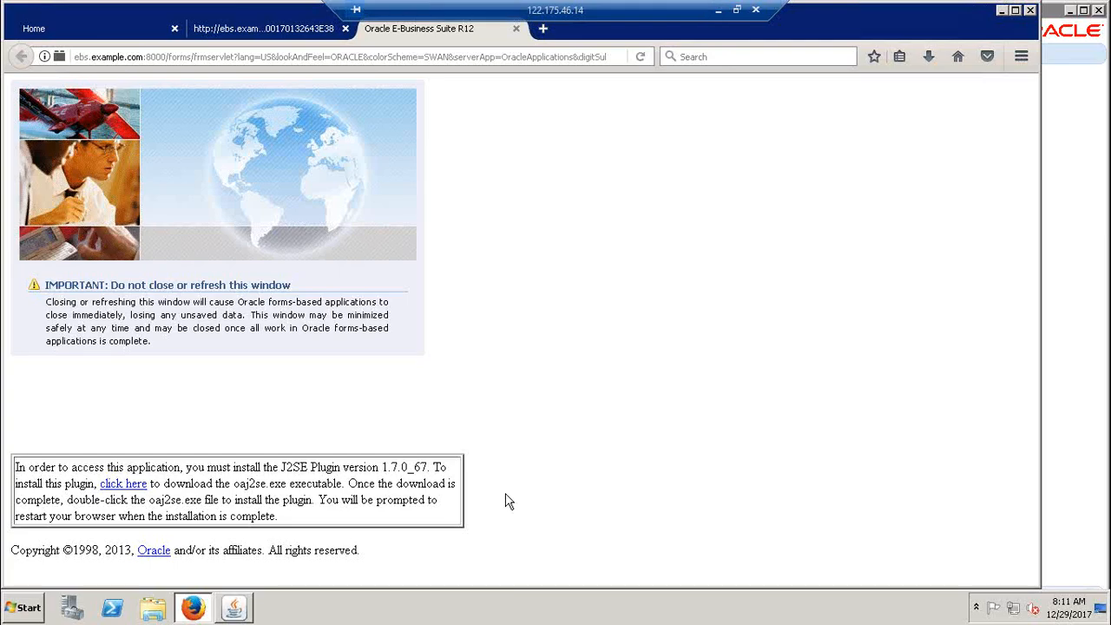
pyautogui.click(234, 608)
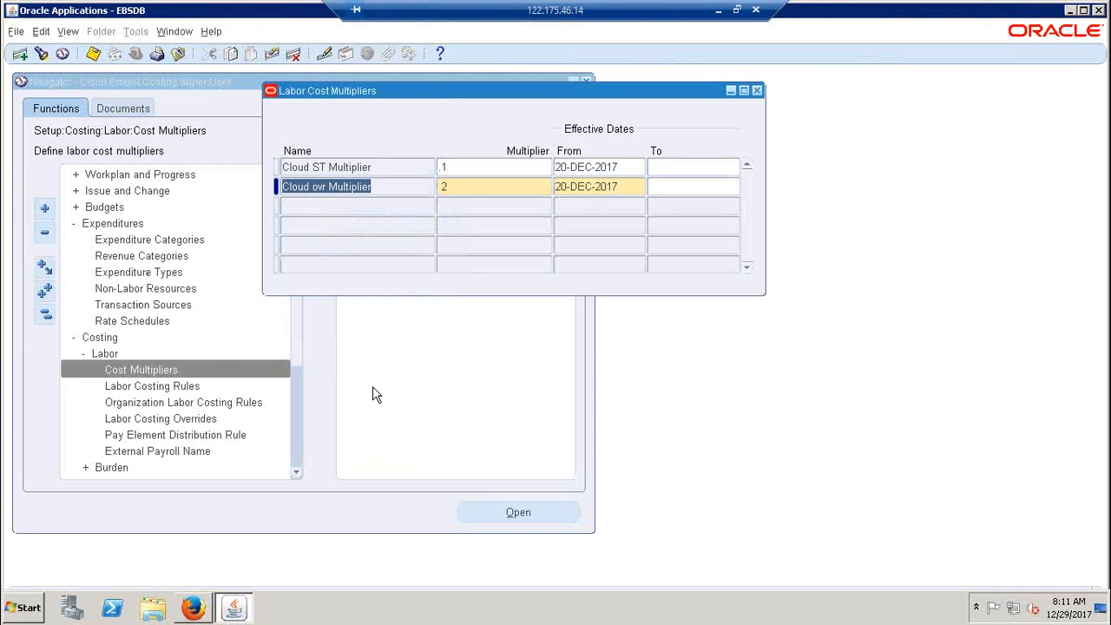
pyautogui.click(461, 168)
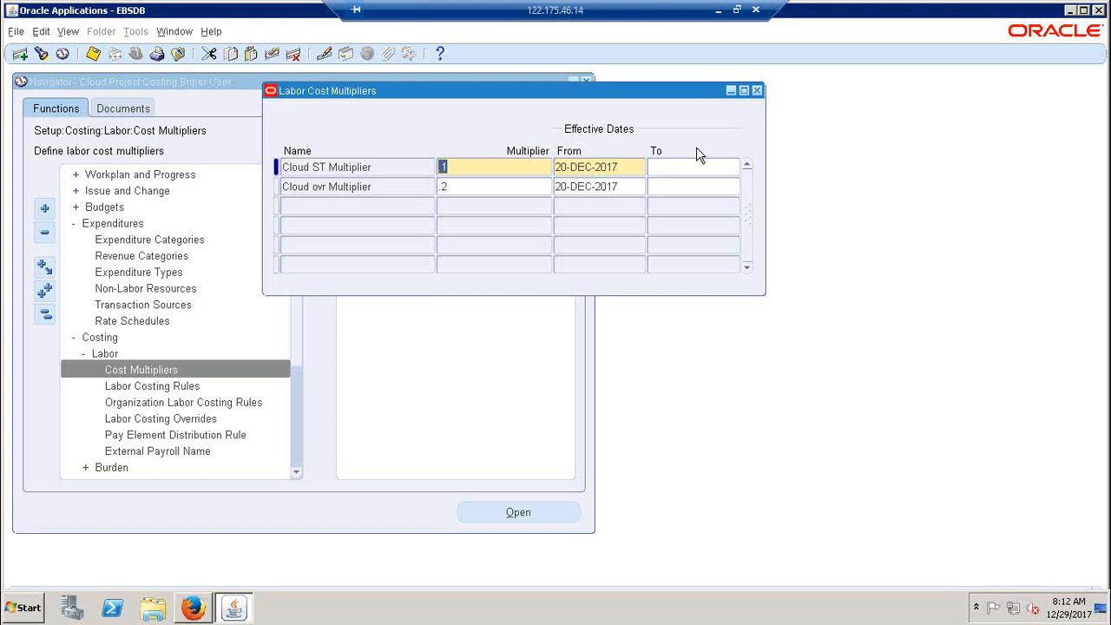
pyautogui.click(757, 91)
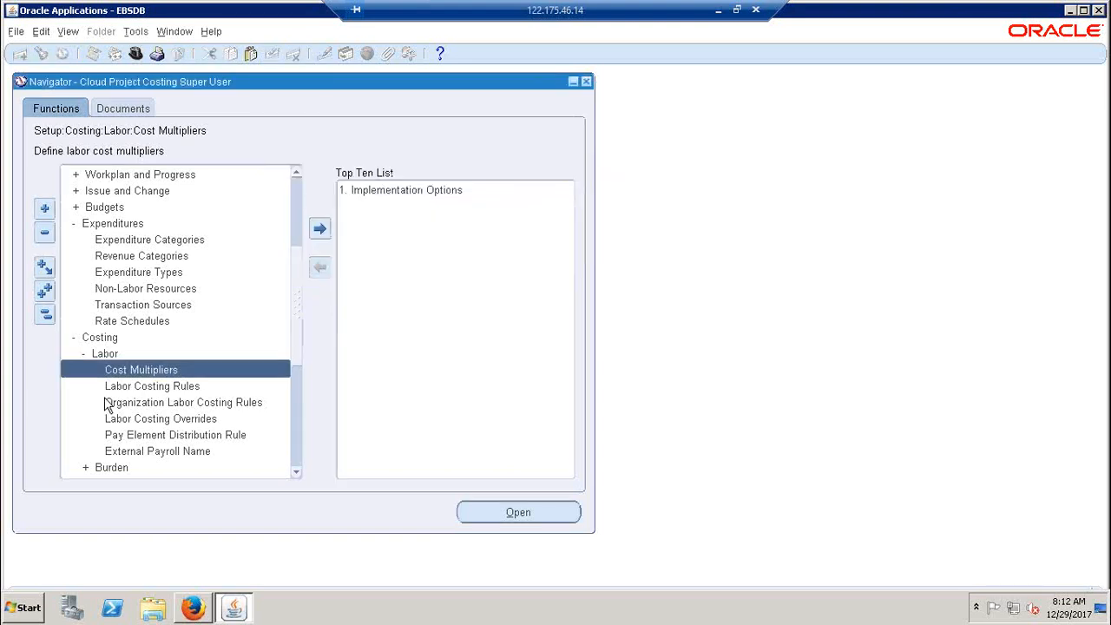
pyautogui.doubleClick(136, 388)
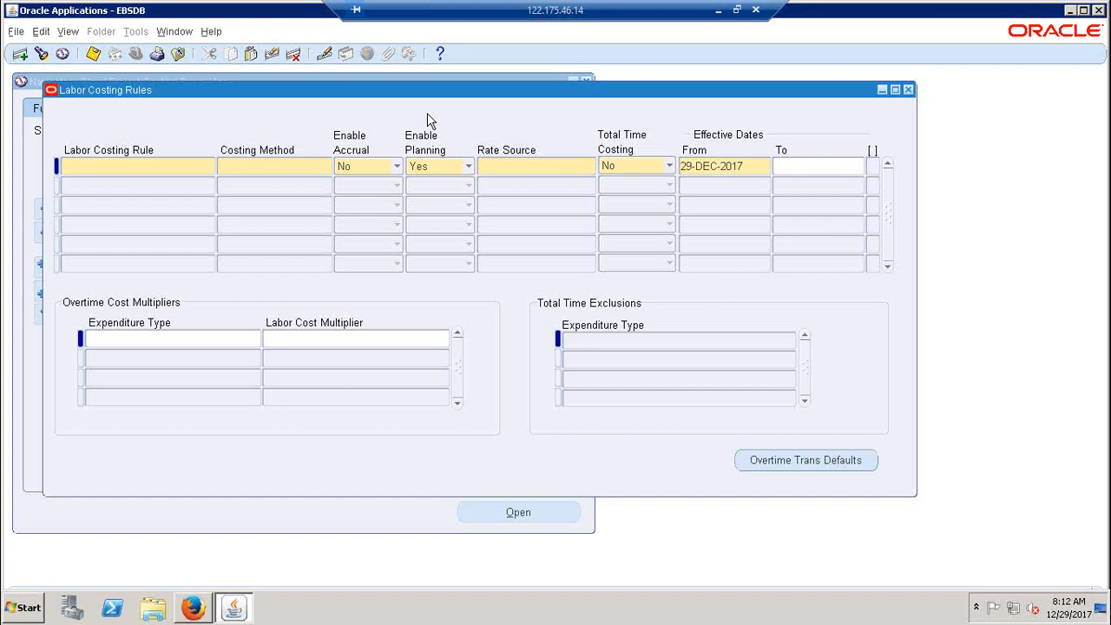
pyautogui.moveTo(365, 97); pyautogui.dragTo(366, 97)
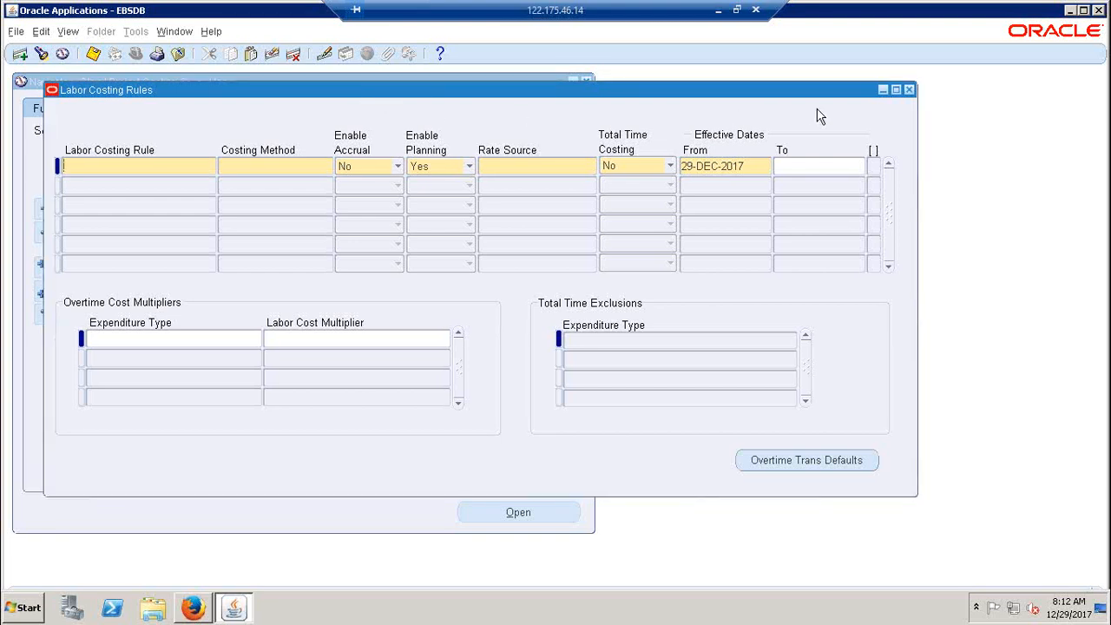
pyautogui.click(908, 90)
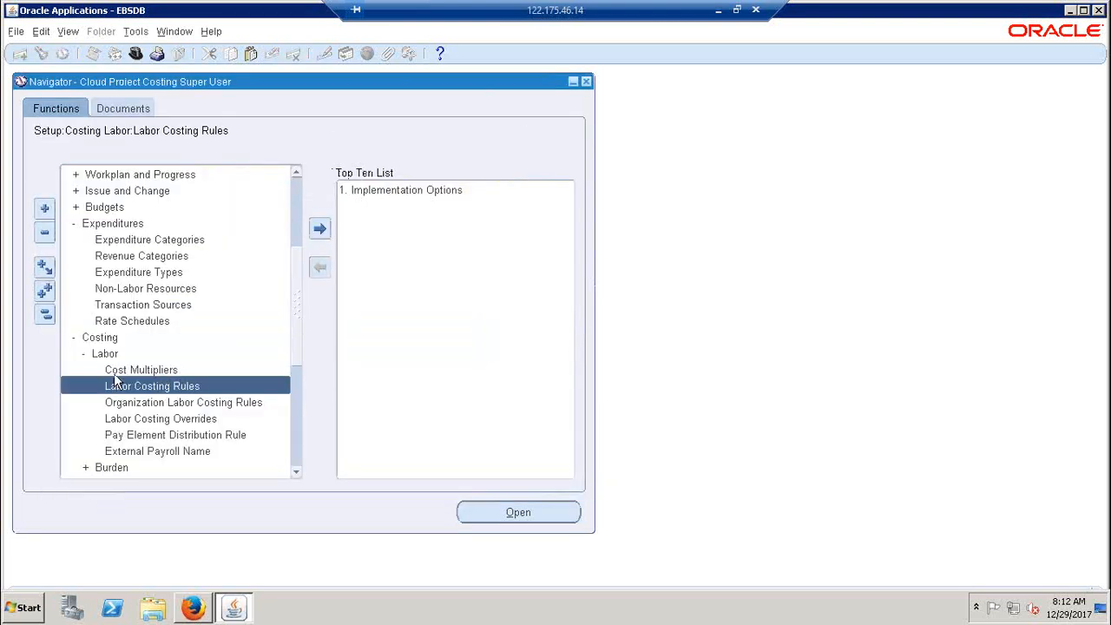
pyautogui.doubleClick(122, 372)
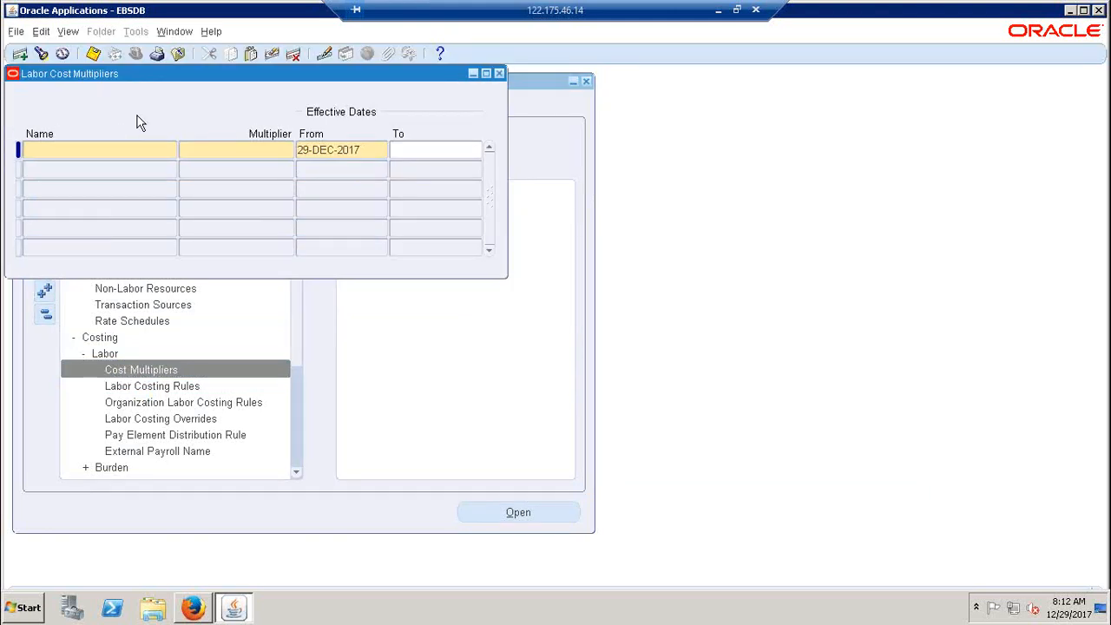
pyautogui.moveTo(214, 79); pyautogui.dragTo(371, 105)
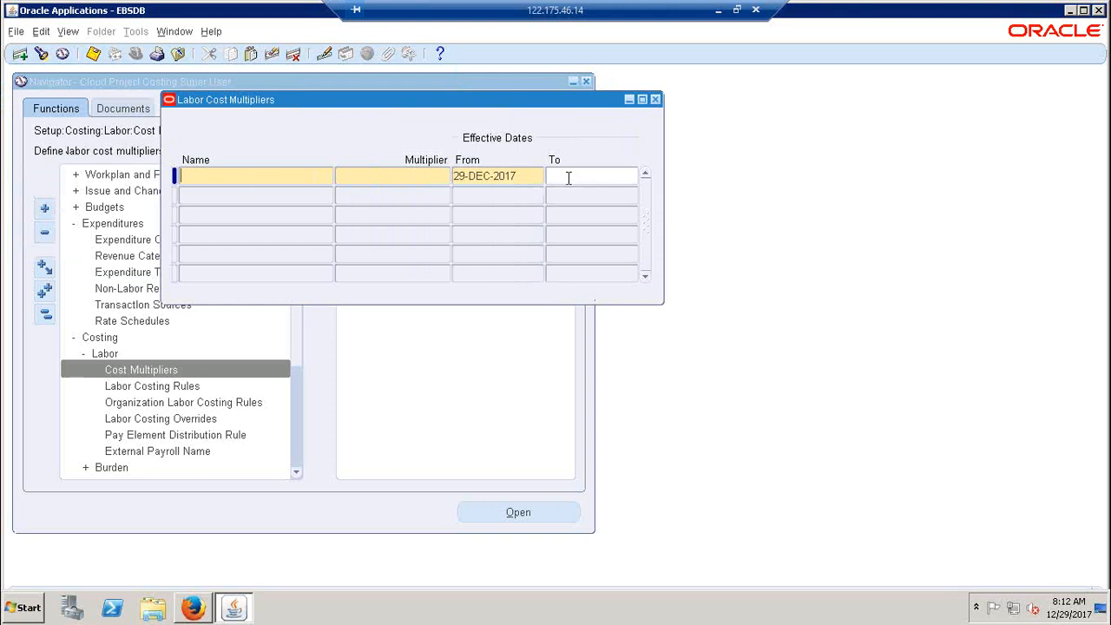
pyautogui.click(655, 100)
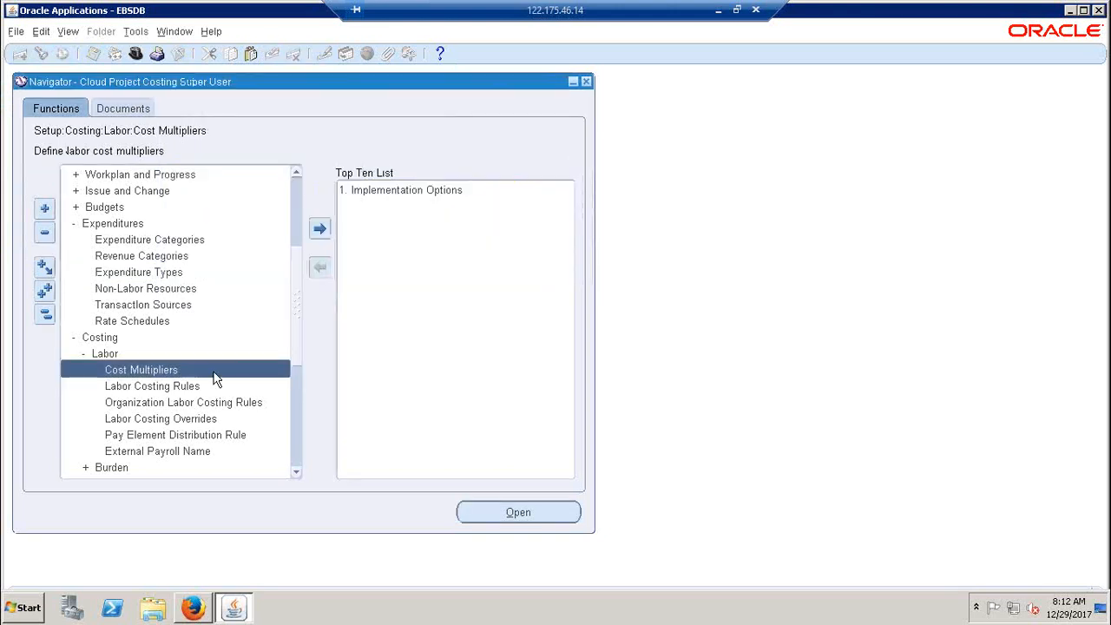
# Open the Labor Costing Rules form and enter "Cloud Labor Cost Rul" as the rule name in the first row
pyautogui.doubleClick(159, 386)
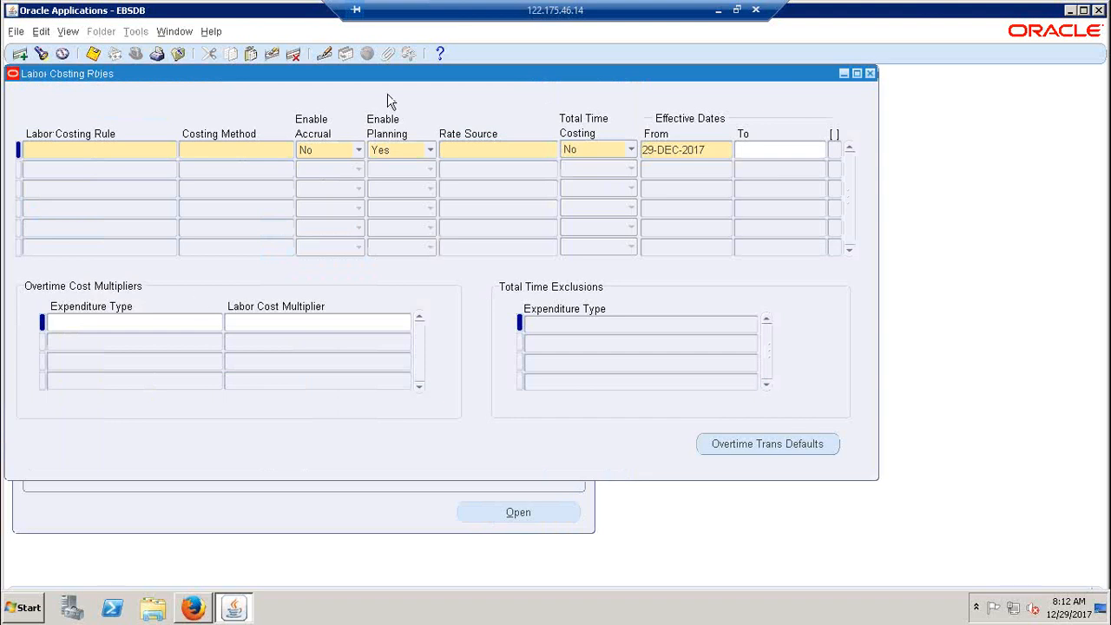
pyautogui.moveTo(425, 74); pyautogui.dragTo(518, 105)
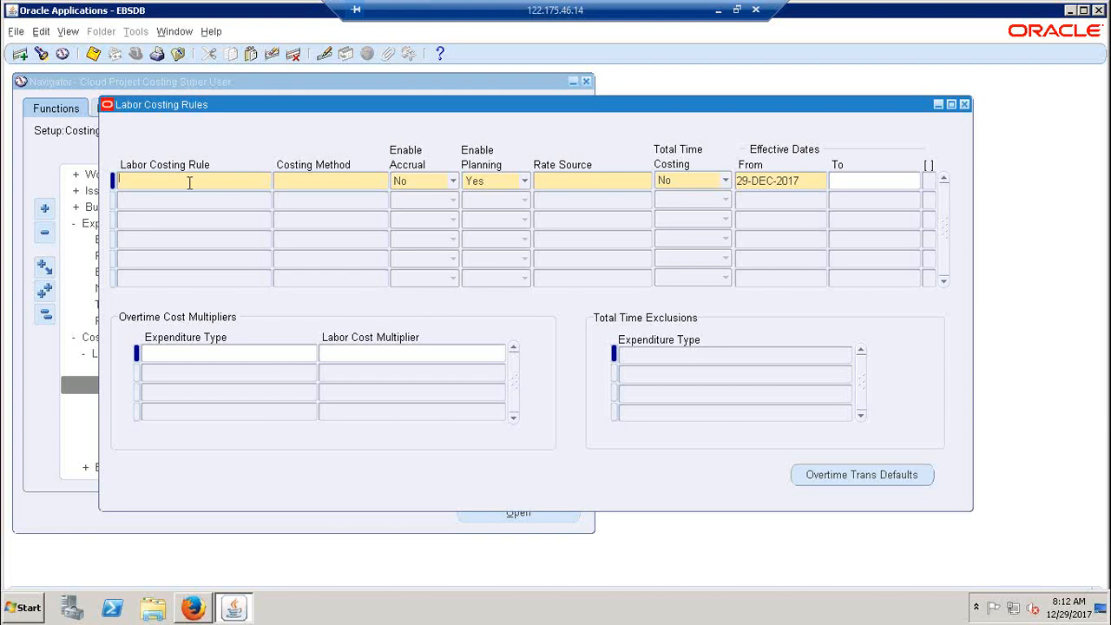
pyautogui.write('Cloud ')
pyautogui.write('C')
pyautogui.press('BackSpace')
pyautogui.write('Labor Costing')
pyautogui.press('BackSpace')
pyautogui.press('BackSpace')
pyautogui.press('BackSpace')
pyautogui.write('Rul')
pyautogui.press('BackSpace')
pyautogui.press('BackSpace')
pyautogui.press('BackSpace')
pyautogui.press('BackSpace')
pyautogui.press('BackSpace')
pyautogui.press('BackSpace')
pyautogui.press('BackSpace')
pyautogui.press('BackSpace')
pyautogui.press('BackSpace')
pyautogui.press('BackSpace')
pyautogui.press('BackSpace')
pyautogui.press('BackSpace')
pyautogui.press('BackSpace')
pyautogui.press('BackSpace')
pyautogui.press('BackSpace')
pyautogui.press('BackSpace')
pyautogui.press('BackSpace')
pyautogui.press('BackSpace')
pyautogui.press('BackSpace')
pyautogui.press('BackSpace')
pyautogui.write('Cloud Labor Cost Rul')
pyautogui.hotkey('shift', 'Home')
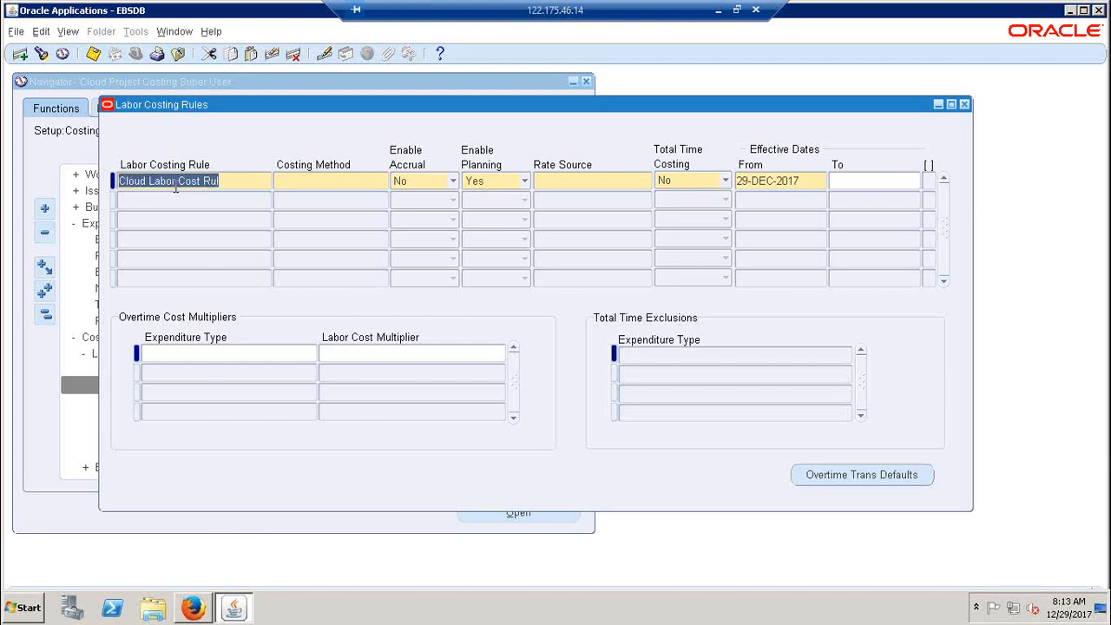
# Set the new rule's costing method to Actual Costing and its Total Time Costing to No
pyautogui.click(346, 180)
pyautogui.write('Standard Costing')
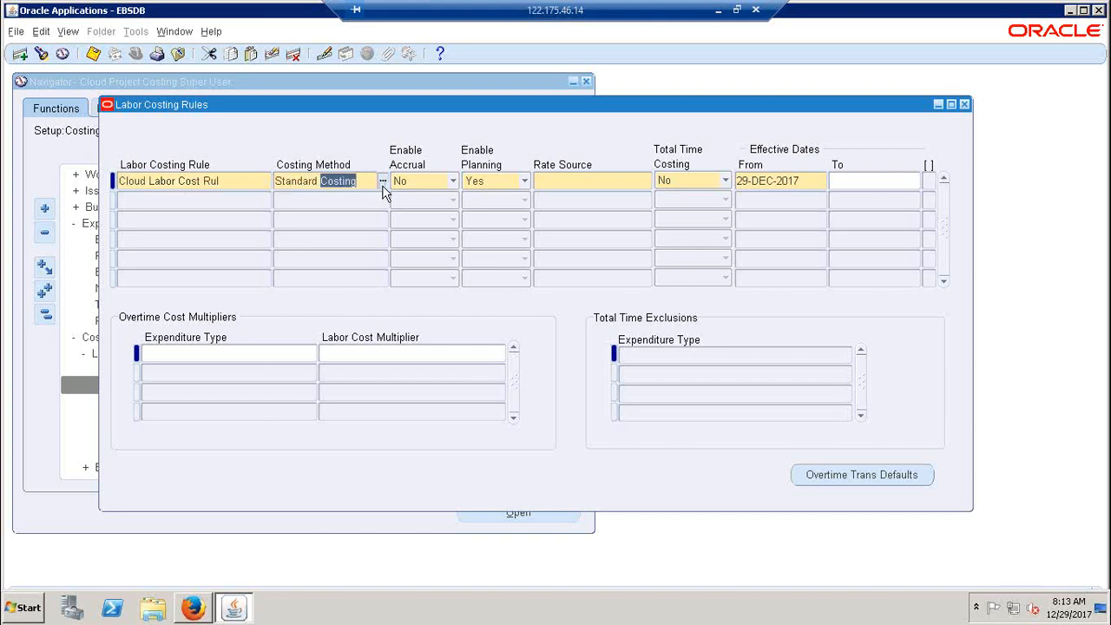
pyautogui.click(383, 184)
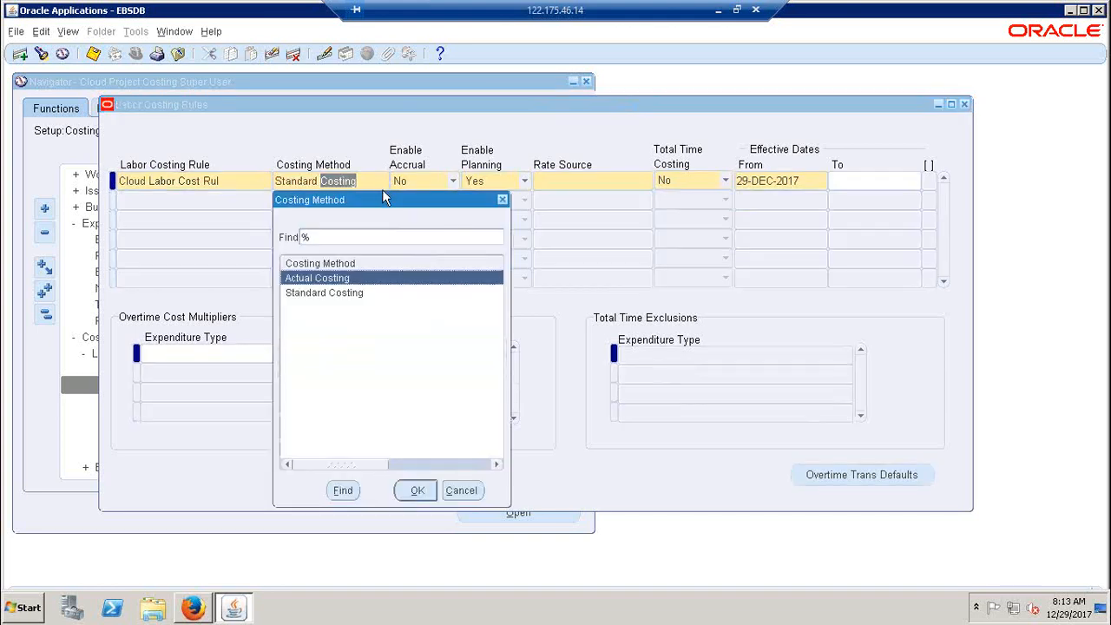
pyautogui.moveTo(383, 198); pyautogui.dragTo(487, 207)
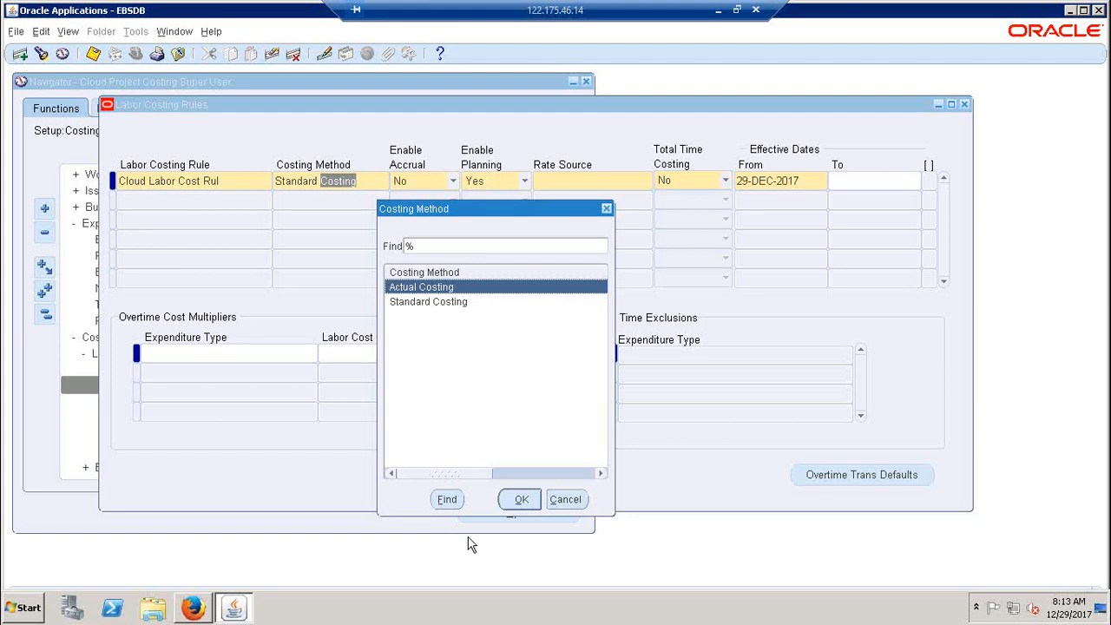
pyautogui.click(511, 500)
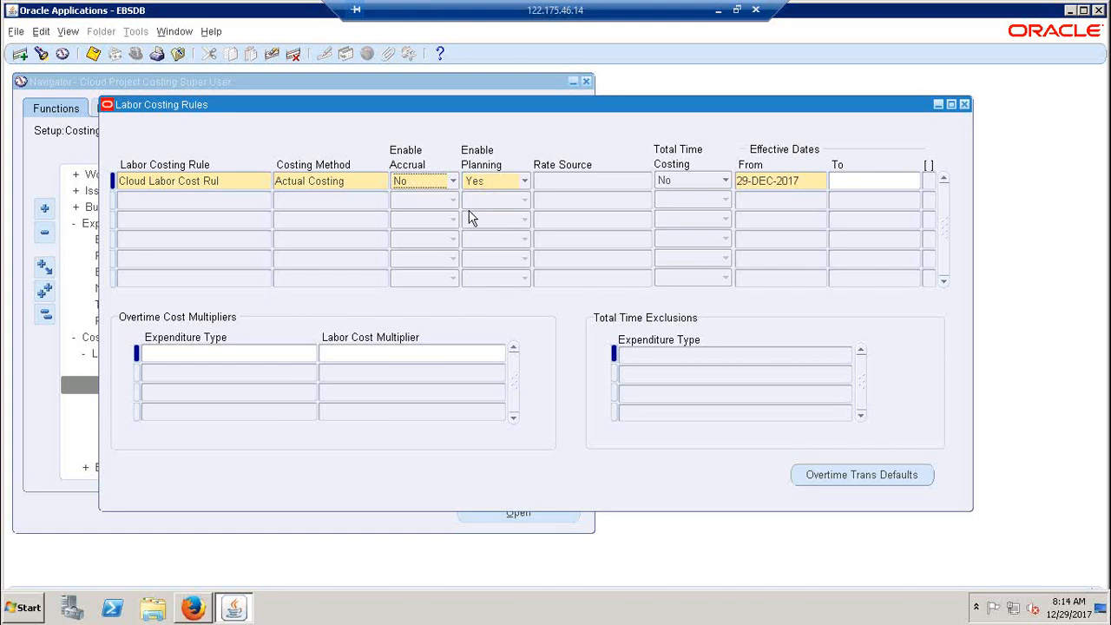
pyautogui.click(721, 187)
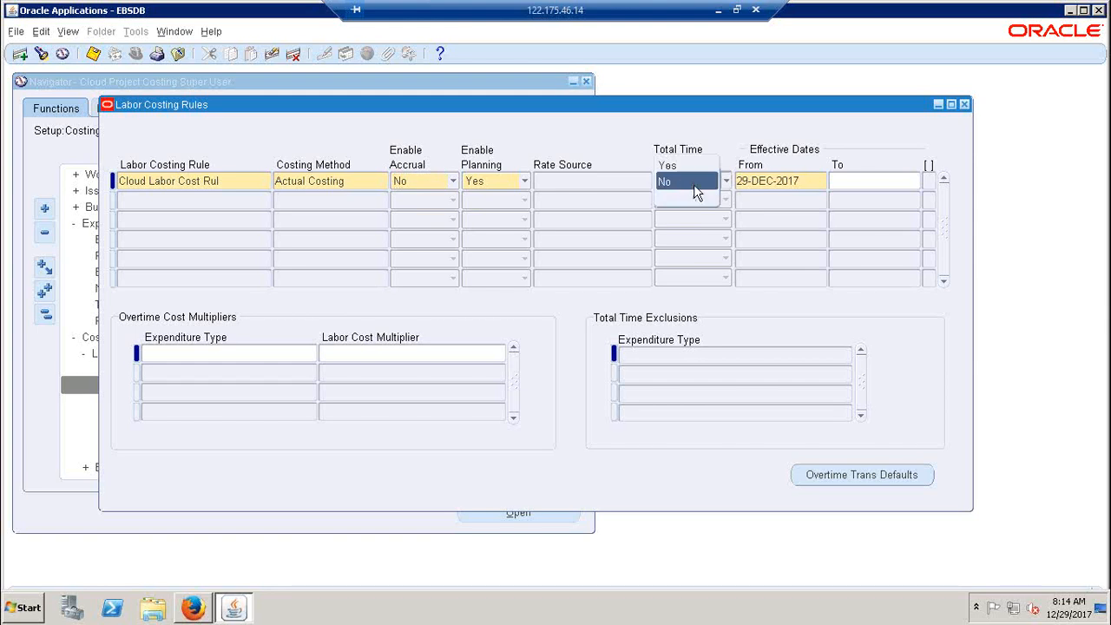
pyautogui.click(685, 184)
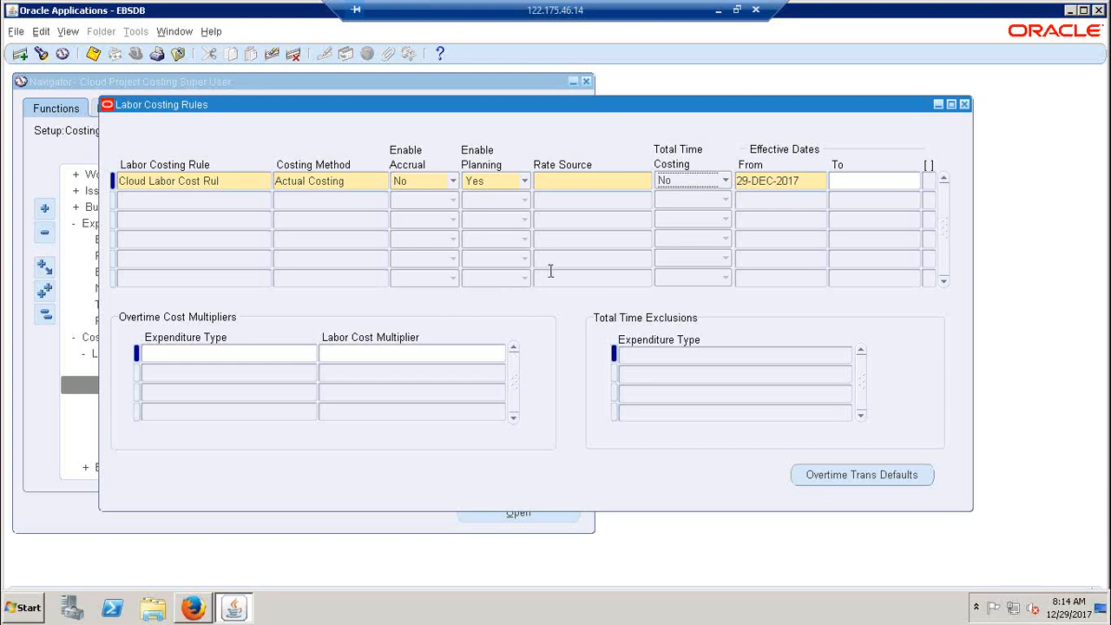
# Set the rule's rate source to Projects from the list of available rate sources
pyautogui.click(583, 189)
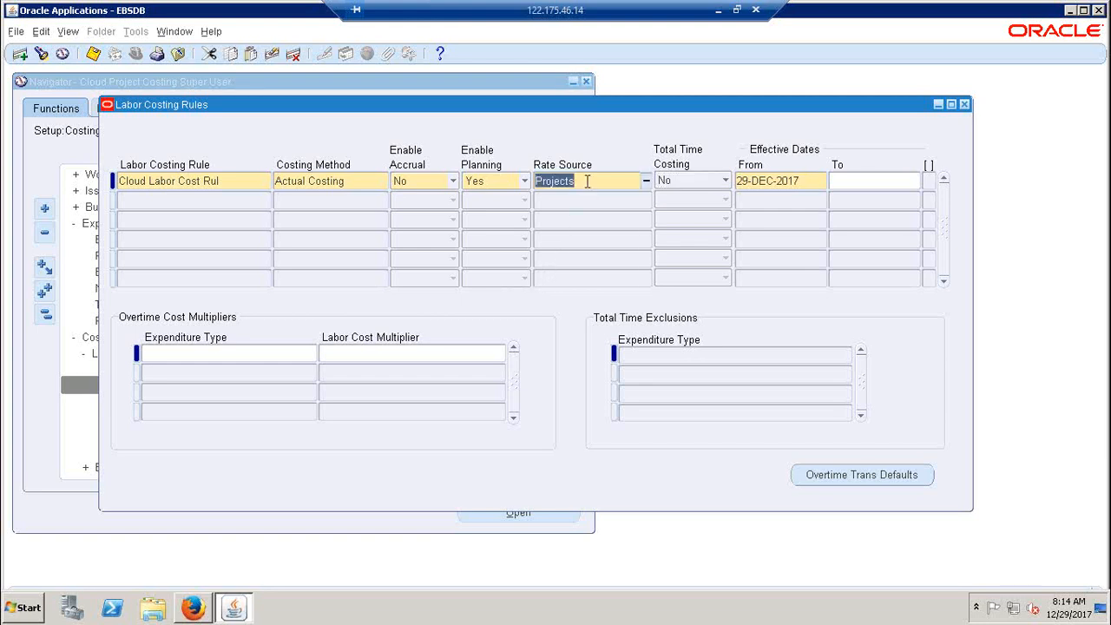
pyautogui.click(645, 183)
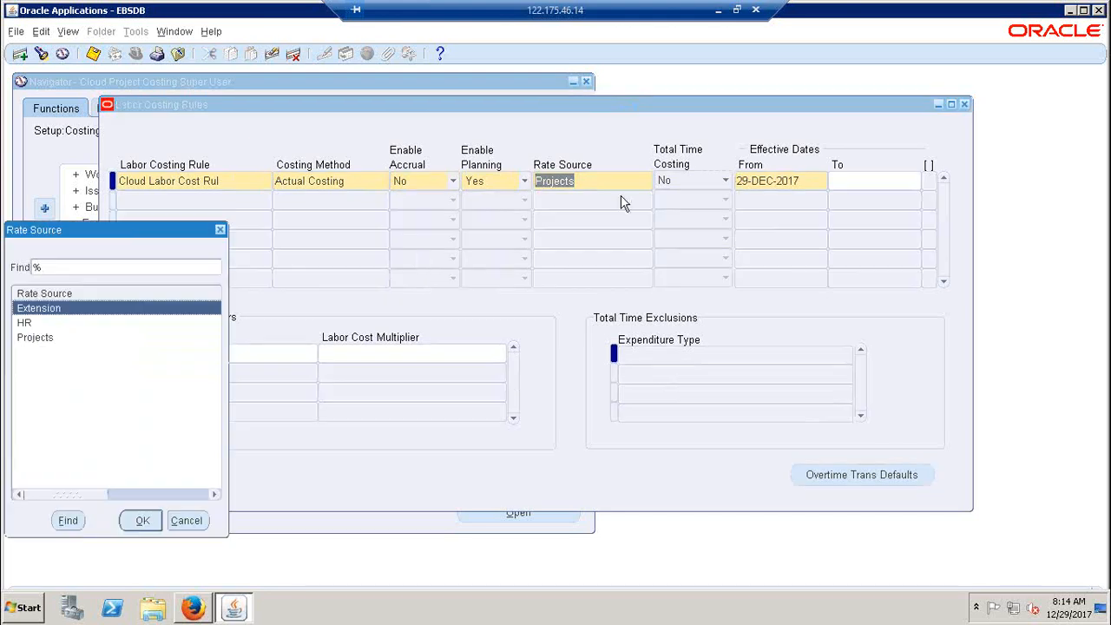
pyautogui.moveTo(146, 230); pyautogui.dragTo(471, 265)
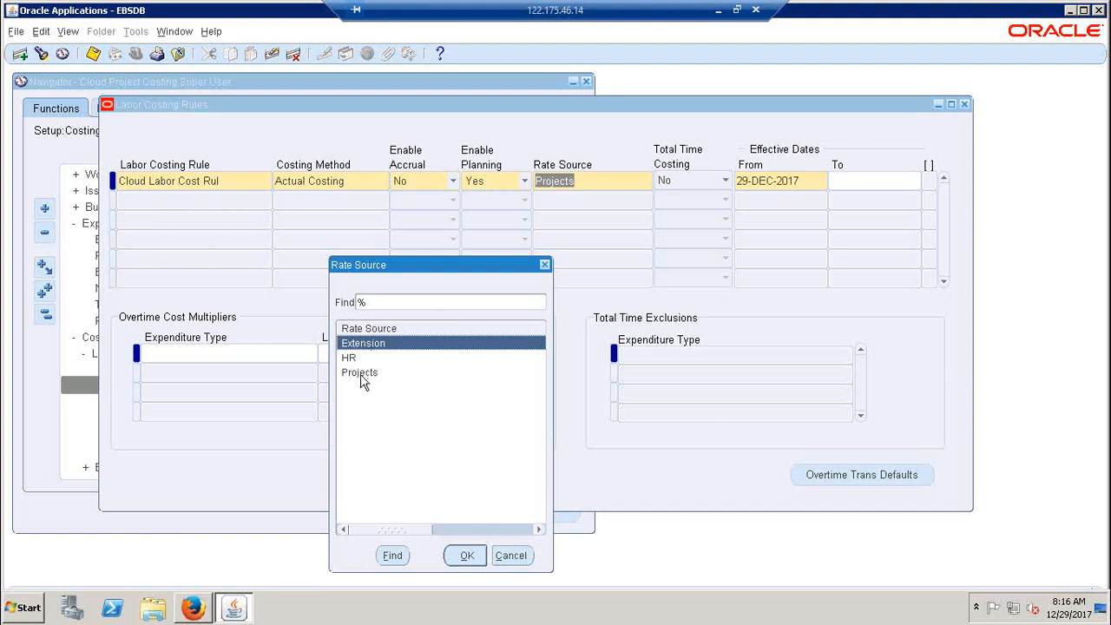
pyautogui.click(361, 378)
pyautogui.click(365, 348)
pyautogui.click(360, 372)
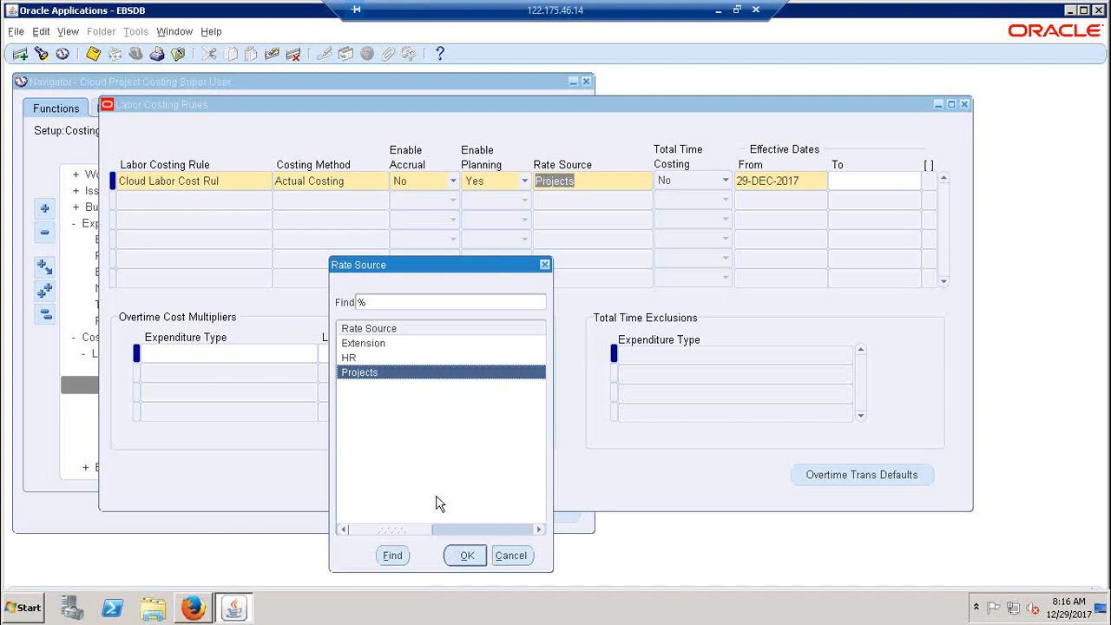
pyautogui.click(372, 347)
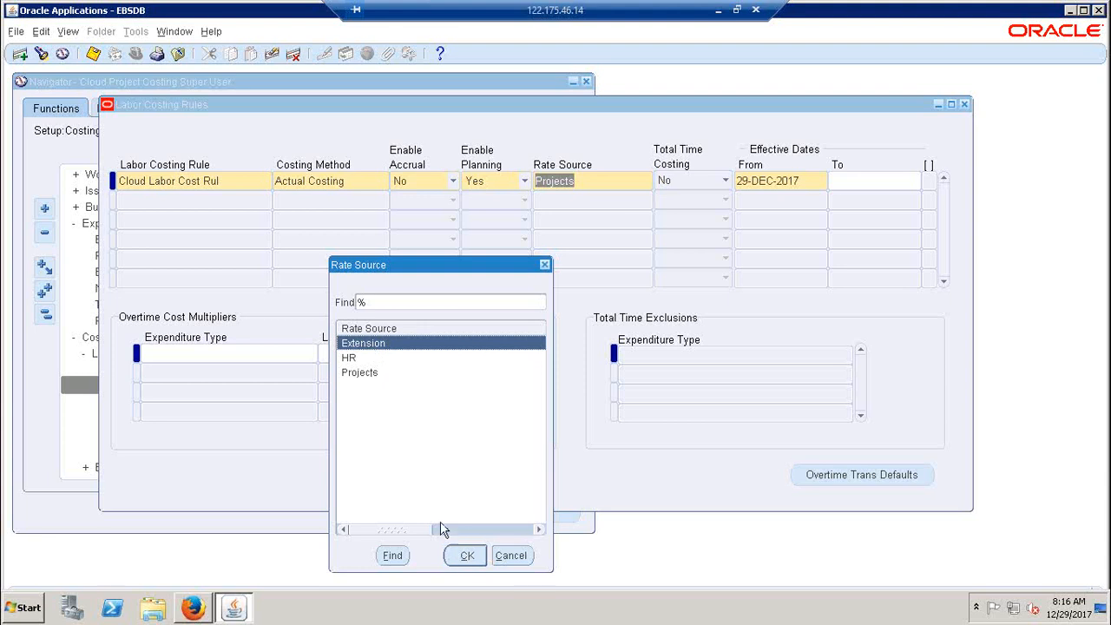
pyautogui.click(369, 379)
pyautogui.click(465, 556)
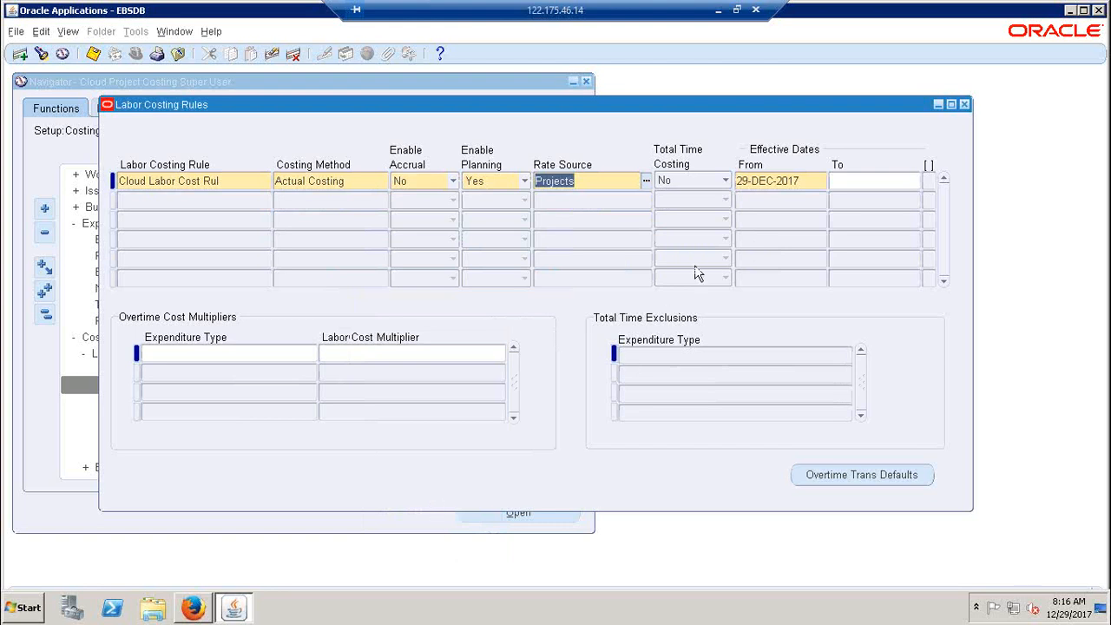
# Change the rule's effective start date to 20-DEC-2017
pyautogui.click(744, 181)
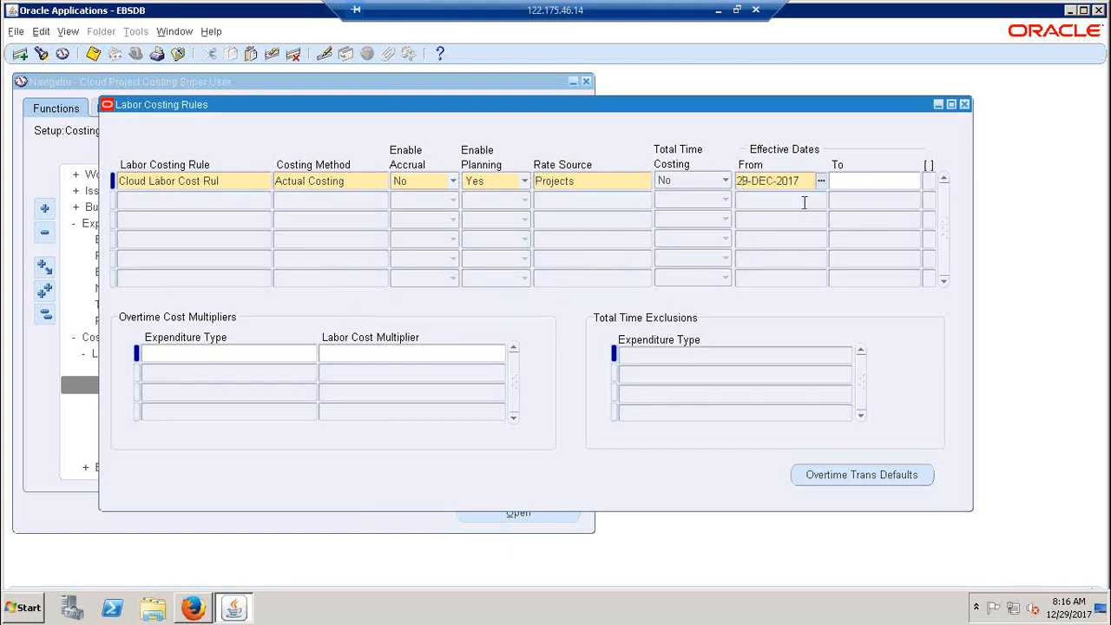
pyautogui.press('Delete')
pyautogui.write('0')
# Add an overtime cost multiplier row with expenditure type Cloud PA Contract and labor cost multiplier Cloud ovr Multiplier
pyautogui.click(204, 356)
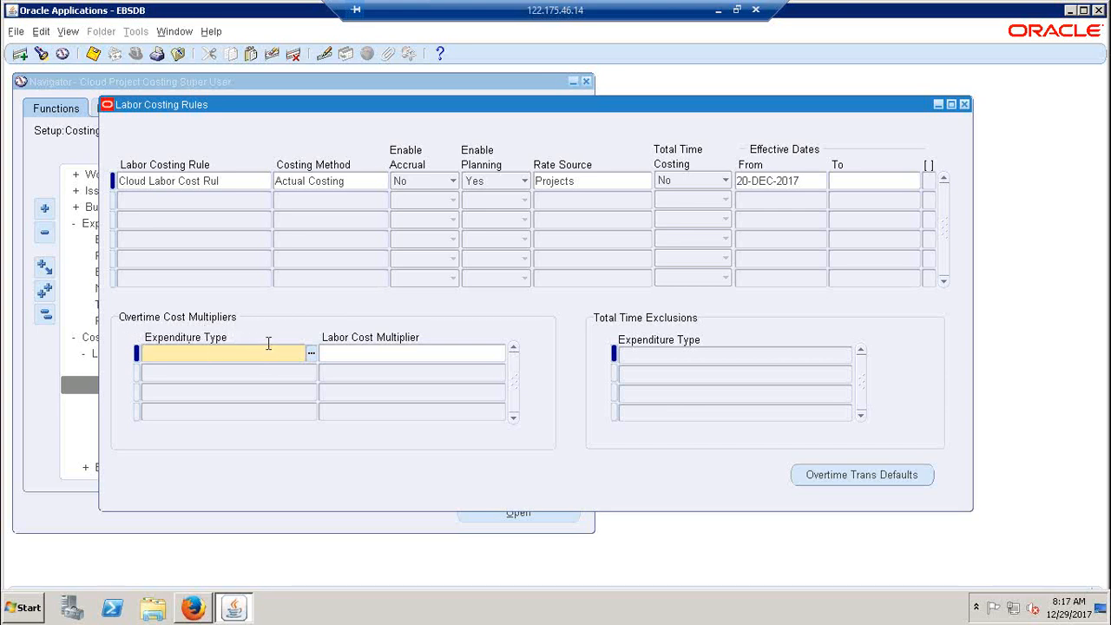
pyautogui.click(311, 353)
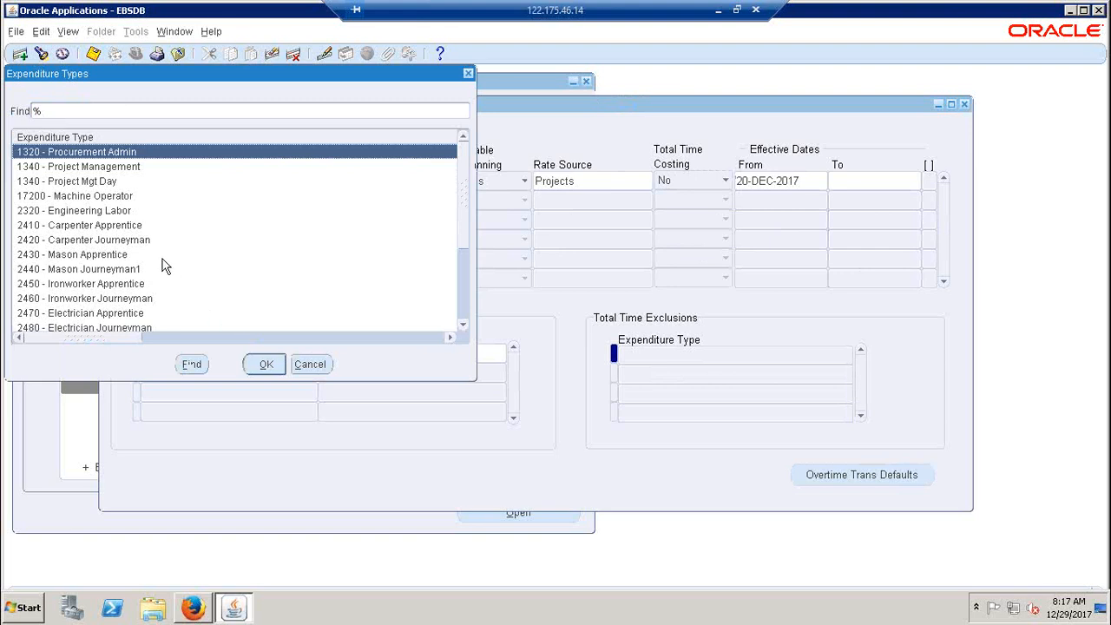
pyautogui.write('cloud PA')
pyautogui.press('Return')
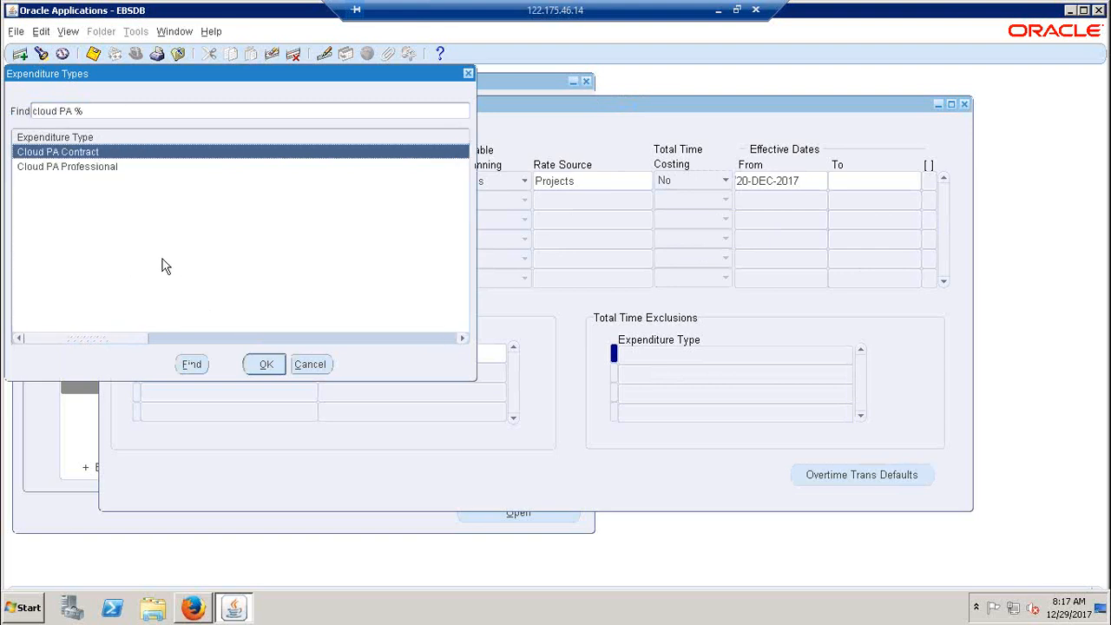
pyautogui.press('Return')
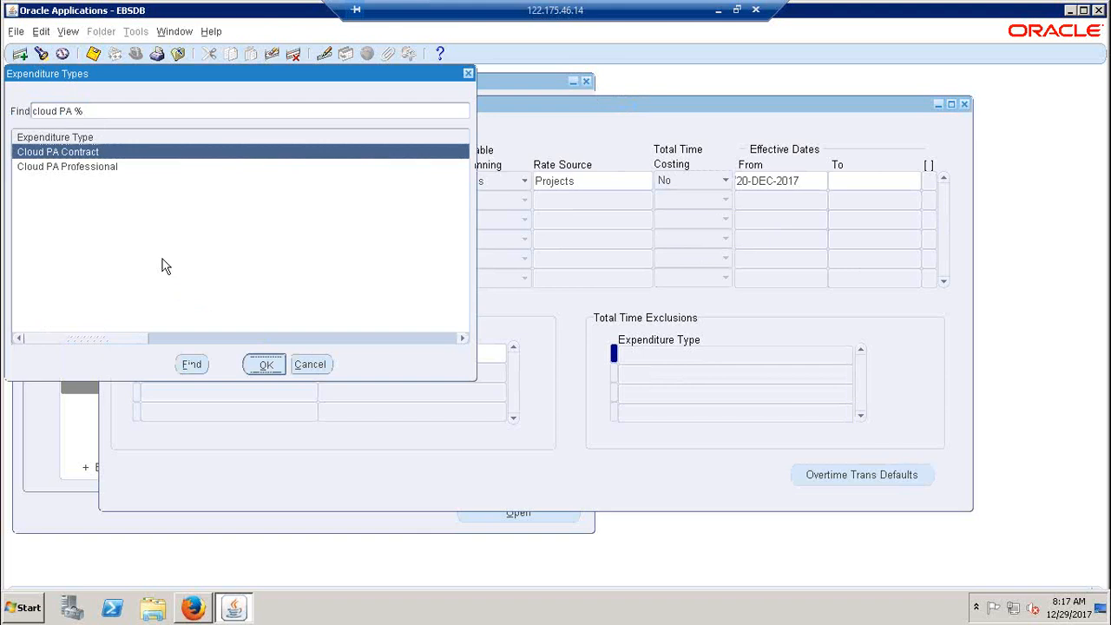
pyautogui.click(499, 353)
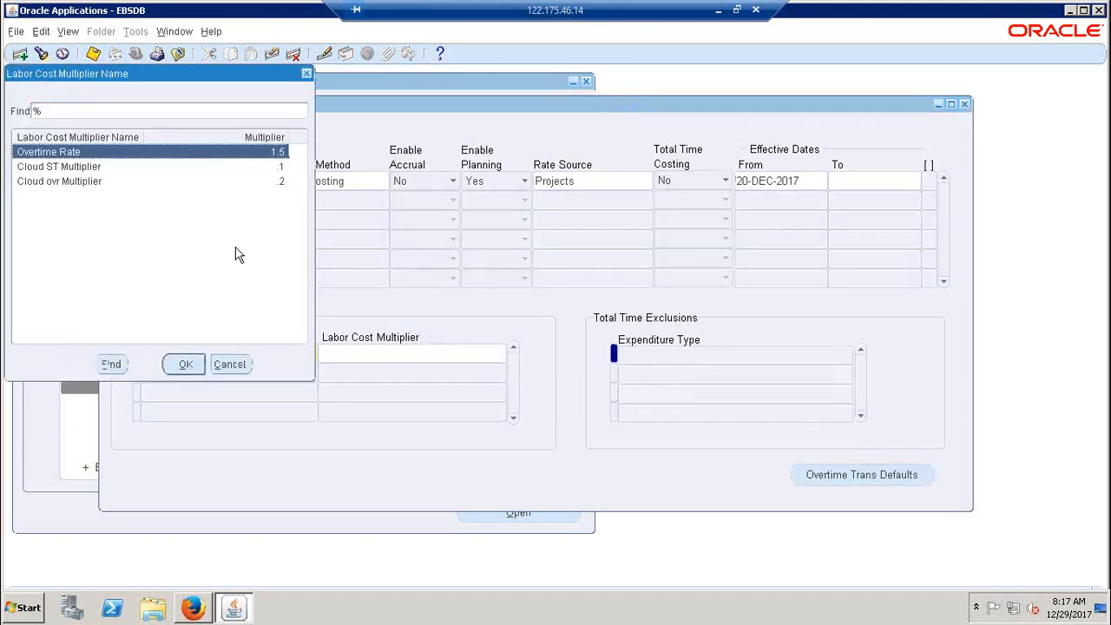
pyautogui.click(57, 181)
pyautogui.click(186, 364)
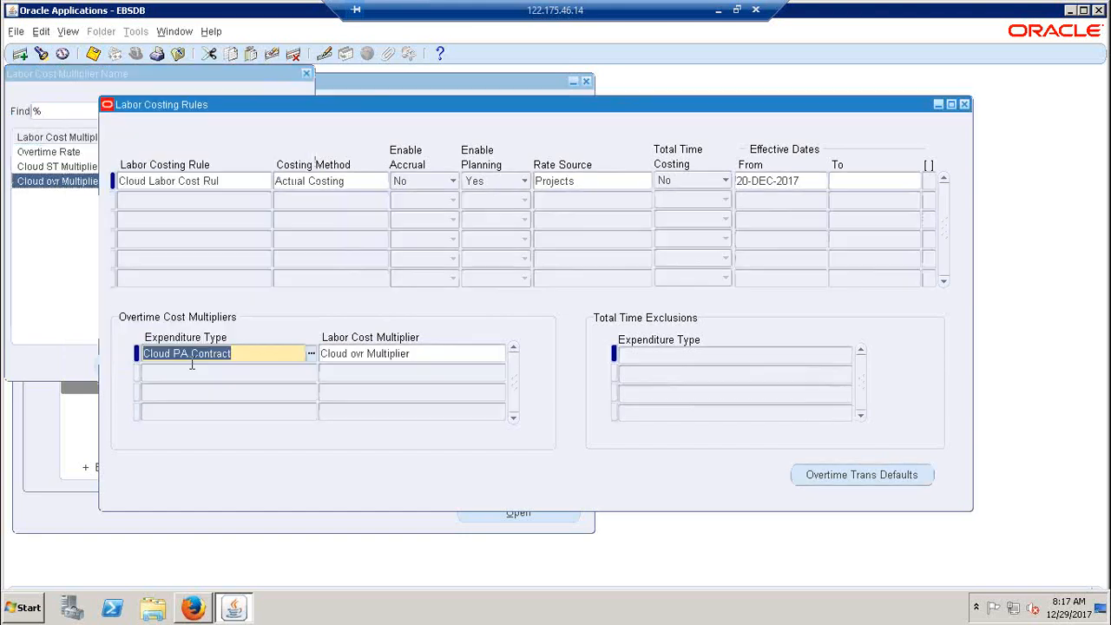
# Add a second overtime row assigning Cloud ovr Multiplier to the expenditure type Cloud PA Professional
pyautogui.click(274, 375)
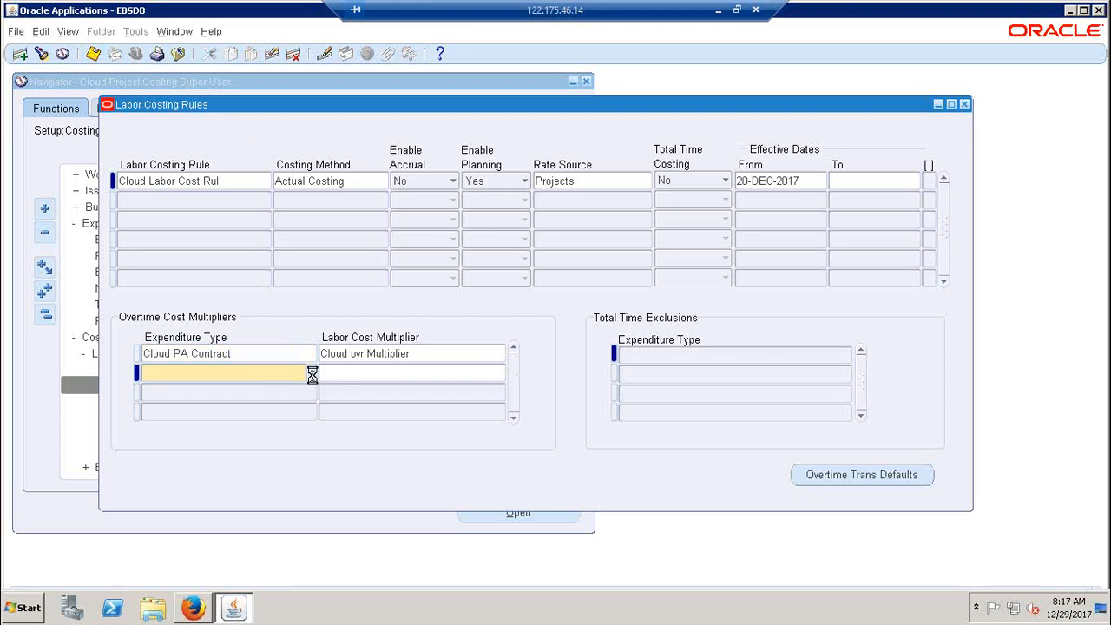
pyautogui.click(310, 374)
pyautogui.write('cloud PA')
pyautogui.press('Return')
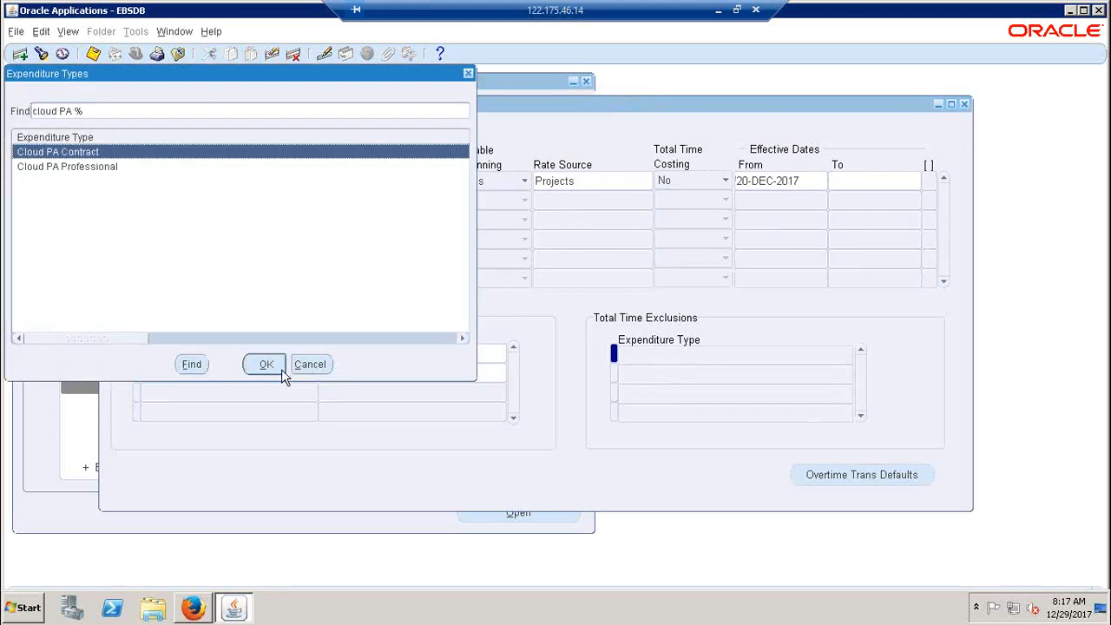
pyautogui.click(100, 174)
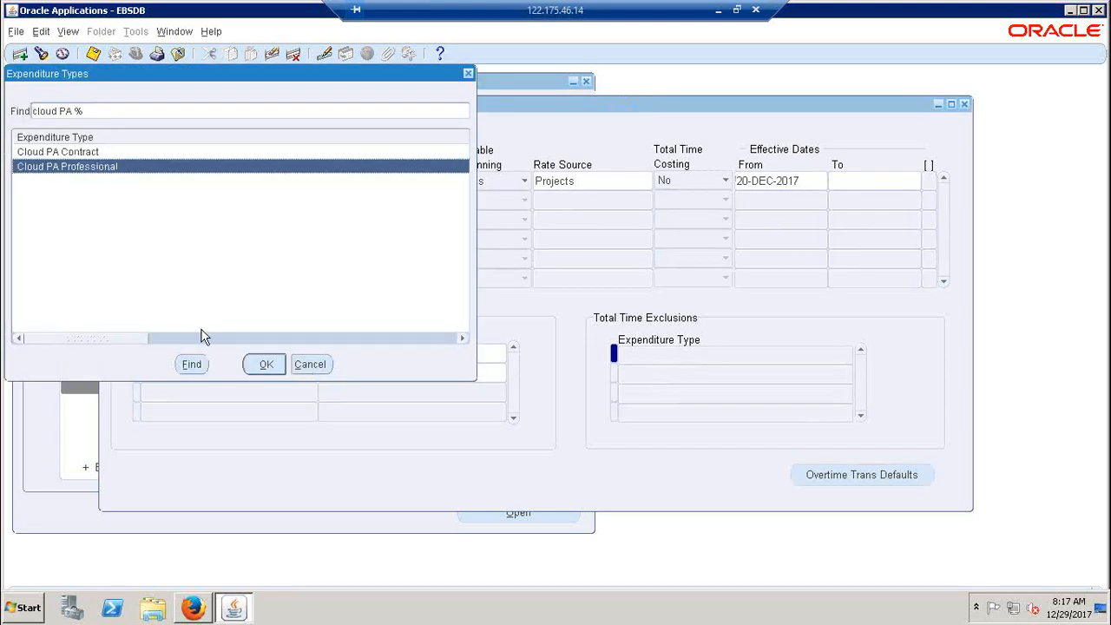
pyautogui.click(253, 368)
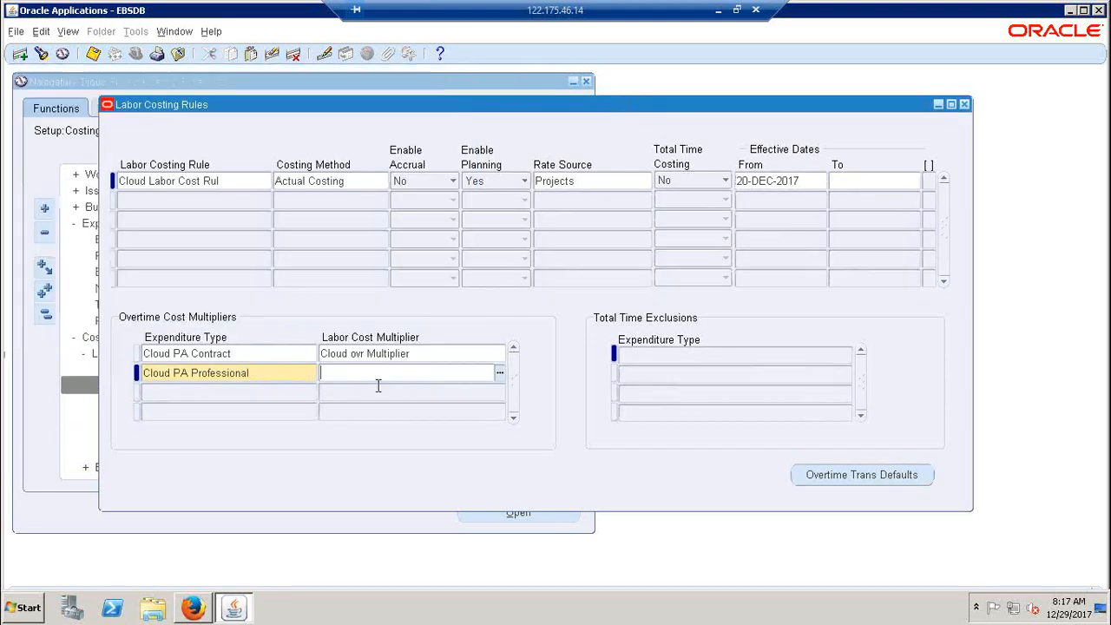
pyautogui.click(500, 373)
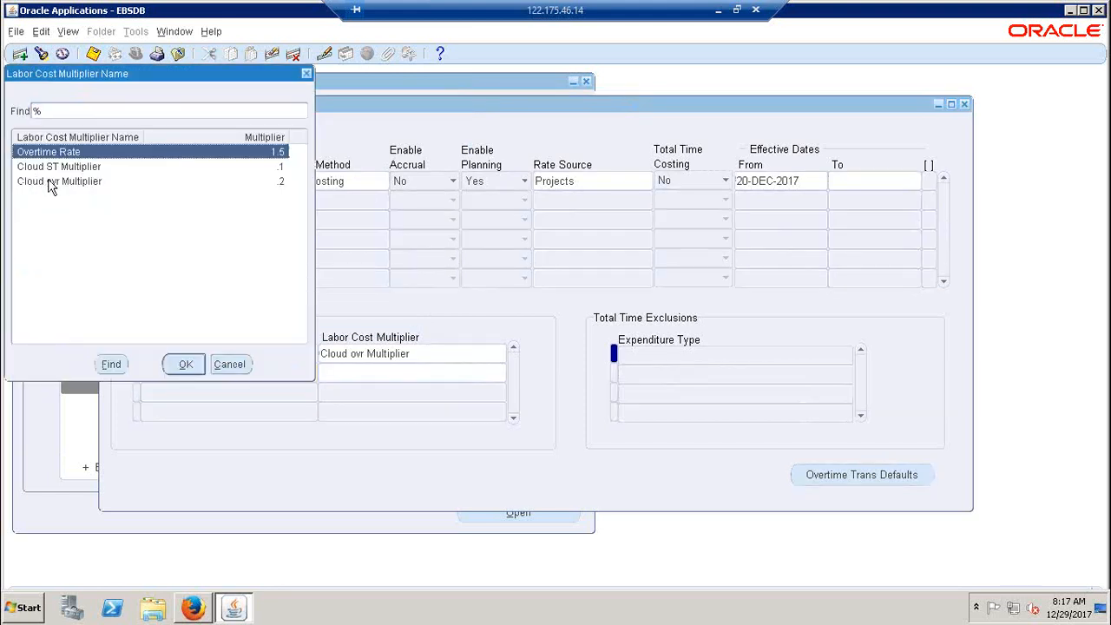
pyautogui.click(49, 181)
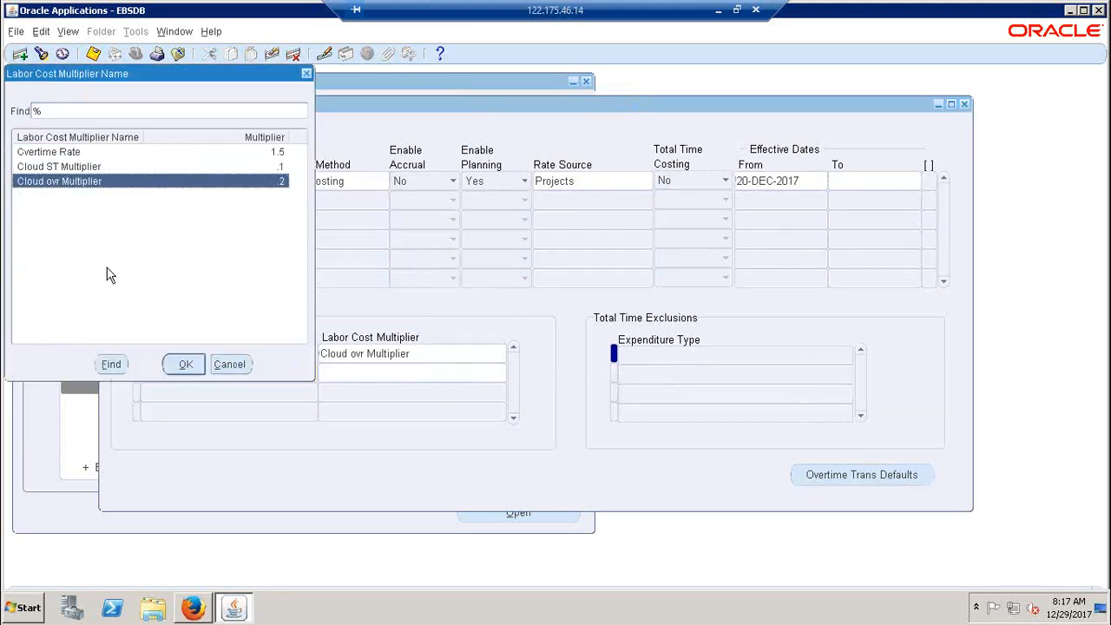
pyautogui.click(184, 364)
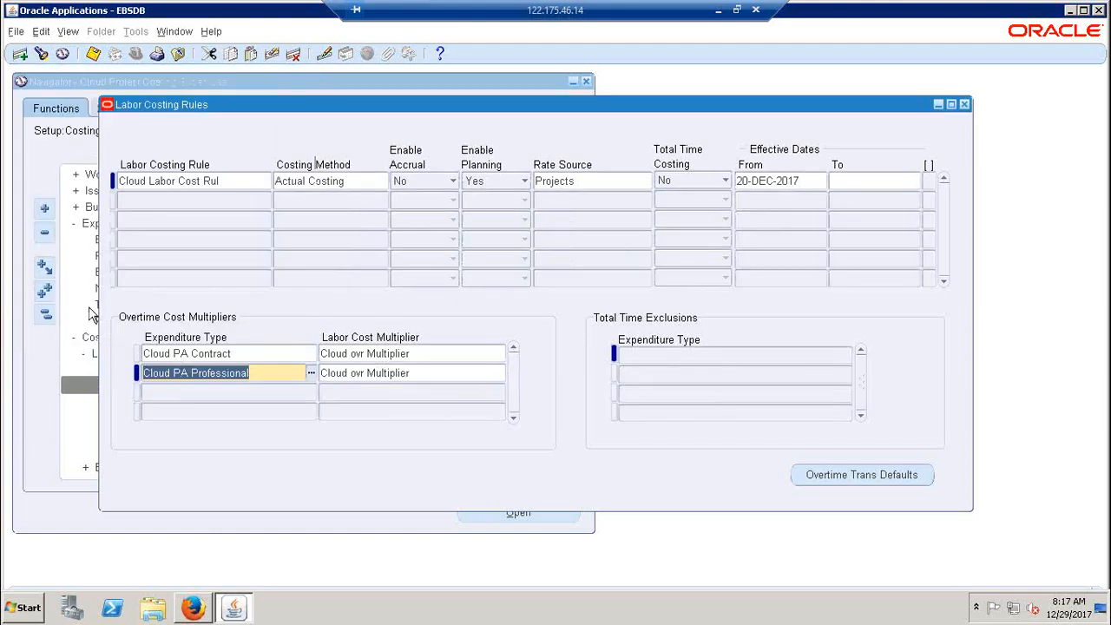
# Save the labor costing rule with its overtime multipliers and maximize the Oracle Applications window
pyautogui.click(93, 54)
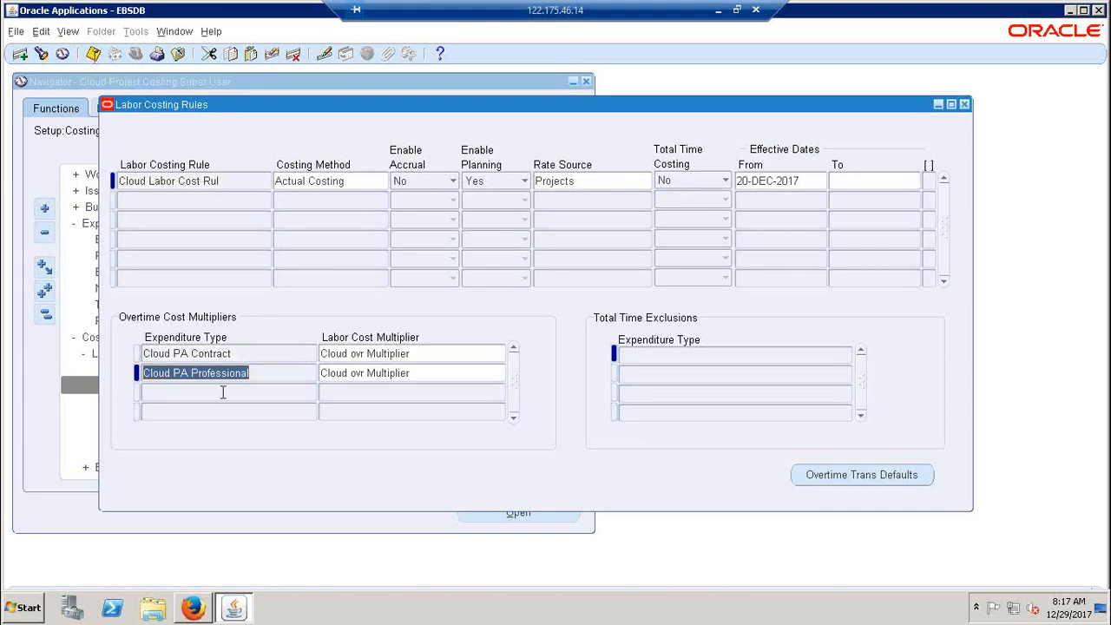
pyautogui.hotkey('alt', 'space')
pyautogui.press('x')
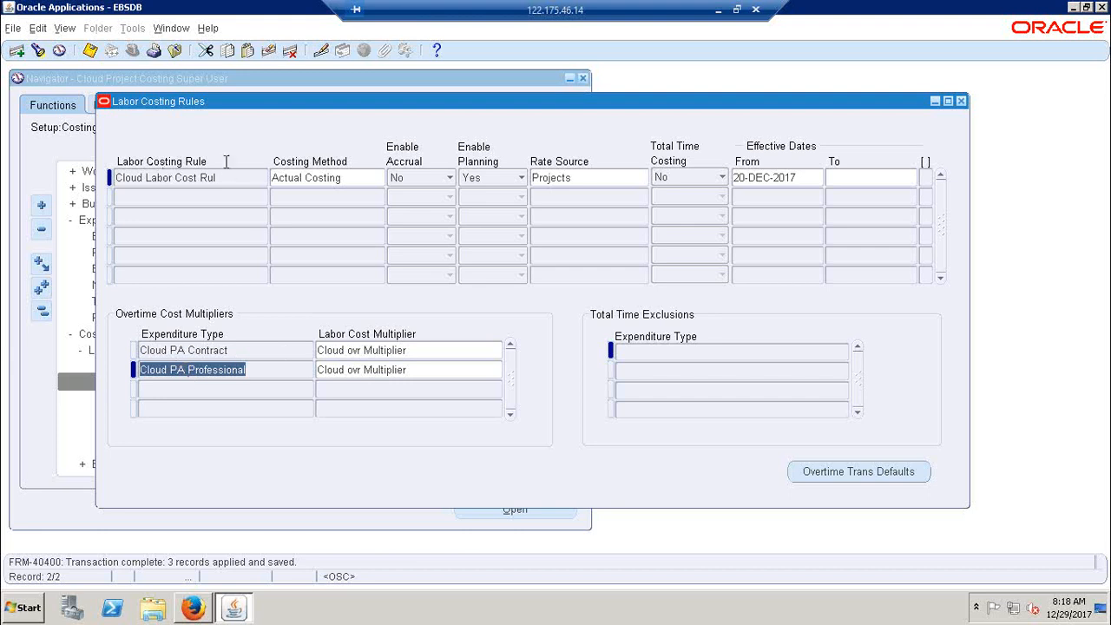
pyautogui.click(91, 51)
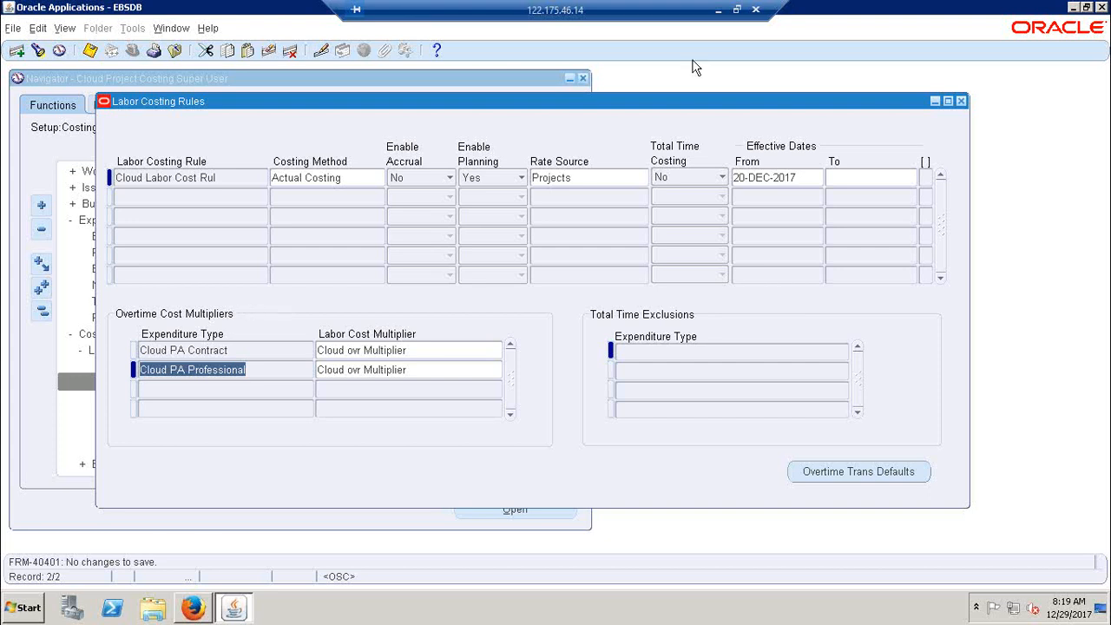
# Switch to the Excel notes and review the rate schedule, the hourly rate in row 218 and the costing entries in rows 231 to 233
pyautogui.click(719, 16)
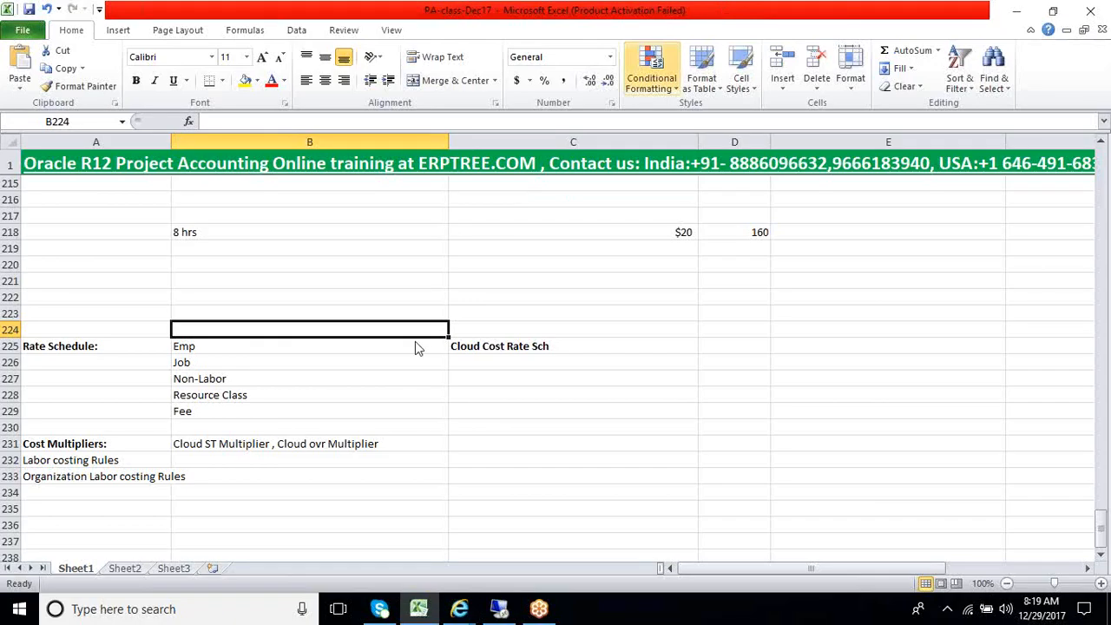
pyautogui.click(491, 361)
pyautogui.click(491, 347)
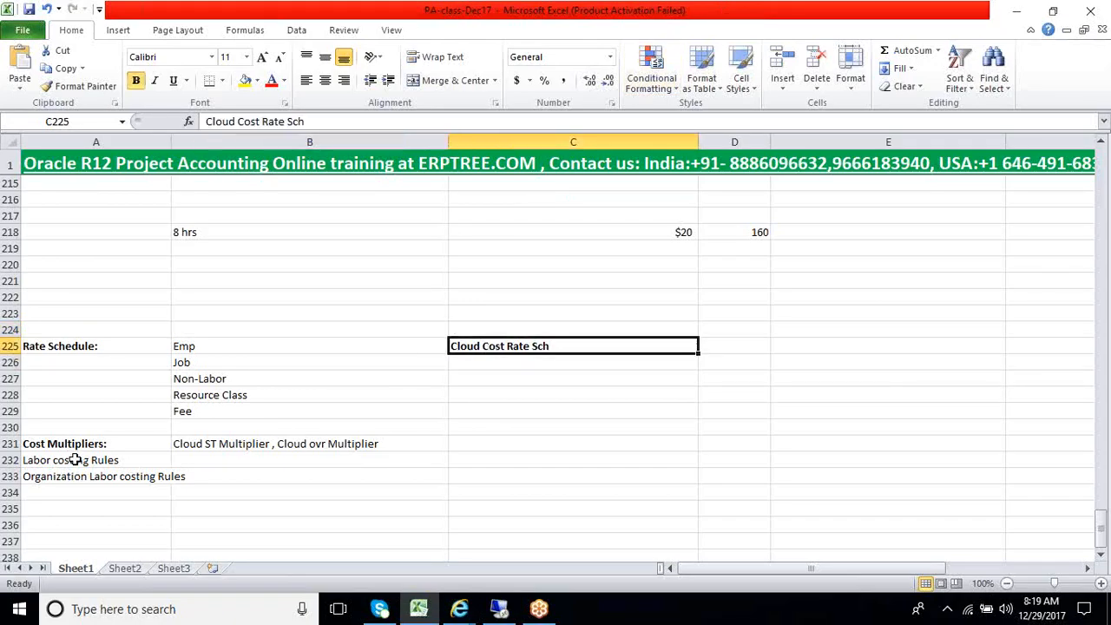
pyautogui.click(490, 370)
pyautogui.click(496, 348)
pyautogui.click(572, 234)
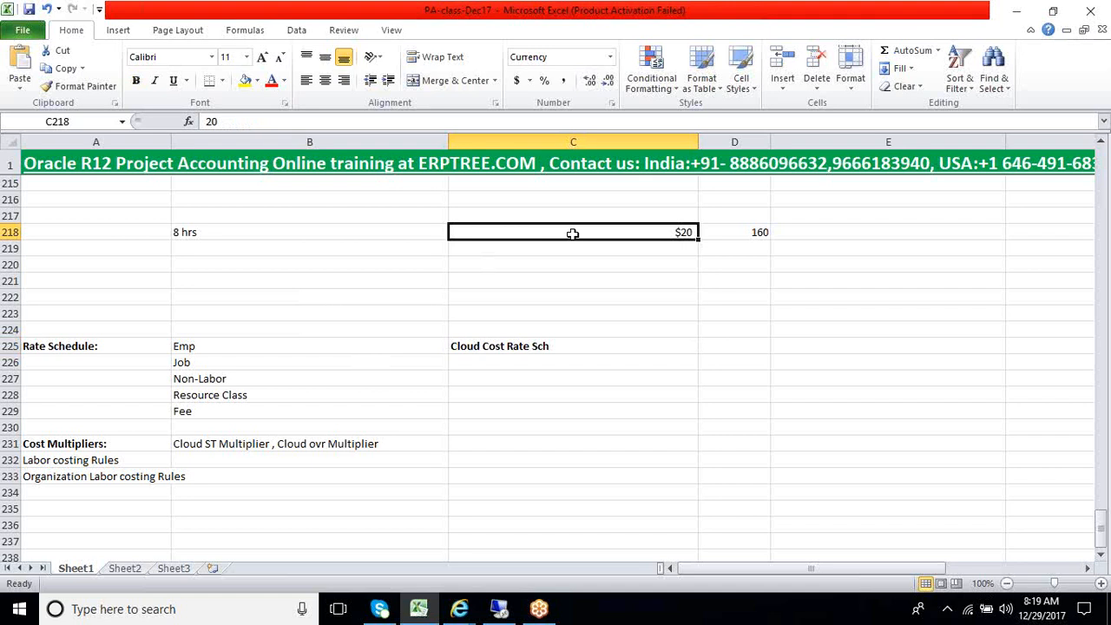
pyautogui.click(520, 346)
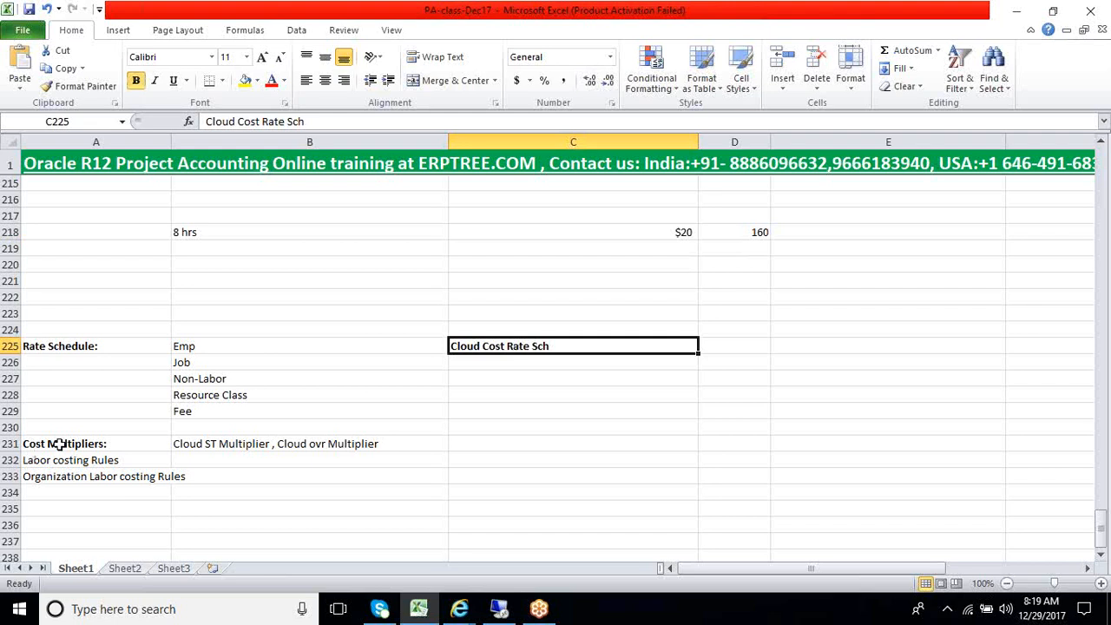
pyautogui.moveTo(59, 444); pyautogui.dragTo(66, 478)
pyautogui.click(73, 494)
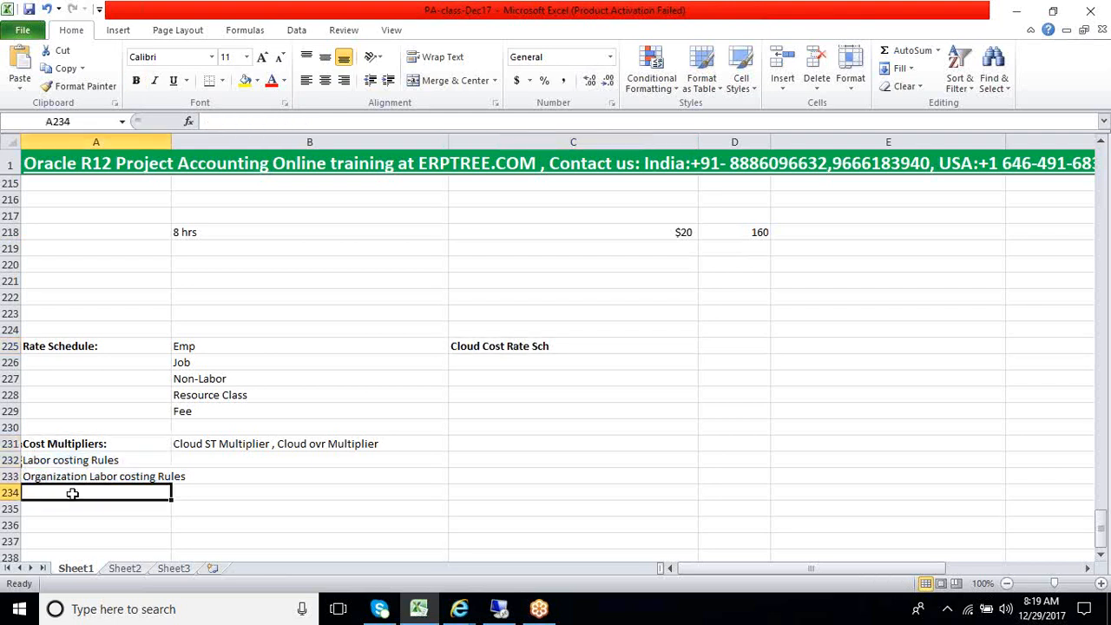
pyautogui.press('Up')
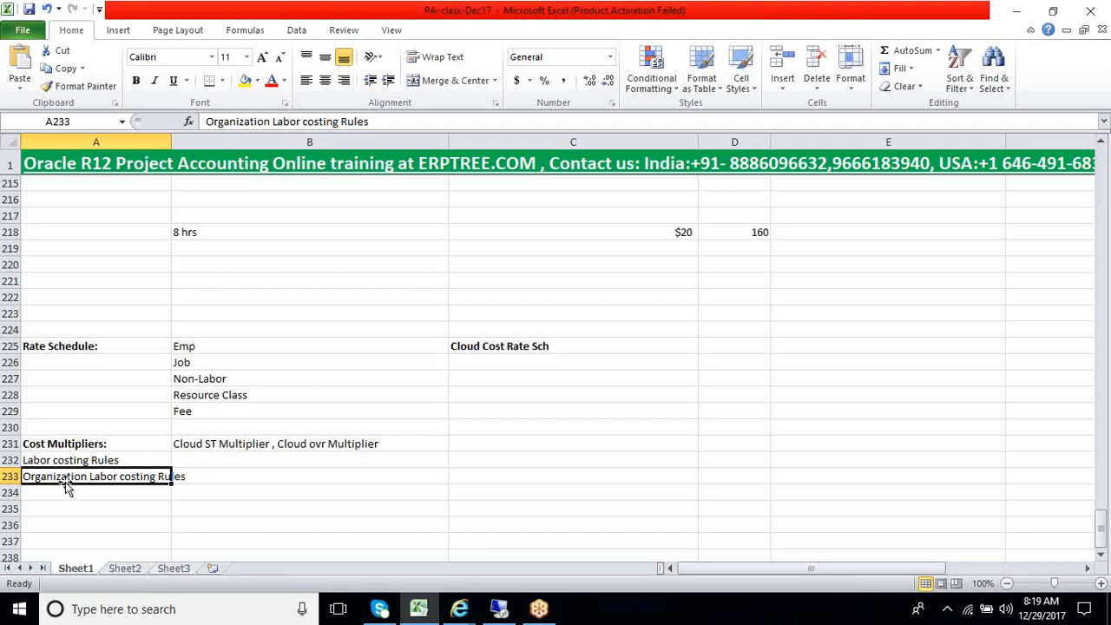
# Review the cost multiplier, labor costing rule and organization labor costing rule entries in rows 231 to 233 and the rate schedule name in C225
pyautogui.click(69, 492)
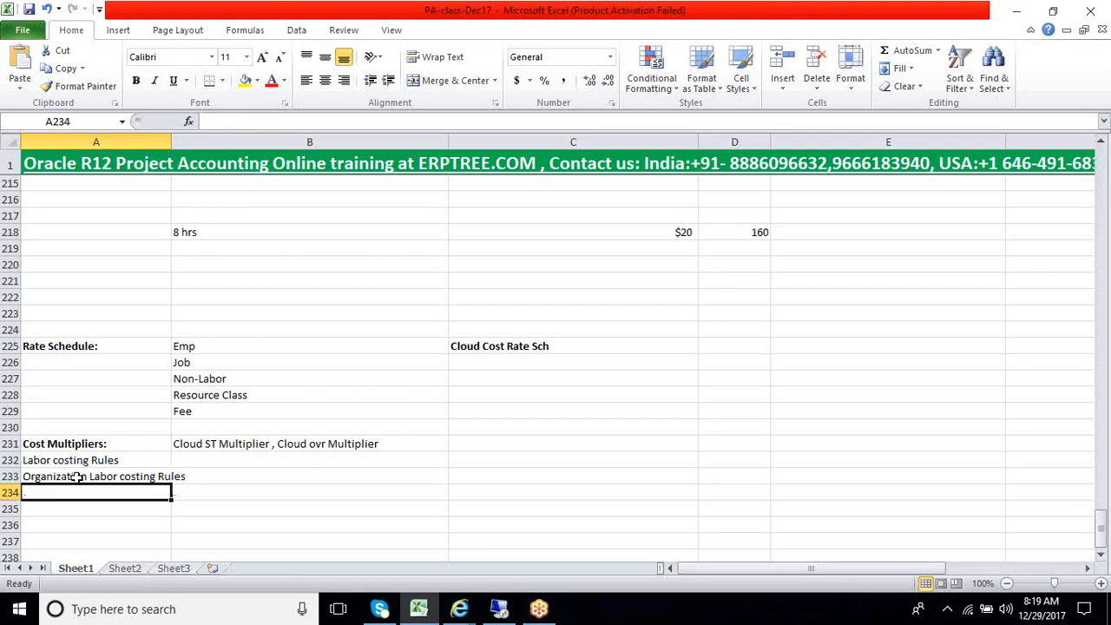
pyautogui.click(80, 477)
pyautogui.click(87, 458)
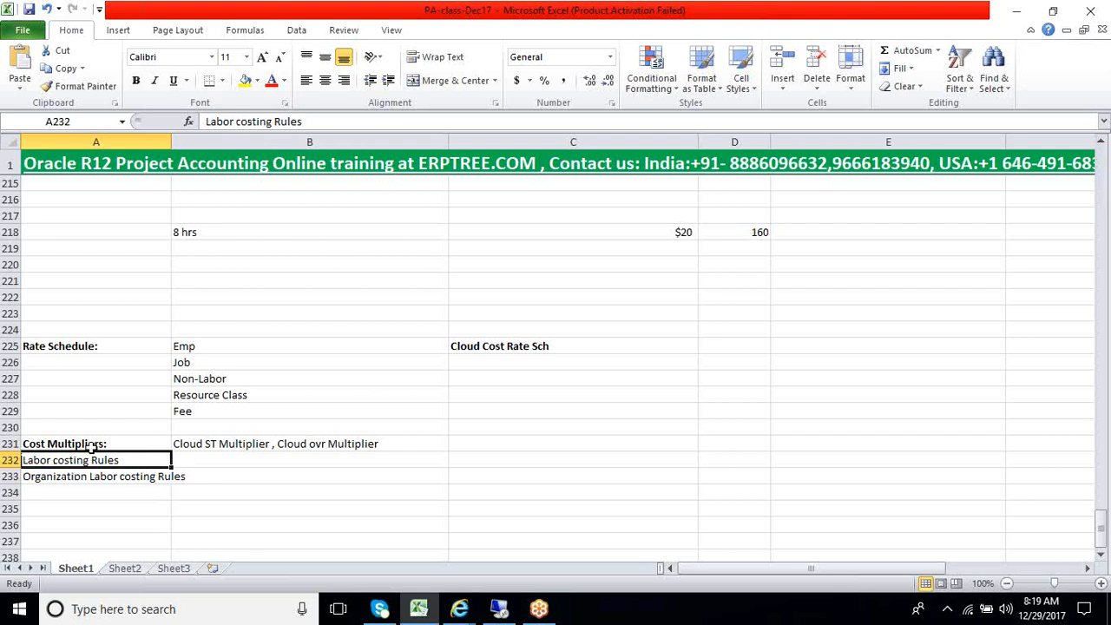
pyautogui.click(91, 444)
pyautogui.moveTo(91, 447); pyautogui.dragTo(85, 473)
pyautogui.click(90, 447)
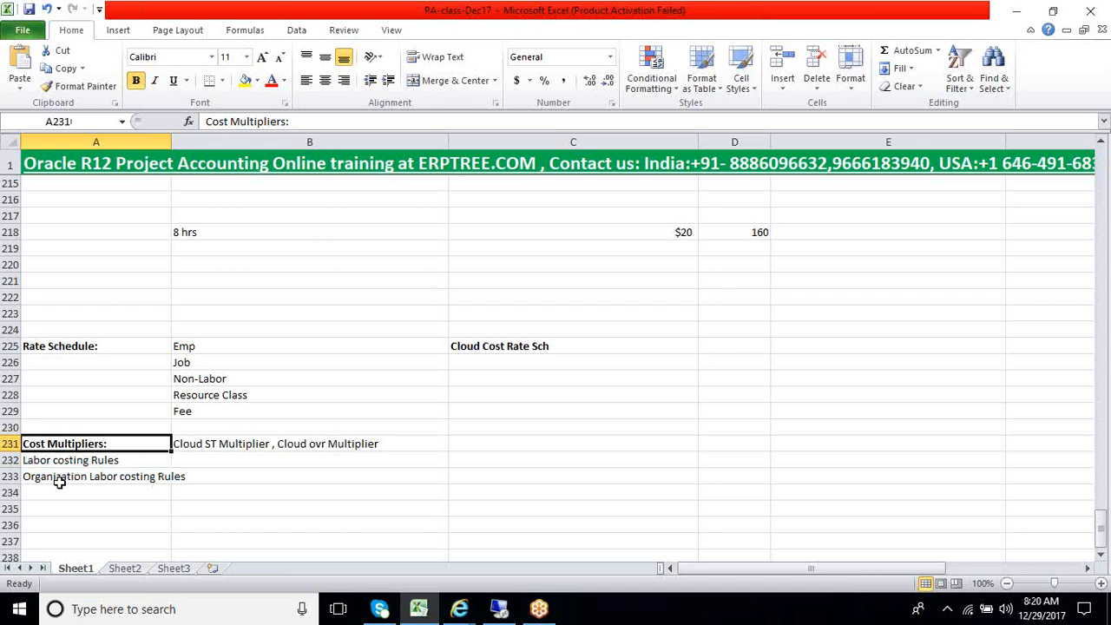
pyautogui.click(465, 349)
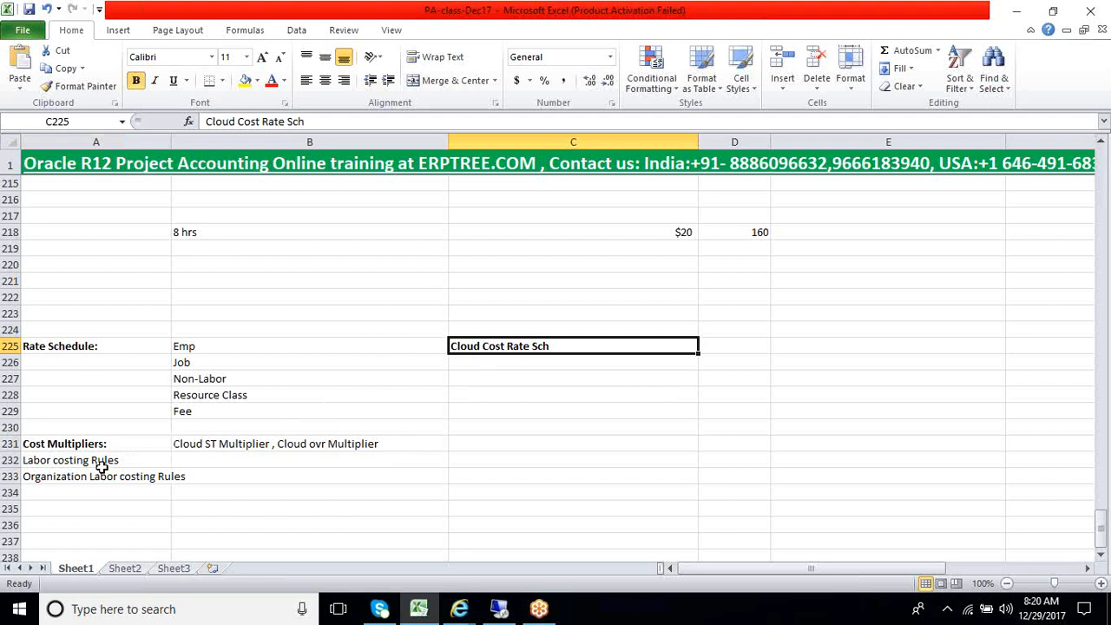
# Examine the batch status notes, the Cloud Time Card Batch entry, the 8 hrs cost line in row 218 and the Organization Labor costing Rules entry
pyautogui.scroll(1, 209, 377)
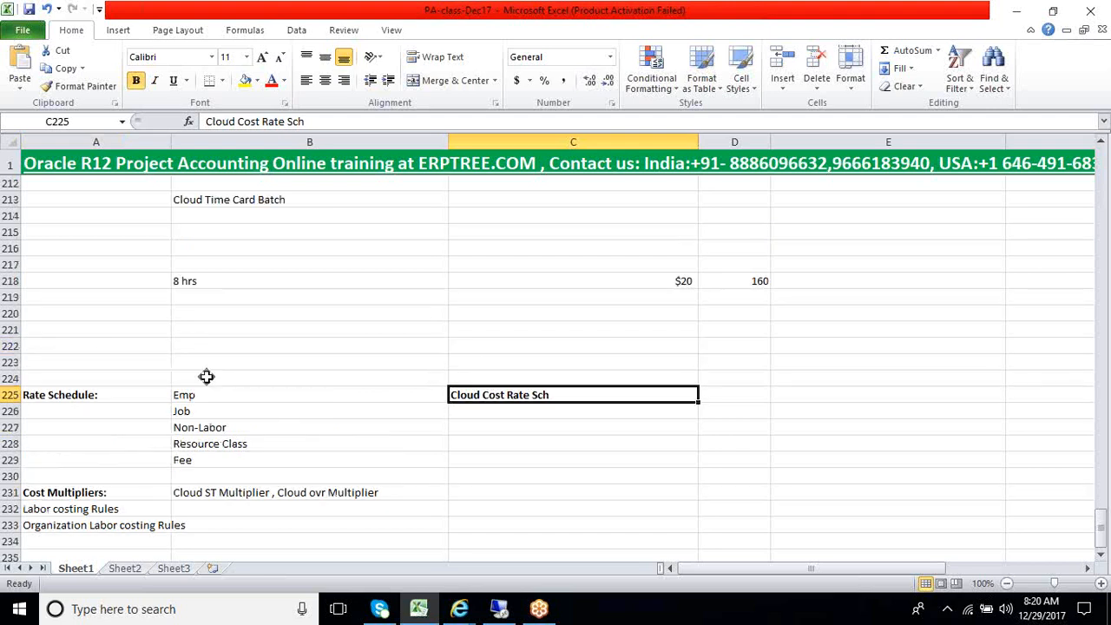
pyautogui.moveTo(210, 213); pyautogui.dragTo(315, 332)
pyautogui.click(314, 303)
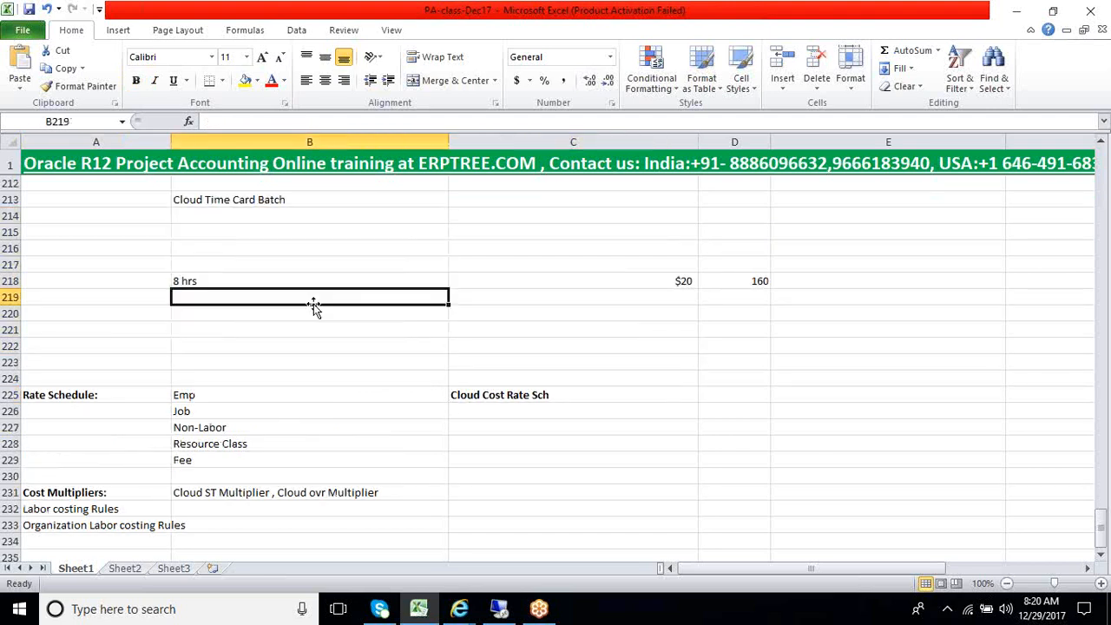
pyautogui.scroll(3, 312, 303)
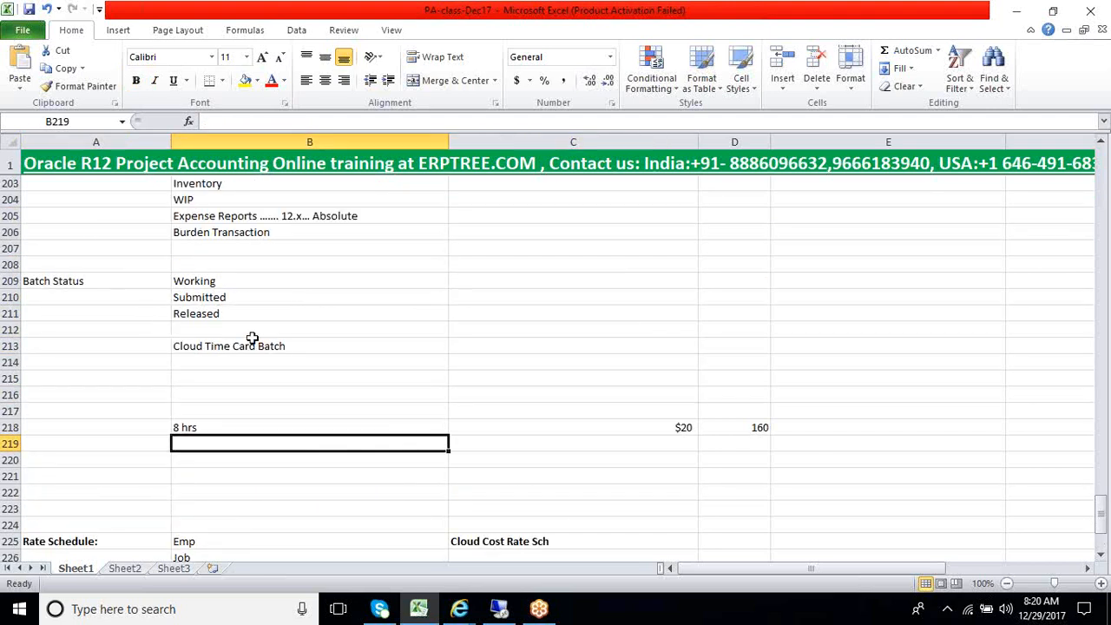
pyautogui.click(216, 316)
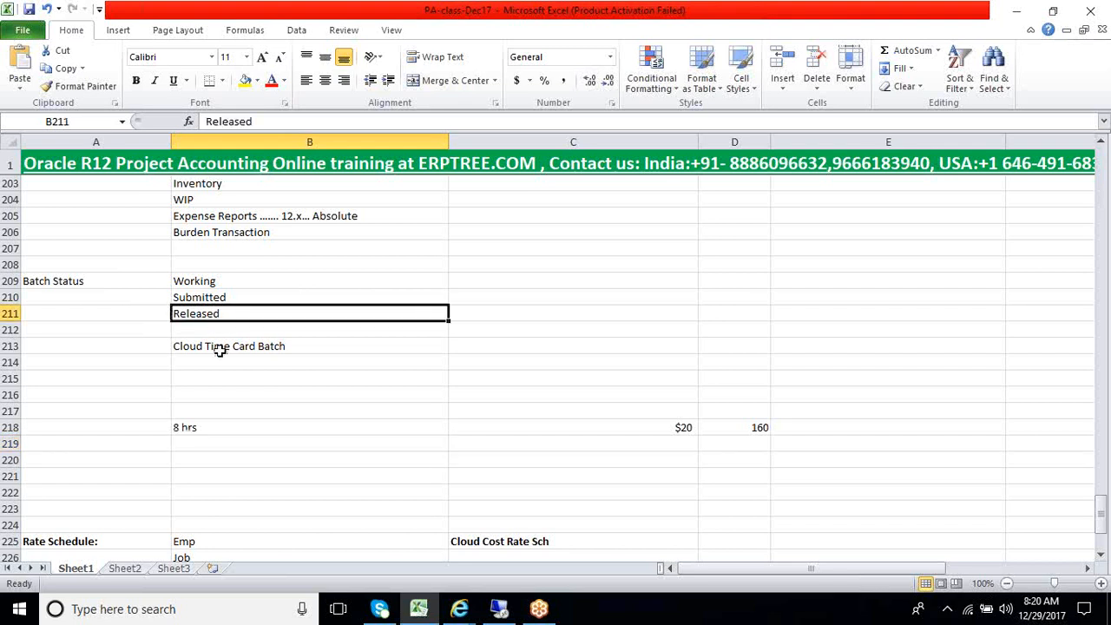
pyautogui.click(219, 348)
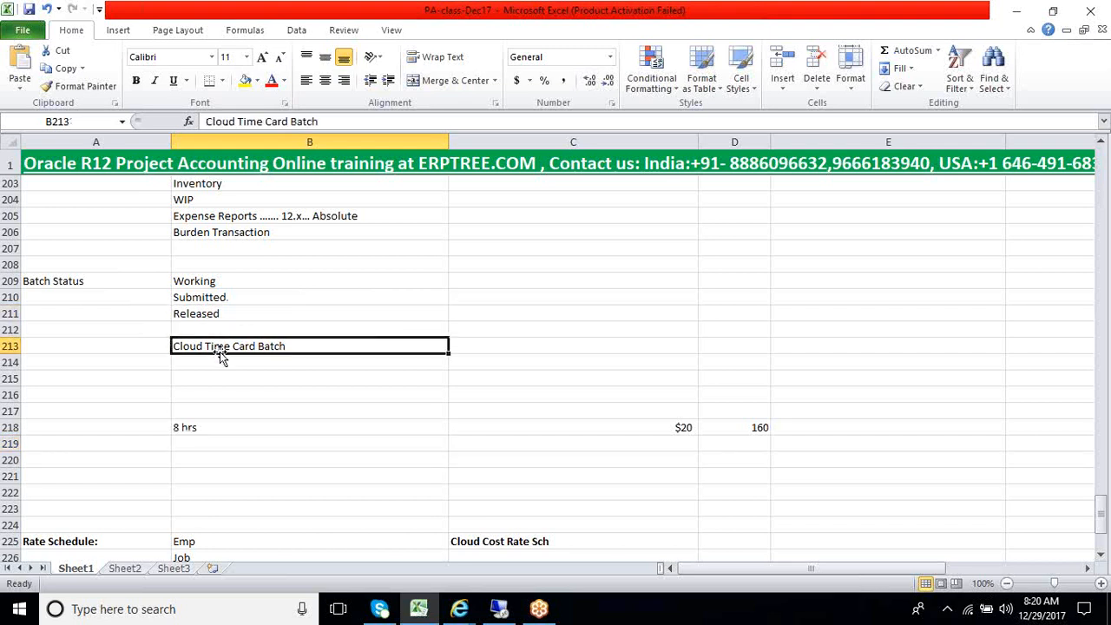
pyautogui.click(181, 432)
pyautogui.moveTo(789, 427); pyautogui.dragTo(97, 411)
pyautogui.scroll(-5, 173, 456)
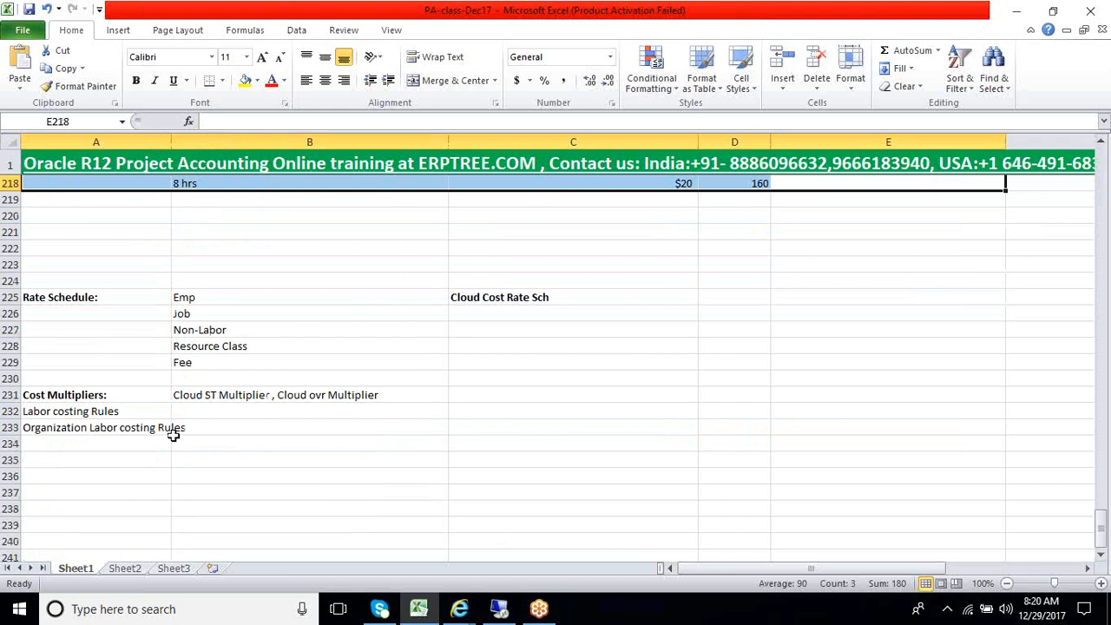
pyautogui.click(104, 436)
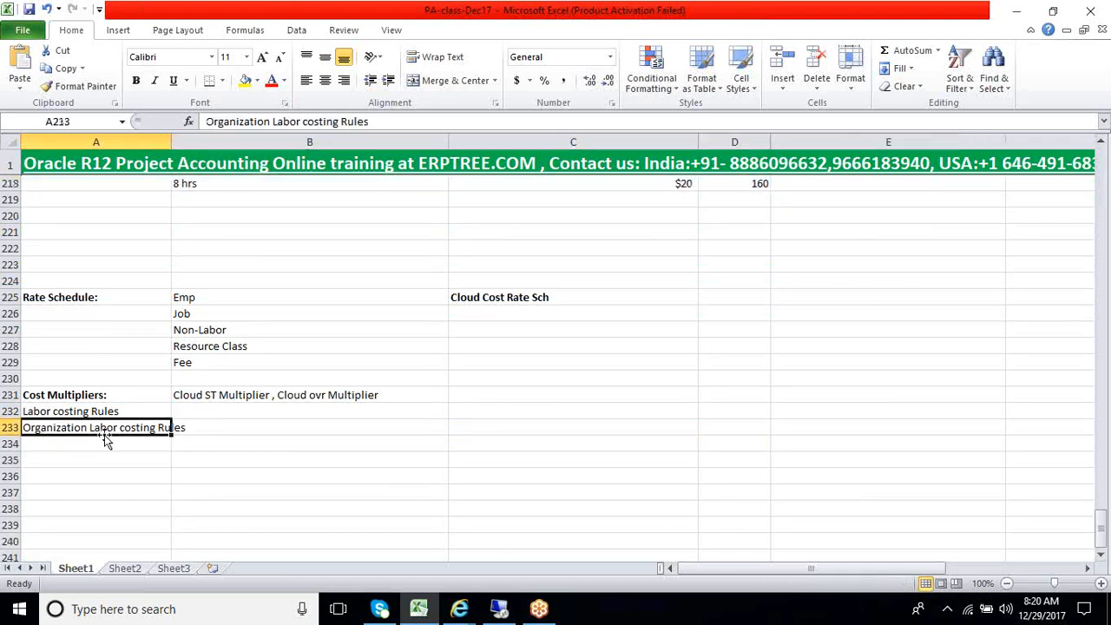
pyautogui.click(43, 447)
pyautogui.press('Up')
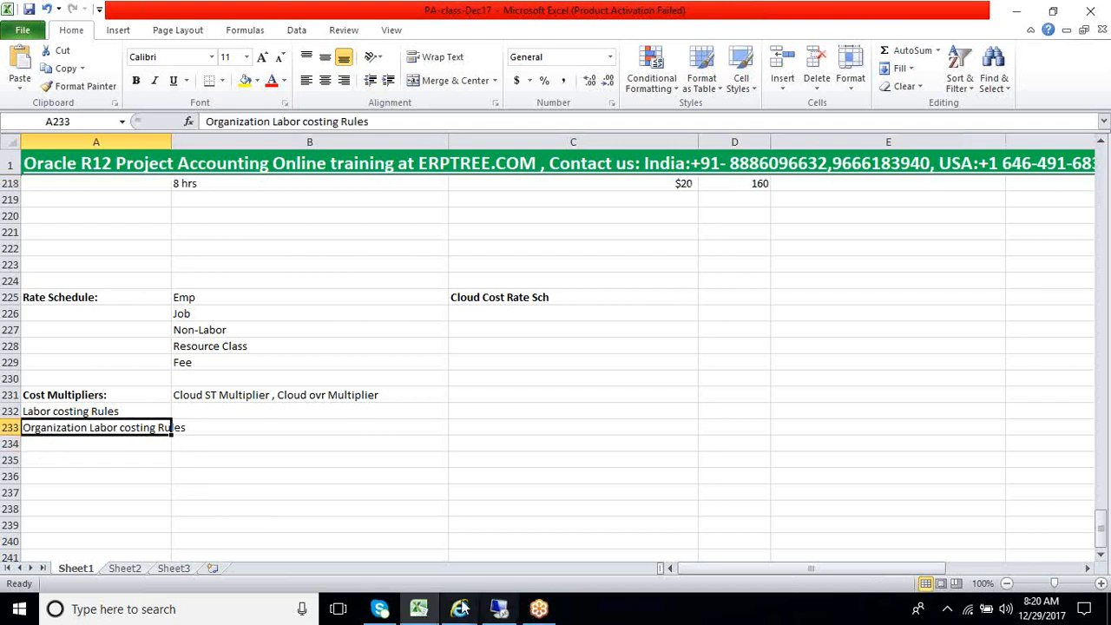
# Switch to Oracle Applications, close the Labor Costing Rules form and open the Organization Labor Costing Rules form
pyautogui.click(509, 615)
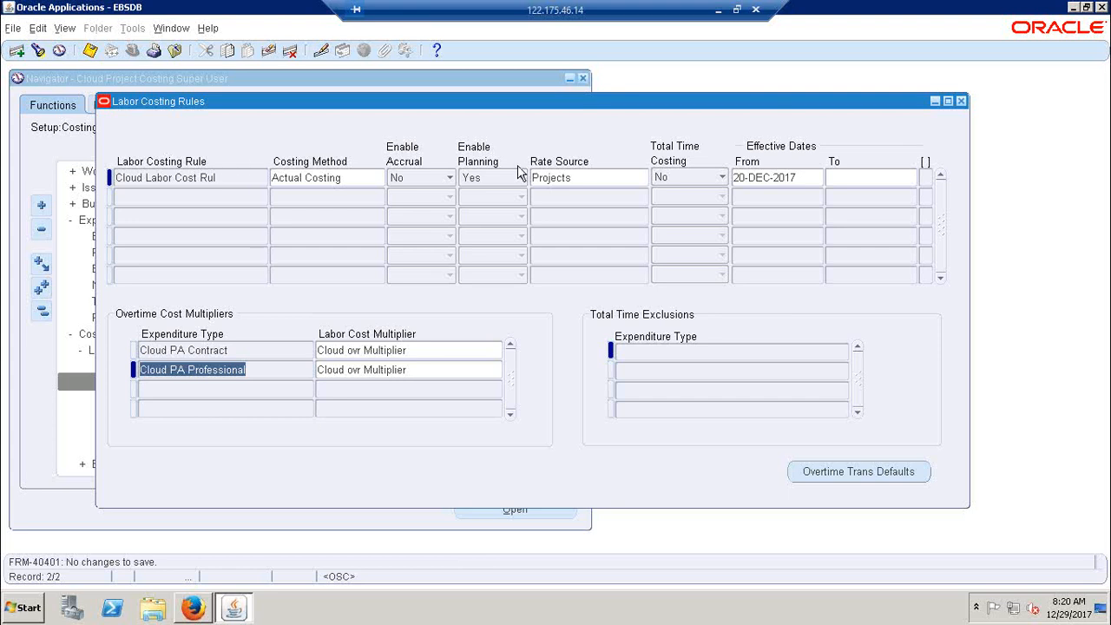
pyautogui.click(962, 101)
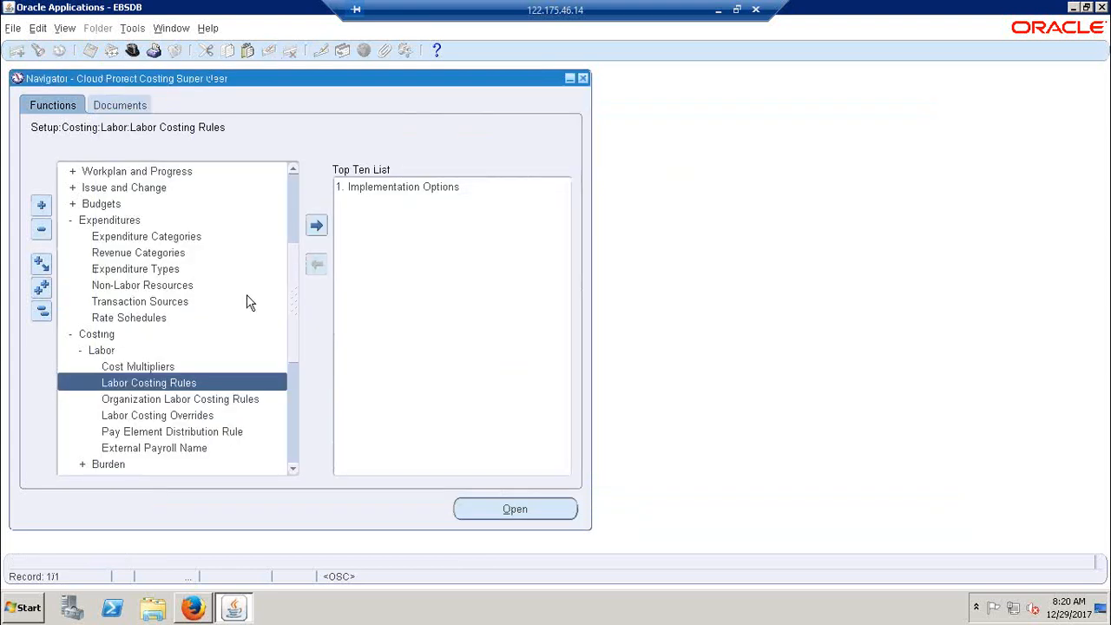
pyautogui.click(162, 400)
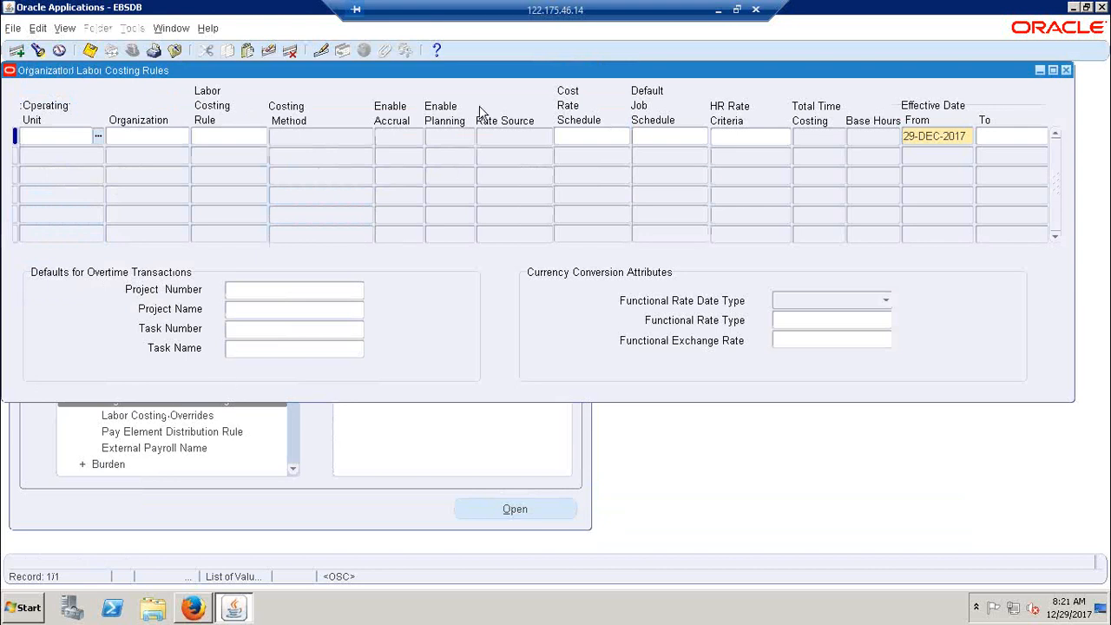
pyautogui.click(1066, 70)
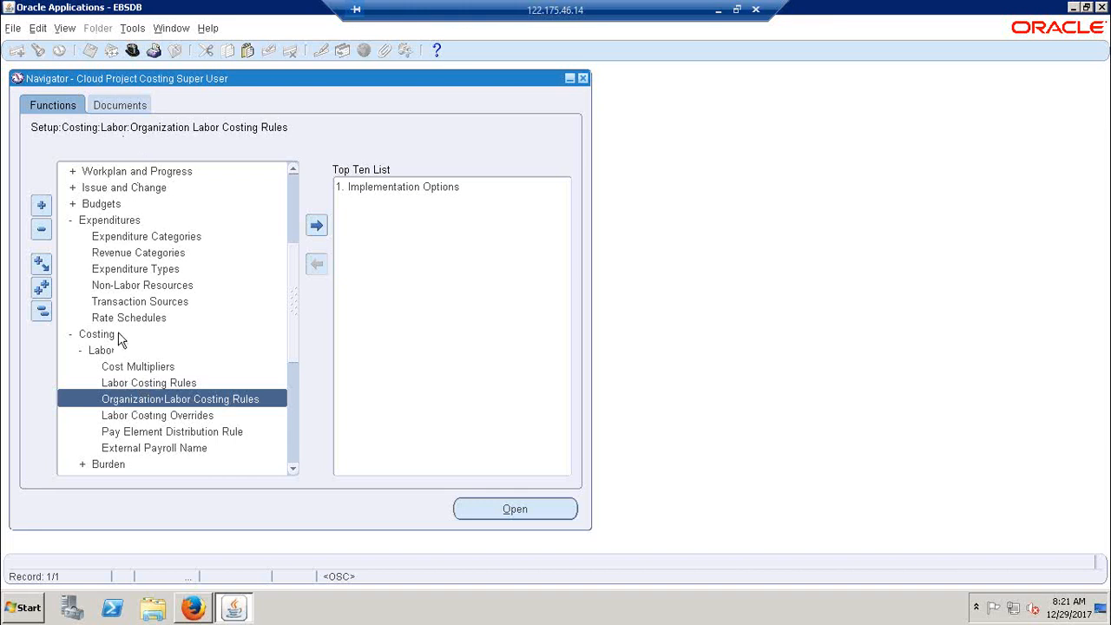
pyautogui.doubleClick(159, 399)
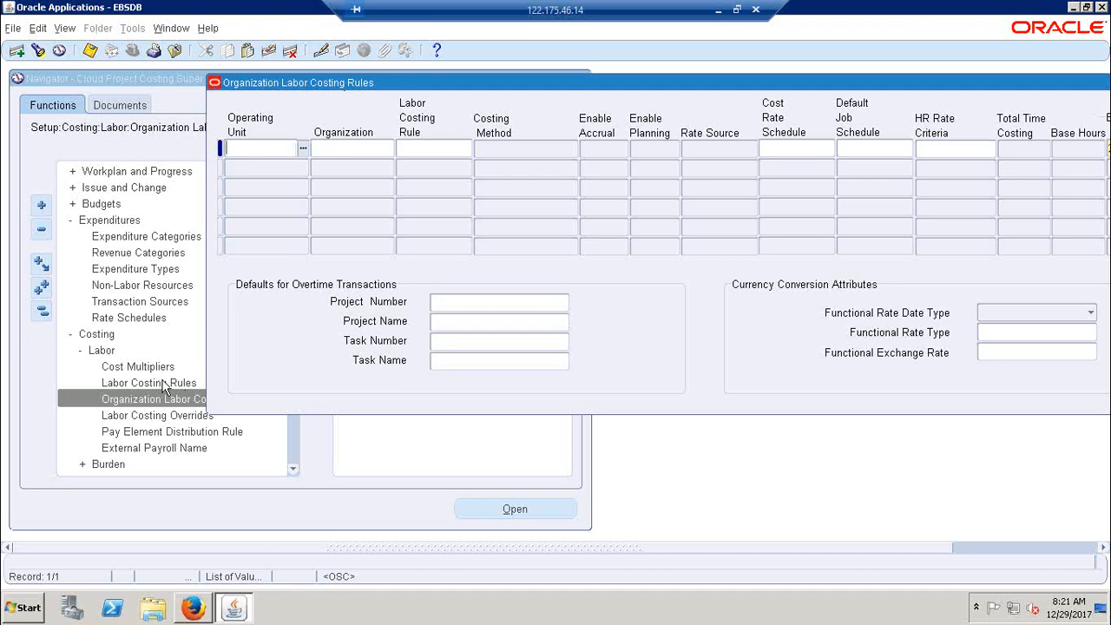
# Set the operating unit to Cloud Hyderabad Operating Unit and look through the available organizations without choosing one
pyautogui.click(302, 149)
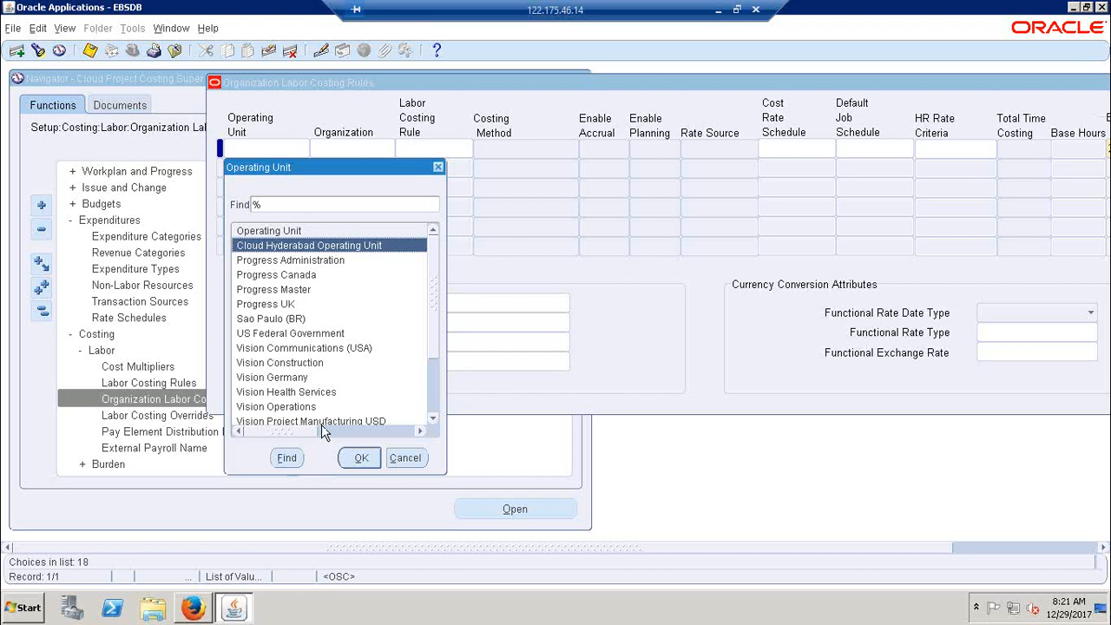
pyautogui.click(361, 458)
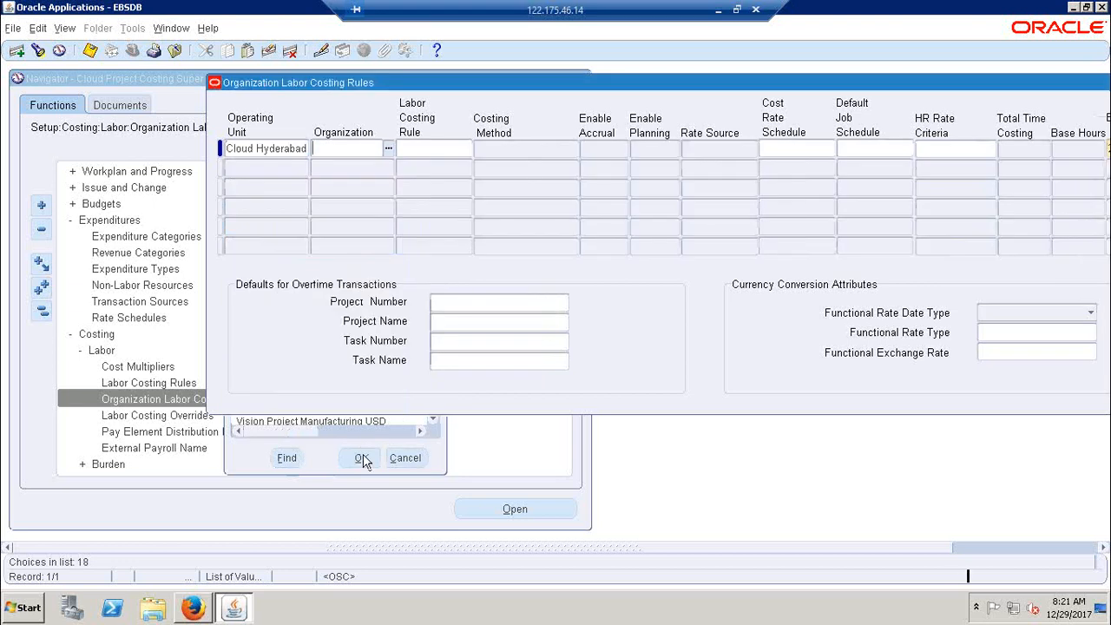
pyautogui.click(388, 150)
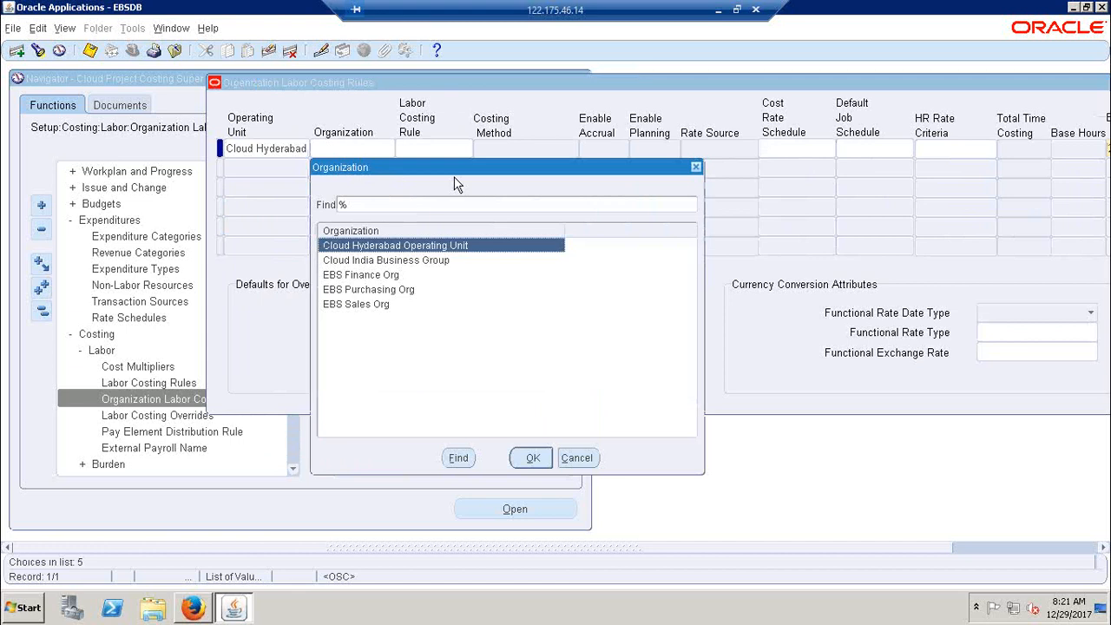
pyautogui.moveTo(461, 173); pyautogui.dragTo(481, 189)
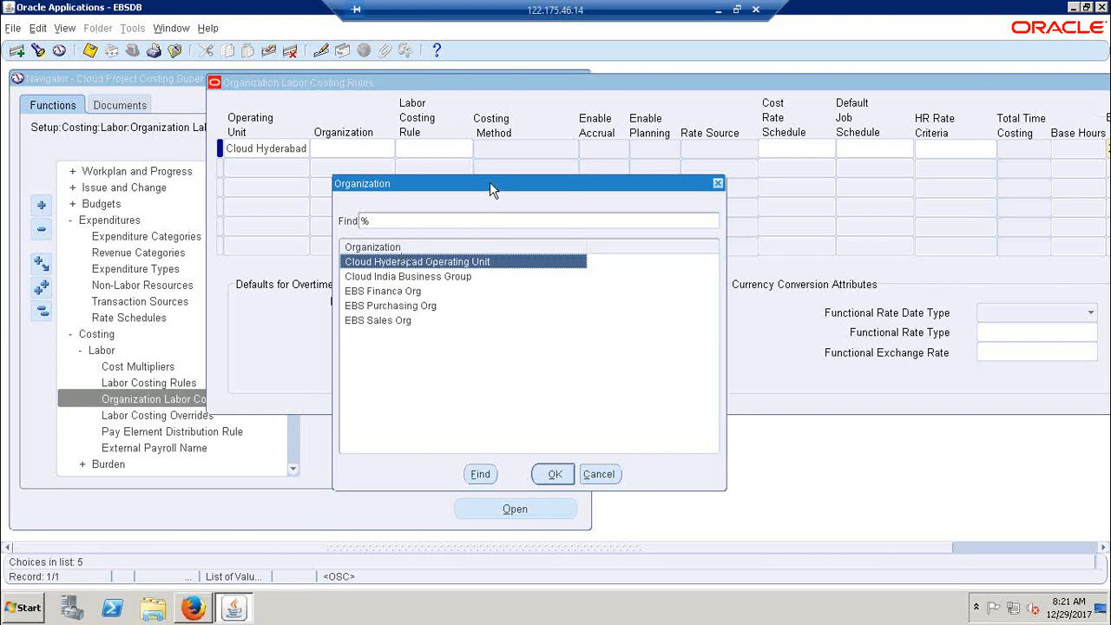
pyautogui.moveTo(489, 183); pyautogui.dragTo(437, 185)
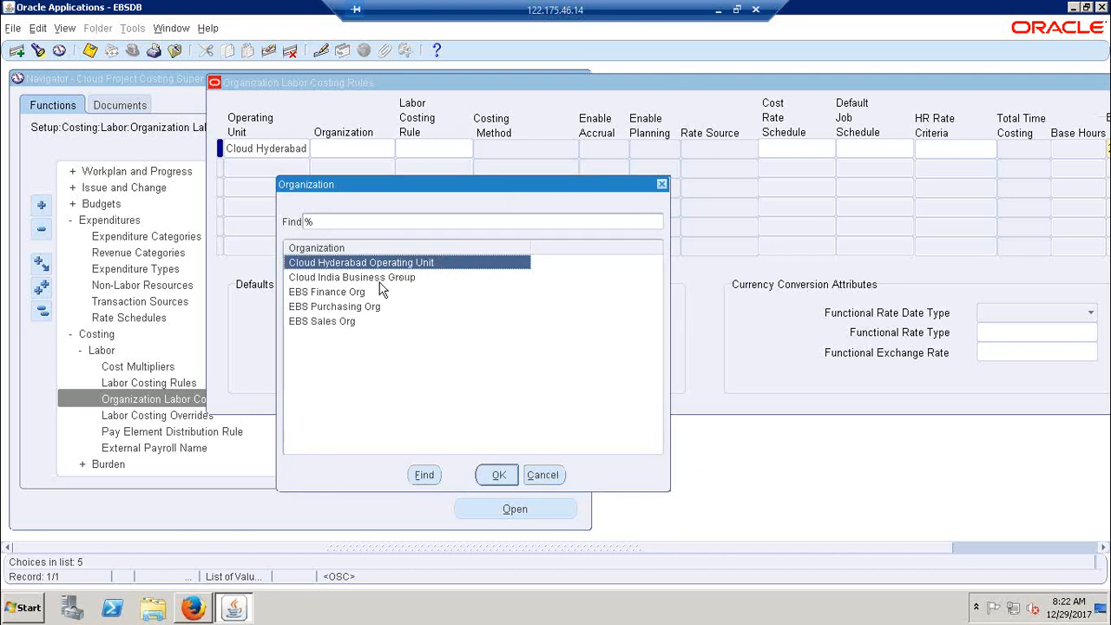
pyautogui.click(539, 476)
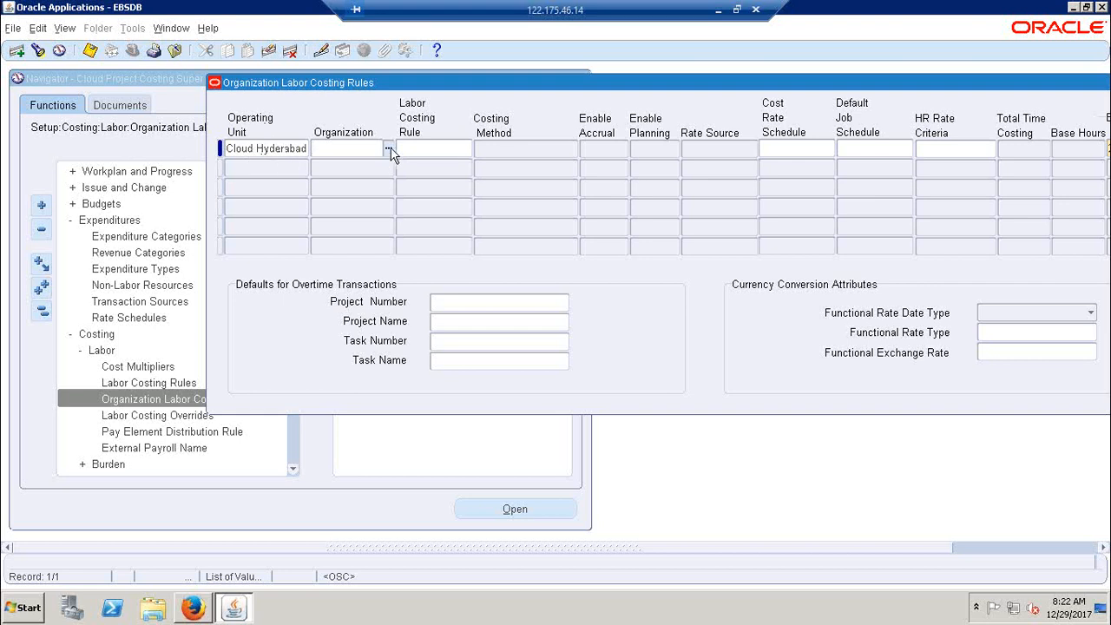
# Consult the Excel notes for the Cloud Cost Rate Sch name and the labor costing rule entries in rows 232 and 233
pyautogui.click(719, 10)
pyautogui.click(480, 297)
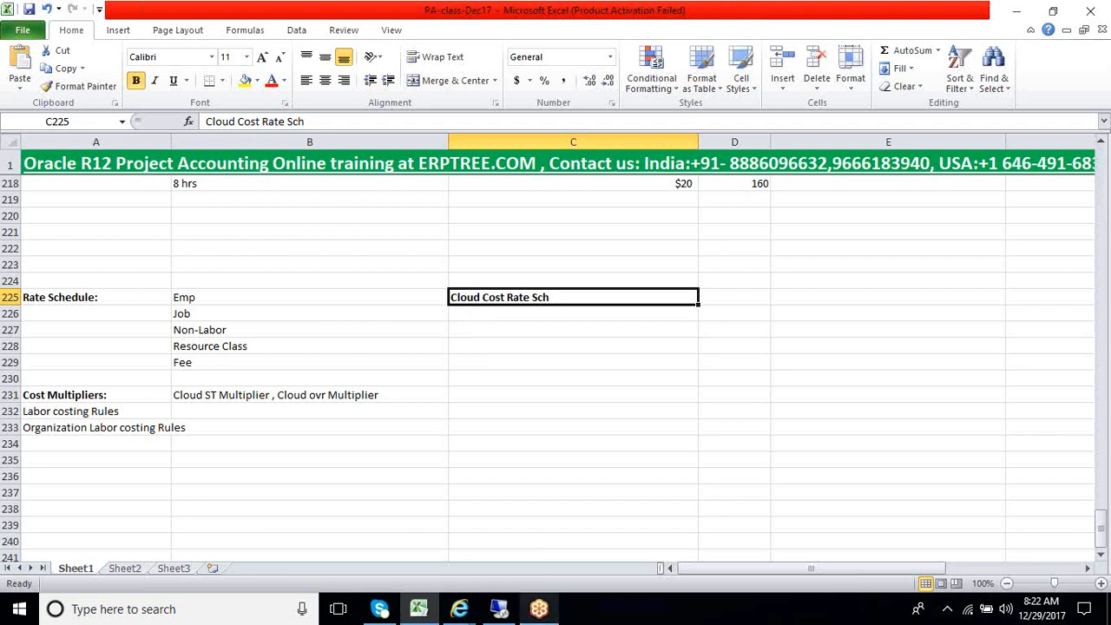
pyautogui.click(499, 612)
pyautogui.click(449, 150)
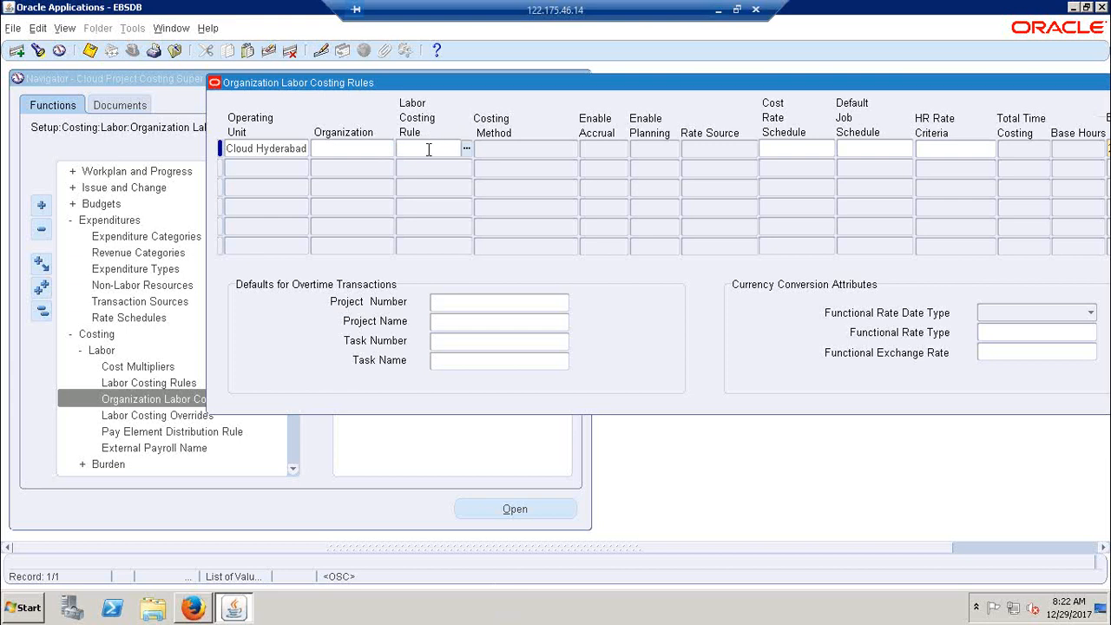
pyautogui.click(718, 10)
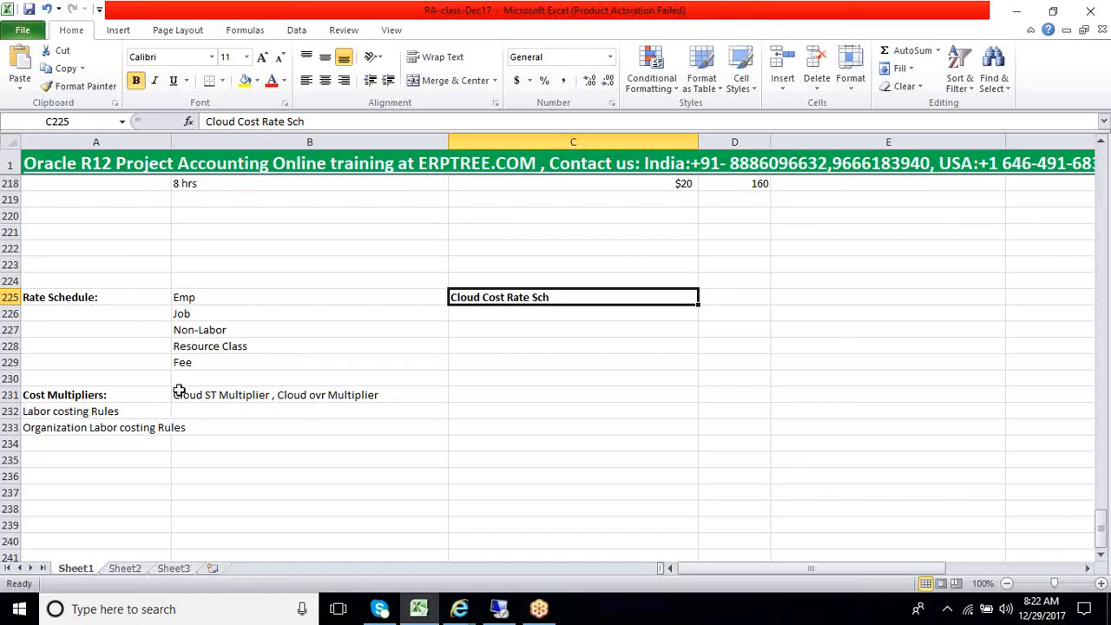
pyautogui.click(112, 413)
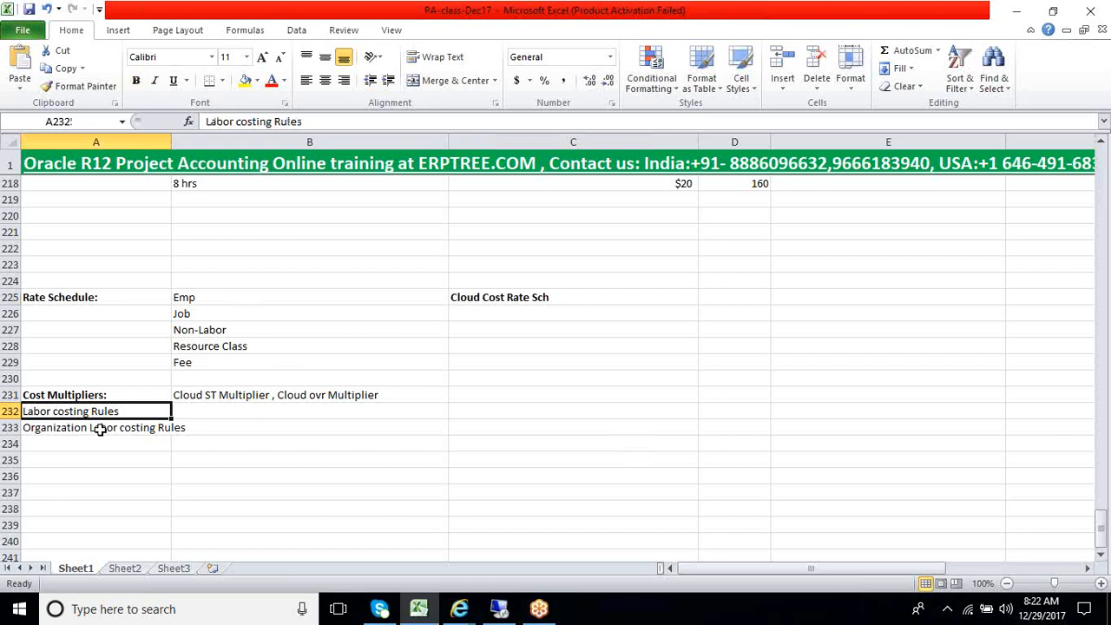
pyautogui.click(101, 429)
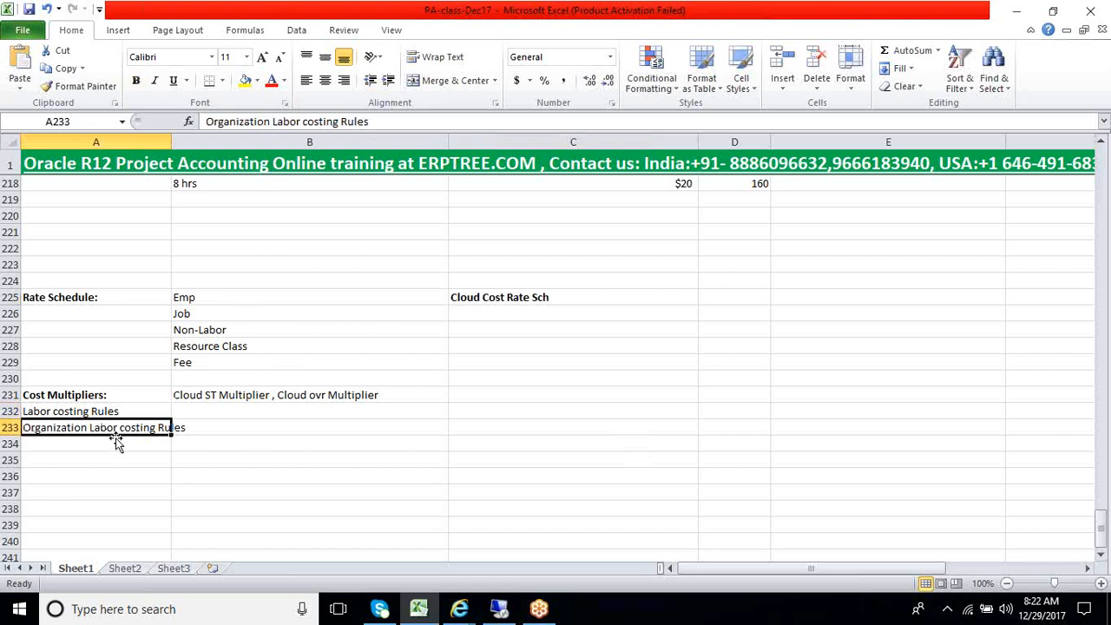
# Switch to Oracle Applications and assign the labor costing rule Cloud Labor Cost Rul to the Cloud Hyderabad Operating Unit row
pyautogui.click(501, 610)
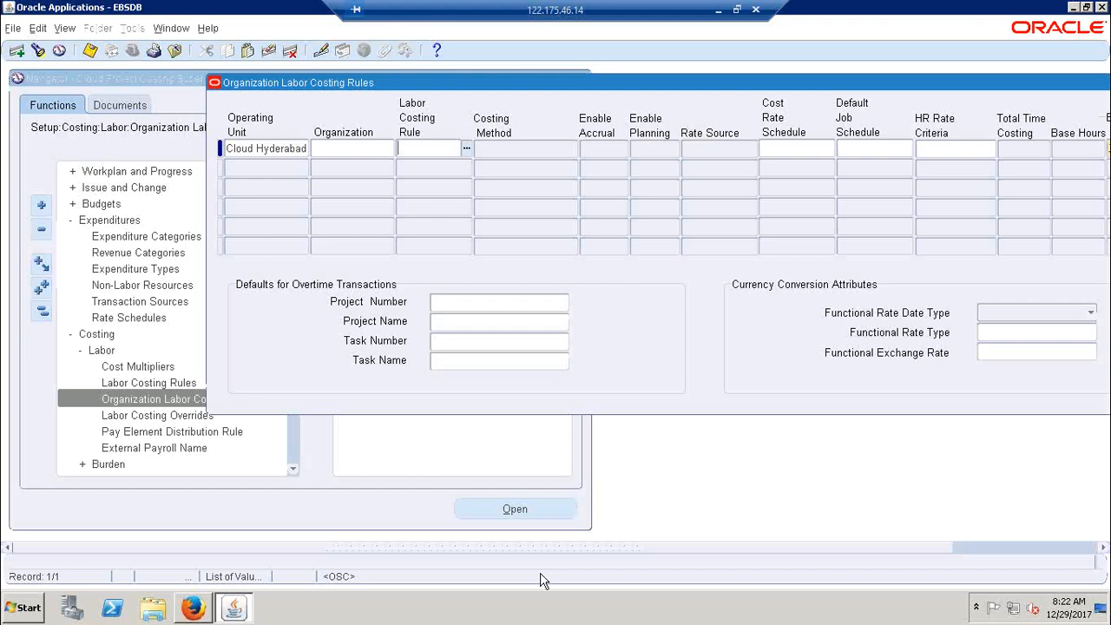
pyautogui.click(466, 149)
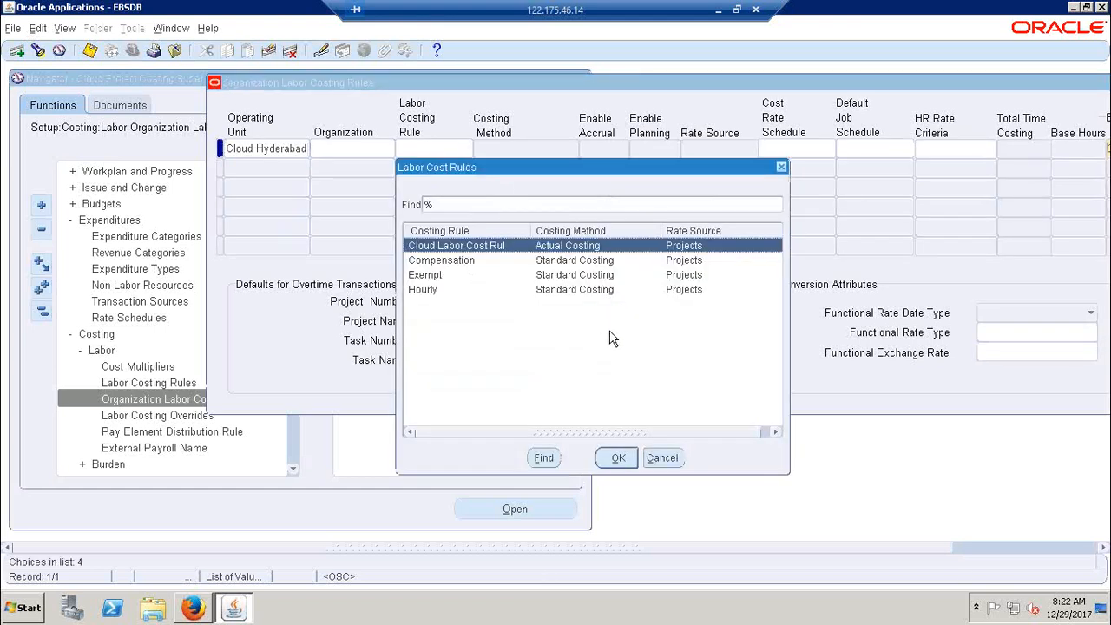
pyautogui.click(617, 460)
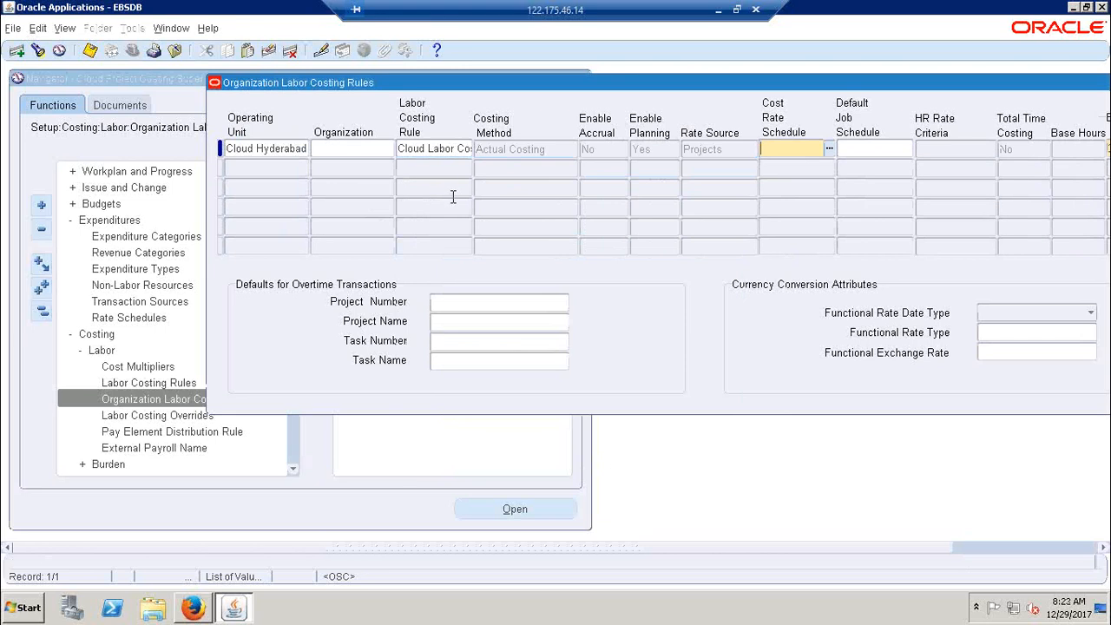
# Copy the rule name Cloud Labor Cost Rul into cell B232 of the Excel notes and return to Oracle Applications
pyautogui.click(432, 150)
pyautogui.click(405, 149)
pyautogui.moveTo(399, 149); pyautogui.dragTo(490, 156)
pyautogui.hotkey('ctrl', 'c')
pyautogui.click(717, 10)
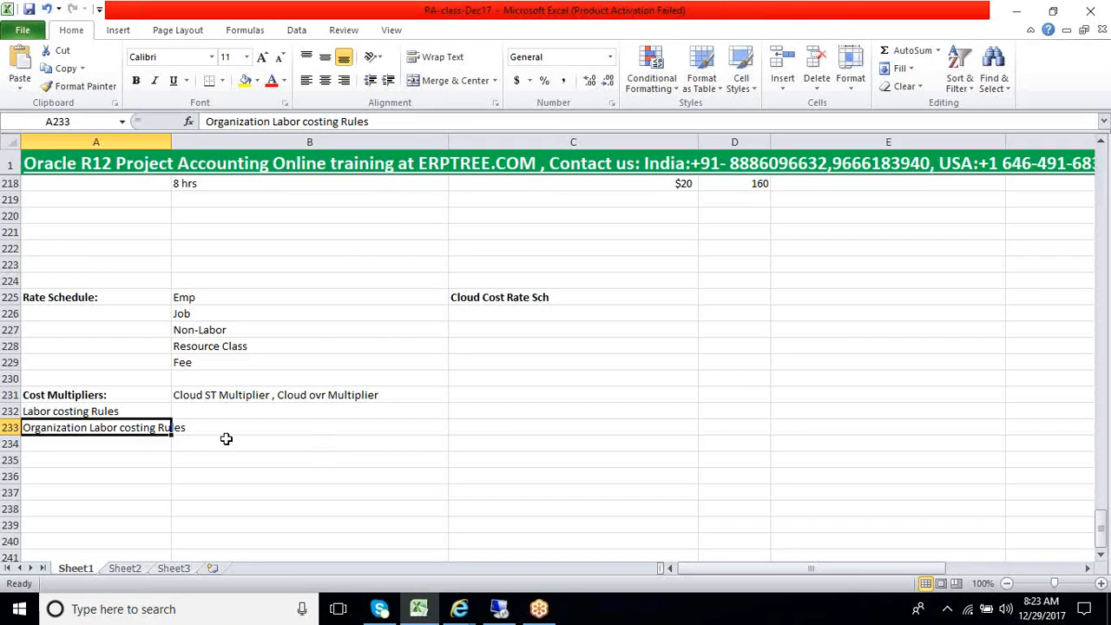
pyautogui.click(220, 413)
pyautogui.hotkey('ctrl', 'v')
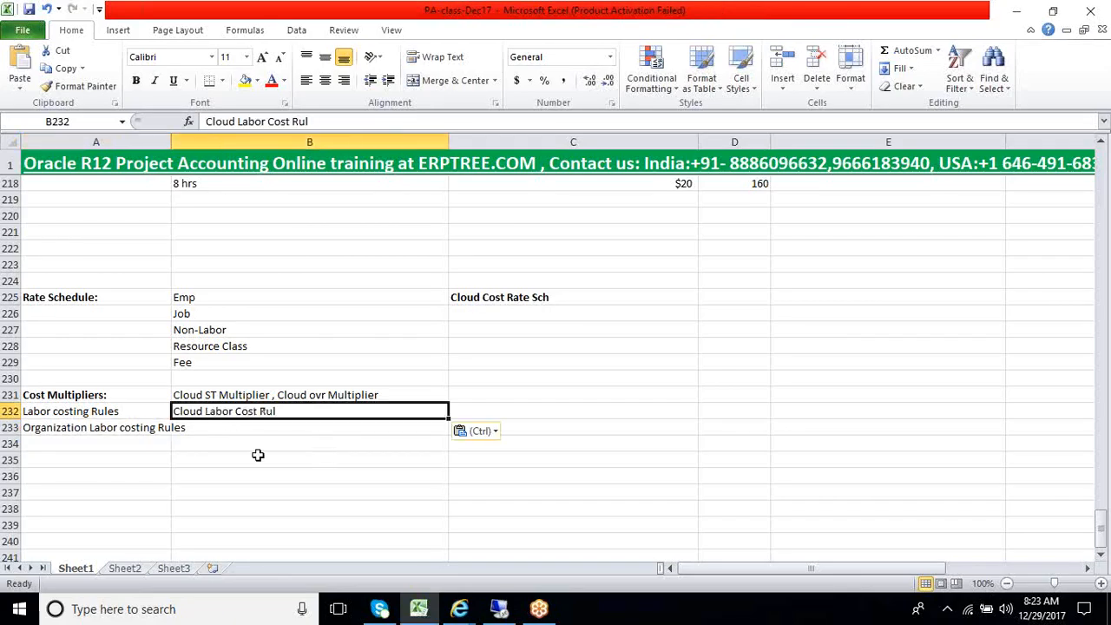
pyautogui.click(491, 618)
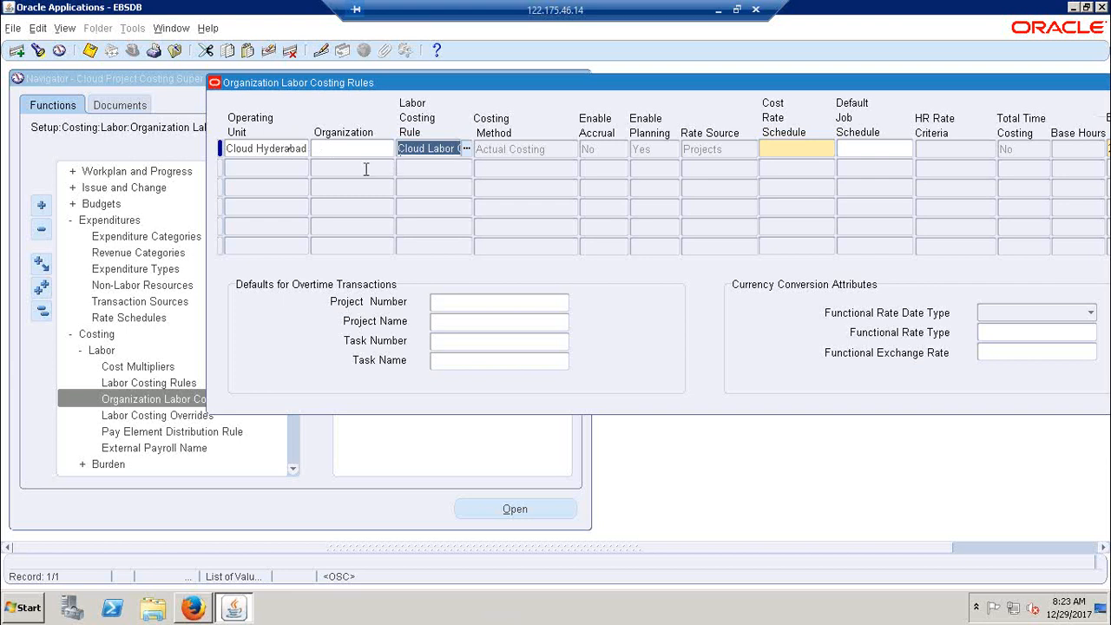
# Check the schedule name in the Excel notes, return to Oracle Applications and set the row's Cost Rate Schedule to Cloud Cost Rate Sch
pyautogui.click(779, 152)
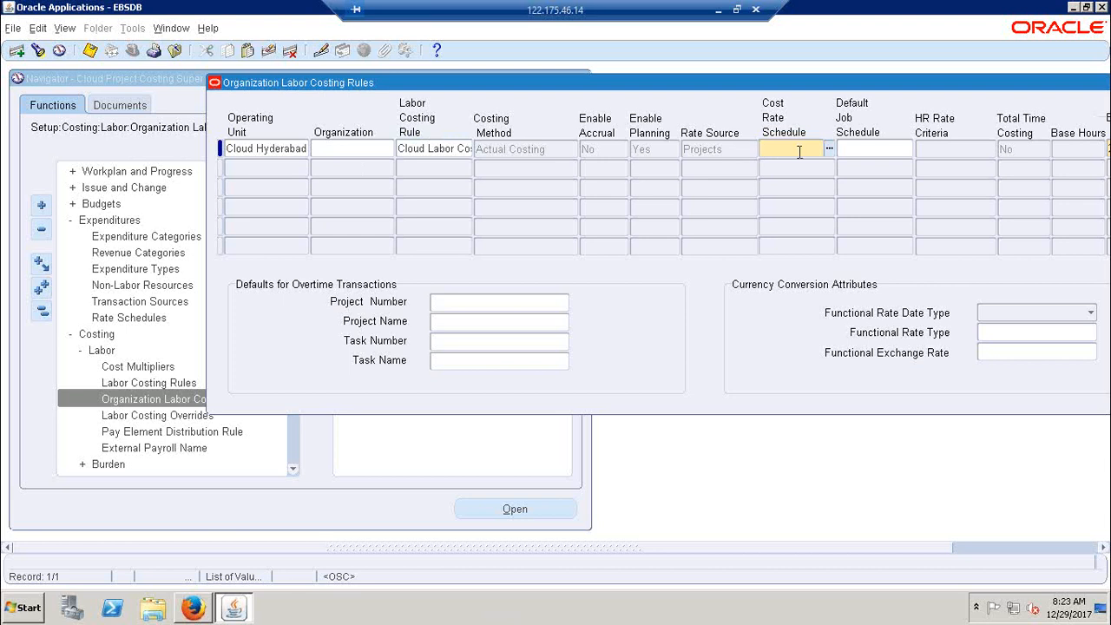
pyautogui.click(718, 10)
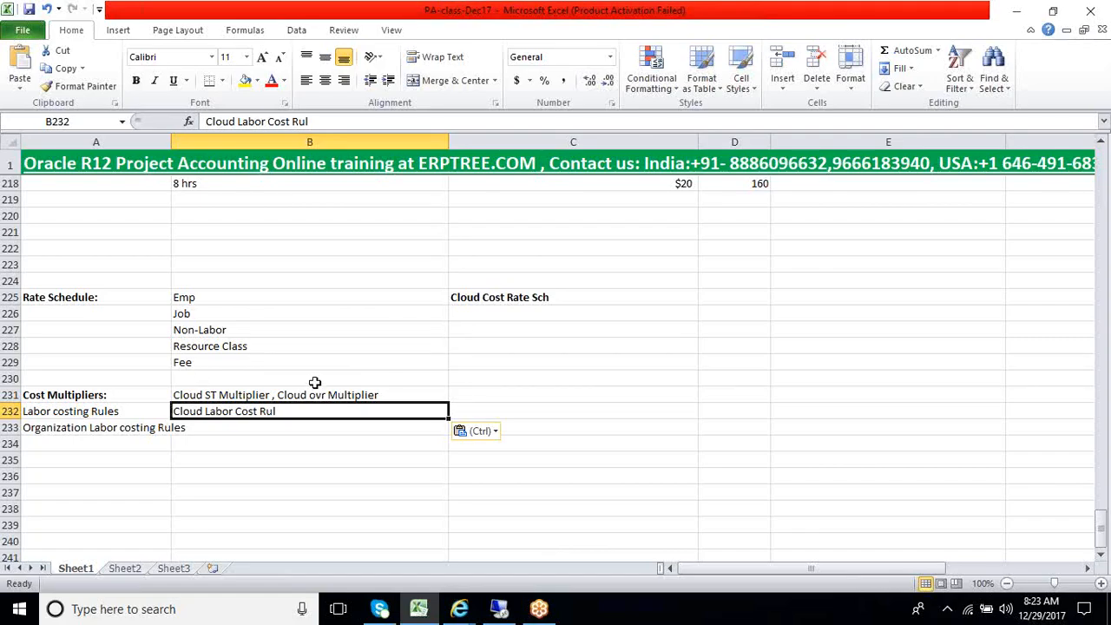
pyautogui.click(512, 299)
pyautogui.click(61, 428)
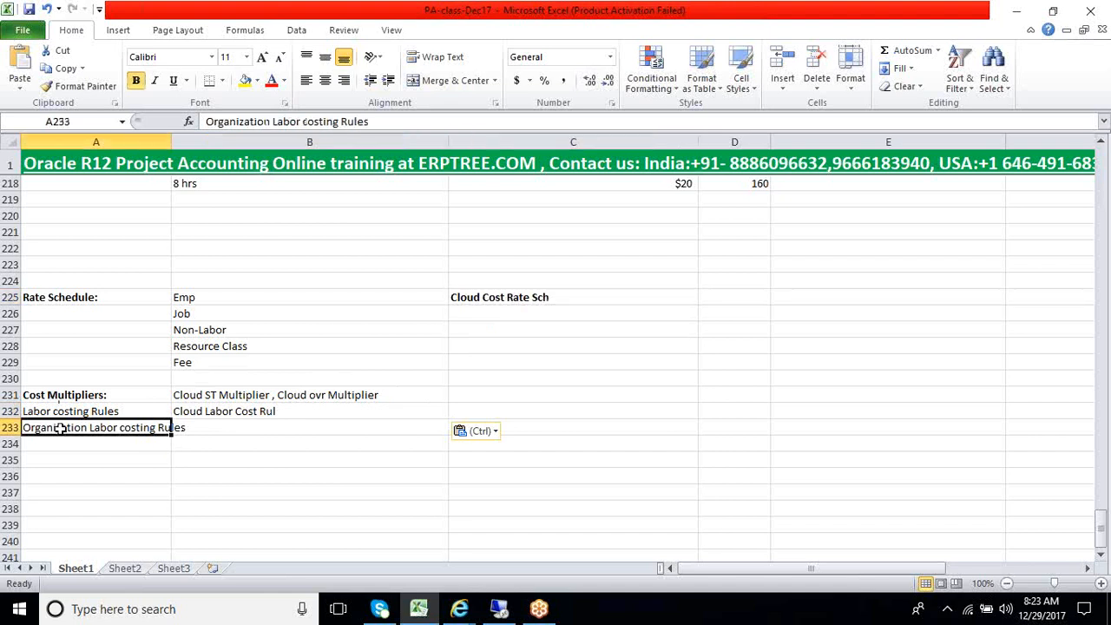
pyautogui.click(499, 608)
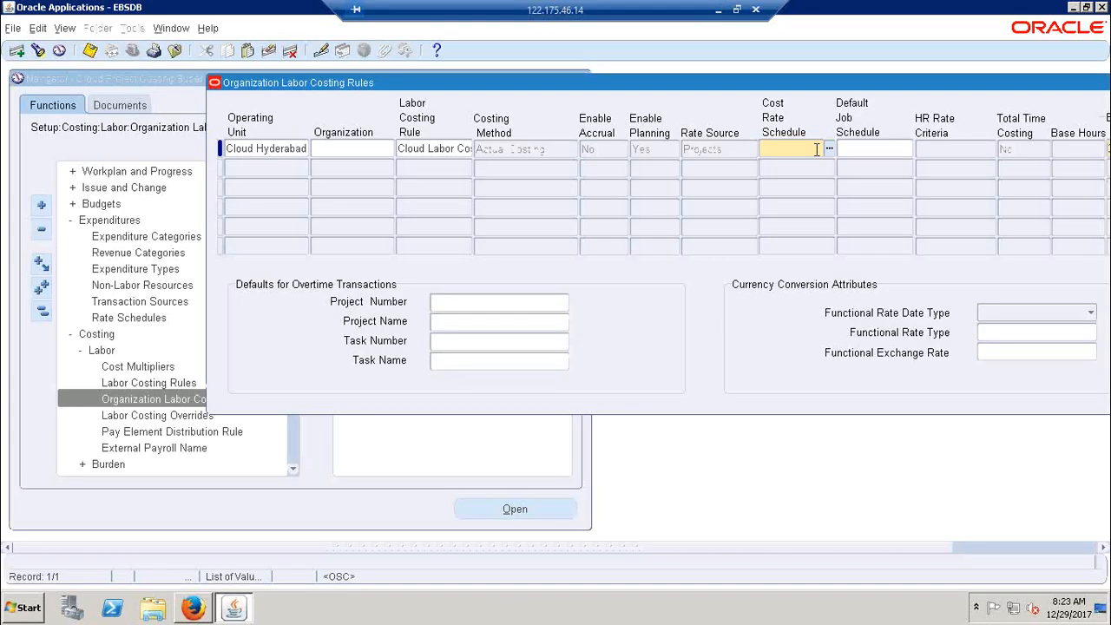
pyautogui.write('Cloud')
pyautogui.press('Tab')
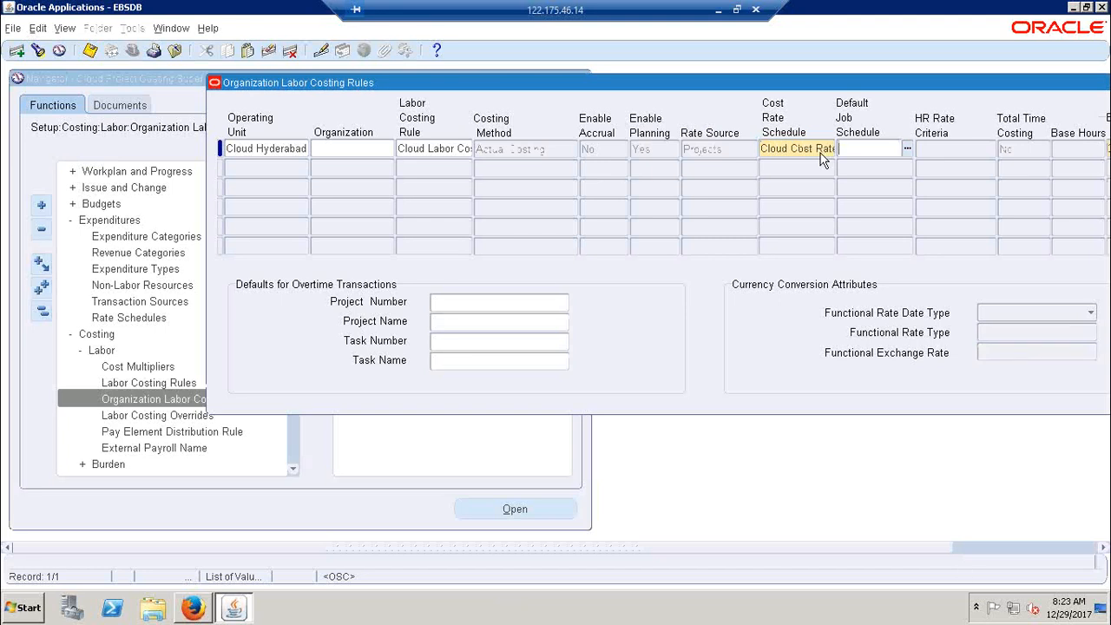
# Look through all job rate schedules for Default Job Schedule without choosing one, and save the organization labor costing rule
pyautogui.click(908, 150)
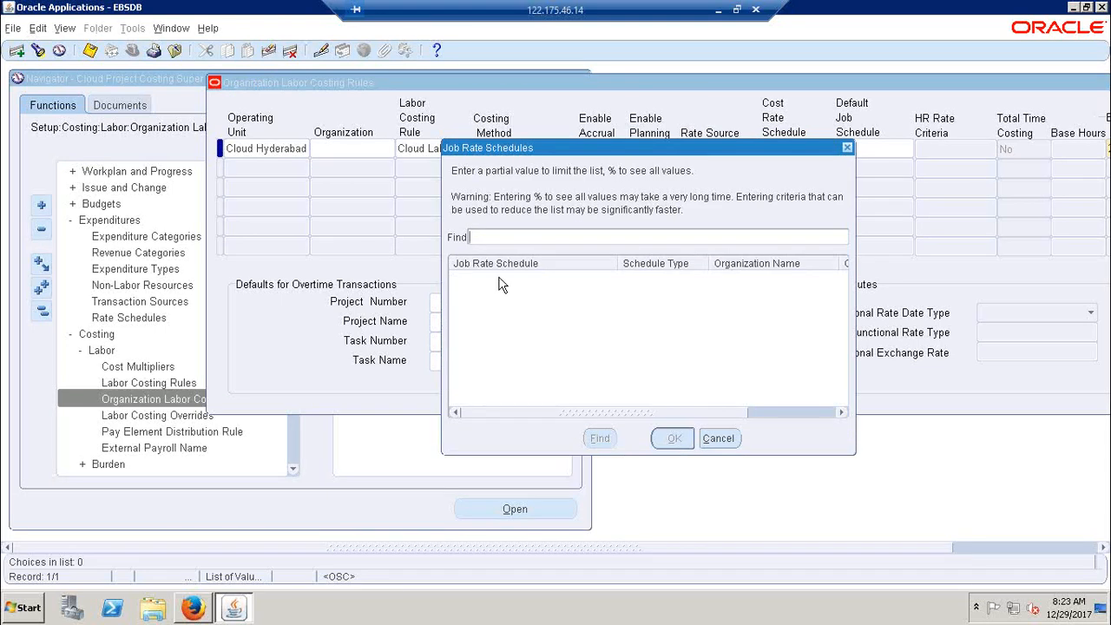
pyautogui.write('%')
pyautogui.click(599, 440)
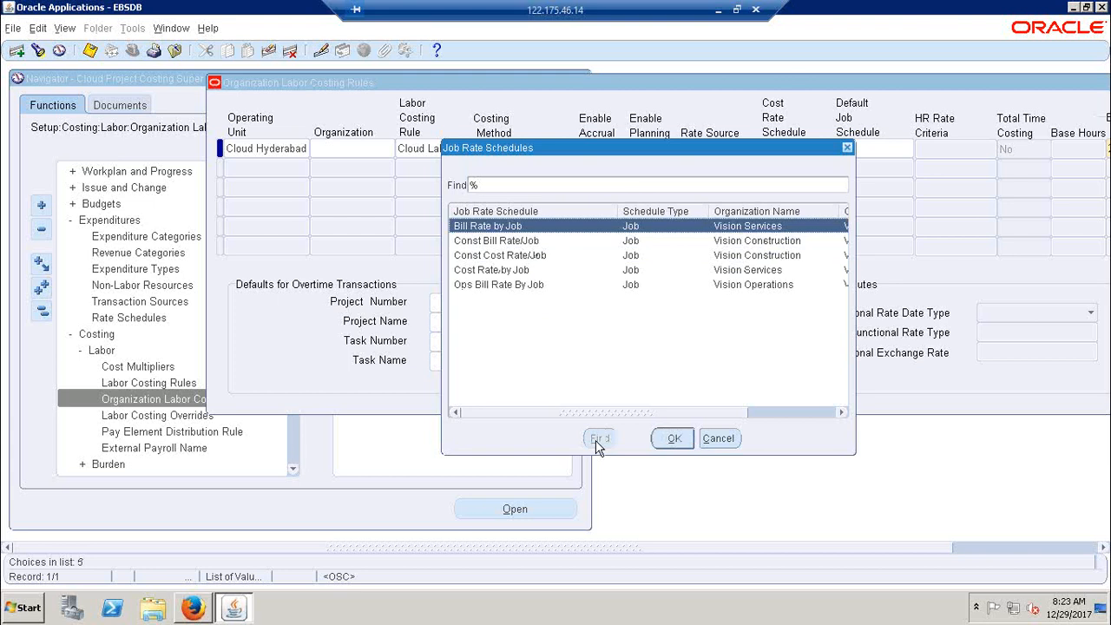
pyautogui.click(720, 438)
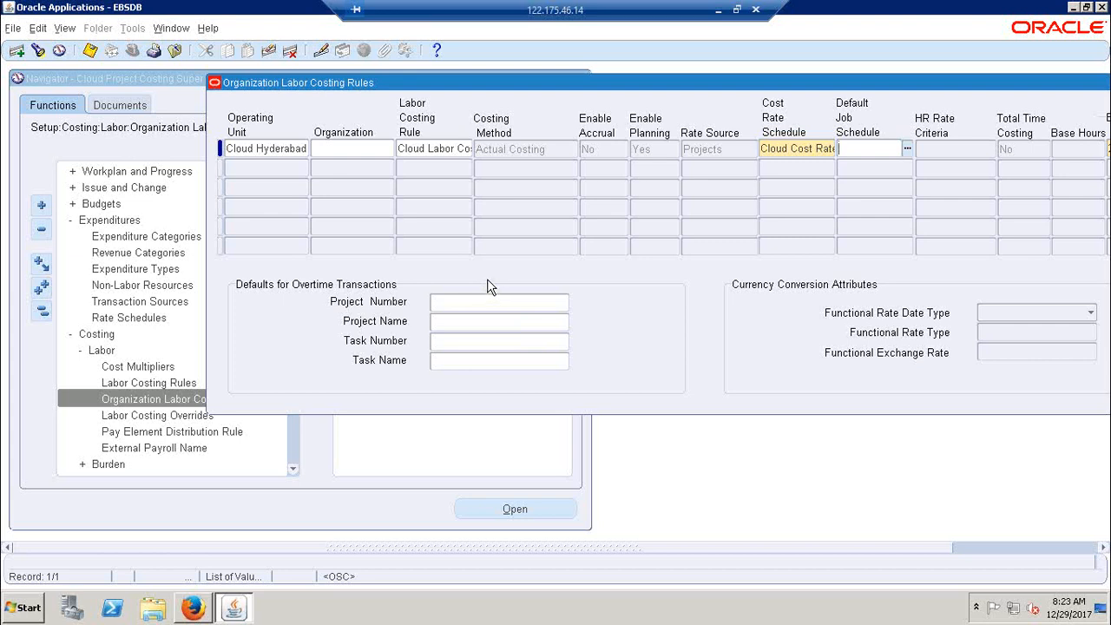
pyautogui.click(90, 50)
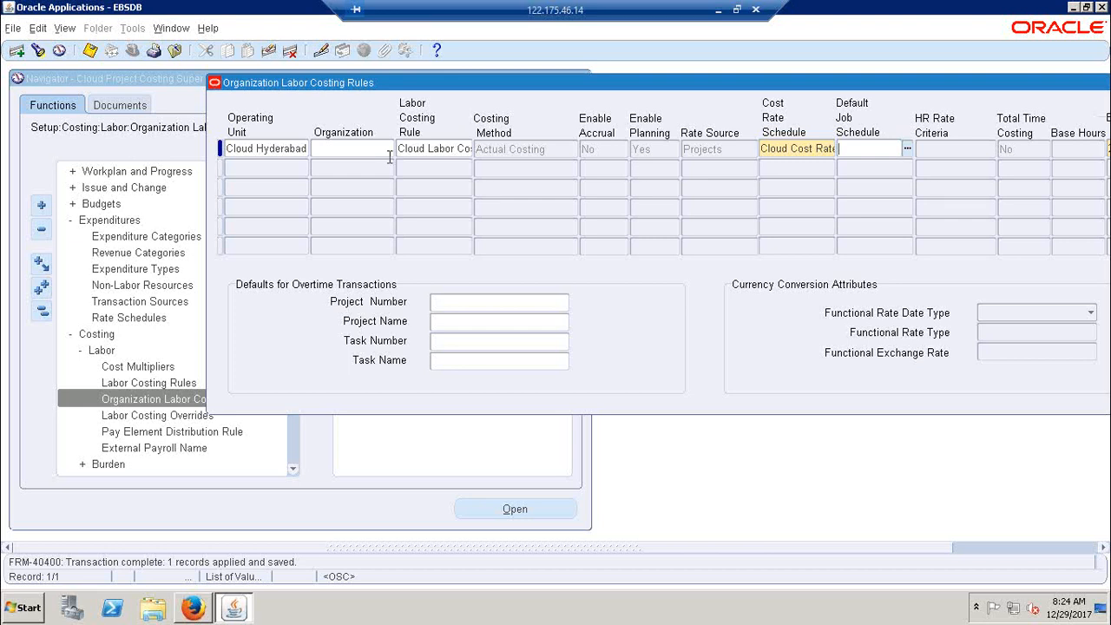
# Check the full Cost Rate Schedule name in the Cloud Hyderabad row and save the form again
pyautogui.click(787, 149)
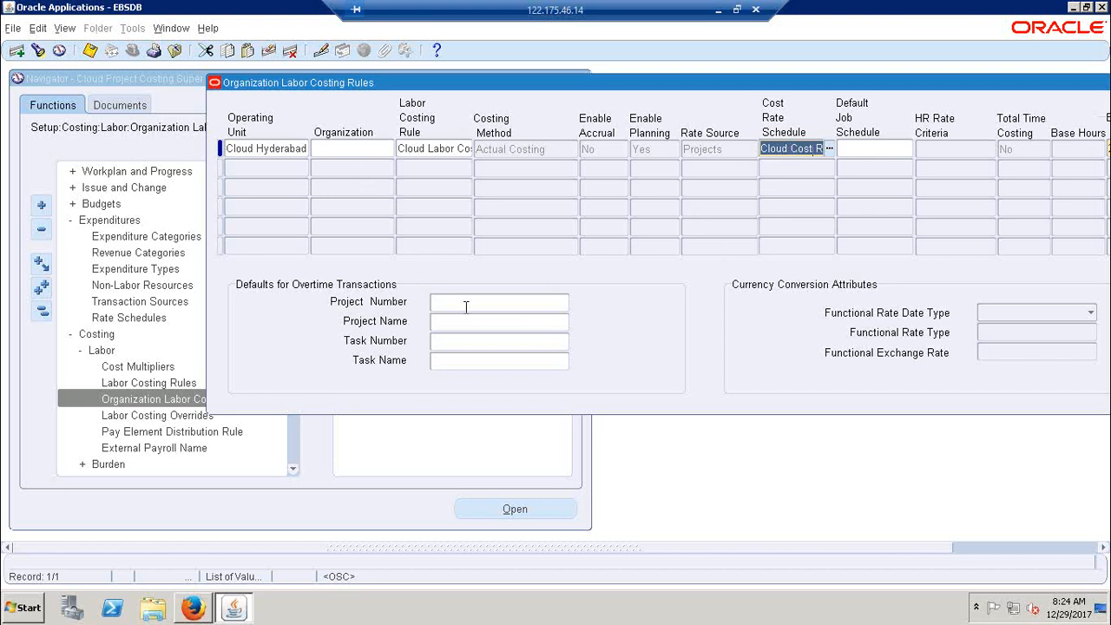
pyautogui.click(779, 148)
pyautogui.moveTo(763, 148); pyautogui.dragTo(833, 151)
pyautogui.click(90, 52)
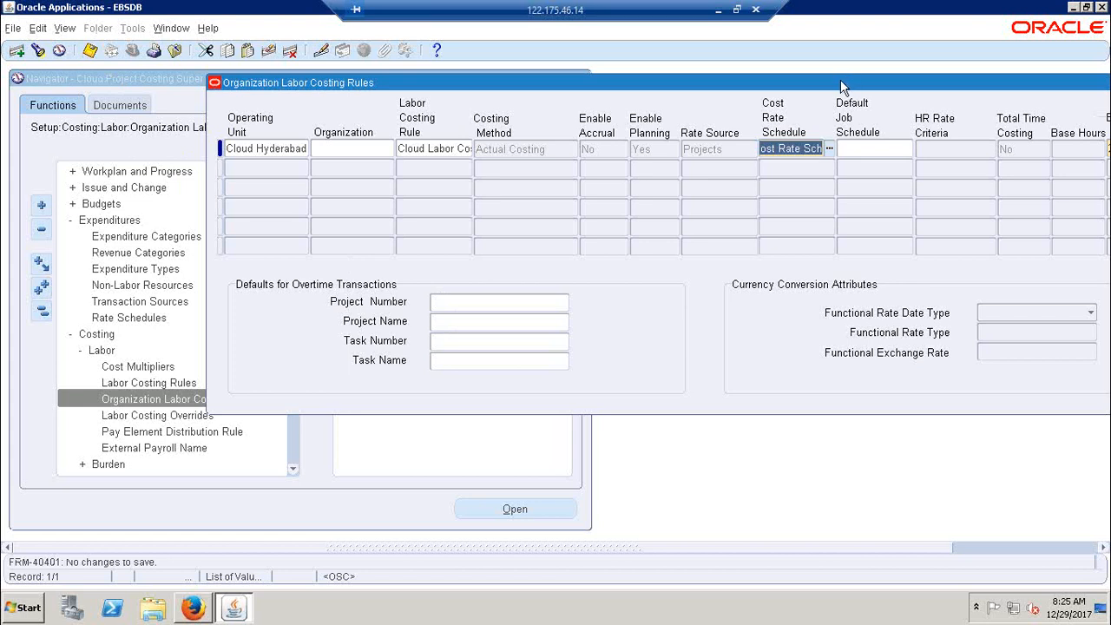
# Set the Cloud Hyderabad row's Effective Date From to 20-DEC-2017, save the record and acknowledge the note
pyautogui.moveTo(840, 81); pyautogui.dragTo(757, 81)
pyautogui.moveTo(990, 84); pyautogui.dragTo(908, 95)
pyautogui.click(954, 158)
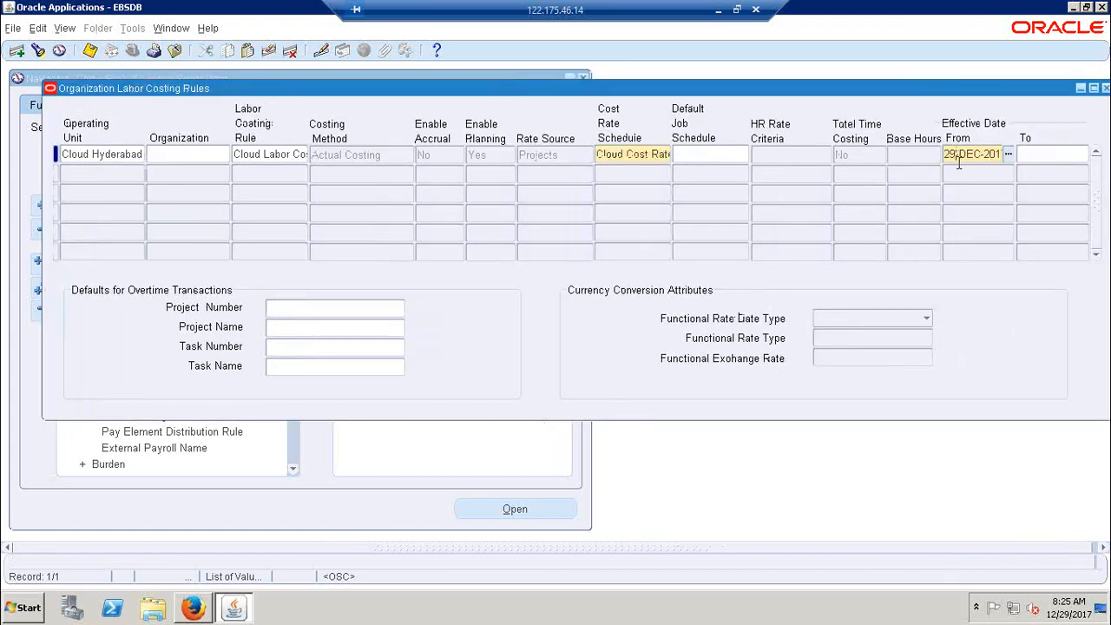
pyautogui.press('BackSpace')
pyautogui.write('0')
pyautogui.hotkey('ctrl', 's')
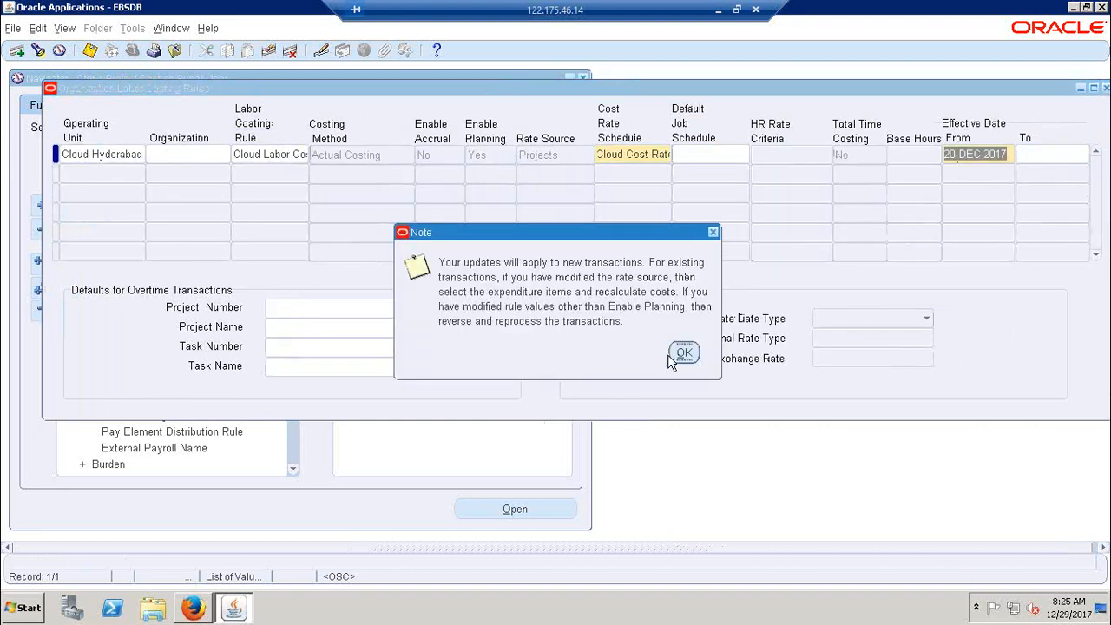
pyautogui.click(682, 353)
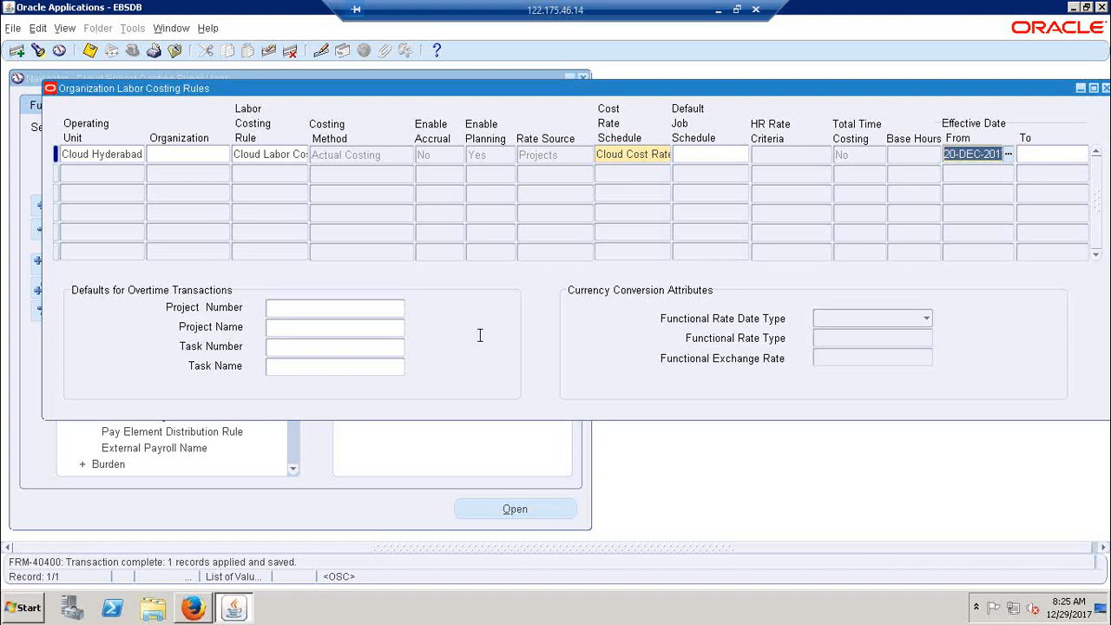
pyautogui.moveTo(390, 84); pyautogui.dragTo(452, 85)
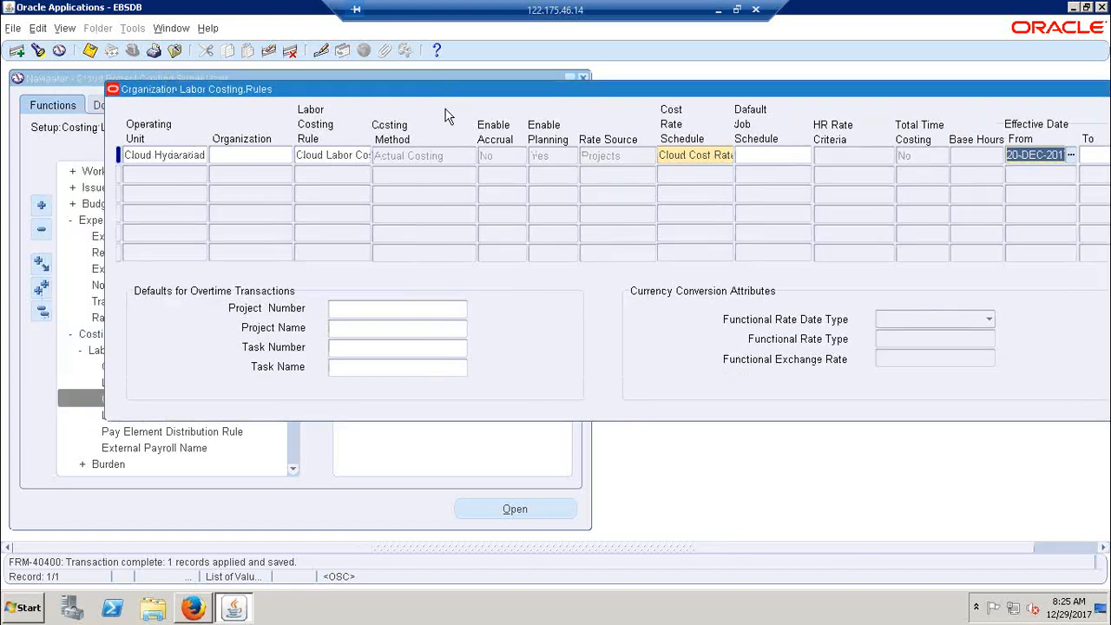
pyautogui.click(1053, 155)
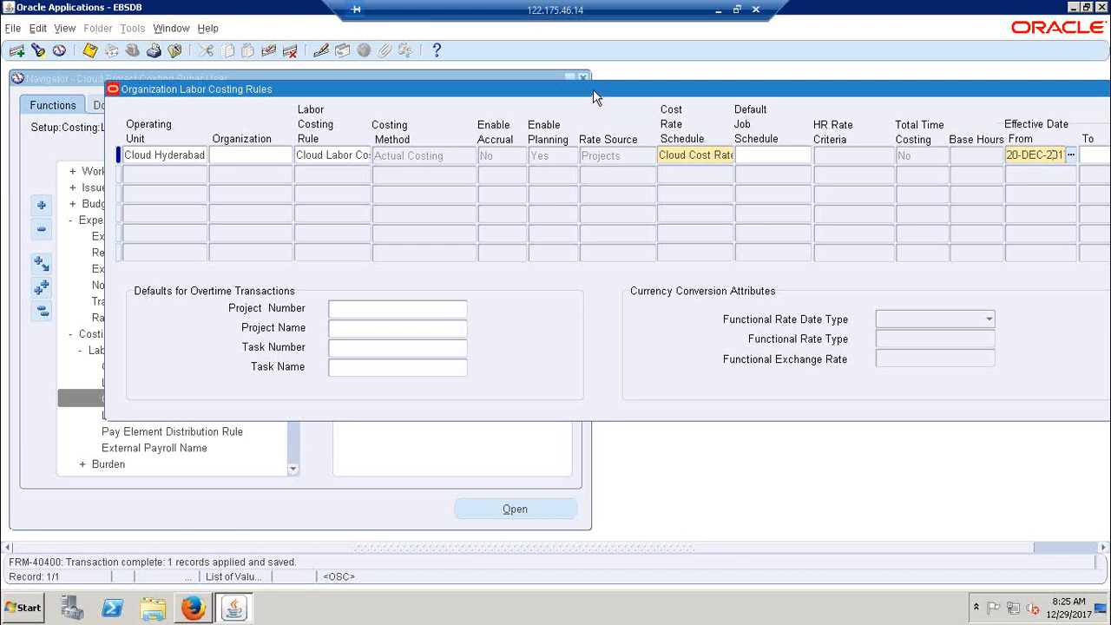
pyautogui.moveTo(595, 97); pyautogui.dragTo(527, 96)
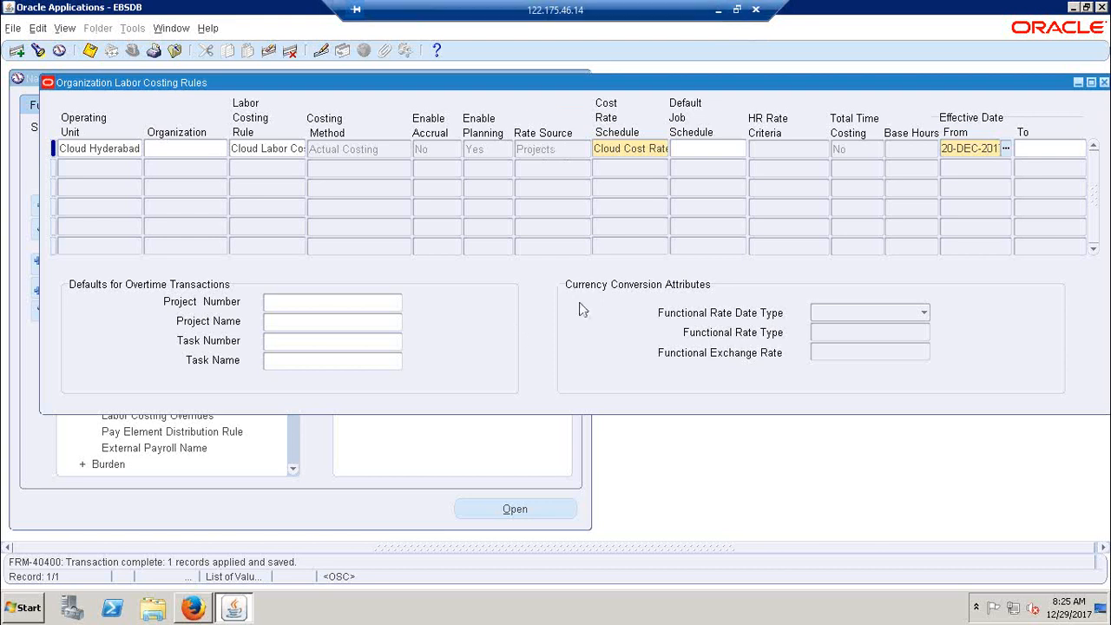
# Switch to the Excel notes and review the Cloud Cost Rate Sch, Cost Multipliers, Labor costing Rules and Organization Labor costing Rules entries
pyautogui.click(718, 10)
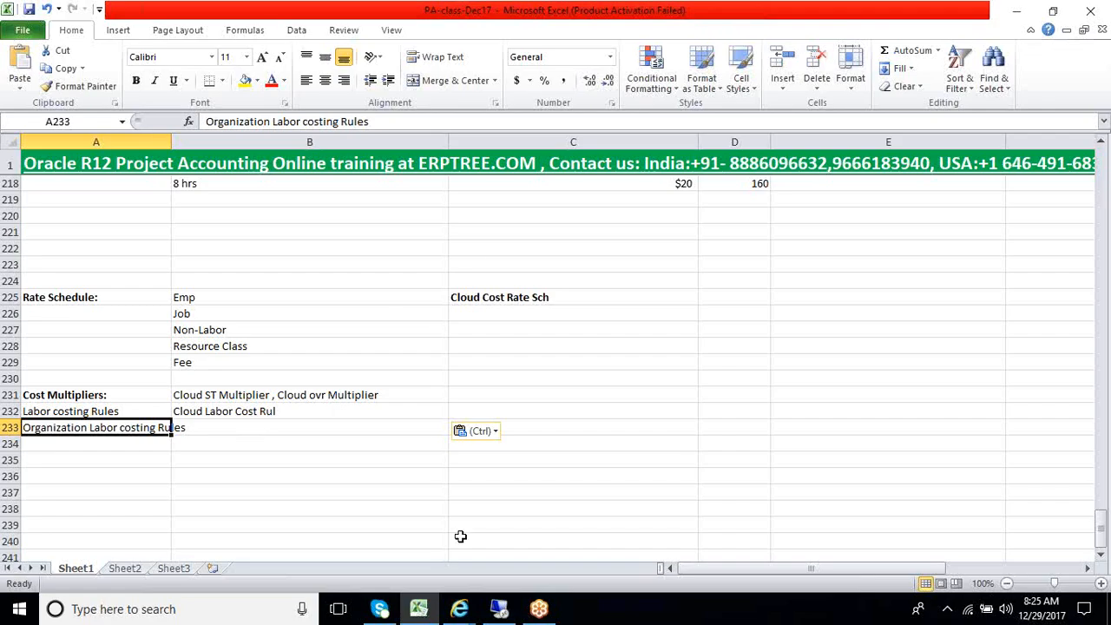
pyautogui.click(499, 608)
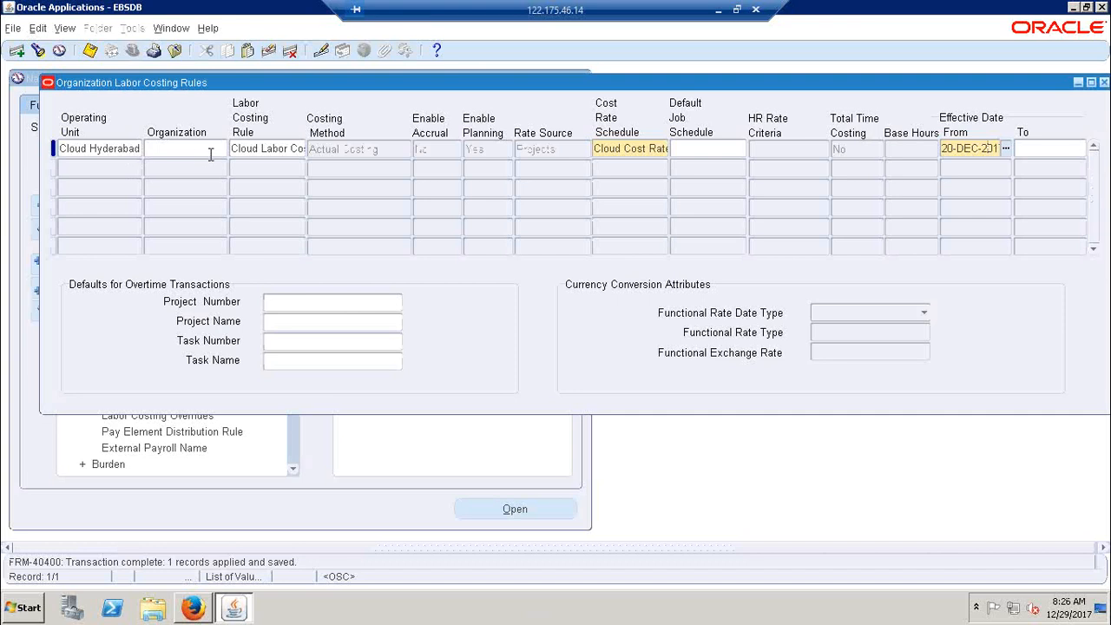
pyautogui.click(718, 9)
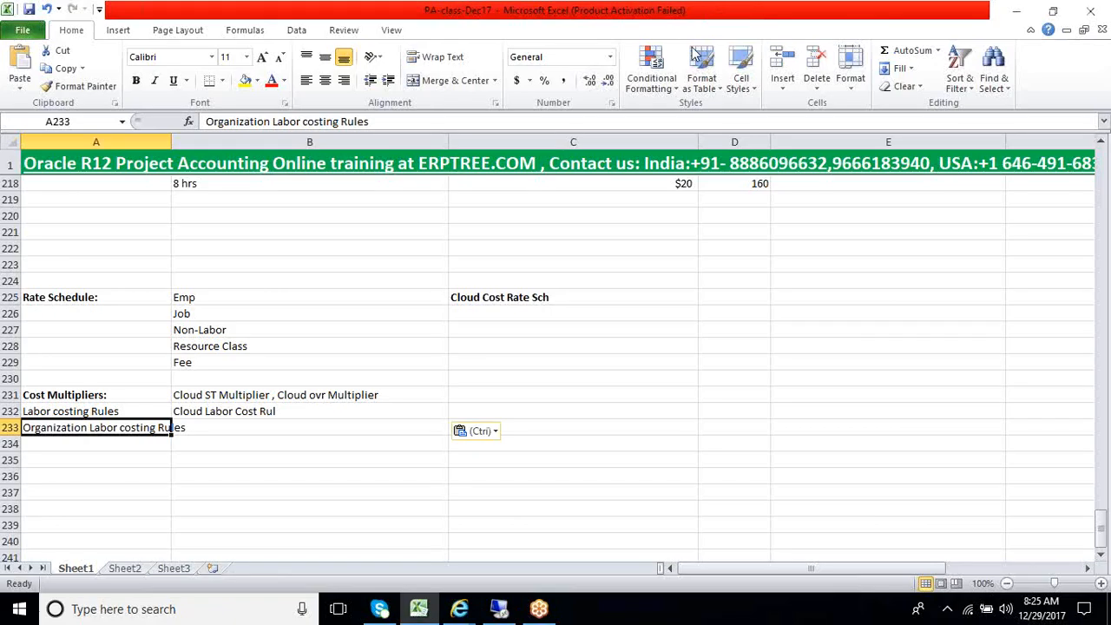
pyautogui.click(78, 413)
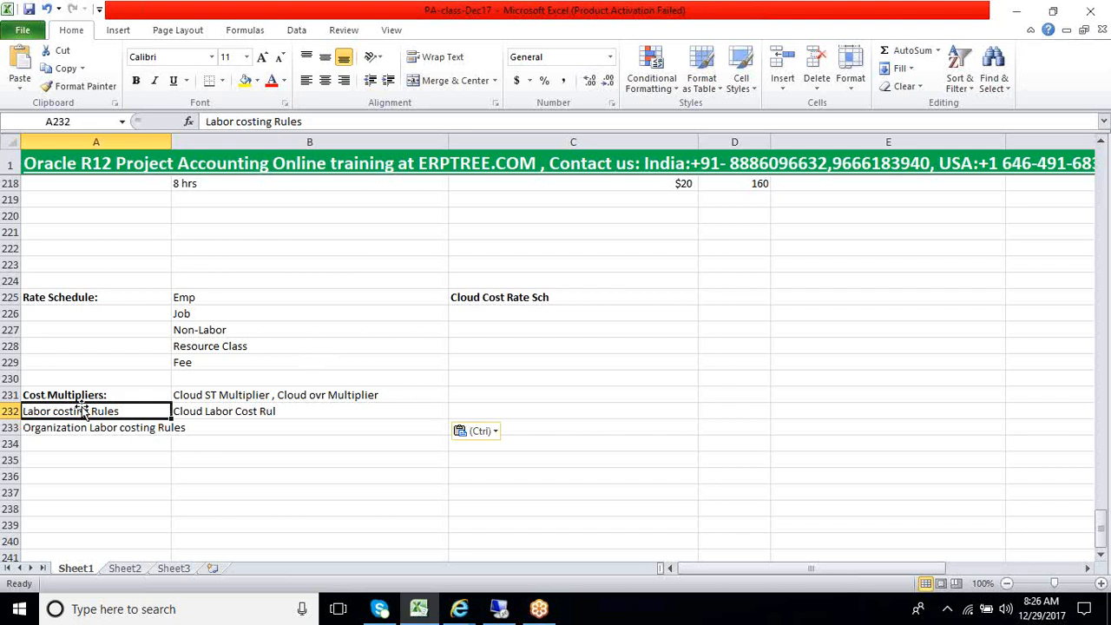
pyautogui.click(514, 301)
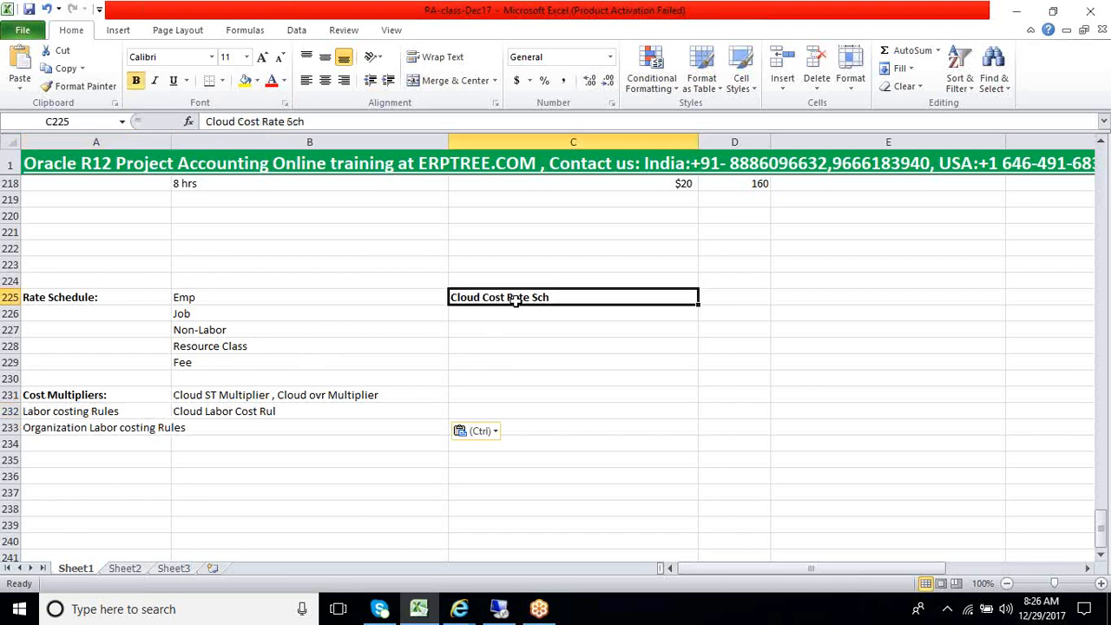
pyautogui.click(88, 416)
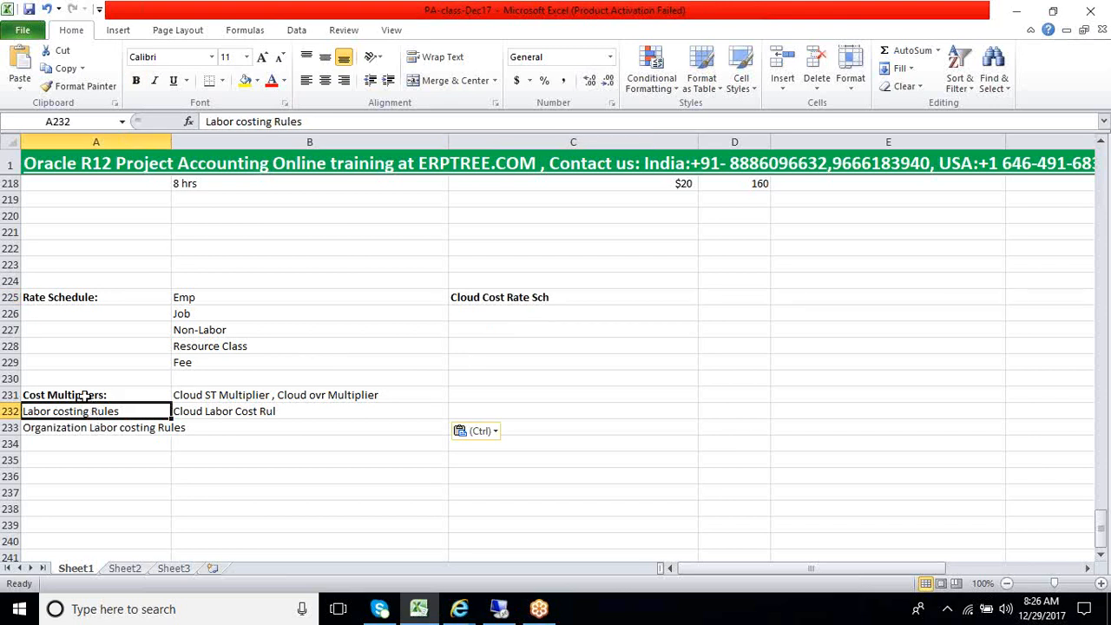
pyautogui.click(84, 394)
pyautogui.click(83, 410)
pyautogui.click(90, 395)
pyautogui.click(95, 411)
pyautogui.click(78, 396)
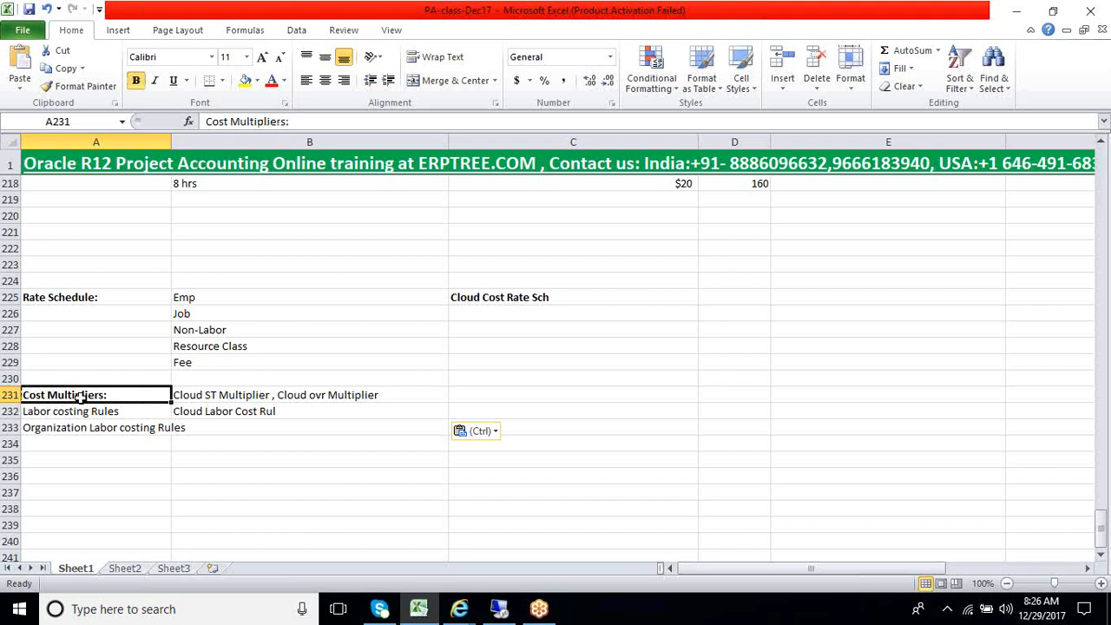
pyautogui.click(77, 431)
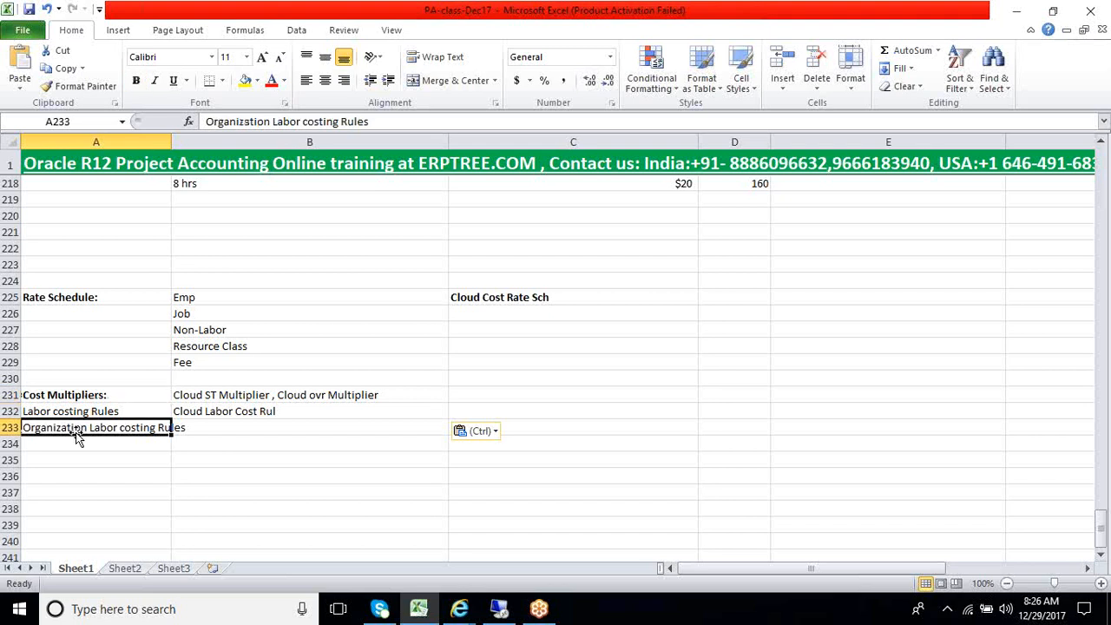
pyautogui.click(84, 412)
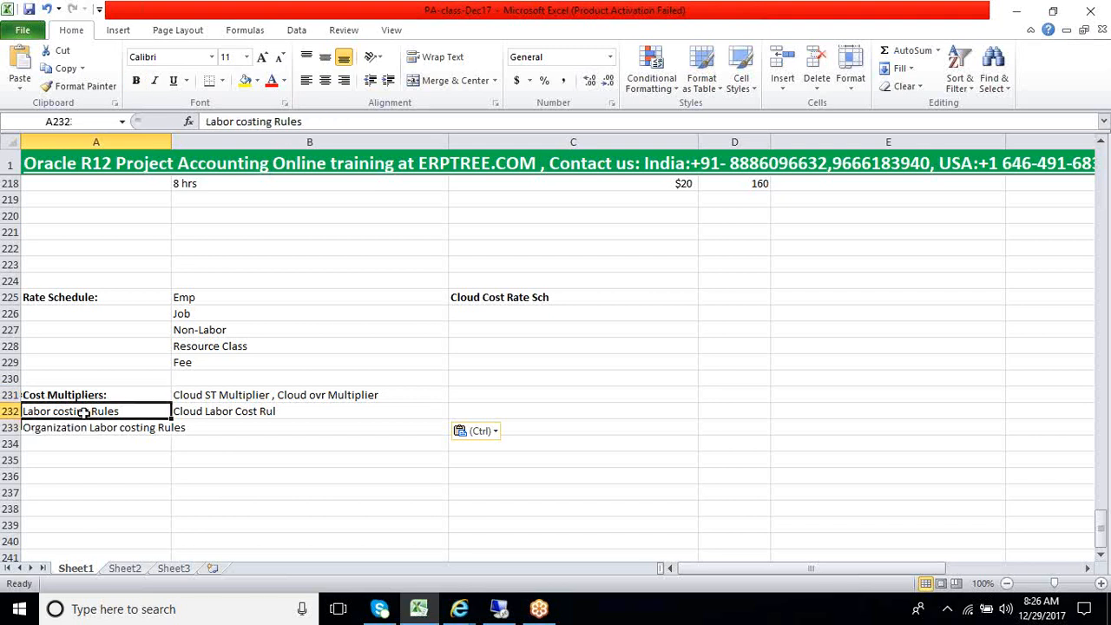
pyautogui.moveTo(82, 427); pyautogui.dragTo(87, 396)
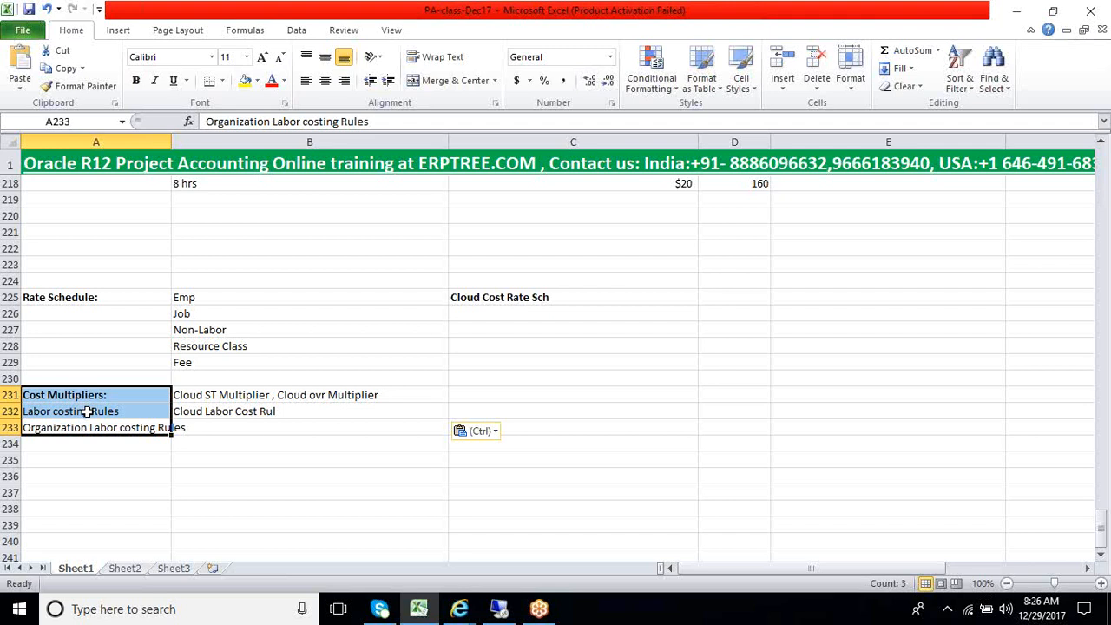
# Switch to Oracle Applications, check the operating unit of the saved row and close the Organization Labor Costing Rules form
pyautogui.click(500, 609)
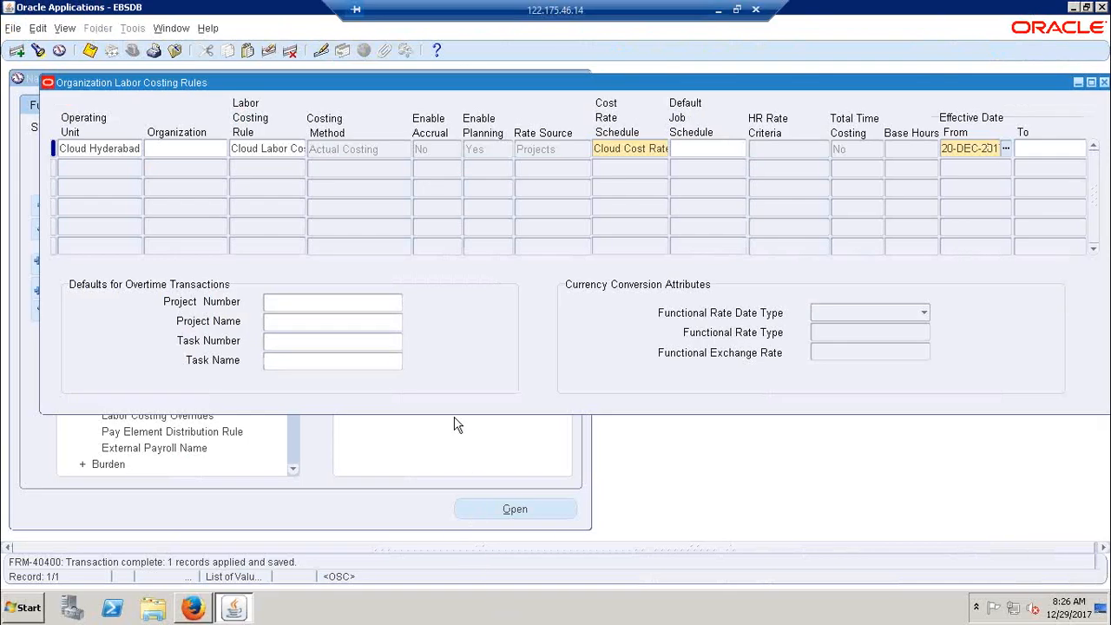
pyautogui.click(83, 148)
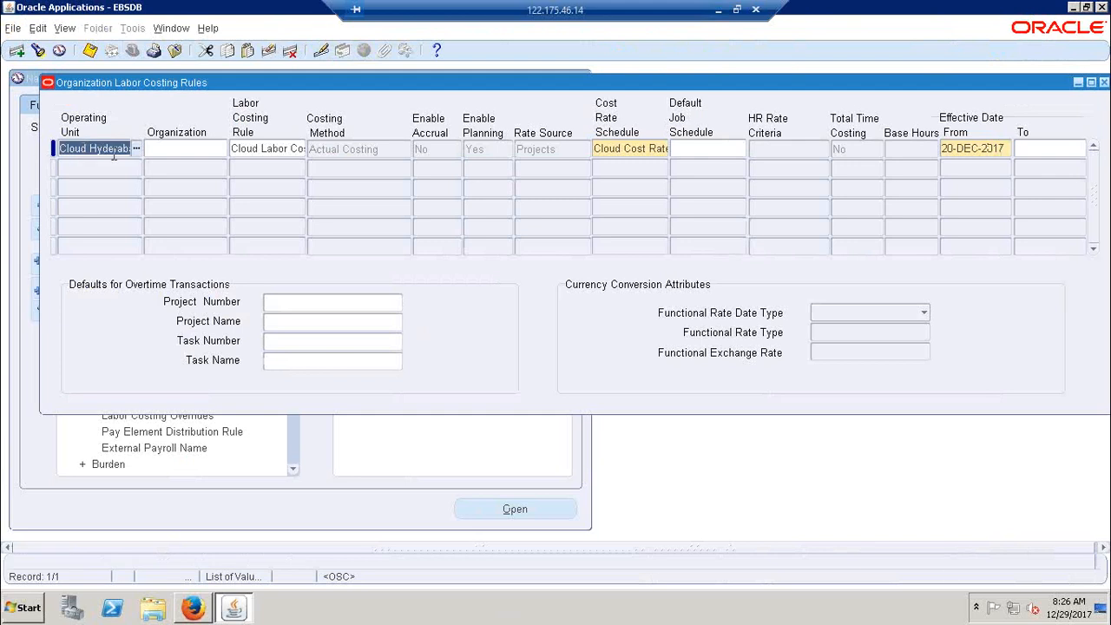
pyautogui.moveTo(887, 82); pyautogui.dragTo(825, 83)
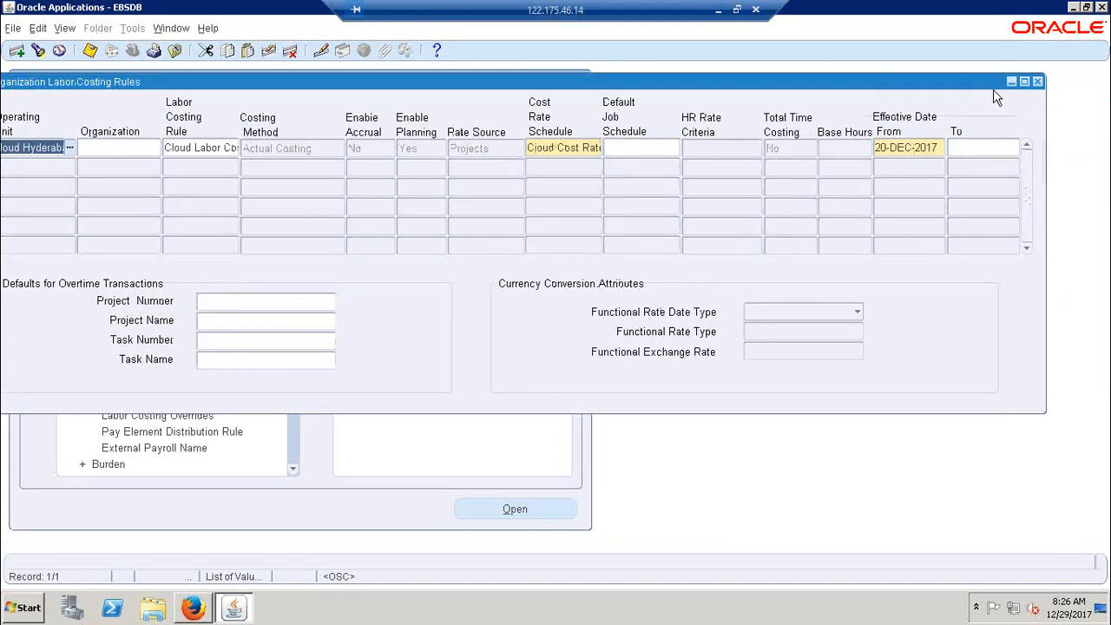
pyautogui.click(1040, 82)
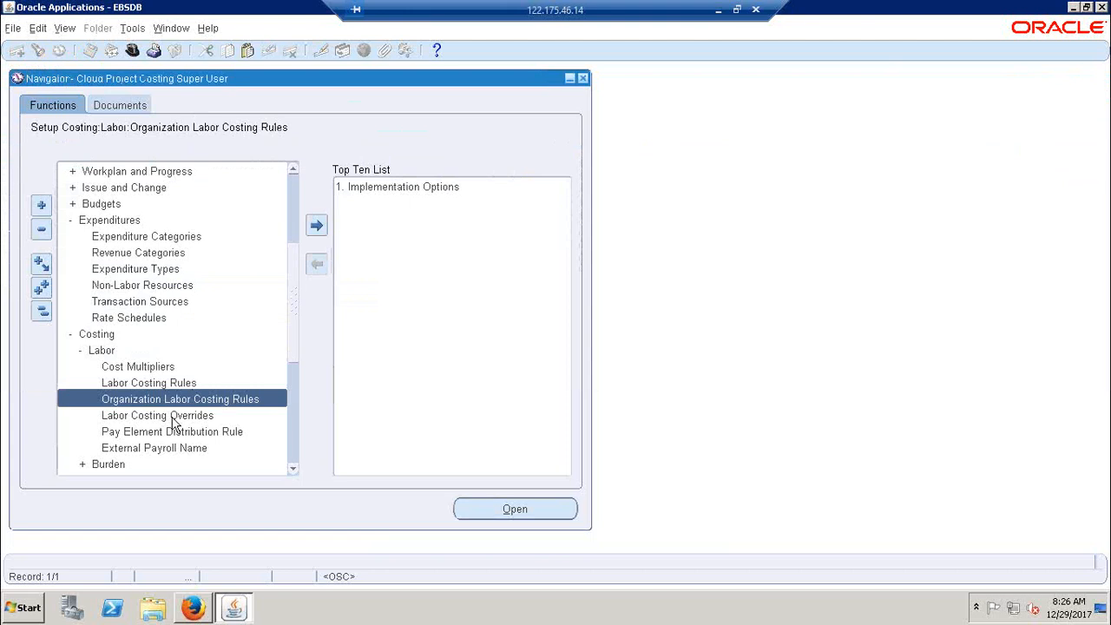
# Open the Labor Costing Overrides form to view its fields, and close it without entering anything
pyautogui.click(176, 416)
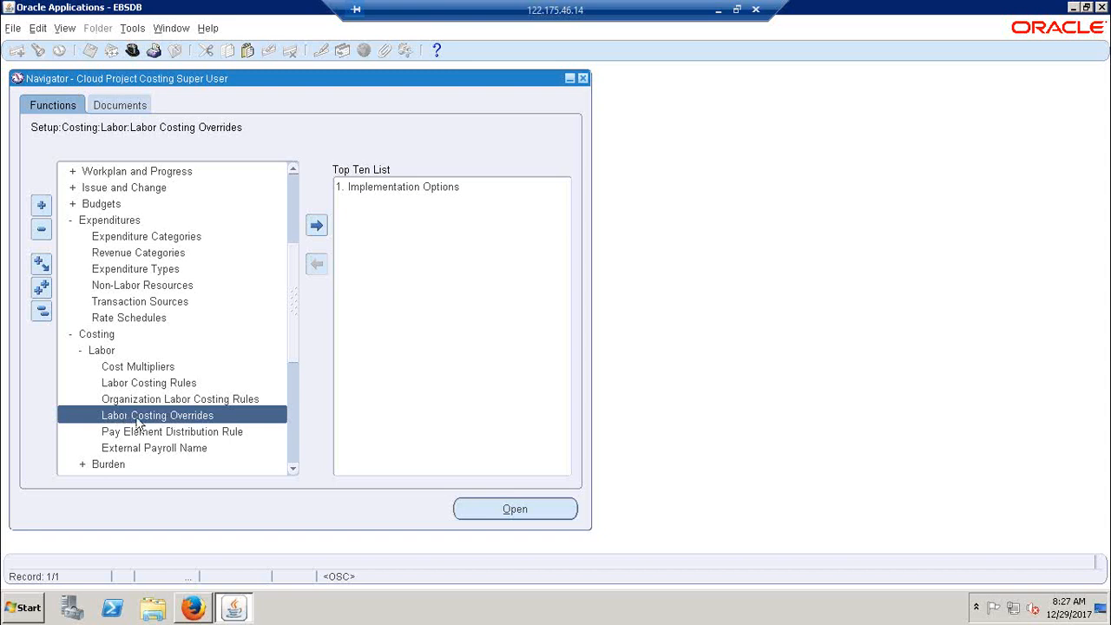
pyautogui.doubleClick(137, 421)
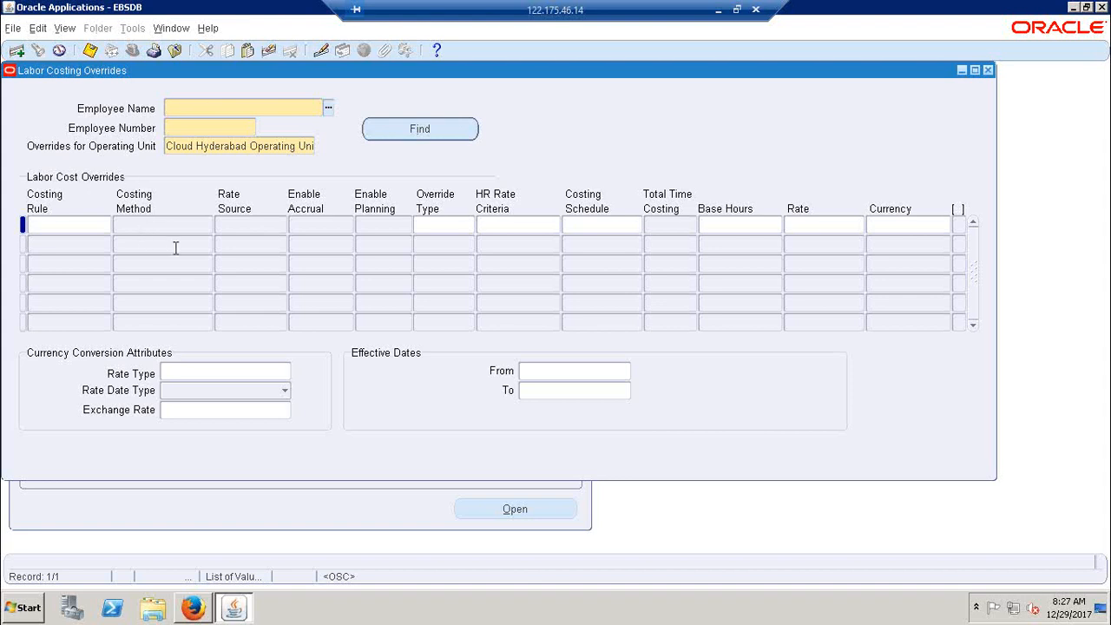
pyautogui.click(987, 71)
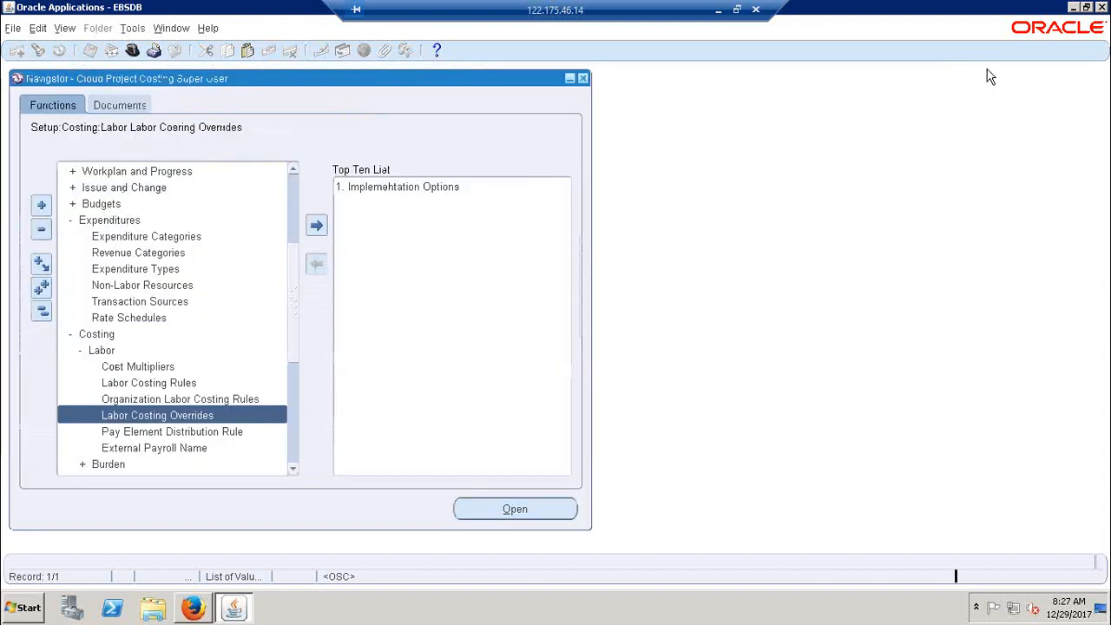
# Open the Organization Labor Costing Rules form and query the records whose operating unit matches Cloud%
pyautogui.doubleClick(158, 400)
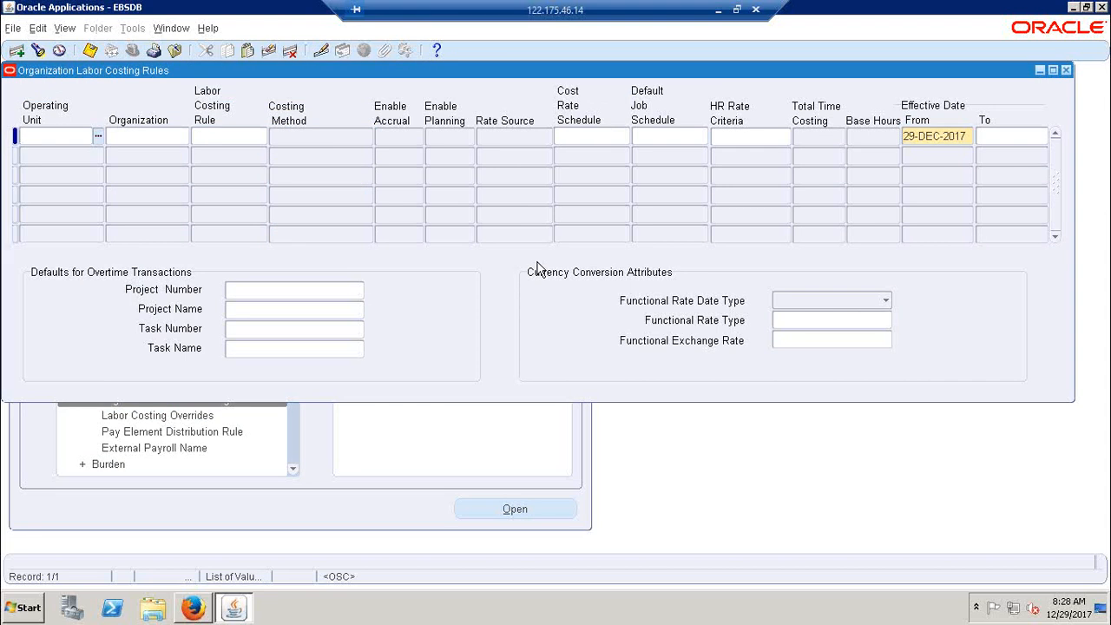
pyautogui.press('F11')
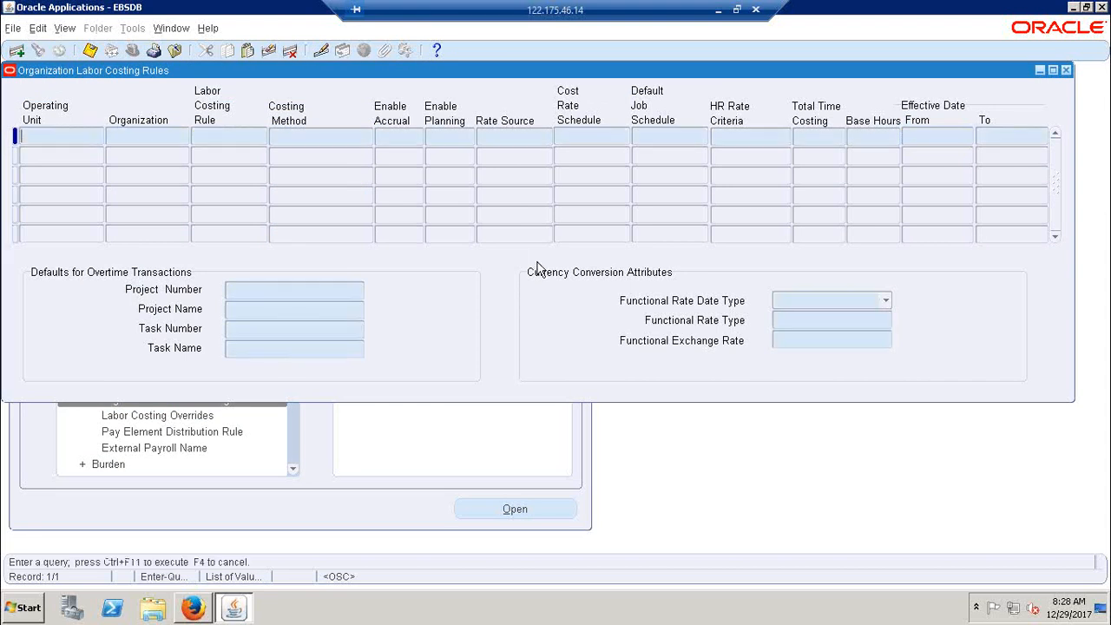
pyautogui.write('Cloud%')
pyautogui.hotkey('ctrl', 'F11')
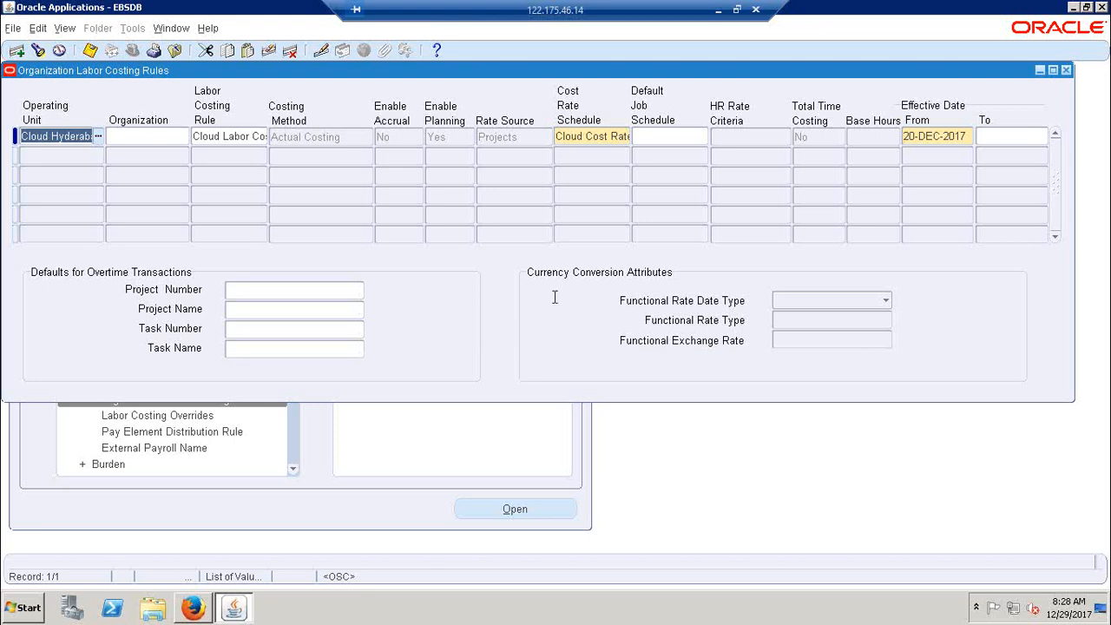
# Examine the full Operating Unit, Labor Costing Rule and Cost Rate Schedule entries in the queried record
pyautogui.click(58, 137)
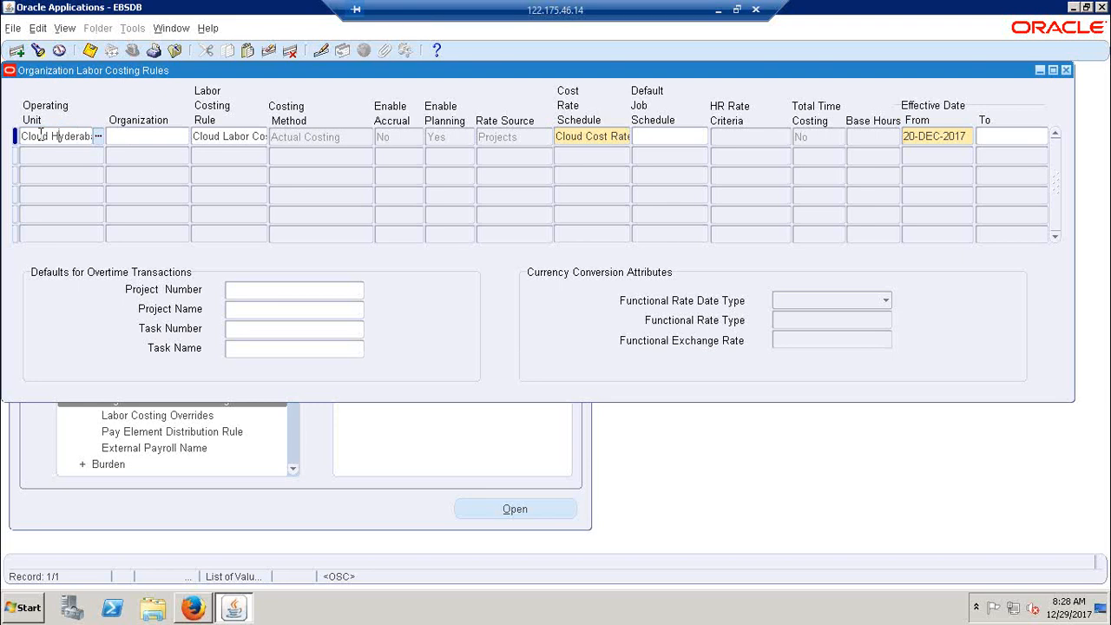
pyautogui.moveTo(26, 137); pyautogui.dragTo(135, 139)
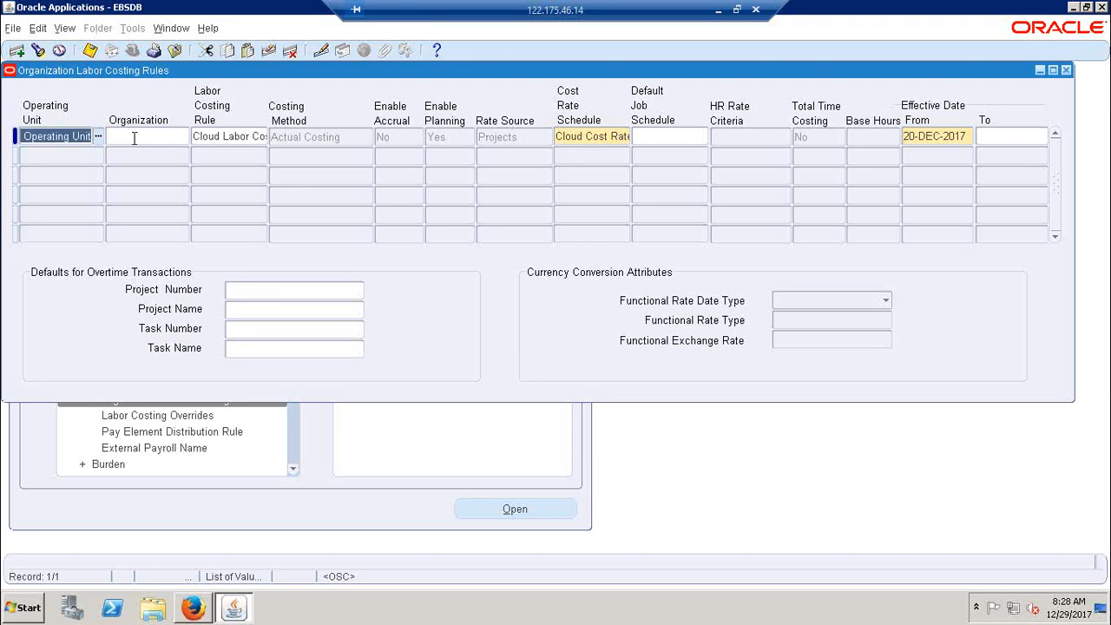
pyautogui.click(213, 136)
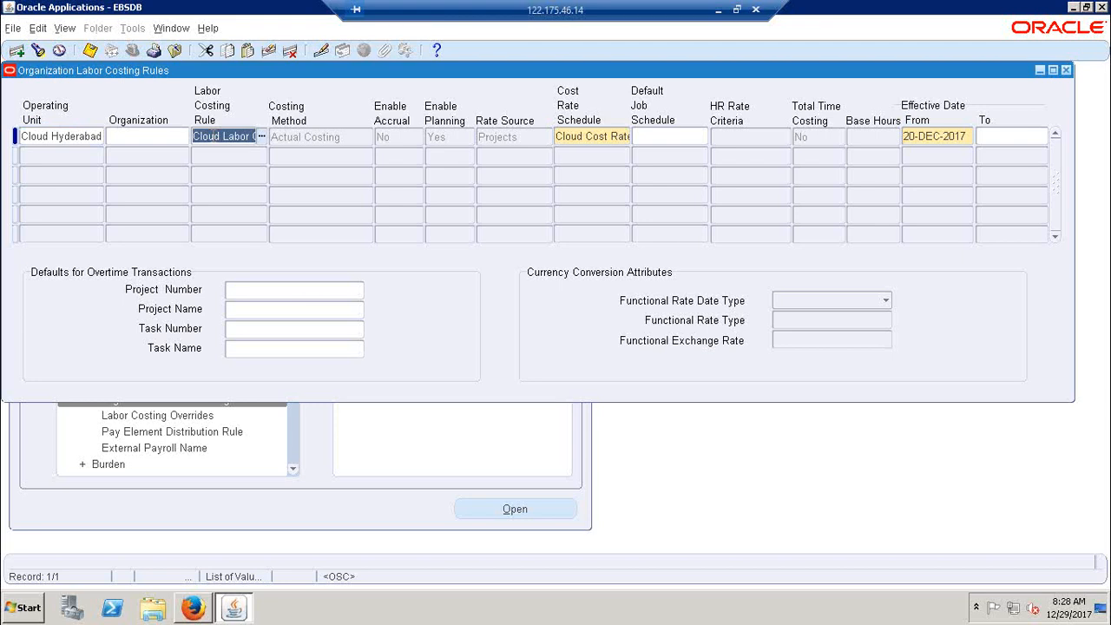
pyautogui.moveTo(212, 136); pyautogui.dragTo(261, 137)
pyautogui.click(229, 138)
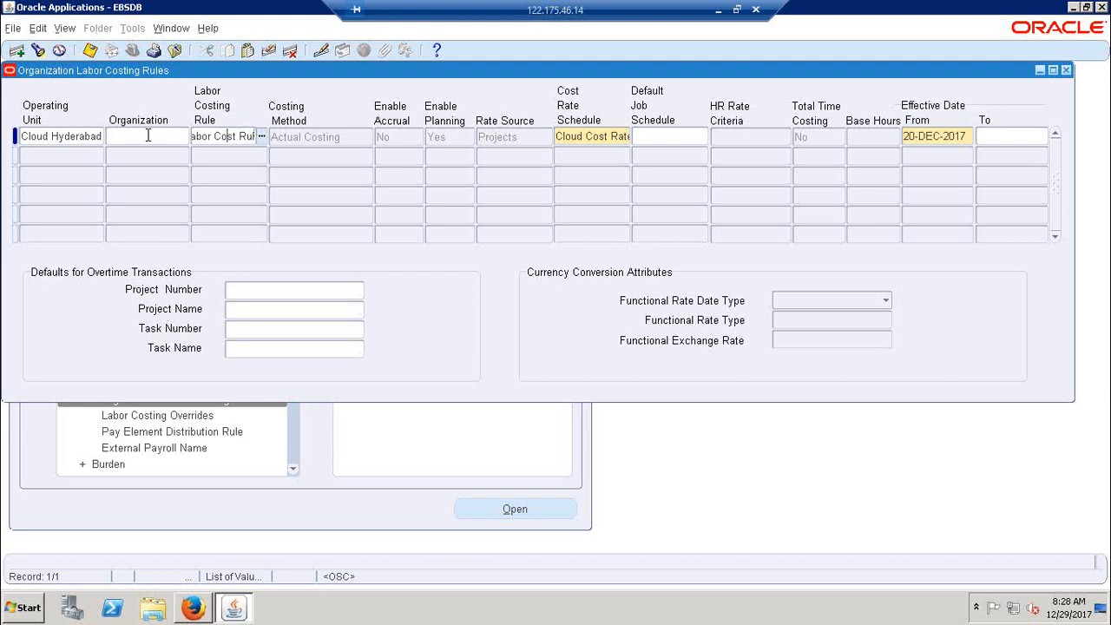
pyautogui.moveTo(197, 136); pyautogui.dragTo(244, 137)
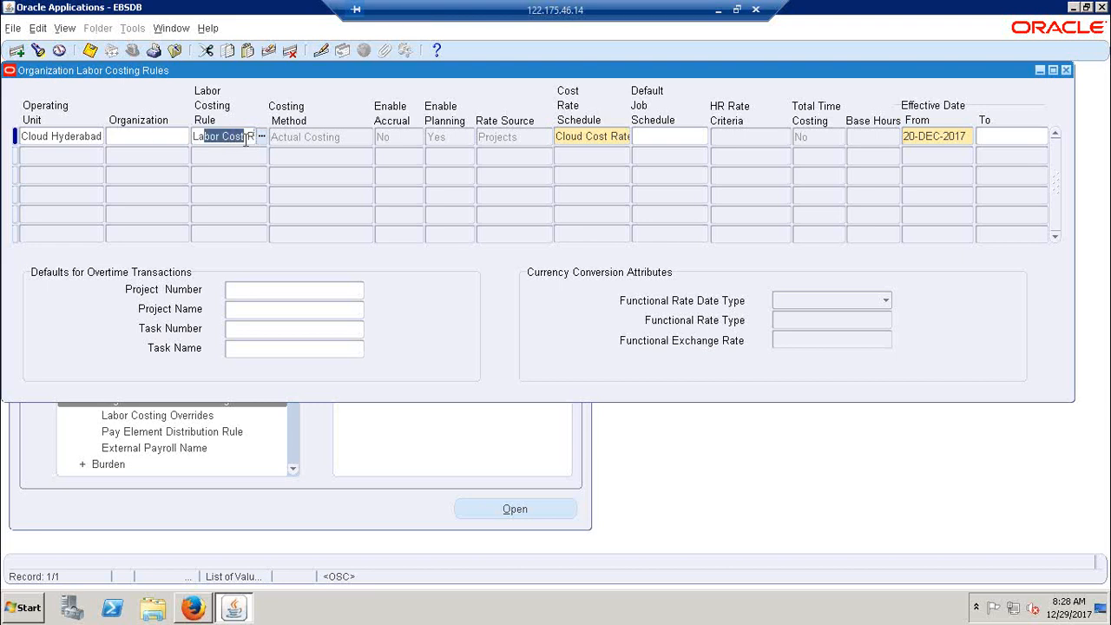
pyautogui.click(597, 137)
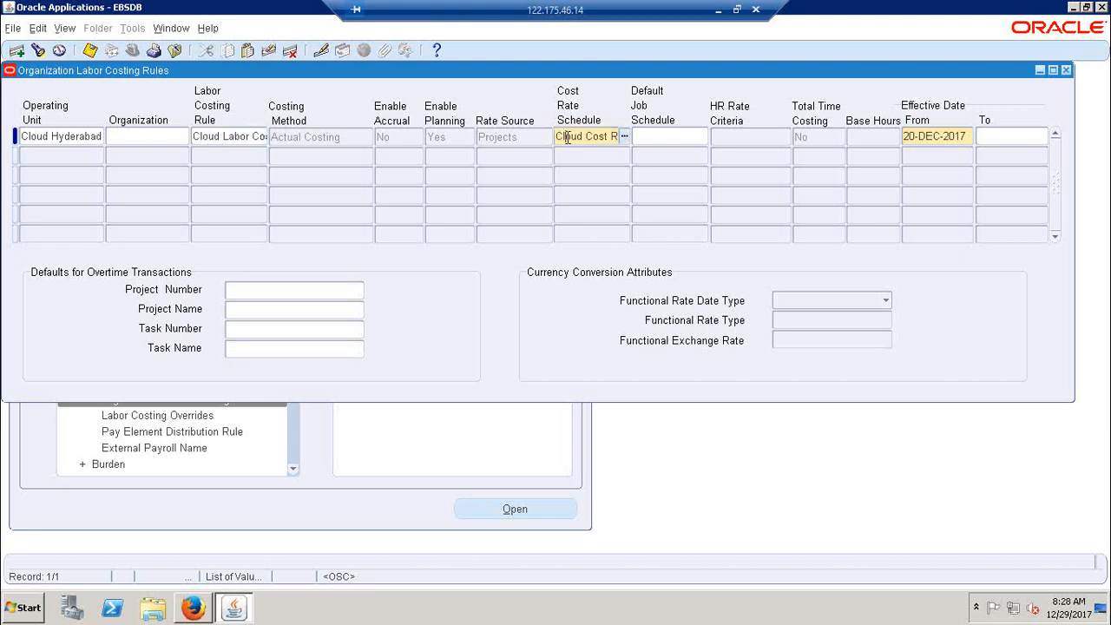
pyautogui.moveTo(560, 137); pyautogui.dragTo(642, 136)
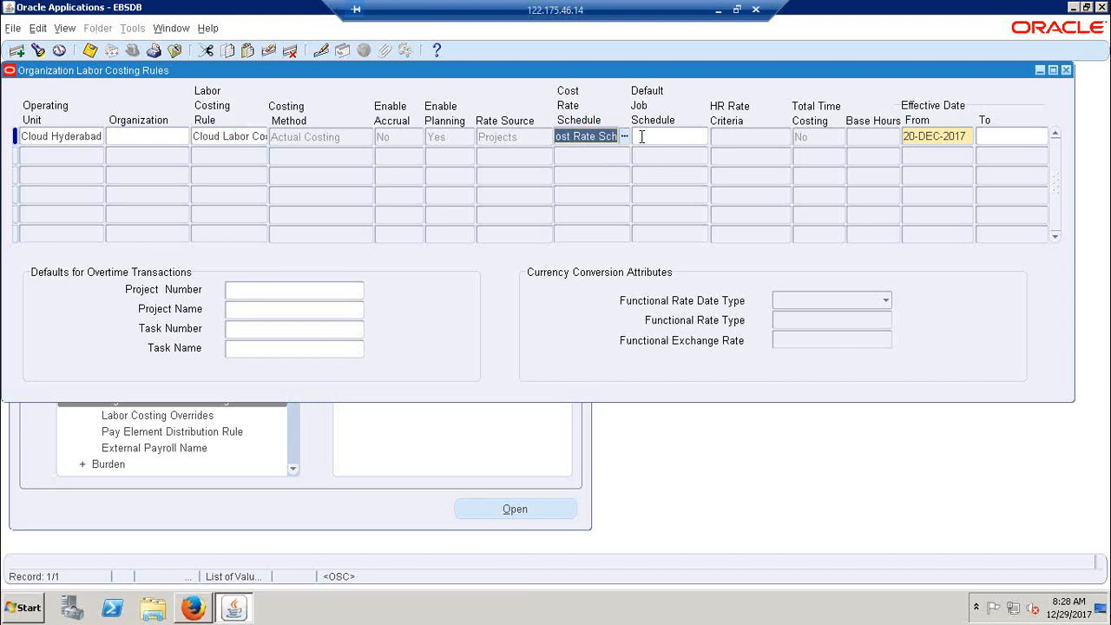
# Switch to the Excel notes and compare the hours, rate and amount in row 218 with the Cloud Cost Rate Sch entry
pyautogui.click(718, 10)
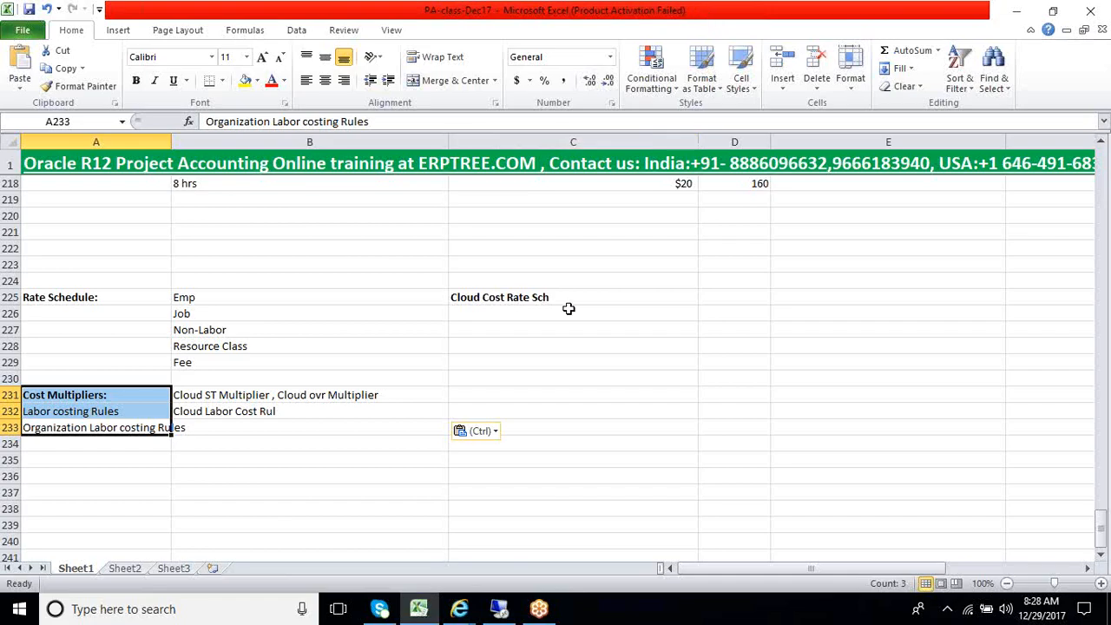
pyautogui.click(530, 299)
pyautogui.scroll(2, 183, 295)
pyautogui.click(225, 281)
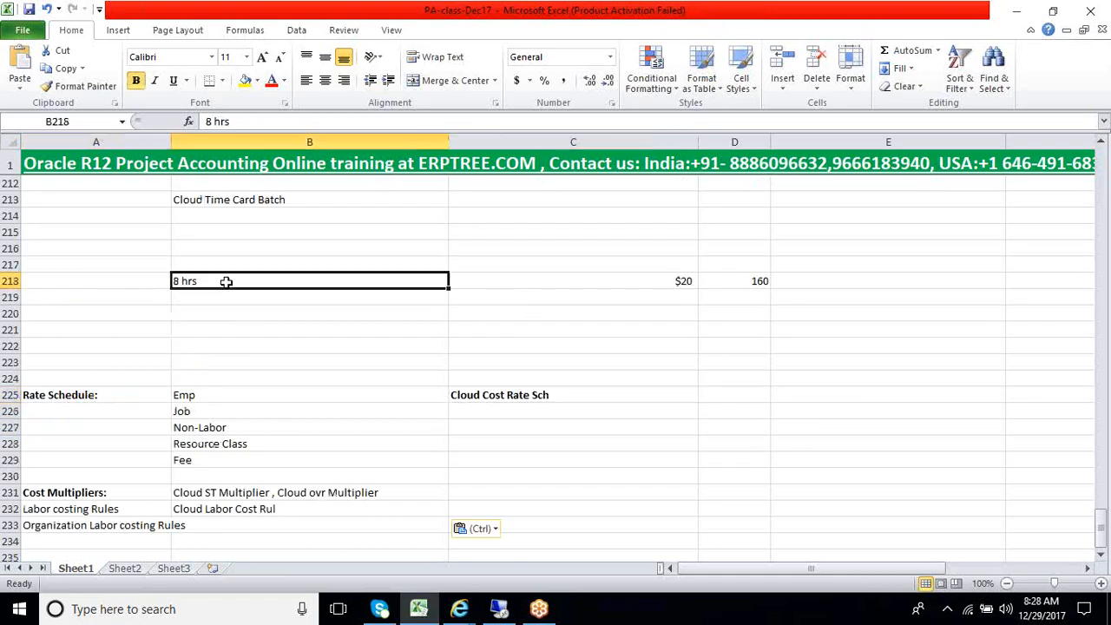
pyautogui.moveTo(226, 281); pyautogui.dragTo(839, 283)
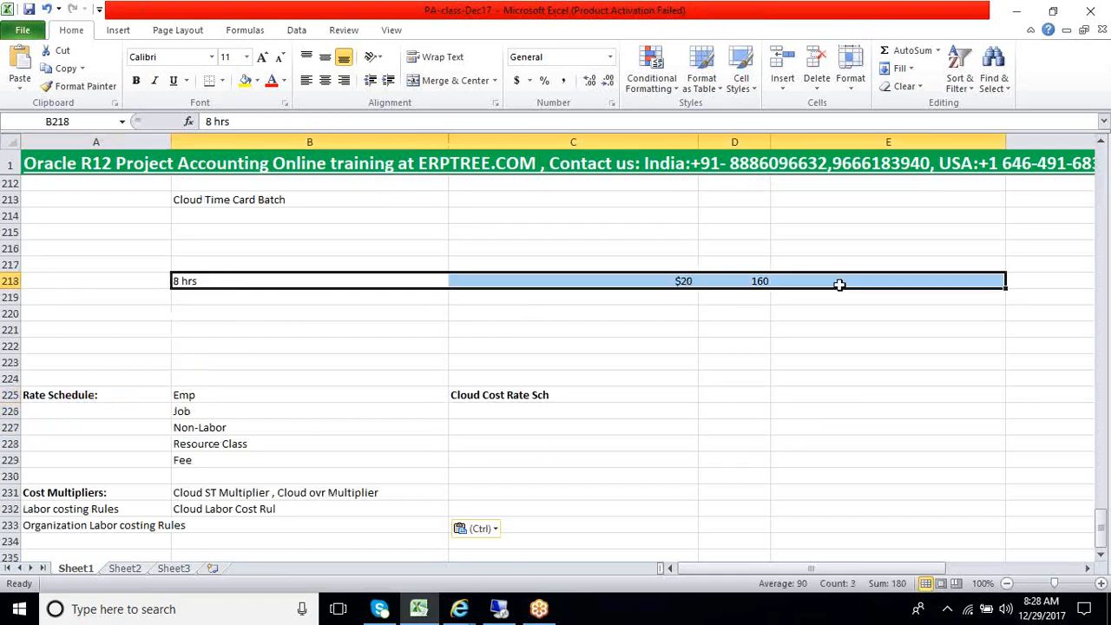
pyautogui.click(200, 281)
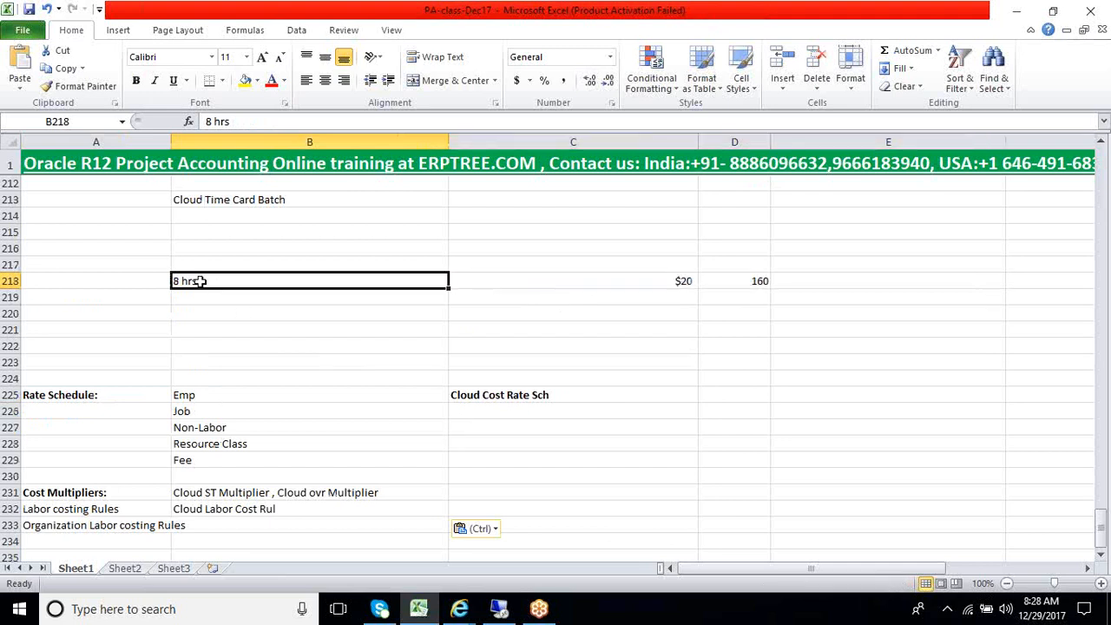
pyautogui.click(665, 283)
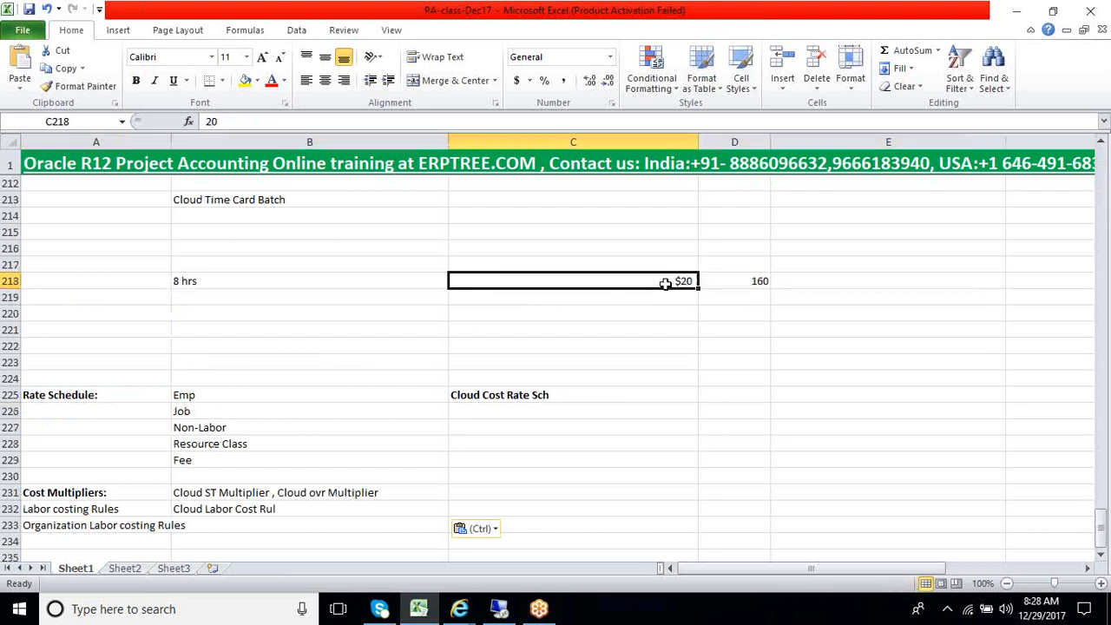
pyautogui.click(525, 394)
pyautogui.click(630, 290)
pyautogui.click(262, 284)
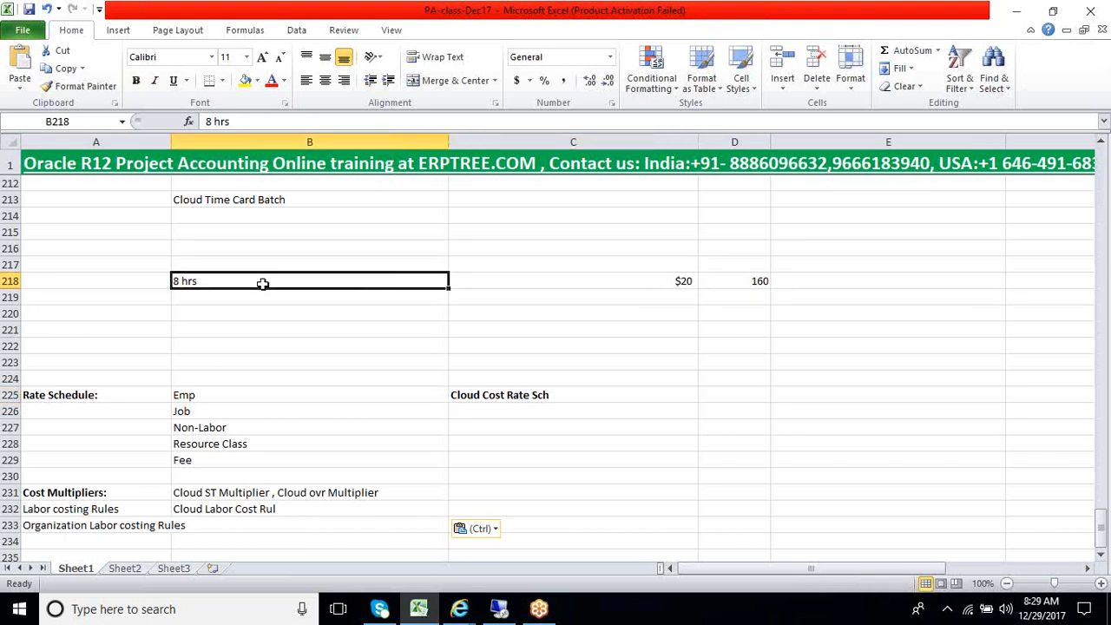
pyautogui.click(524, 395)
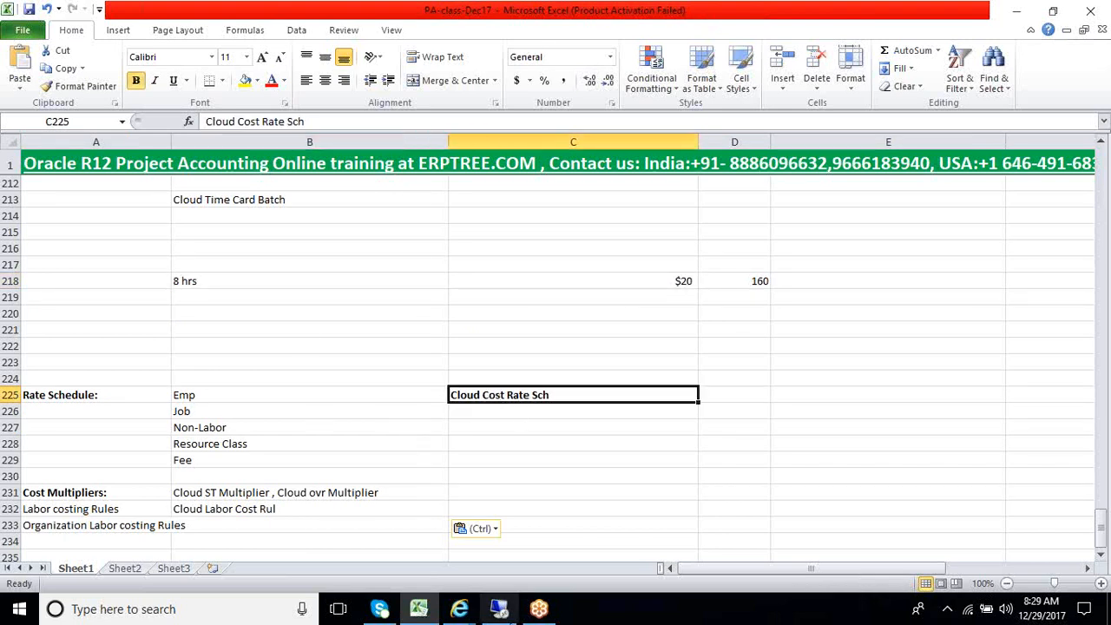
# Check the Labor Costing Rule in Oracle Applications against the calculation in rows 218 to 220 of the Excel notes, and return to Oracle Applications
pyautogui.click(499, 608)
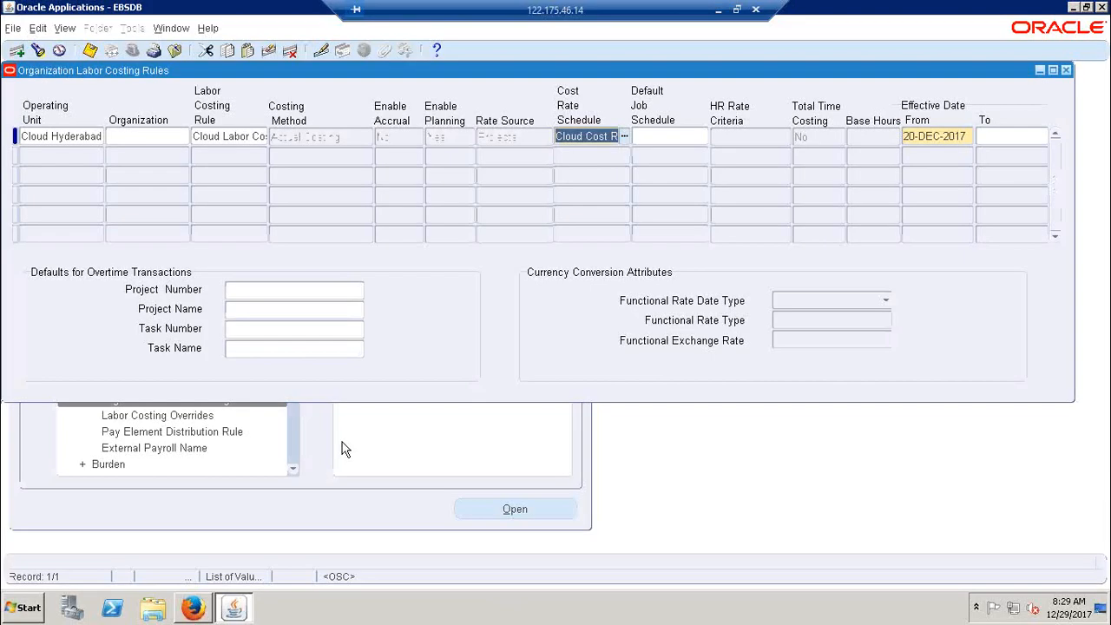
pyautogui.click(224, 139)
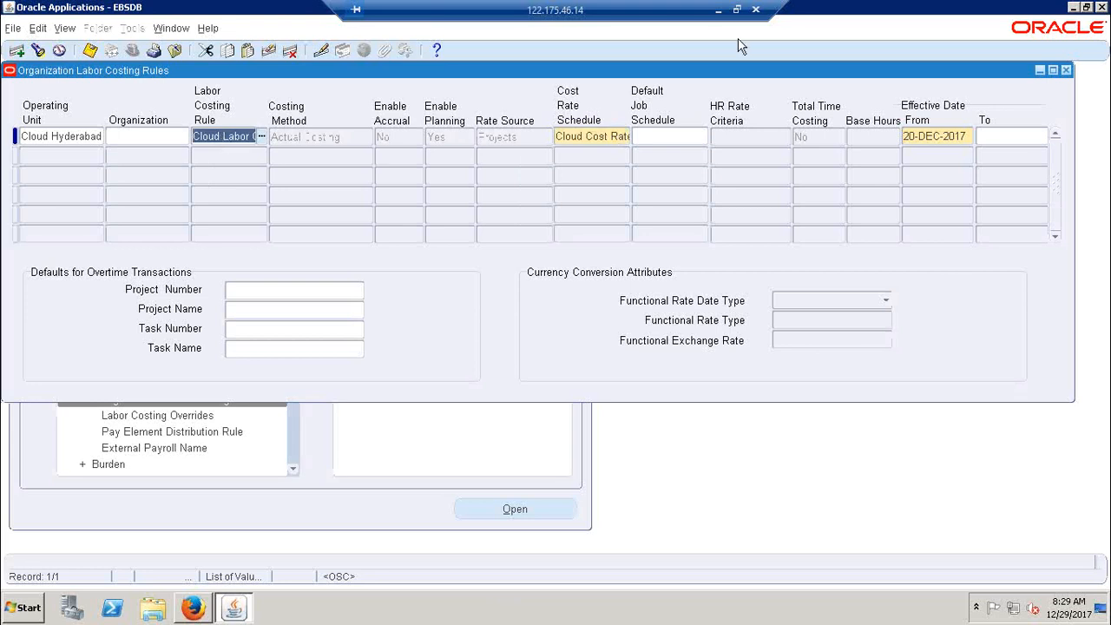
pyautogui.click(718, 9)
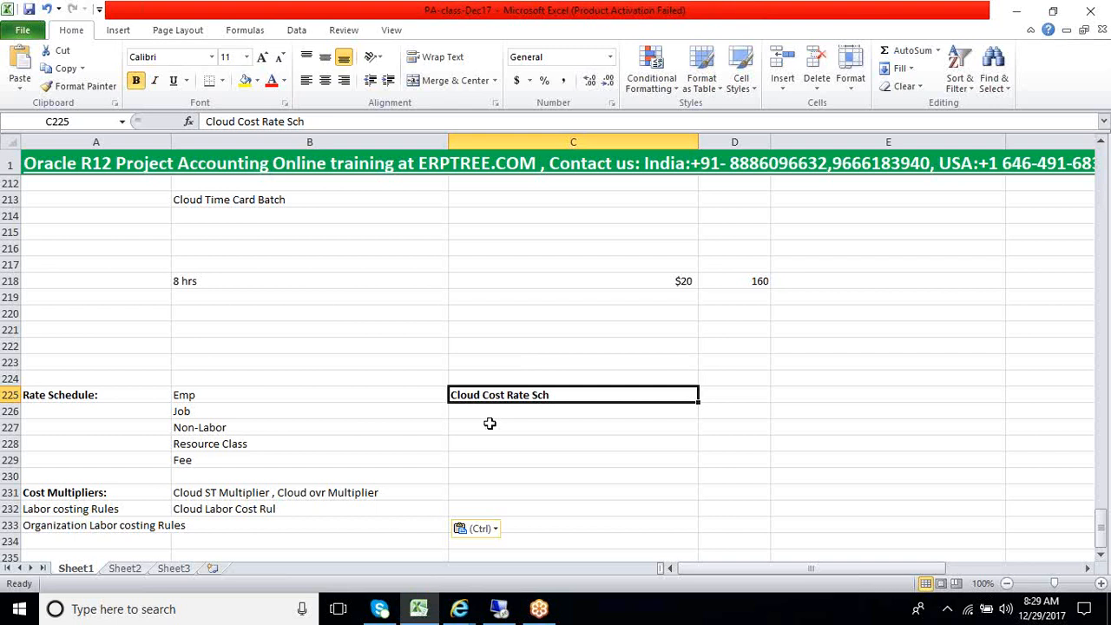
pyautogui.click(238, 301)
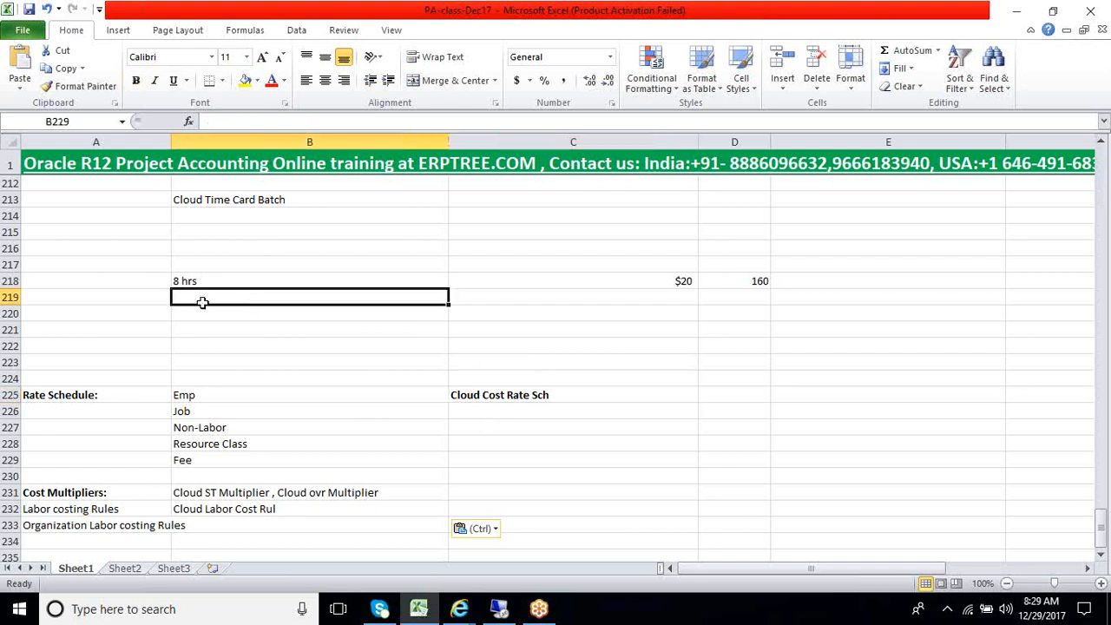
pyautogui.click(590, 299)
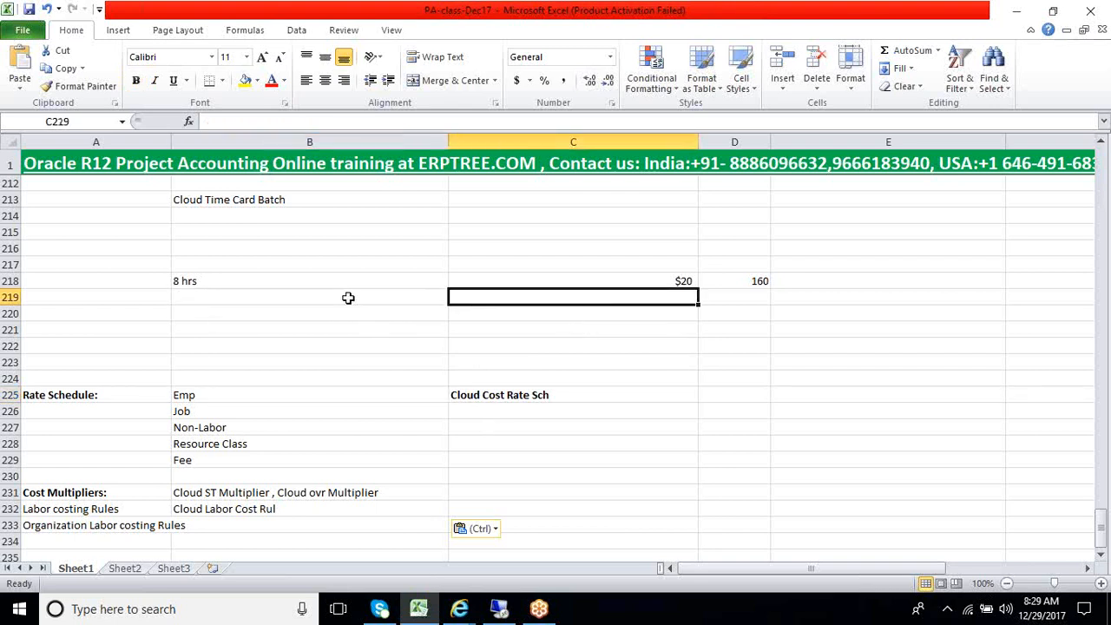
pyautogui.moveTo(275, 280); pyautogui.dragTo(735, 317)
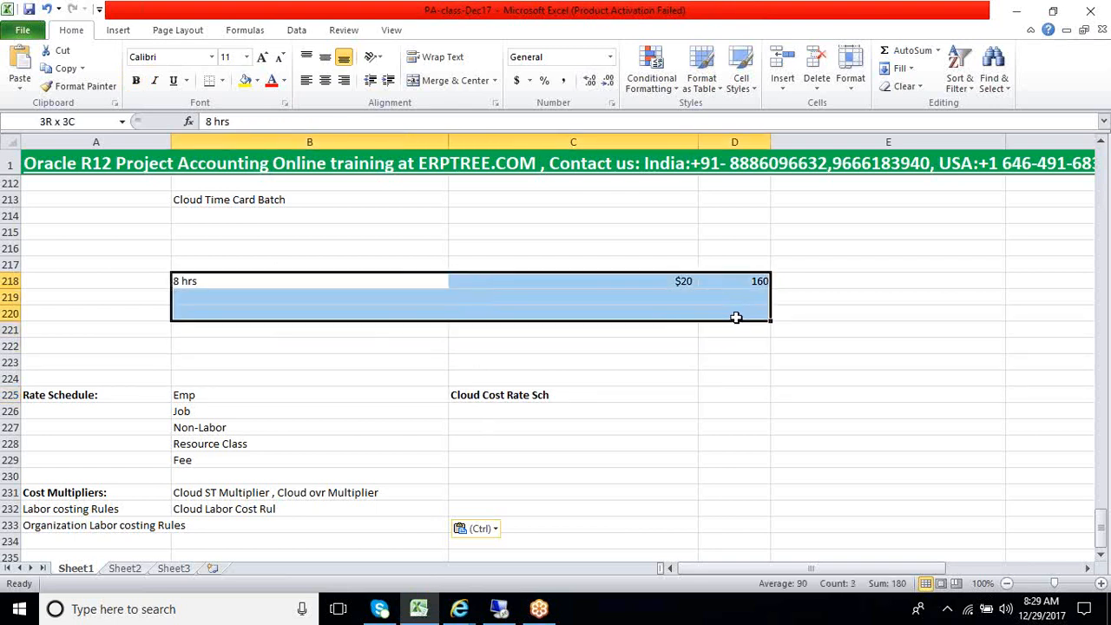
pyautogui.click(499, 609)
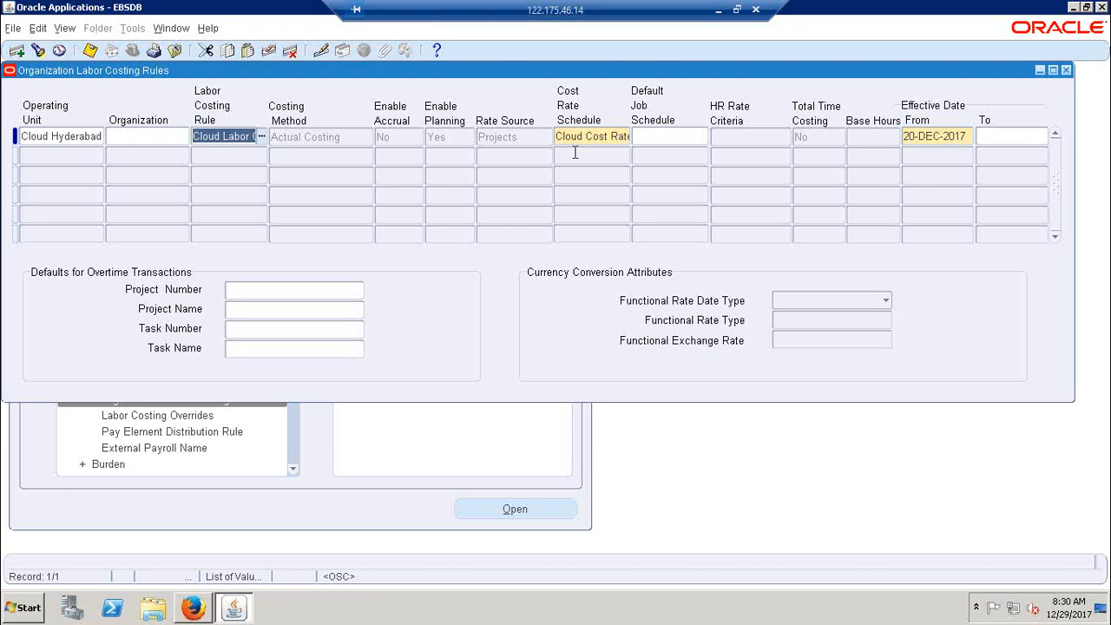
# Check the Cost Rate Schedule entry and the available Default Job Schedule choices for the queried record, leaving the list without choosing a value
pyautogui.click(643, 136)
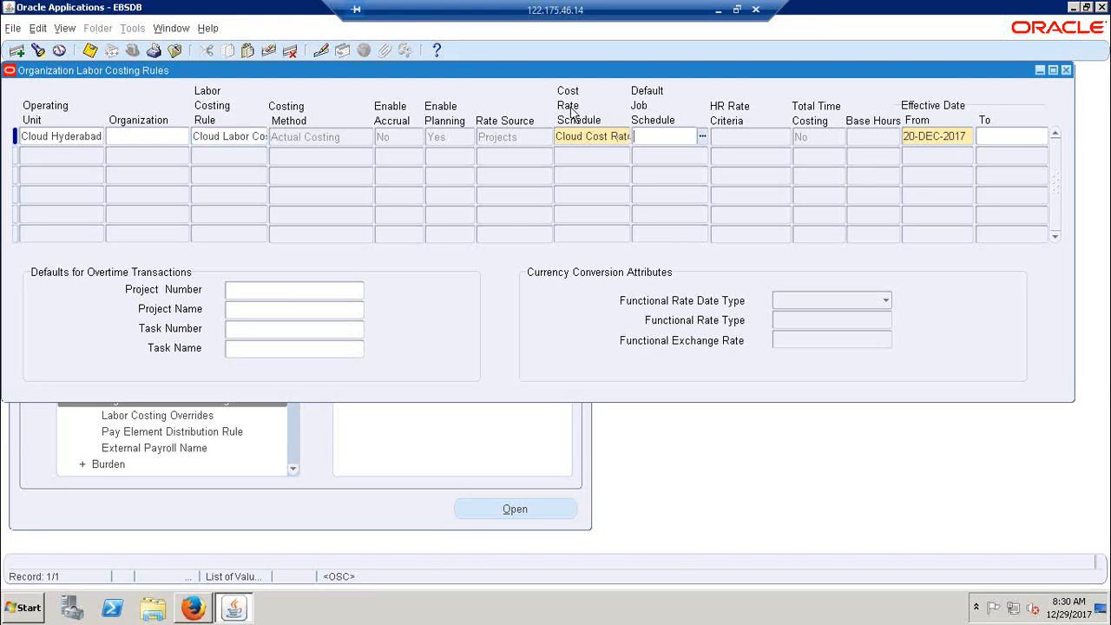
pyautogui.click(572, 139)
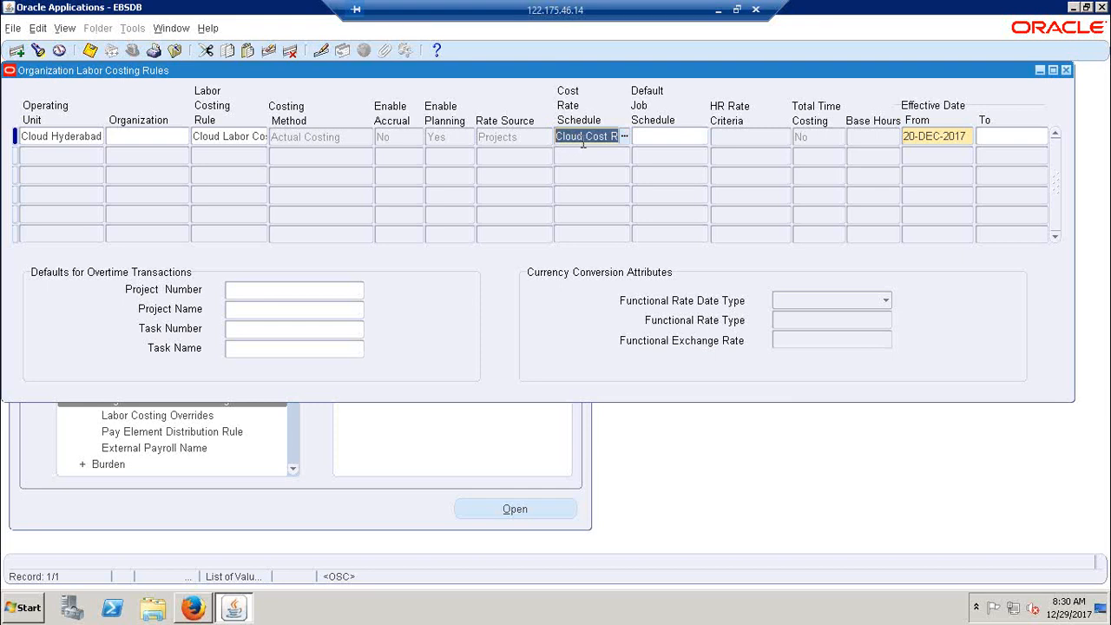
pyautogui.click(653, 137)
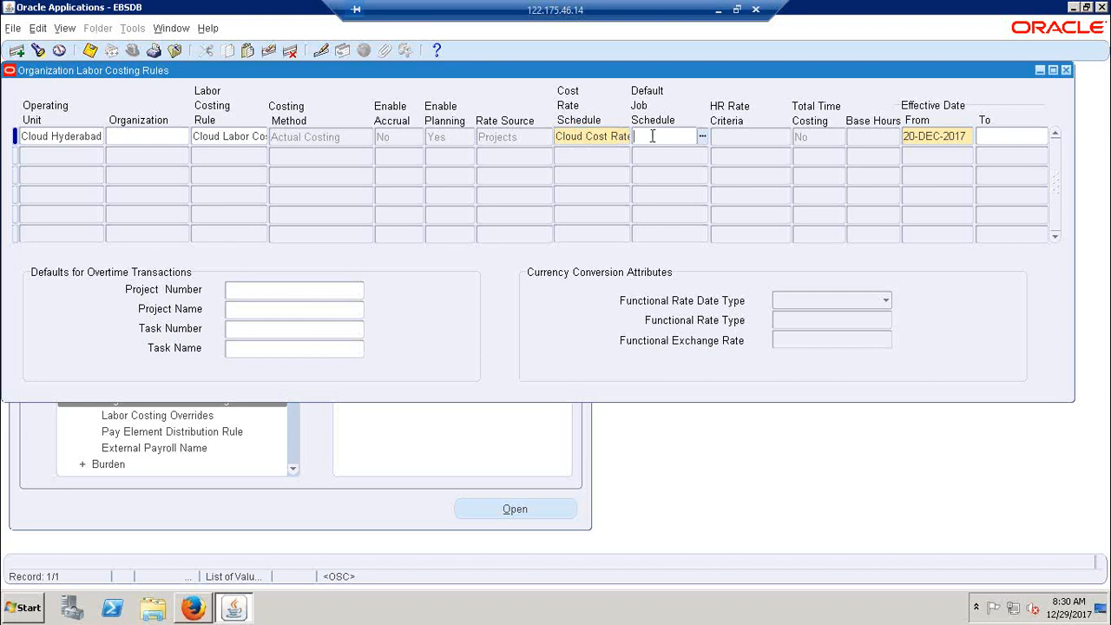
pyautogui.click(703, 136)
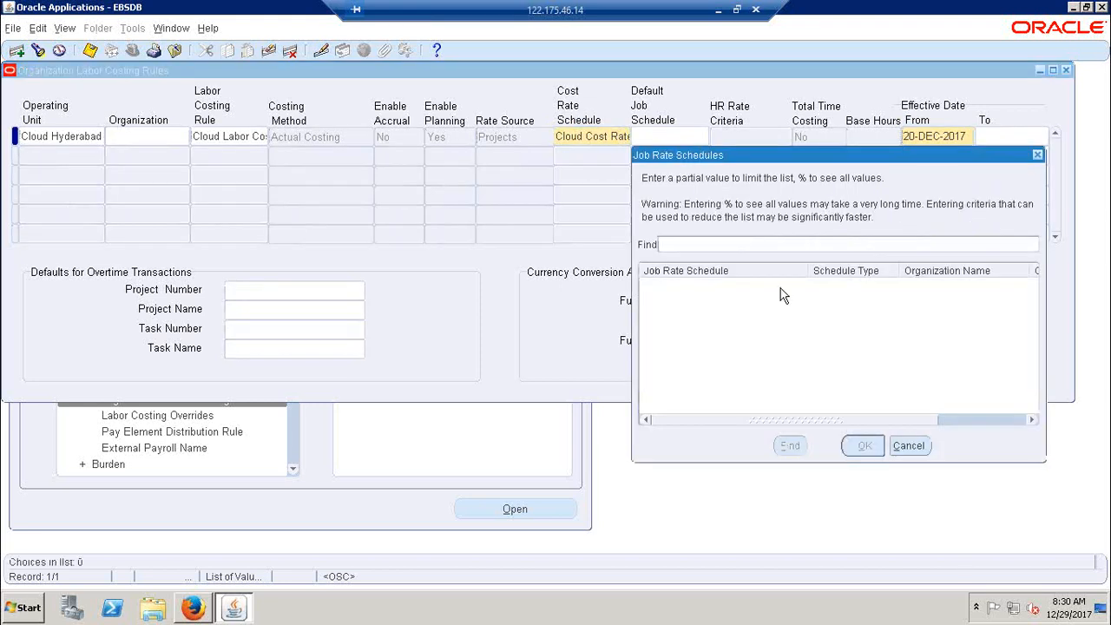
pyautogui.click(905, 445)
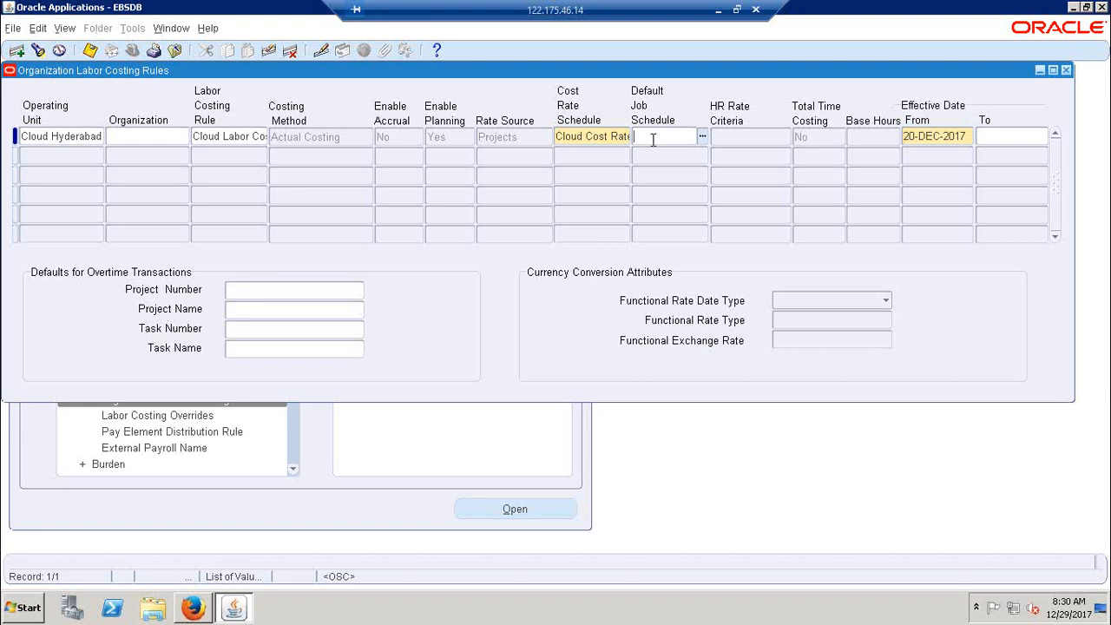
# Switch to the Excel notes, compare the Job schedule type in row 226 with the labor calculation in row 218, and return to Oracle Applications
pyautogui.click(718, 10)
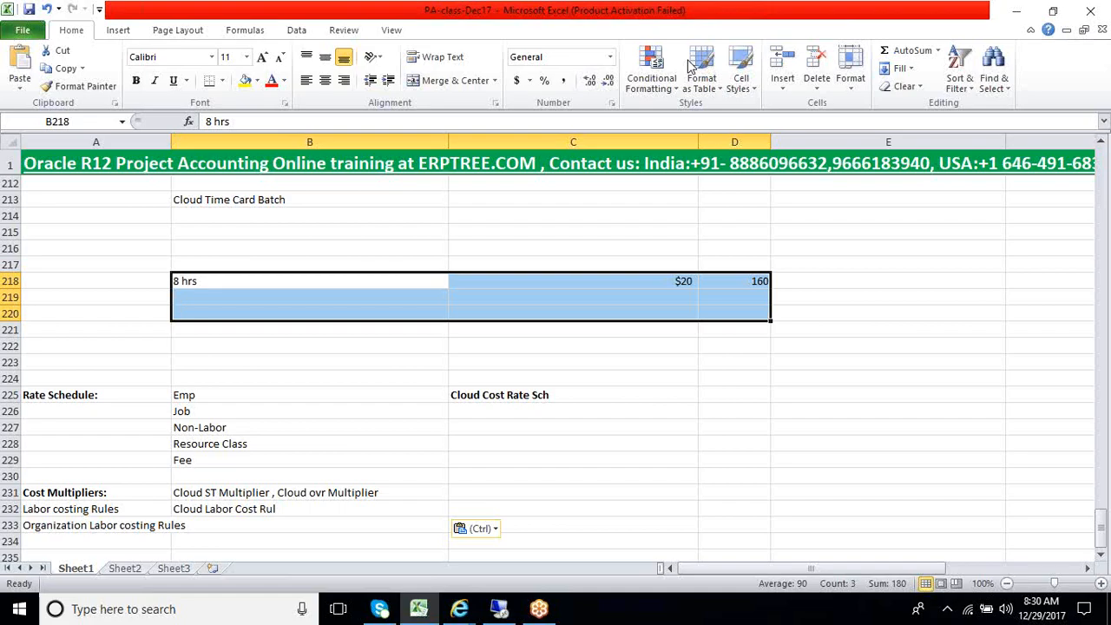
pyautogui.click(195, 414)
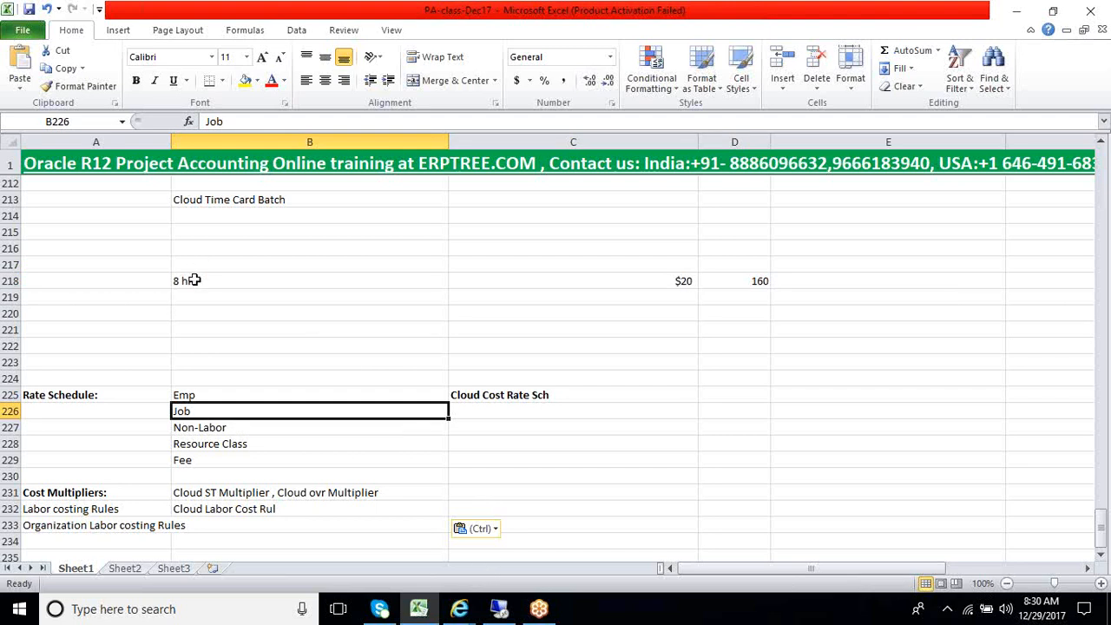
pyautogui.moveTo(195, 280); pyautogui.dragTo(831, 303)
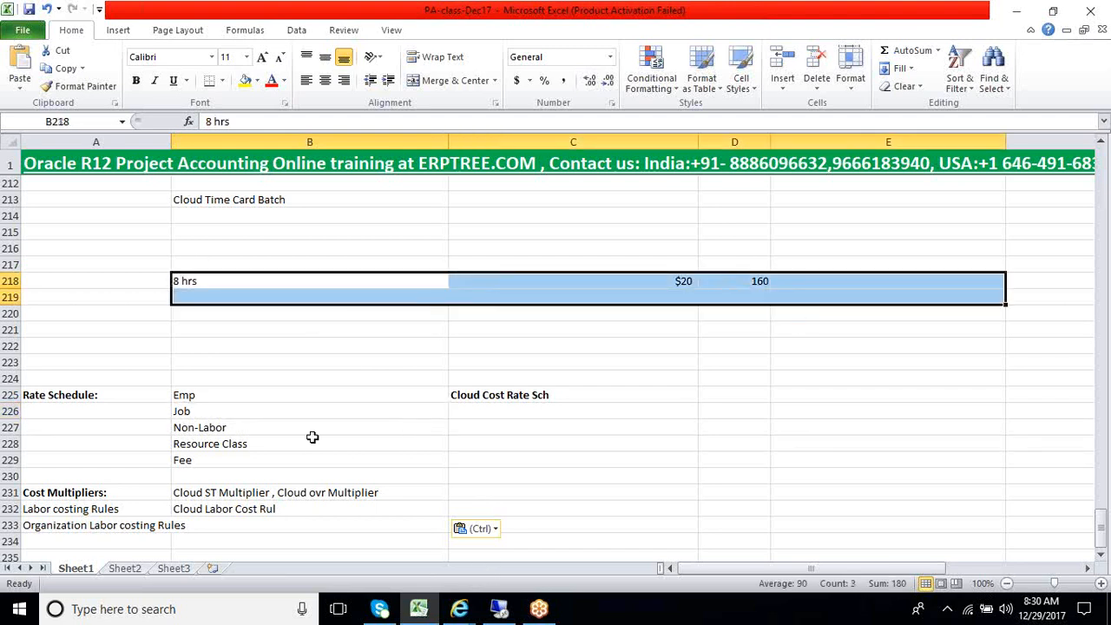
pyautogui.click(186, 414)
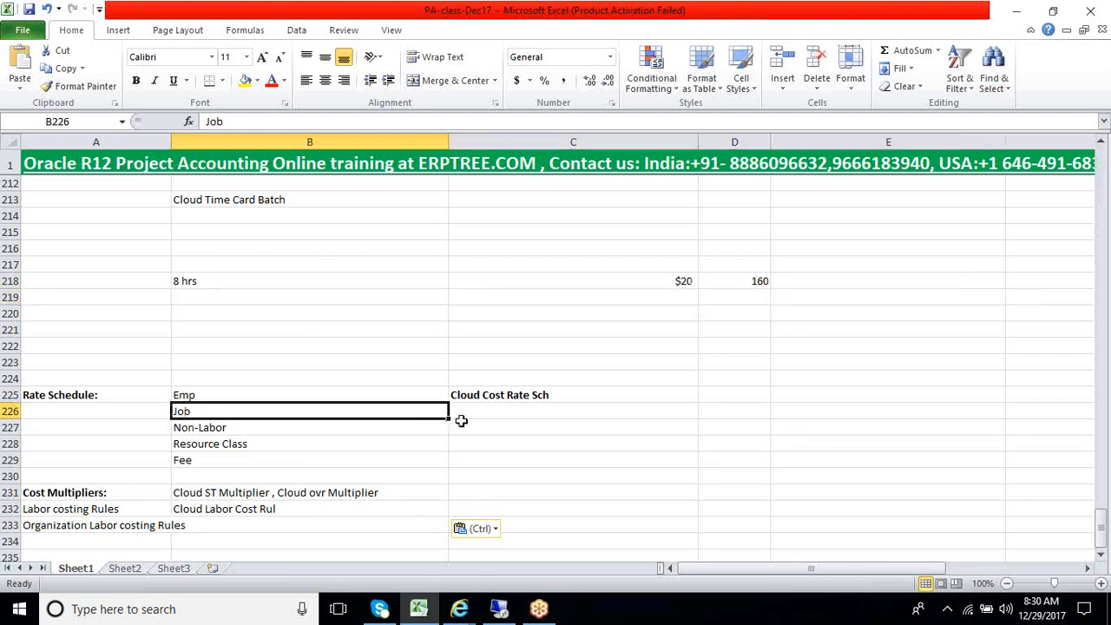
pyautogui.click(463, 415)
pyautogui.click(500, 610)
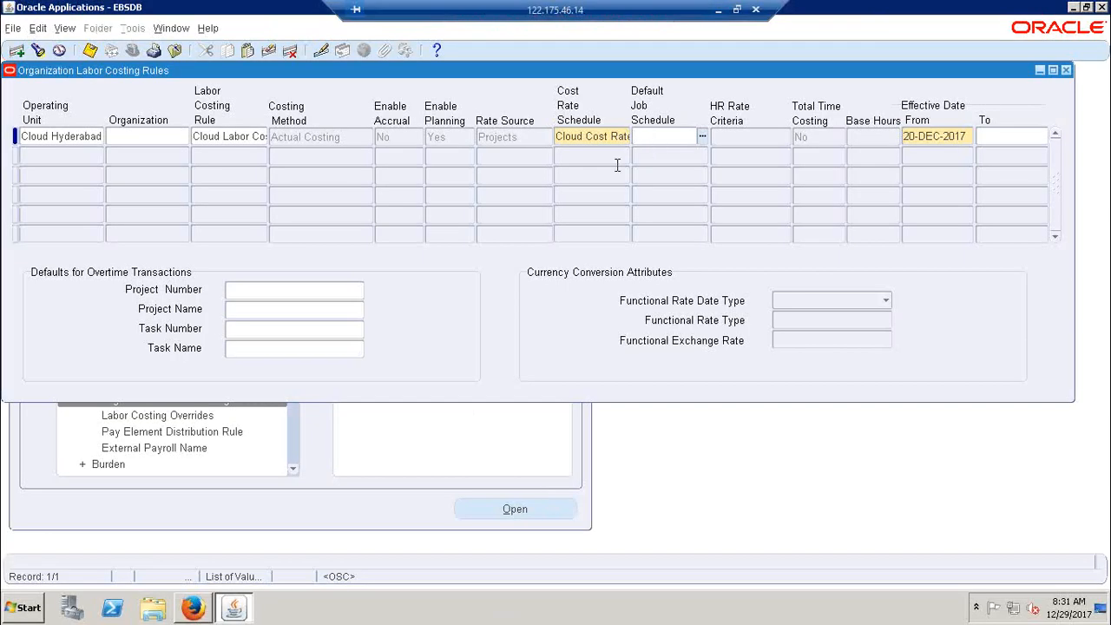
# Examine the full Cost Rate Schedule entry, then close and reopen the Organization Labor Costing Rules form
pyautogui.hotkey('shift', 'Tab')
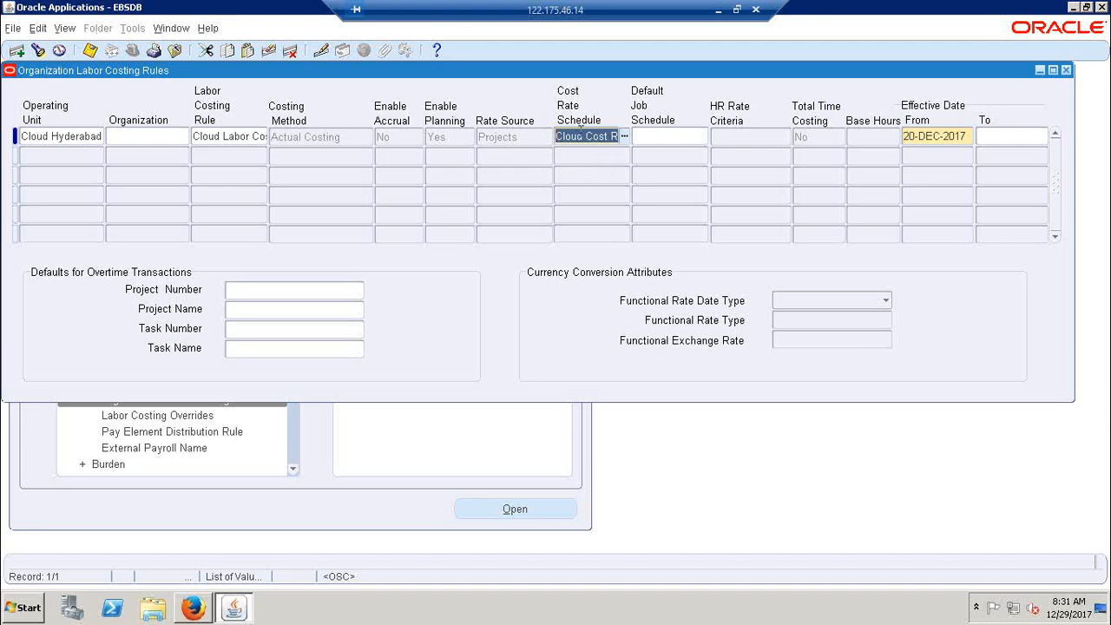
pyautogui.click(580, 136)
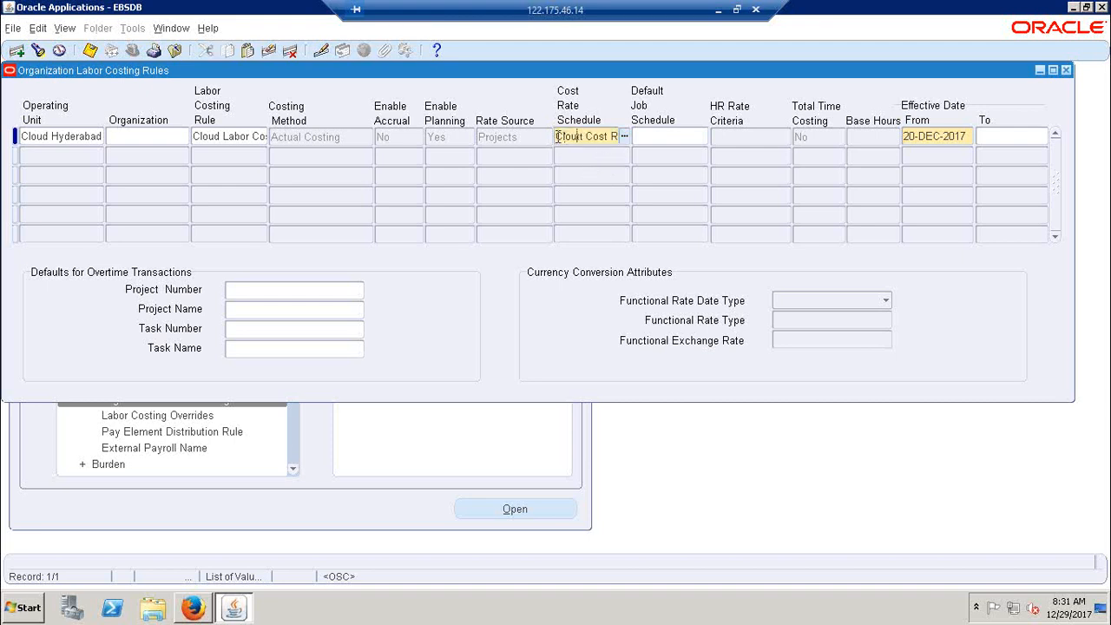
pyautogui.moveTo(555, 136); pyautogui.dragTo(623, 136)
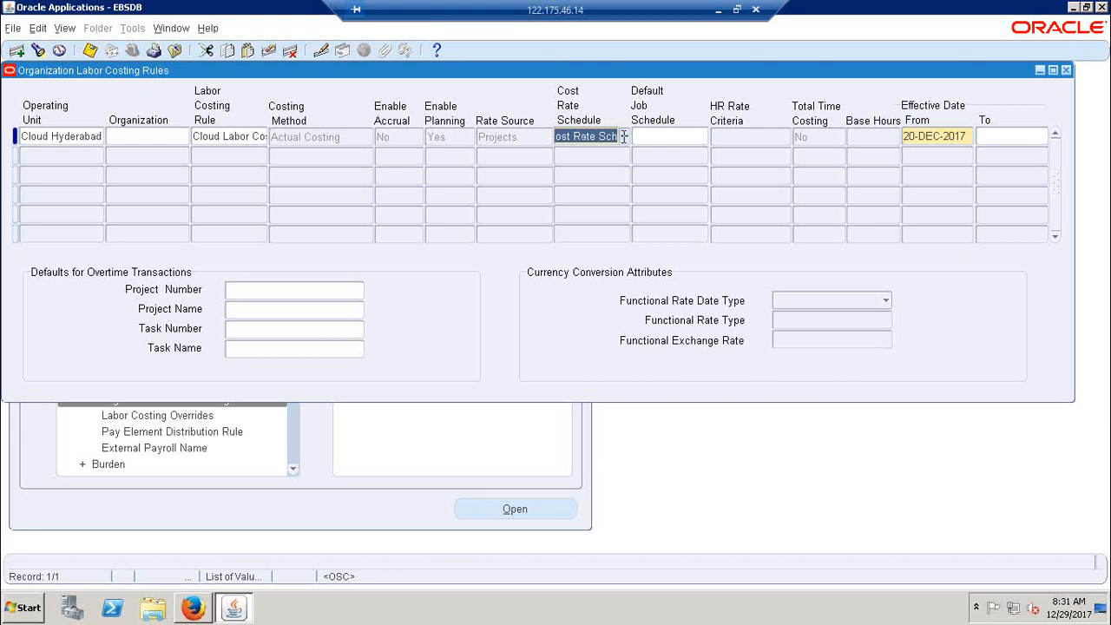
pyautogui.press('Tab')
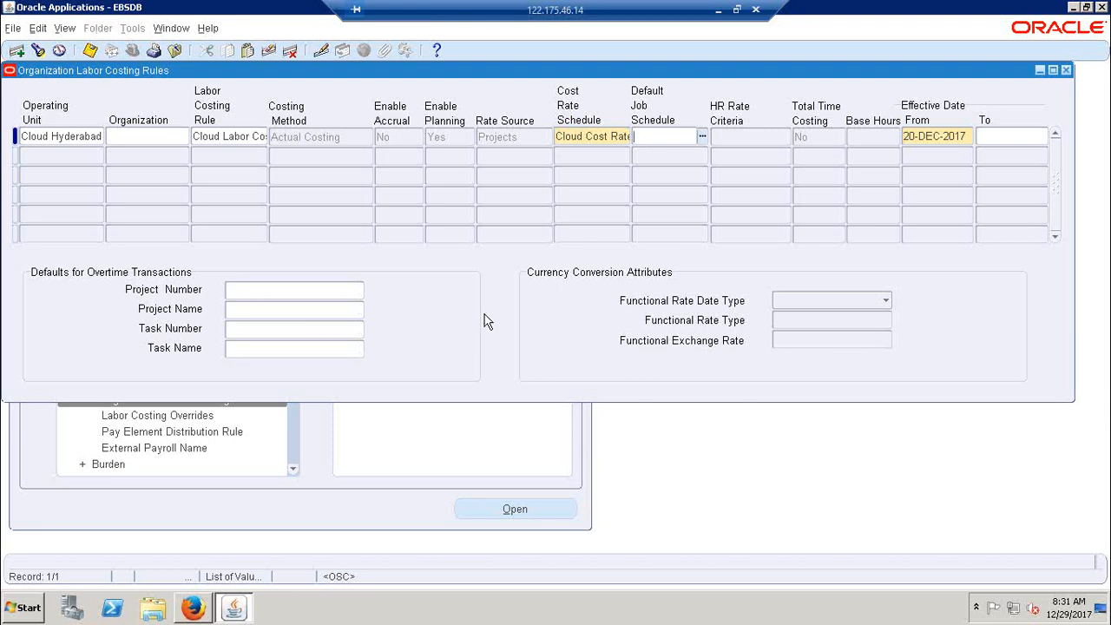
pyautogui.click(1066, 70)
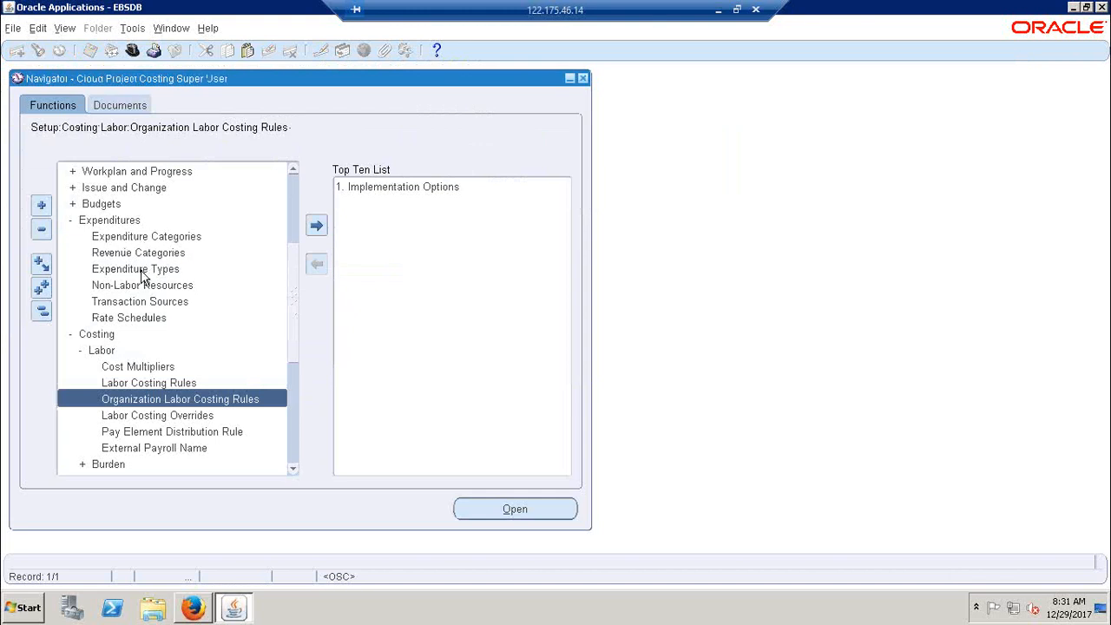
pyautogui.doubleClick(178, 399)
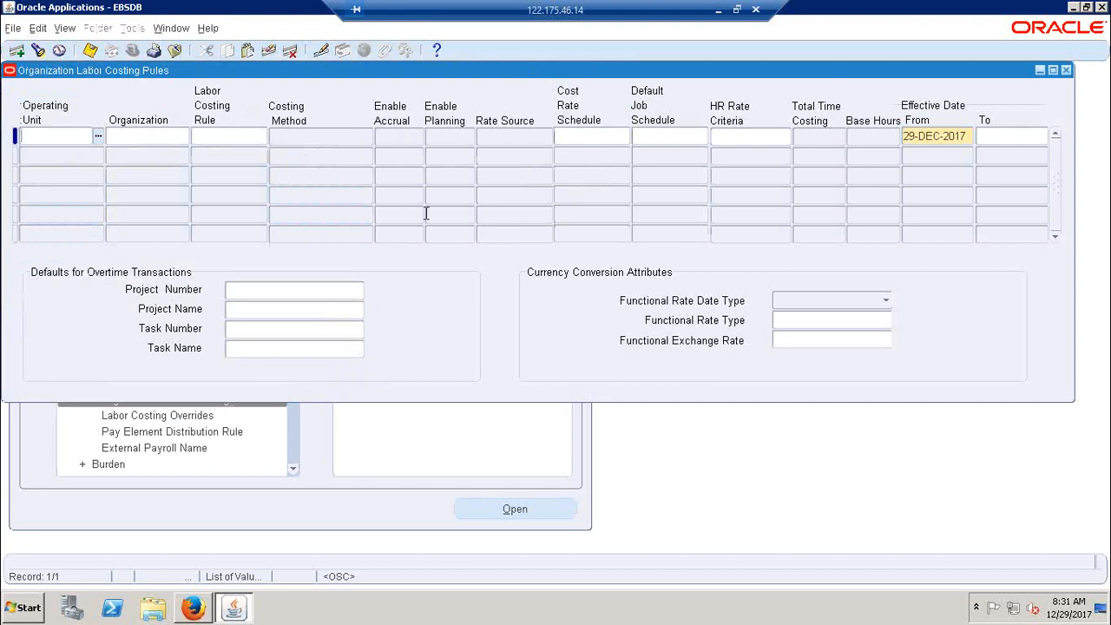
# Switch to the Excel notes, review the rate schedule types from Emp to Fee in rows 225 to 229, and return to Oracle Applications
pyautogui.click(720, 10)
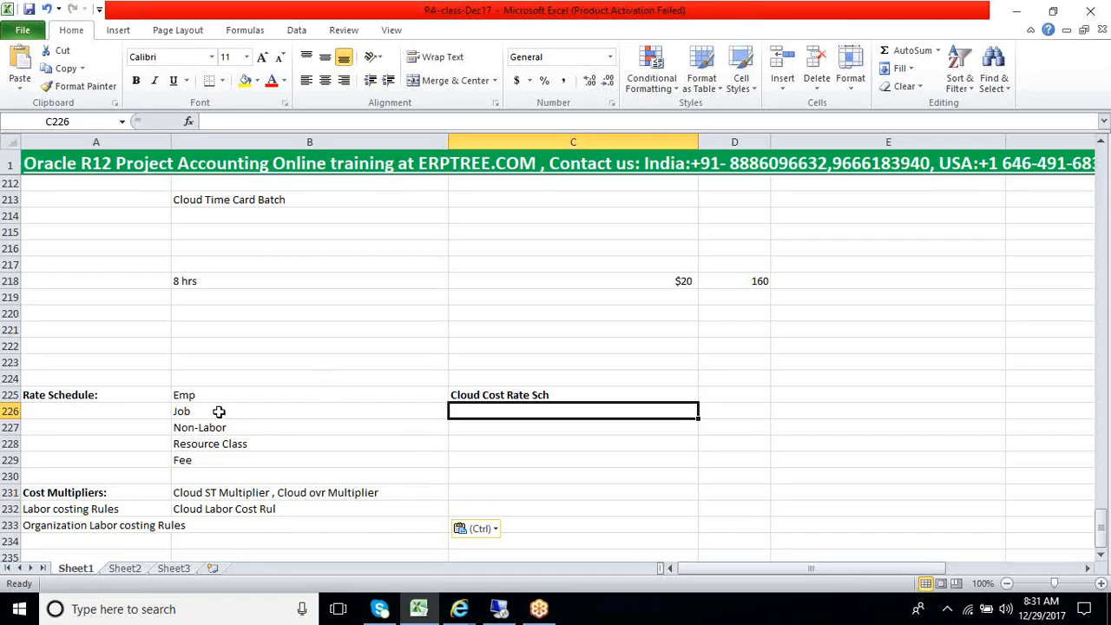
pyautogui.moveTo(211, 395); pyautogui.dragTo(199, 460)
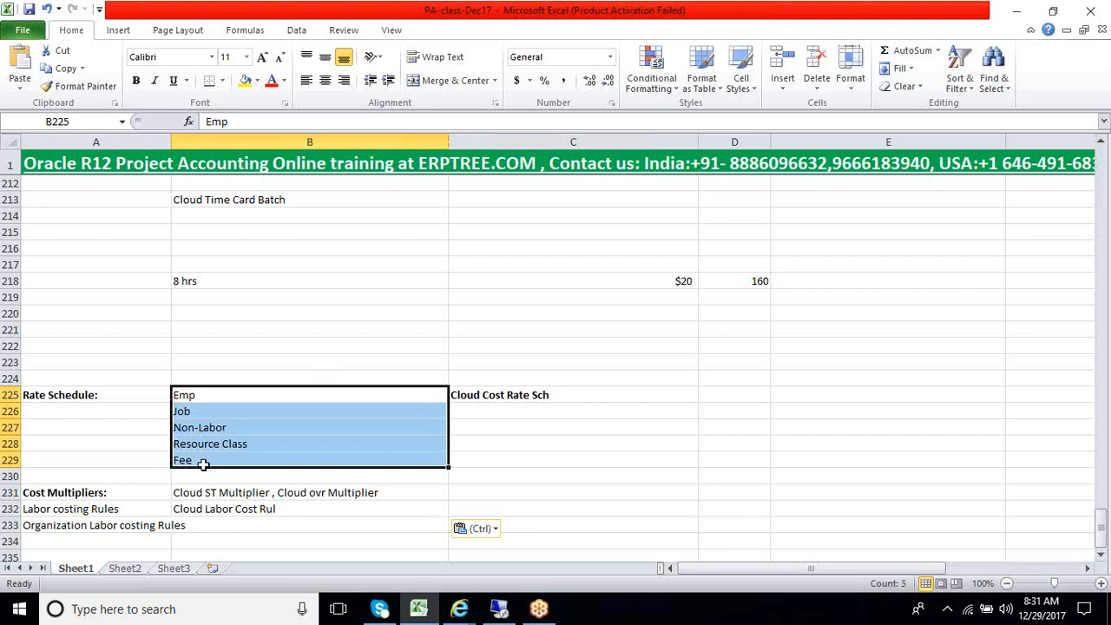
pyautogui.click(206, 427)
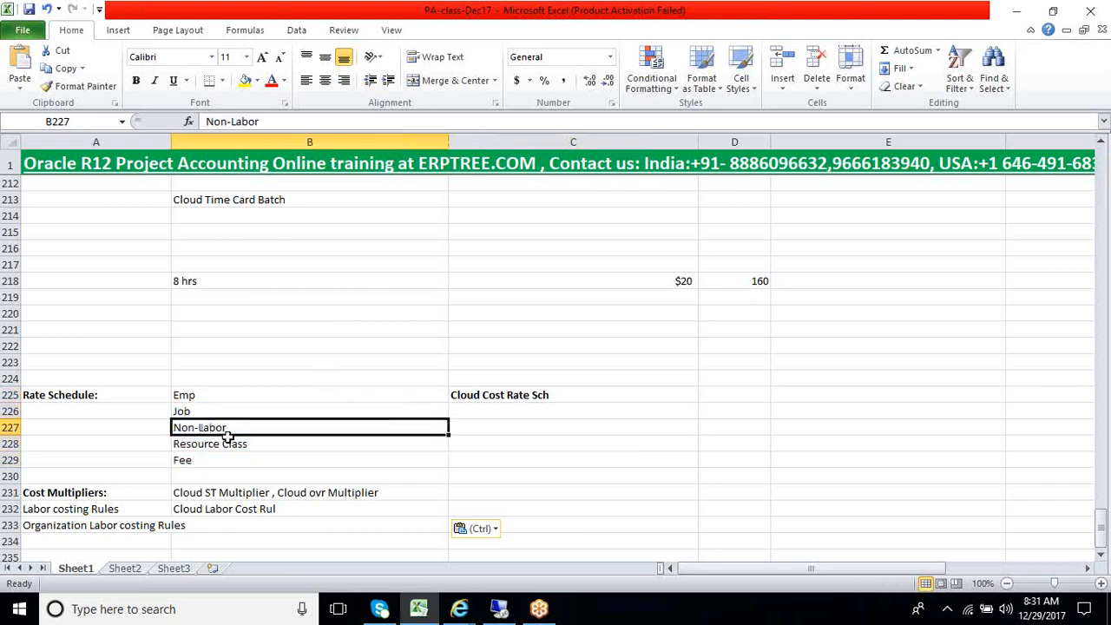
pyautogui.click(213, 446)
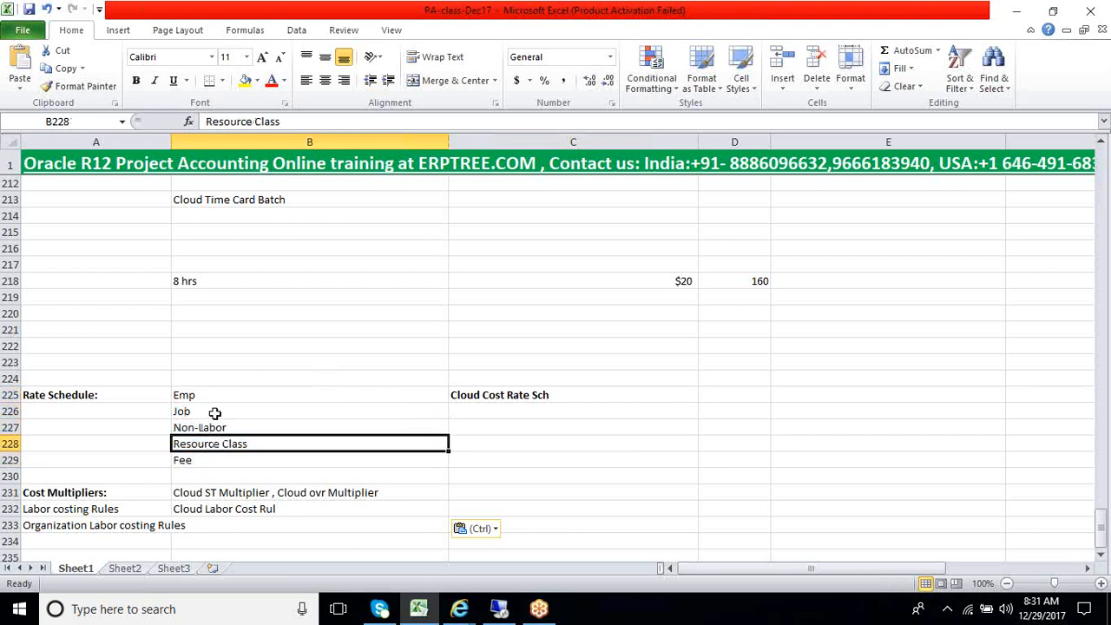
pyautogui.moveTo(215, 399); pyautogui.dragTo(222, 447)
pyautogui.click(500, 608)
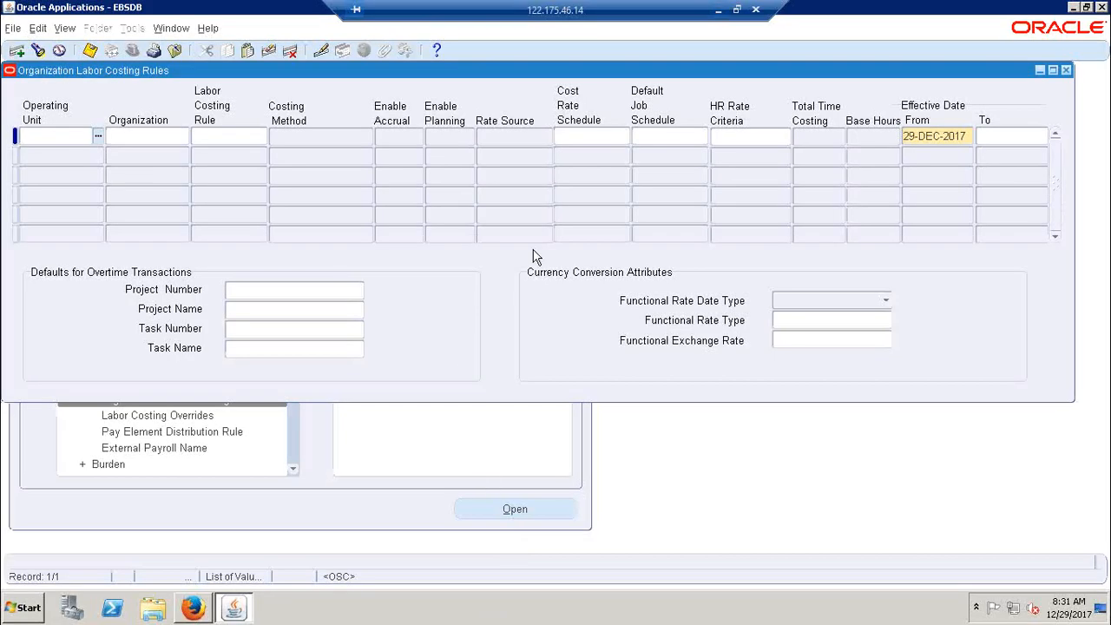
# Make the Class: Time Cards entry in cell B200 of the Excel notes bold, and return to Oracle Applications
pyautogui.click(718, 10)
pyautogui.scroll(3, 280, 329)
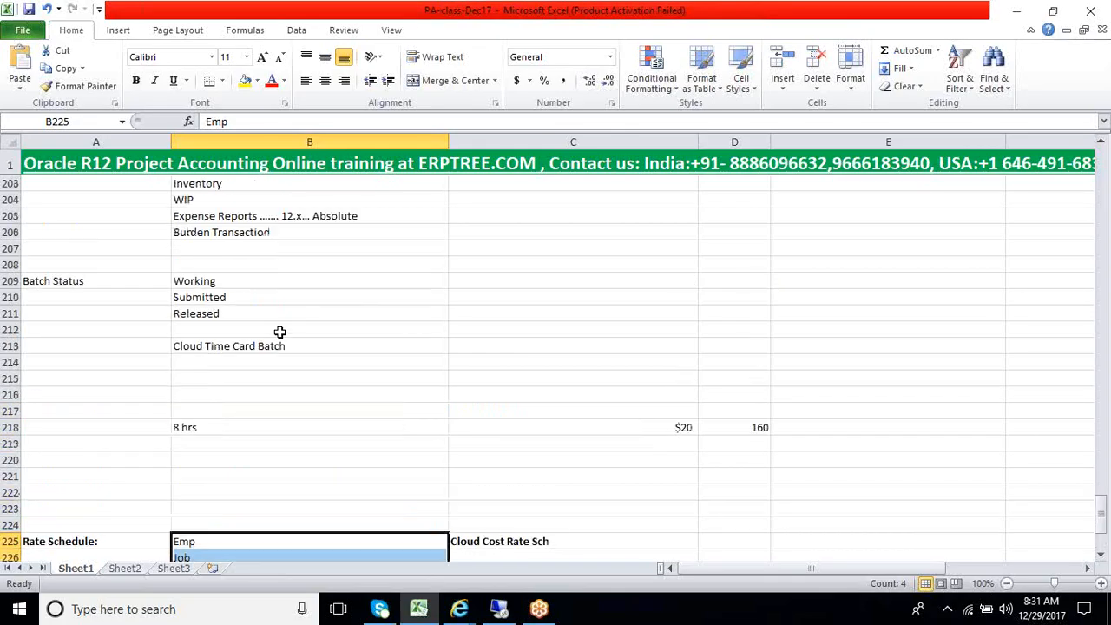
pyautogui.scroll(2, 204, 273)
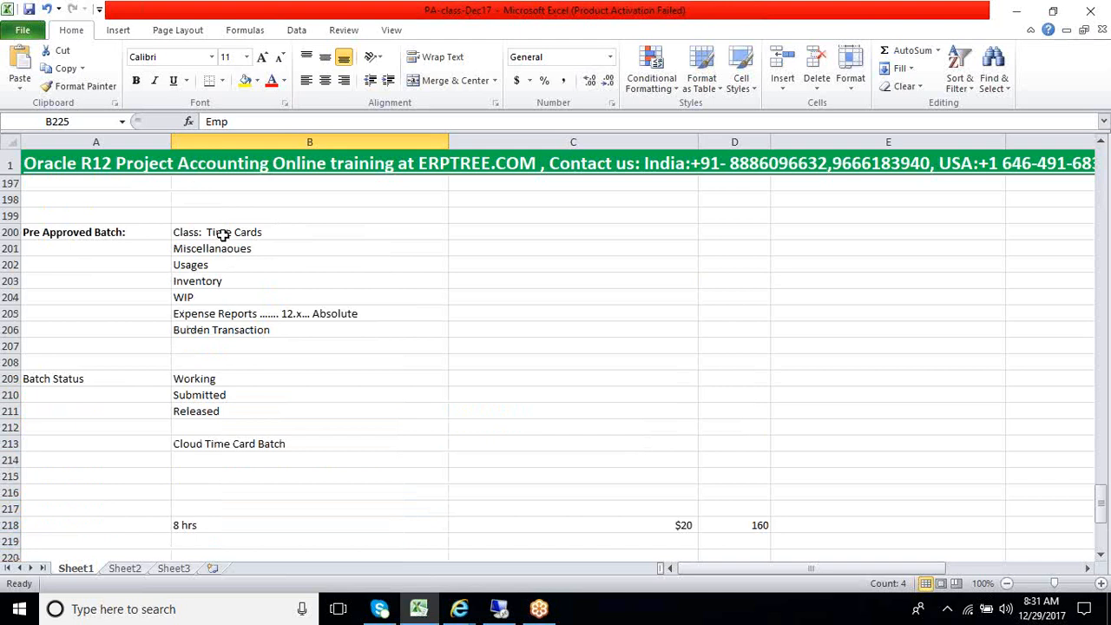
pyautogui.click(223, 235)
pyautogui.hotkey('ctrl', 'b')
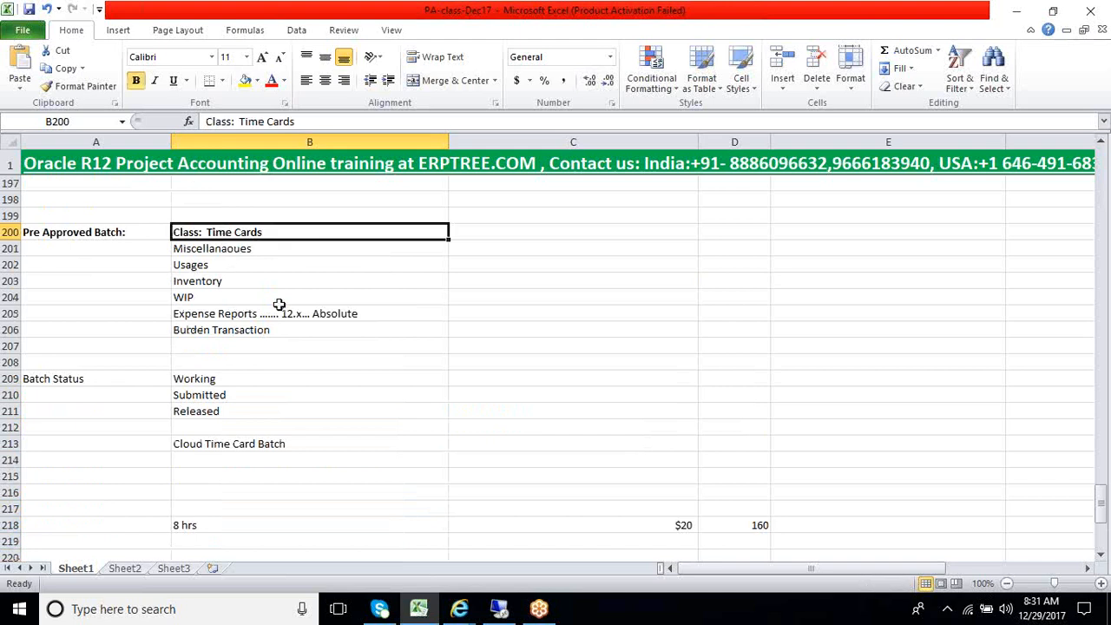
pyautogui.click(499, 609)
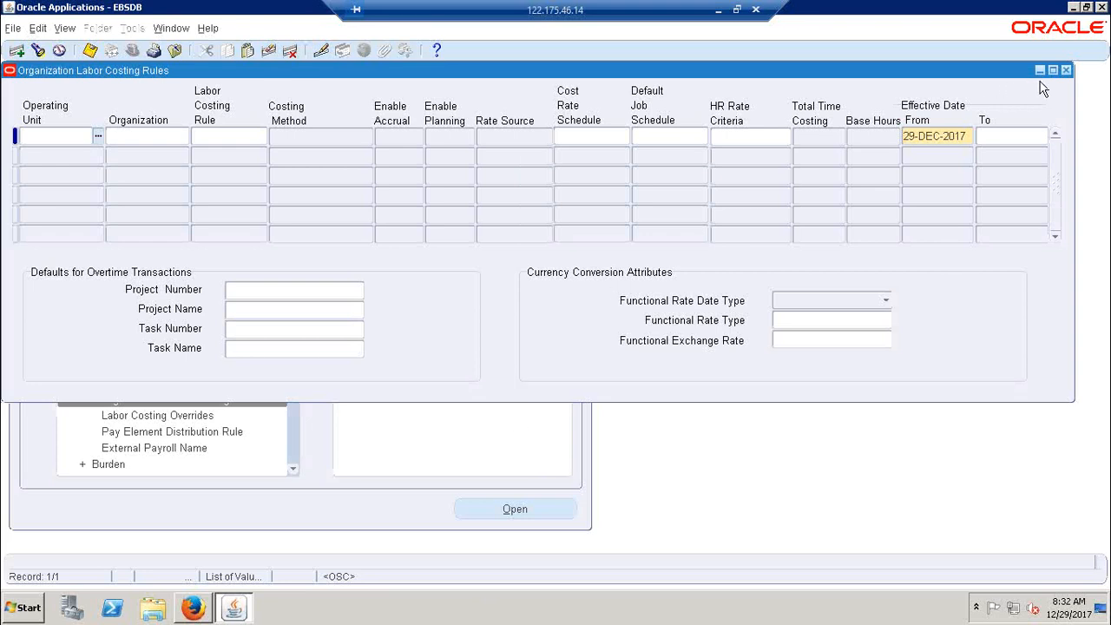
# Reopen the Organization Labor Costing Rules form and query the records whose operating unit matches Cloud%
pyautogui.click(1066, 71)
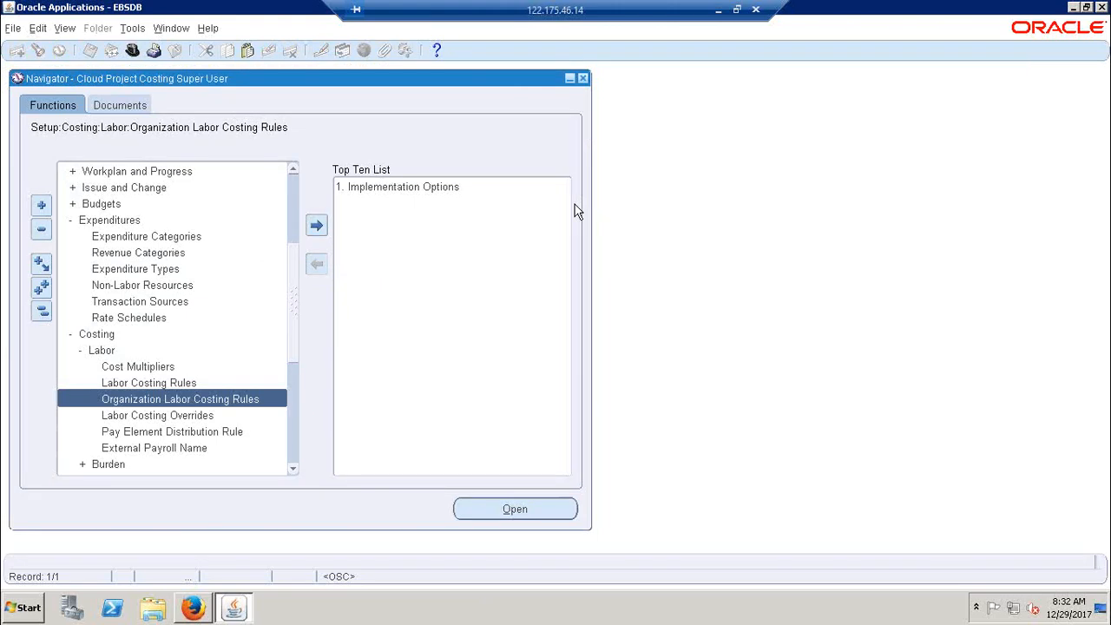
pyautogui.doubleClick(197, 404)
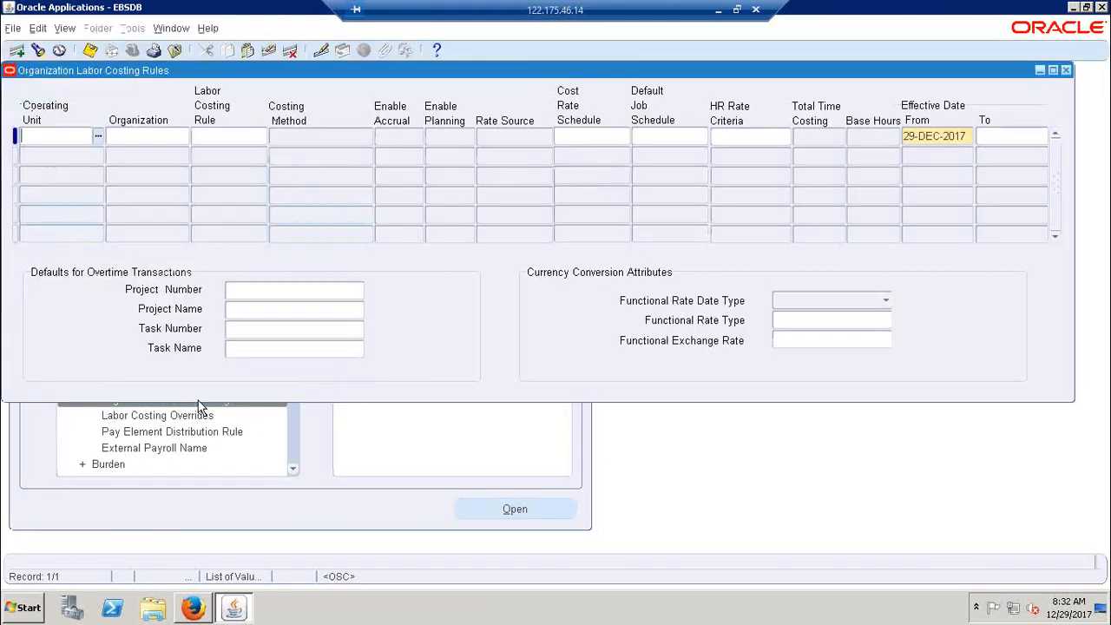
pyautogui.press('XF86MonBrightnessDown')
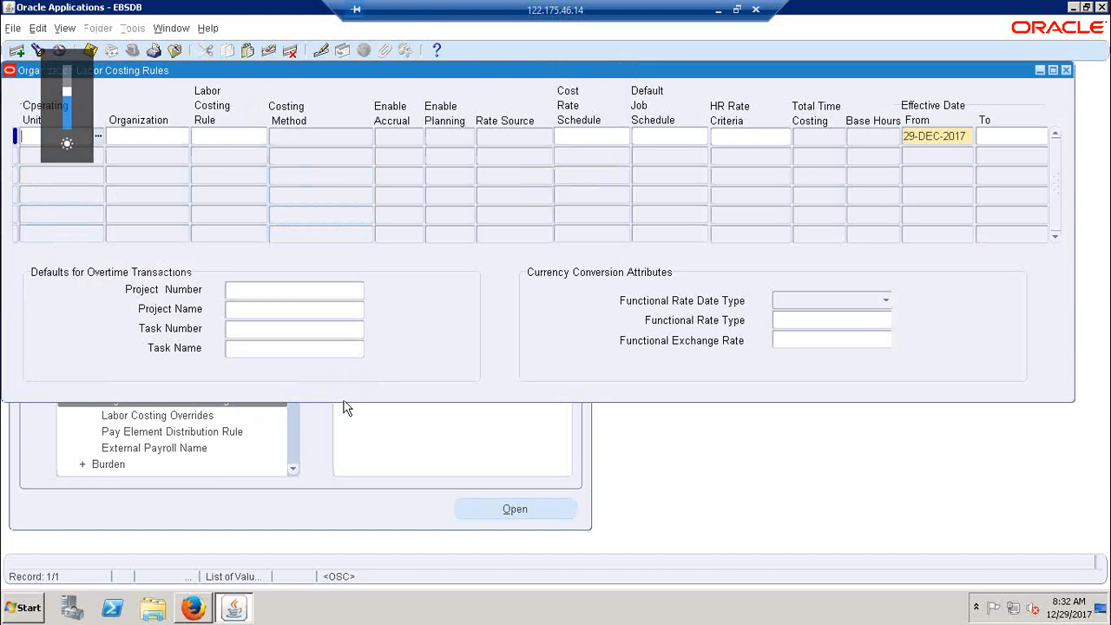
pyautogui.press('XF86MonBrightnessUp')
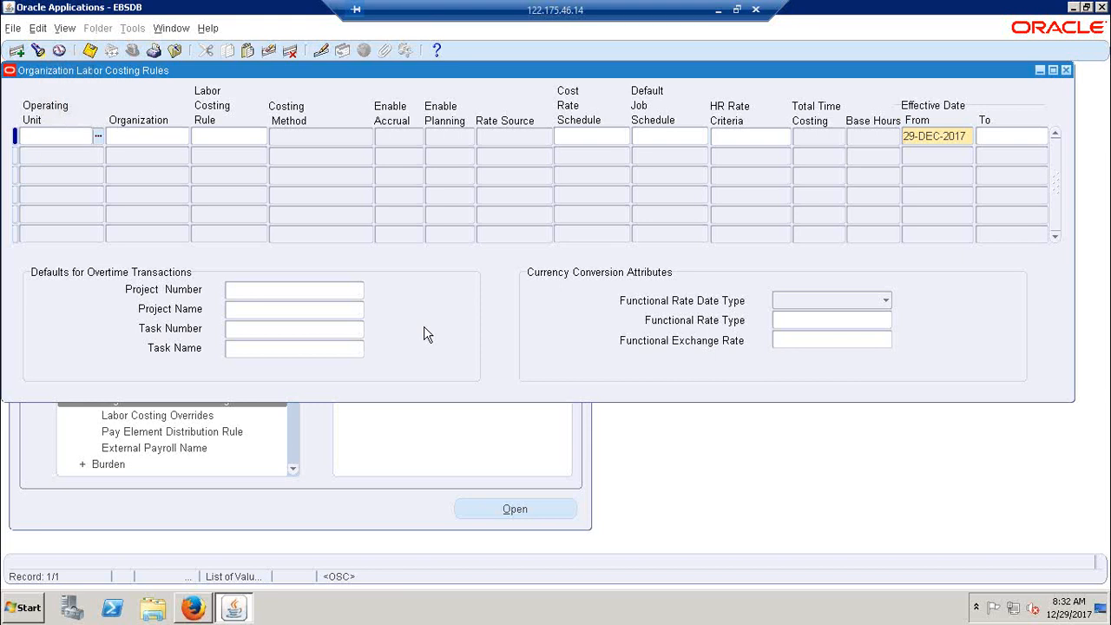
pyautogui.press('F11')
pyautogui.write('Cloud%')
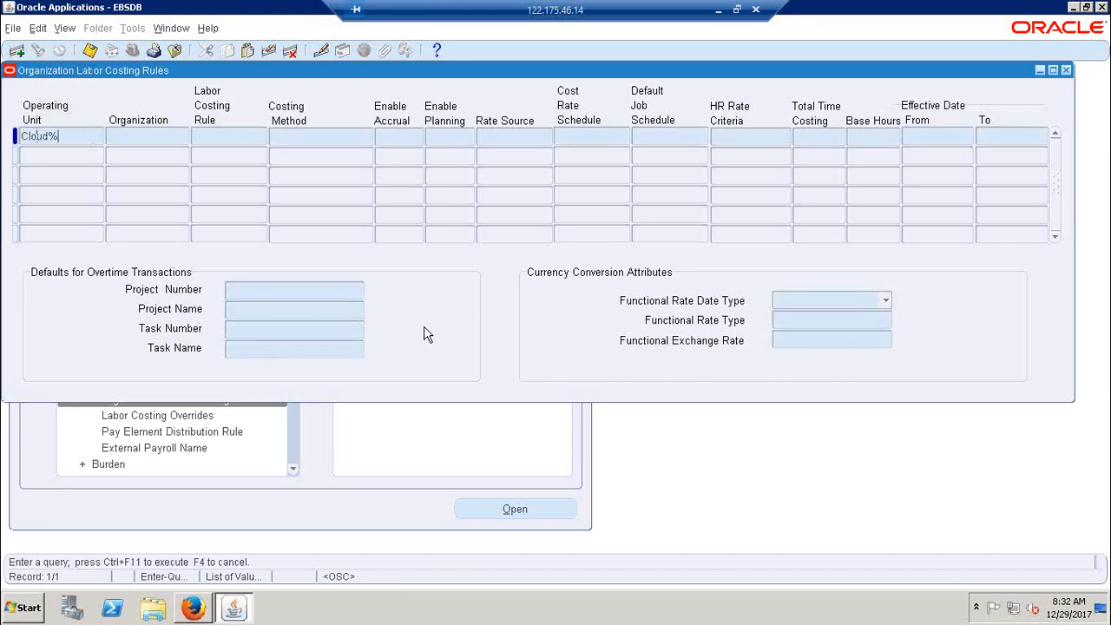
pyautogui.hotkey('ctrl', 'F11')
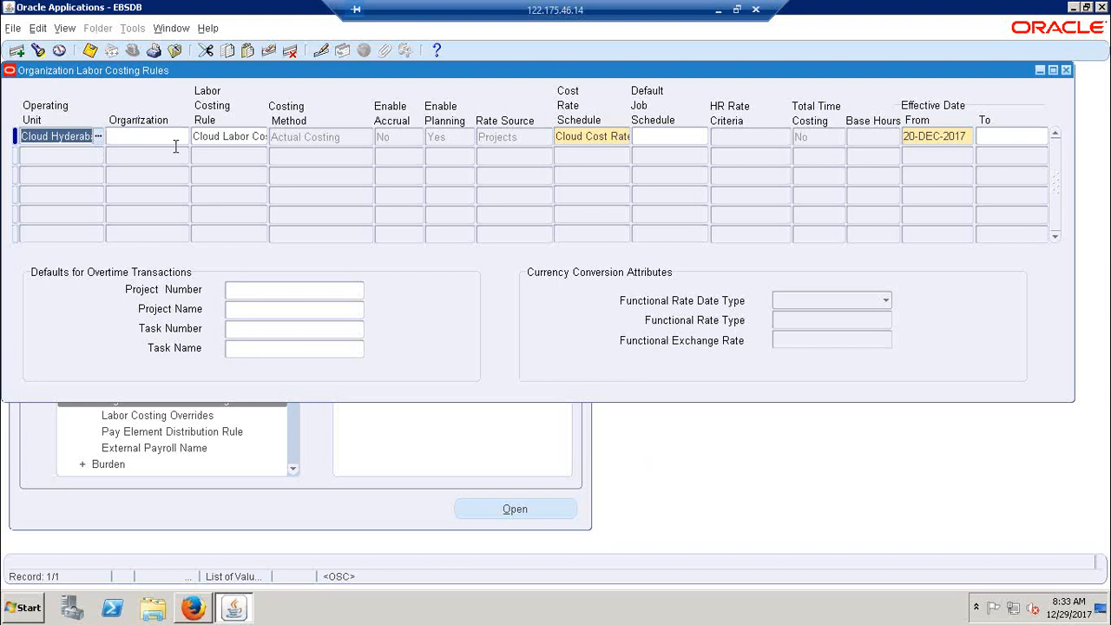
# Examine the Cloud Hyderabad rule's cost rate schedule and the list of organizations available for it, leaving the organization blank
pyautogui.click(142, 136)
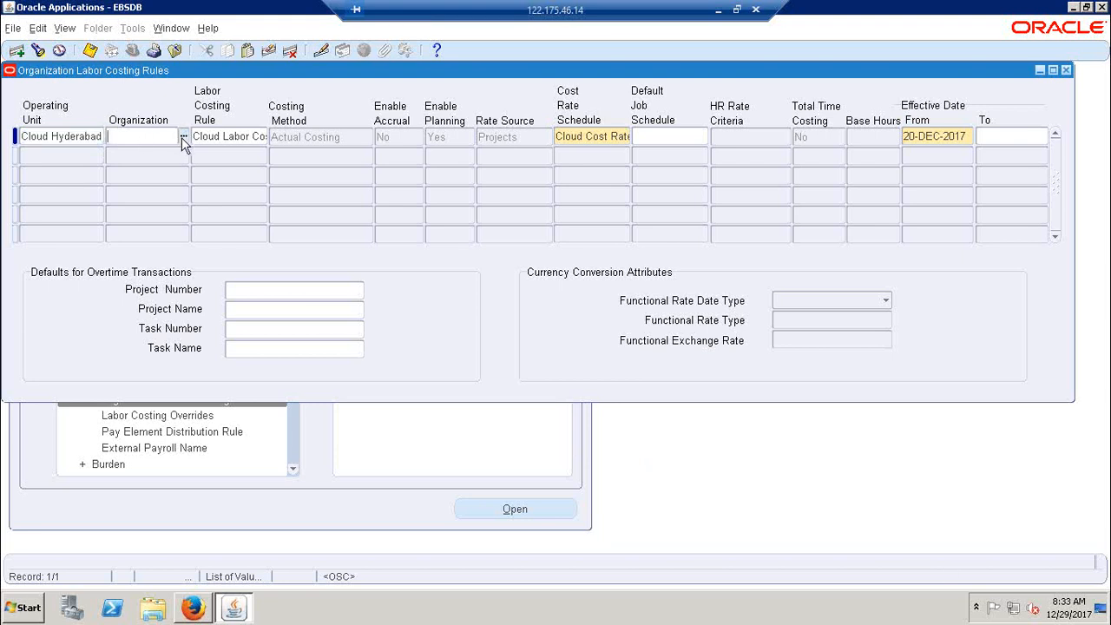
pyautogui.moveTo(584, 145); pyautogui.dragTo(388, 143)
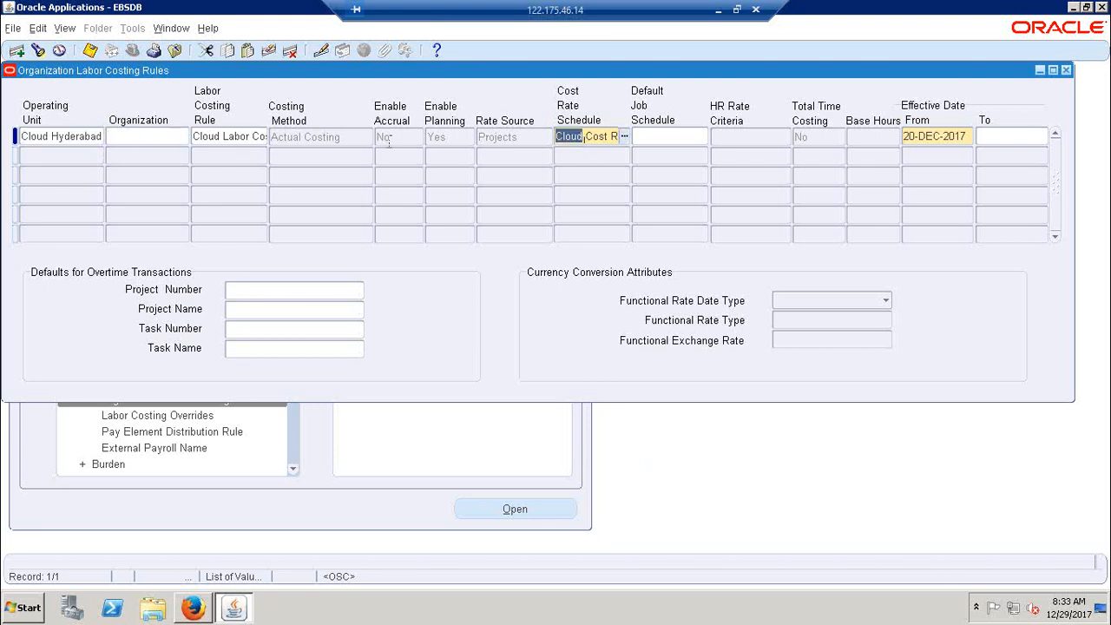
pyautogui.click(214, 136)
pyautogui.click(162, 139)
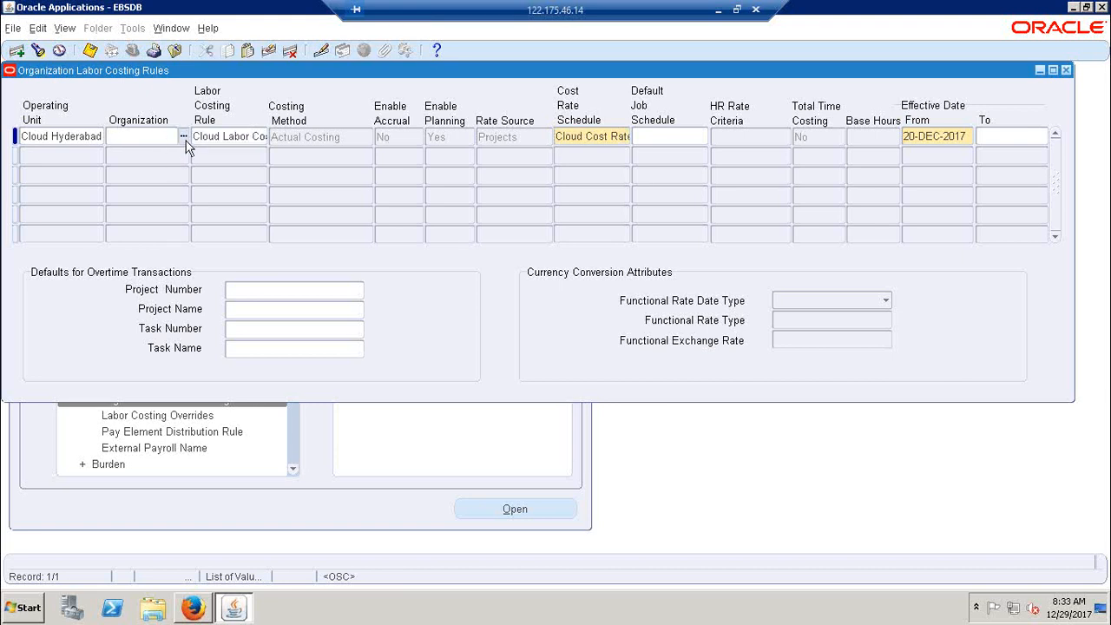
pyautogui.click(185, 138)
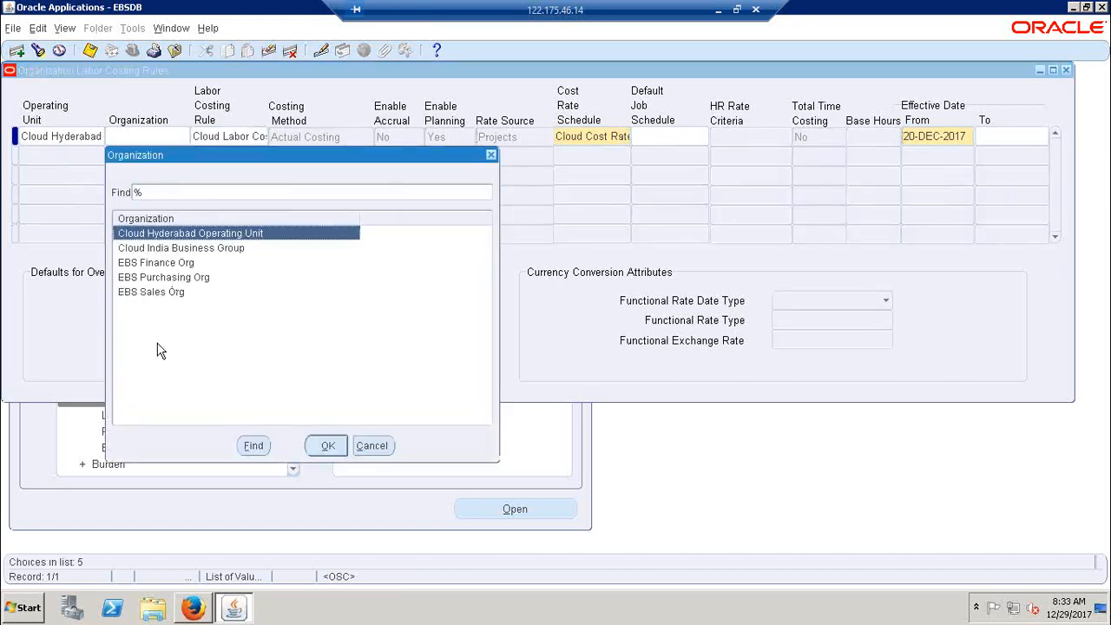
pyautogui.click(374, 445)
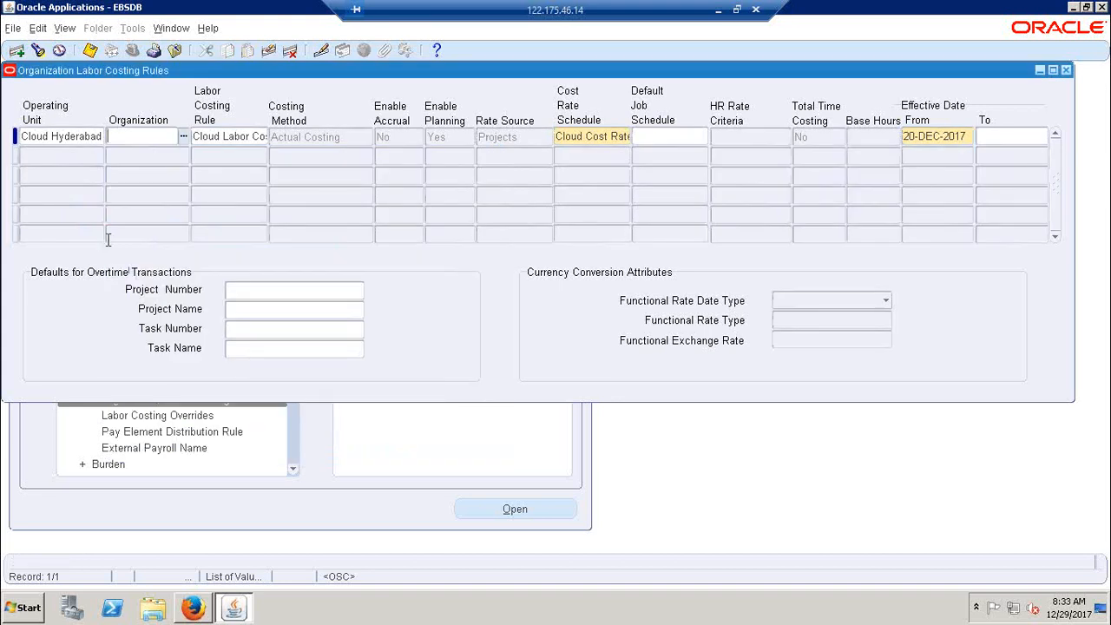
# Review the rule's operating unit and its organization choices again without selecting one, and close the Organization Labor Costing Rules form
pyautogui.click(70, 136)
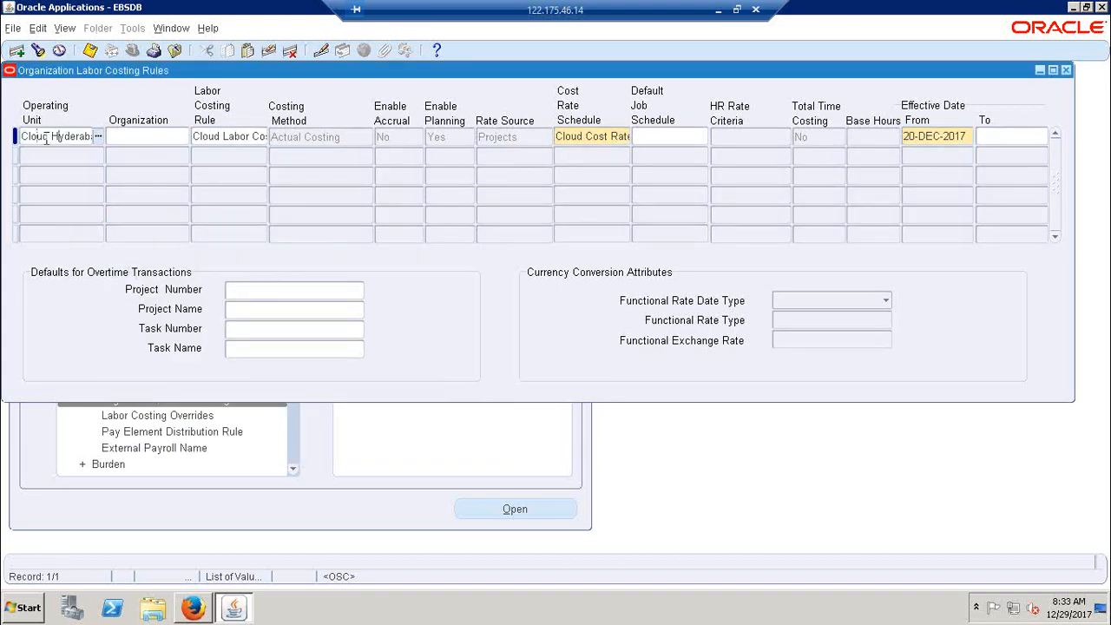
pyautogui.moveTo(36, 136); pyautogui.dragTo(87, 137)
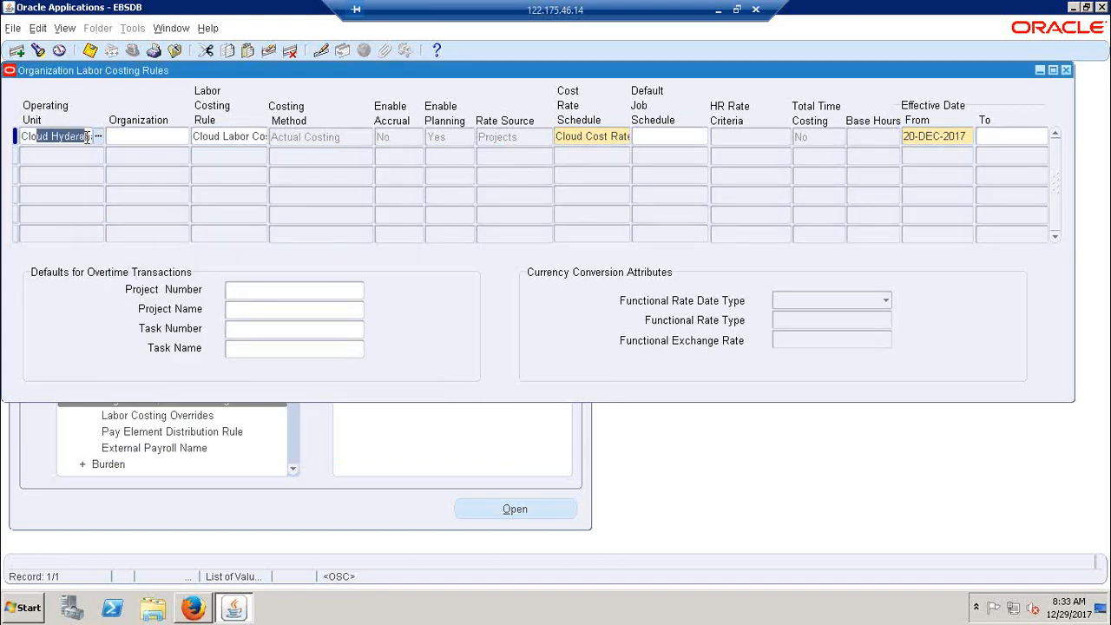
pyautogui.click(173, 140)
pyautogui.click(180, 139)
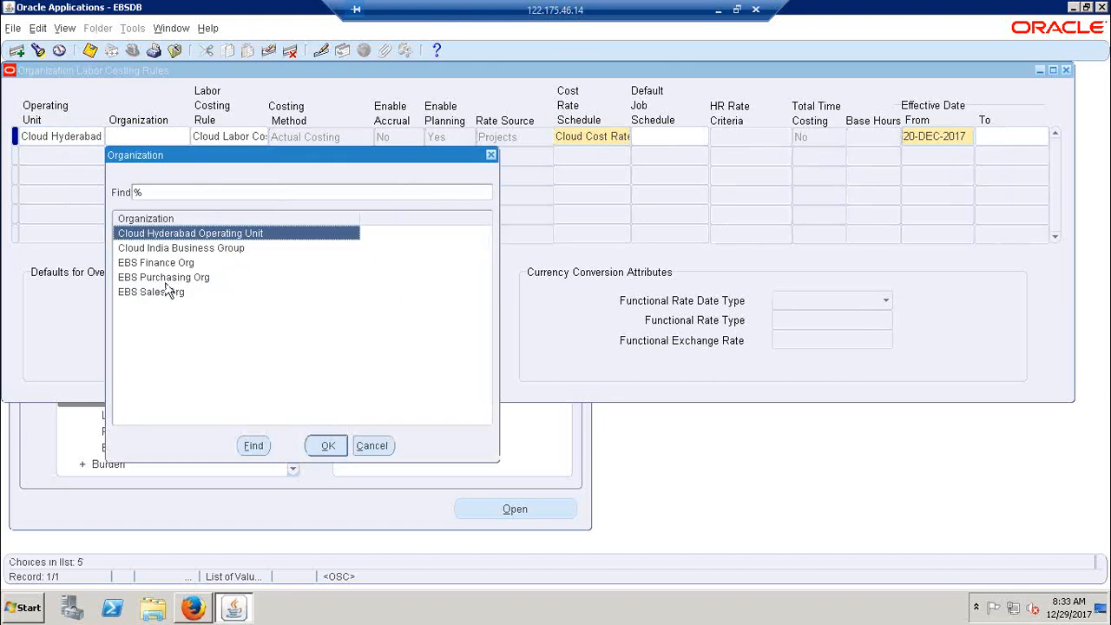
pyautogui.click(491, 157)
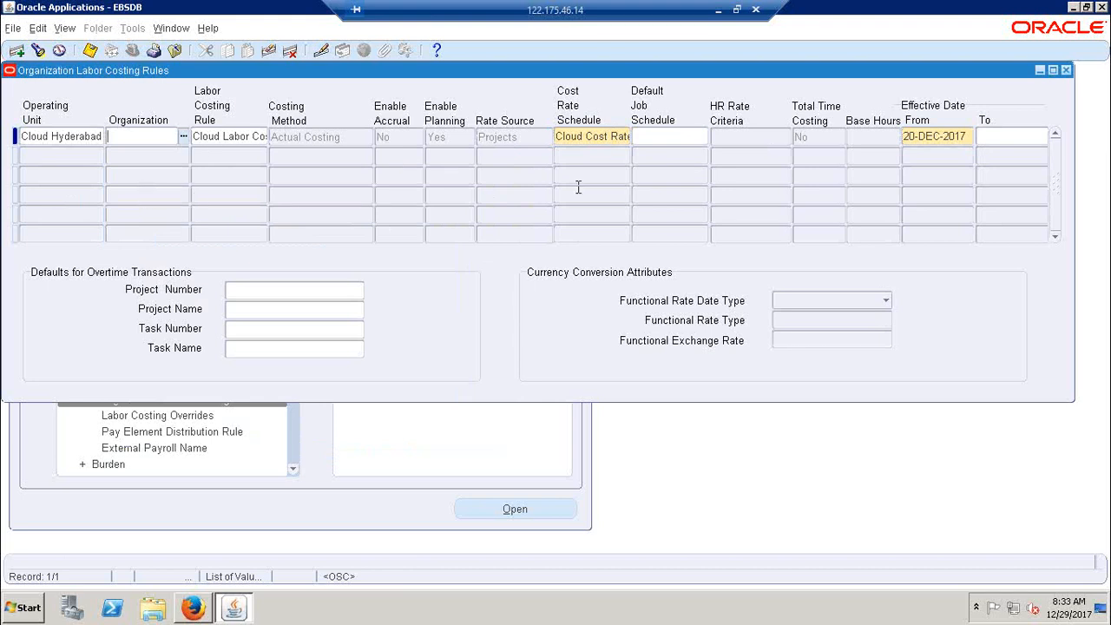
pyautogui.click(1066, 70)
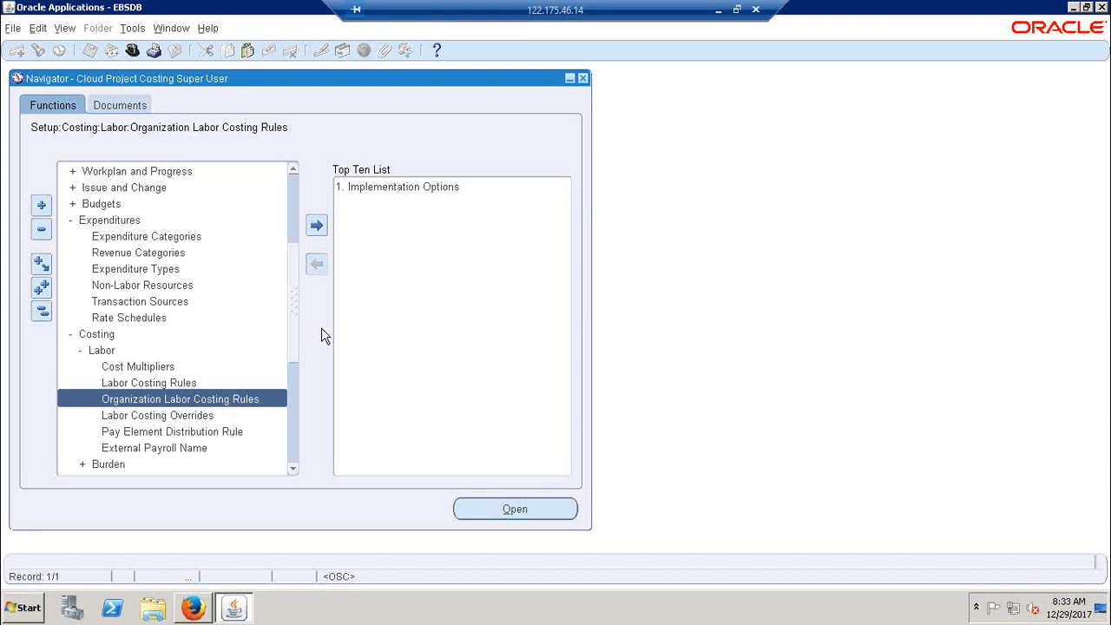
# Switch to the Excel notes and review the Organization Labor costing Rules entry in A233 against Cloud Cost Rate Sch in C225
pyautogui.click(717, 12)
pyautogui.click(102, 486)
pyautogui.scroll(-5, 104, 488)
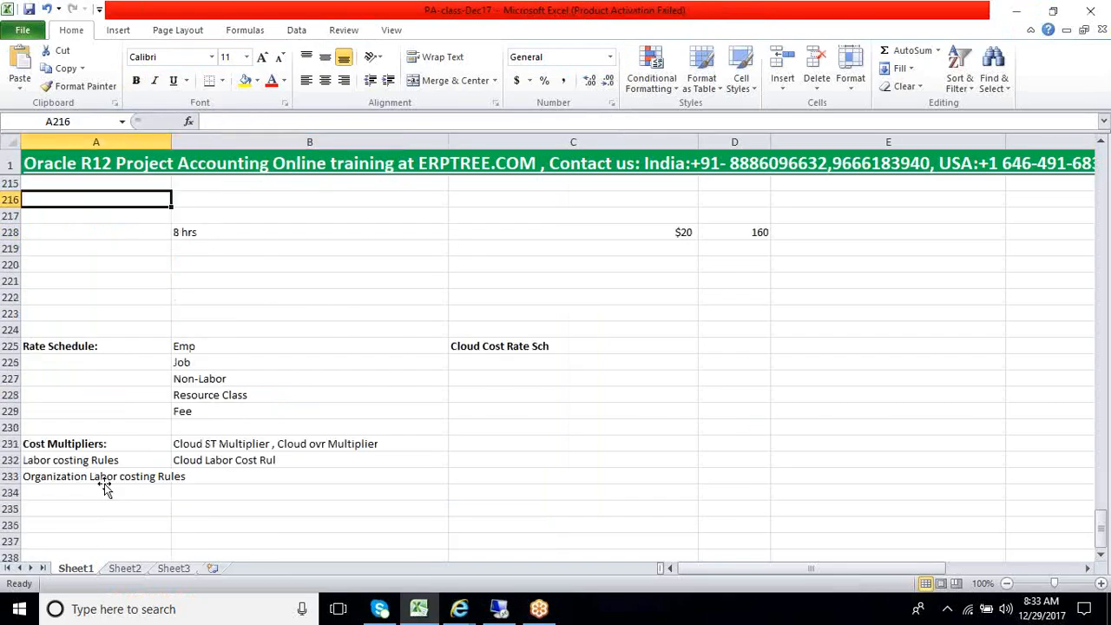
pyautogui.click(104, 477)
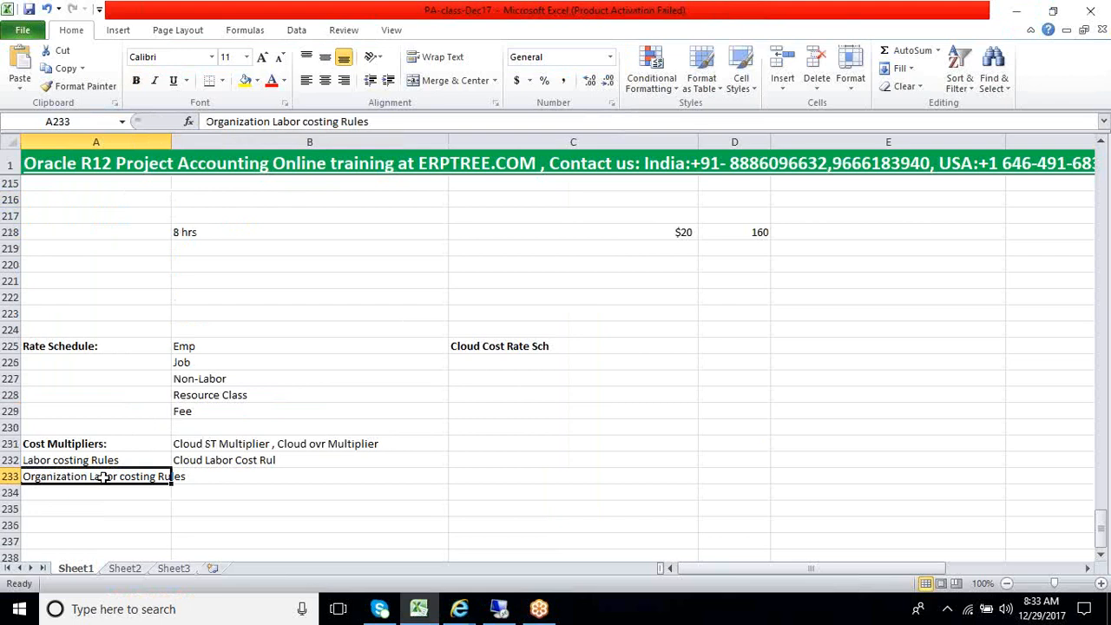
pyautogui.click(526, 352)
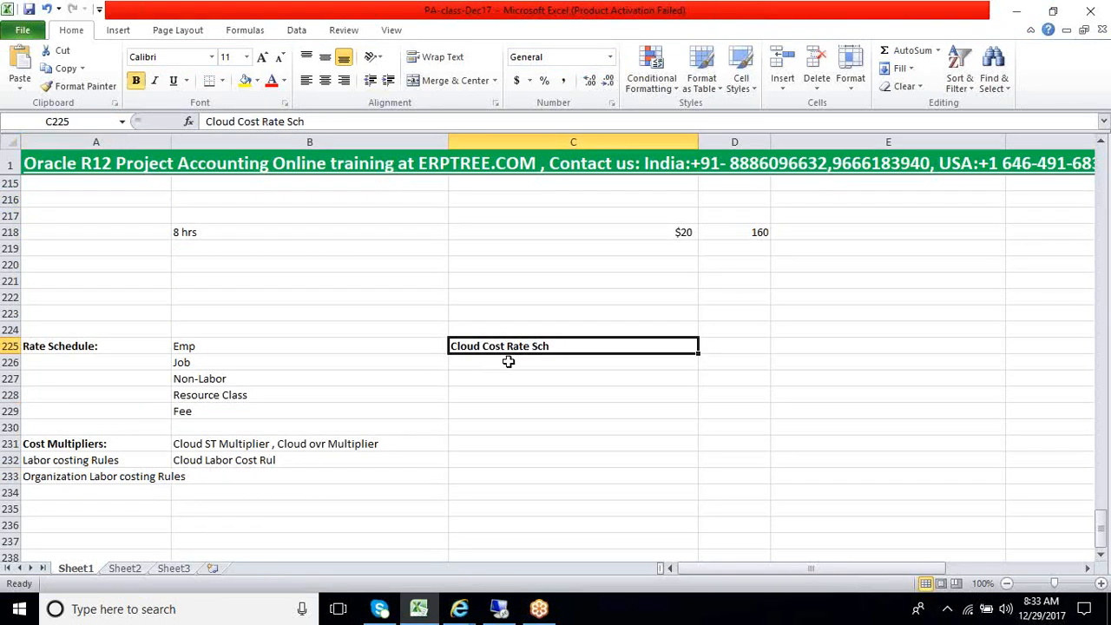
pyautogui.click(118, 480)
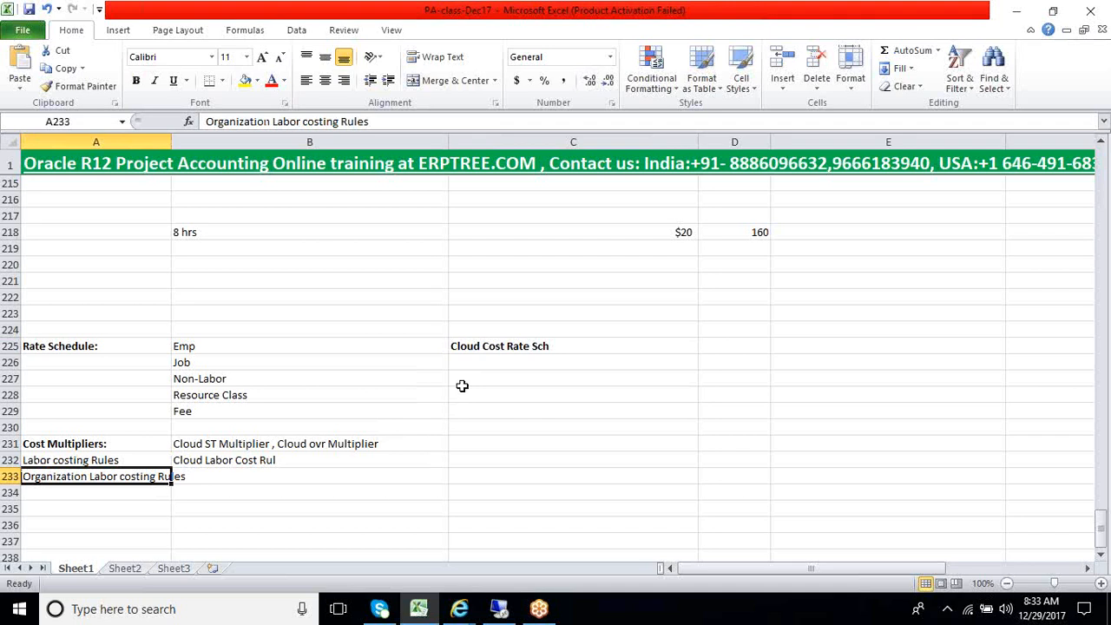
pyautogui.click(490, 351)
pyautogui.click(140, 479)
pyautogui.click(499, 353)
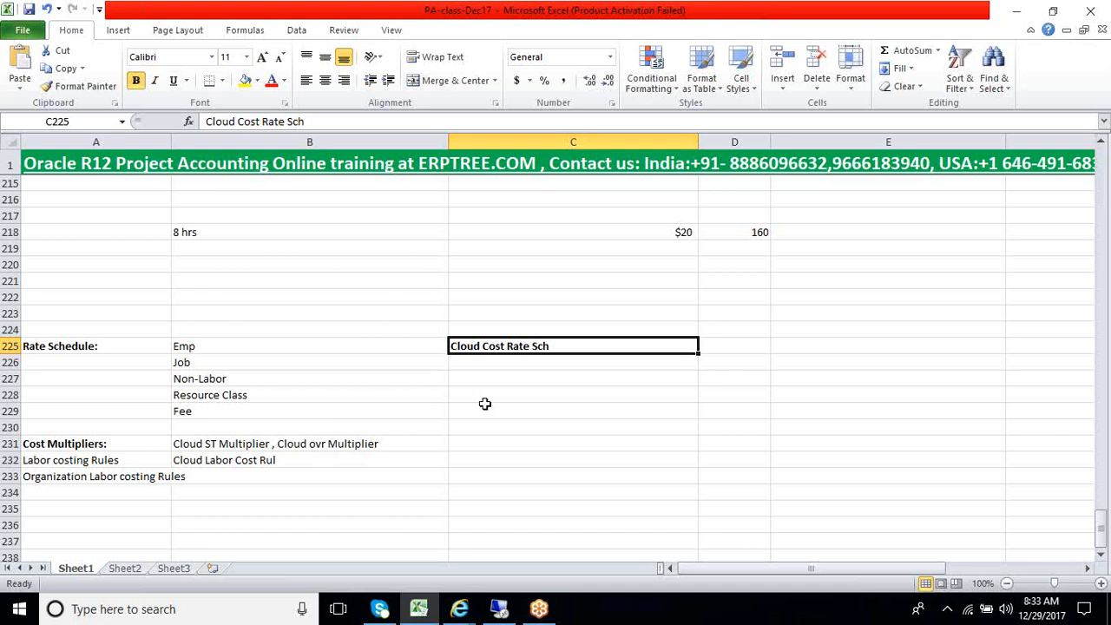
pyautogui.moveTo(507, 358); pyautogui.dragTo(509, 390)
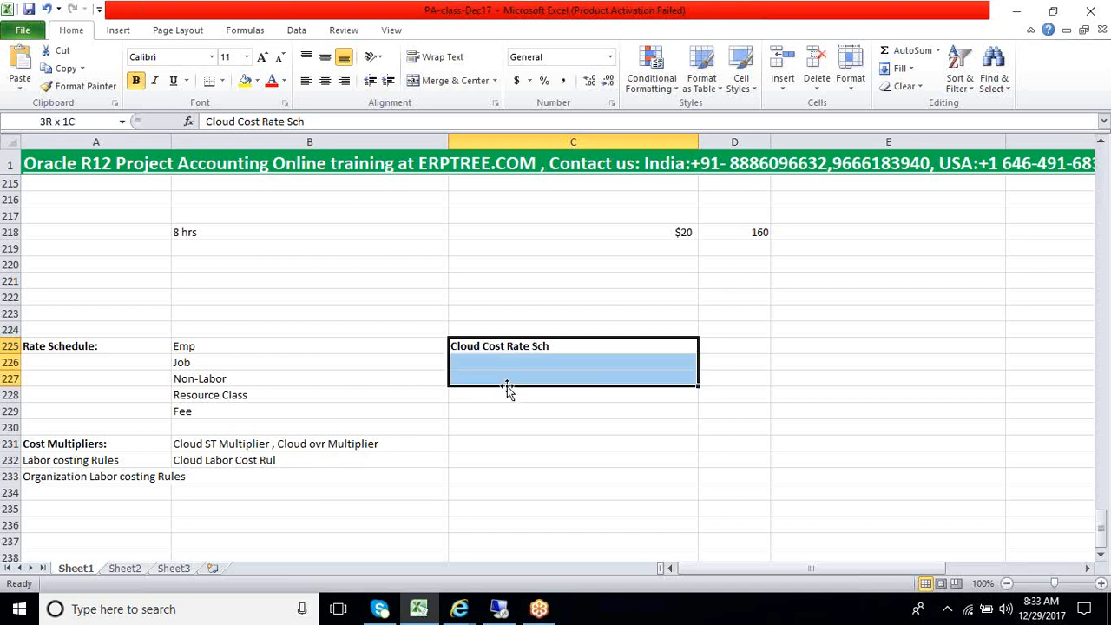
pyautogui.moveTo(68, 479); pyautogui.dragTo(70, 525)
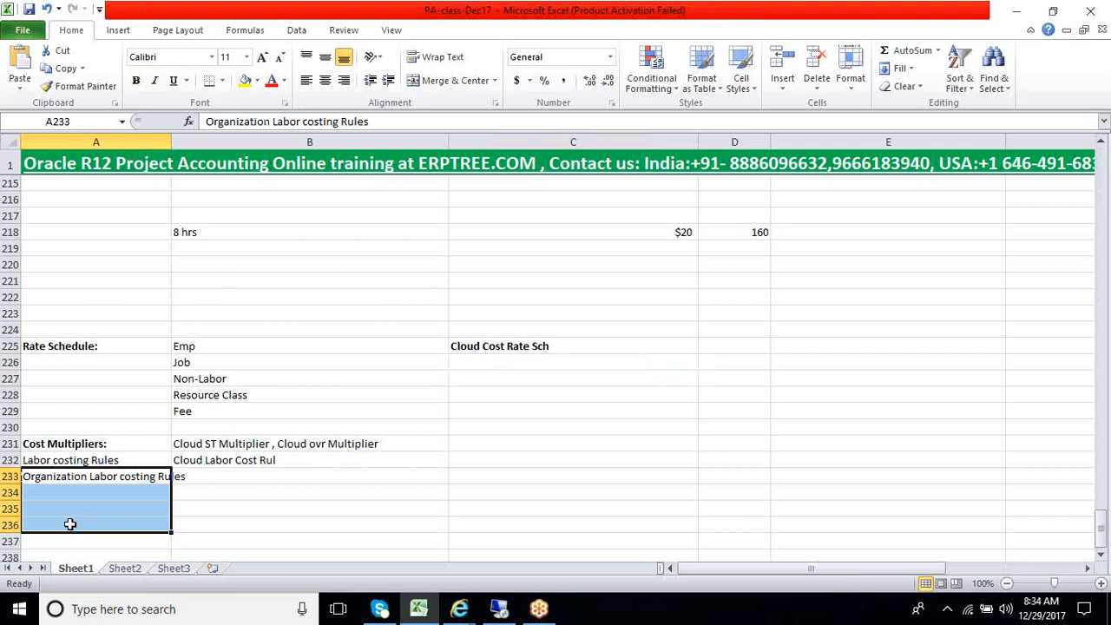
pyautogui.click(488, 348)
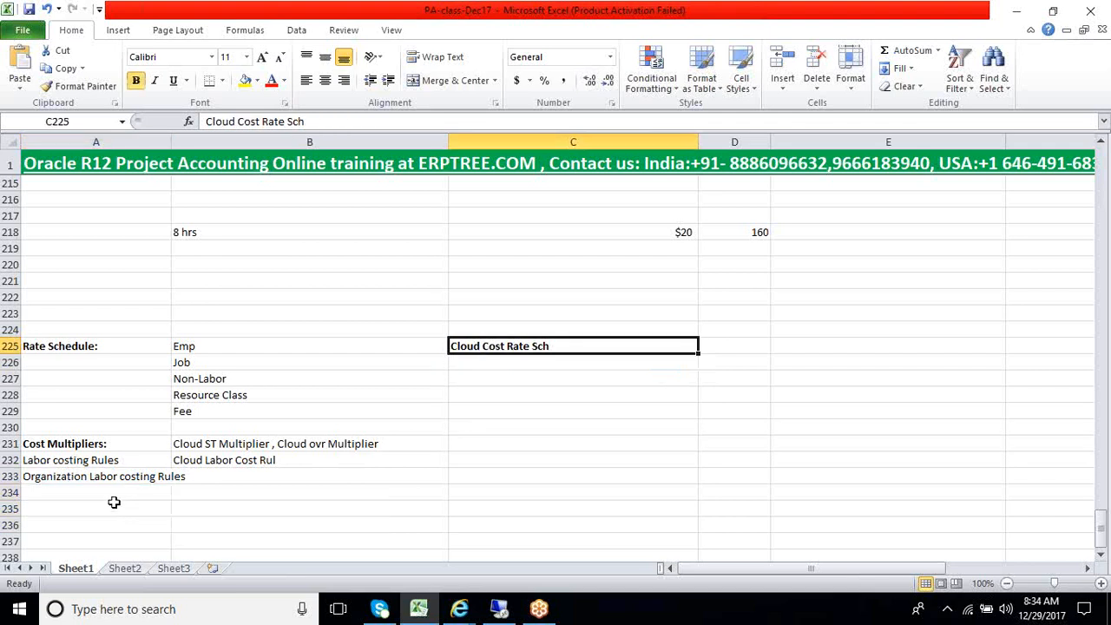
pyautogui.click(114, 505)
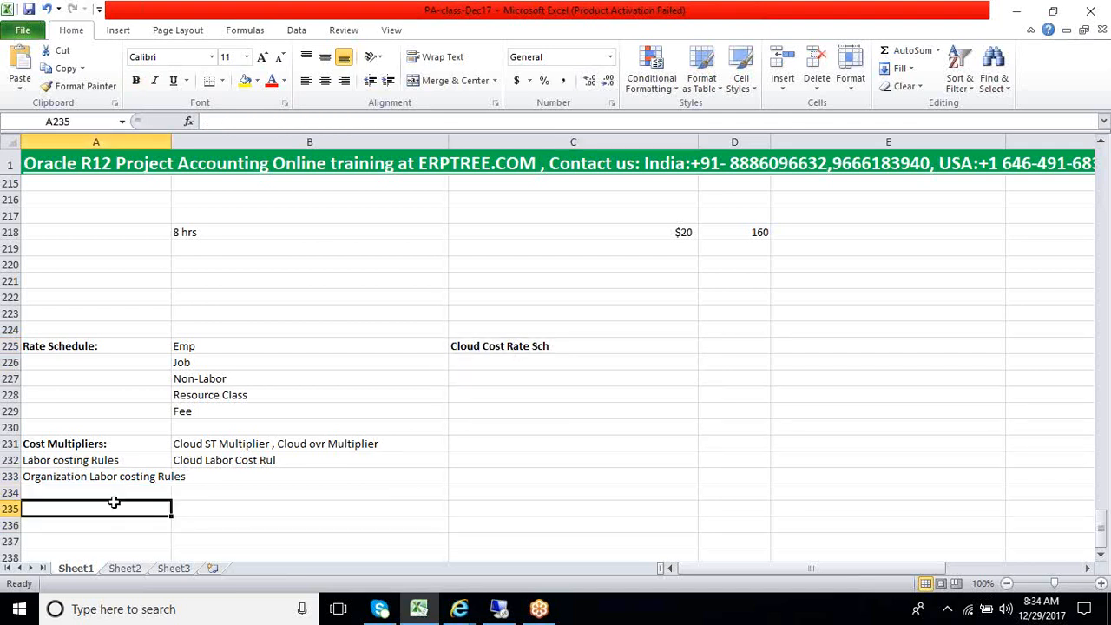
pyautogui.click(493, 611)
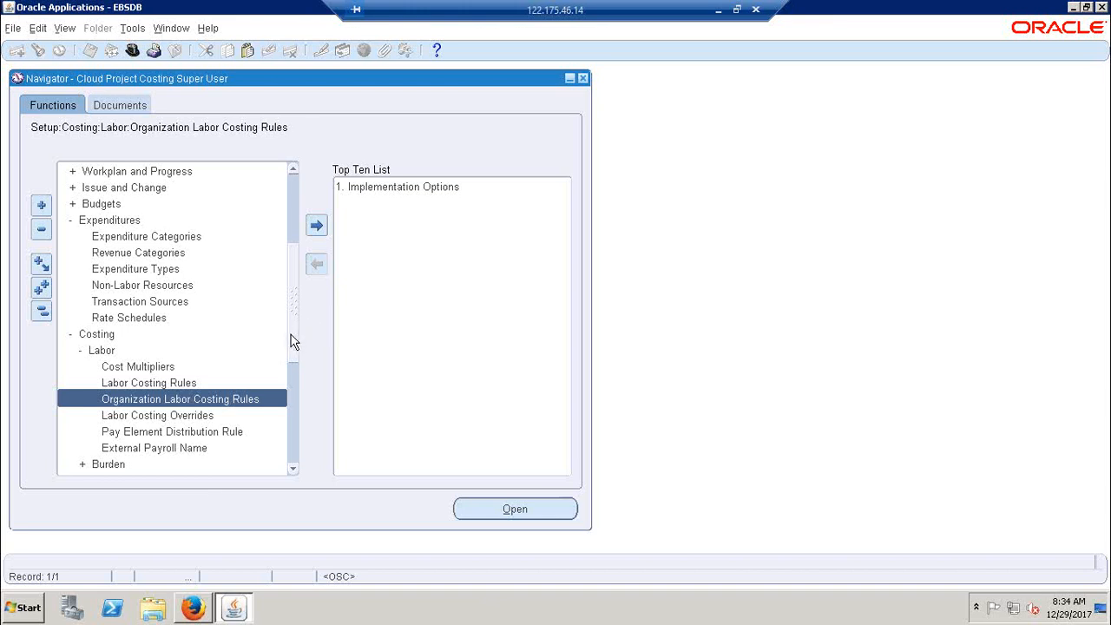
pyautogui.click(718, 11)
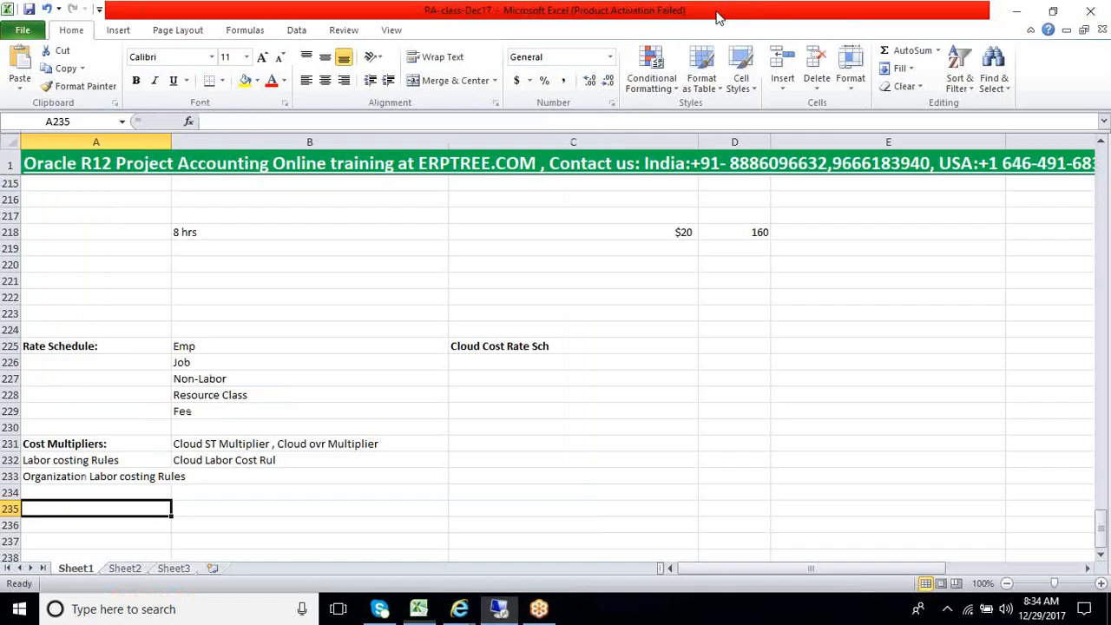
pyautogui.scroll(-2, 326, 478)
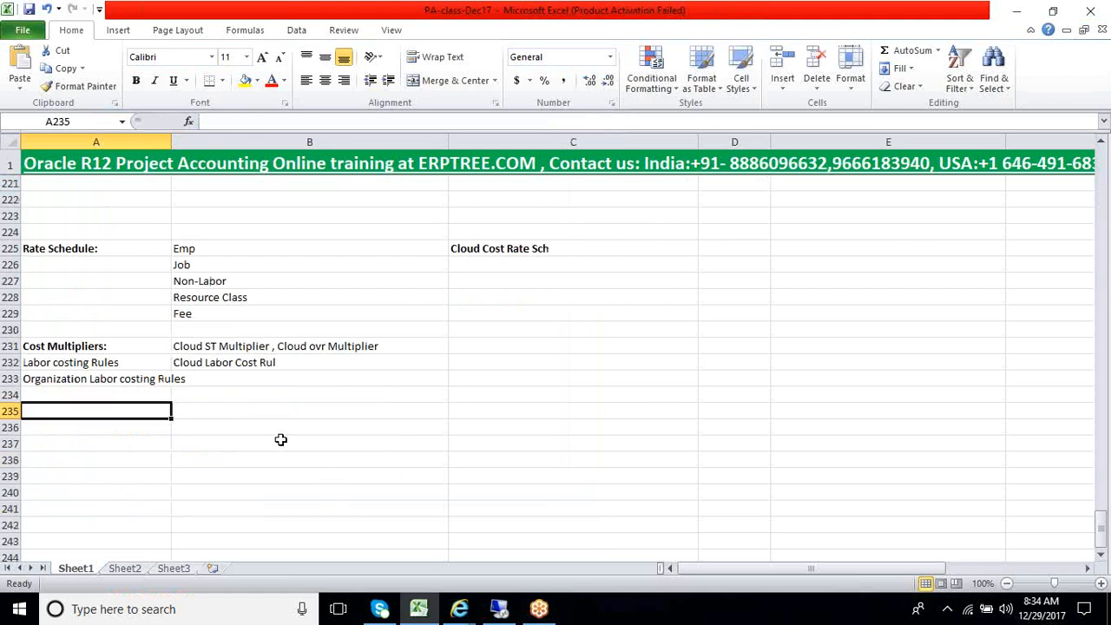
pyautogui.scroll(5, 281, 440)
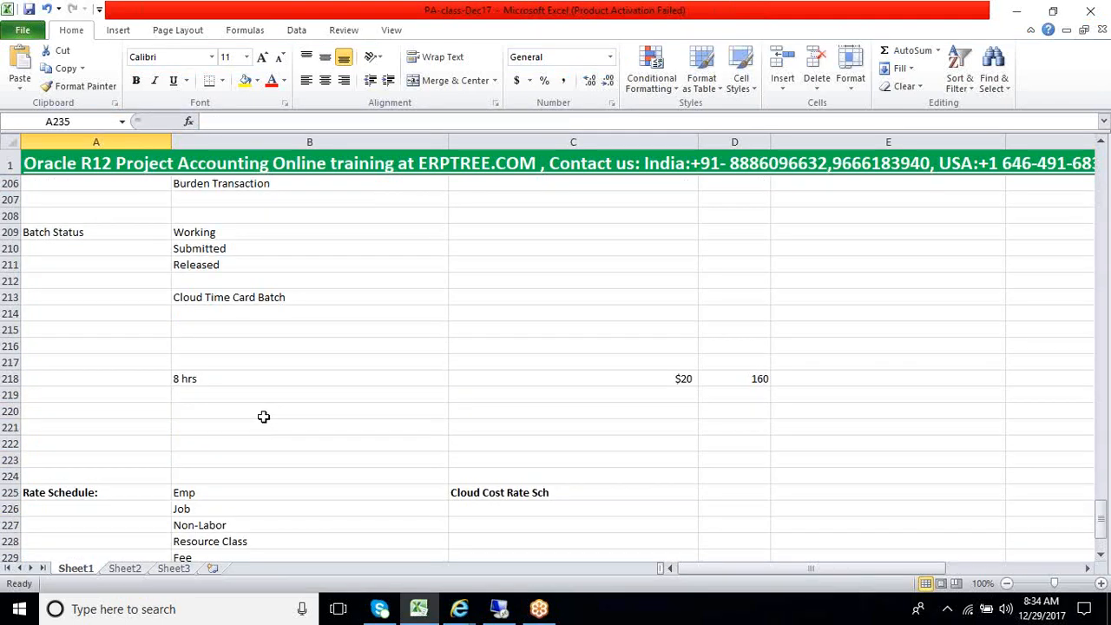
pyautogui.scroll(-3, 260, 408)
pyautogui.scroll(-2, 264, 411)
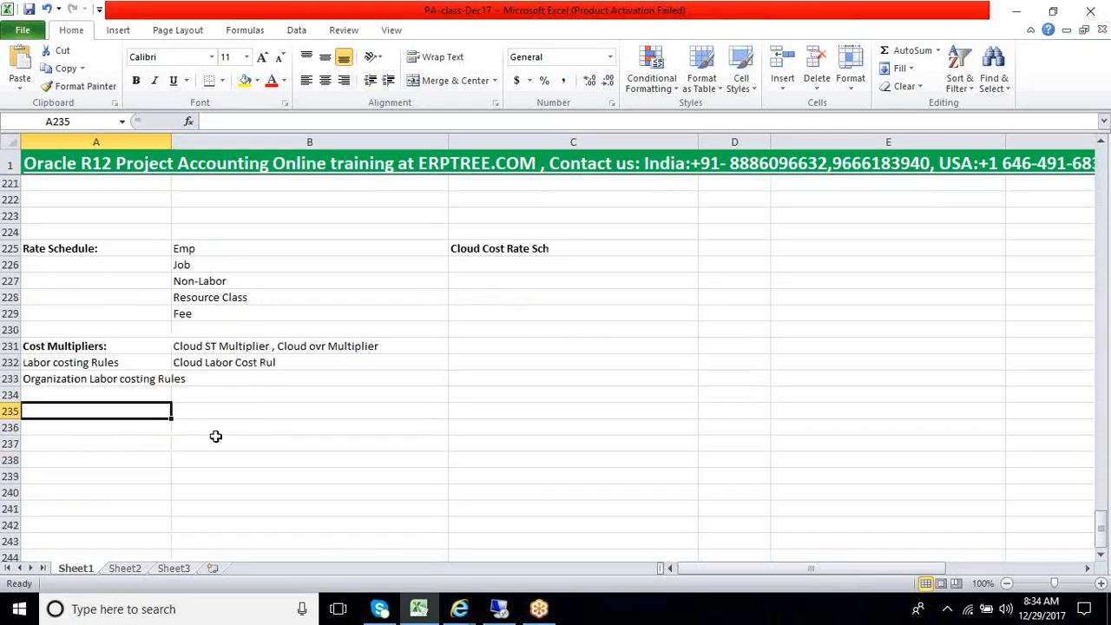
# Enter the heading Cost Distribution Process: in cell A236 of the notes and make it bold
pyautogui.click(228, 417)
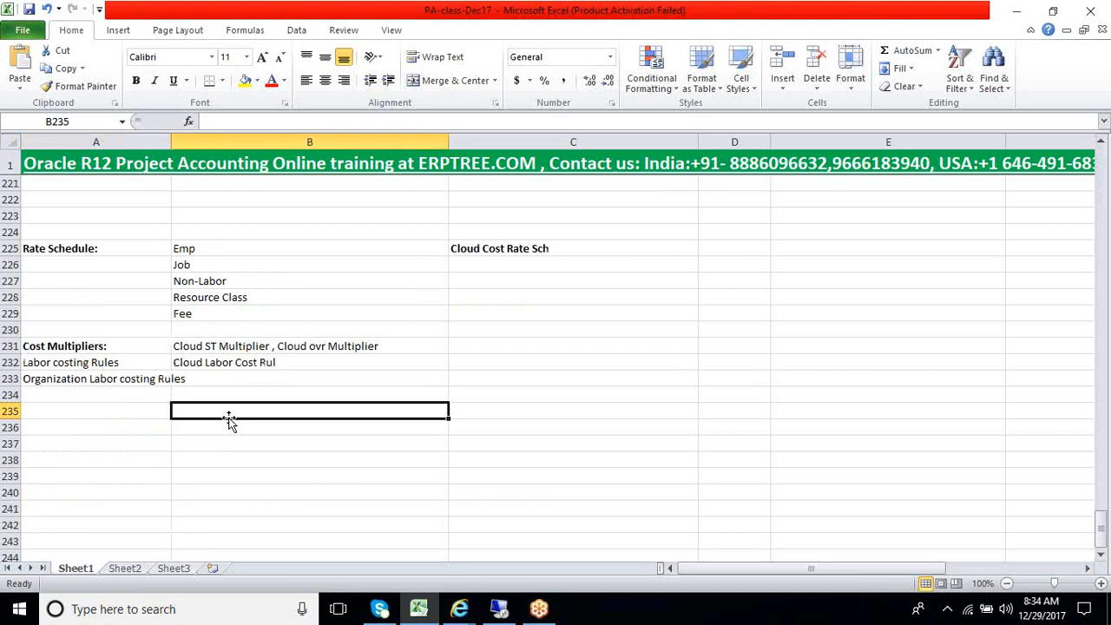
pyautogui.press('Left')
pyautogui.press('Down')
pyautogui.write('C')
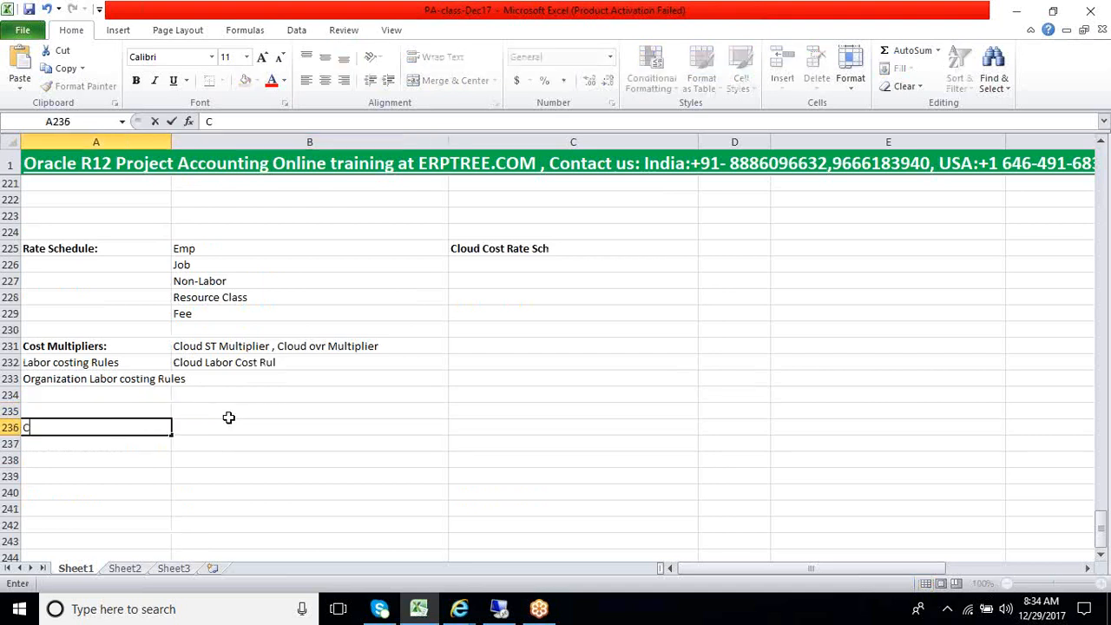
pyautogui.write('ost Distribution')
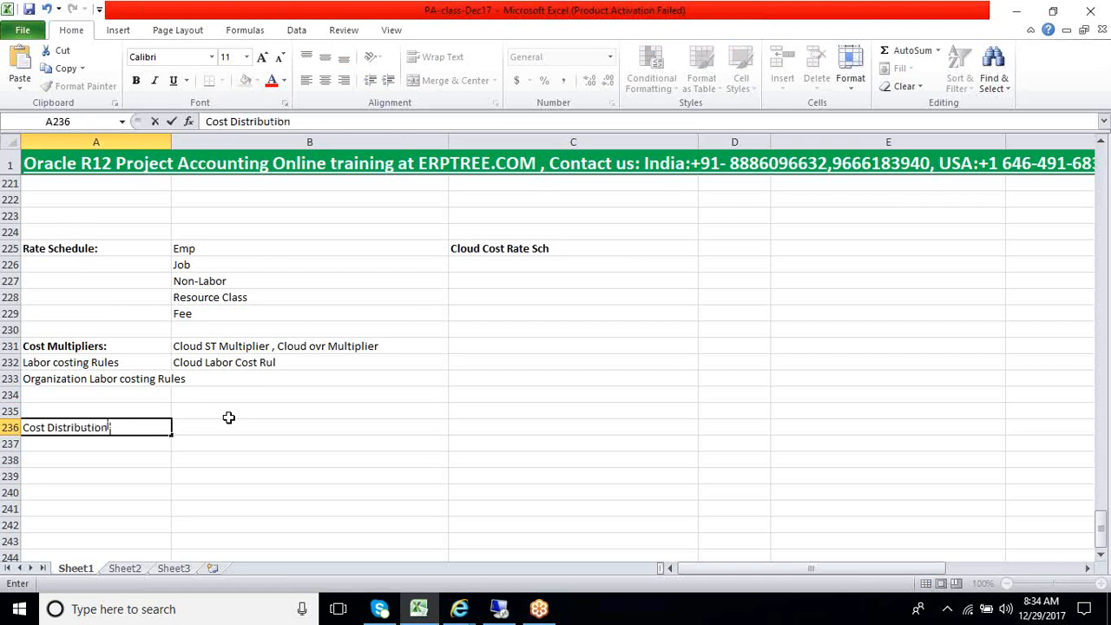
pyautogui.write(' Process:')
pyautogui.click(230, 422)
pyautogui.press('Left')
pyautogui.hotkey('ctrl', 'b')
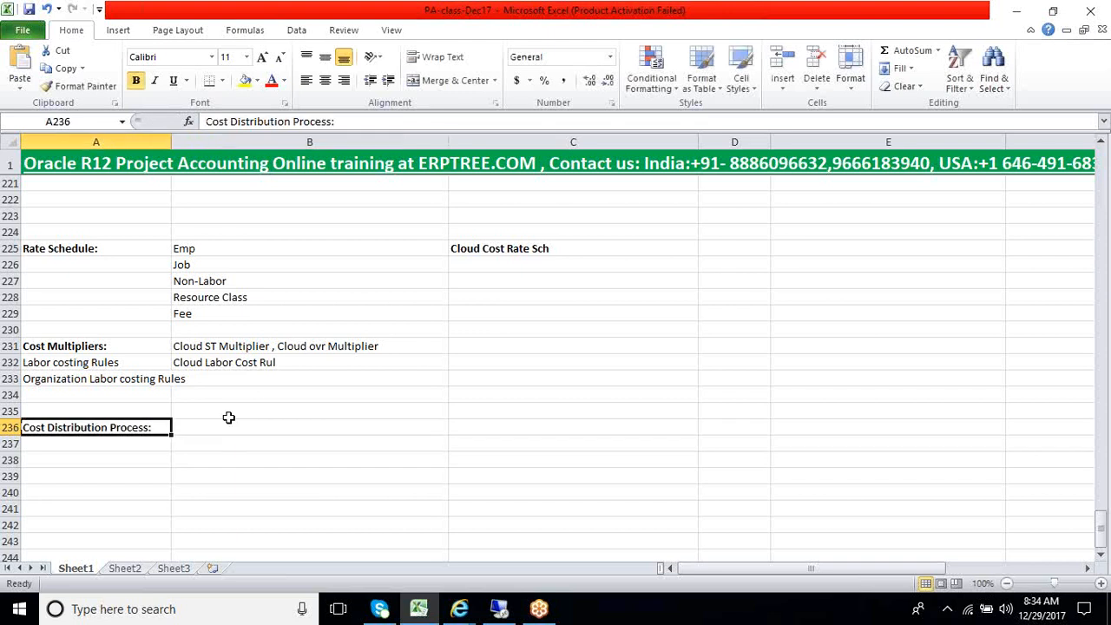
# Enter the prefixes PRC: in B237 and EXC: in B238 under the Cost Distribution Process heading
pyautogui.click(229, 421)
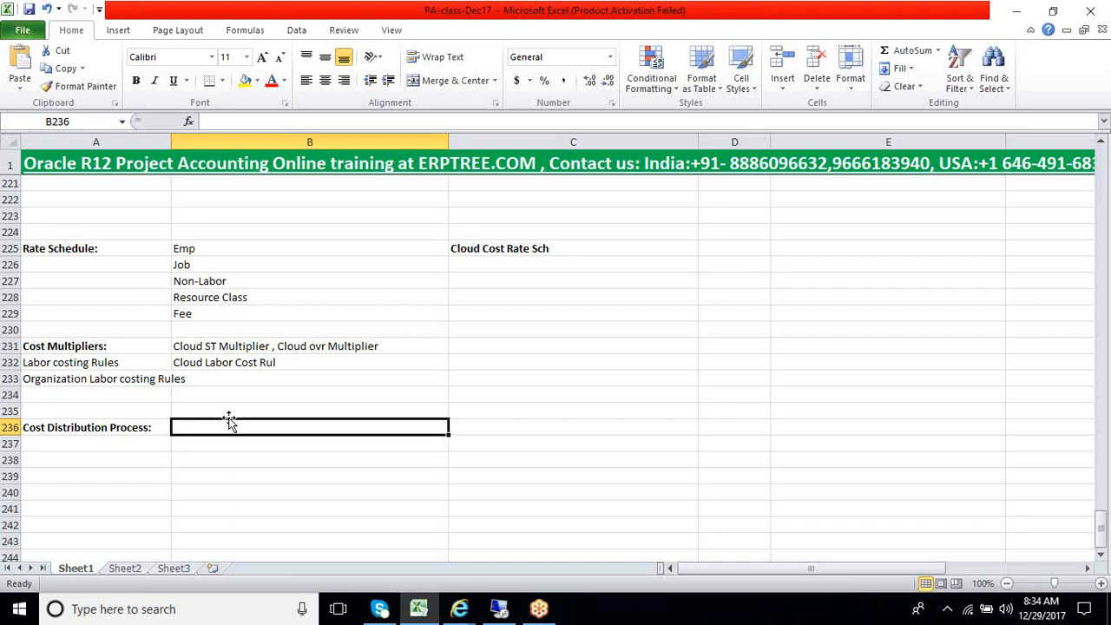
pyautogui.press('Left')
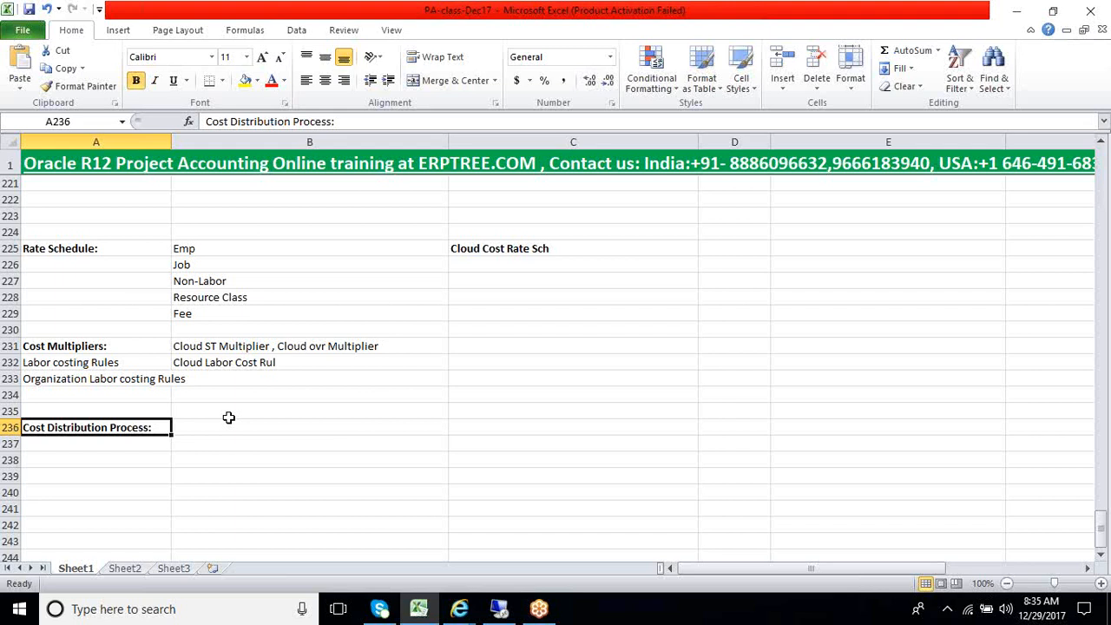
pyautogui.press('Right')
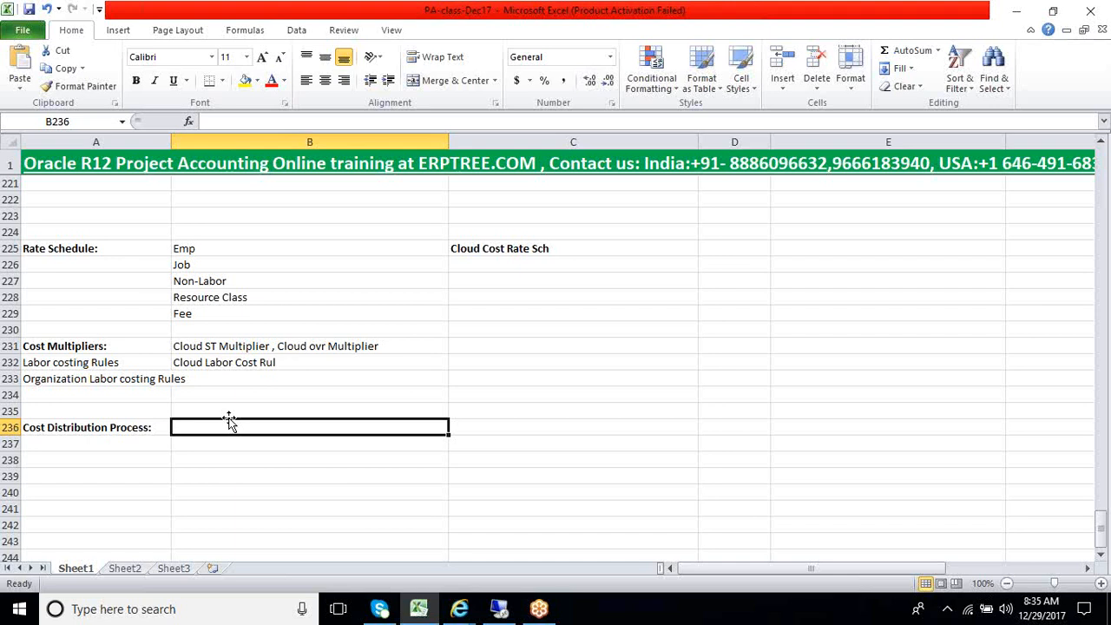
pyautogui.press('Return')
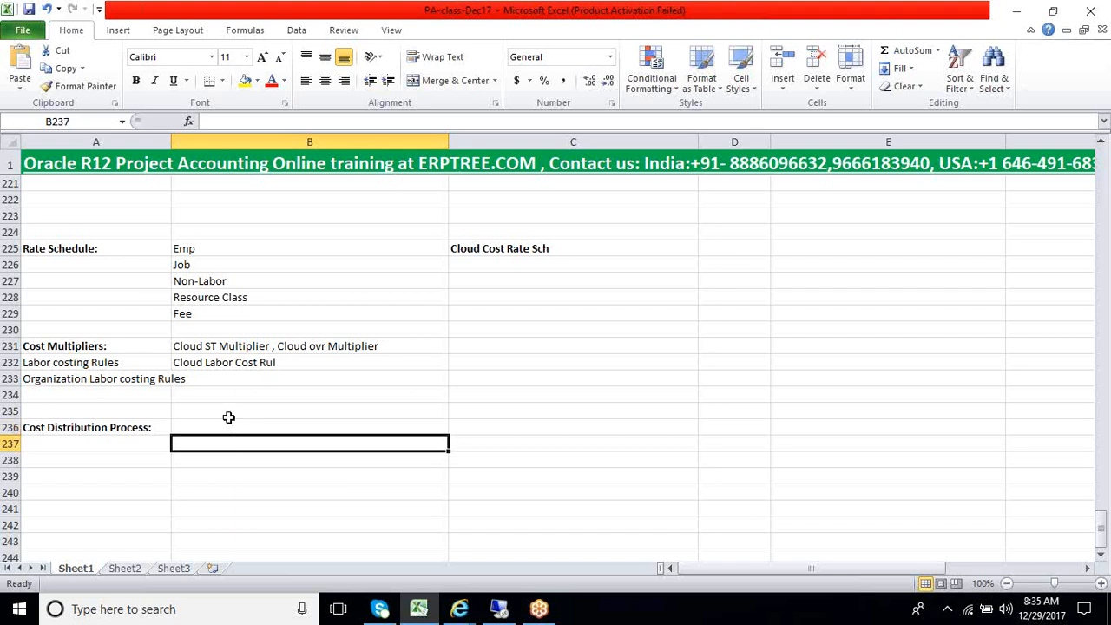
pyautogui.write('PRC')
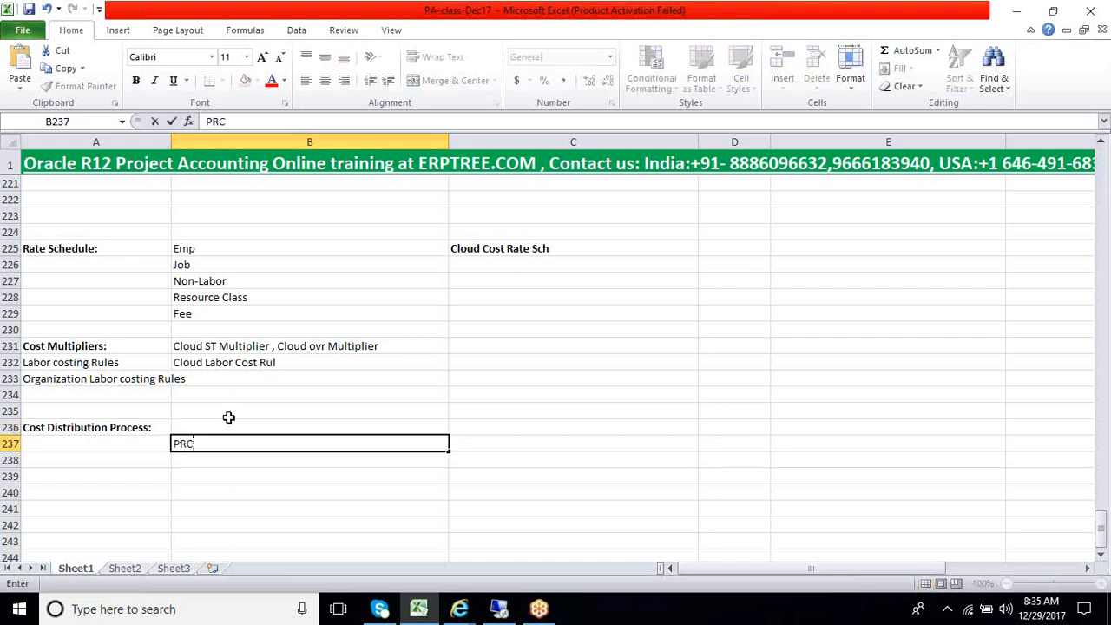
pyautogui.write(':')
pyautogui.press('Return')
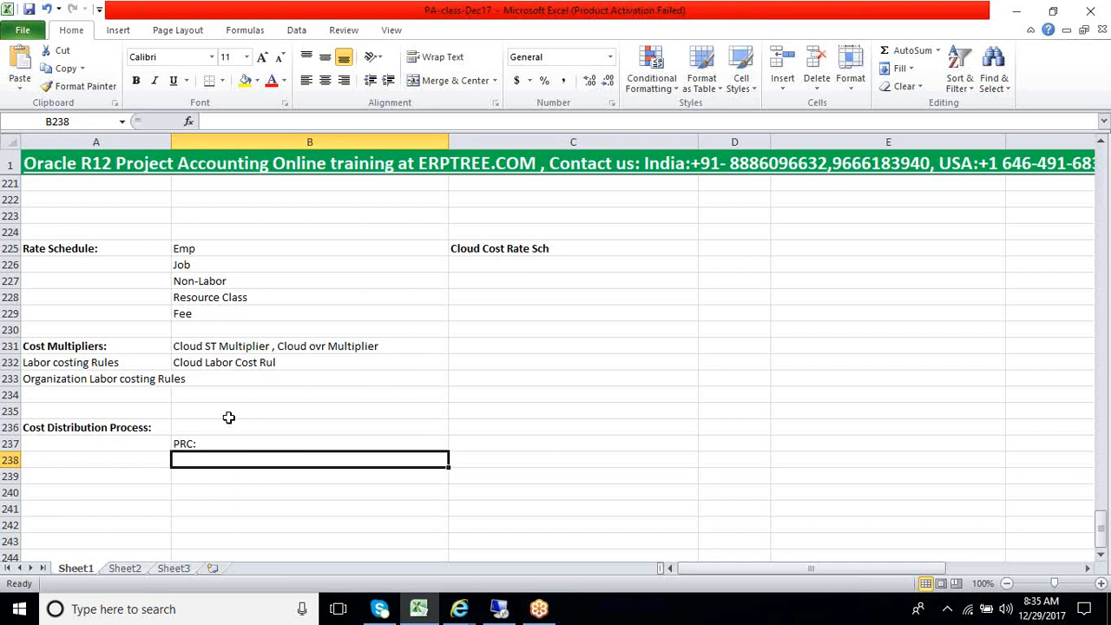
pyautogui.write('EXC')
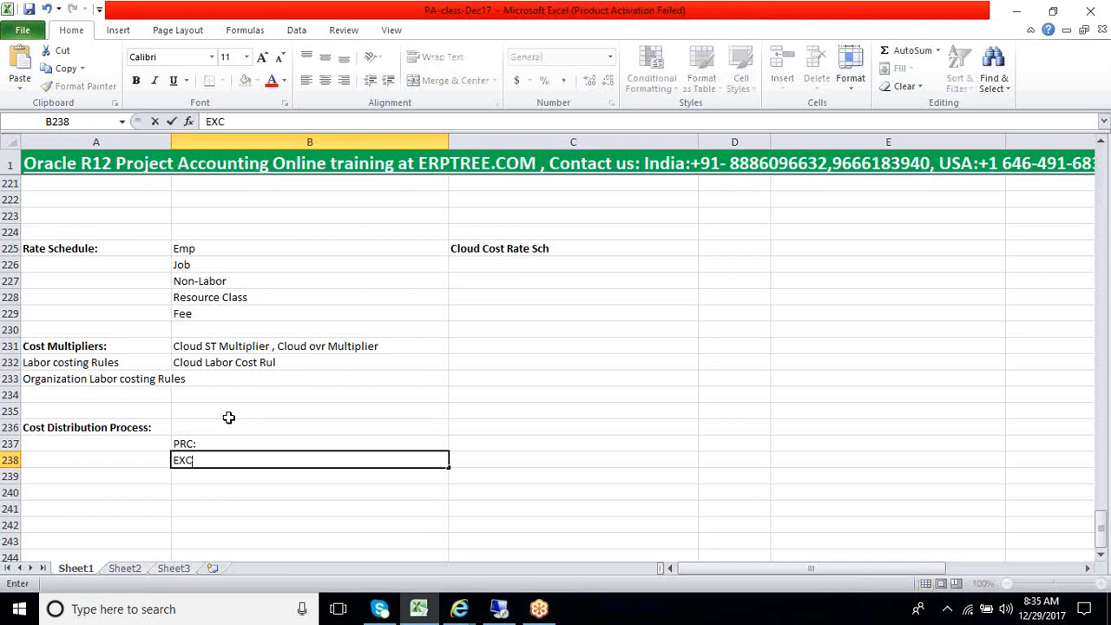
pyautogui.write(':')
pyautogui.press('Return')
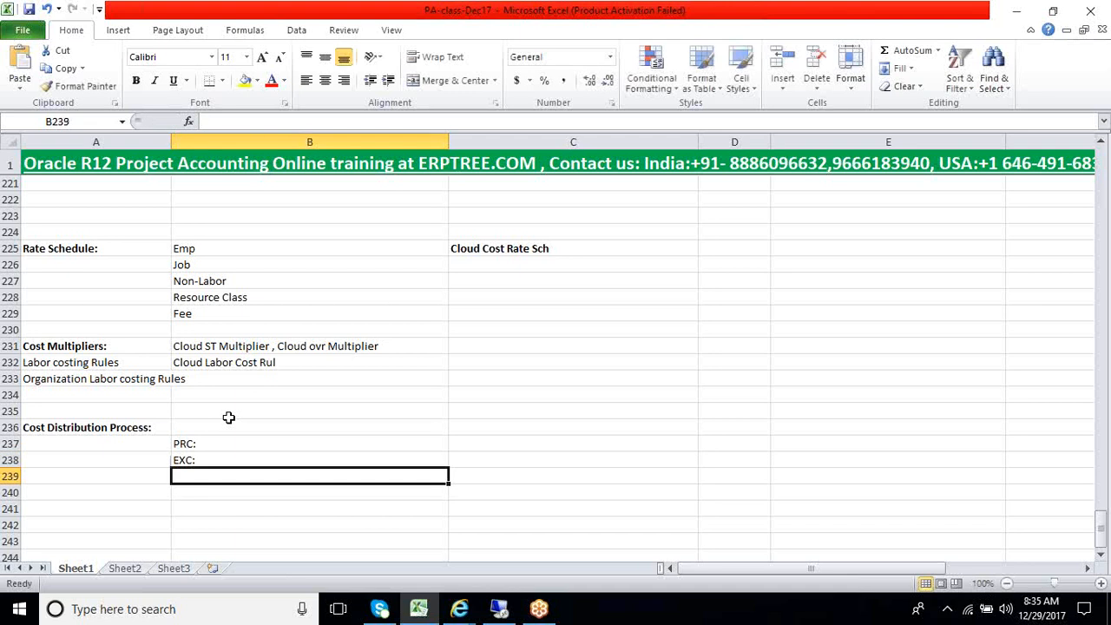
# Continue the prefix list with MGT: in B239 and AUD: in B240
pyautogui.write('MGT')
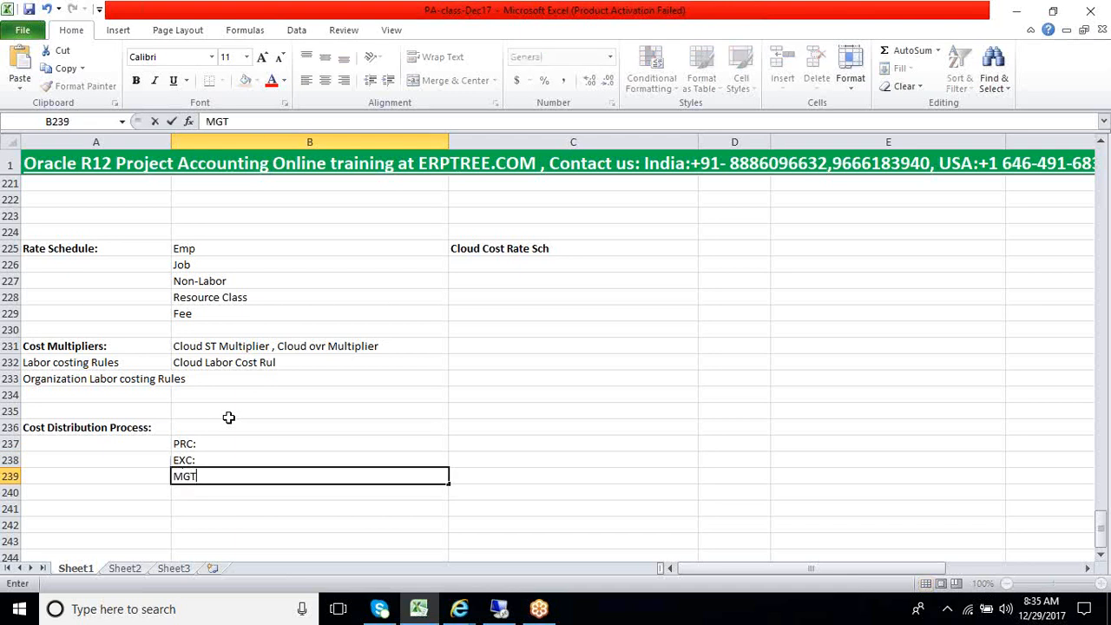
pyautogui.write(':')
pyautogui.press('Return')
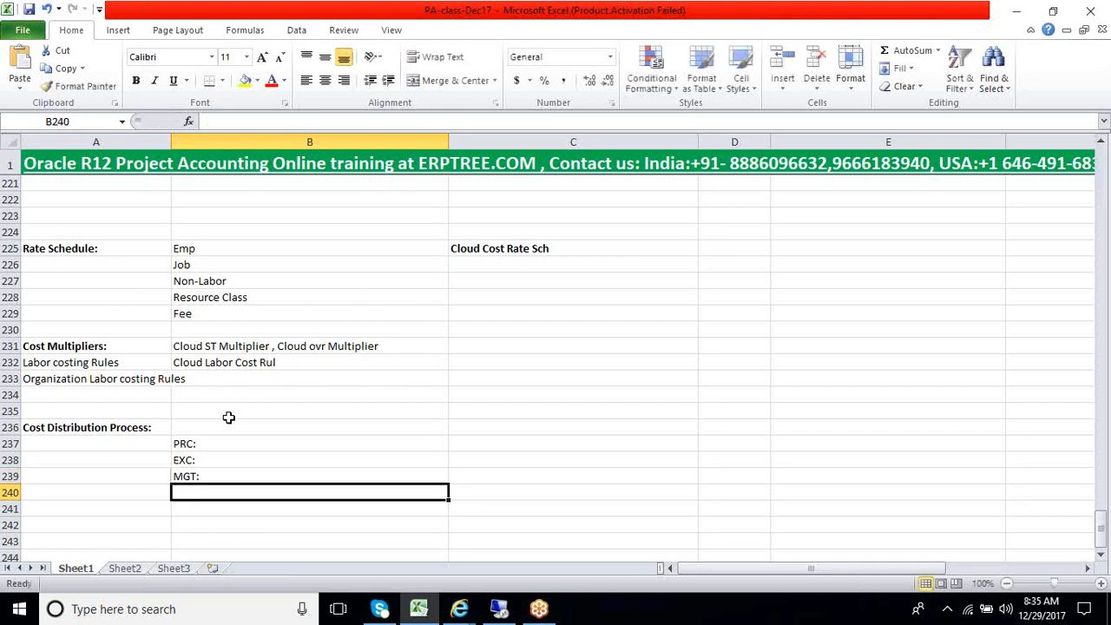
pyautogui.write('AUD')
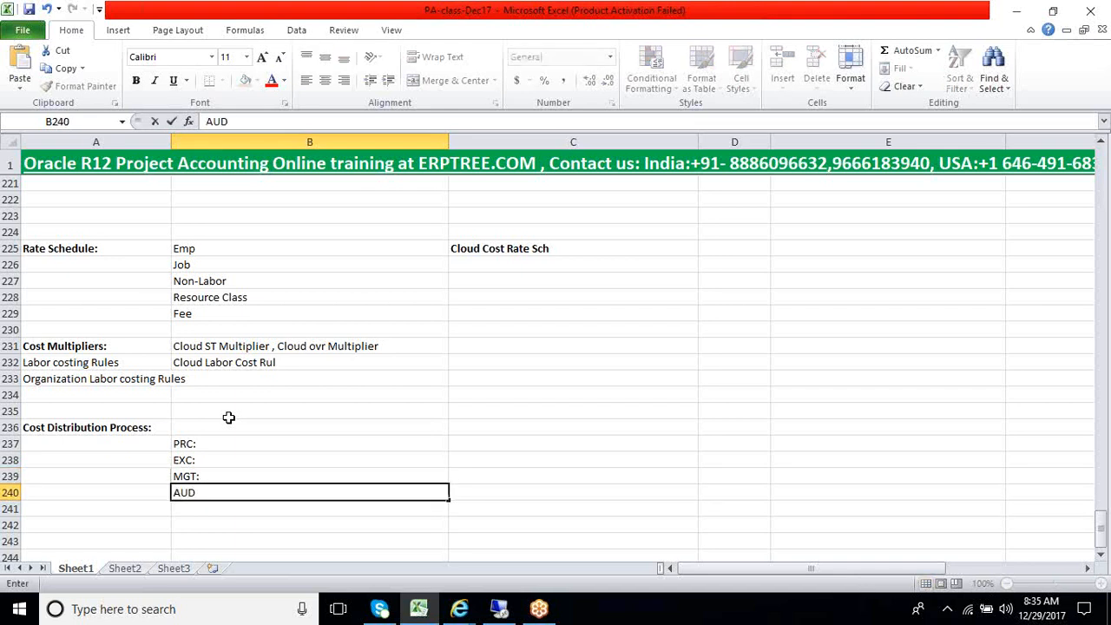
pyautogui.write(':')
pyautogui.press('Return')
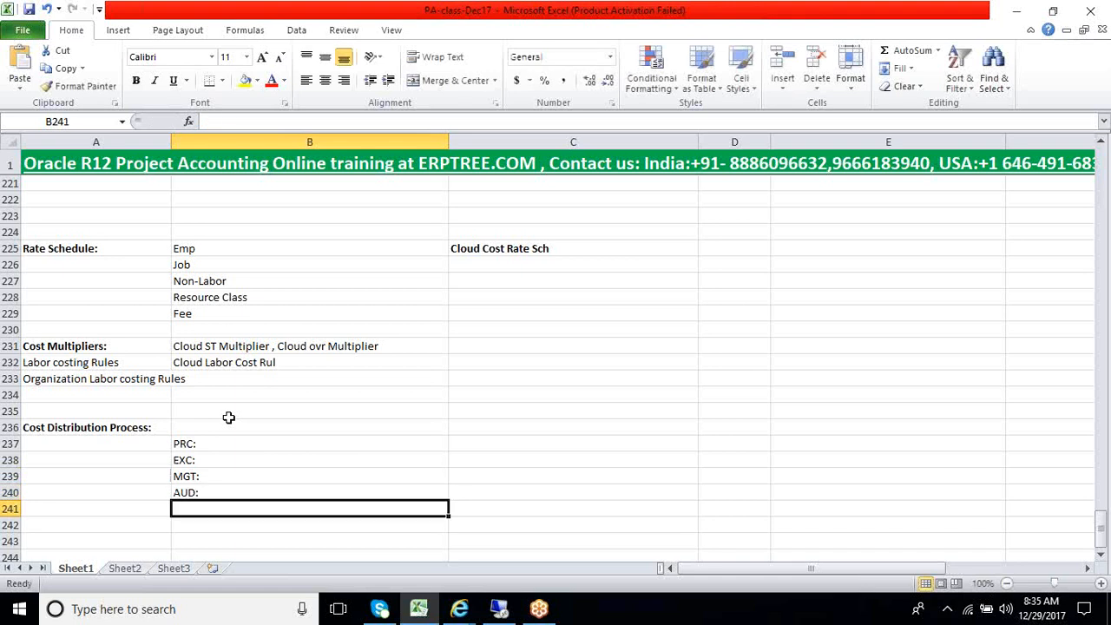
# Highlight the four process prefixes in B237:B240 to review them as a group
pyautogui.press('Up')
pyautogui.press('Up')
pyautogui.press('Up')
pyautogui.press('Up')
pyautogui.hotkey('shift', 'Down')
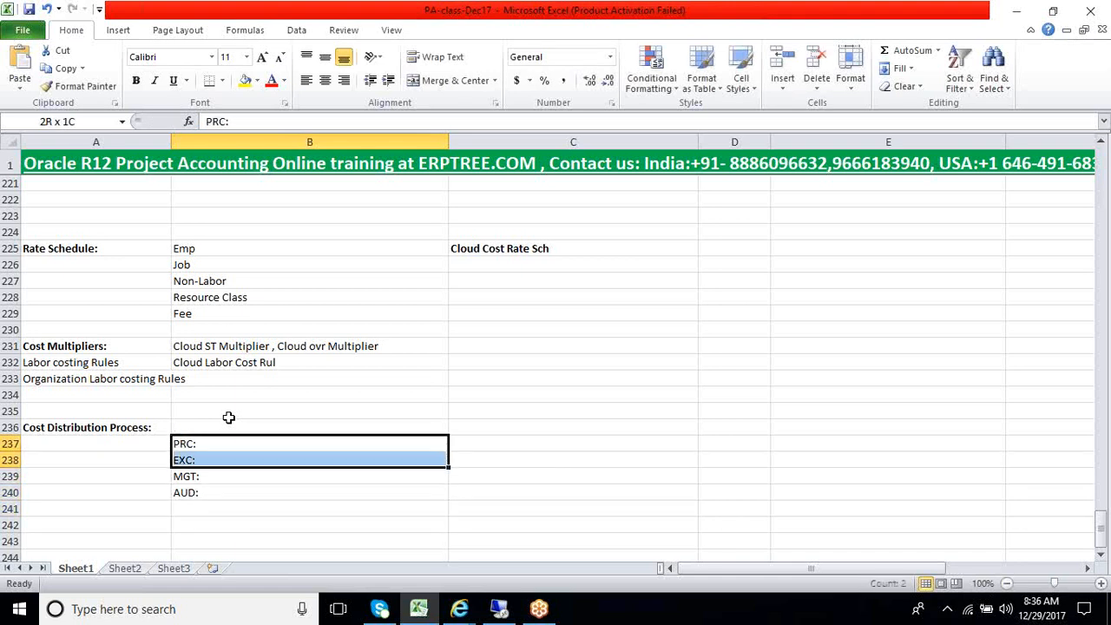
pyautogui.hotkey('shift', 'Down')
pyautogui.hotkey('shift', 'Down')
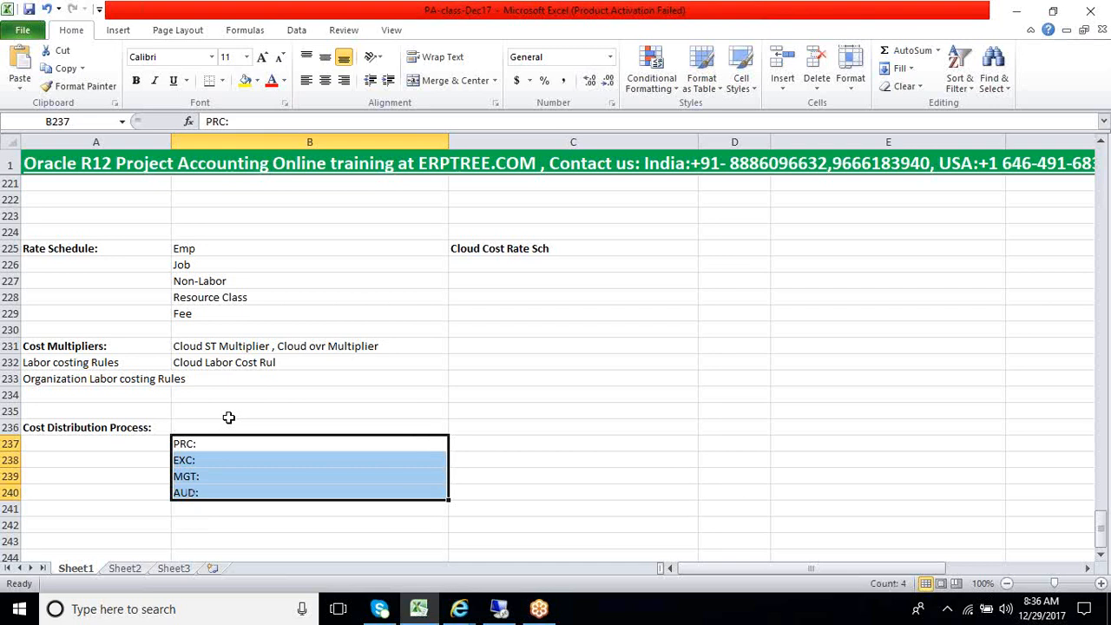
pyautogui.press('Down')
pyautogui.press('Down')
pyautogui.press('Down')
pyautogui.press('Down')
pyautogui.press('Down')
pyautogui.press('Down')
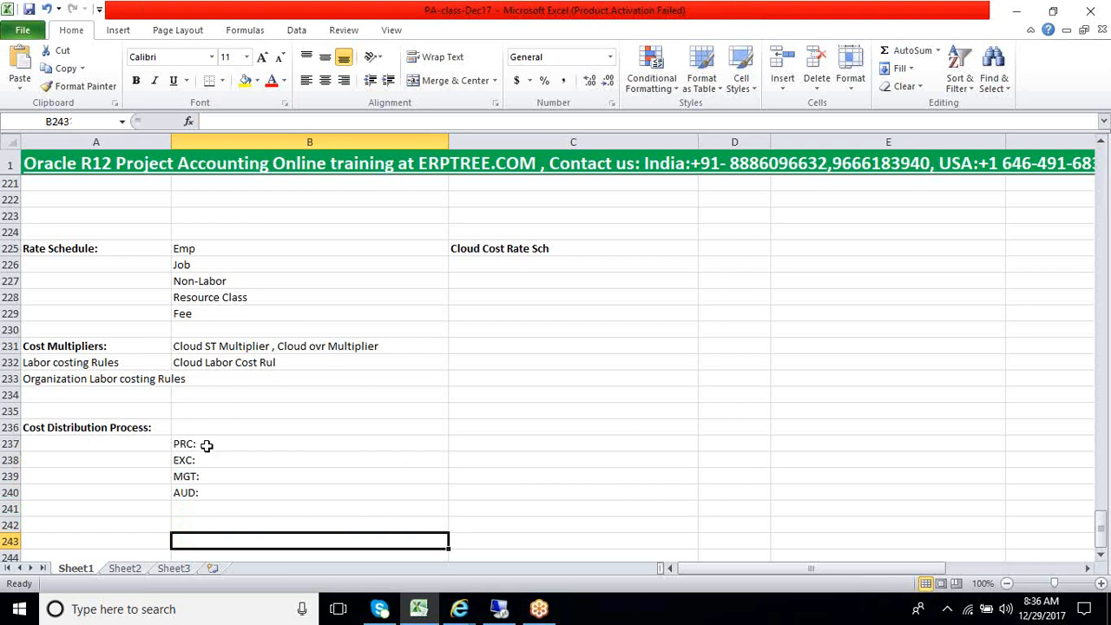
# Review the Pre Approved Batch classes starting at Class: Time Cards in B200, and return to the PRC: entry in B237
pyautogui.click(206, 445)
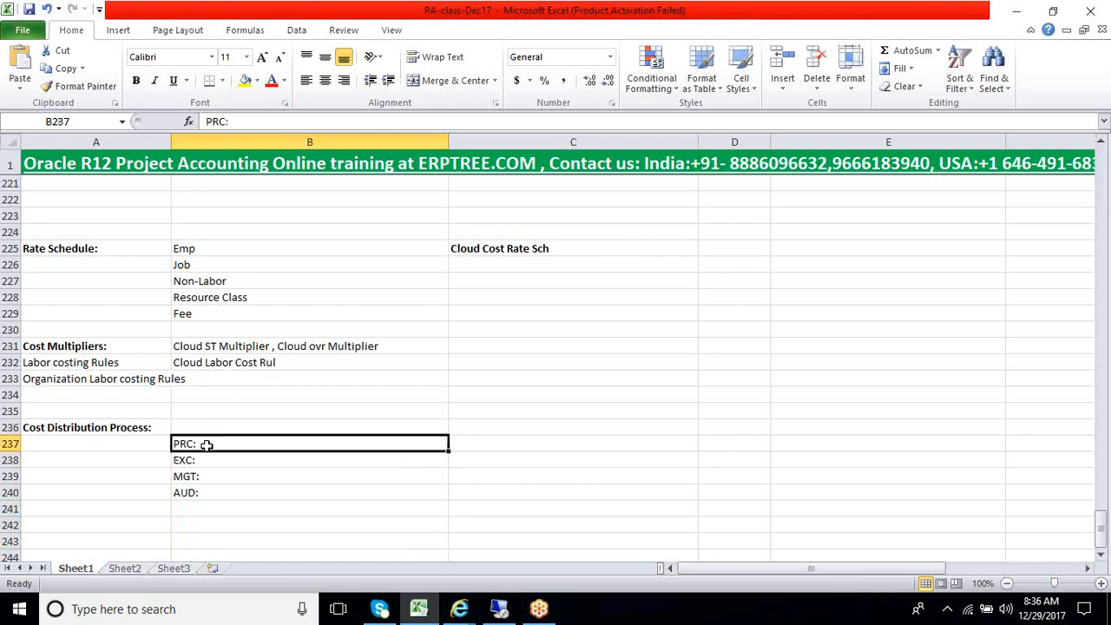
pyautogui.scroll(10, 217, 406)
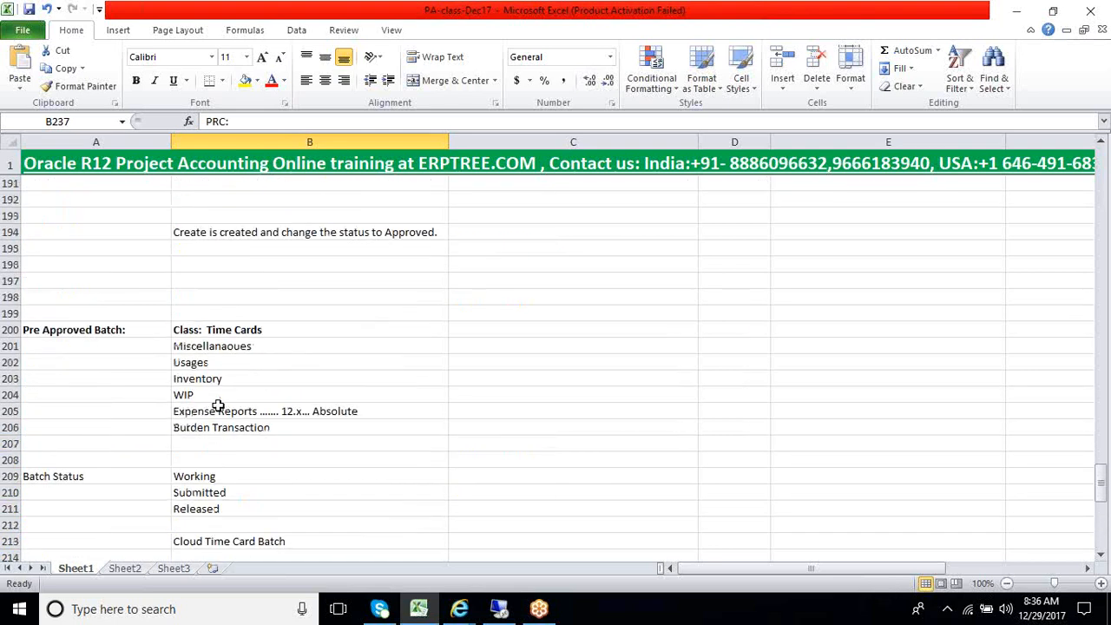
pyautogui.scroll(1, 217, 406)
pyautogui.click(224, 381)
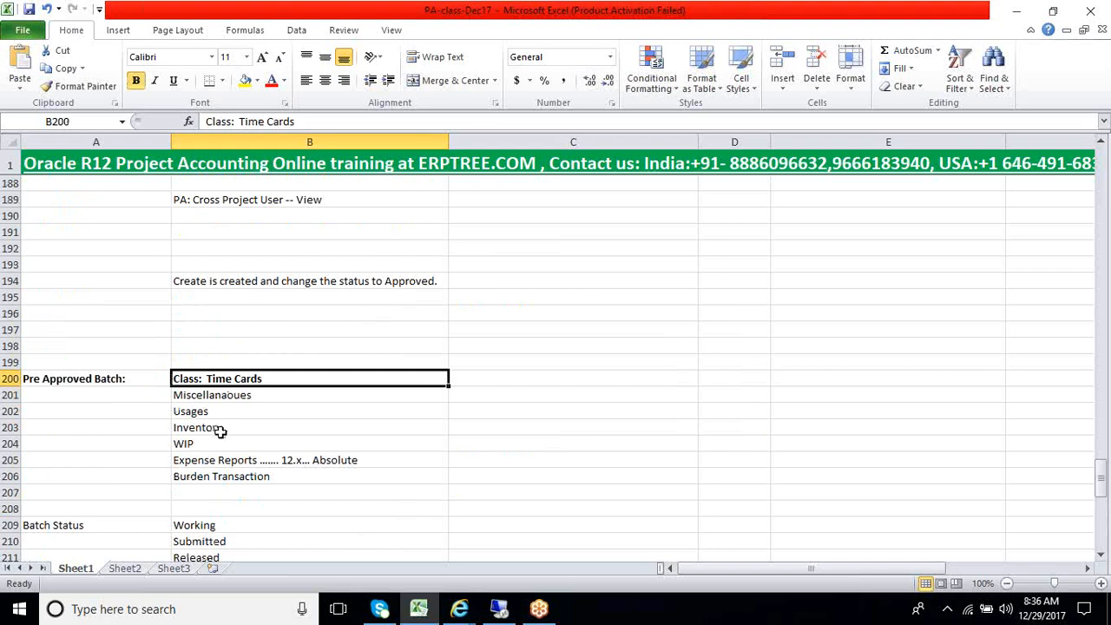
pyautogui.scroll(-11, 217, 430)
pyautogui.click(217, 442)
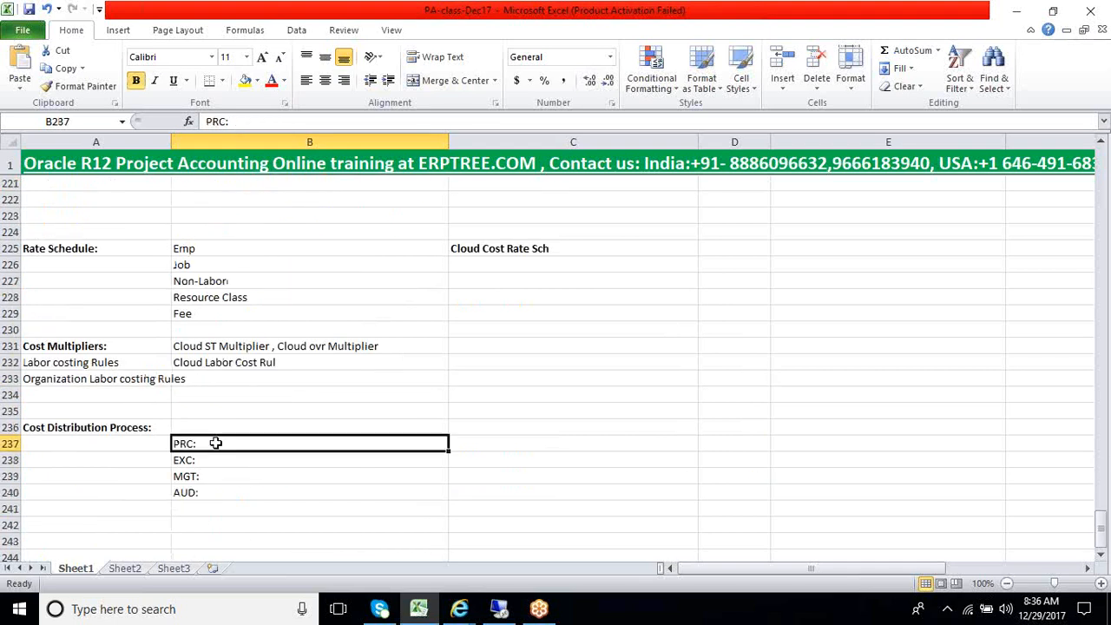
pyautogui.scroll(-3, 307, 513)
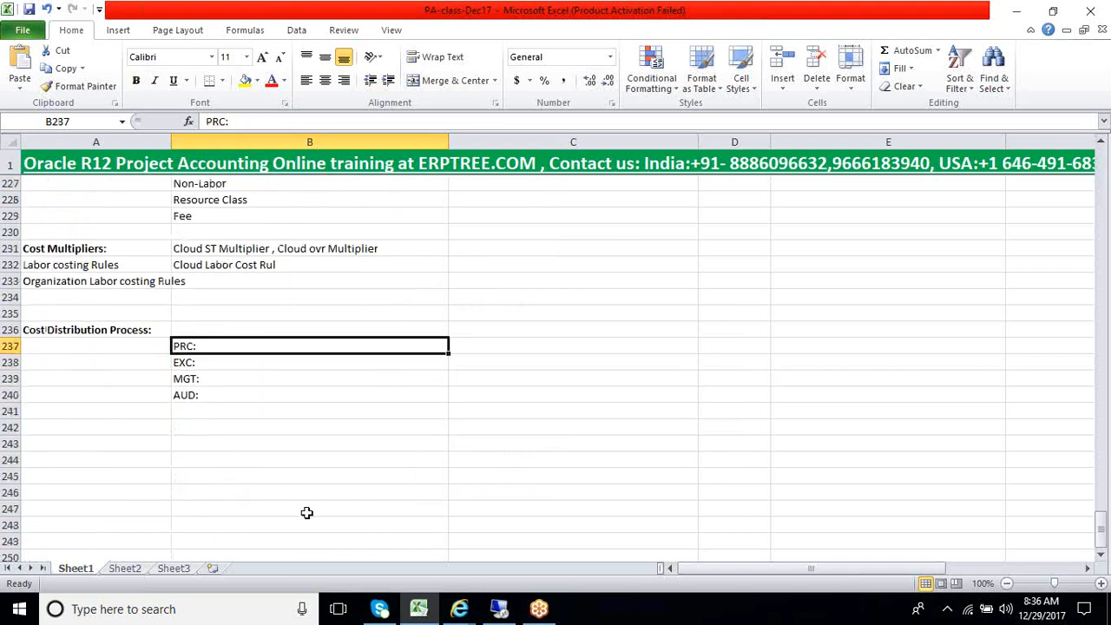
# Switch to Oracle Applications and start a new single concurrent request
pyautogui.click(499, 609)
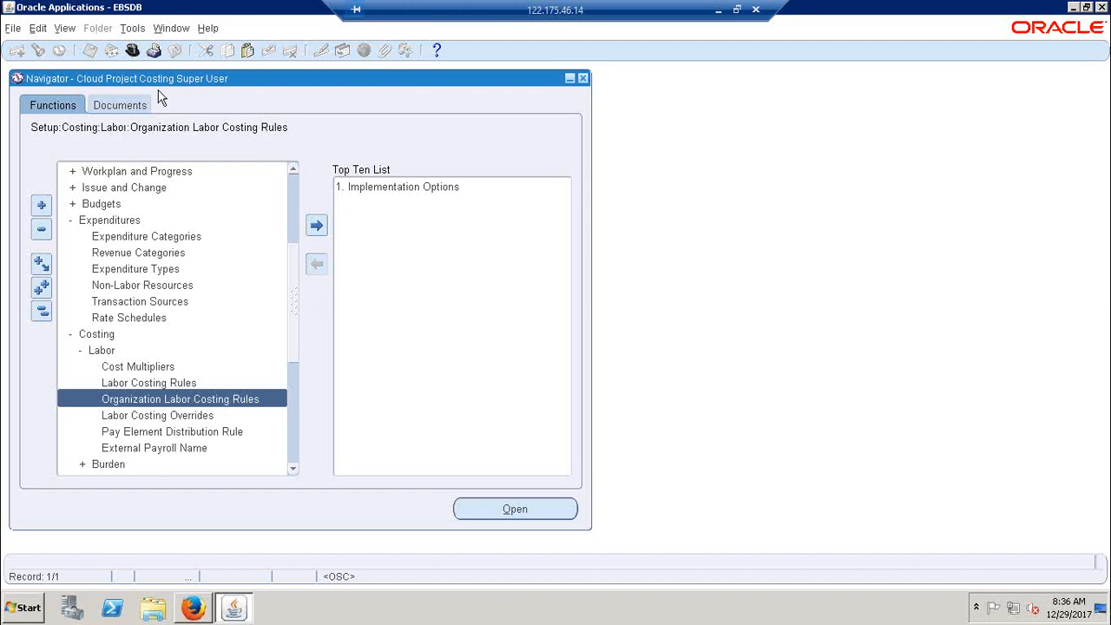
pyautogui.click(66, 29)
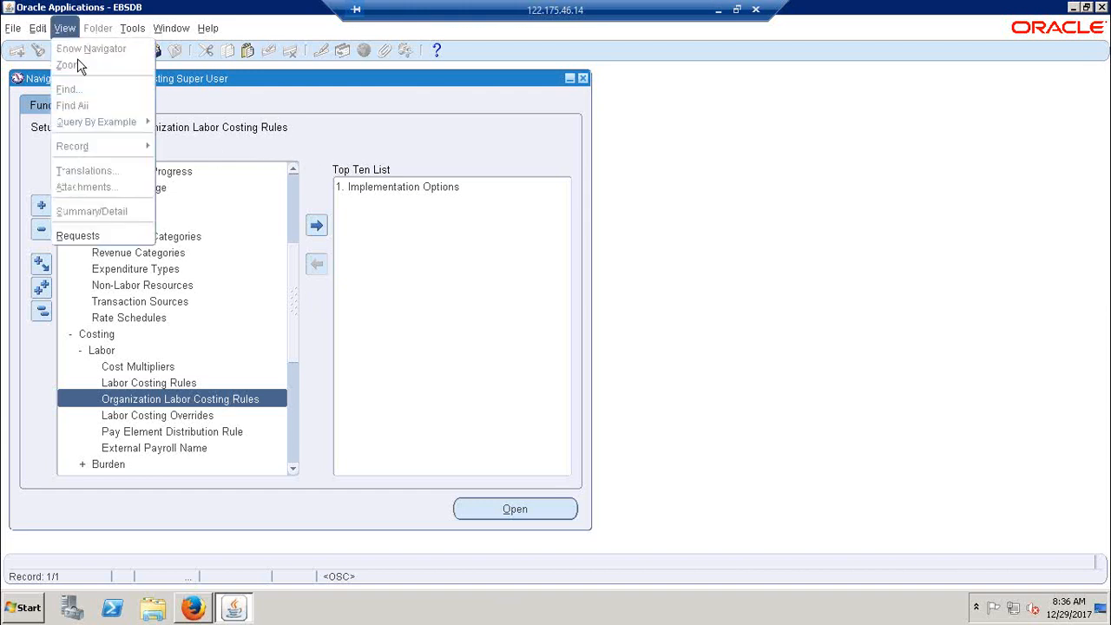
pyautogui.click(82, 237)
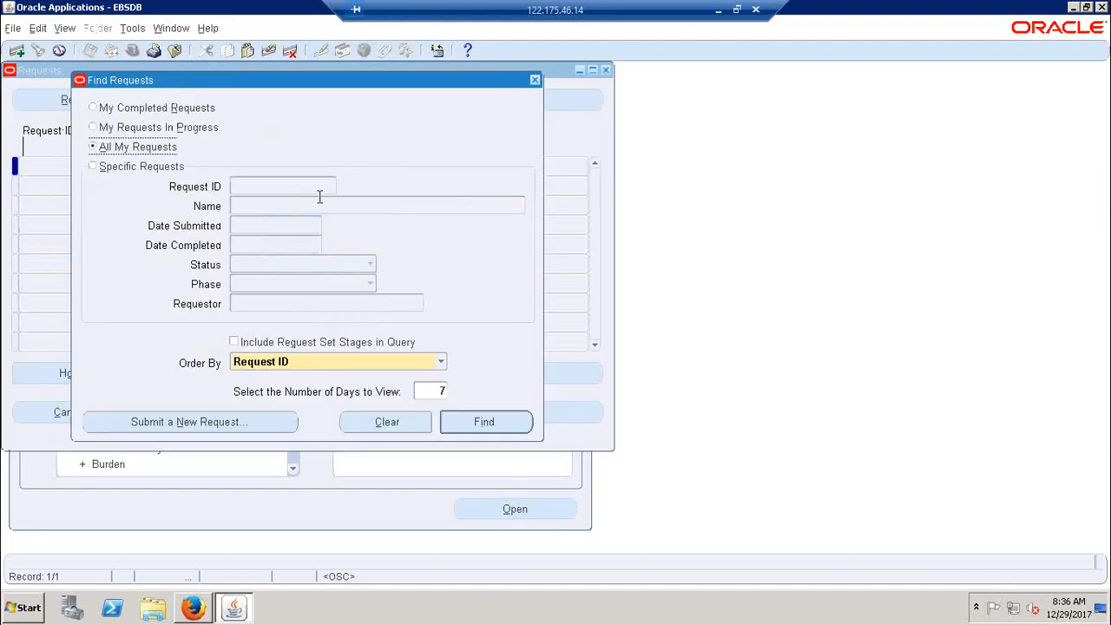
pyautogui.click(230, 425)
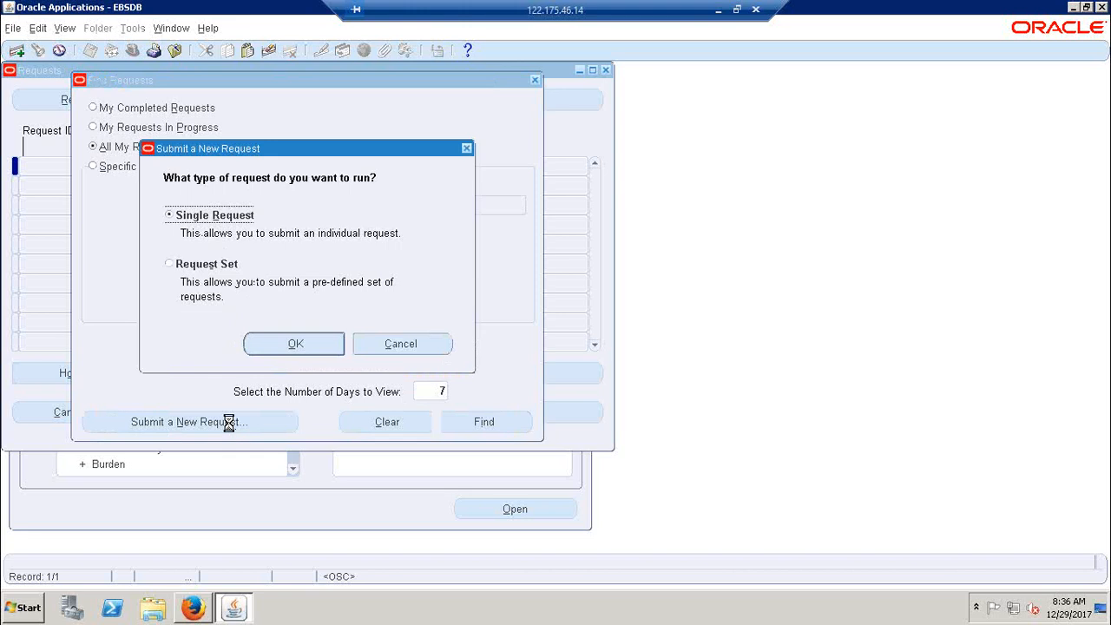
pyautogui.press('Return')
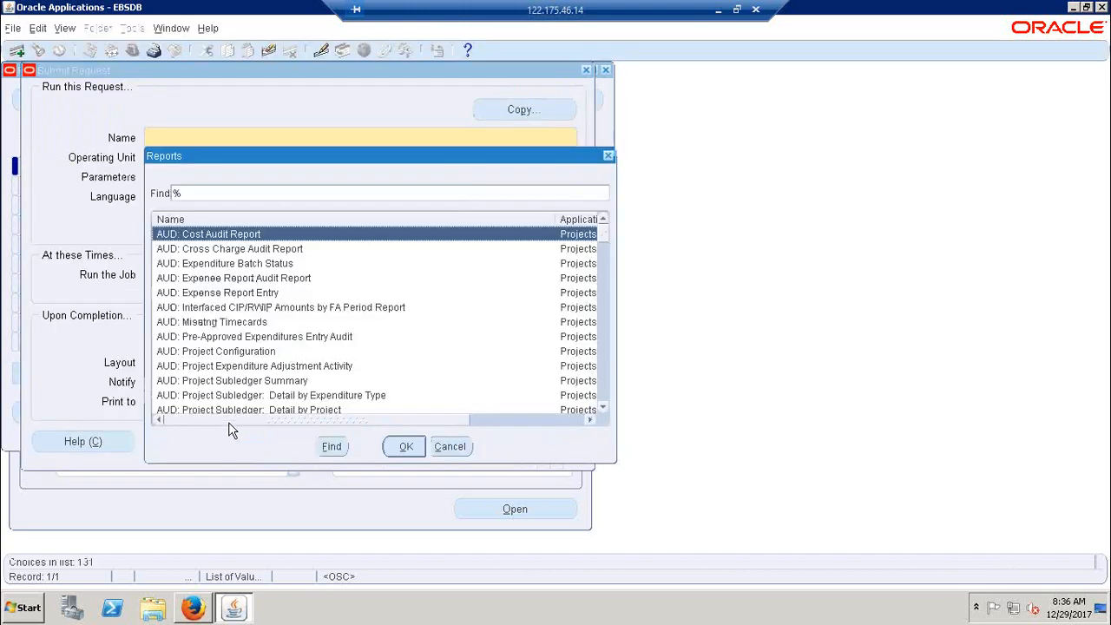
# Search the reports for prc: distribute, choose PRC: Distribute Labor Costs as the request, and dismiss its parameters without filling them in
pyautogui.write('prc: ')
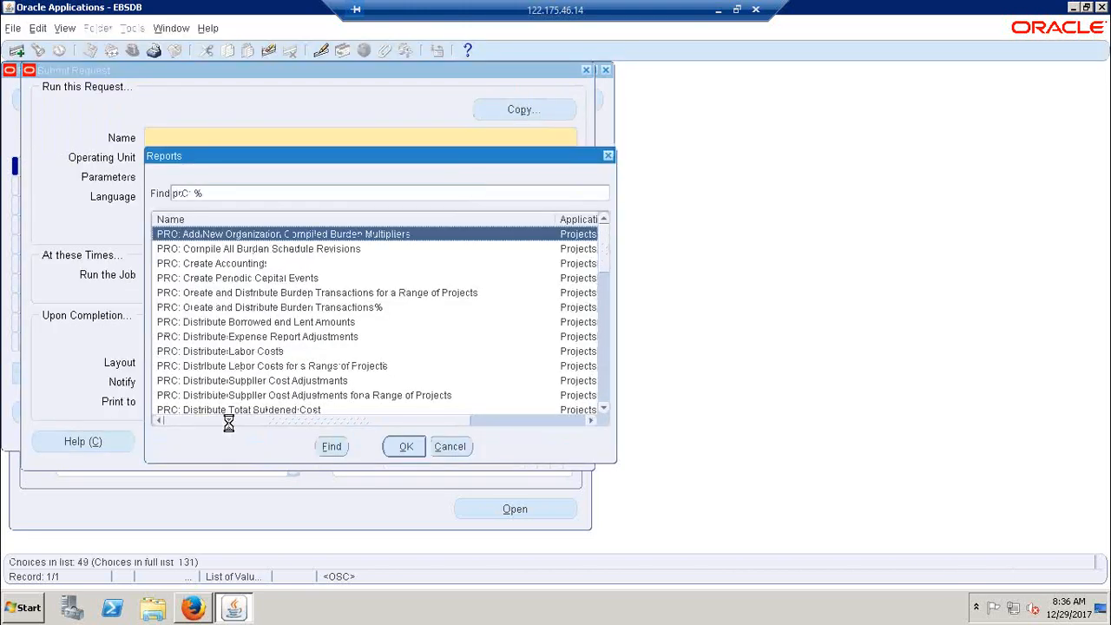
pyautogui.write('distribute')
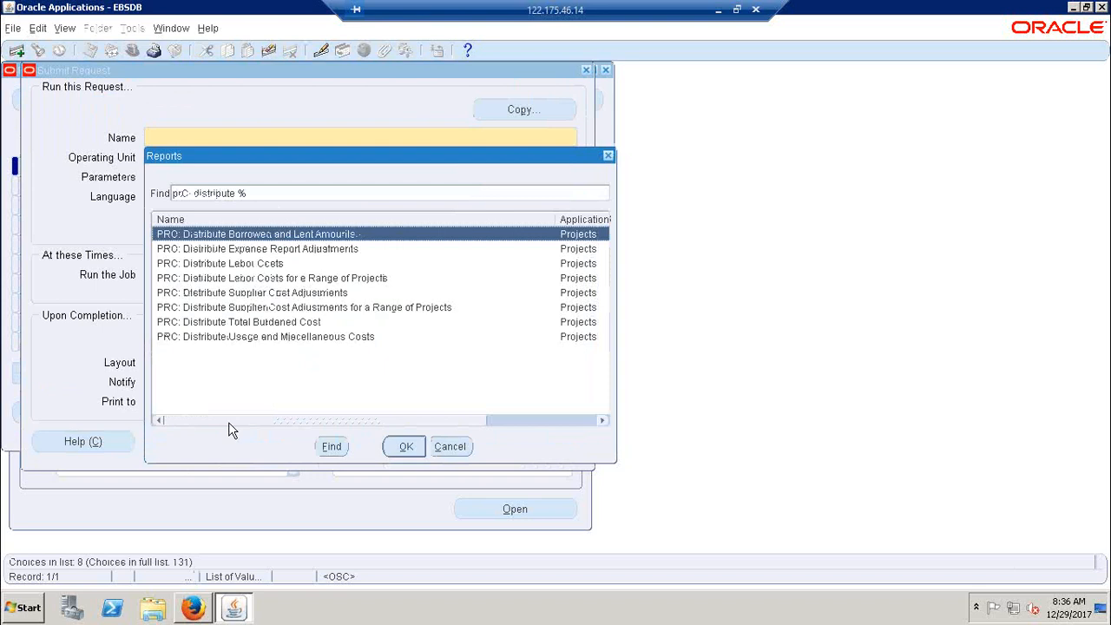
pyautogui.press('Down')
pyautogui.press('Down')
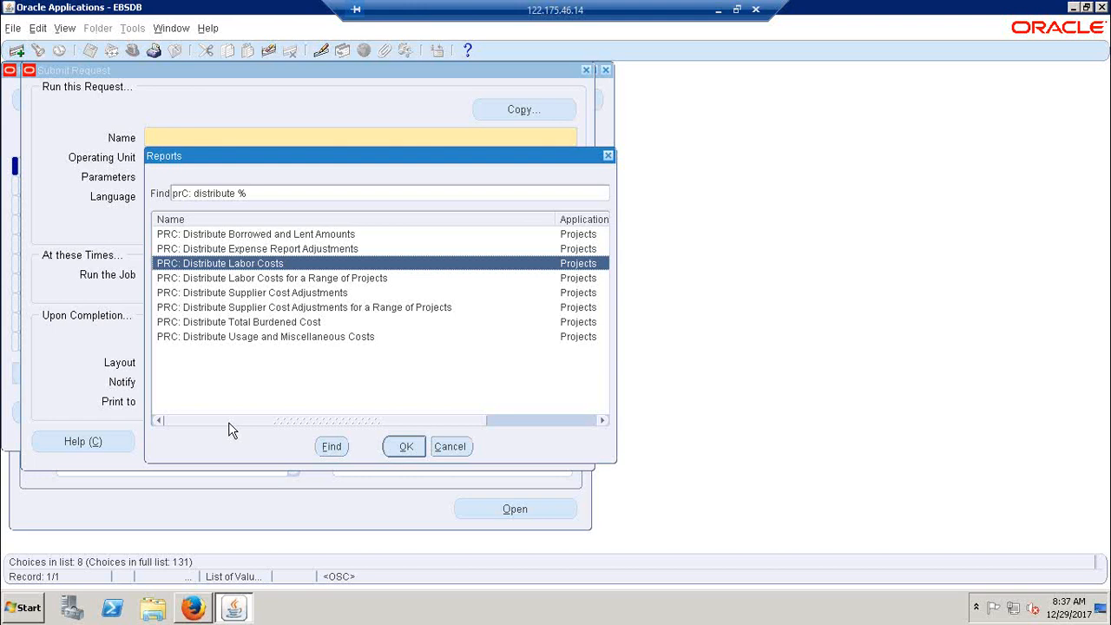
pyautogui.press('Return')
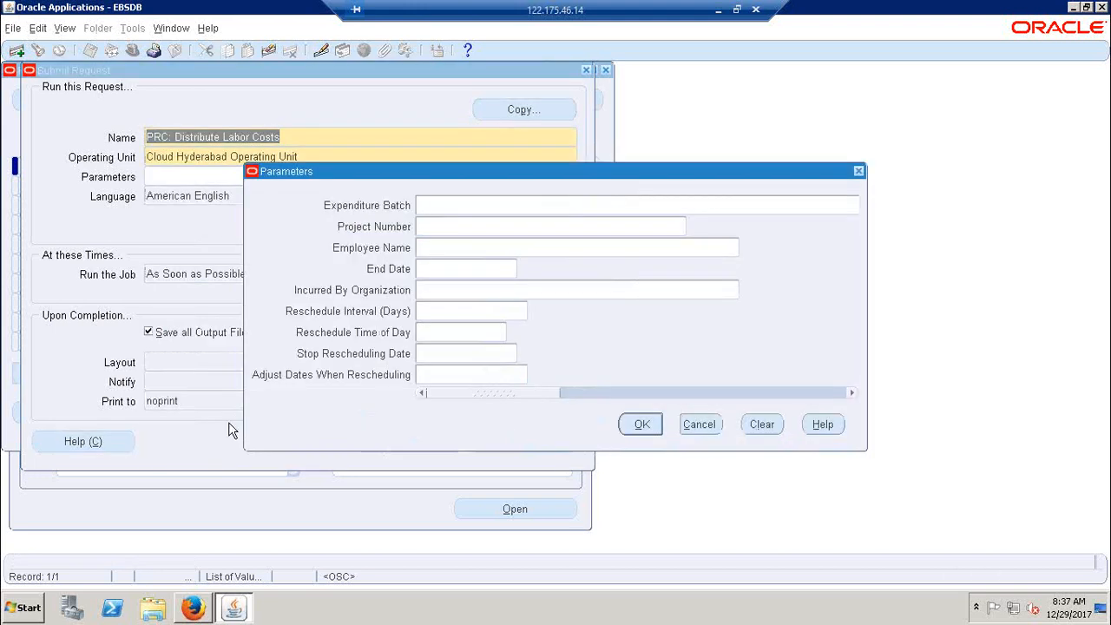
pyautogui.click(697, 426)
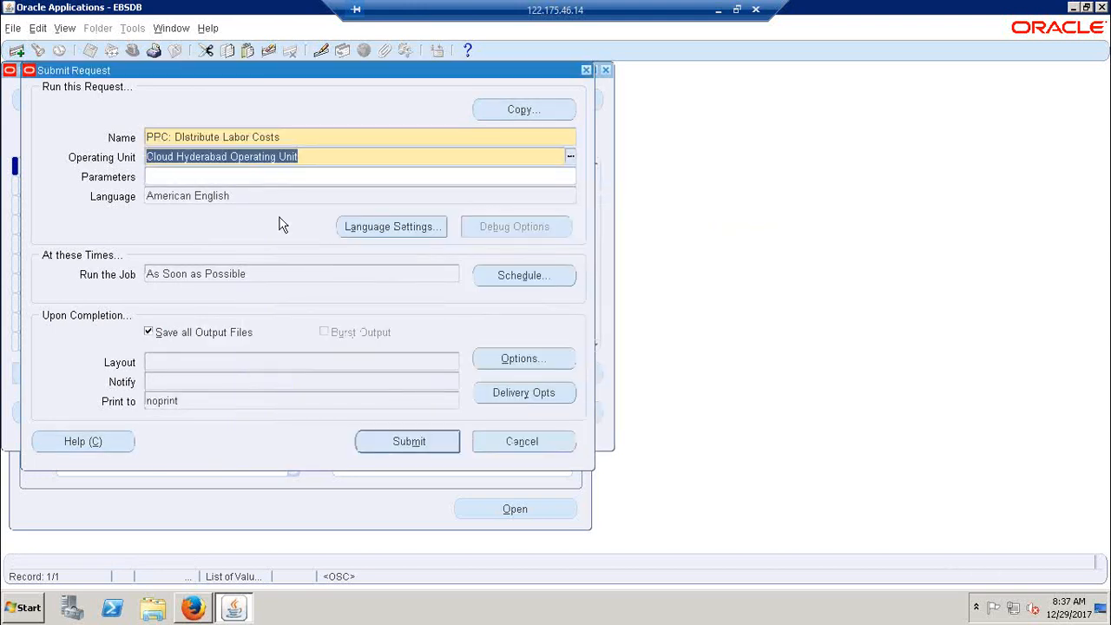
# Copy the request name PRC: Distribute Labor Costs into cell B241 of the Excel notes
pyautogui.click(288, 137)
pyautogui.hotkey('ctrl', 'c')
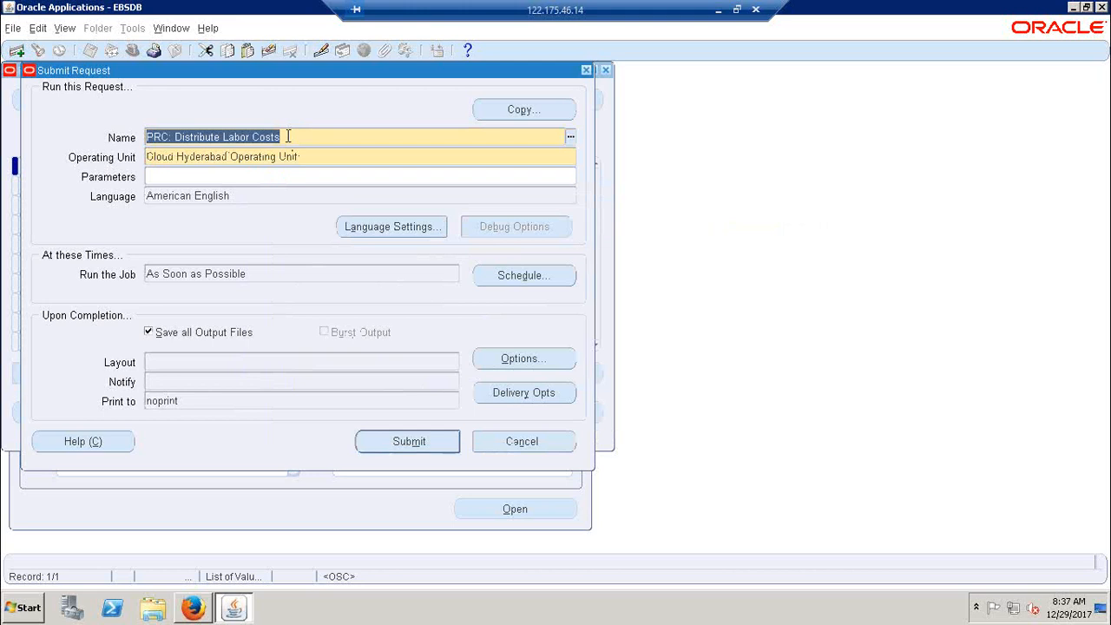
pyautogui.click(718, 10)
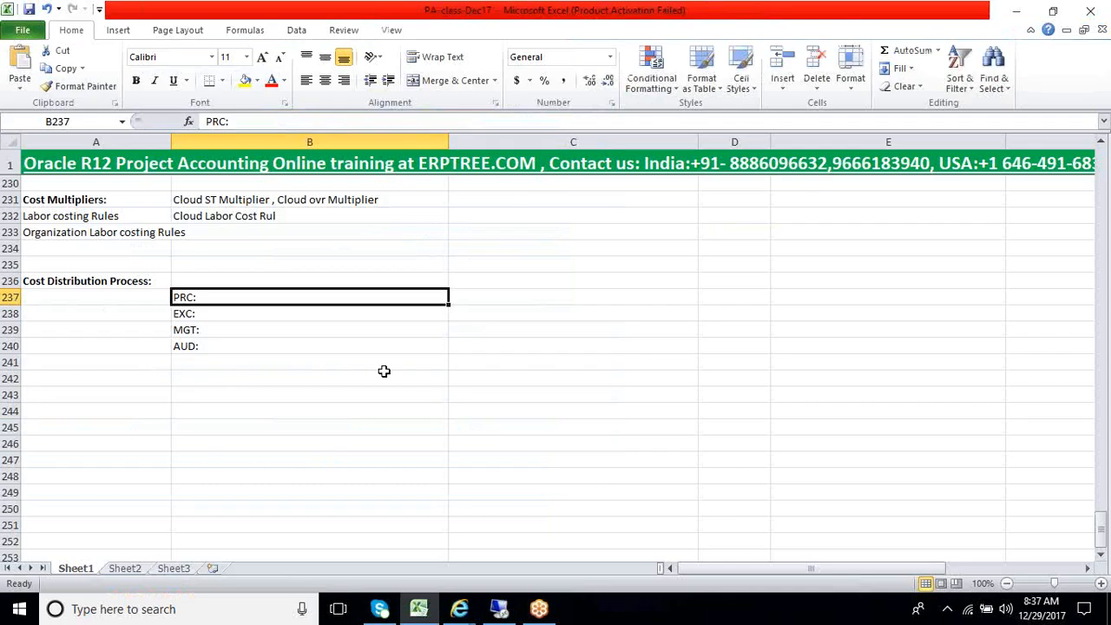
pyautogui.click(202, 364)
pyautogui.hotkey('ctrl', 'v')
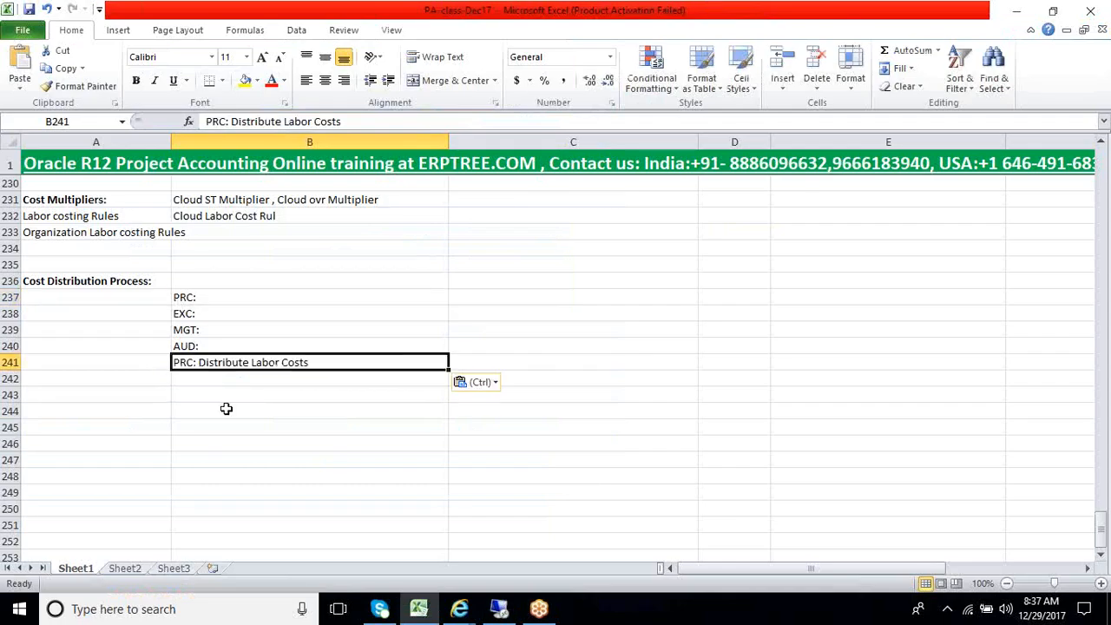
# Switch to Oracle Applications and set the request's Project Number parameter to Cloud Indirect Project, leaving the other parameters blank
pyautogui.click(502, 612)
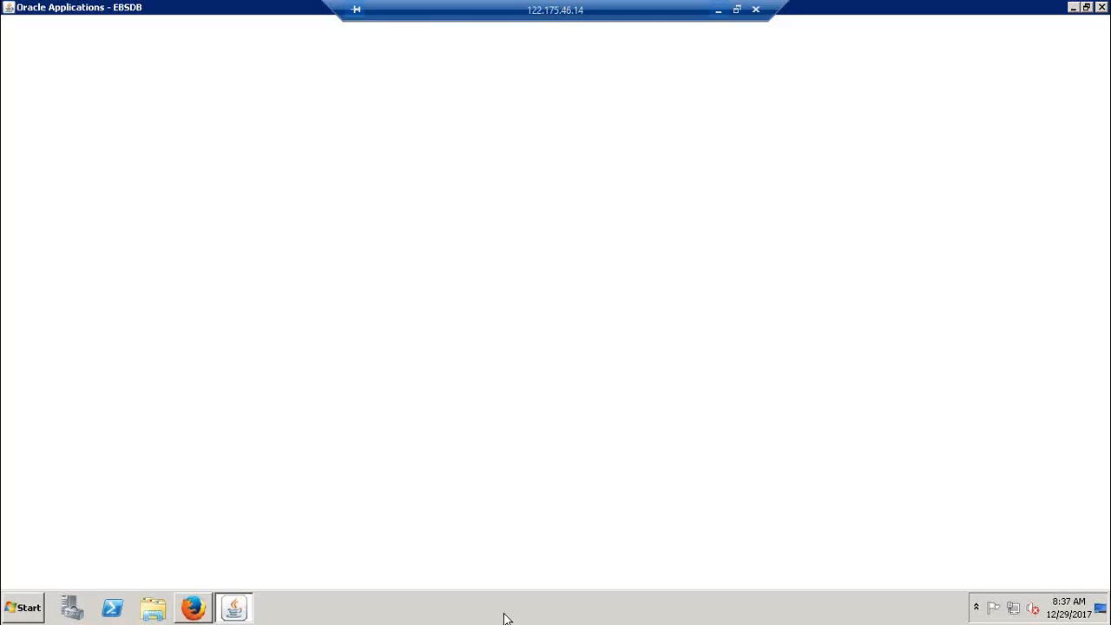
pyautogui.click(239, 177)
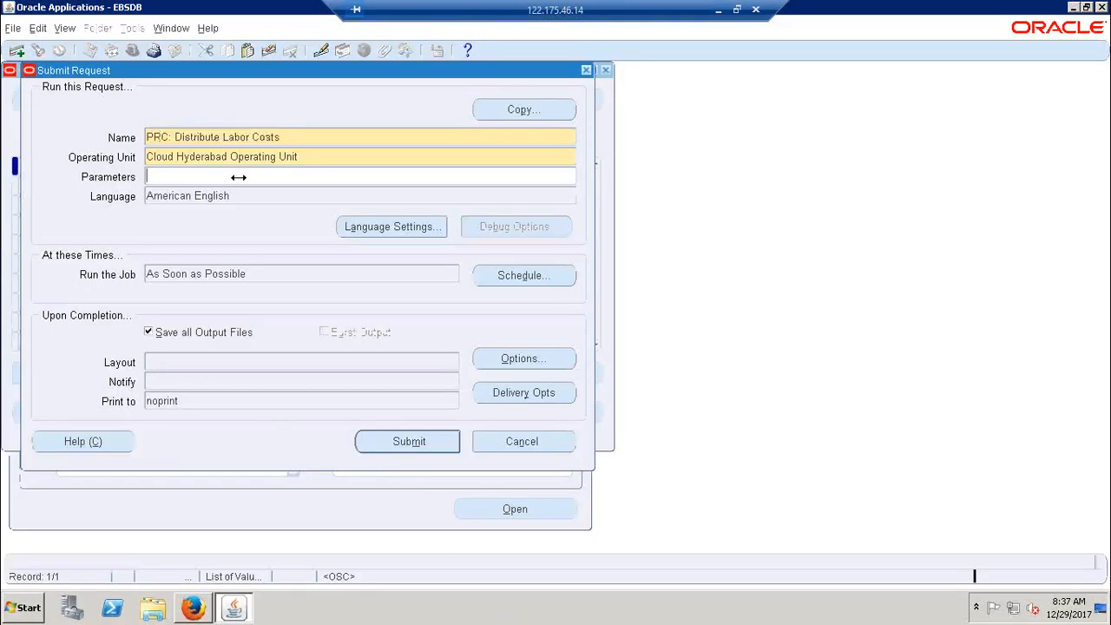
pyautogui.moveTo(444, 174); pyautogui.dragTo(530, 147)
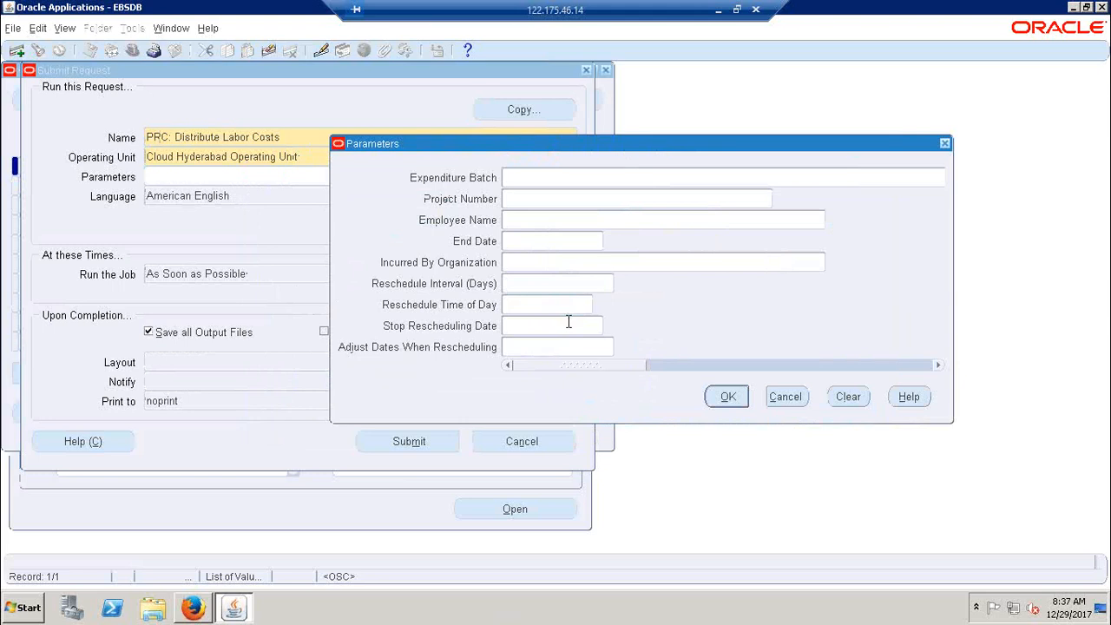
pyautogui.click(512, 199)
pyautogui.write('Clod')
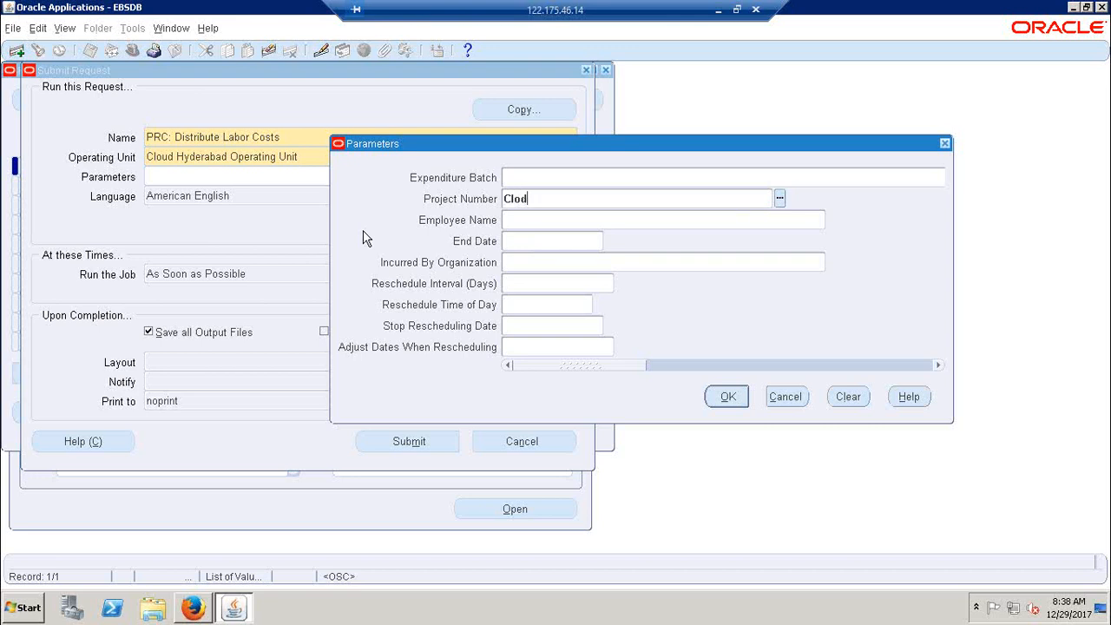
pyautogui.press('BackSpace')
pyautogui.write('ud Indire')
pyautogui.press('Tab')
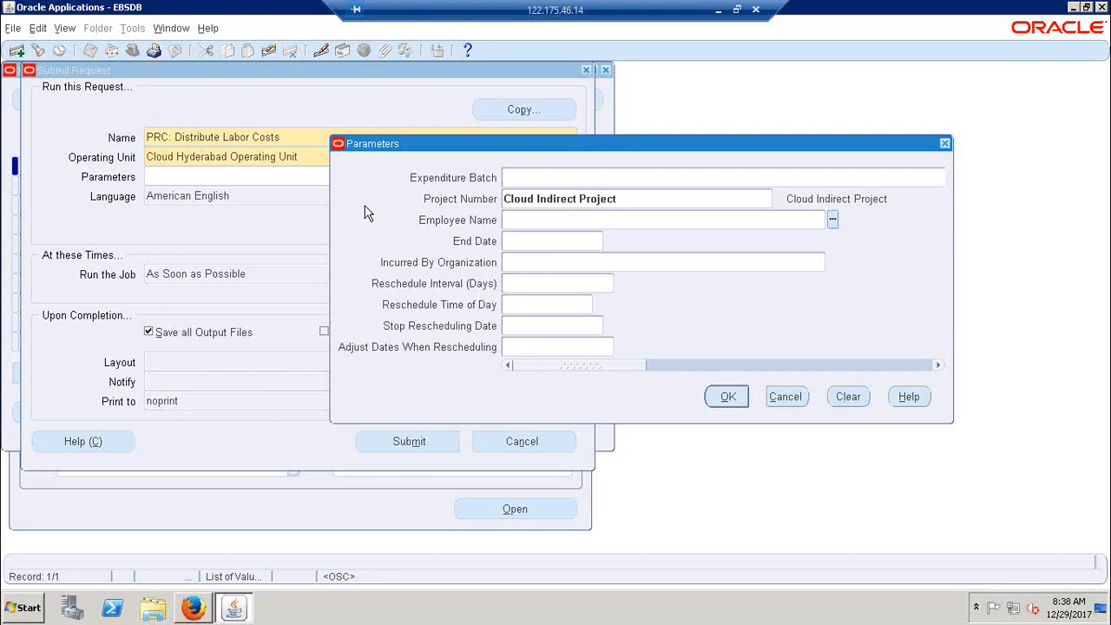
pyautogui.moveTo(415, 144); pyautogui.dragTo(398, 110)
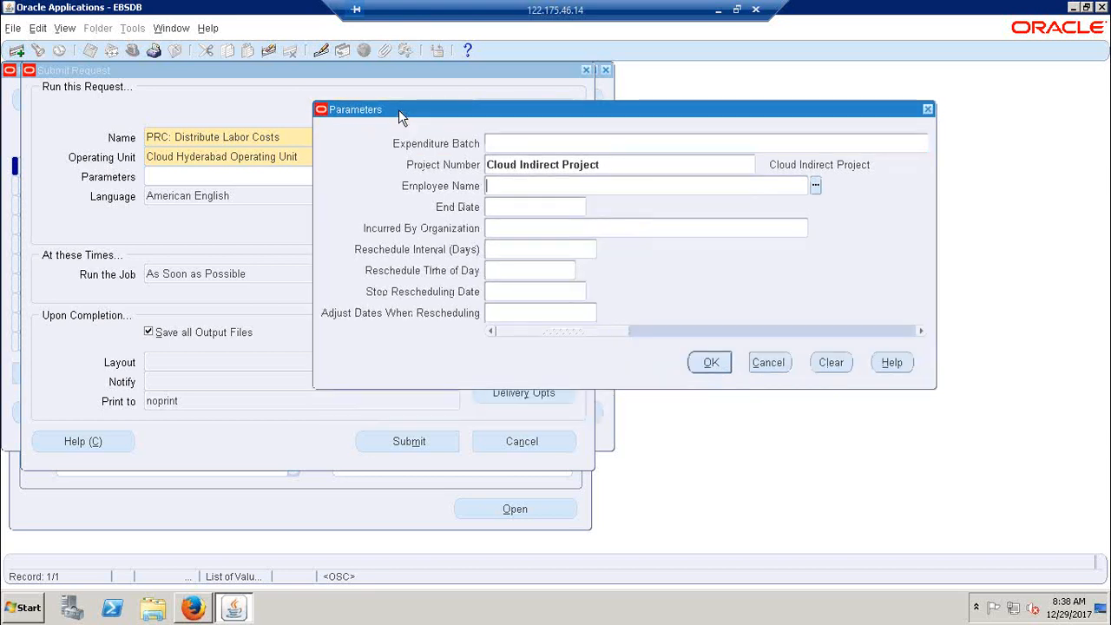
pyautogui.click(699, 366)
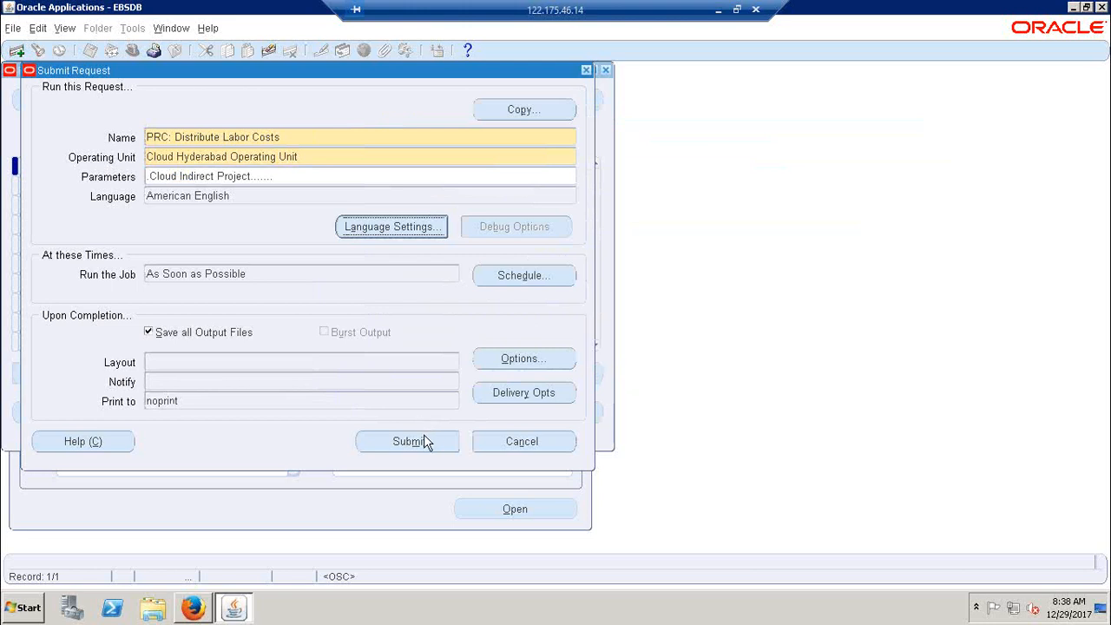
# Submit the PRC: Distribute Labor Costs request, decline submitting another one, and refresh the requests list
pyautogui.click(423, 441)
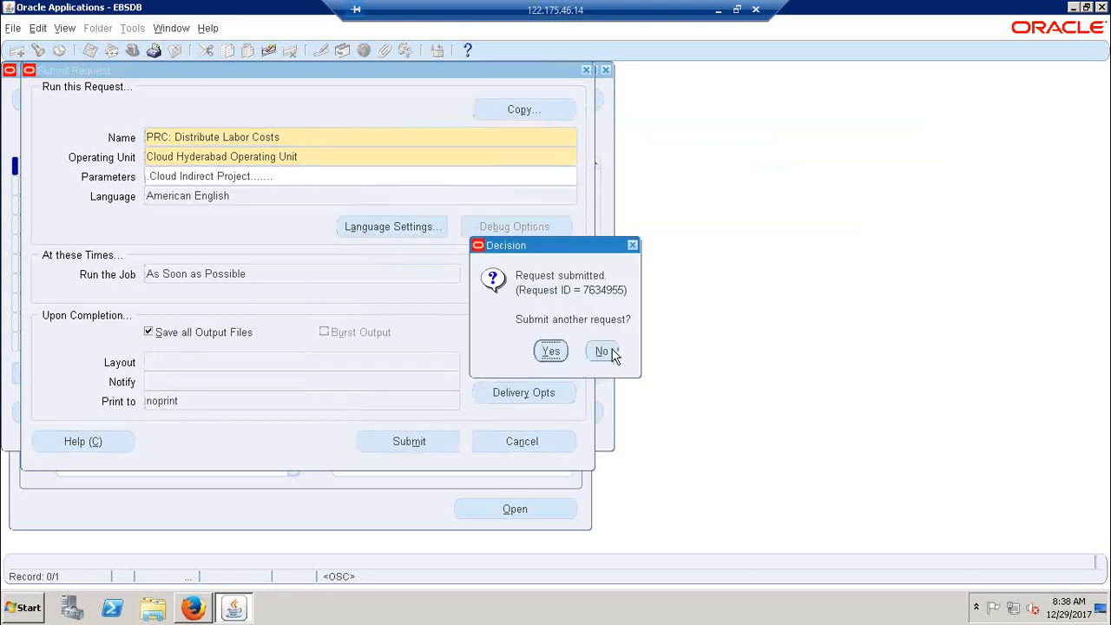
pyautogui.click(601, 352)
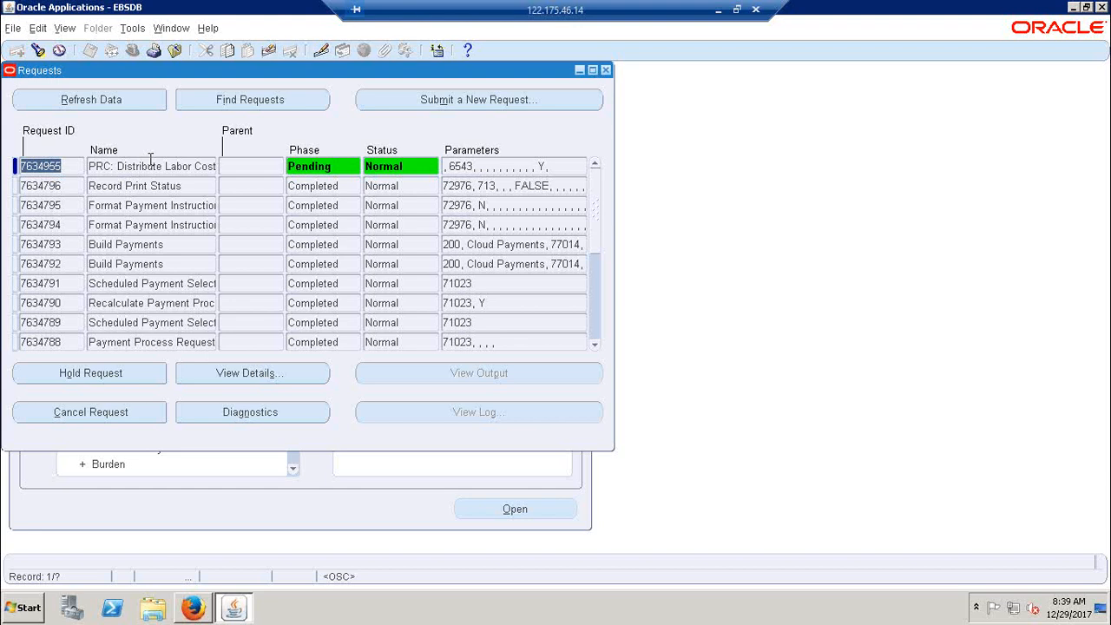
pyautogui.click(129, 104)
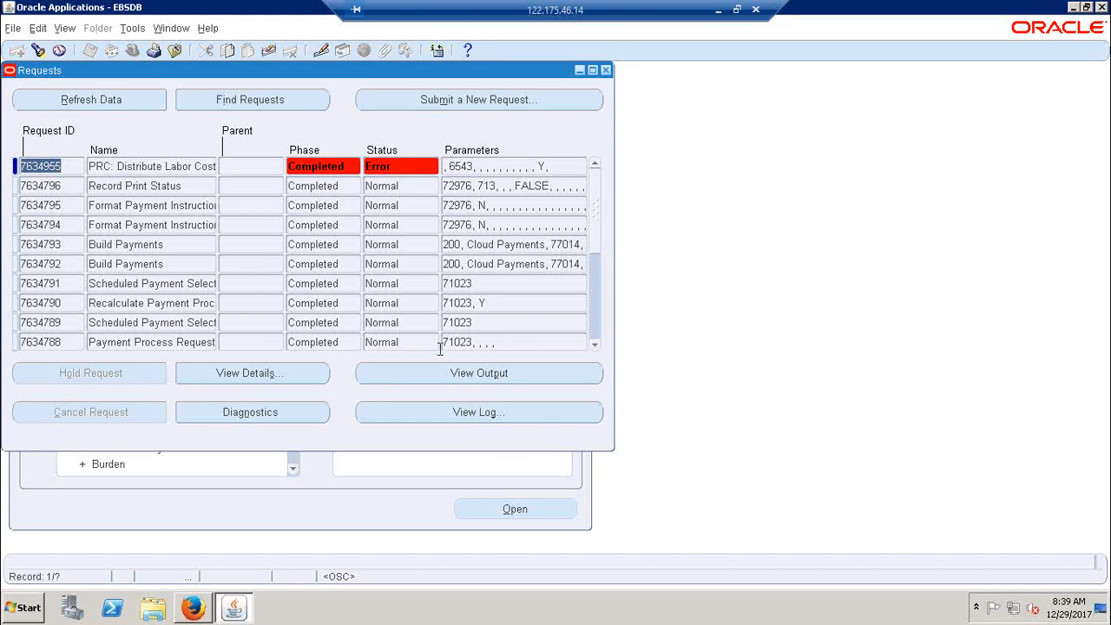
# Open the log of the PRC: Distribute Labor Costs request and read it from the parameters to the completion section
pyautogui.click(450, 411)
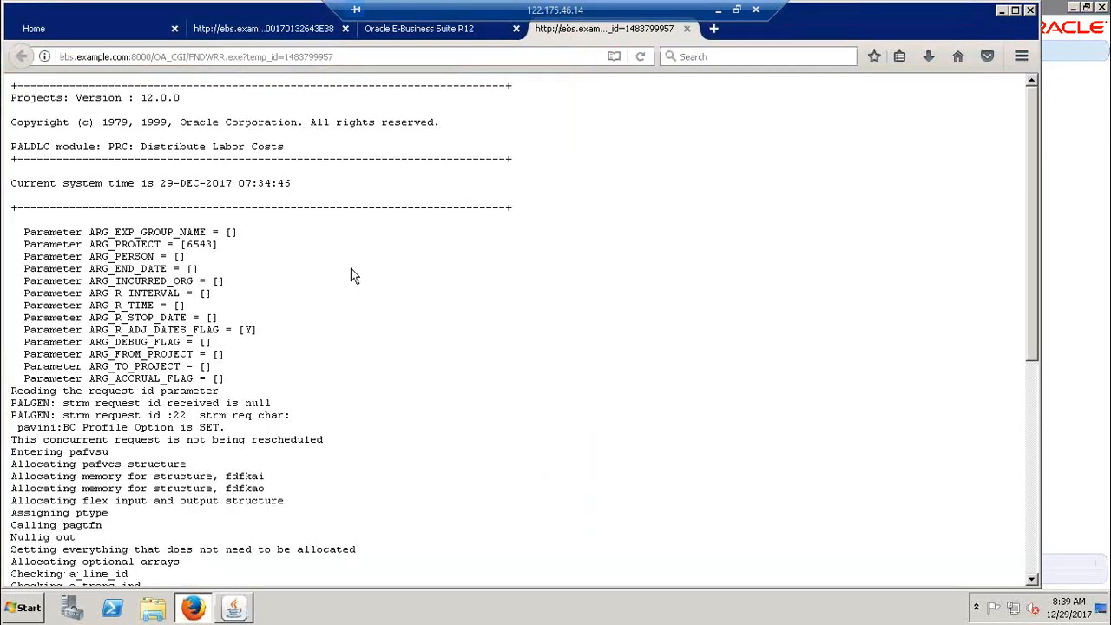
pyautogui.scroll(-5, 352, 271)
pyautogui.scroll(-2, 353, 270)
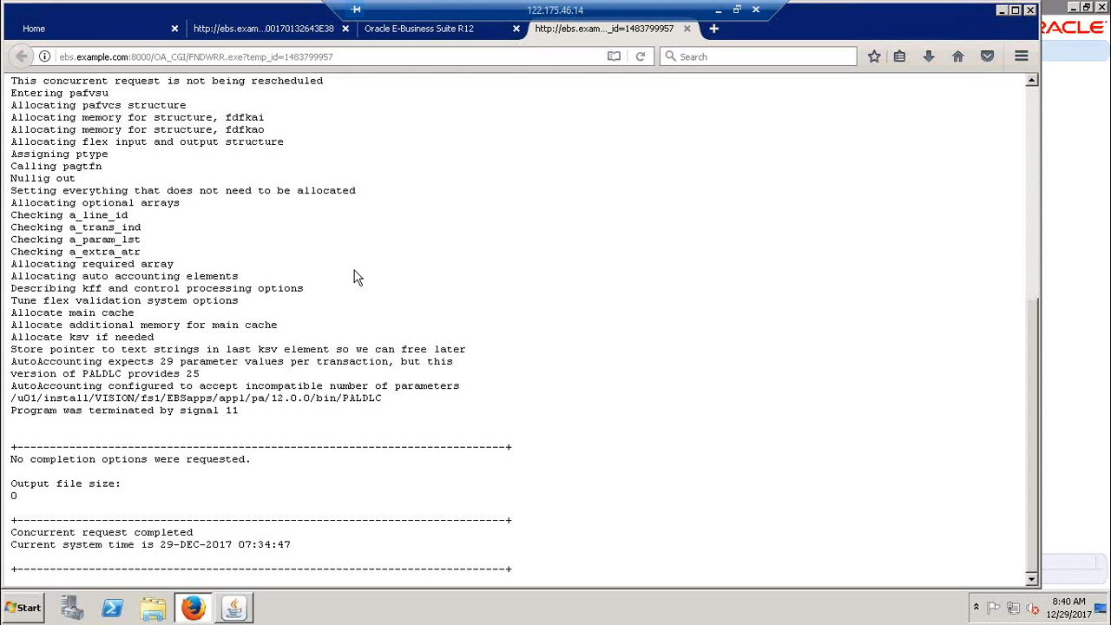
pyautogui.scroll(8, 355, 271)
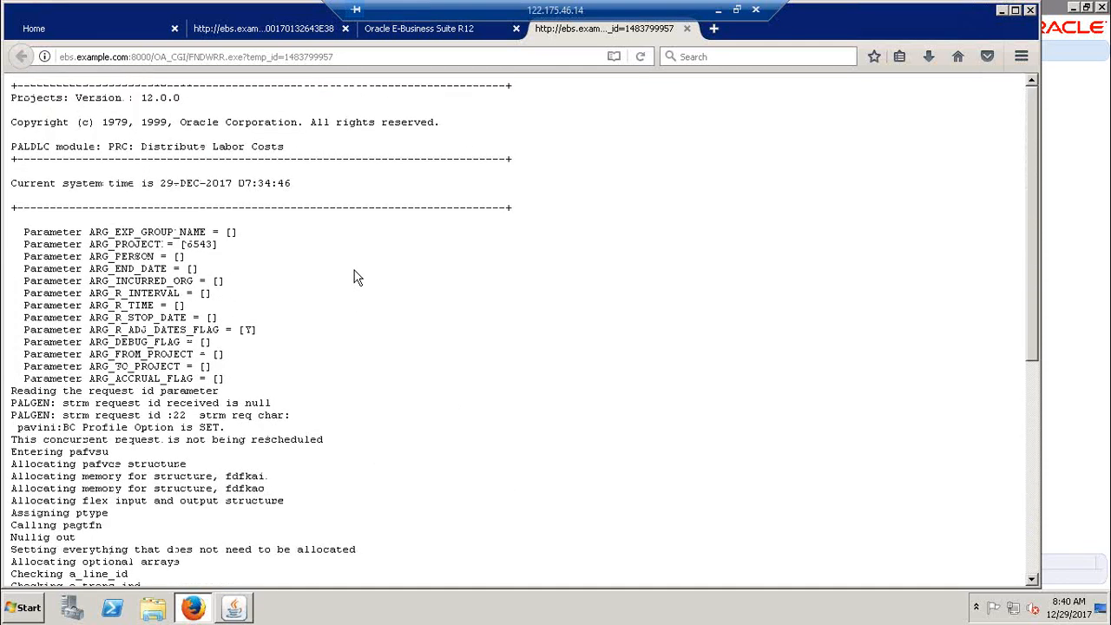
pyautogui.scroll(-3, 354, 276)
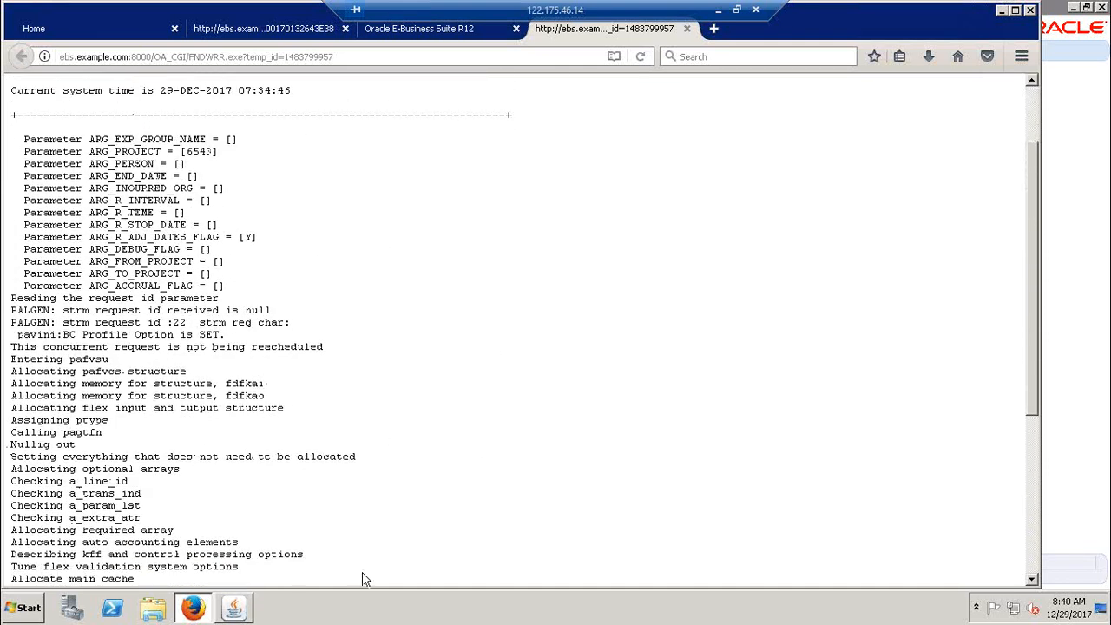
# Return to the Requests window, try to view the output of the PRC: Distribute Labor Costs request, and dismiss the note
pyautogui.click(234, 608)
pyautogui.click(432, 377)
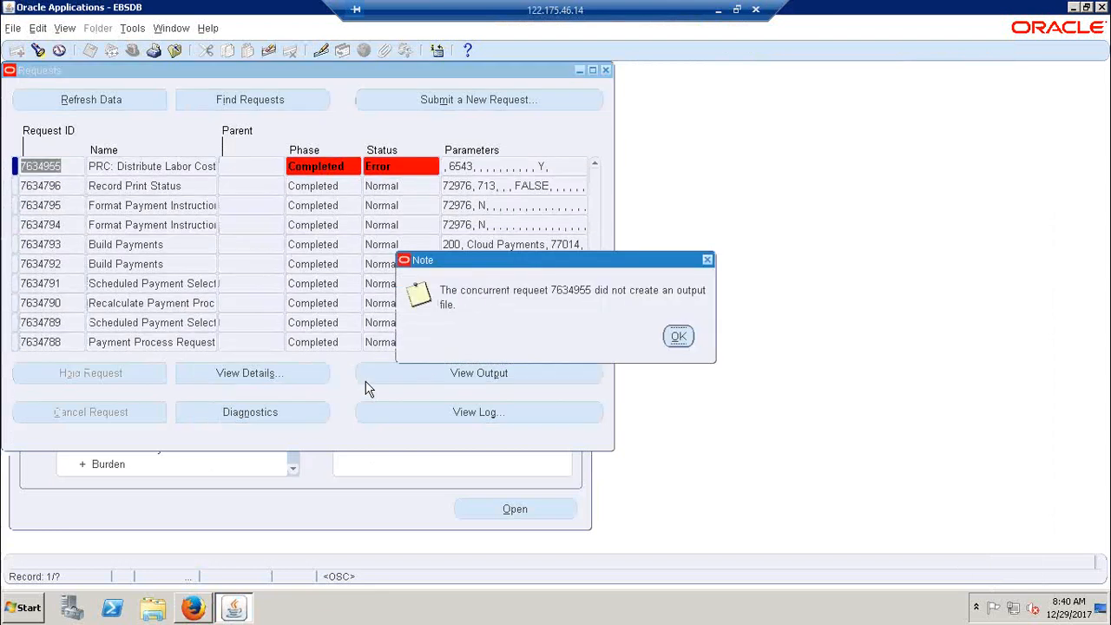
pyautogui.click(678, 337)
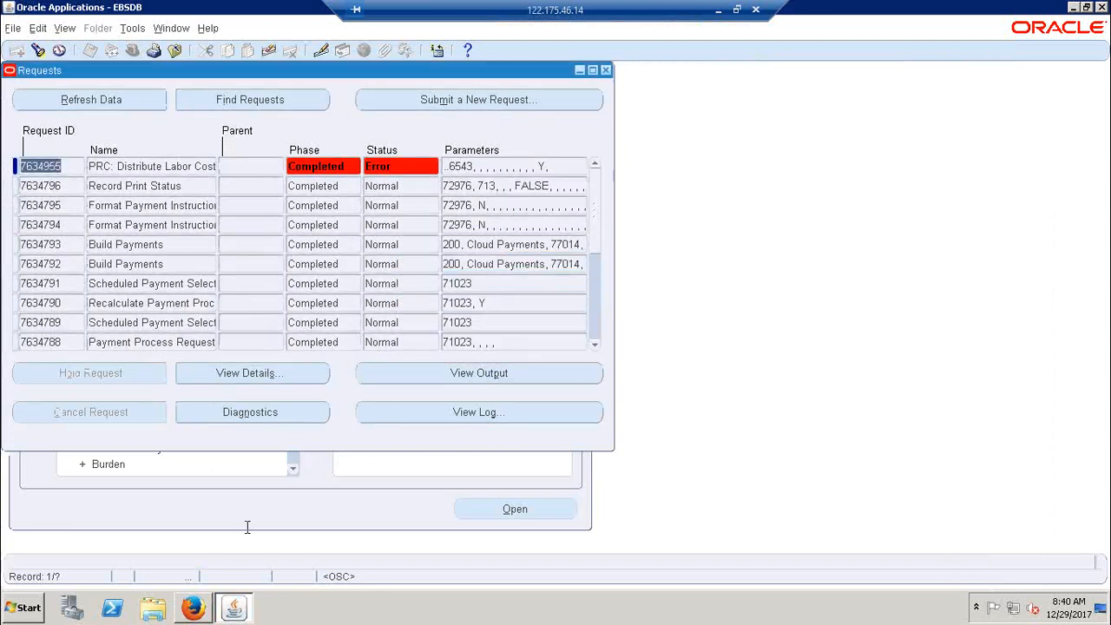
# Switch back to the request log in Firefox and examine its AutoAccounting messages and the list of request parameters
pyautogui.click(201, 616)
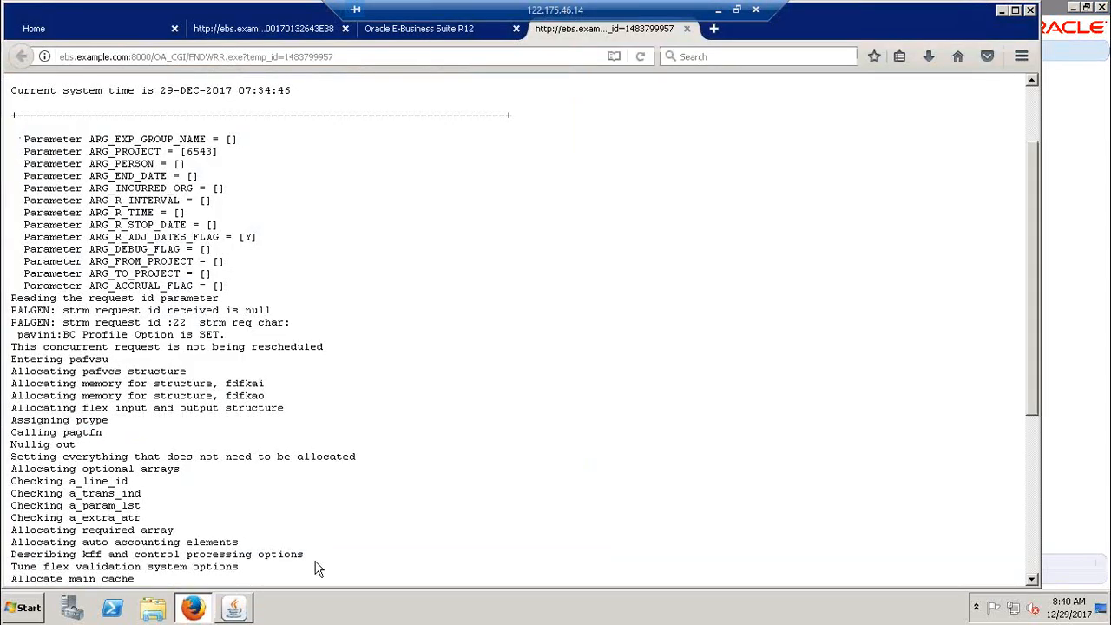
pyautogui.scroll(-6, 338, 382)
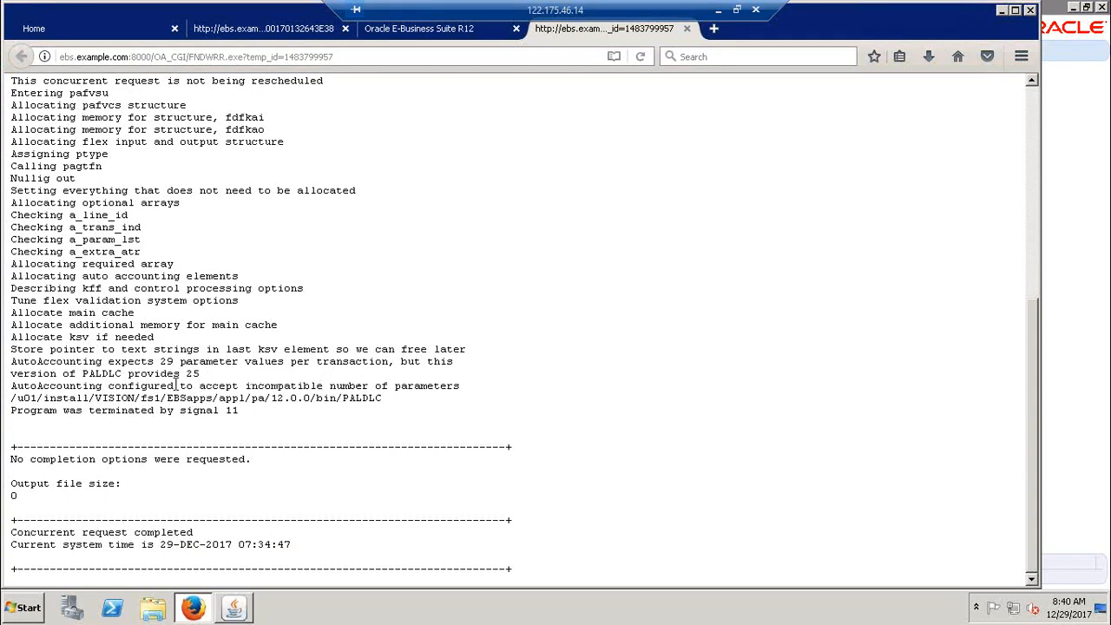
pyautogui.moveTo(77, 373); pyautogui.dragTo(209, 382)
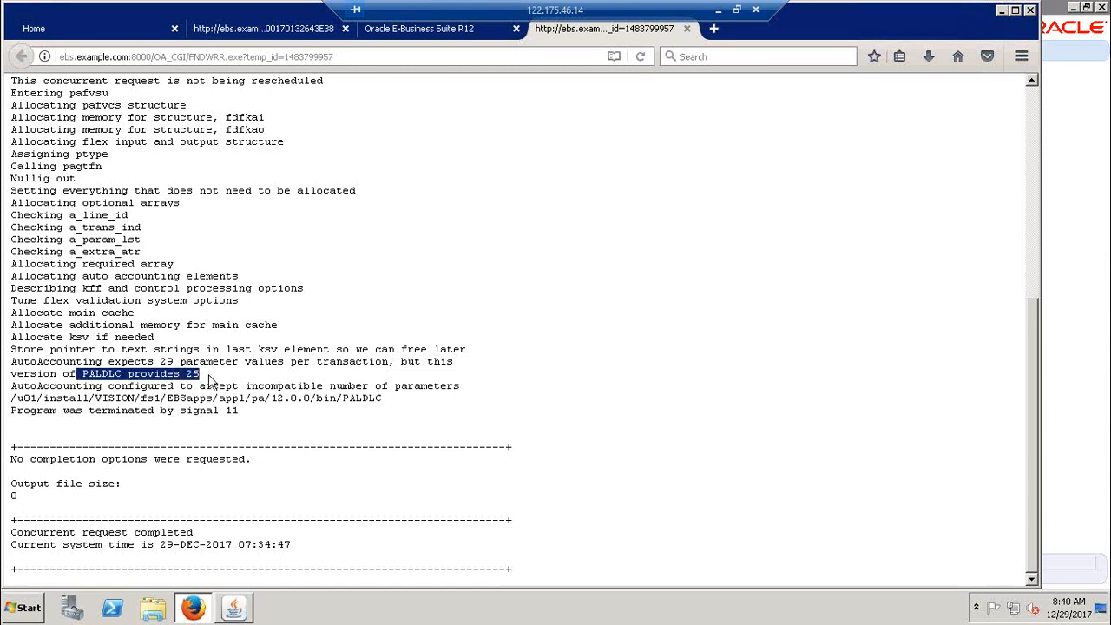
pyautogui.click(209, 382)
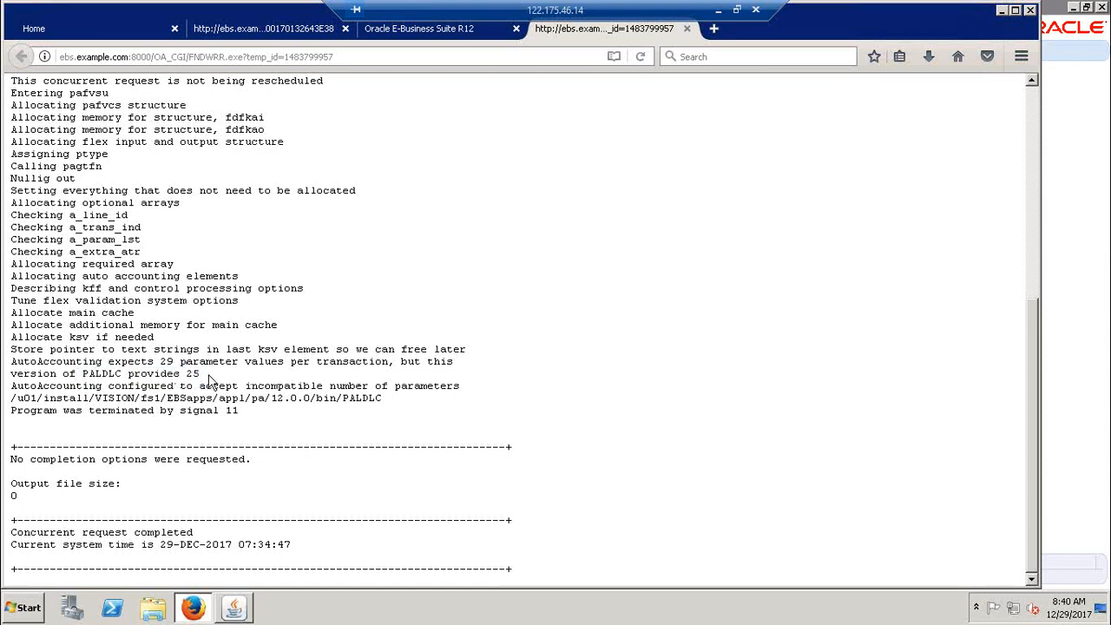
pyautogui.scroll(3, 209, 382)
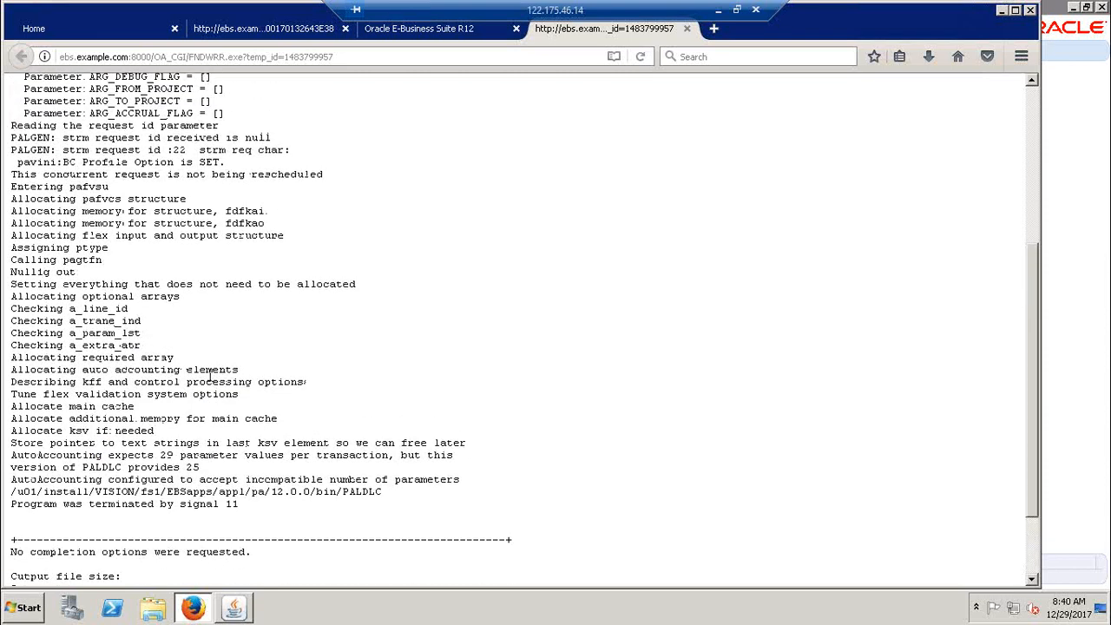
pyautogui.scroll(3, 210, 375)
pyautogui.scroll(2, 210, 375)
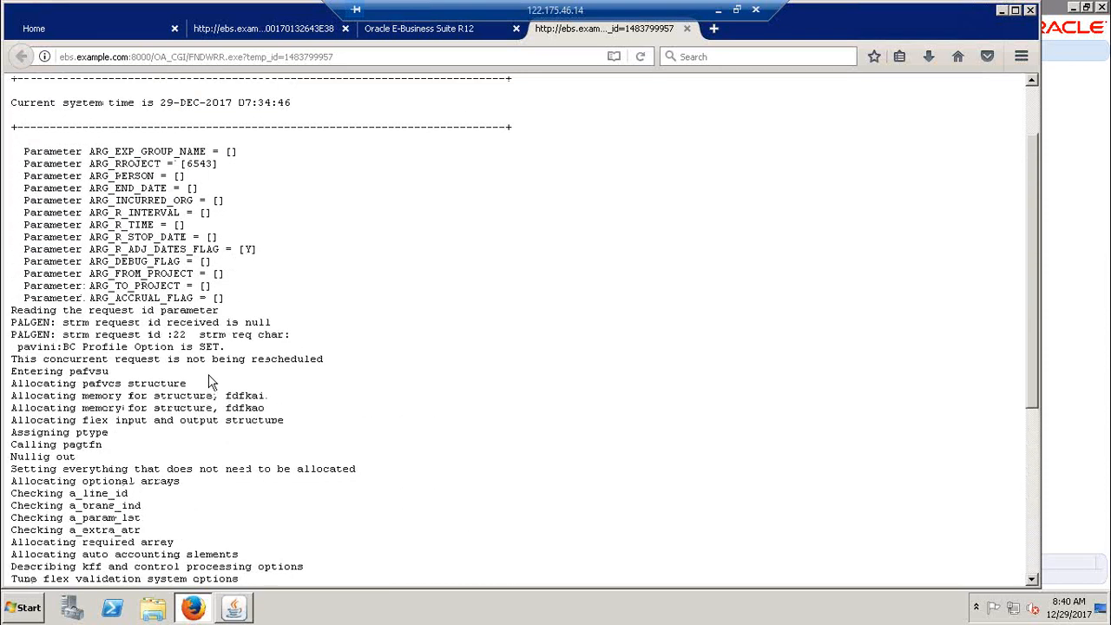
pyautogui.scroll(3, 208, 382)
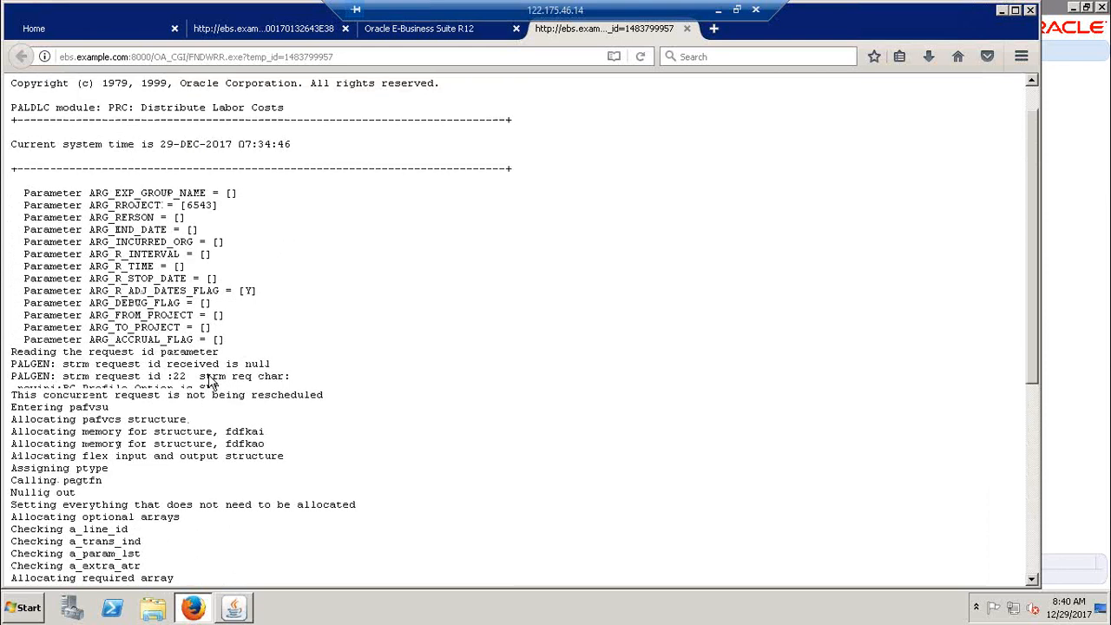
pyautogui.scroll(-5, 211, 378)
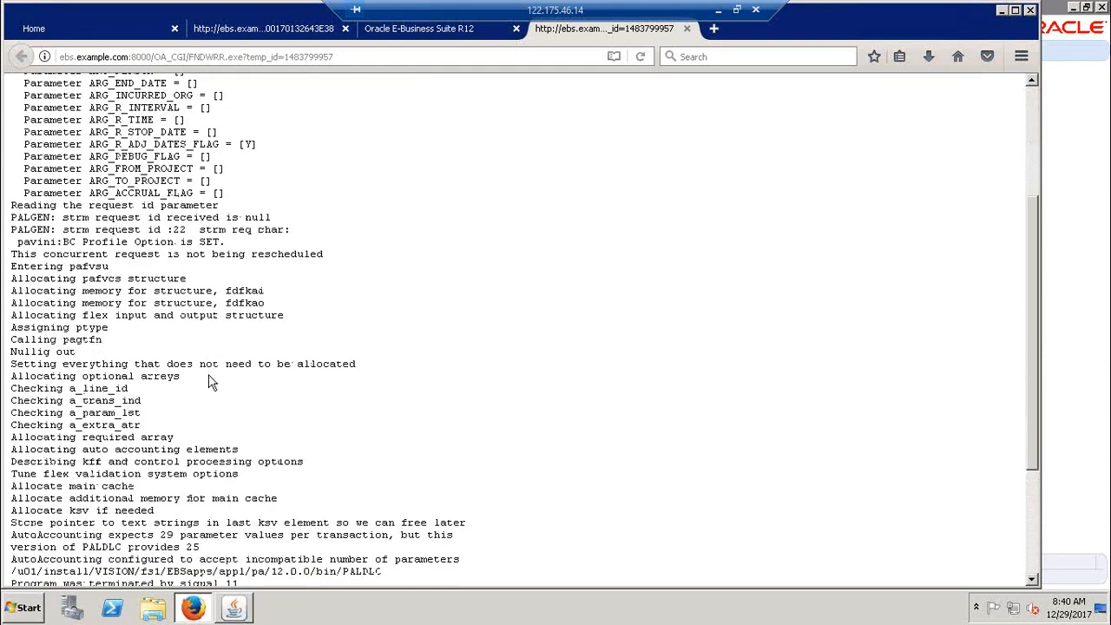
pyautogui.scroll(-5, 210, 382)
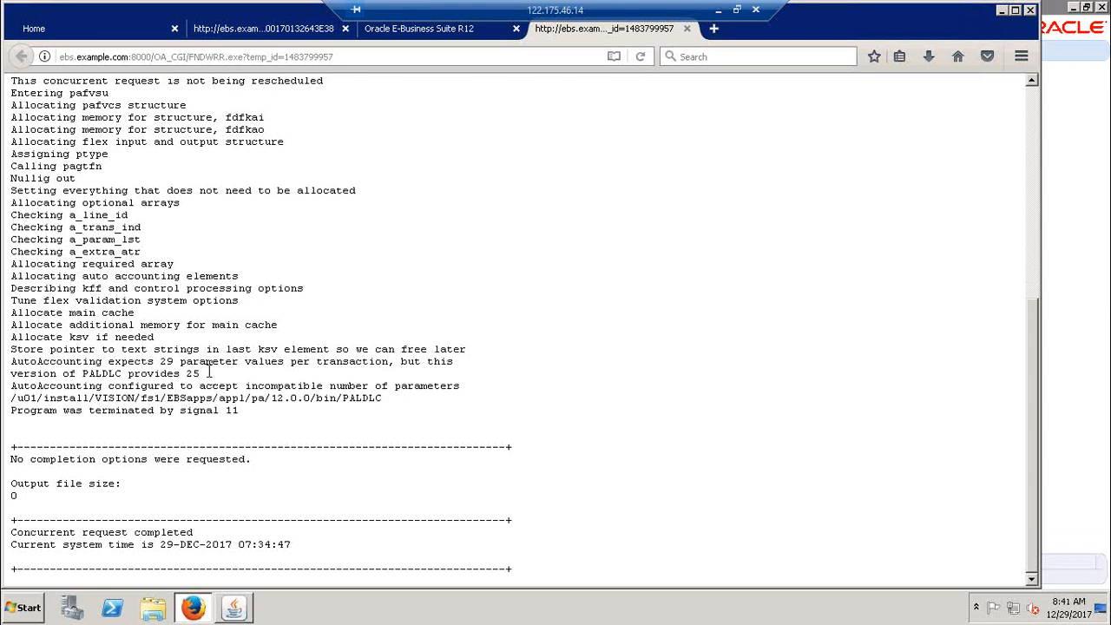
pyautogui.scroll(5, 208, 373)
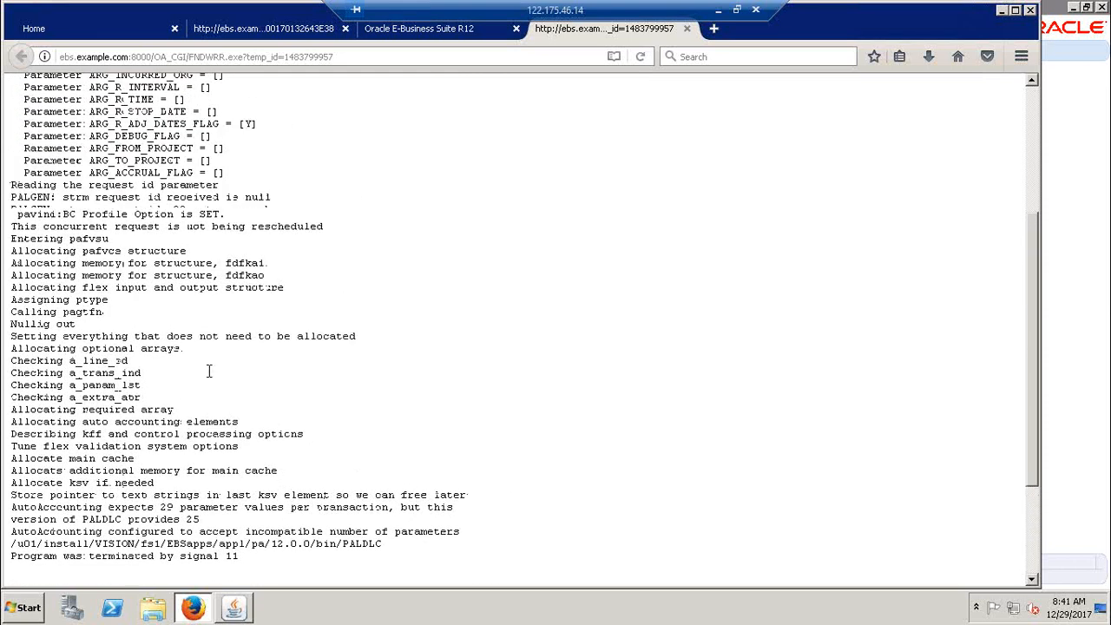
pyautogui.scroll(3, 208, 378)
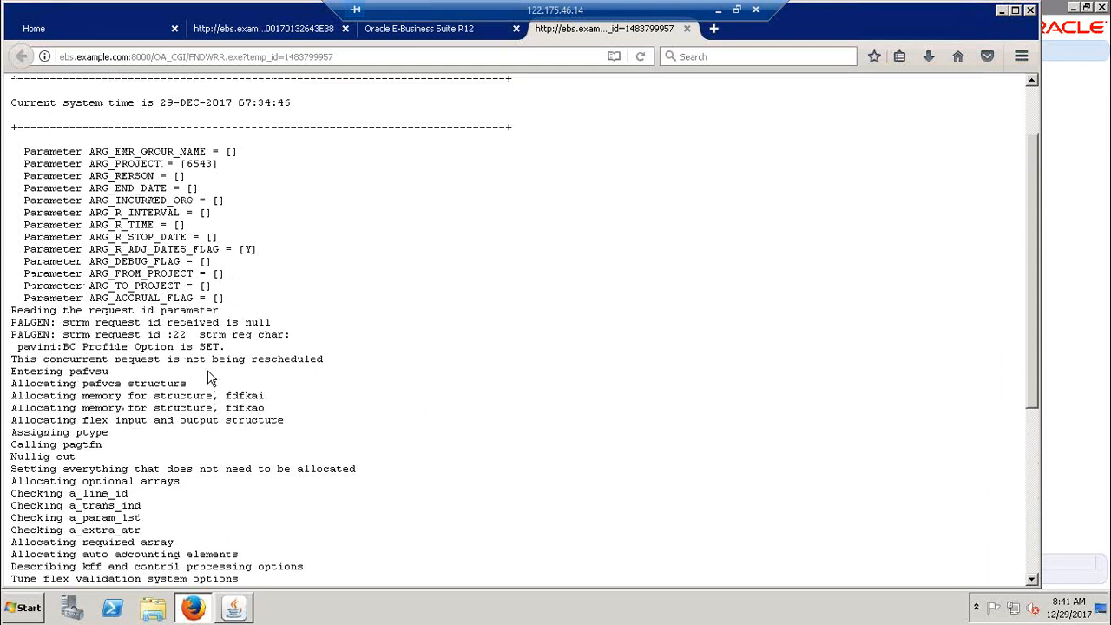
pyautogui.scroll(2, 208, 379)
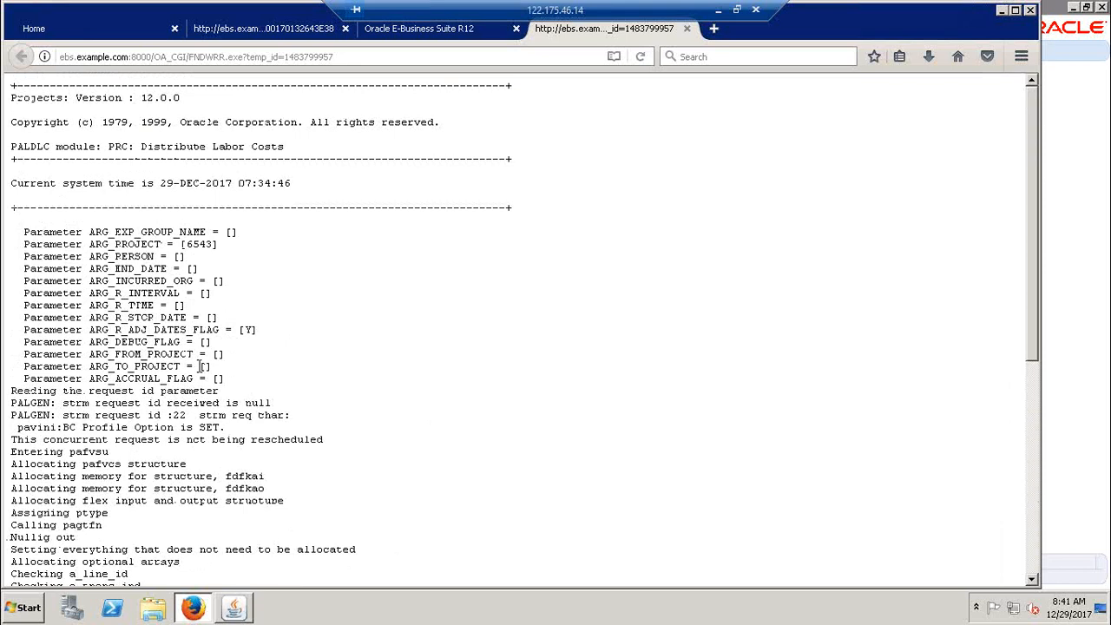
pyautogui.scroll(-5, 199, 366)
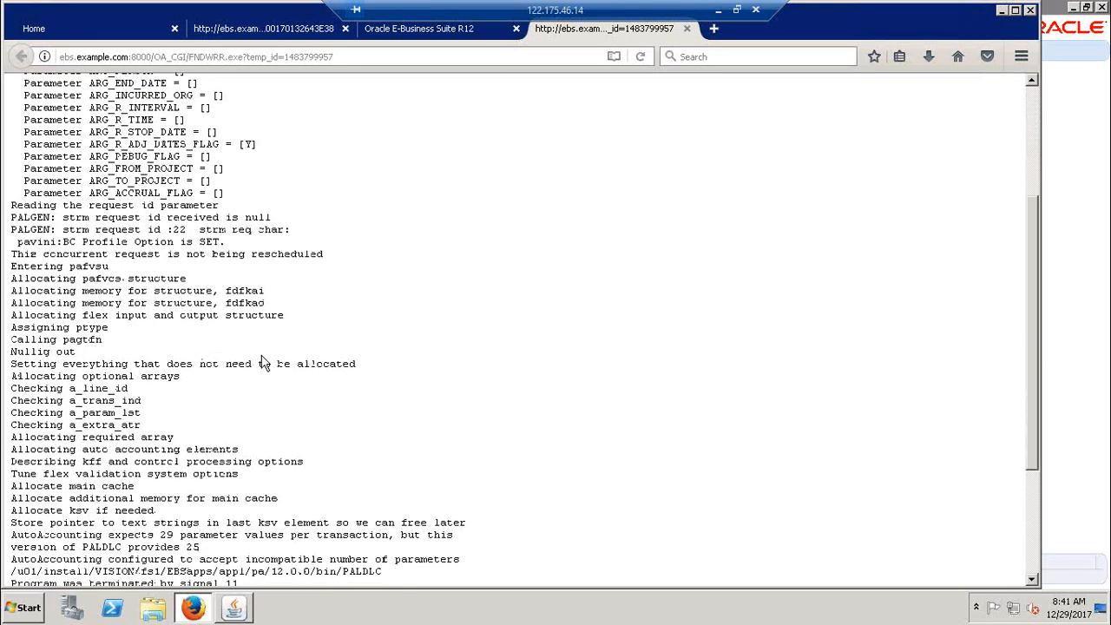
# Switch to the PA-class-Dec17 workbook in Excel and enter the heading "Auto Accounting:" in cell A244
pyautogui.click(718, 10)
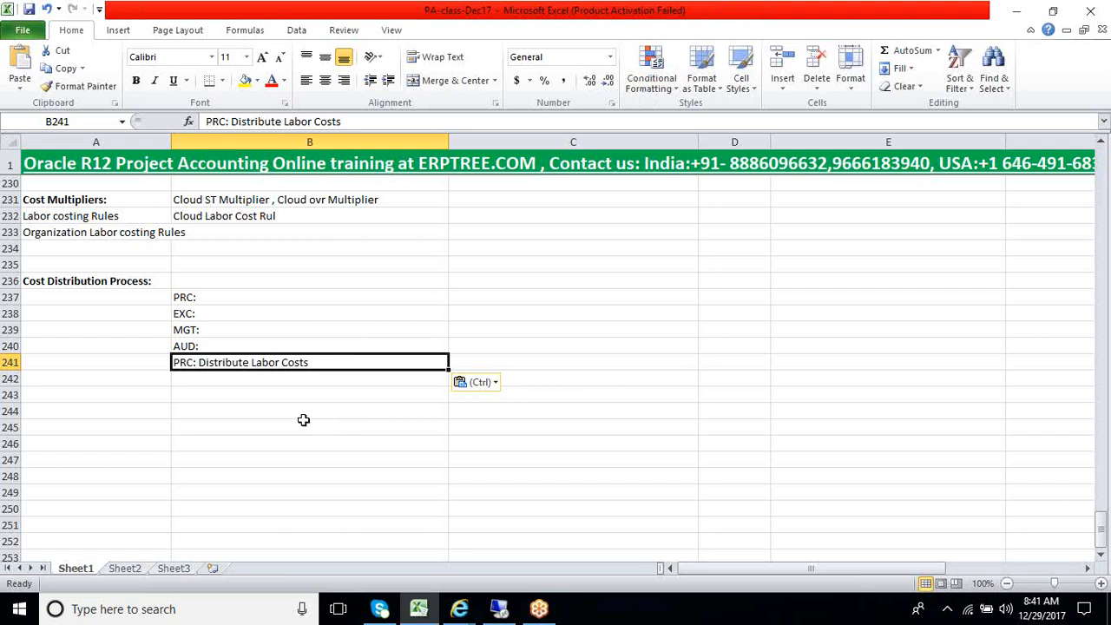
pyautogui.scroll(3, 303, 420)
pyautogui.scroll(-2, 251, 423)
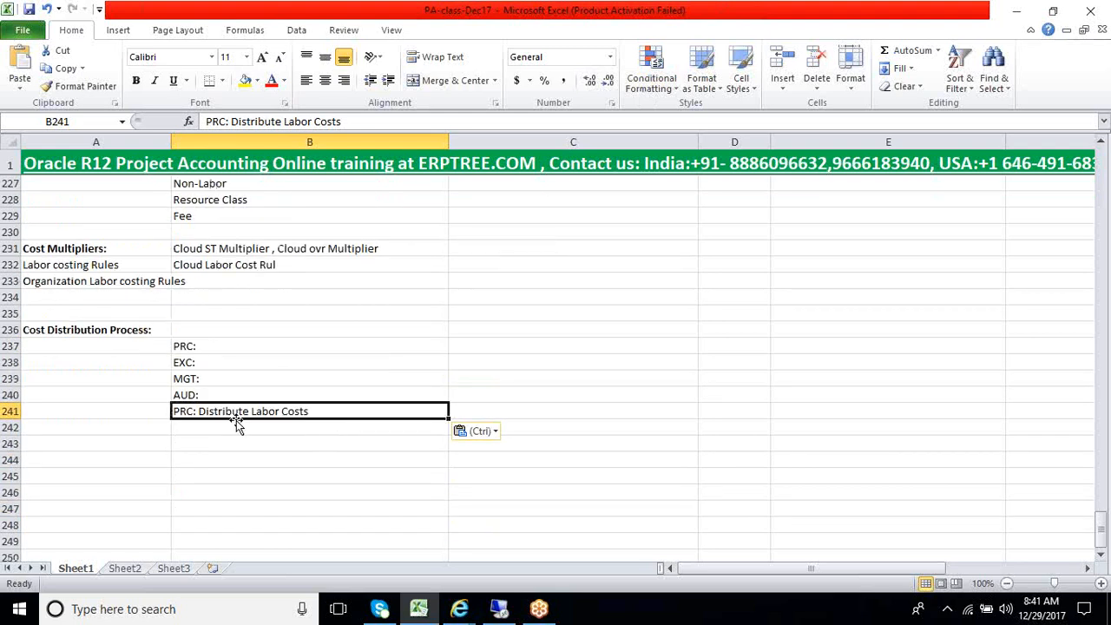
pyautogui.click(99, 457)
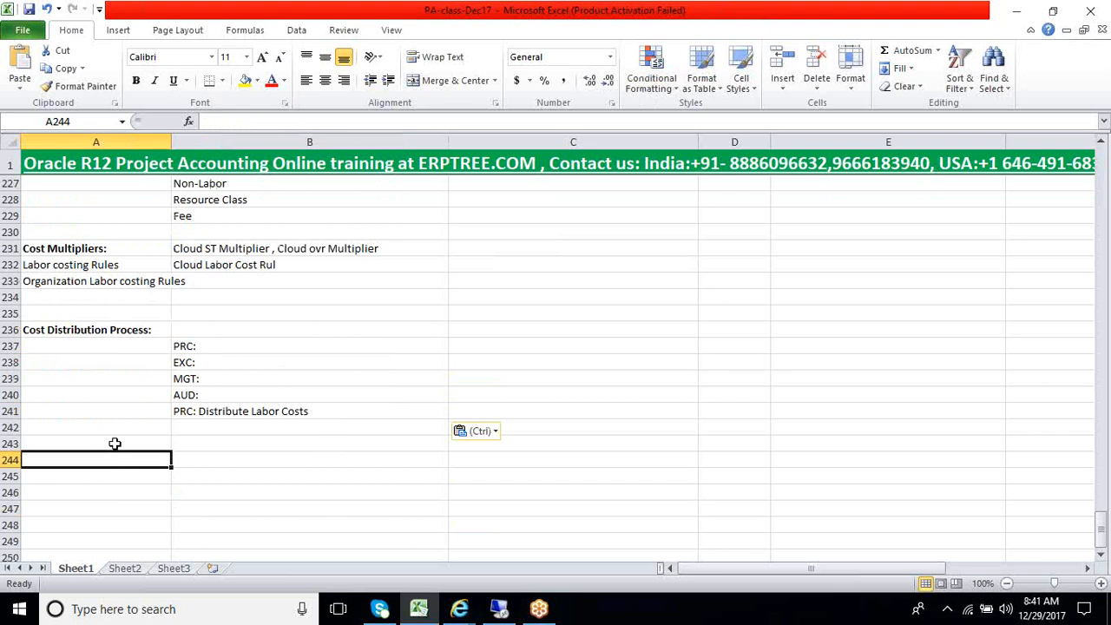
pyautogui.click(116, 443)
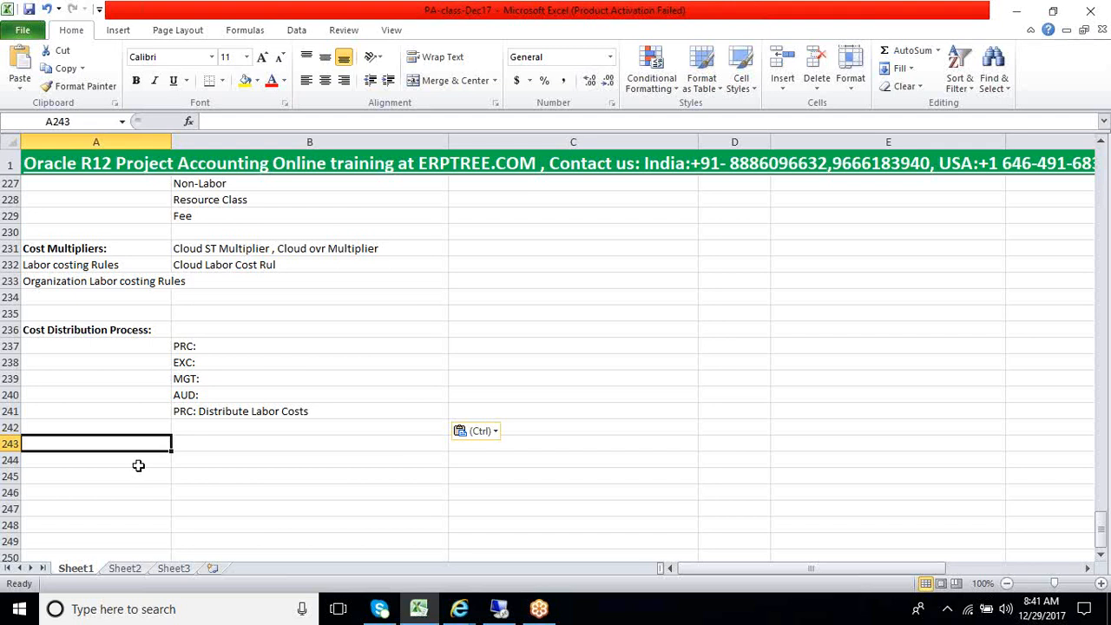
pyautogui.click(138, 457)
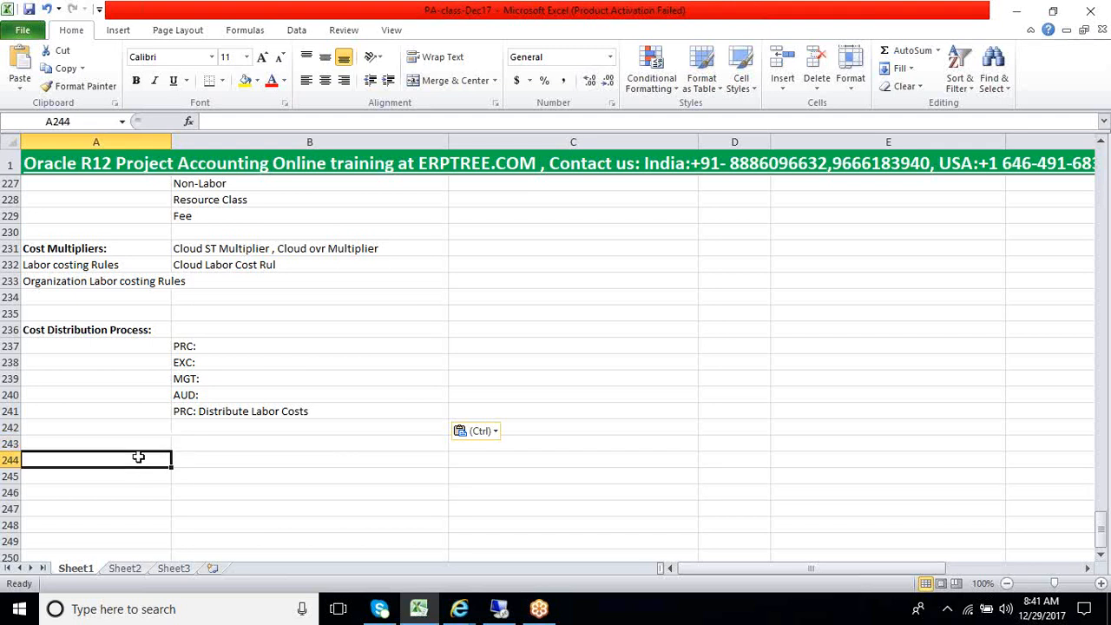
pyautogui.write('Accou')
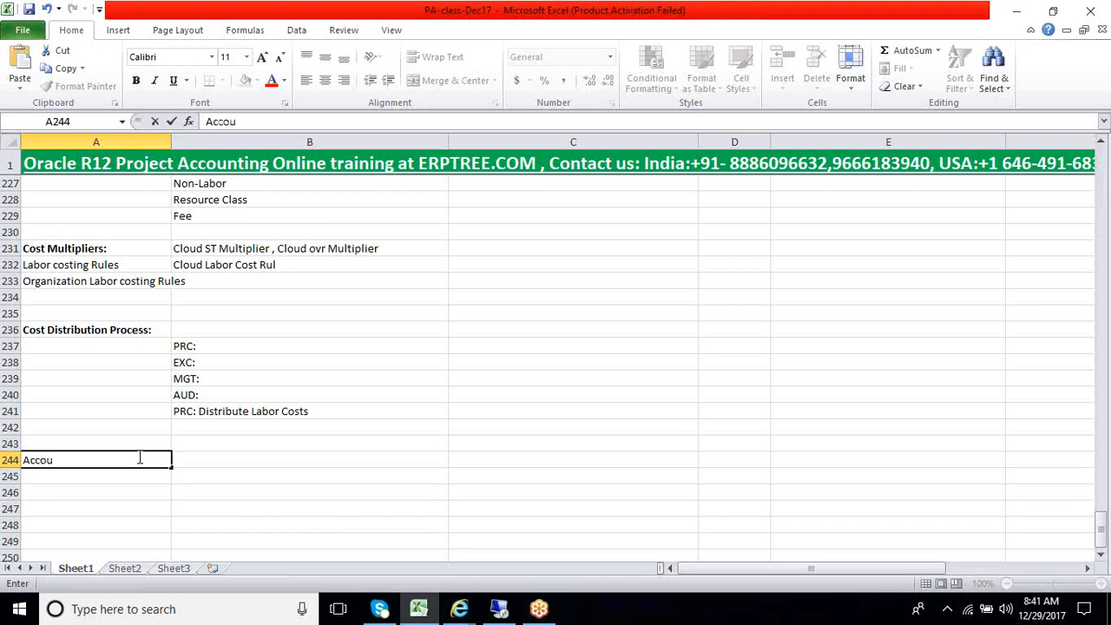
pyautogui.press('BackSpace')
pyautogui.press('BackSpace')
pyautogui.press('BackSpace')
pyautogui.press('BackSpace')
pyautogui.write('uto Accounti')
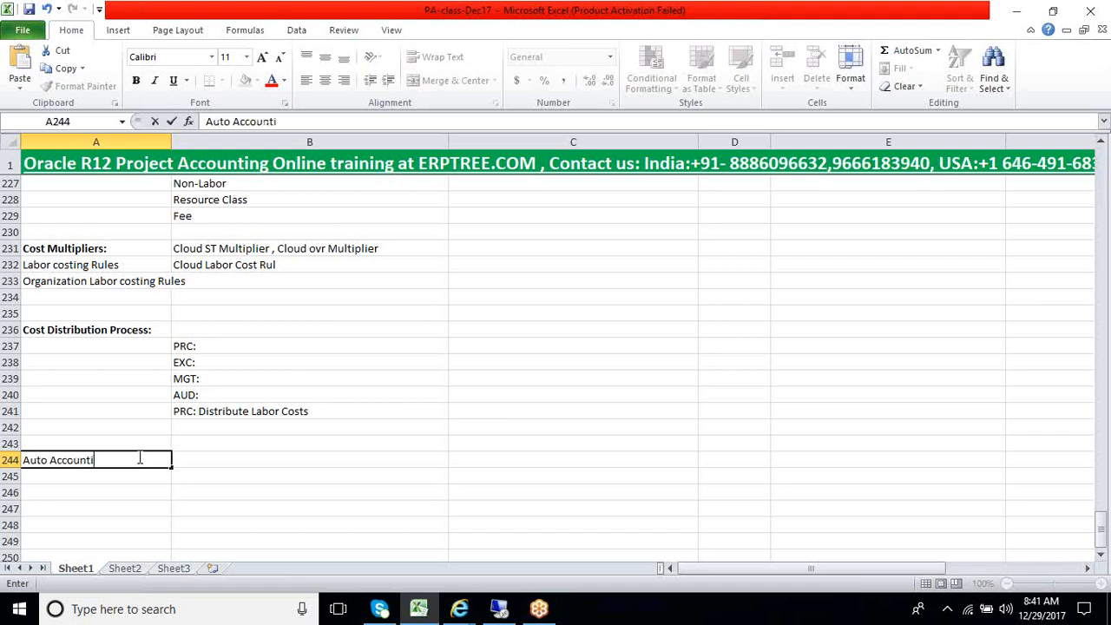
pyautogui.write('ng:')
pyautogui.press('Return')
# Make the Auto Accounting heading in cell A244 bold
pyautogui.click(115, 461)
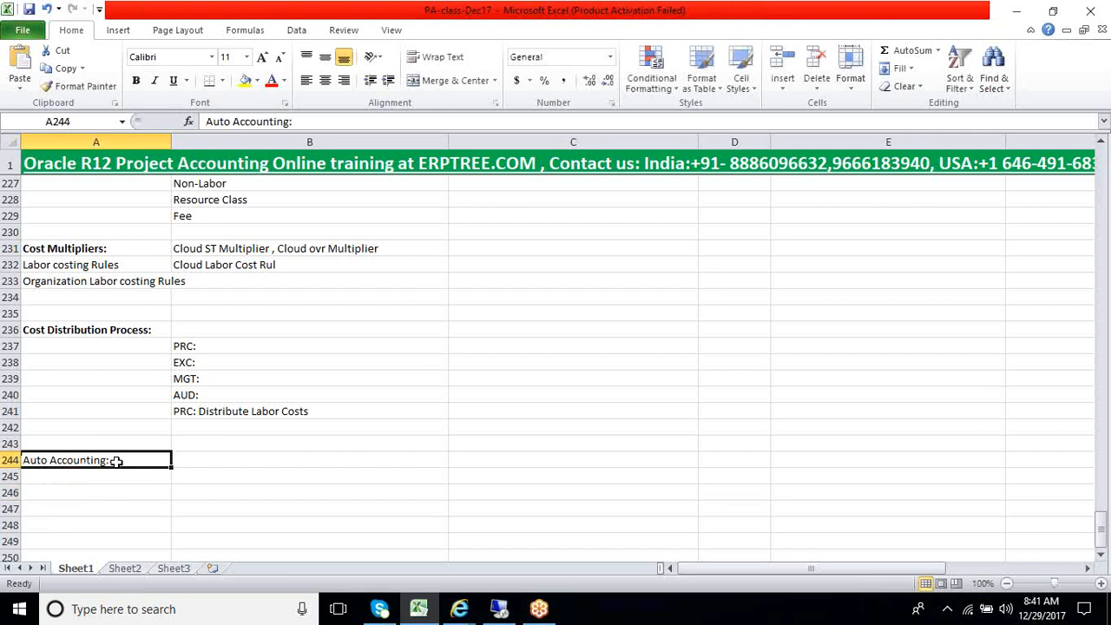
pyautogui.hotkey('ctrl', 'b')
pyautogui.press('Return')
pyautogui.click(266, 460)
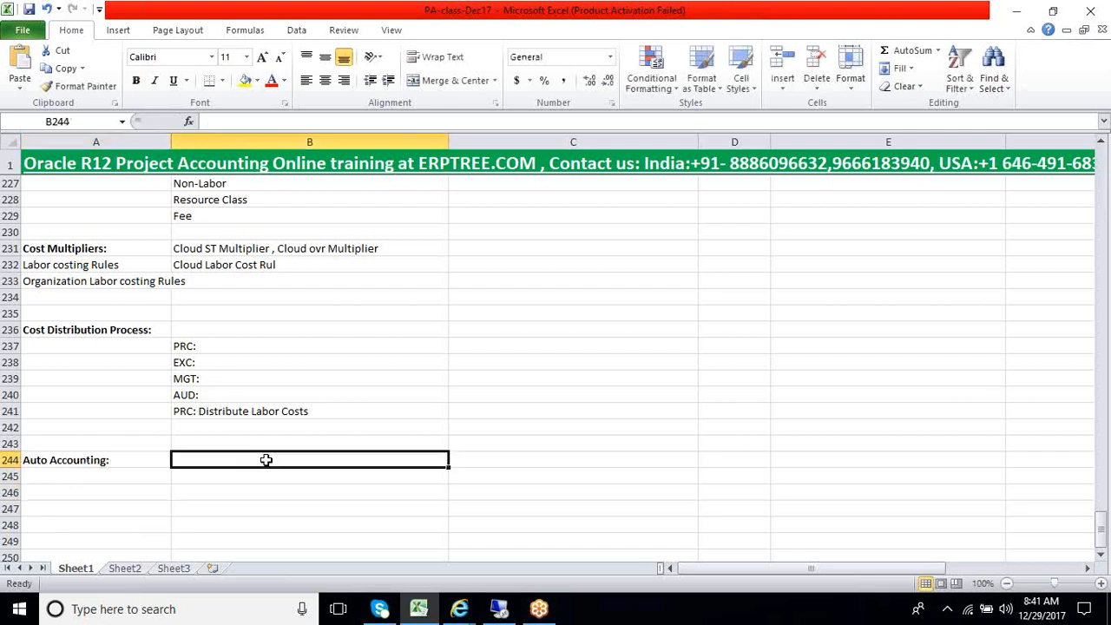
# Review the notes from the Pre Approved Batch classes through the 8 hrs cost row and costing rules to the Auto Accounting heading
pyautogui.scroll(-3, 265, 460)
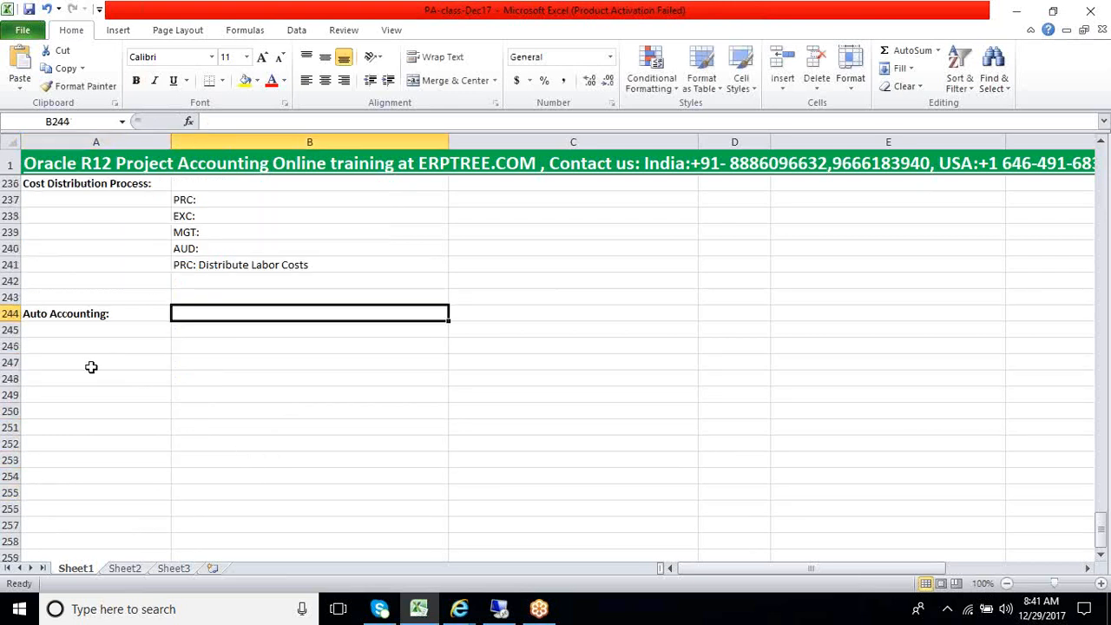
pyautogui.click(91, 365)
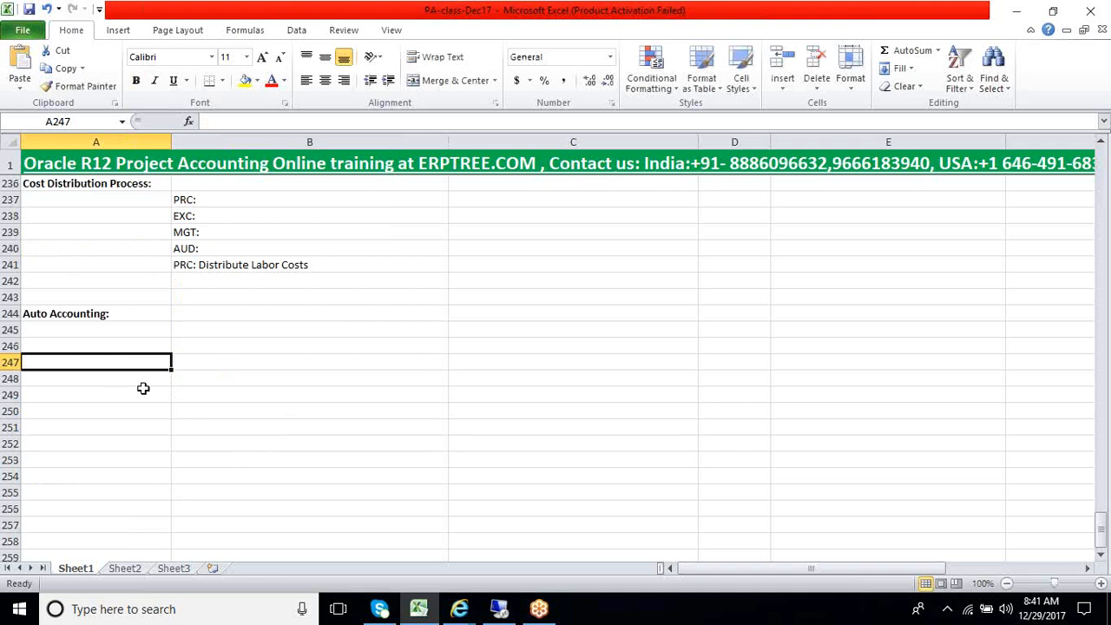
pyautogui.scroll(6, 246, 380)
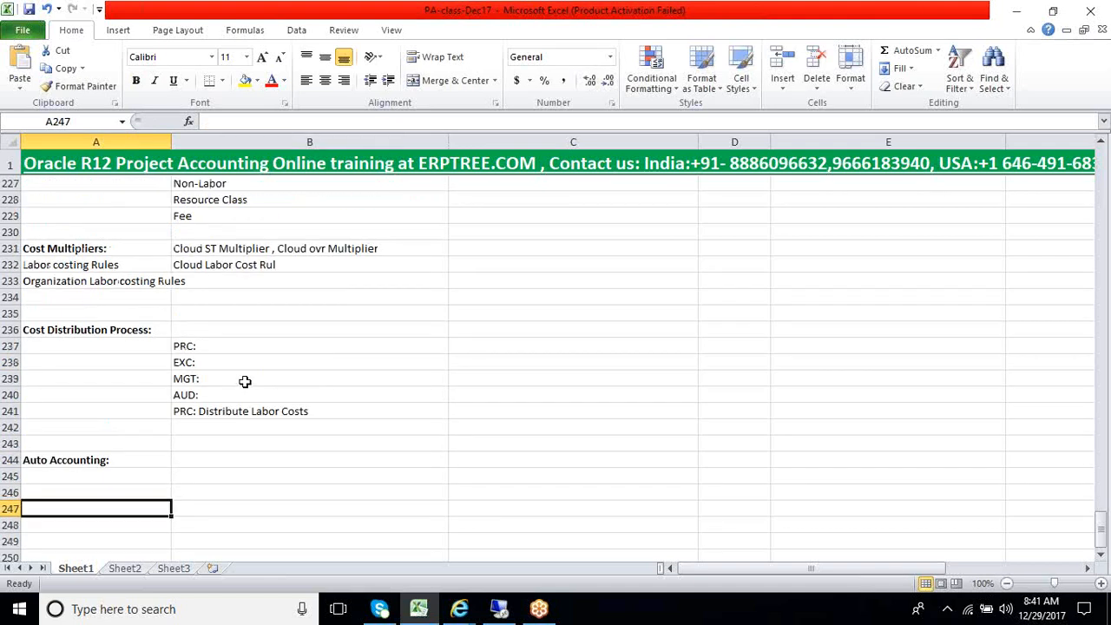
pyautogui.scroll(5, 246, 380)
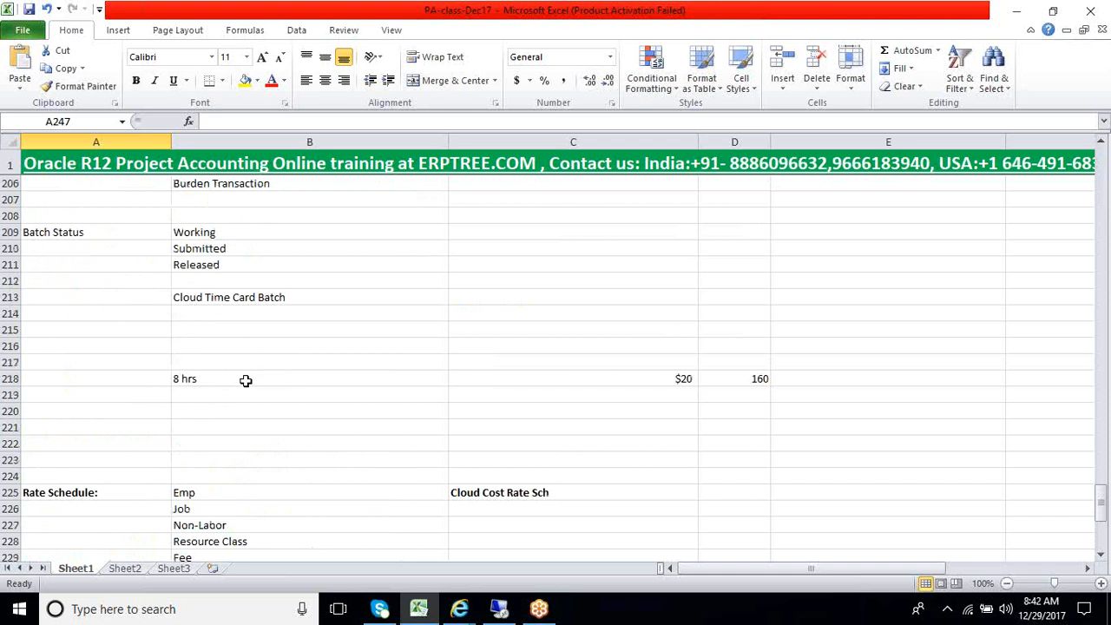
pyautogui.scroll(2, 246, 380)
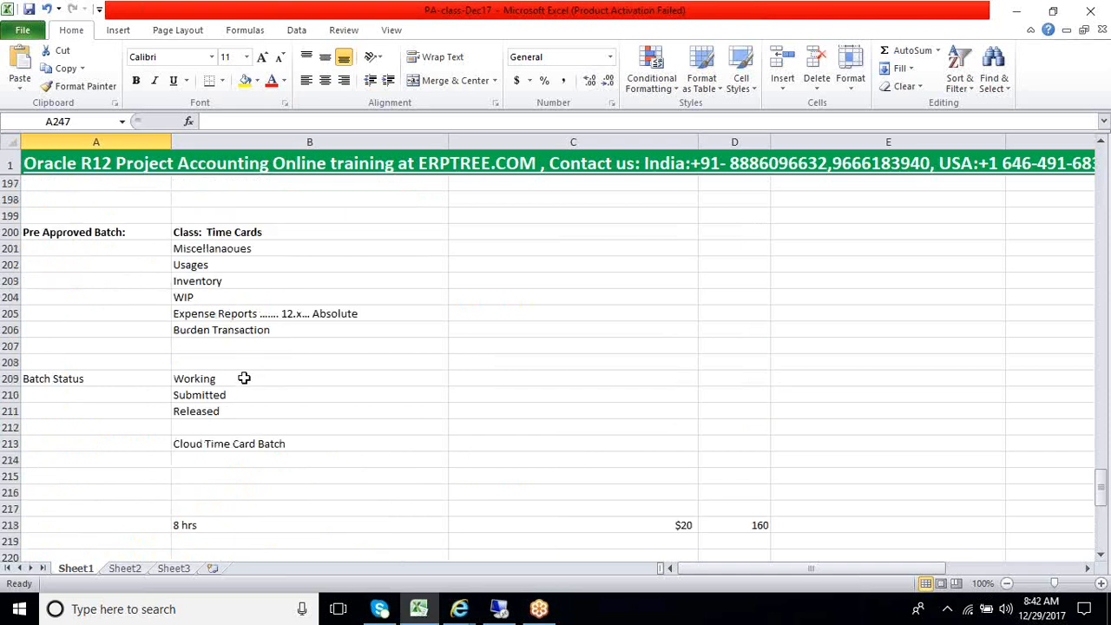
pyautogui.click(240, 232)
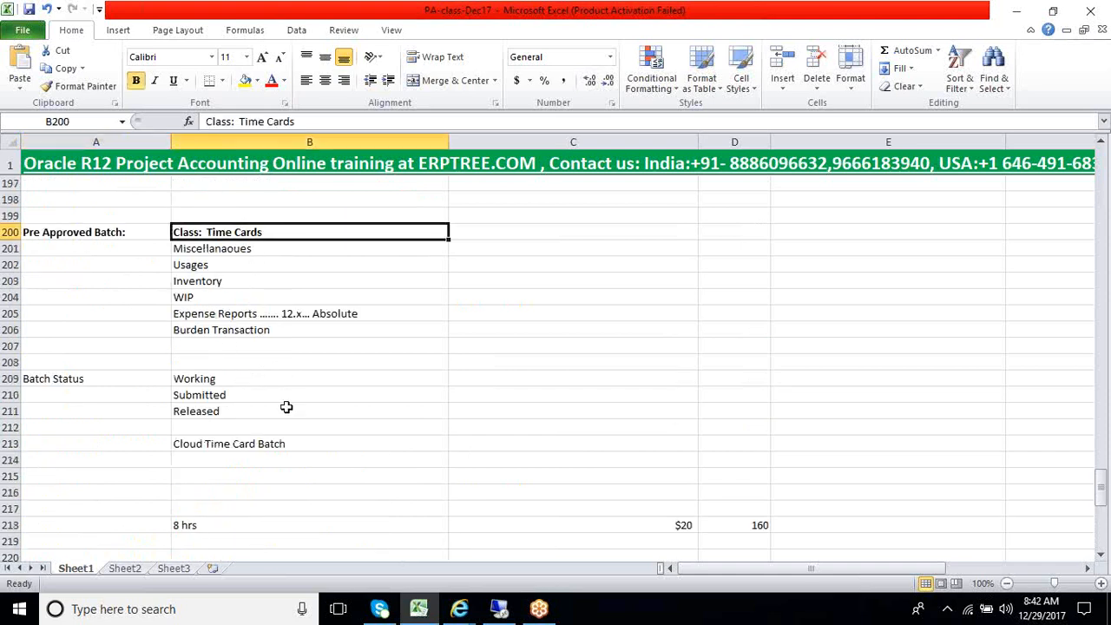
pyautogui.scroll(-5, 286, 407)
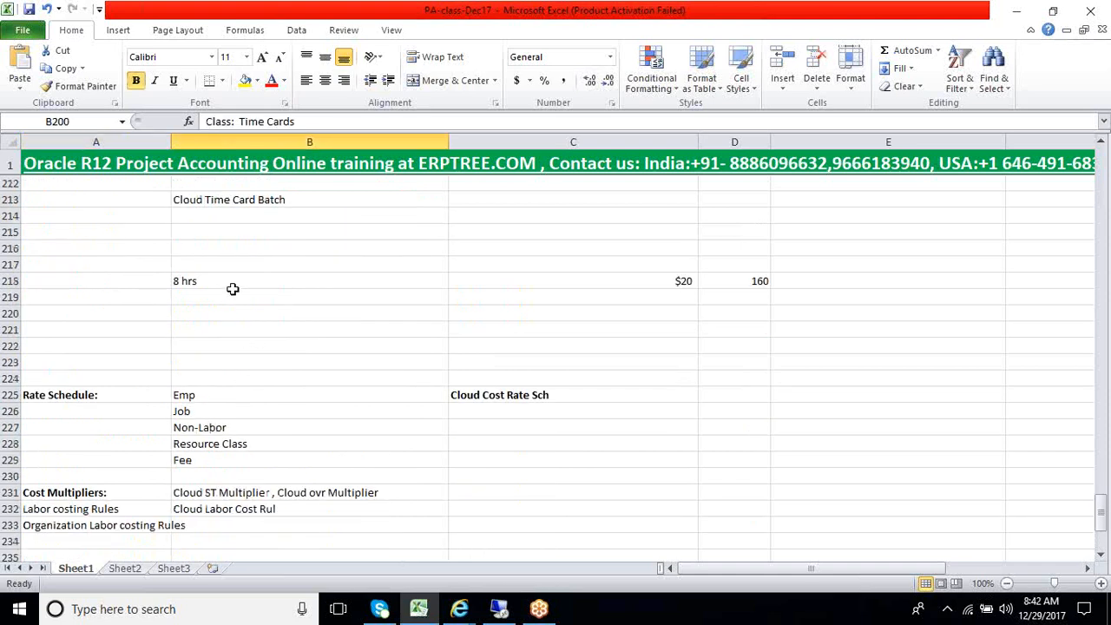
pyautogui.moveTo(250, 284); pyautogui.dragTo(720, 287)
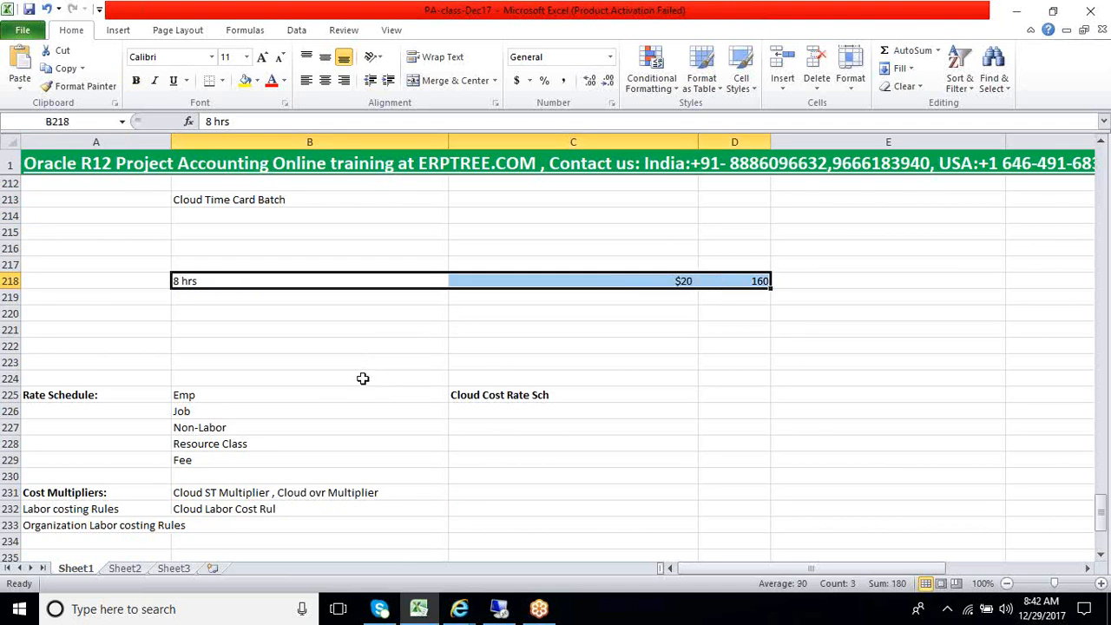
pyautogui.scroll(-4, 363, 379)
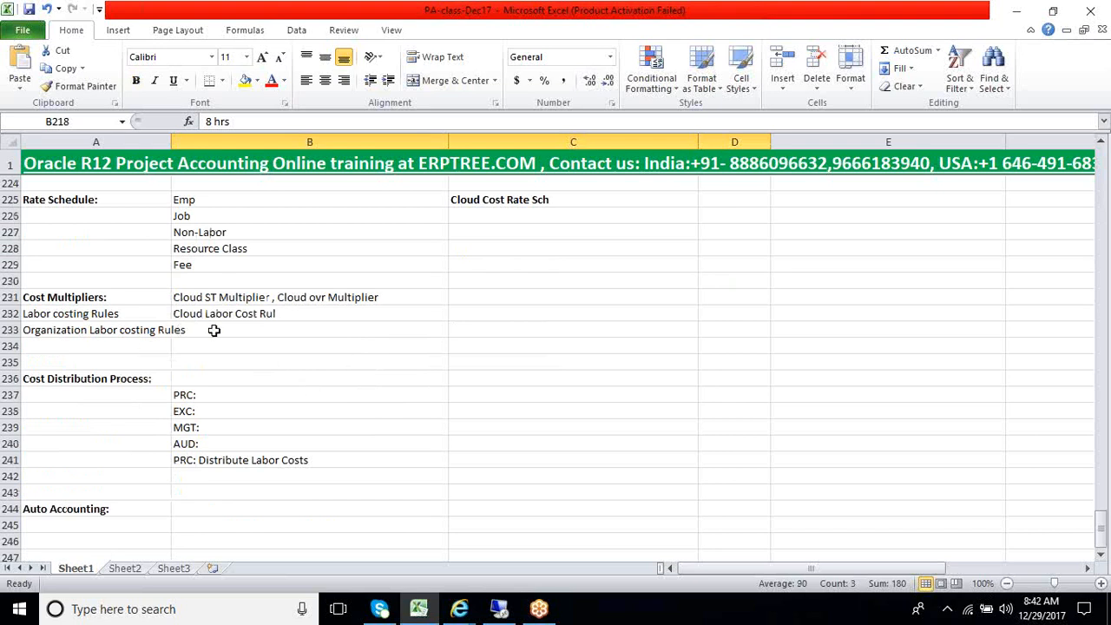
pyautogui.moveTo(187, 332); pyautogui.dragTo(198, 283)
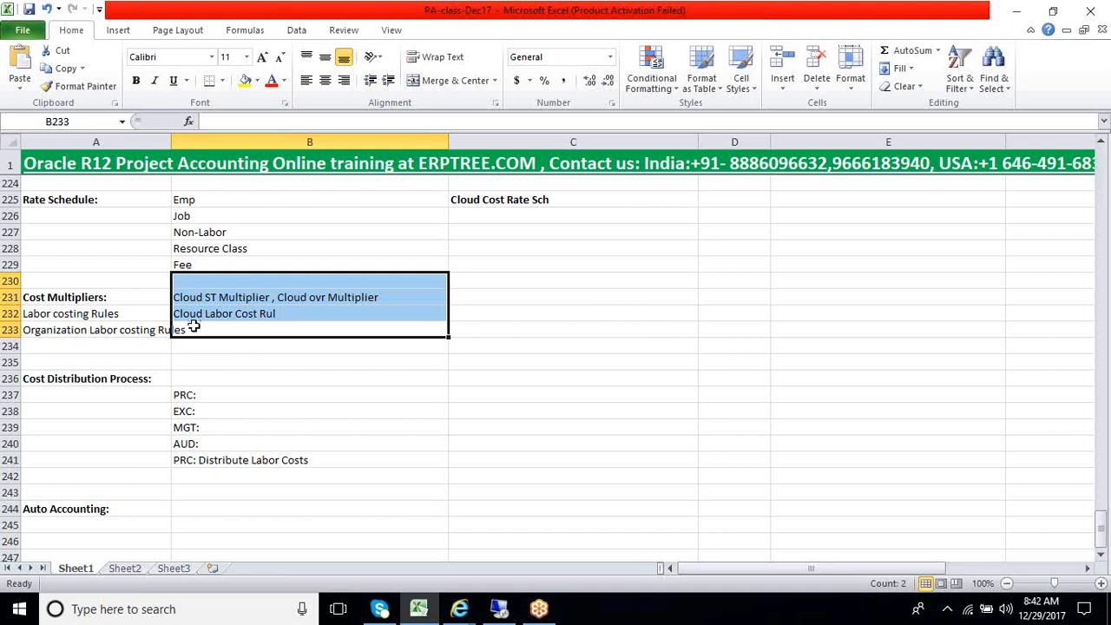
pyautogui.scroll(-3, 193, 326)
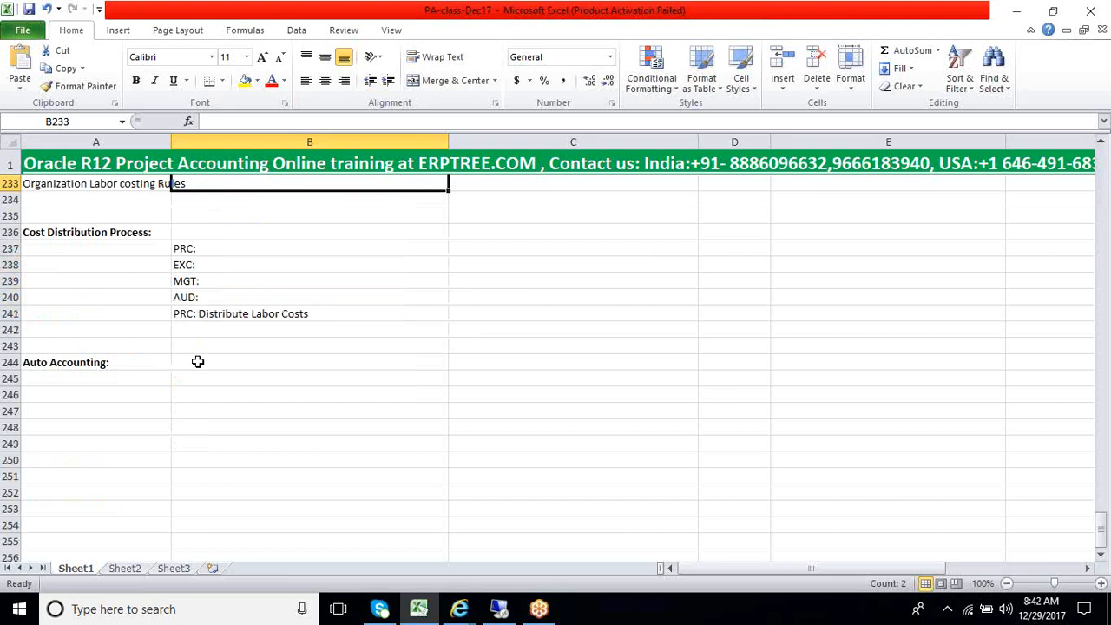
pyautogui.click(90, 366)
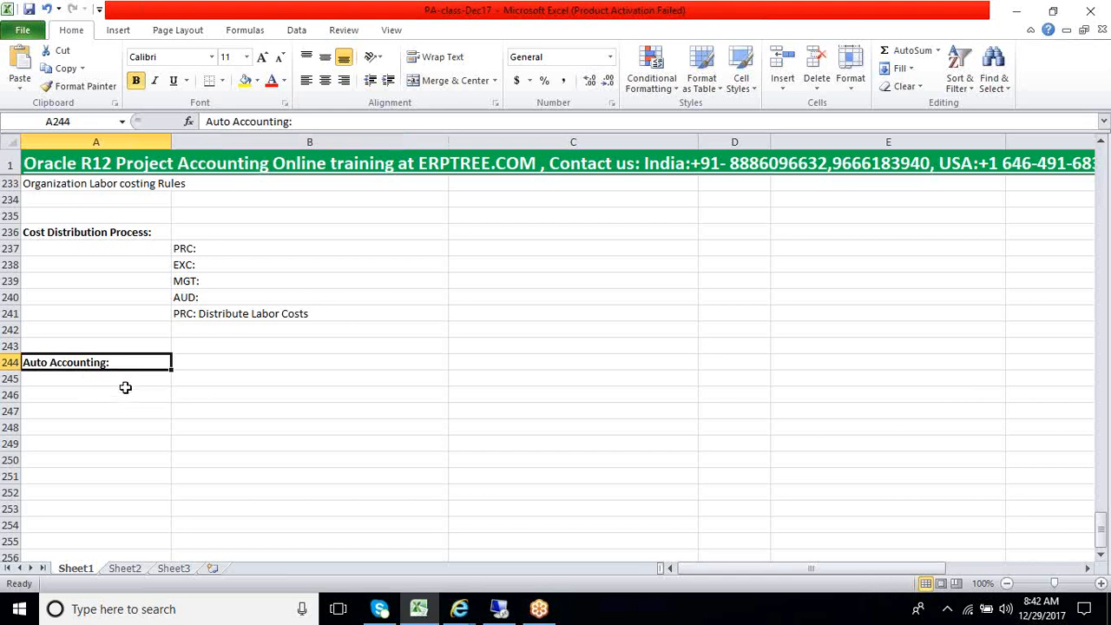
pyautogui.click(125, 383)
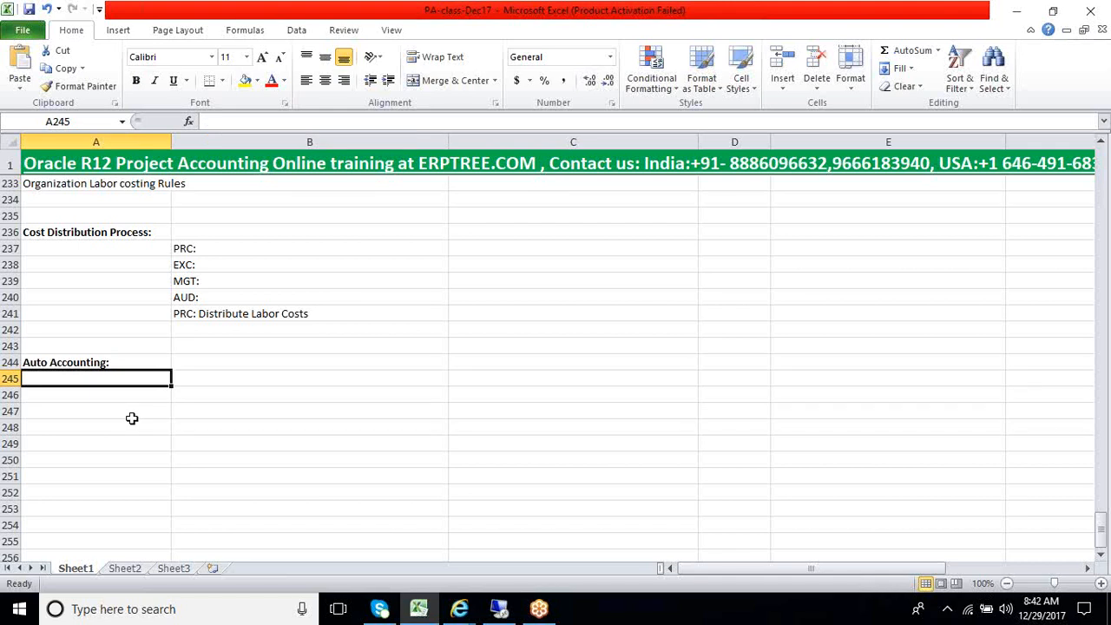
pyautogui.click(292, 318)
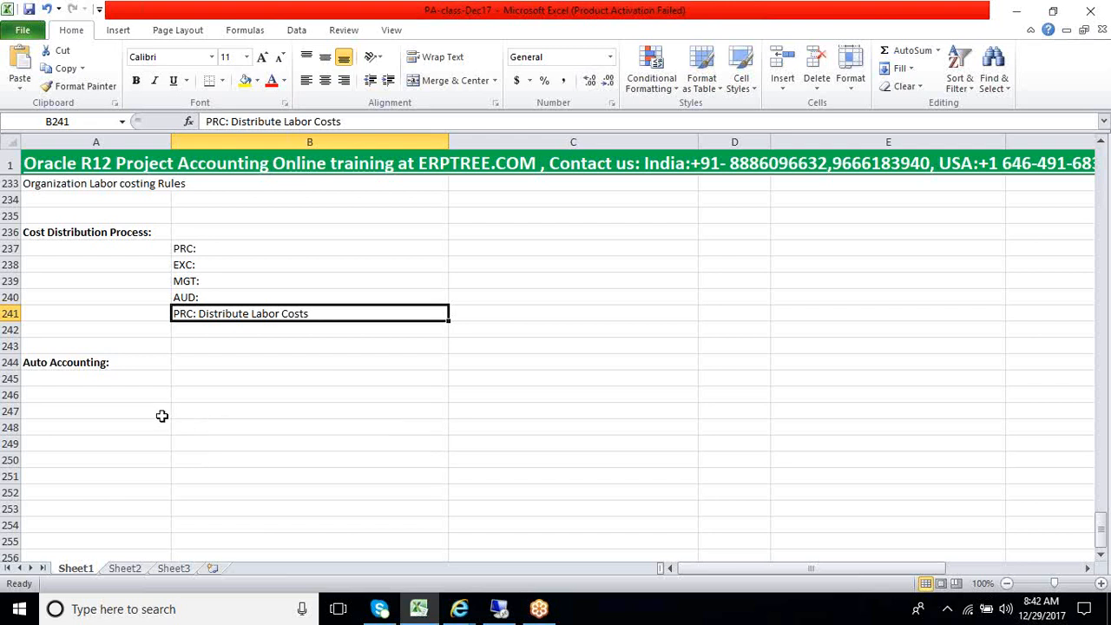
# Enter "Auto account Lookup Sets" in cell A246 as the first item under Auto Accounting
pyautogui.click(141, 383)
pyautogui.click(141, 391)
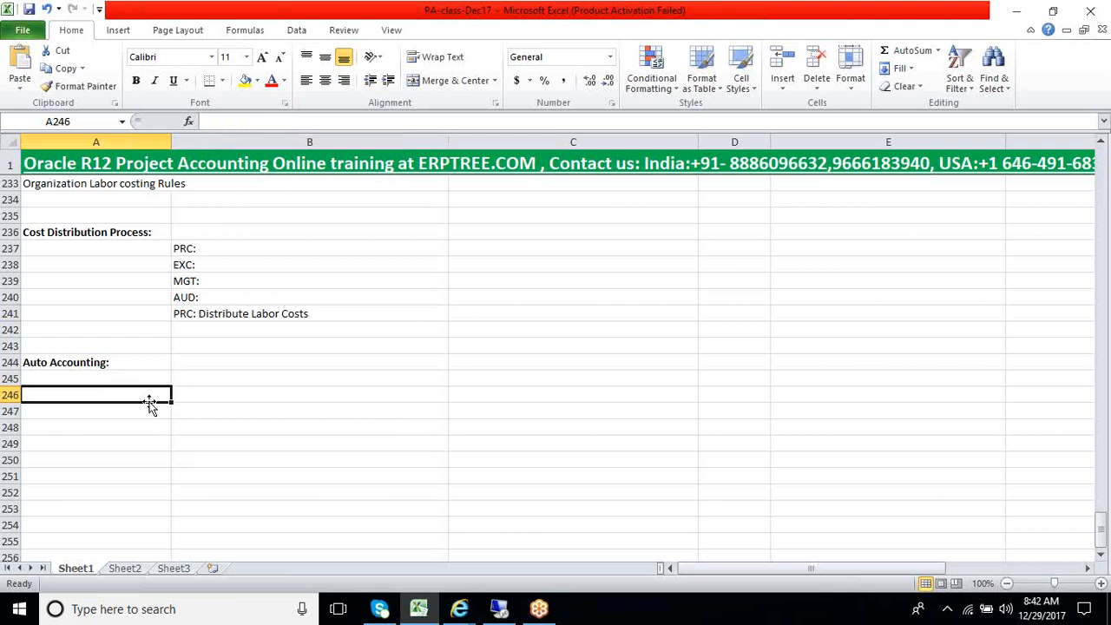
pyautogui.write('Au')
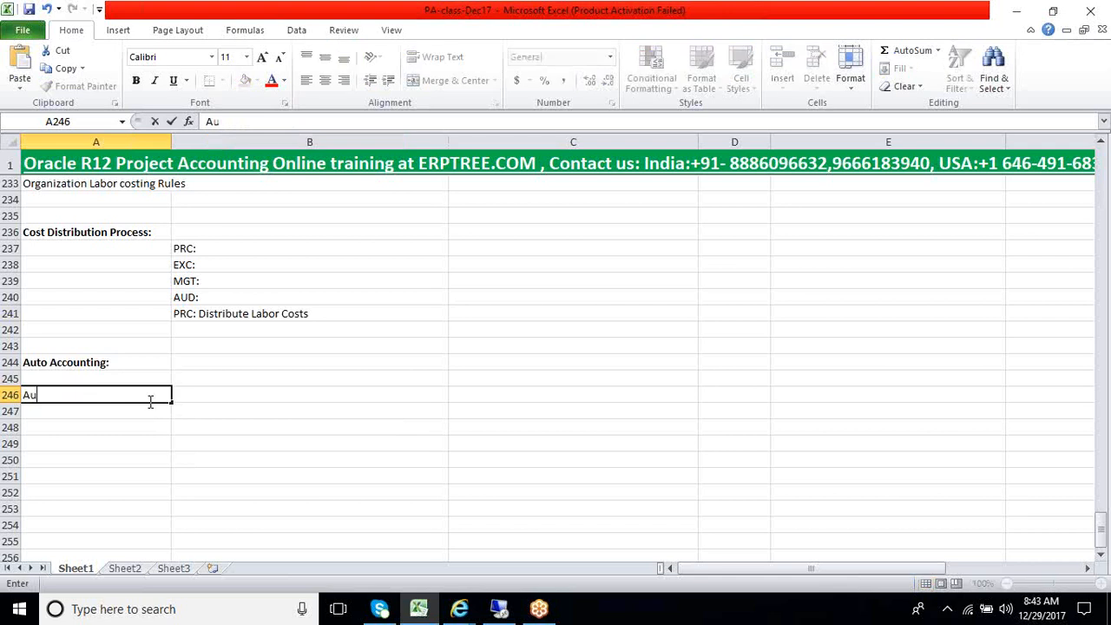
pyautogui.write('to account')
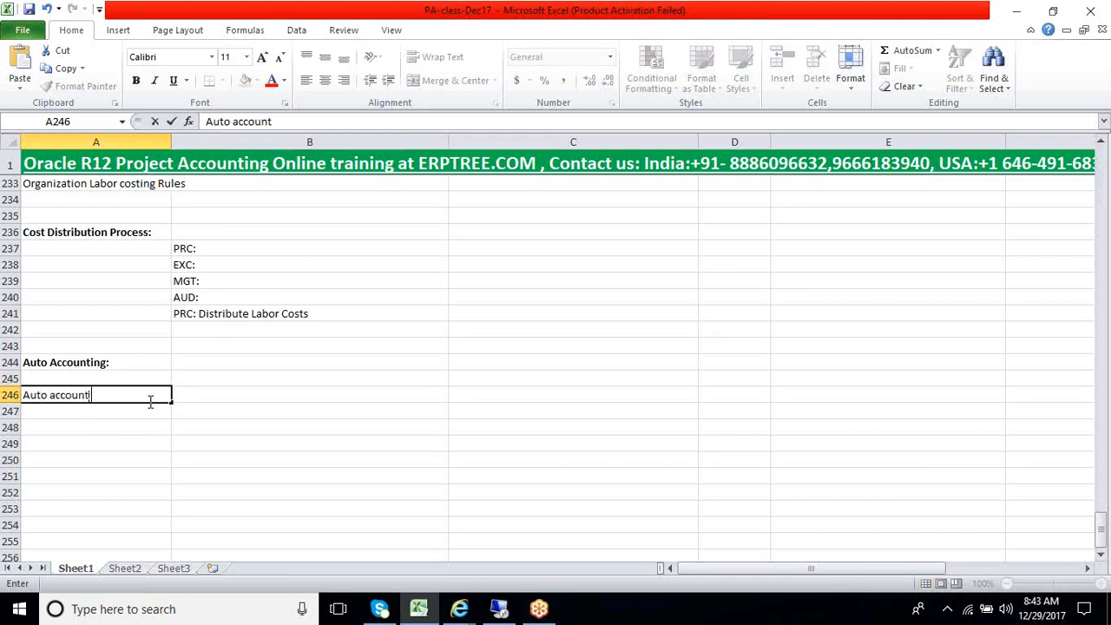
pyautogui.write('i Lookup Sets')
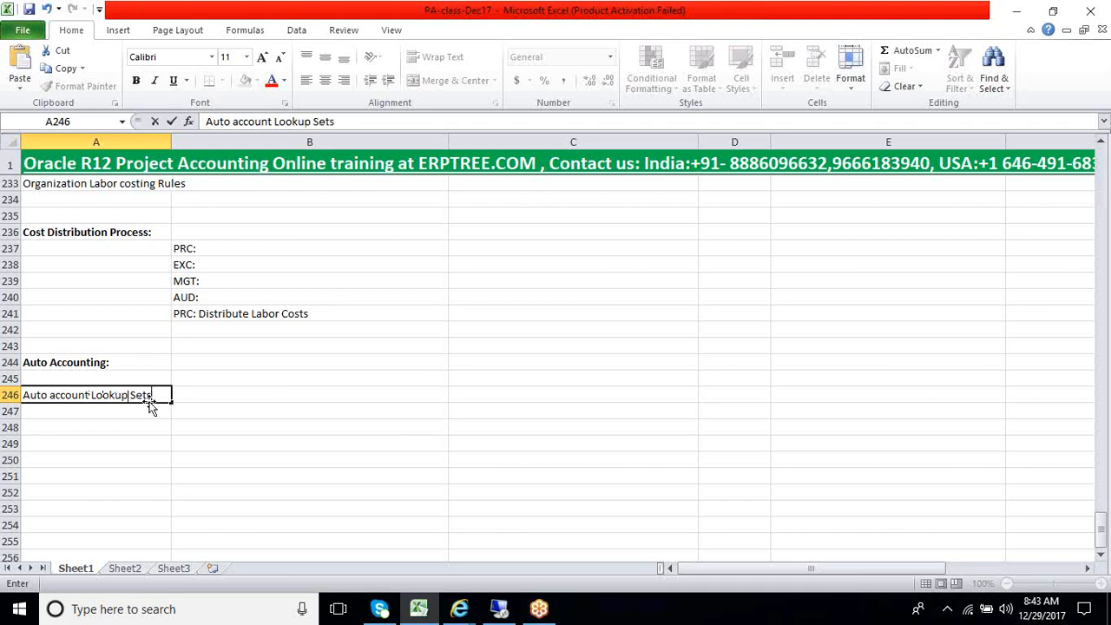
pyautogui.press('Return')
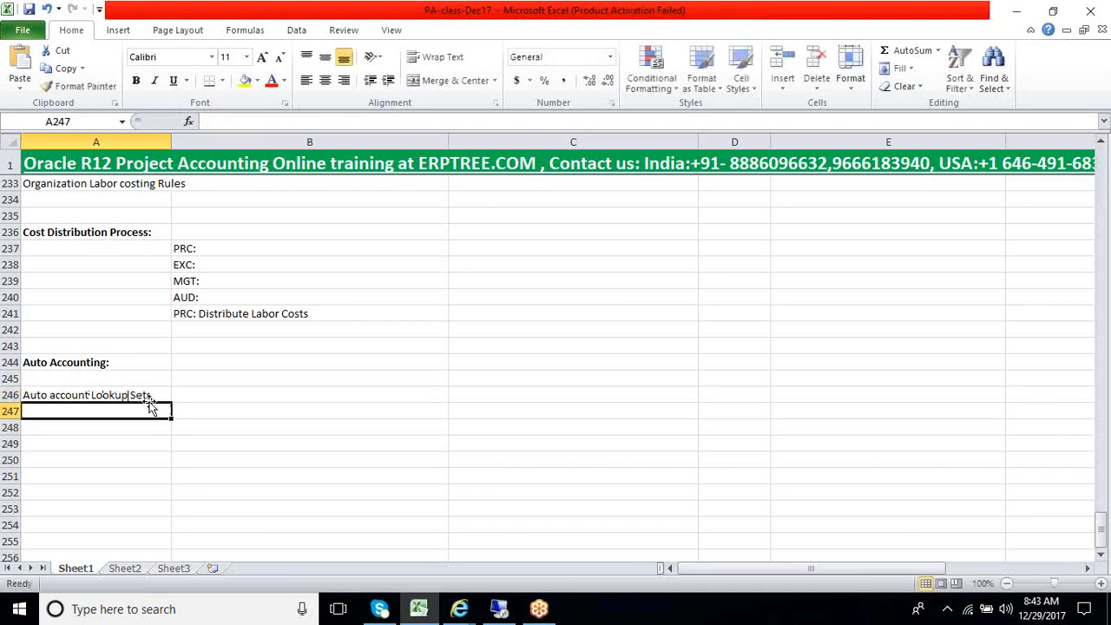
# Add "Rules" in cell A247 and "Assign Rules" in cell A248 below the lookup sets item
pyautogui.write('Rules')
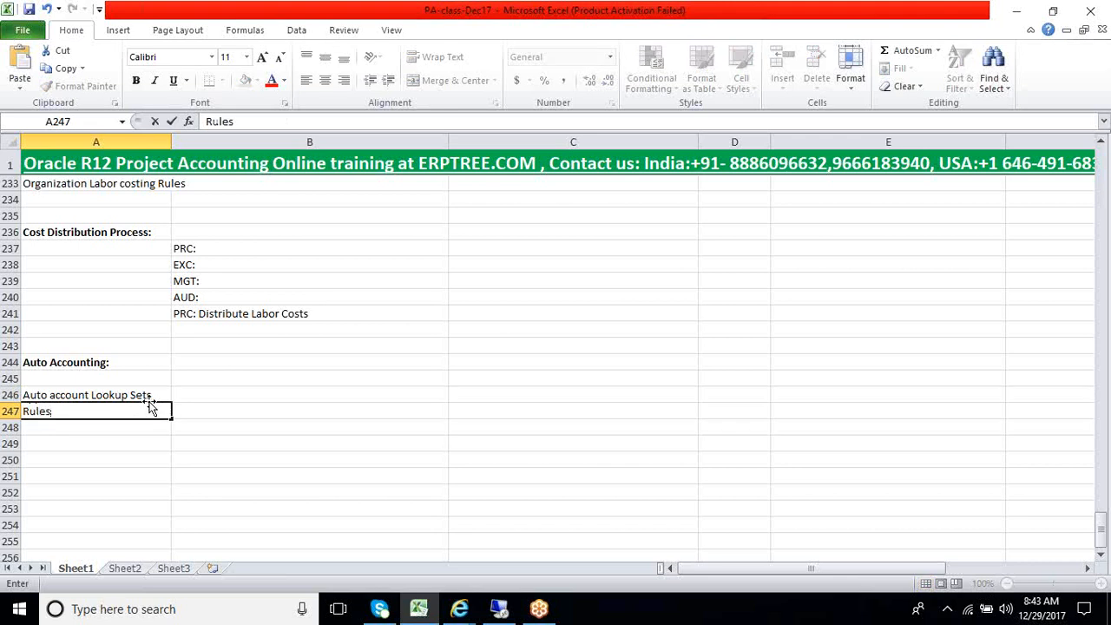
pyautogui.press('Return')
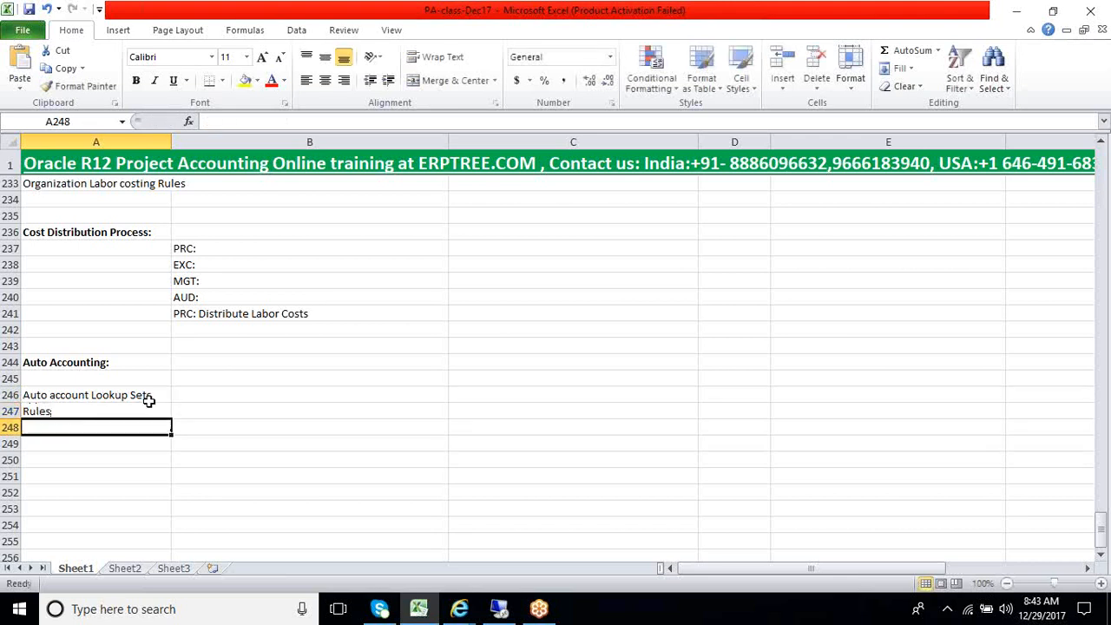
pyautogui.write('As')
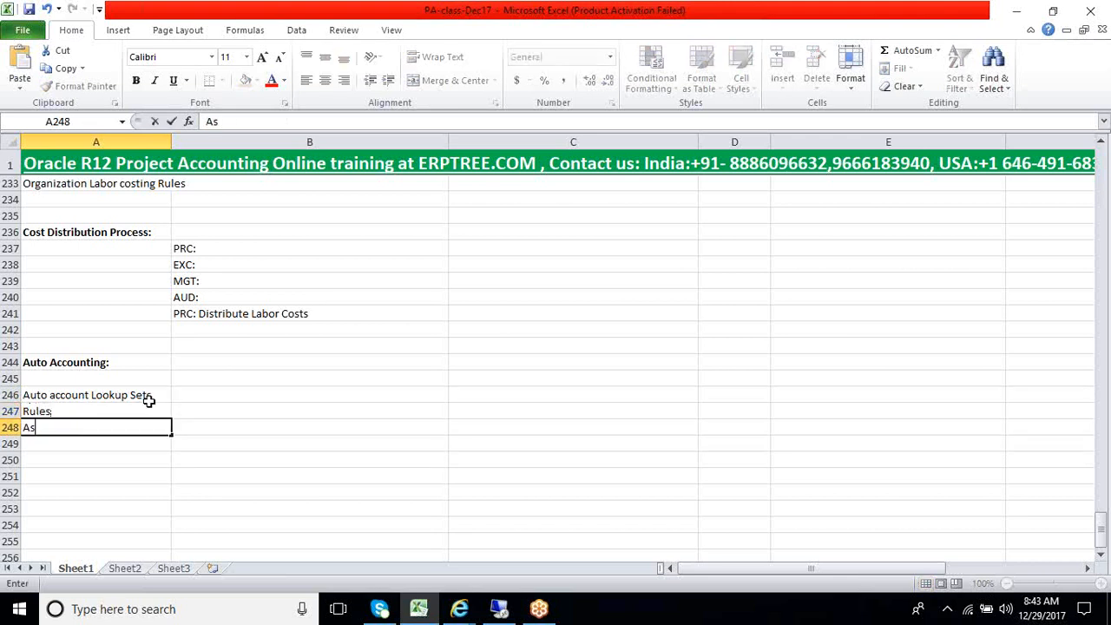
pyautogui.write('sign Rules')
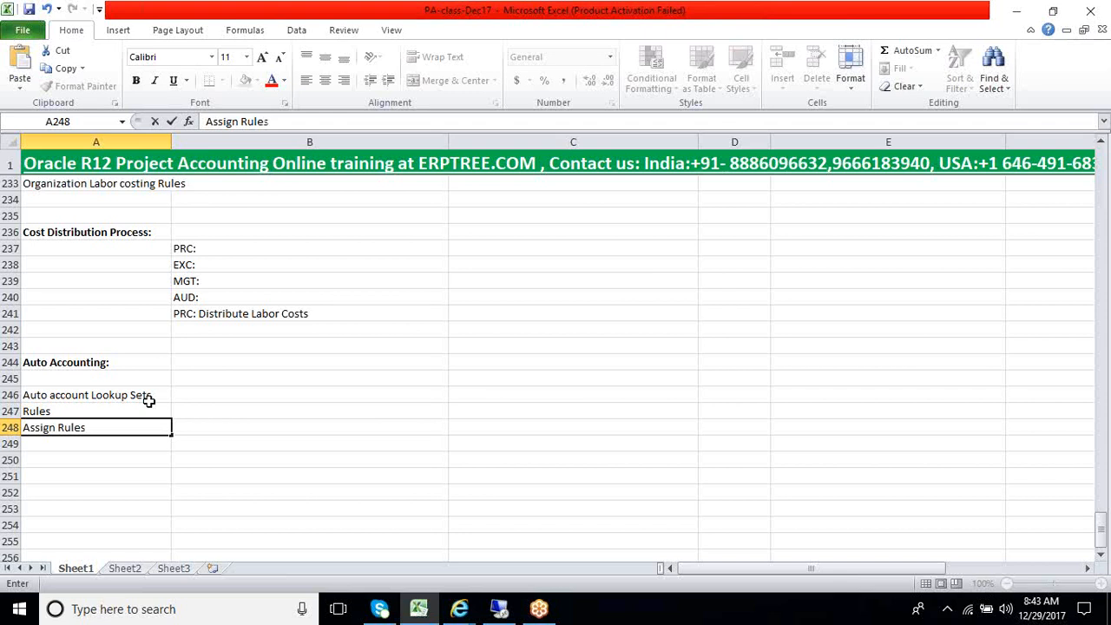
# Highlight the three Auto Accounting setup items in cells A246 to A248 for review
pyautogui.click(148, 398)
pyautogui.hotkey('shift', 'Down')
pyautogui.hotkey('shift', 'Down')
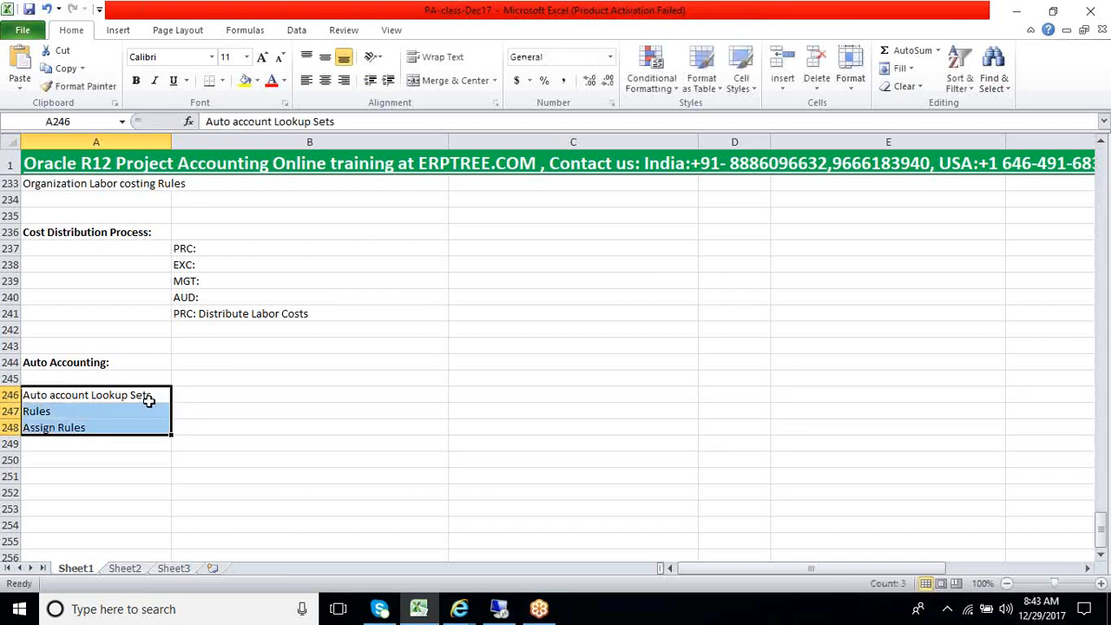
pyautogui.press('Up')
pyautogui.press('Up')
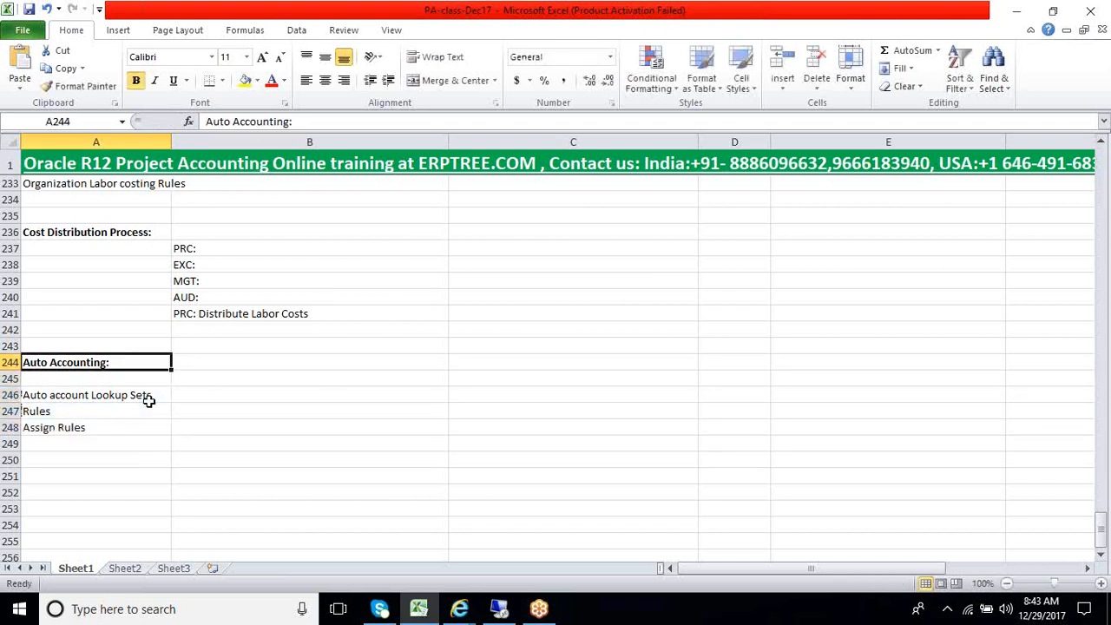
pyautogui.click(149, 399)
pyautogui.hotkey('shift', 'Down')
pyautogui.hotkey('shift', 'Down')
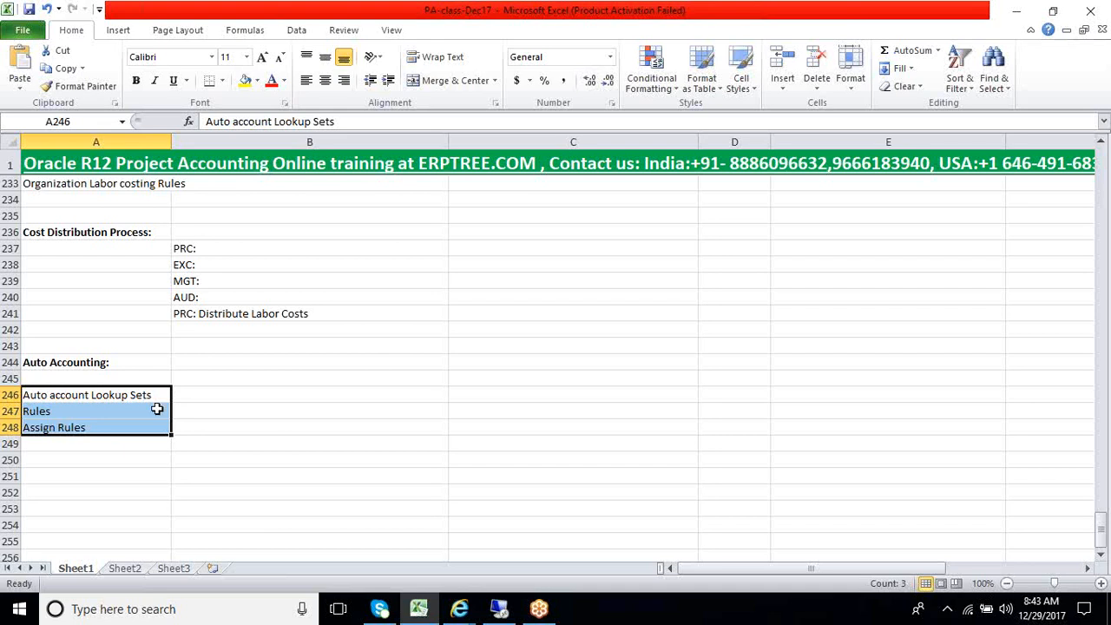
# Enter the column headings "Segment" in cell B246 and "Mapping" in cell C246 beside the lookup sets item
pyautogui.moveTo(272, 399); pyautogui.dragTo(570, 470)
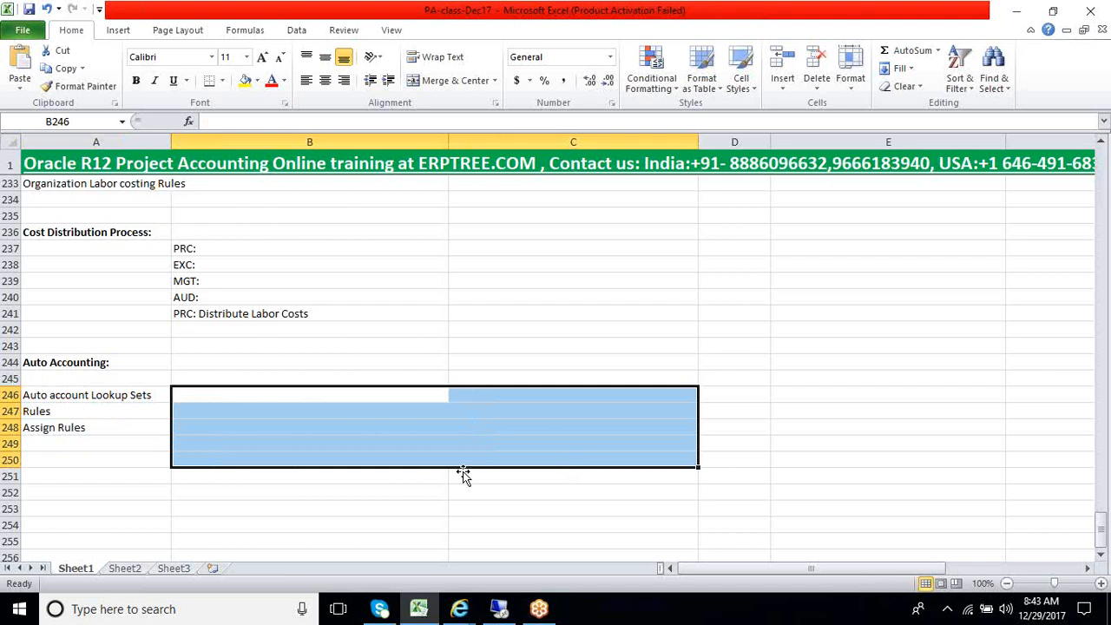
pyautogui.click(361, 443)
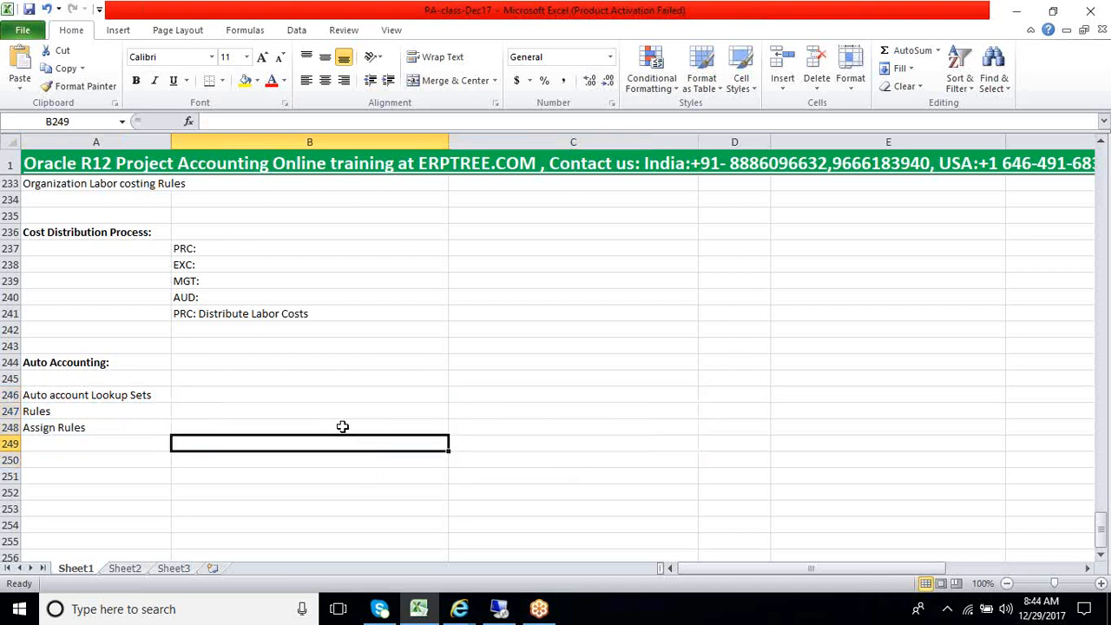
pyautogui.click(350, 397)
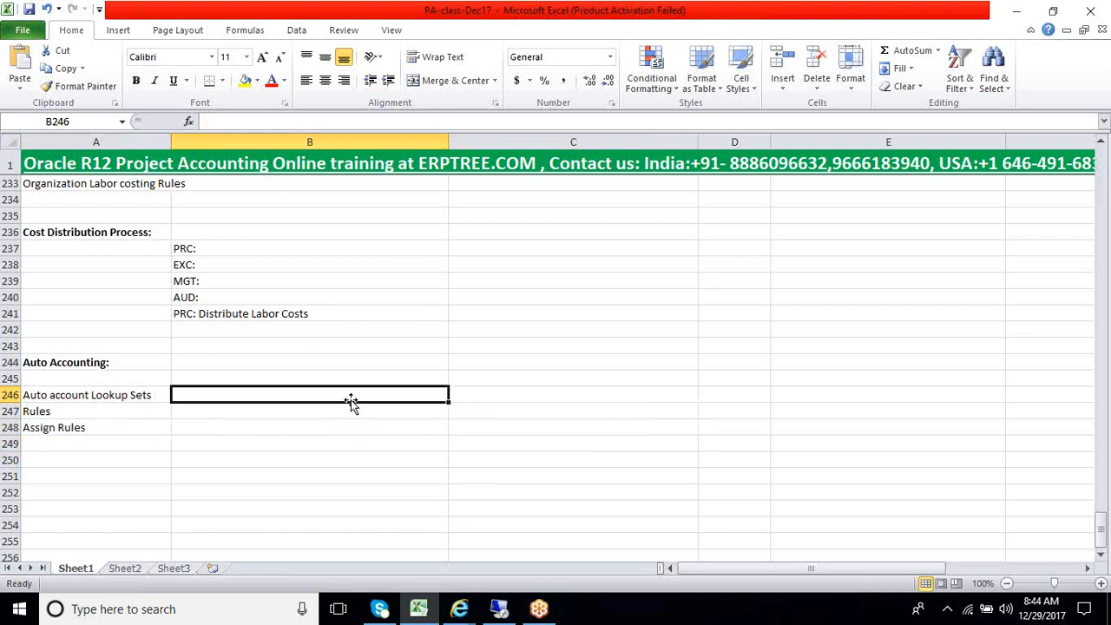
pyautogui.write('Segment')
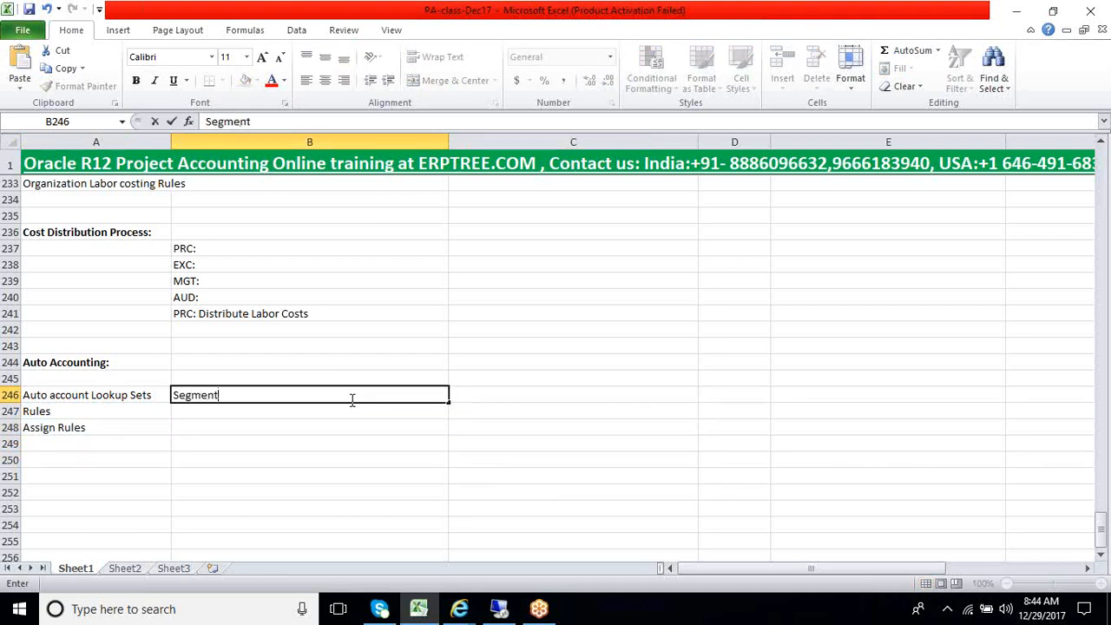
pyautogui.press('Tab')
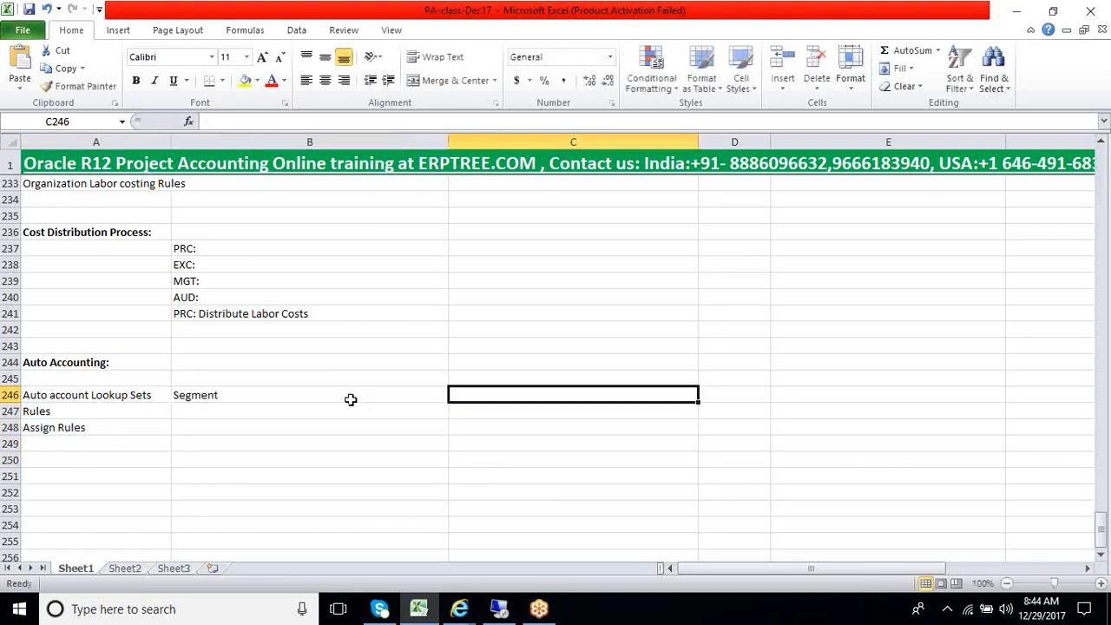
pyautogui.write('Mapping')
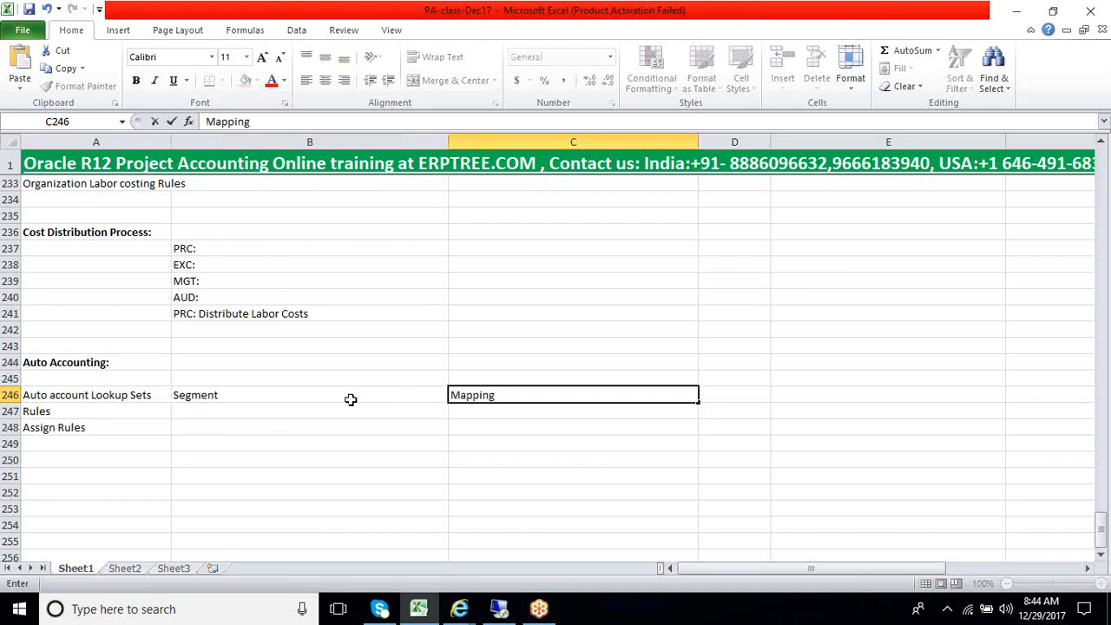
pyautogui.press('Return')
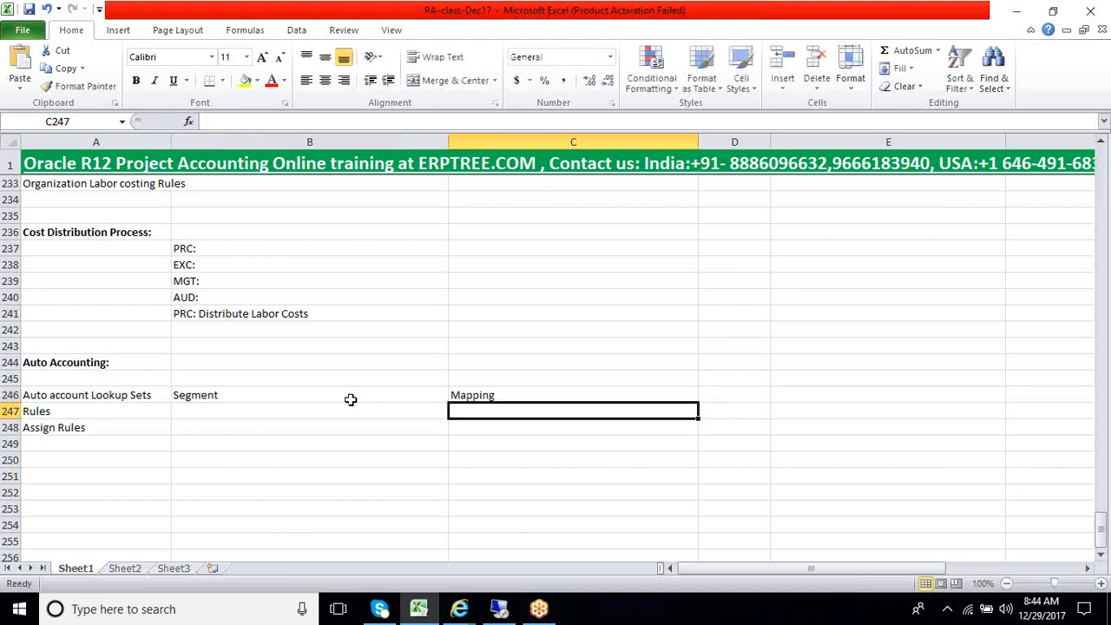
# Apply all borders to the range B246:C253 to form the segment mapping table
pyautogui.moveTo(347, 398); pyautogui.dragTo(502, 507)
pyautogui.click(222, 80)
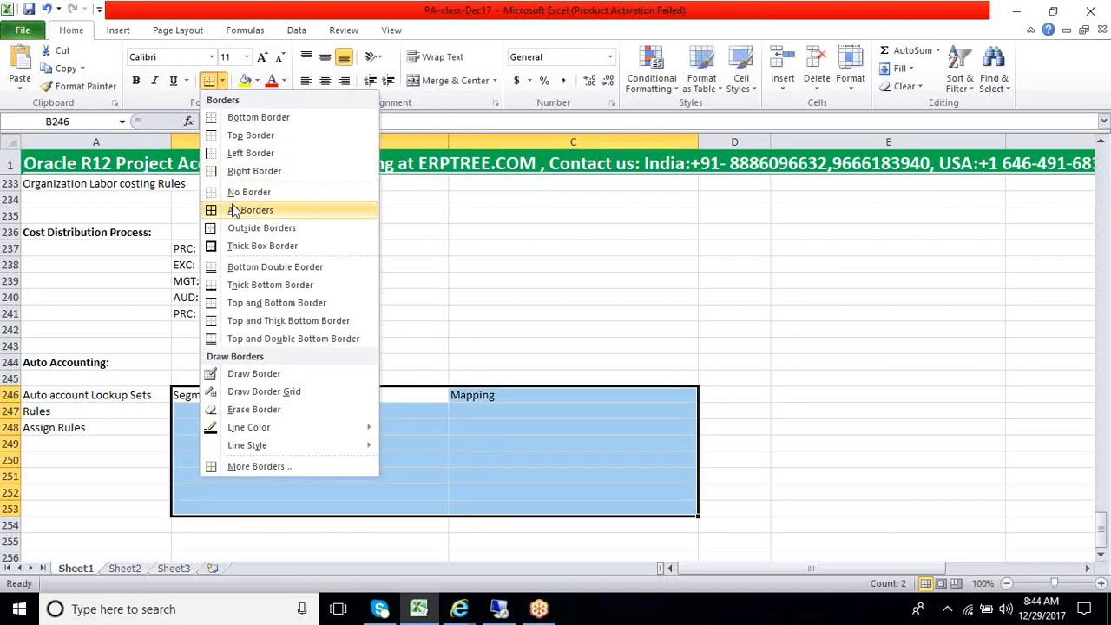
pyautogui.click(232, 209)
pyautogui.click(284, 460)
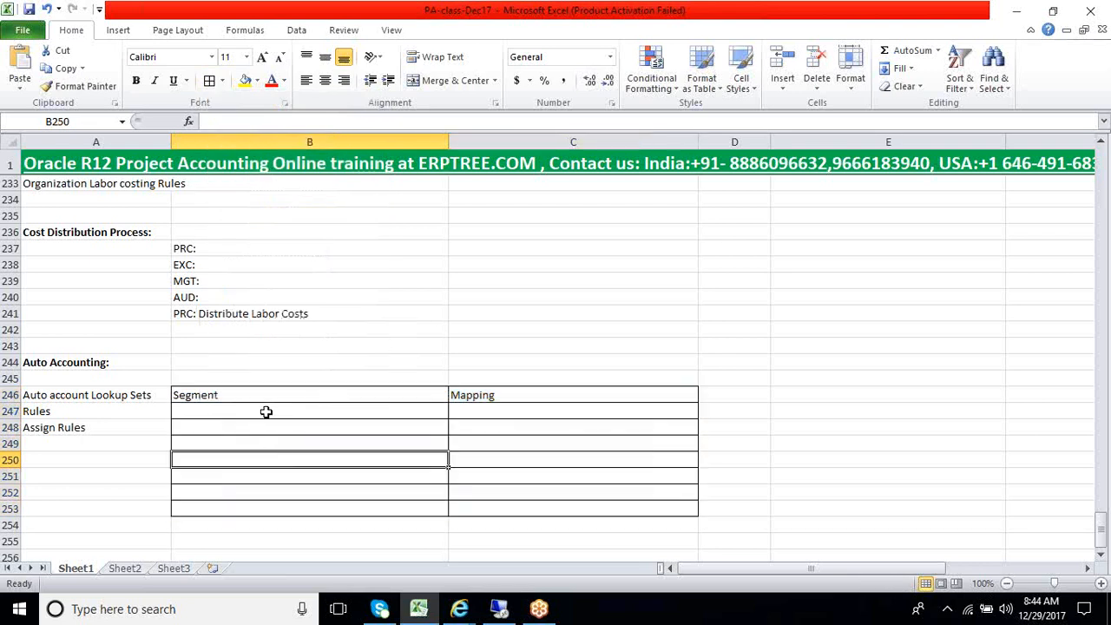
pyautogui.click(264, 412)
pyautogui.click(262, 426)
pyautogui.click(264, 413)
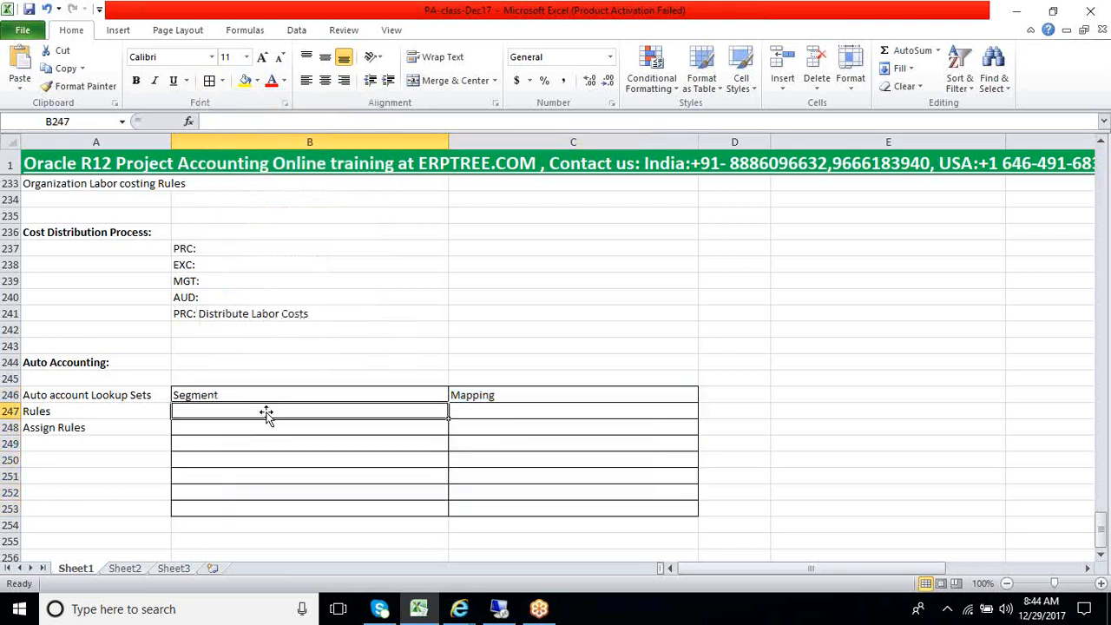
# Make the Segment and Mapping headings in cells B246 and C246 bold
pyautogui.click(289, 394)
pyautogui.moveTo(289, 394); pyautogui.dragTo(489, 395)
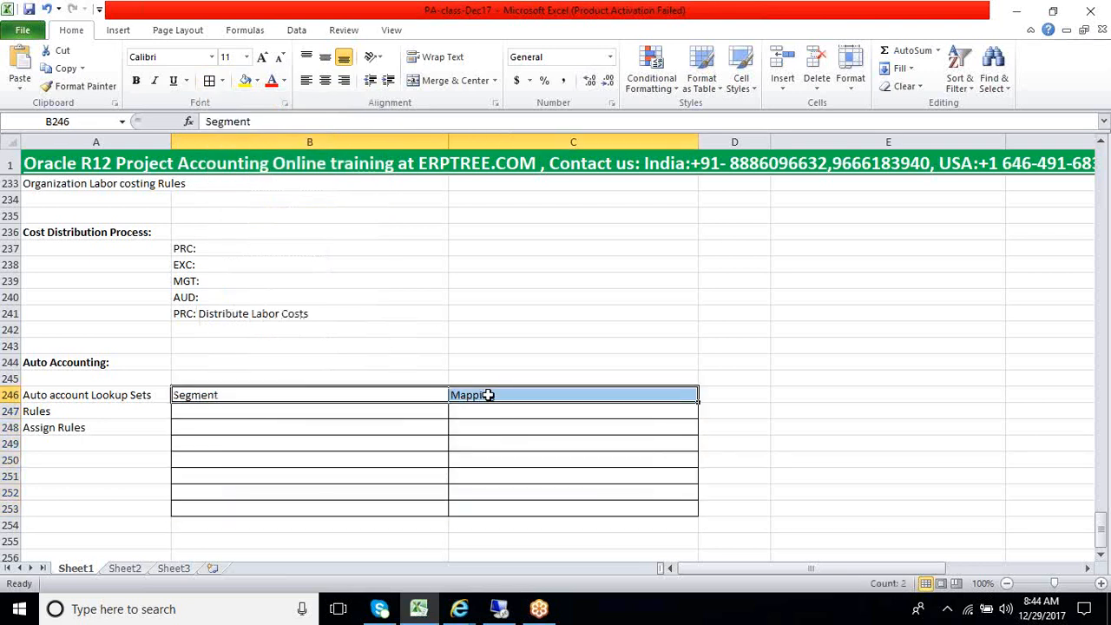
pyautogui.hotkey('ctrl', 'b')
pyautogui.click(333, 417)
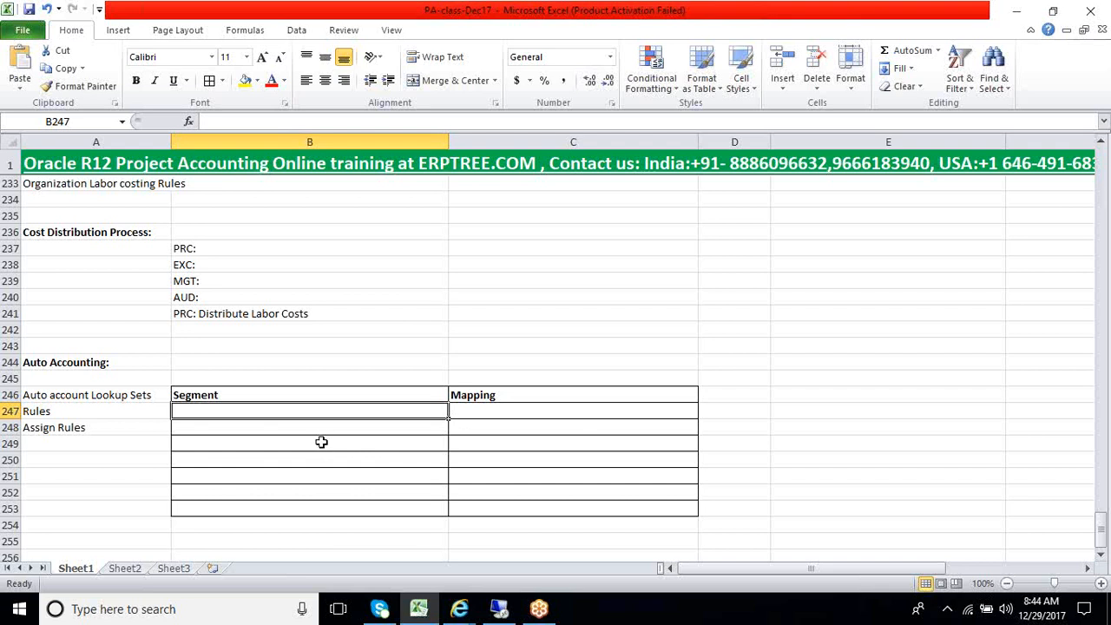
# Review the Auto Accounting heading and the Segment and Mapping columns of the table by highlighting their cells
pyautogui.click(320, 428)
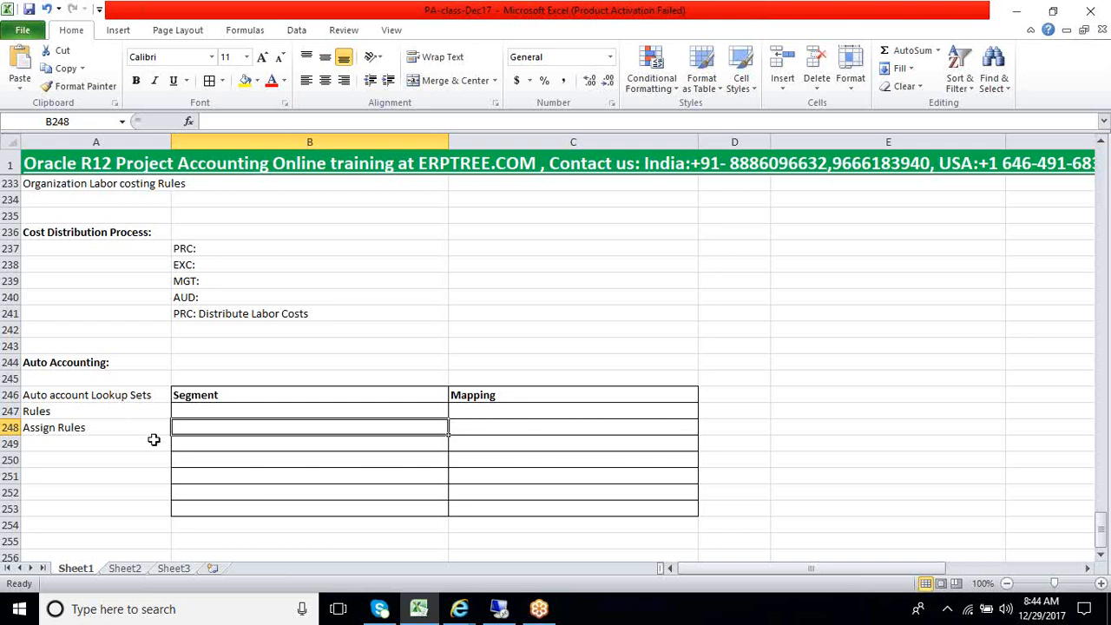
pyautogui.click(81, 365)
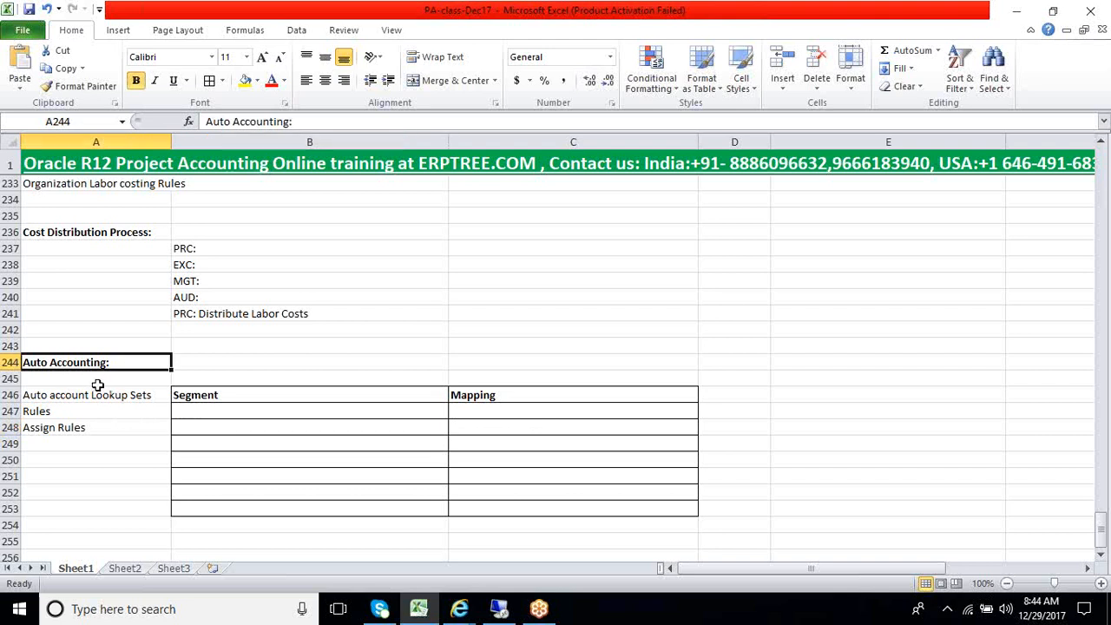
pyautogui.moveTo(217, 398); pyautogui.dragTo(545, 508)
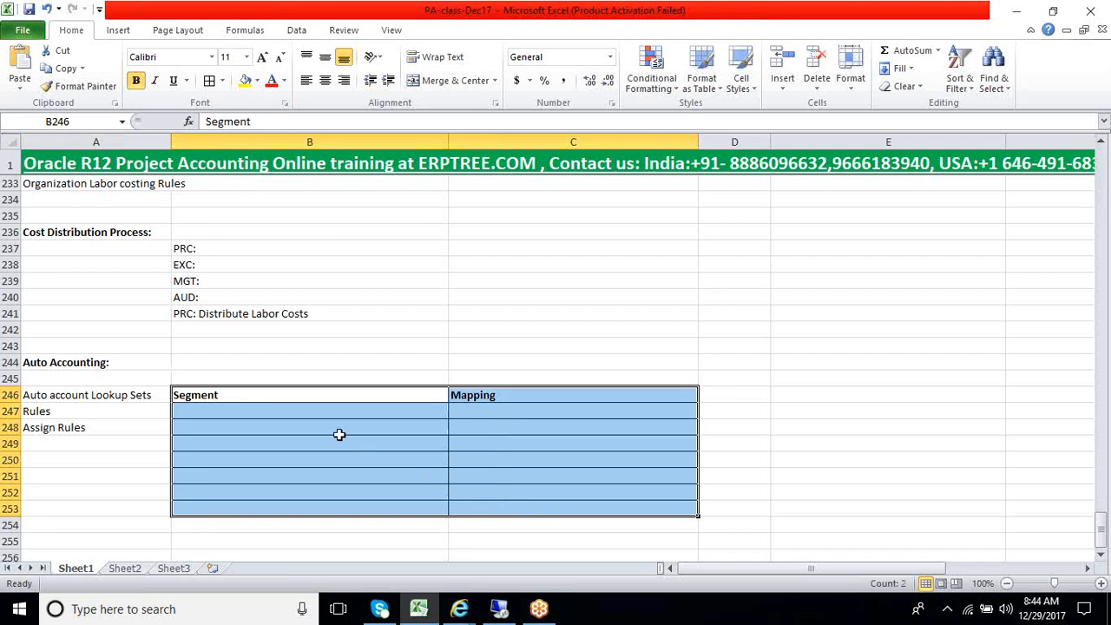
pyautogui.click(285, 414)
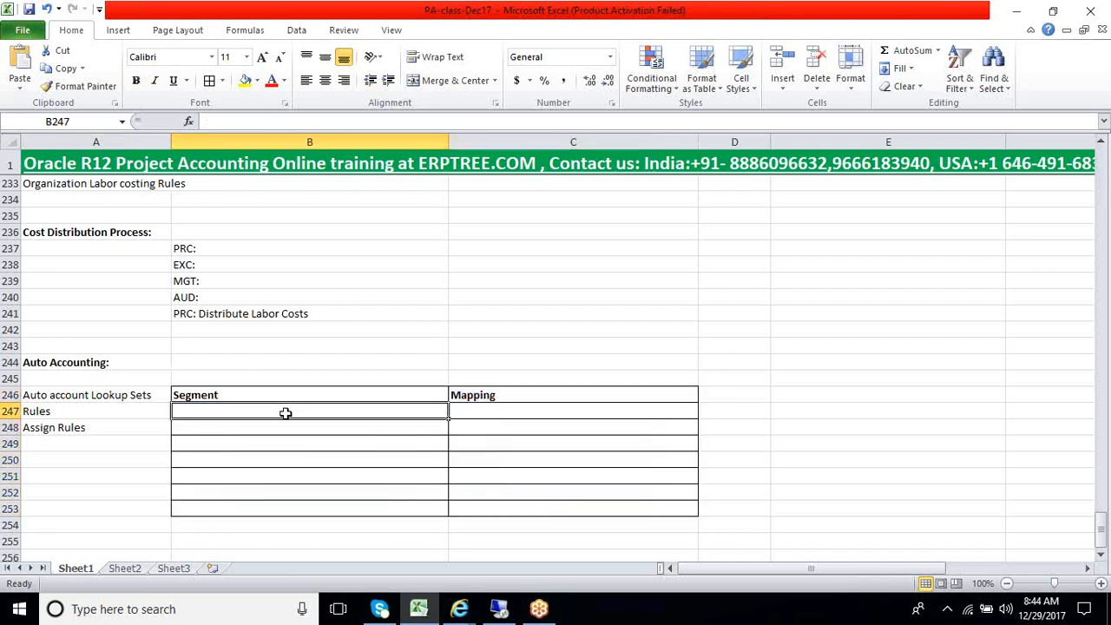
pyautogui.click(501, 397)
pyautogui.moveTo(501, 396); pyautogui.dragTo(496, 506)
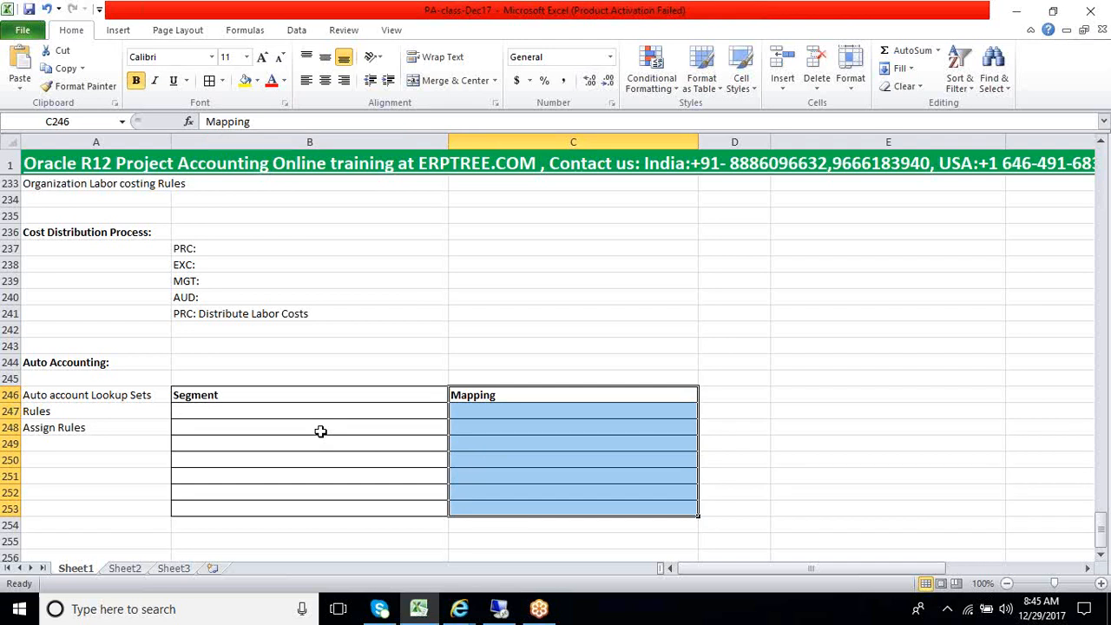
pyautogui.scroll(7, 320, 432)
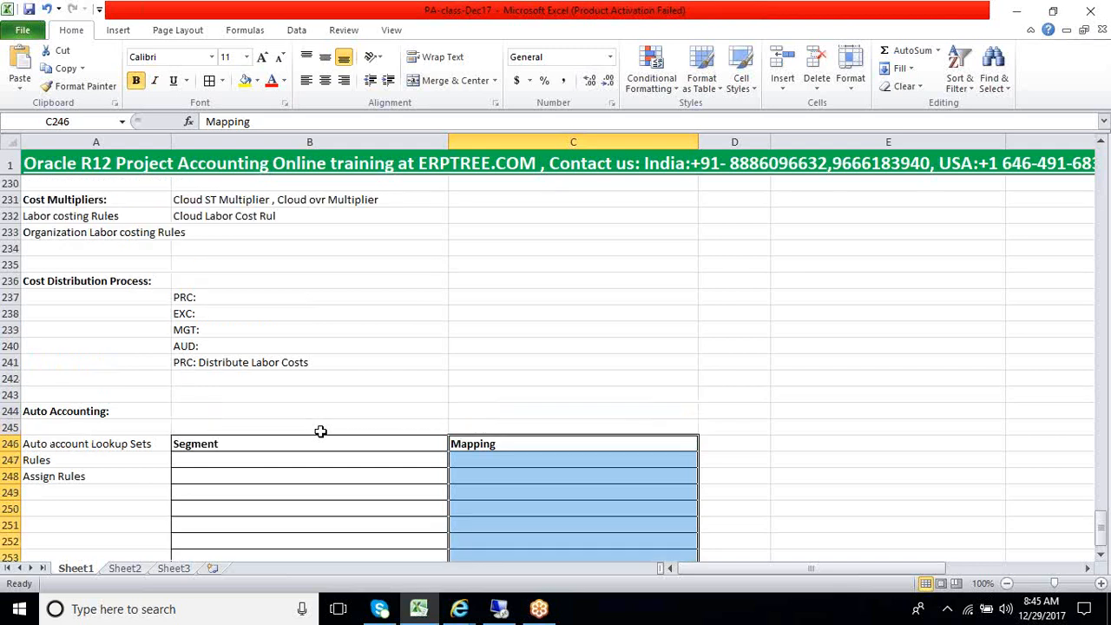
pyautogui.scroll(-7, 320, 431)
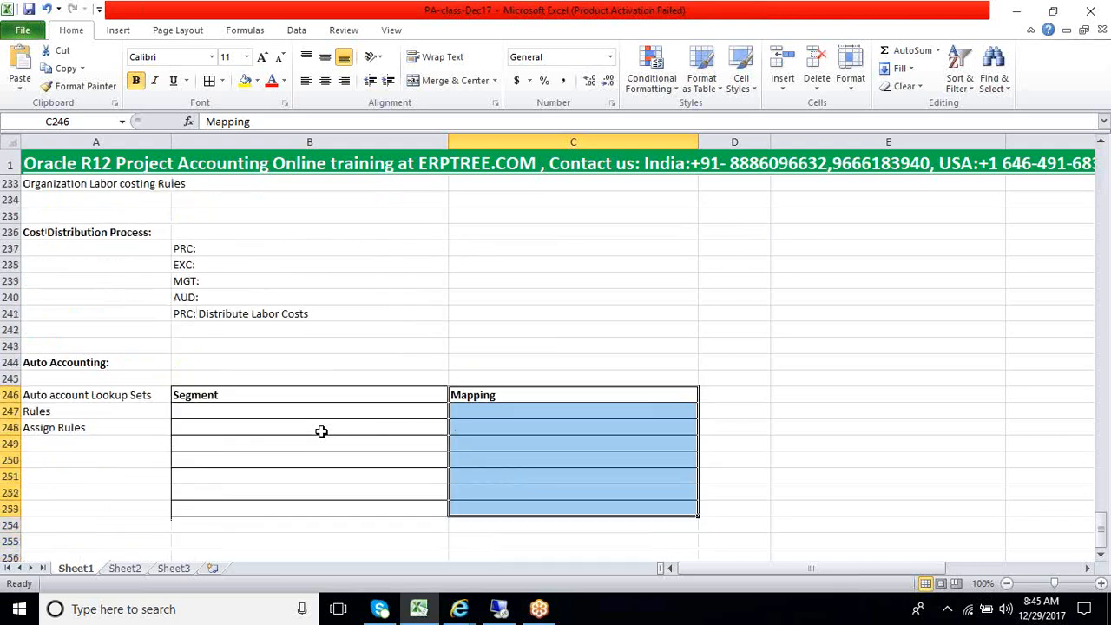
pyautogui.click(320, 432)
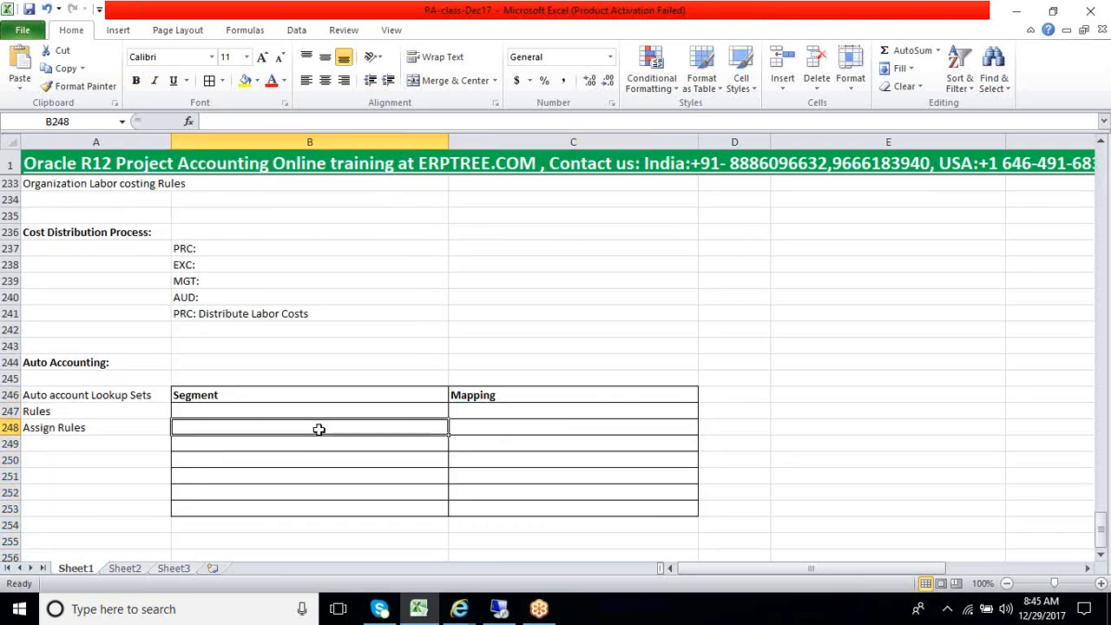
pyautogui.moveTo(322, 421); pyautogui.dragTo(495, 496)
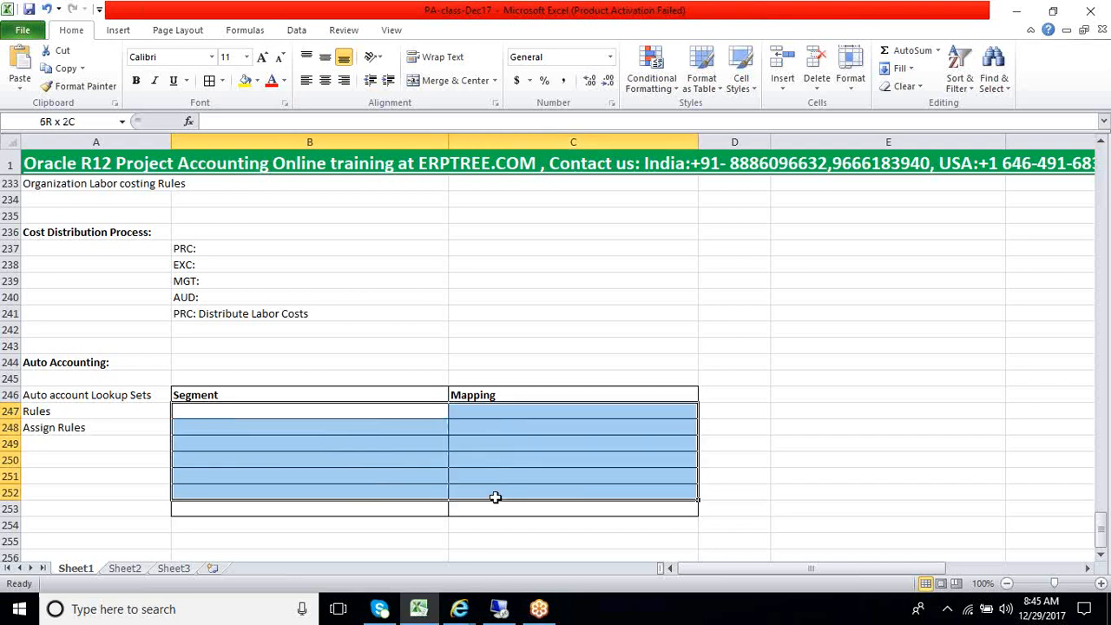
pyautogui.moveTo(495, 497); pyautogui.dragTo(495, 497)
pyautogui.click(358, 446)
pyautogui.click(304, 426)
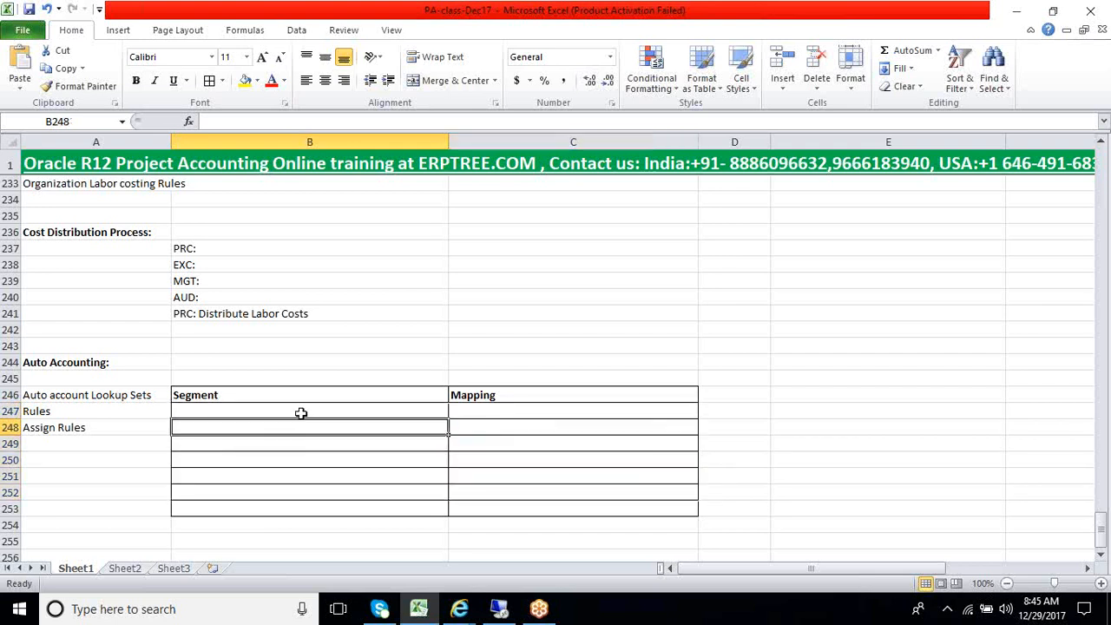
# Fill the first table row with segment "Company" in B247 and mapping "Project Org" in C247
pyautogui.click(302, 414)
pyautogui.write('Com')
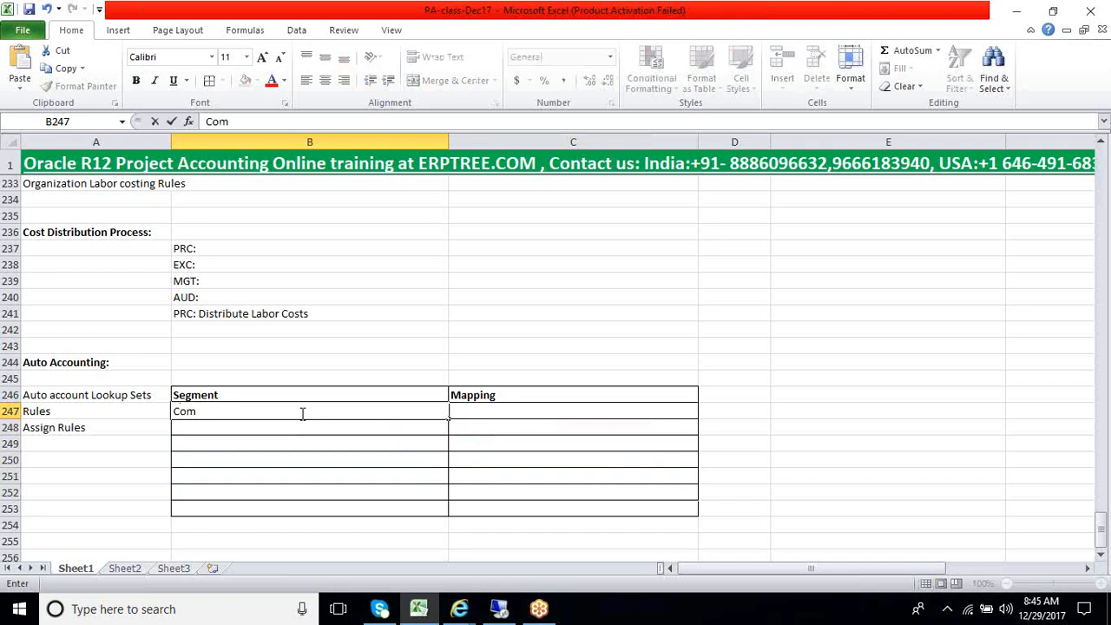
pyautogui.write('panay')
pyautogui.press('BackSpace')
pyautogui.press('BackSpace')
pyautogui.write('y')
pyautogui.press('Tab')
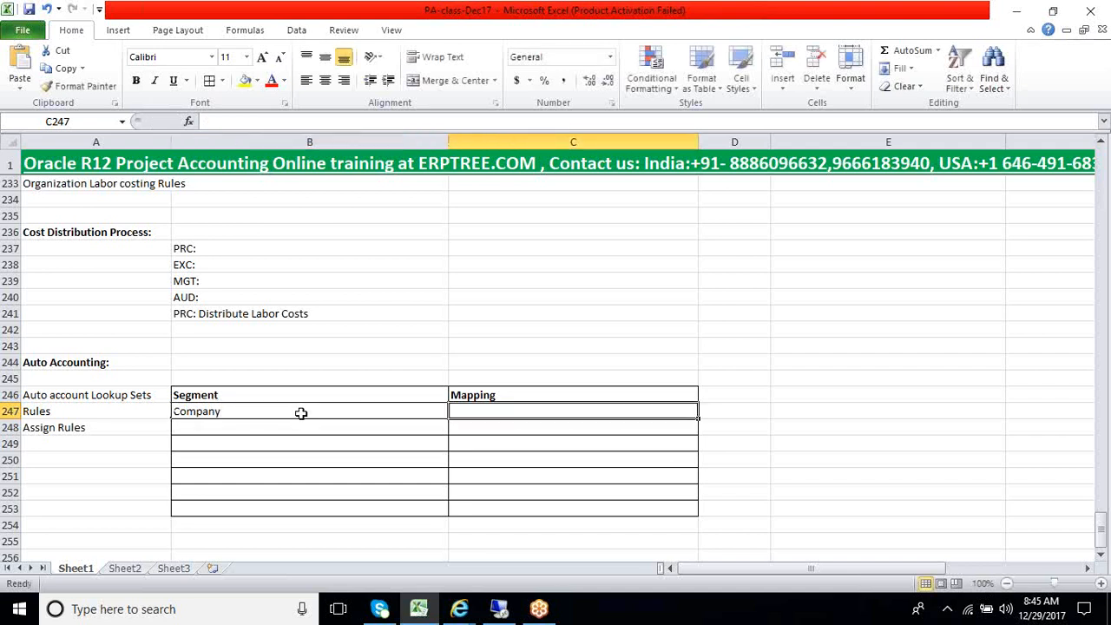
pyautogui.write('Pr')
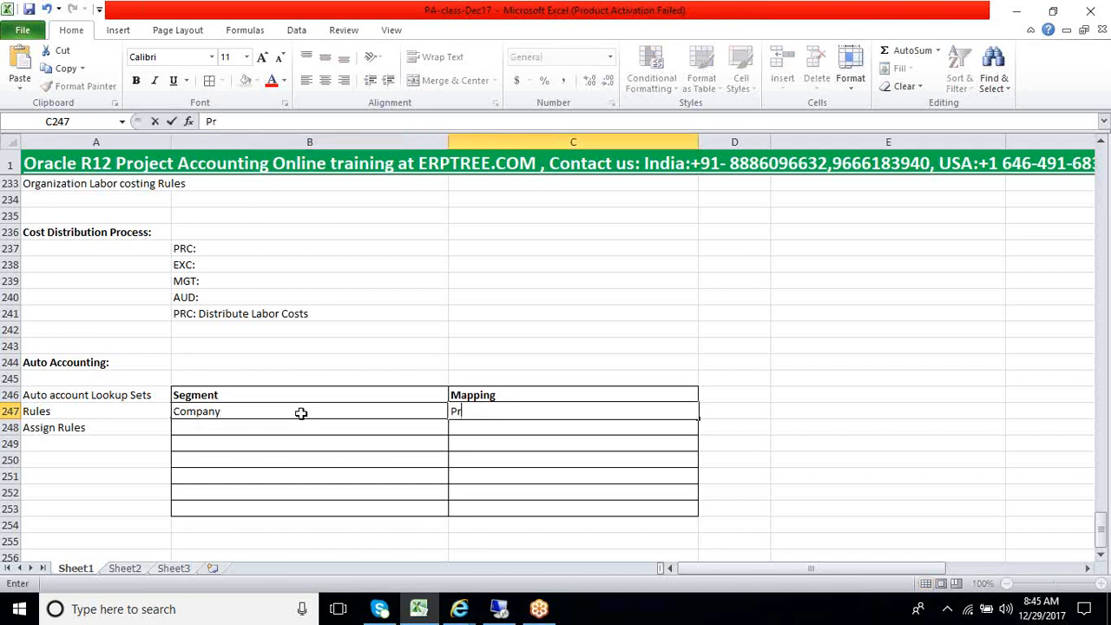
pyautogui.write('oject Org')
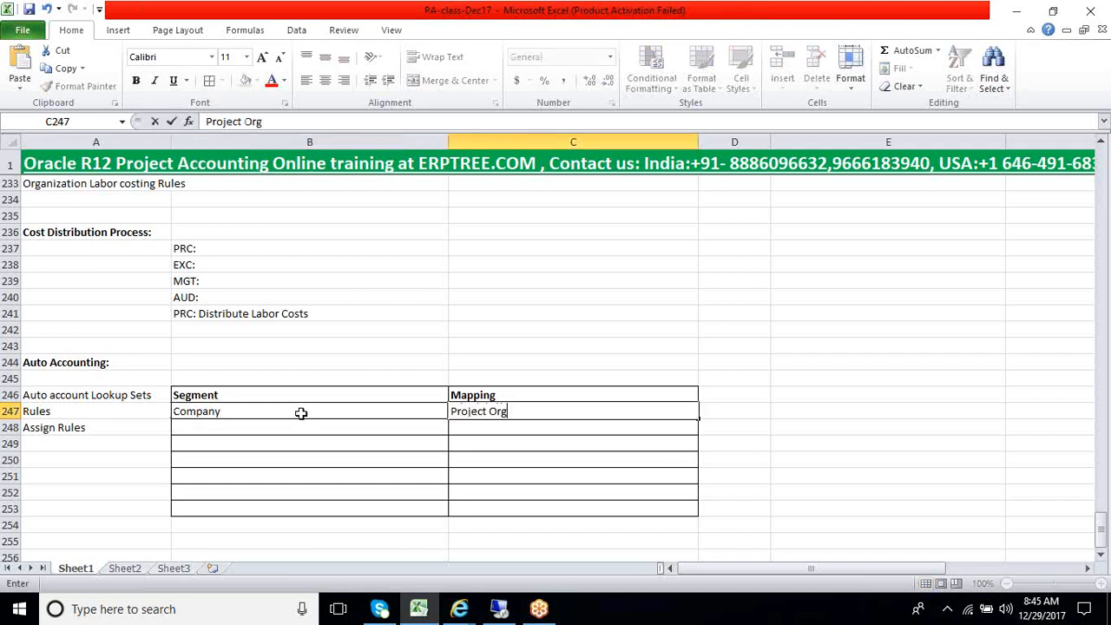
pyautogui.press('Return')
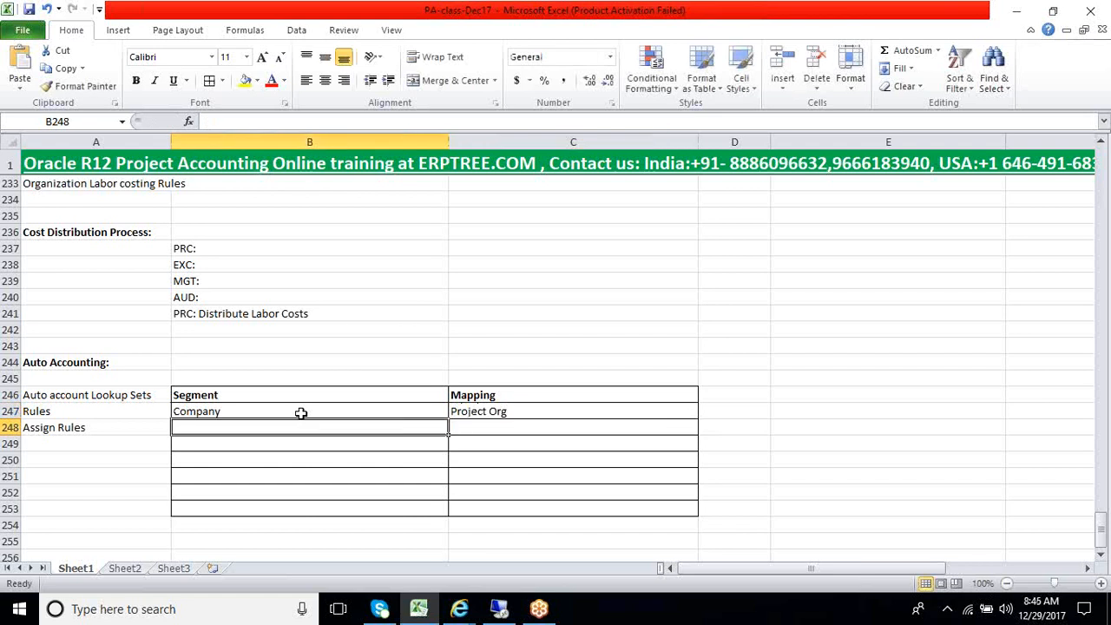
# Fill the second table row with segment "Cost center" in B248 and mapping "Expenditure Org" in C248
pyautogui.write('Cost center')
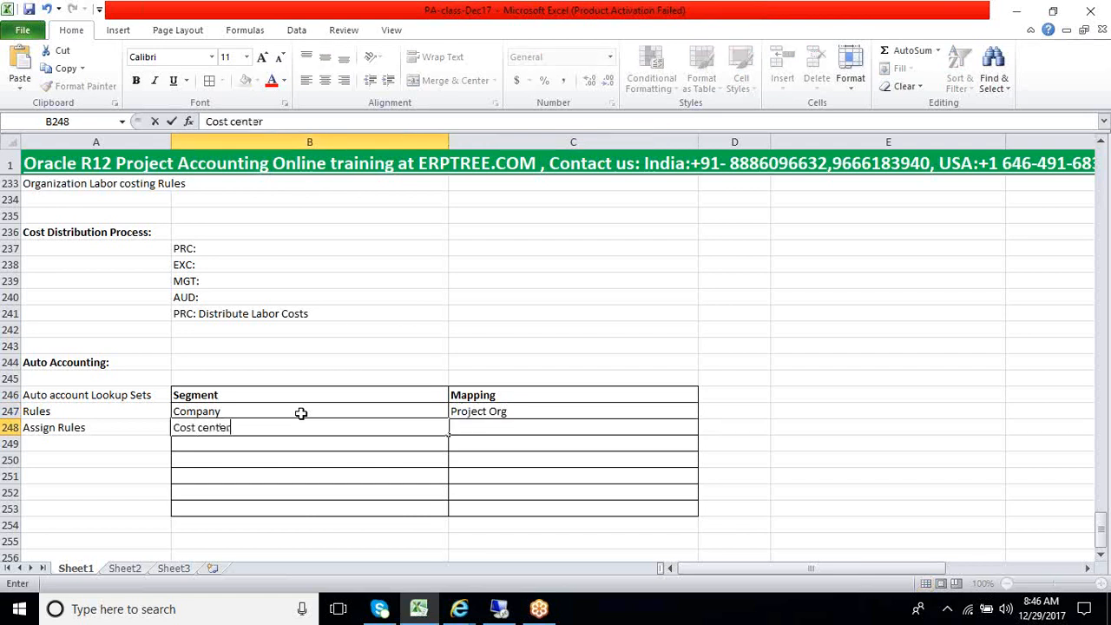
pyautogui.press('Tab')
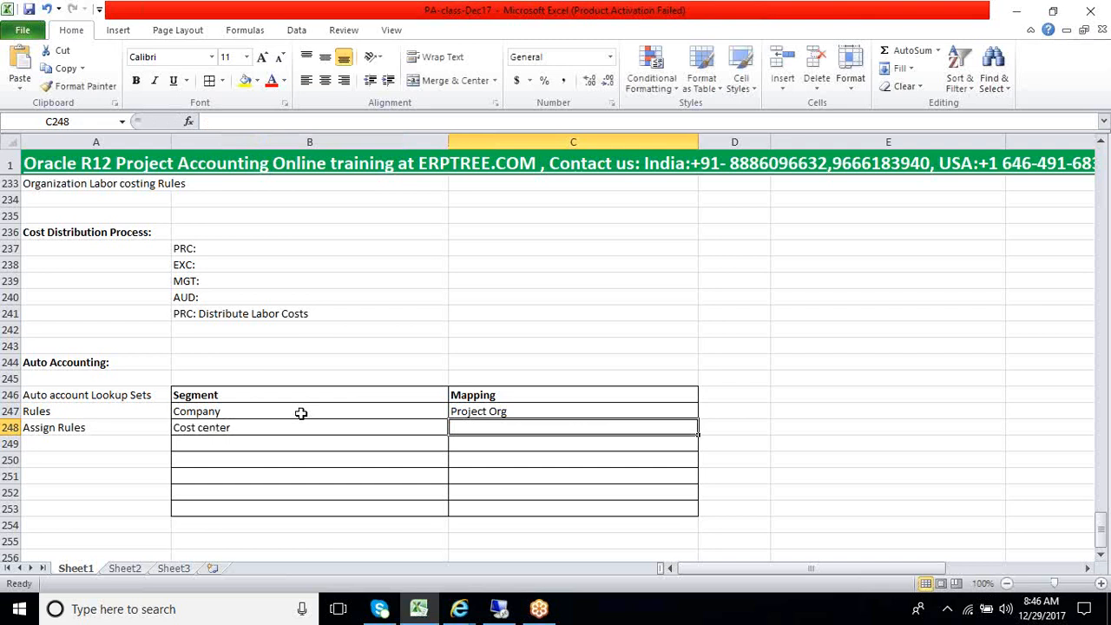
pyautogui.write('Ex')
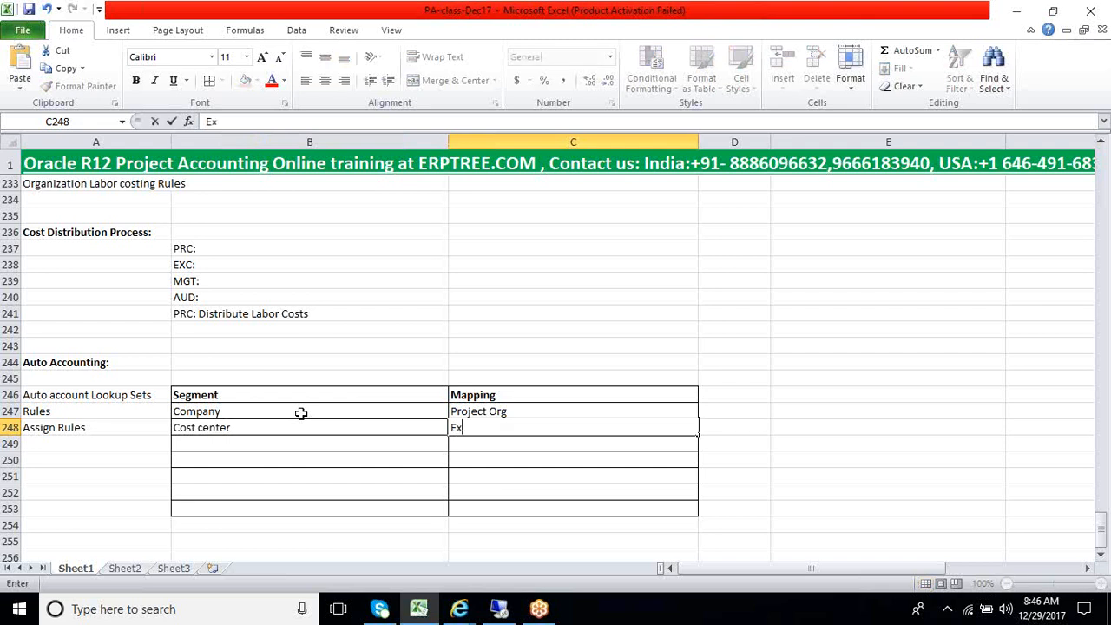
pyautogui.write('penditure or')
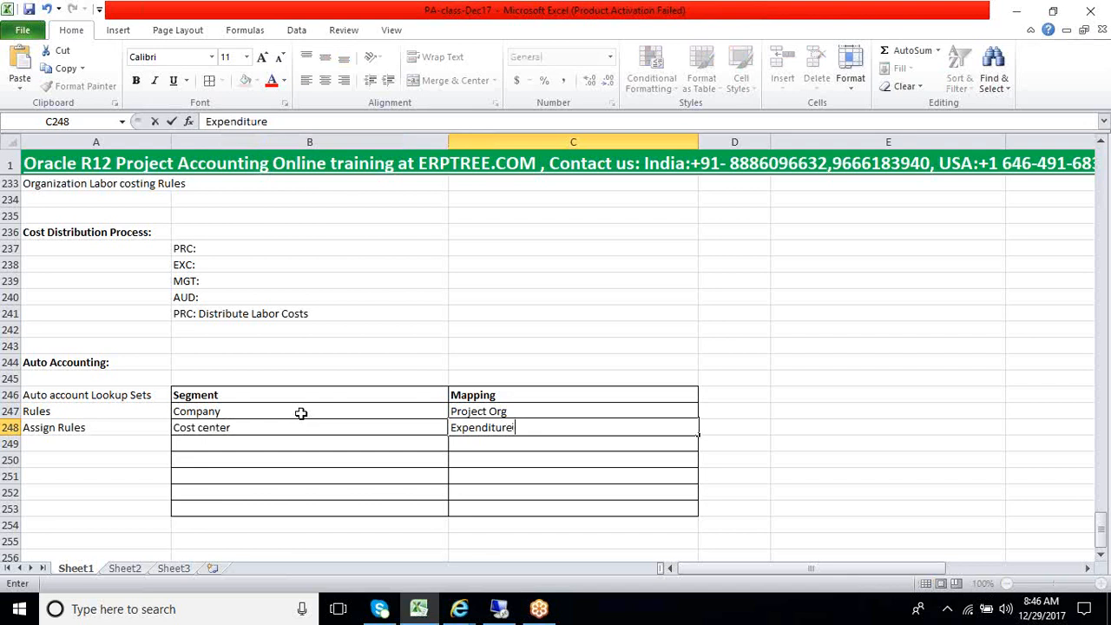
pyautogui.press('BackSpace')
pyautogui.press('BackSpace')
pyautogui.write('Org')
pyautogui.press('Return')
pyautogui.press('Left')
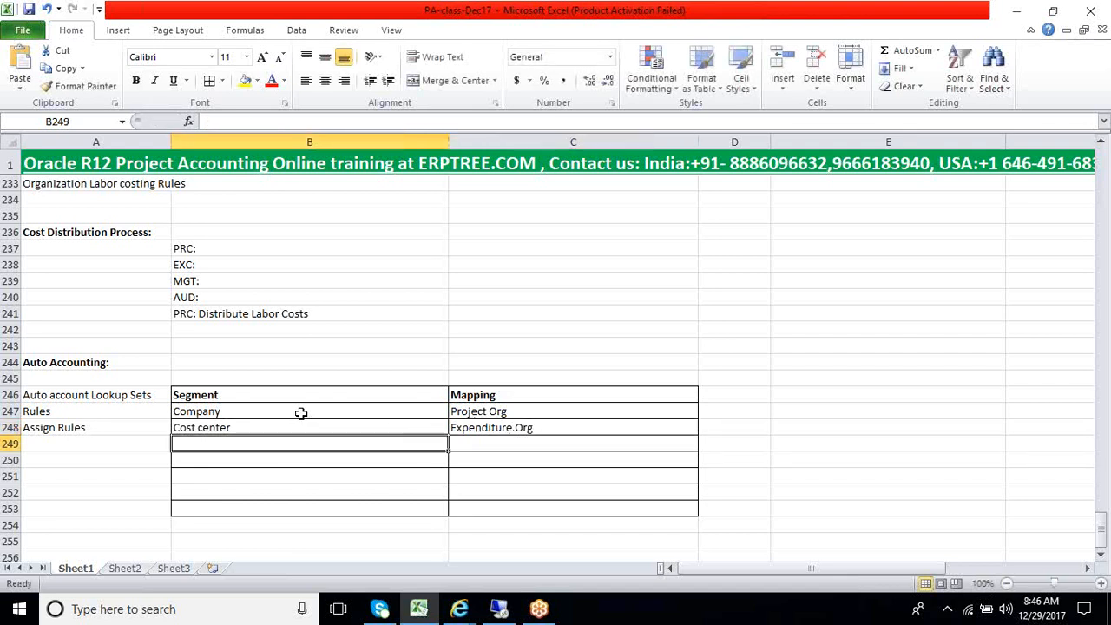
# Fill the third table row with segment "Account" in B249 and mapping "Expenditure Types" in C249
pyautogui.write('Account')
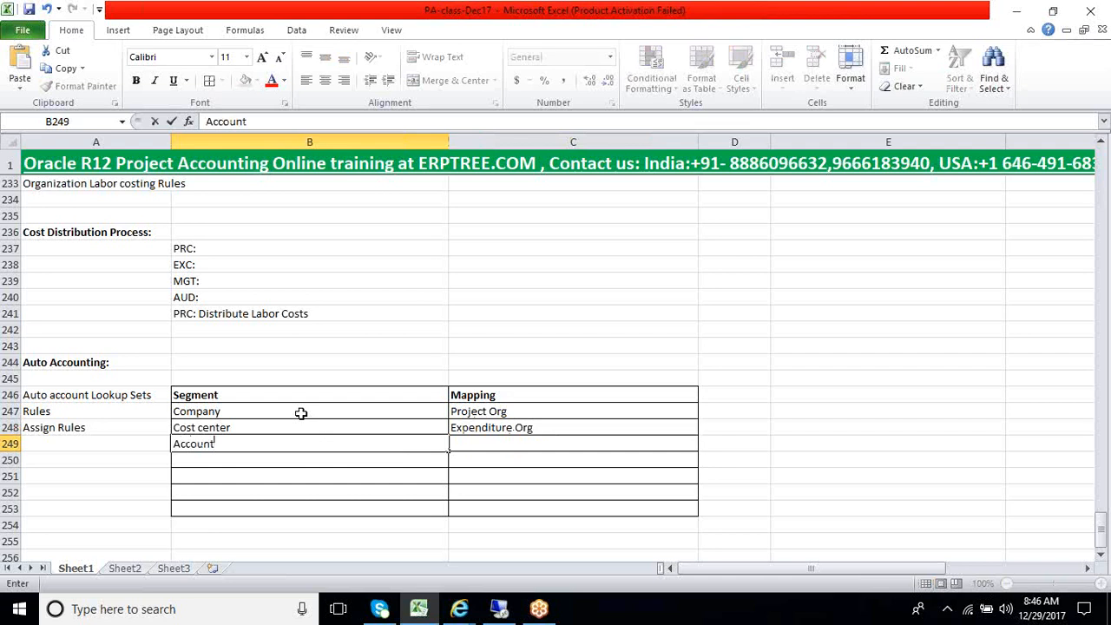
pyautogui.press('Tab')
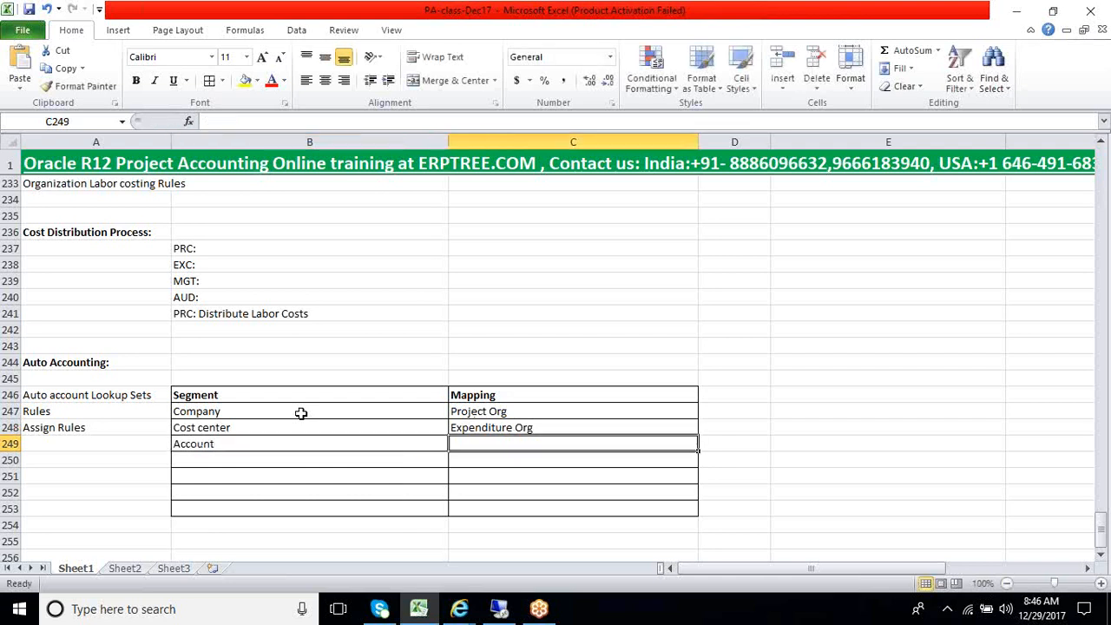
pyautogui.write('Ex')
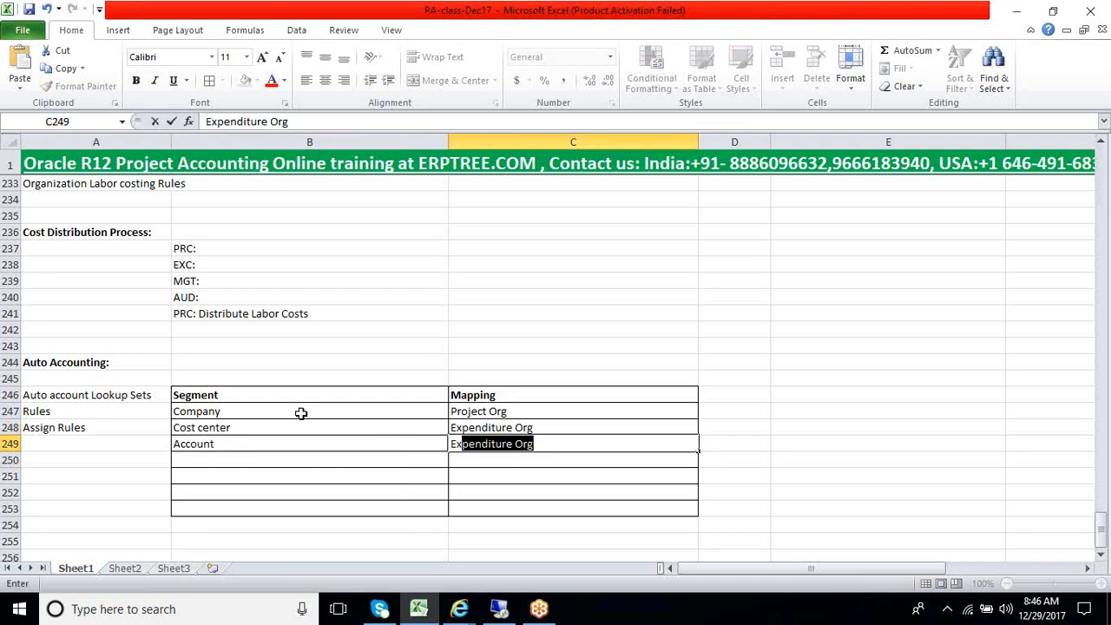
pyautogui.write('penditure ')
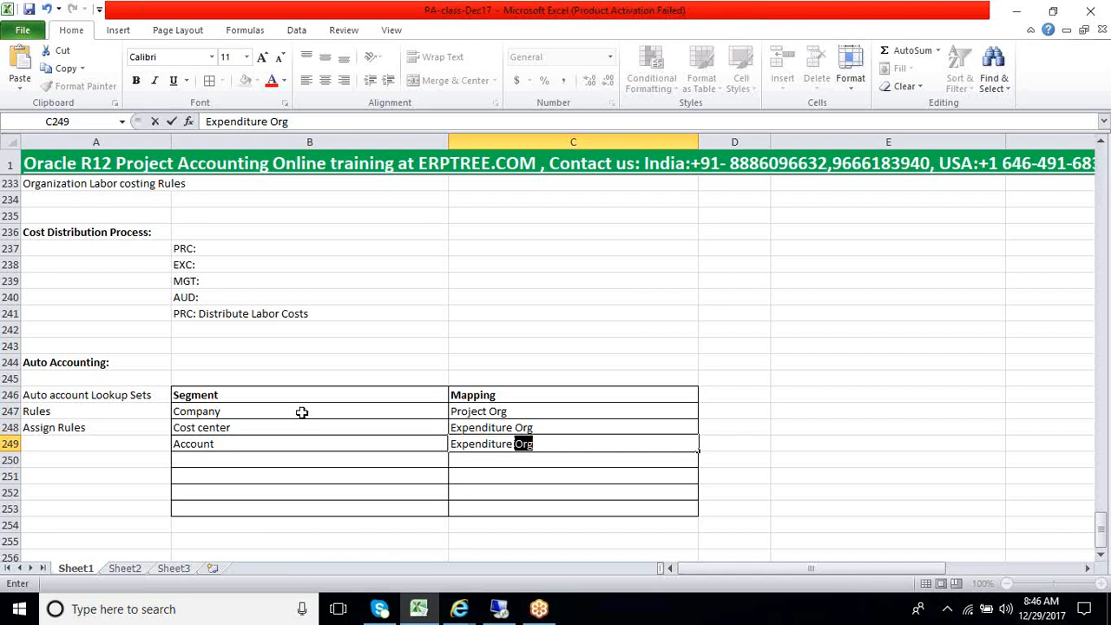
pyautogui.write('Types')
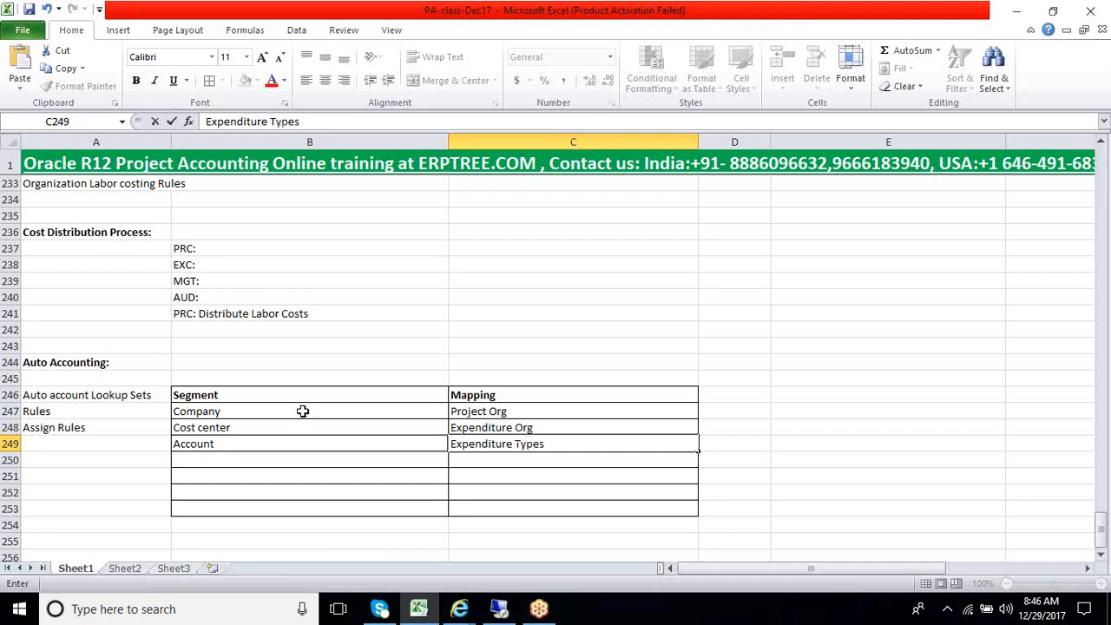
pyautogui.press('Return')
pyautogui.press('Return')
pyautogui.press('Up')
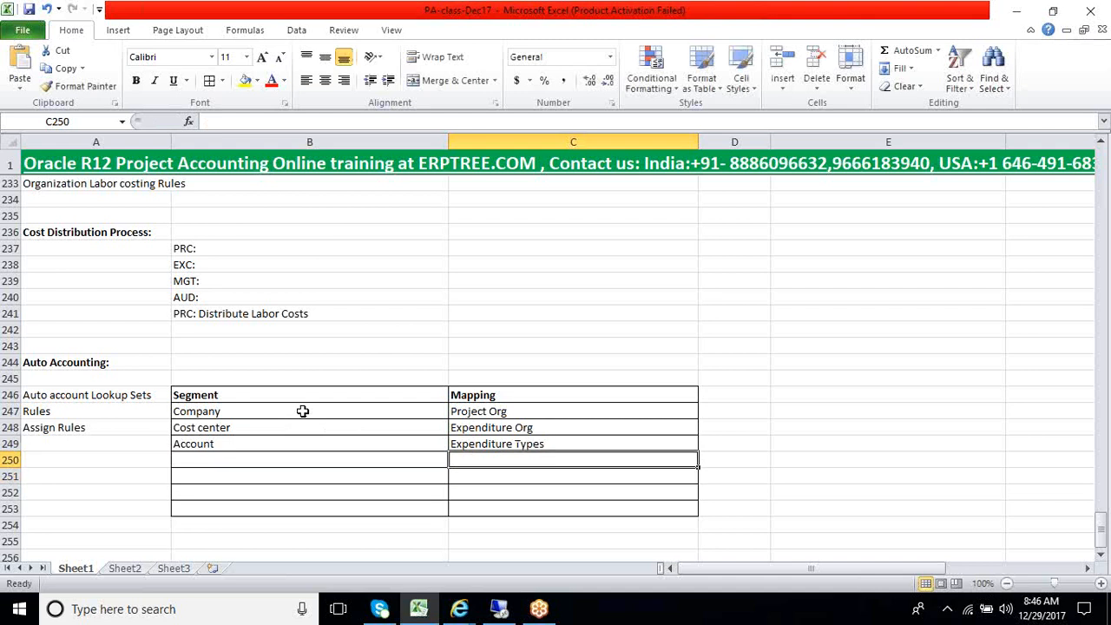
# Examine the empty Segment cells B250:B253 and the Auto Accounting setup entries in A246:A248
pyautogui.press('Left')
pyautogui.hotkey('shift', 'Down')
pyautogui.hotkey('shift', 'Down')
pyautogui.hotkey('shift', 'Down')
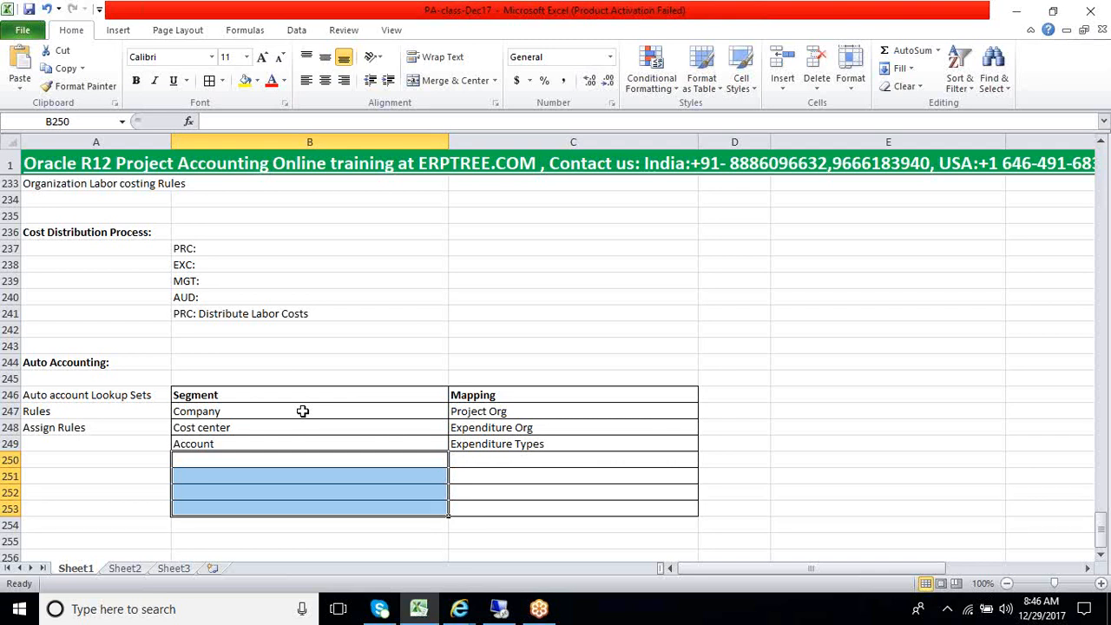
pyautogui.press('Right')
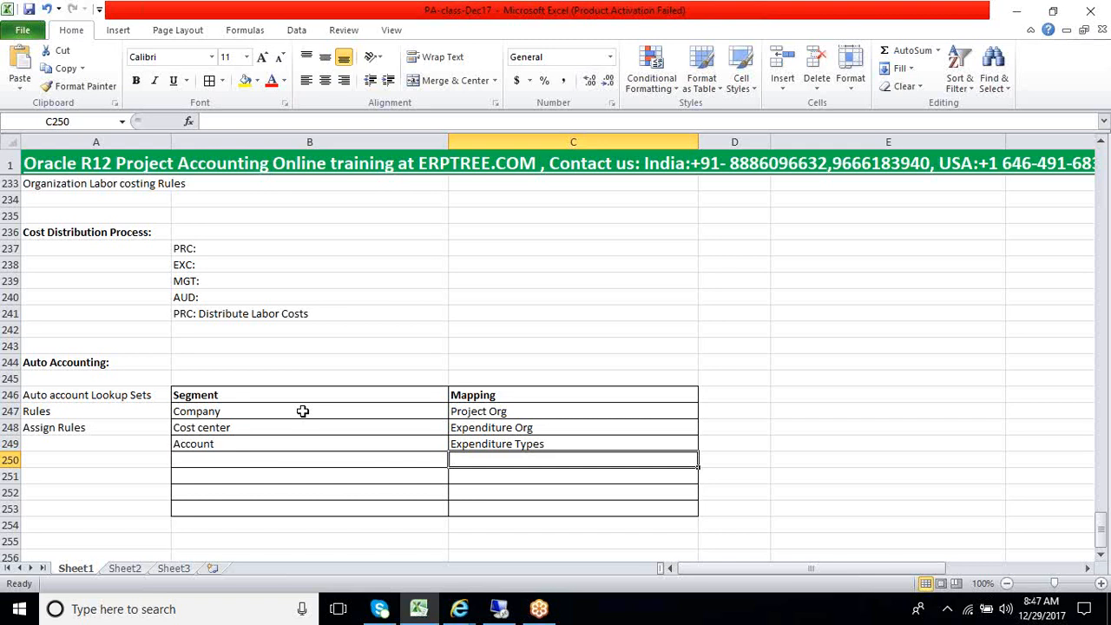
pyautogui.press('Left')
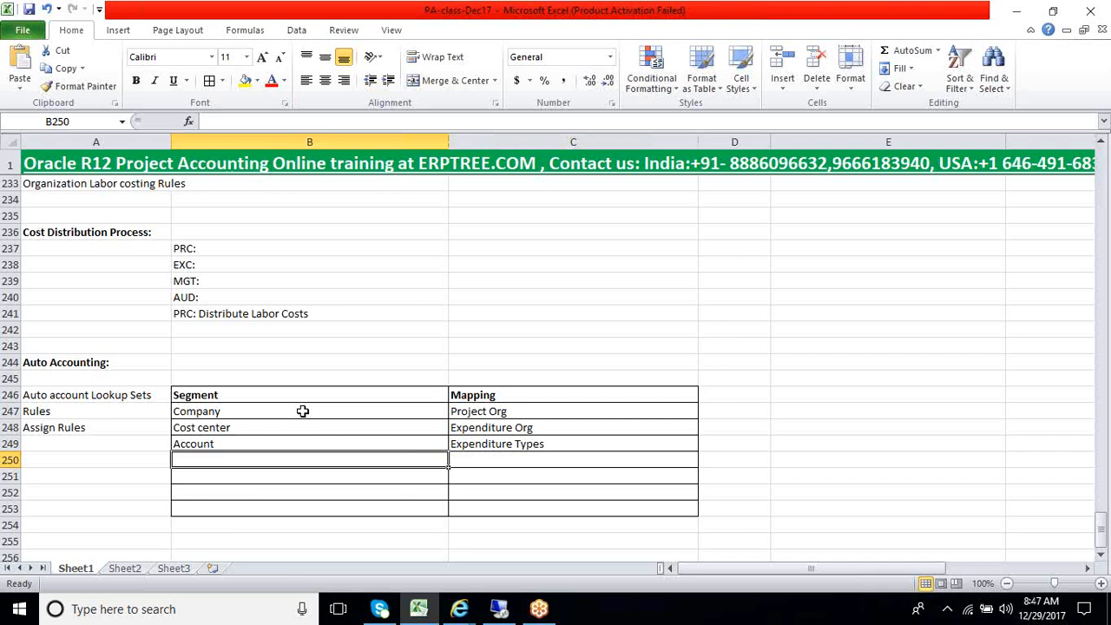
pyautogui.press('Left')
pyautogui.press('Up')
pyautogui.press('Up')
pyautogui.press('Up')
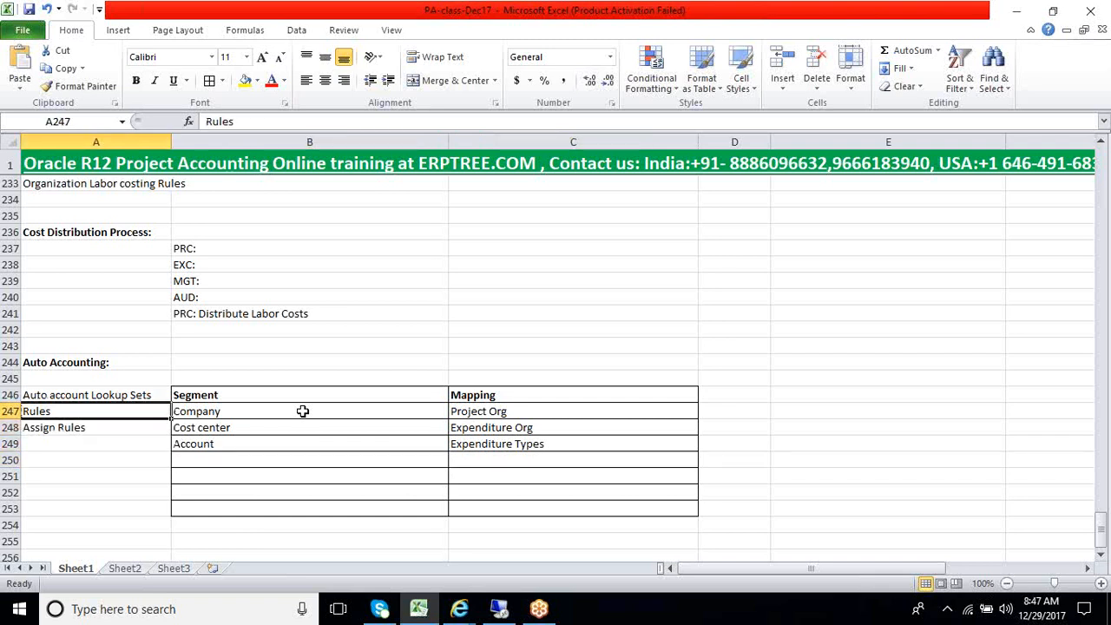
pyautogui.press('Down')
pyautogui.press('Down')
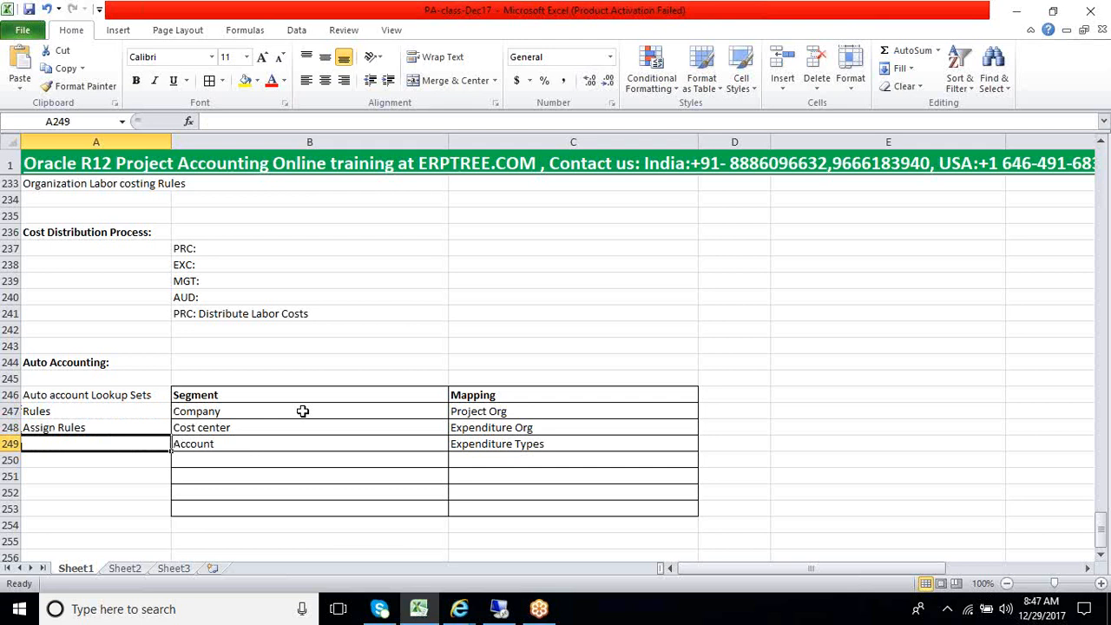
pyautogui.press('Up')
pyautogui.press('Up')
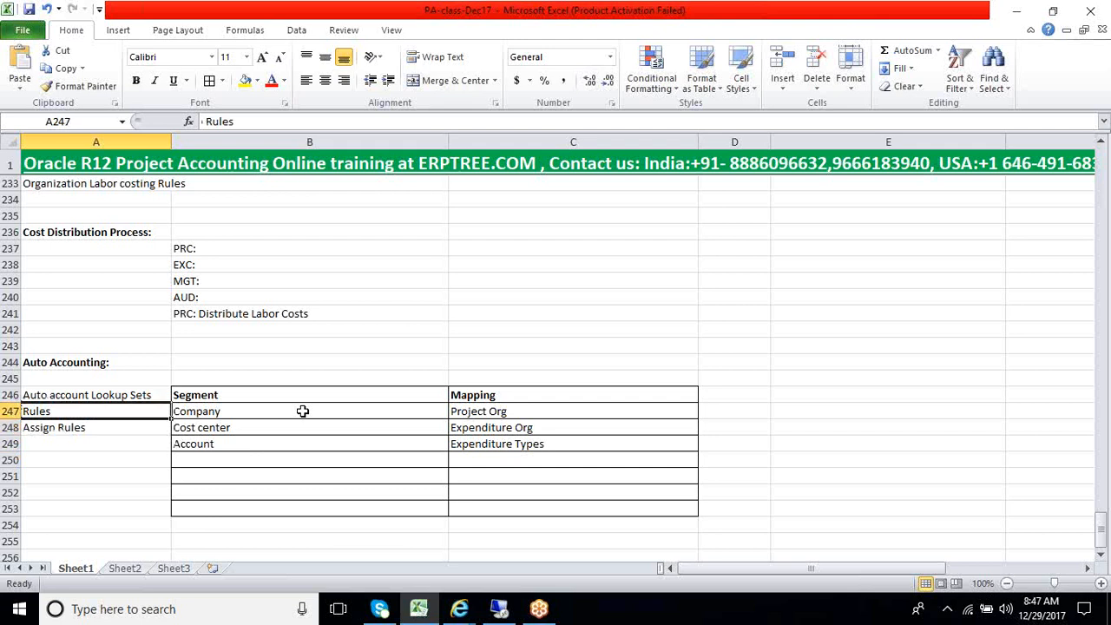
pyautogui.press('Up')
pyautogui.press('Right')
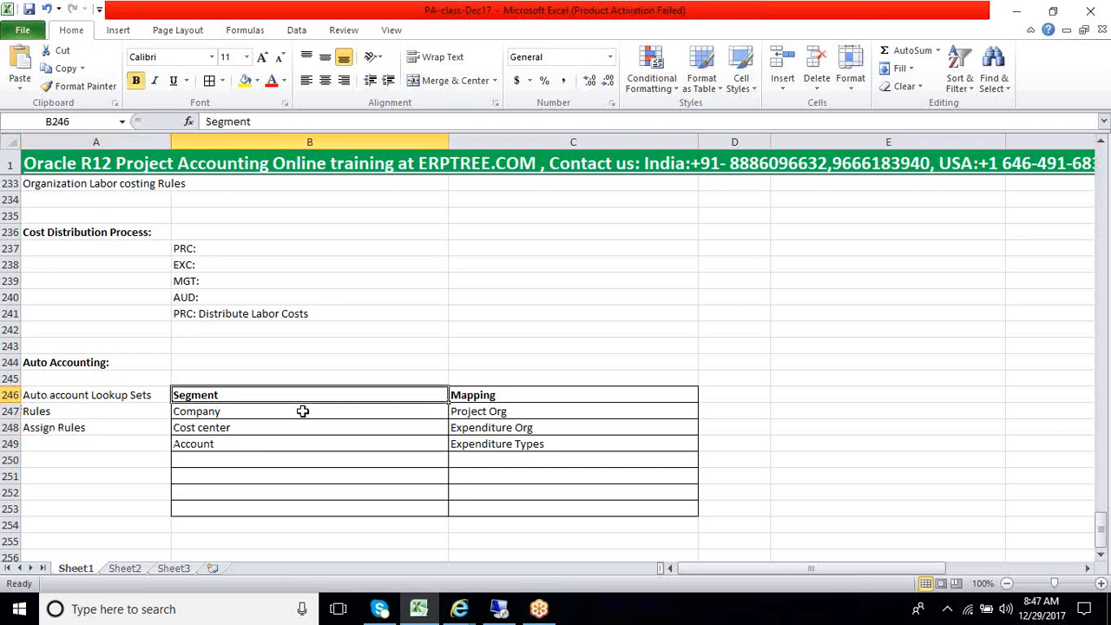
# Review the segment mapping table from its headings down to row 250, plus the unused rows B250:C253, by highlighting them
pyautogui.hotkey('shift', 'Right')
pyautogui.hotkey('shift', 'Down')
pyautogui.hotkey('shift', 'Down')
pyautogui.hotkey('shift', 'Down')
pyautogui.hotkey('shift', 'Down')
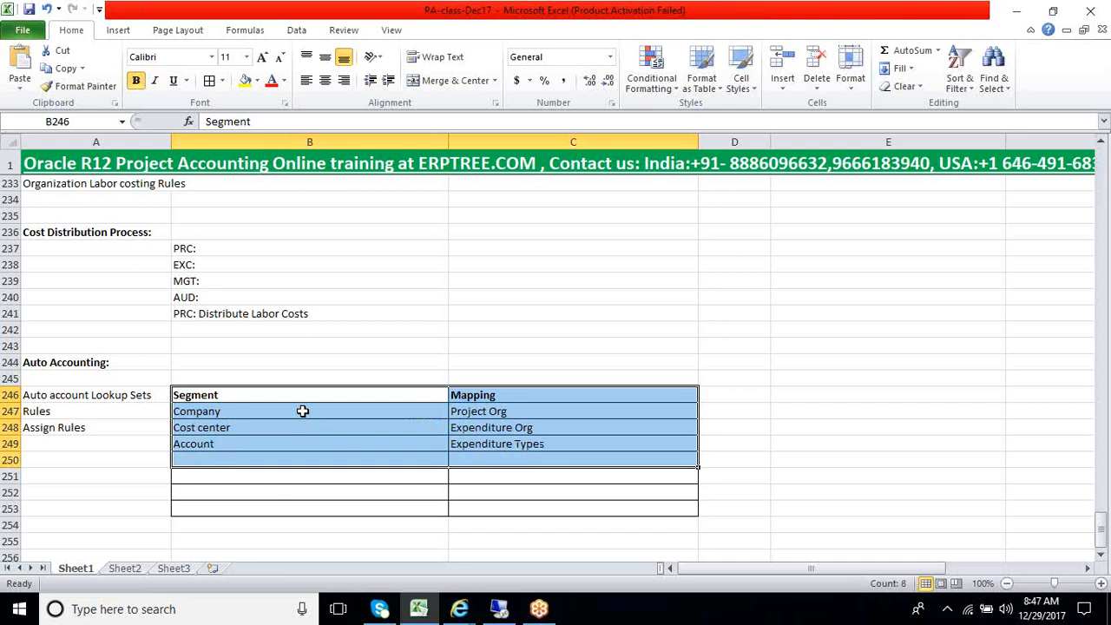
pyautogui.press('Down')
pyautogui.press('Down')
pyautogui.press('Down')
pyautogui.press('Down')
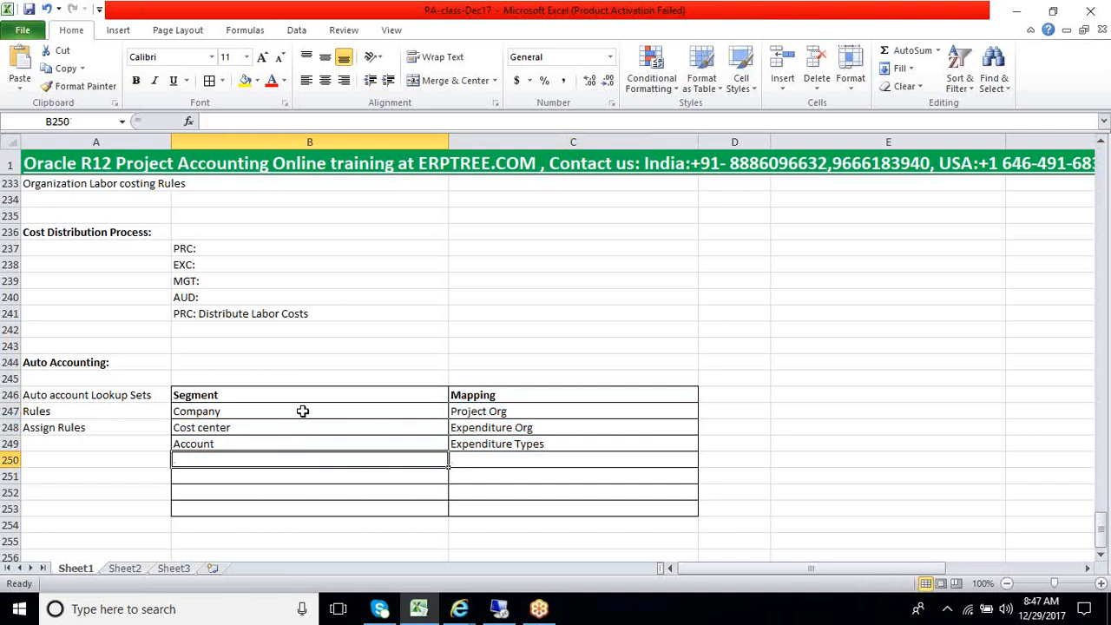
pyautogui.press('Return')
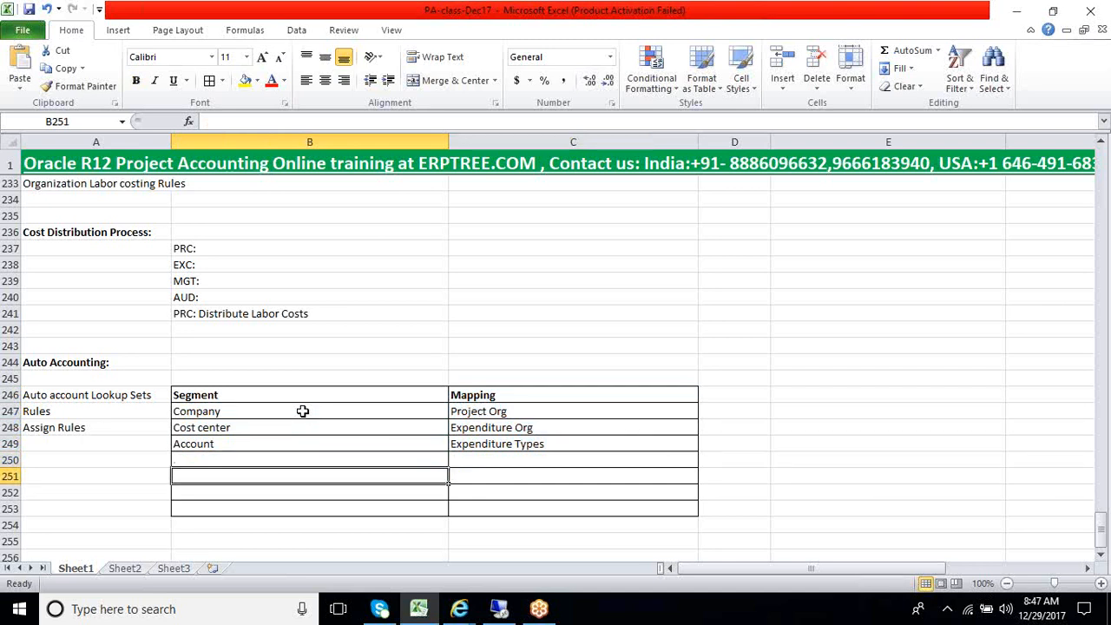
pyautogui.press('Up')
pyautogui.hotkey('shift', 'Down')
pyautogui.hotkey('shift', 'Down')
pyautogui.hotkey('shift', 'Down')
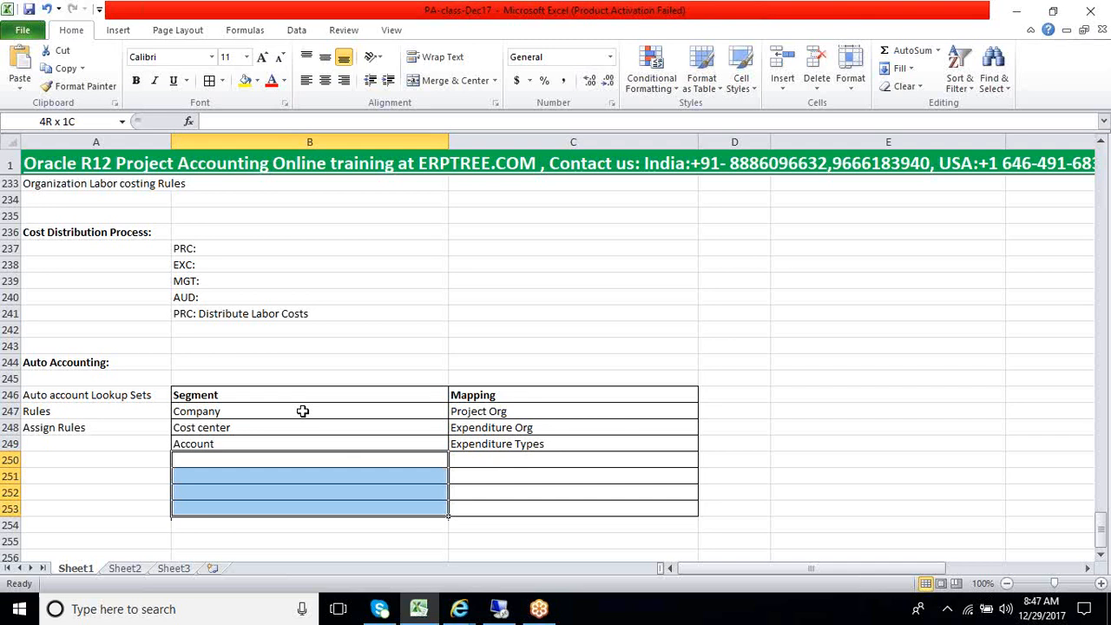
pyautogui.hotkey('shift', 'Right')
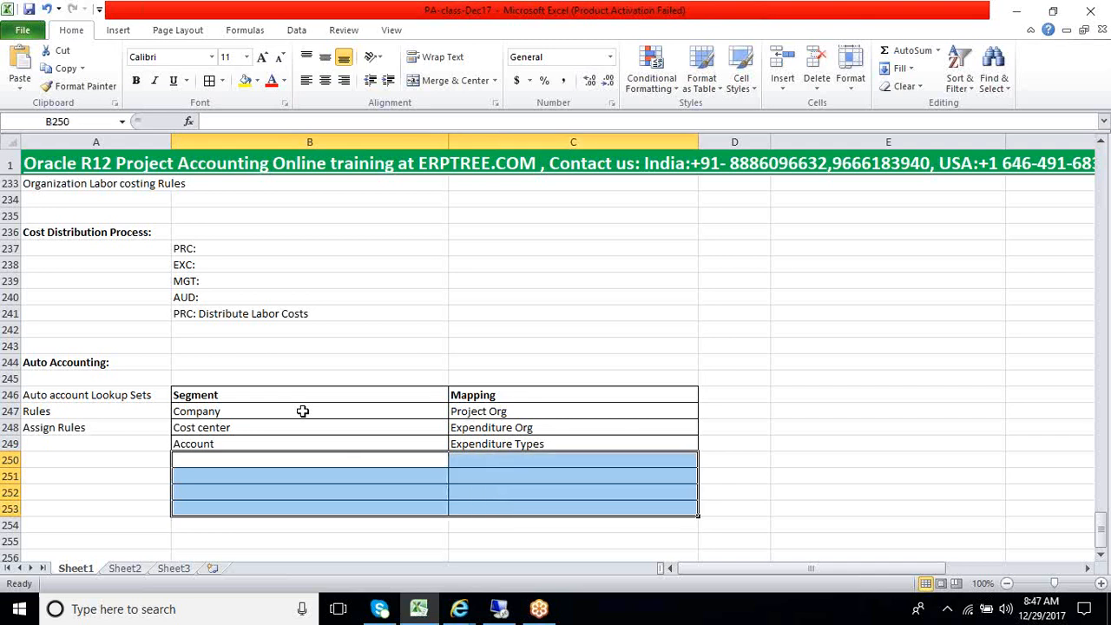
pyautogui.rightClick(275, 476)
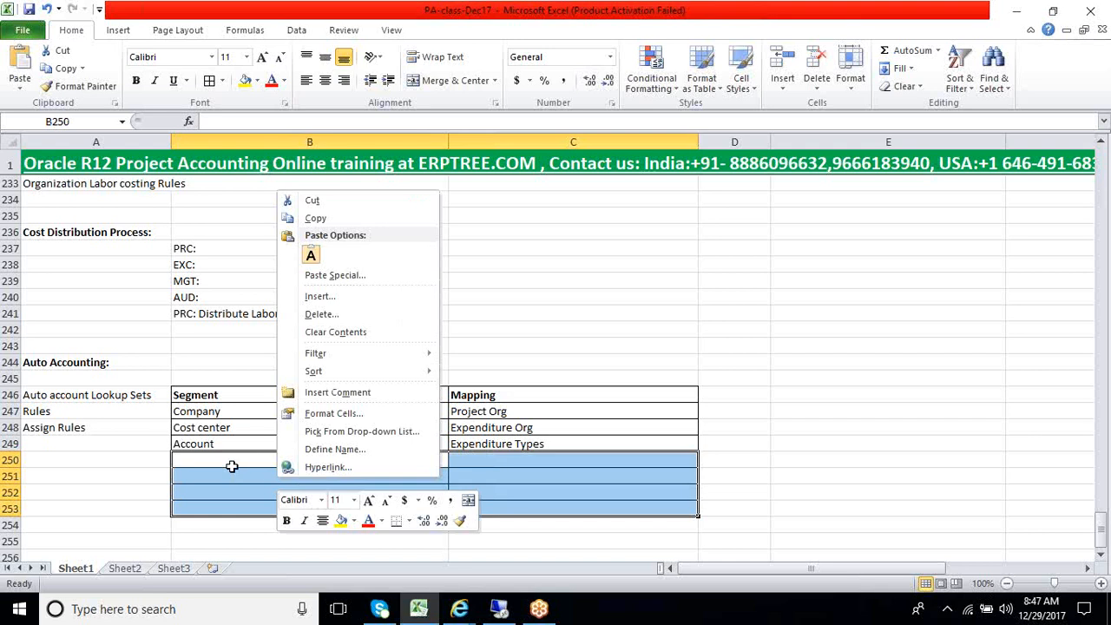
pyautogui.click(231, 463)
pyautogui.click(219, 460)
# Review the filled segment and mapping rows in B247:C249 by highlighting them as a block
pyautogui.moveTo(226, 413); pyautogui.dragTo(521, 456)
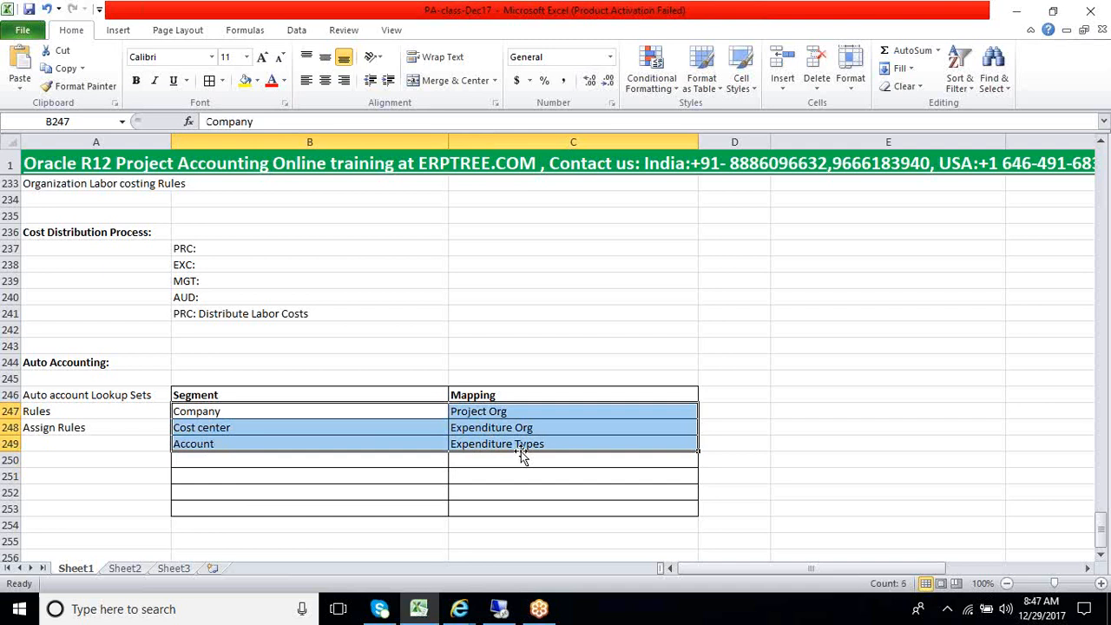
pyautogui.click(224, 415)
pyautogui.moveTo(239, 423); pyautogui.dragTo(507, 456)
pyautogui.click(359, 462)
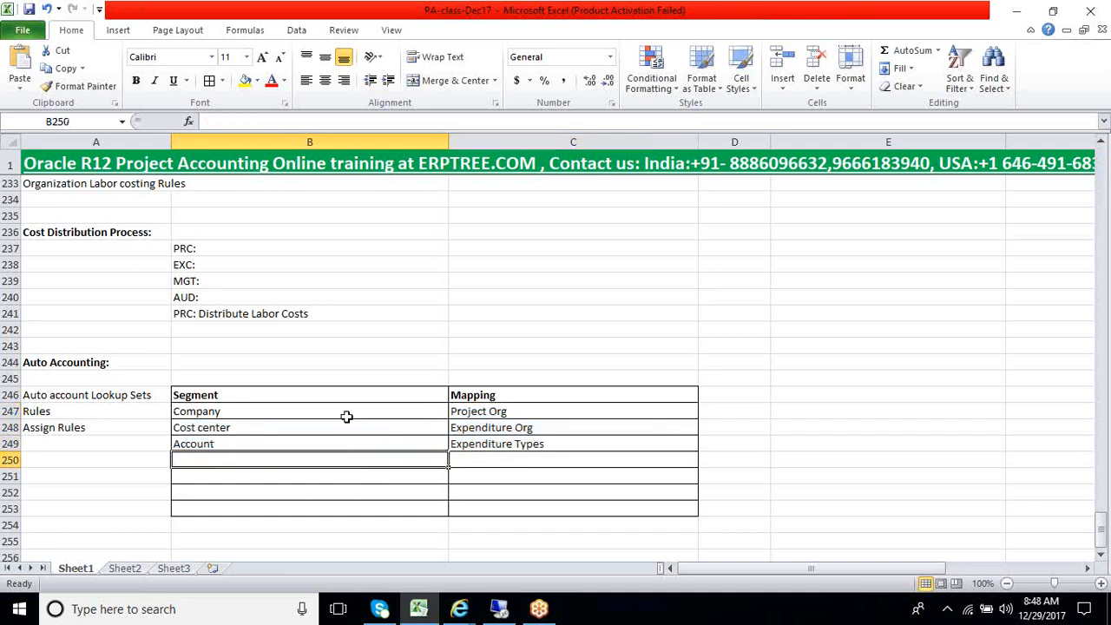
pyautogui.moveTo(347, 415); pyautogui.dragTo(512, 452)
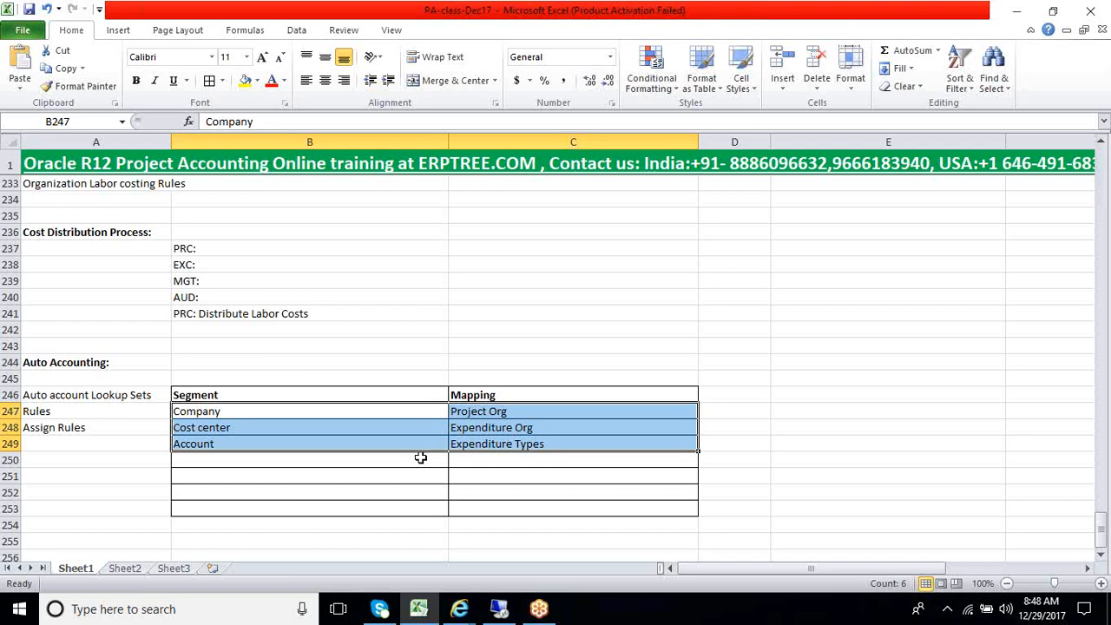
pyautogui.click(411, 443)
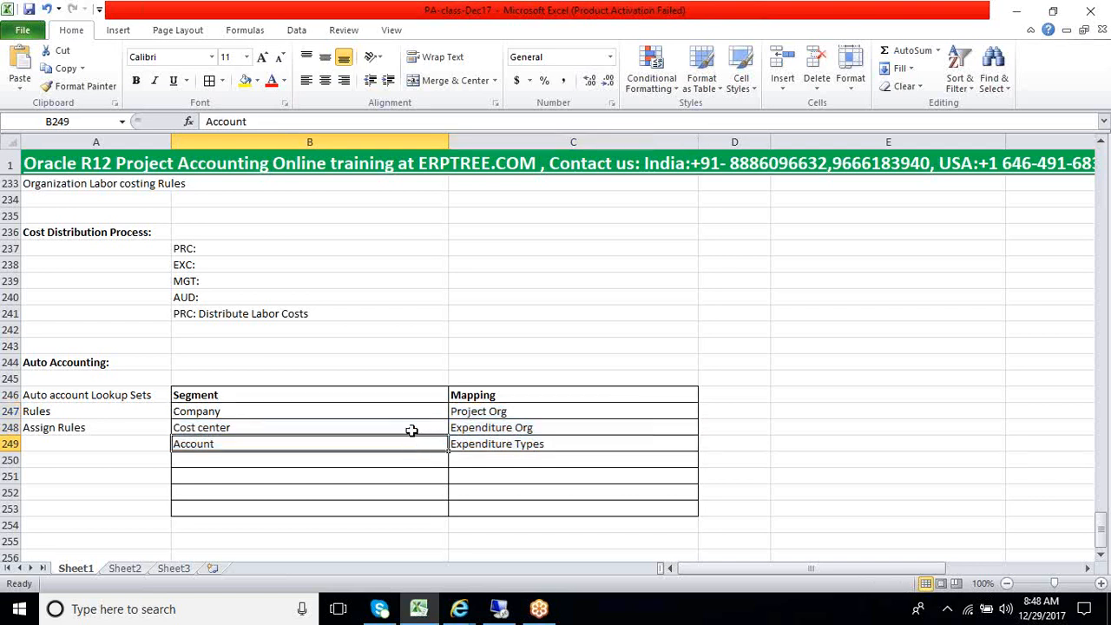
pyautogui.click(414, 423)
pyautogui.moveTo(417, 412); pyautogui.dragTo(508, 450)
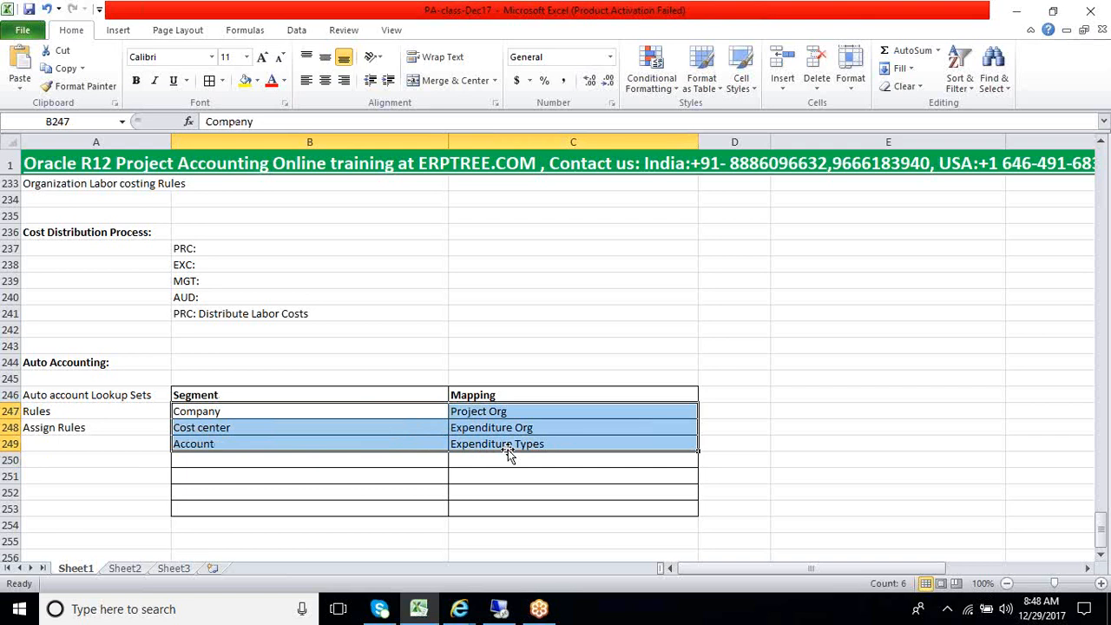
pyautogui.click(368, 423)
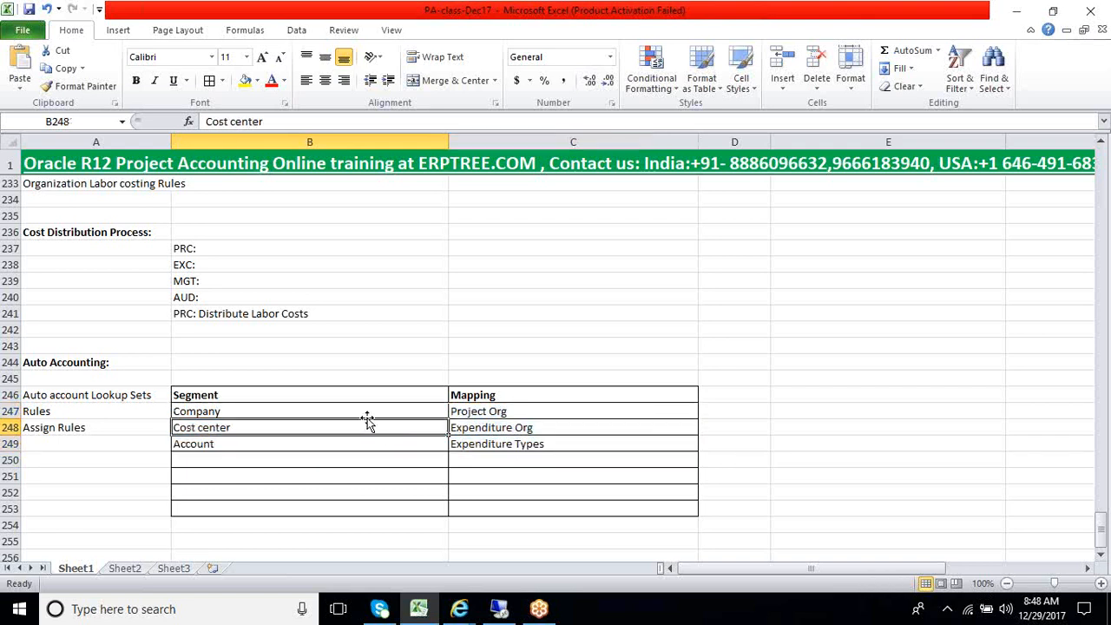
pyautogui.moveTo(373, 411); pyautogui.dragTo(476, 449)
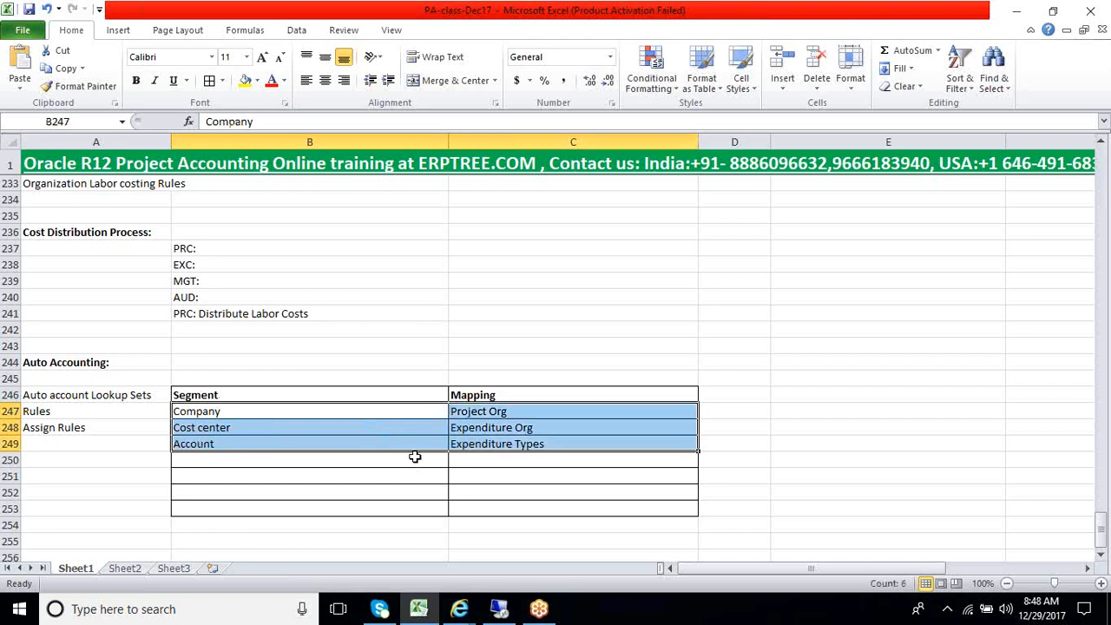
# Examine each segment with its mapping in rows 247 to 249, along with the Rules and Assign Rules entries in column A
pyautogui.click(311, 414)
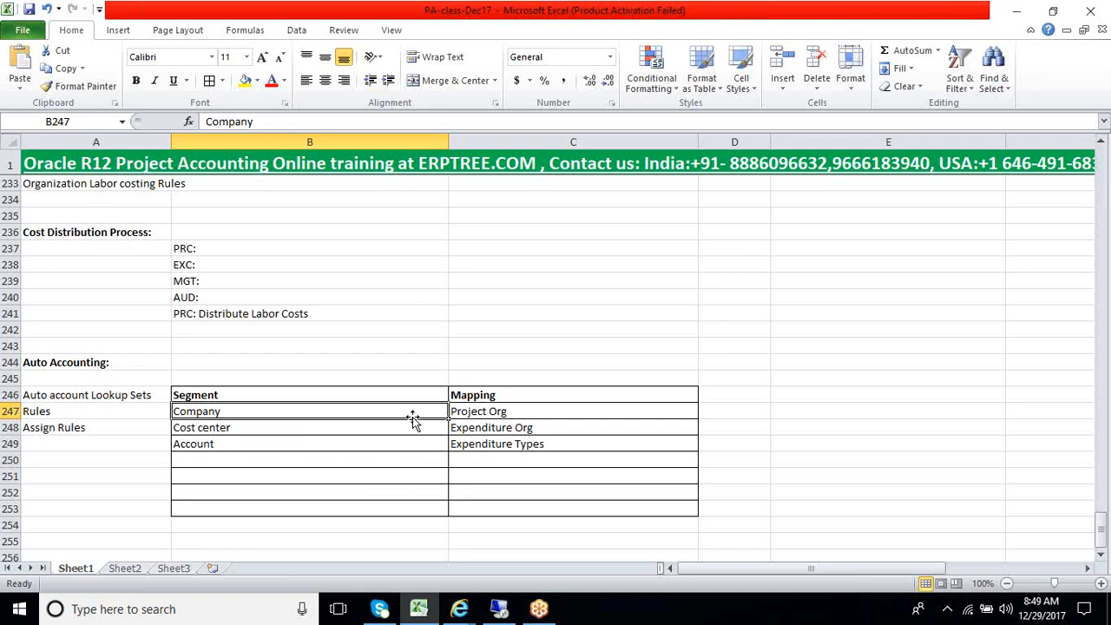
pyautogui.click(455, 415)
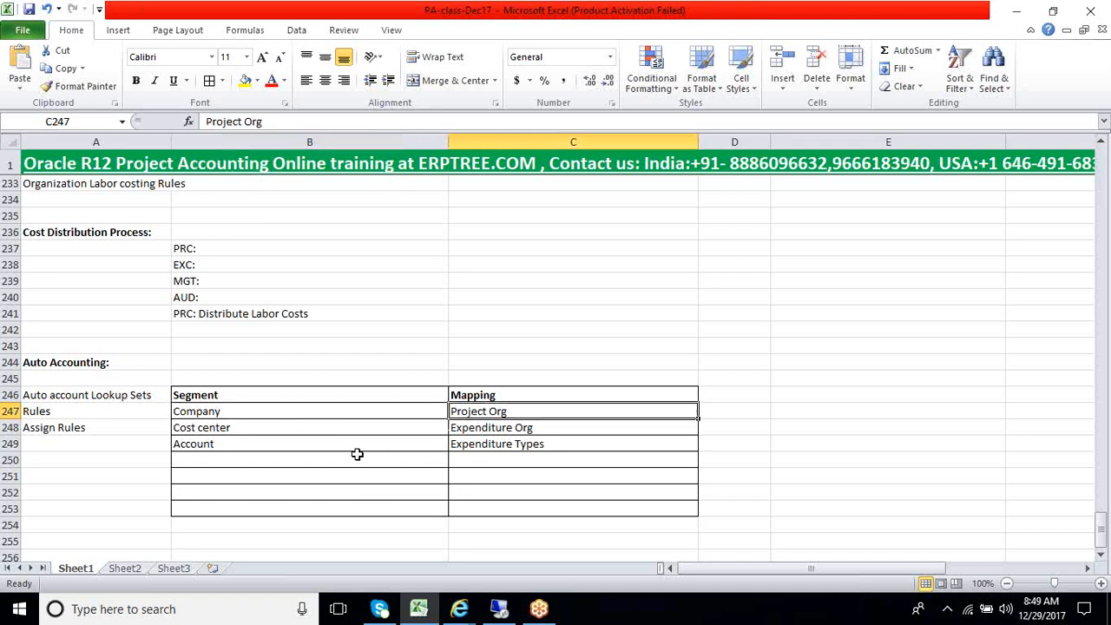
pyautogui.click(315, 434)
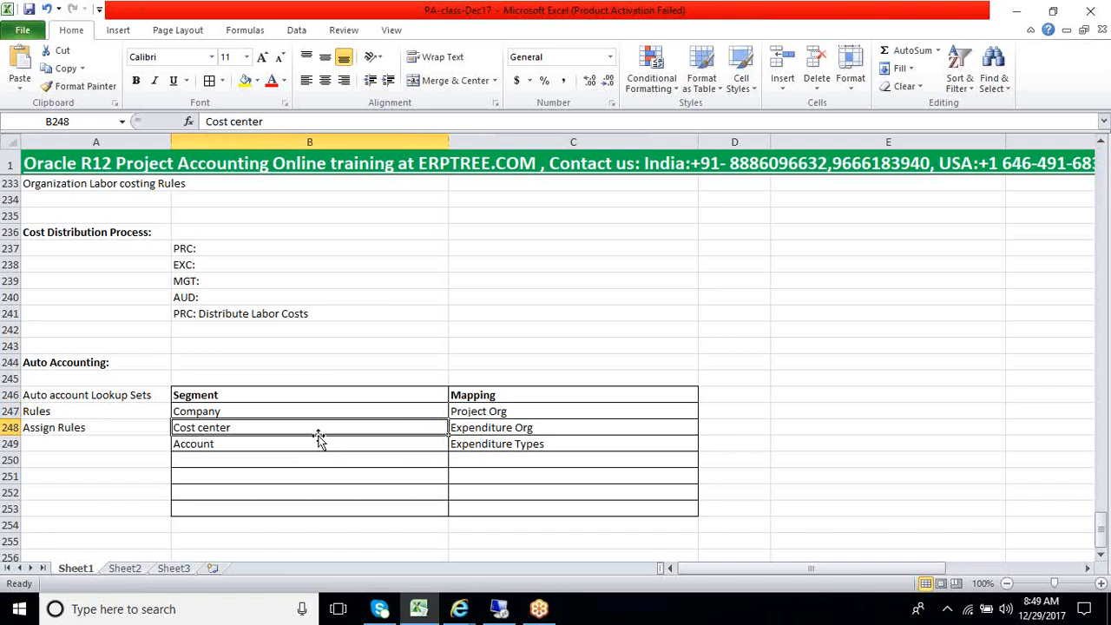
pyautogui.click(480, 435)
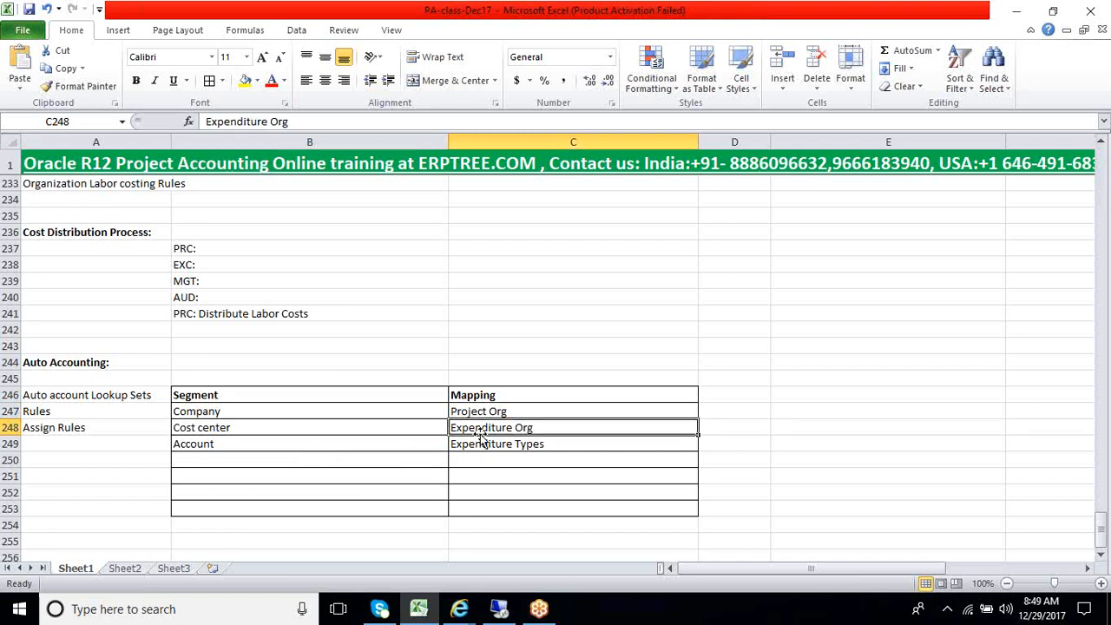
pyautogui.click(339, 446)
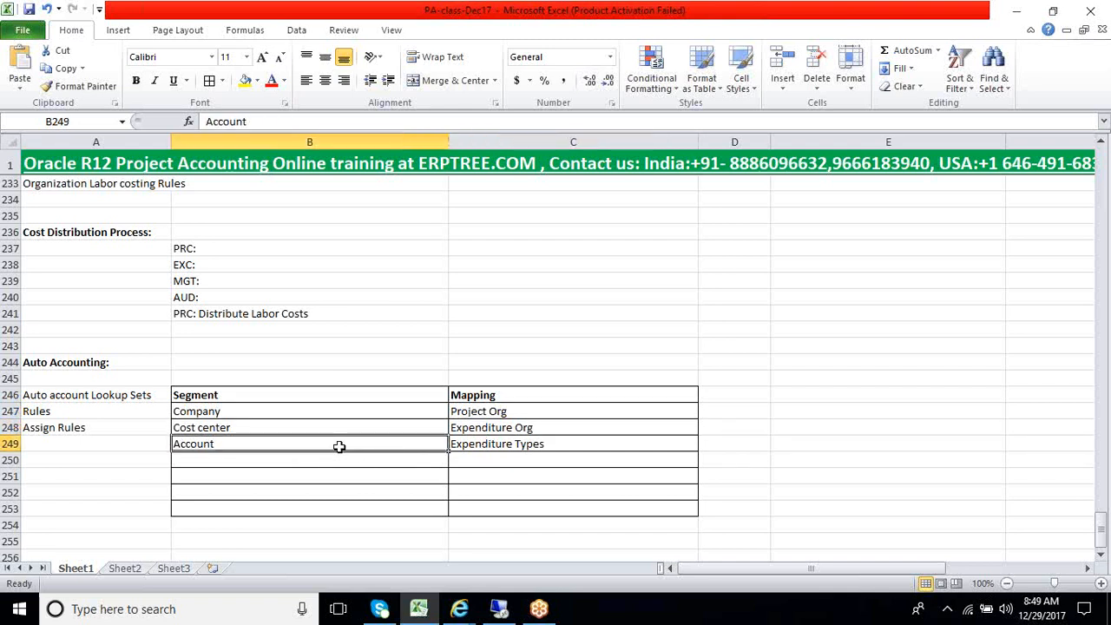
pyautogui.click(499, 447)
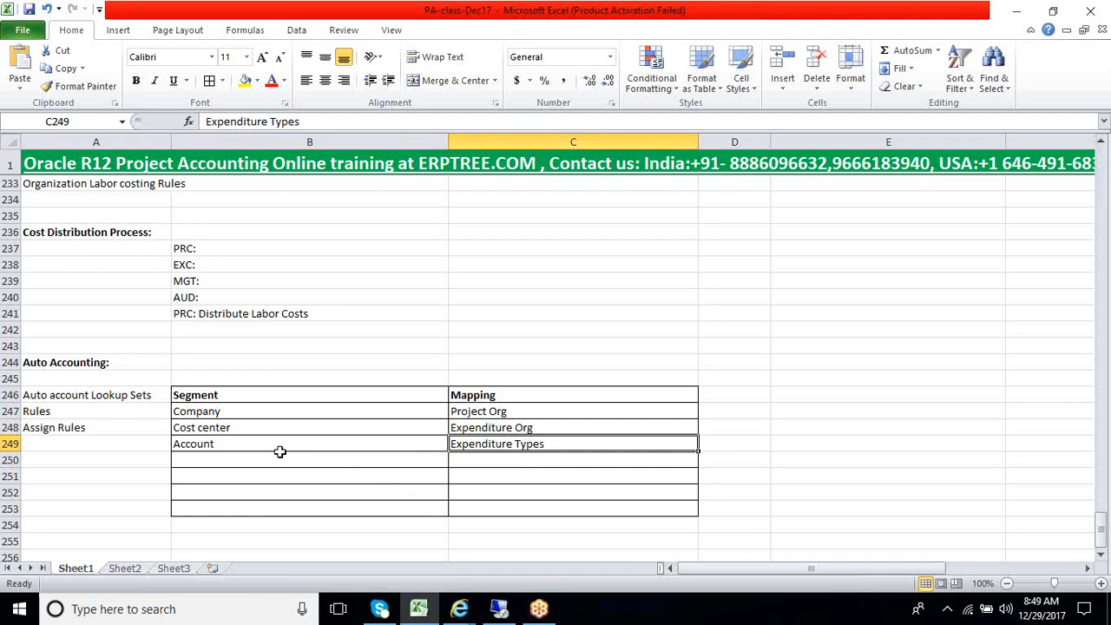
pyautogui.moveTo(313, 417); pyautogui.dragTo(484, 453)
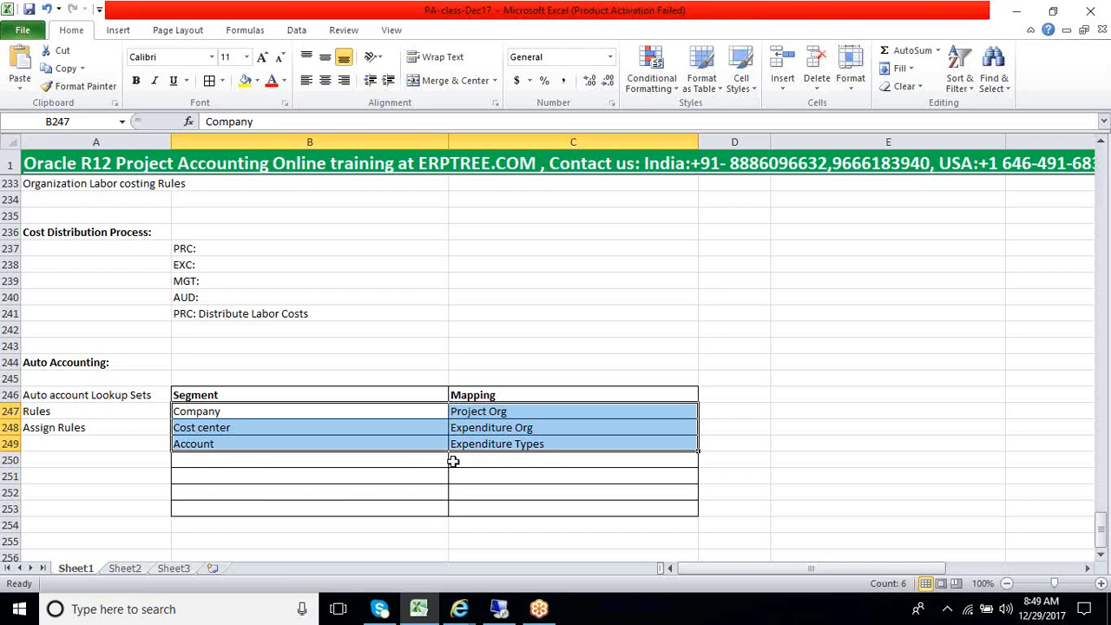
pyautogui.click(74, 416)
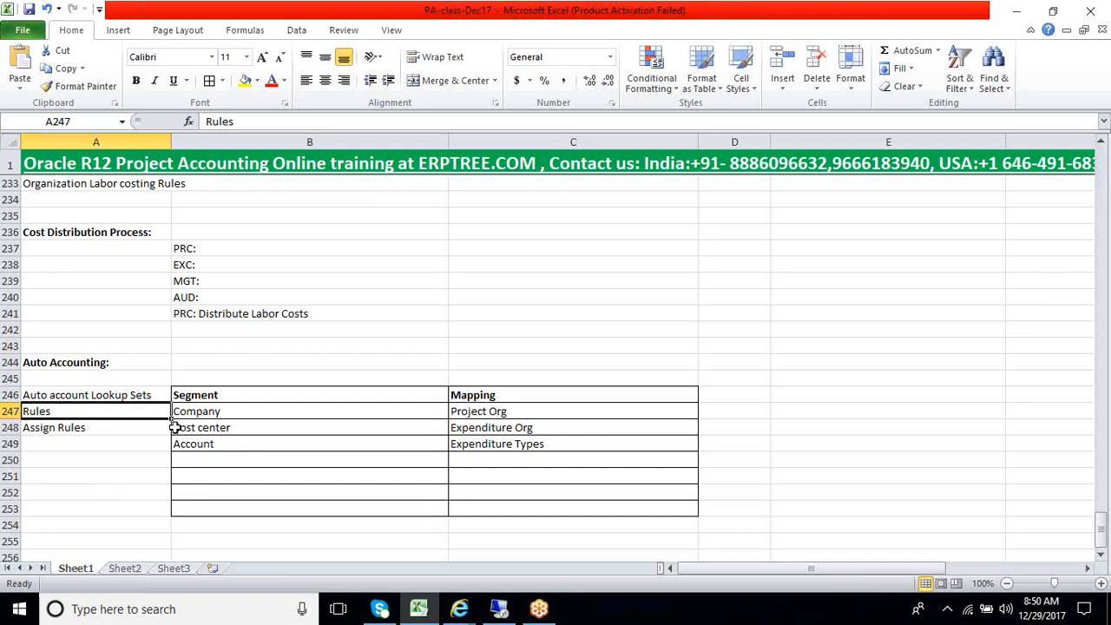
pyautogui.click(98, 427)
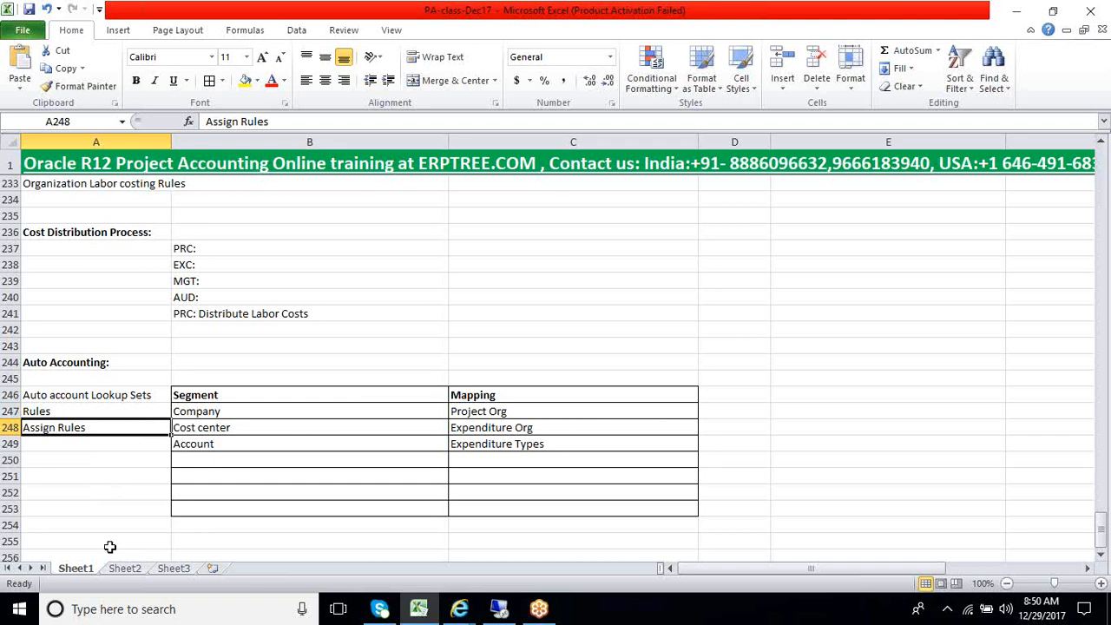
# Highlight the segment mapping block B247:C249, and the segment names alone in B247:B249, to review them
pyautogui.click(117, 495)
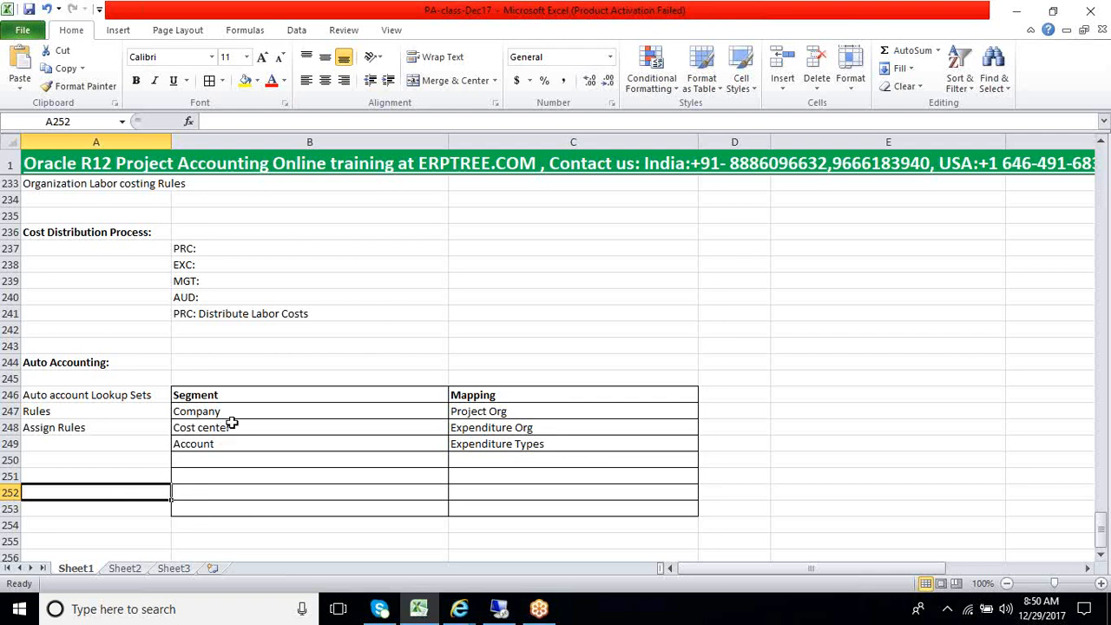
pyautogui.moveTo(233, 413); pyautogui.dragTo(529, 452)
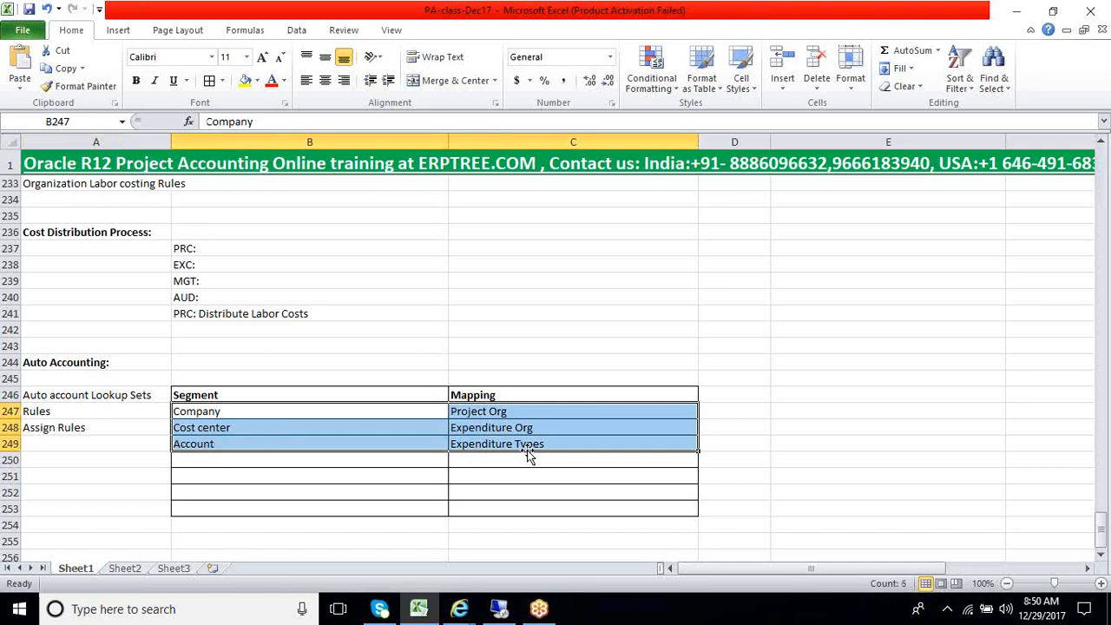
pyautogui.click(339, 414)
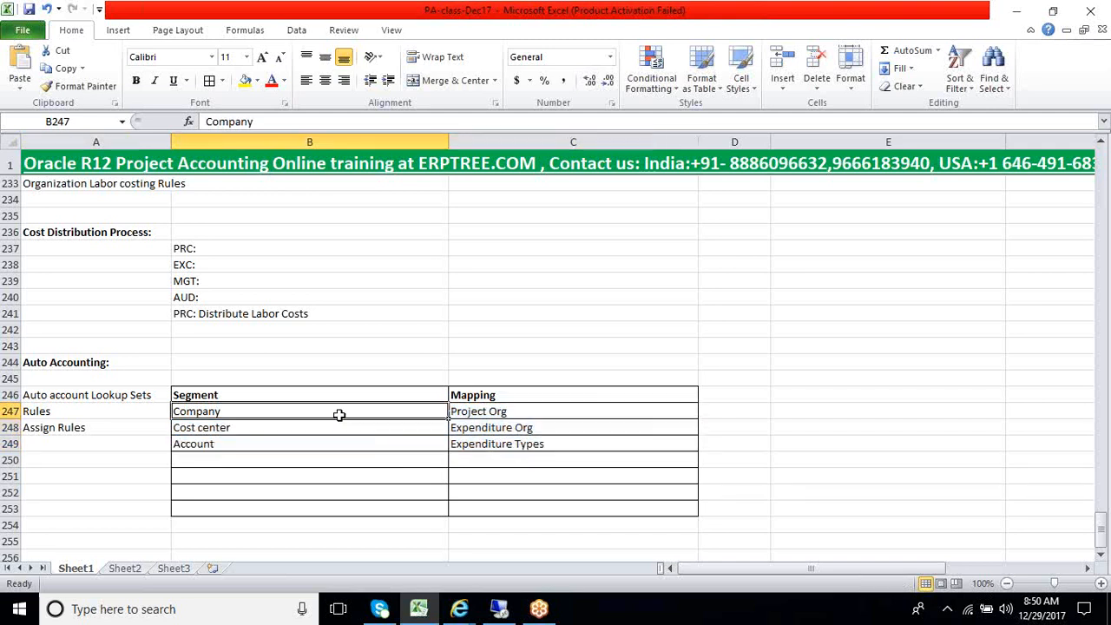
pyautogui.moveTo(346, 414); pyautogui.dragTo(345, 444)
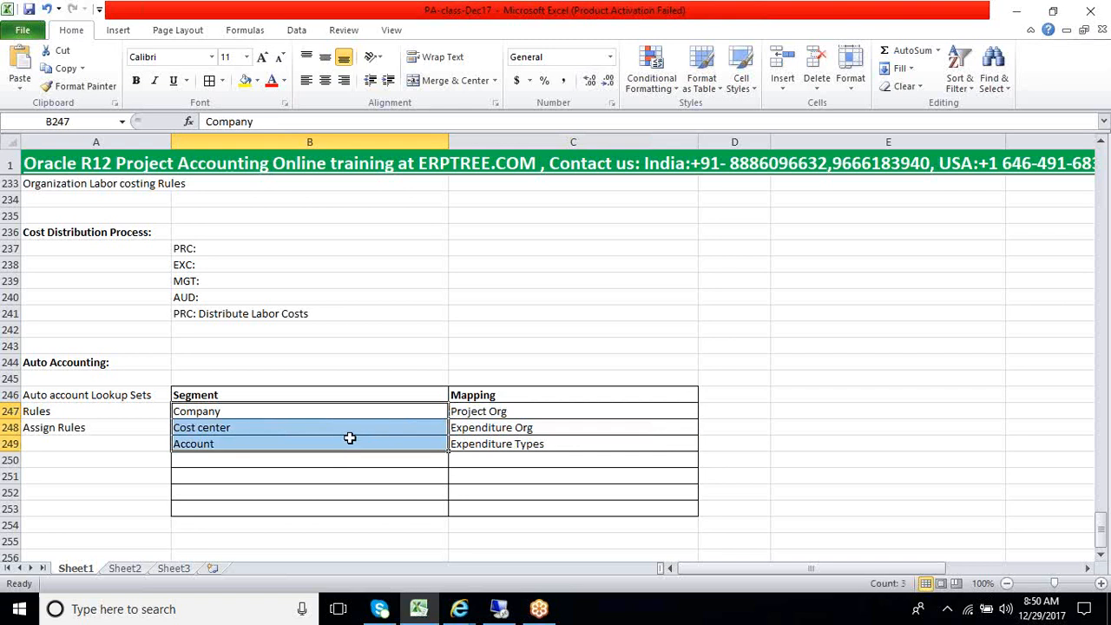
# Examine the PRC: Distribute Labor Costs entry in B241 together with the Company, Cost center and Account segments in B247:B249
pyautogui.scroll(1, 367, 416)
pyautogui.scroll(2, 366, 416)
pyautogui.click(194, 462)
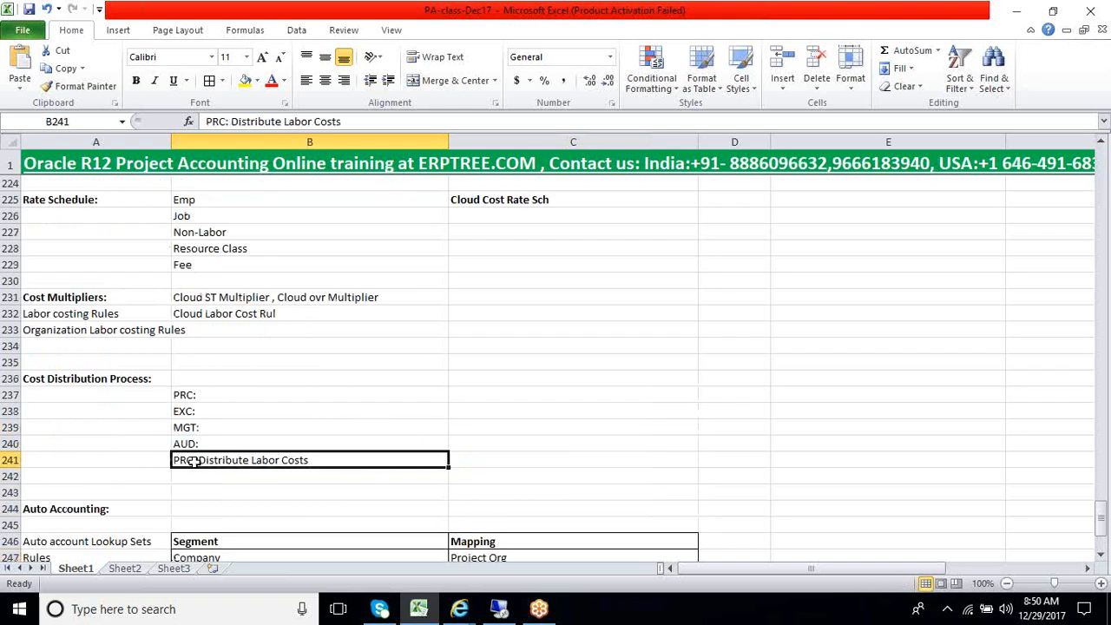
pyautogui.click(201, 478)
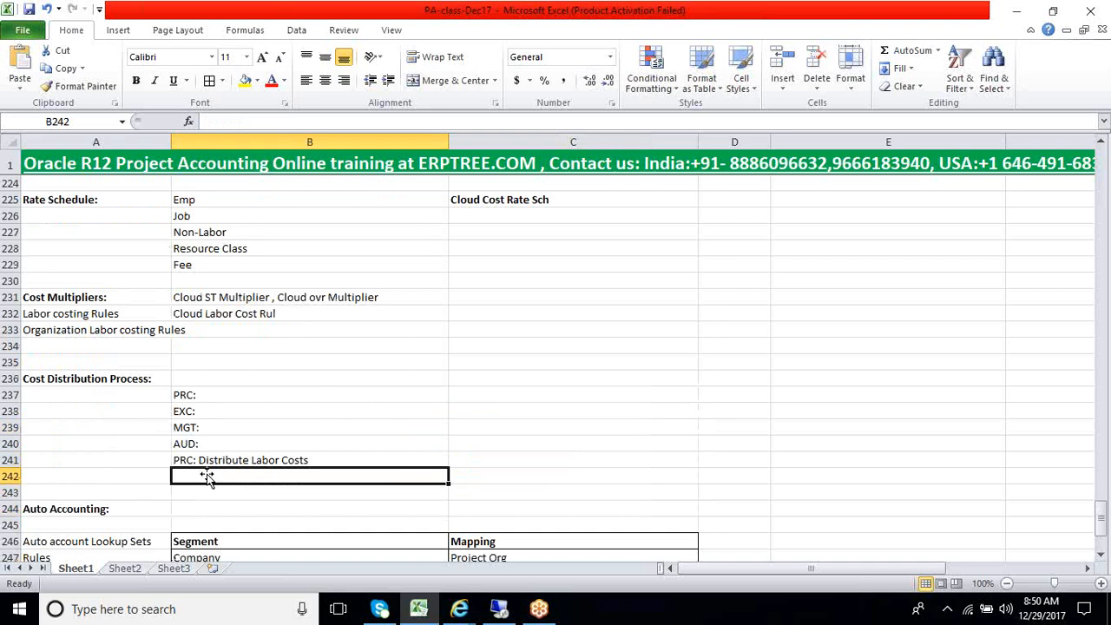
pyautogui.scroll(-2, 208, 493)
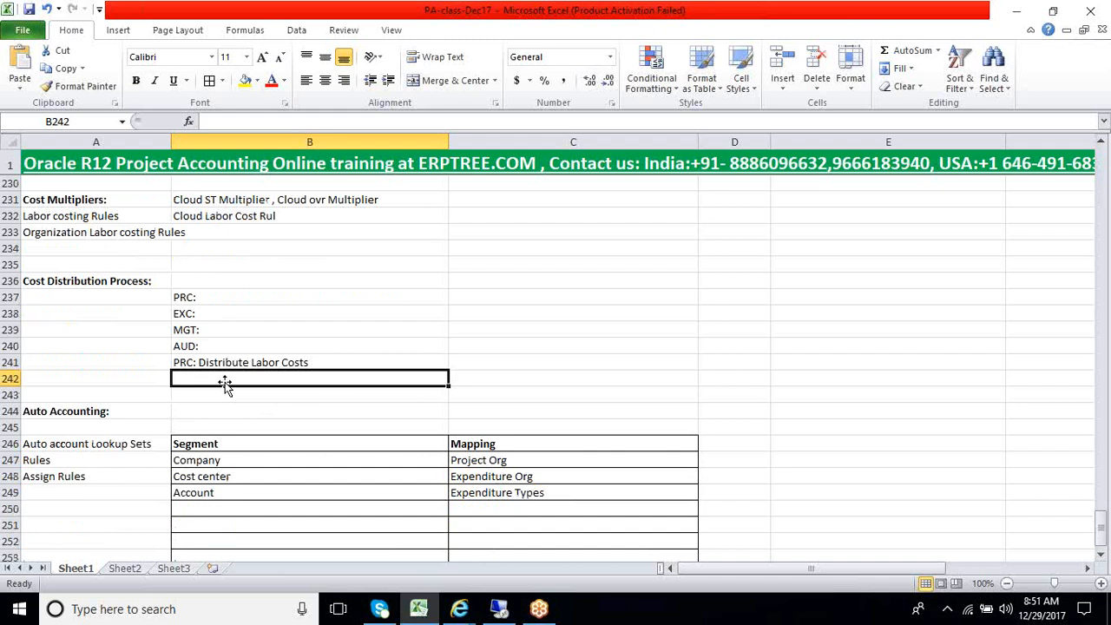
pyautogui.click(191, 463)
pyautogui.moveTo(191, 463); pyautogui.dragTo(186, 493)
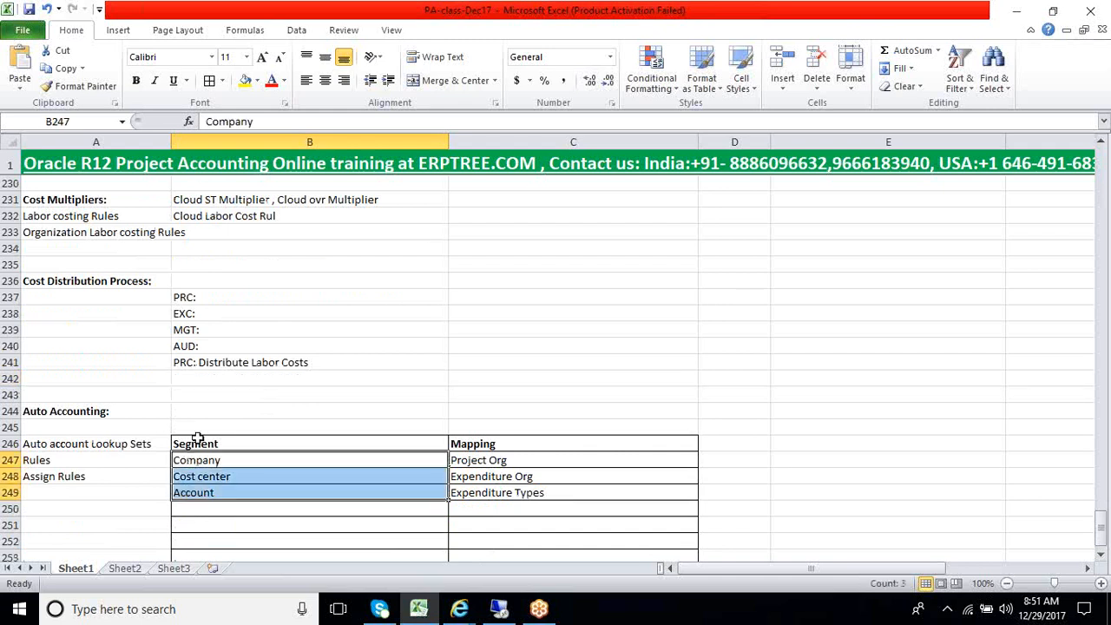
pyautogui.click(200, 395)
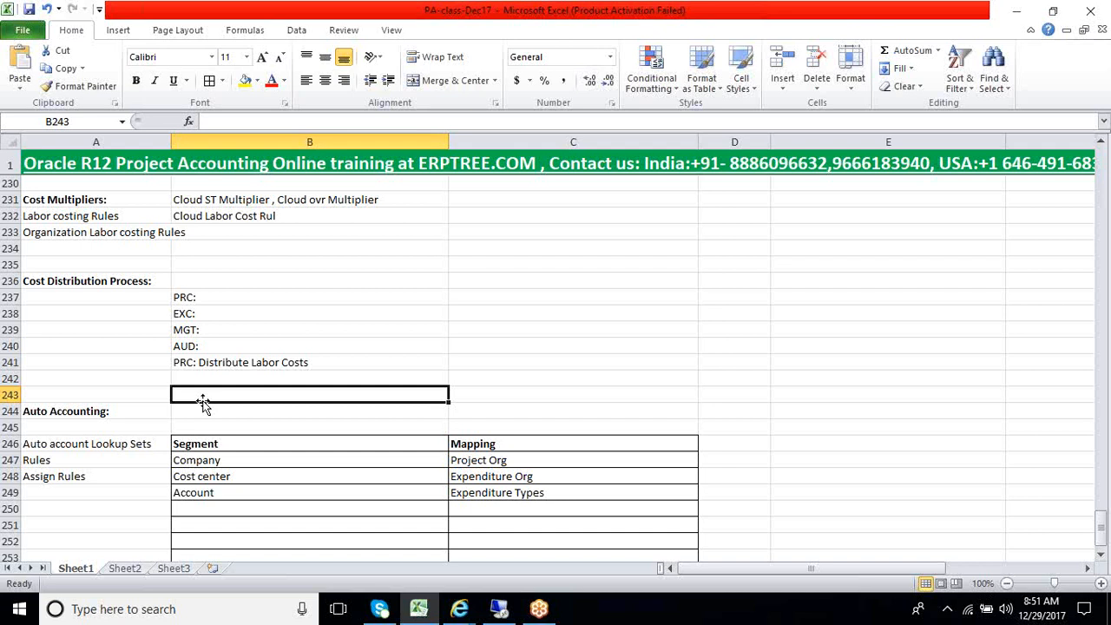
# Highlight the blank rows B250:C253, the segment mappings B247:C249 and the segment names B247:B249 for review
pyautogui.scroll(-2, 202, 402)
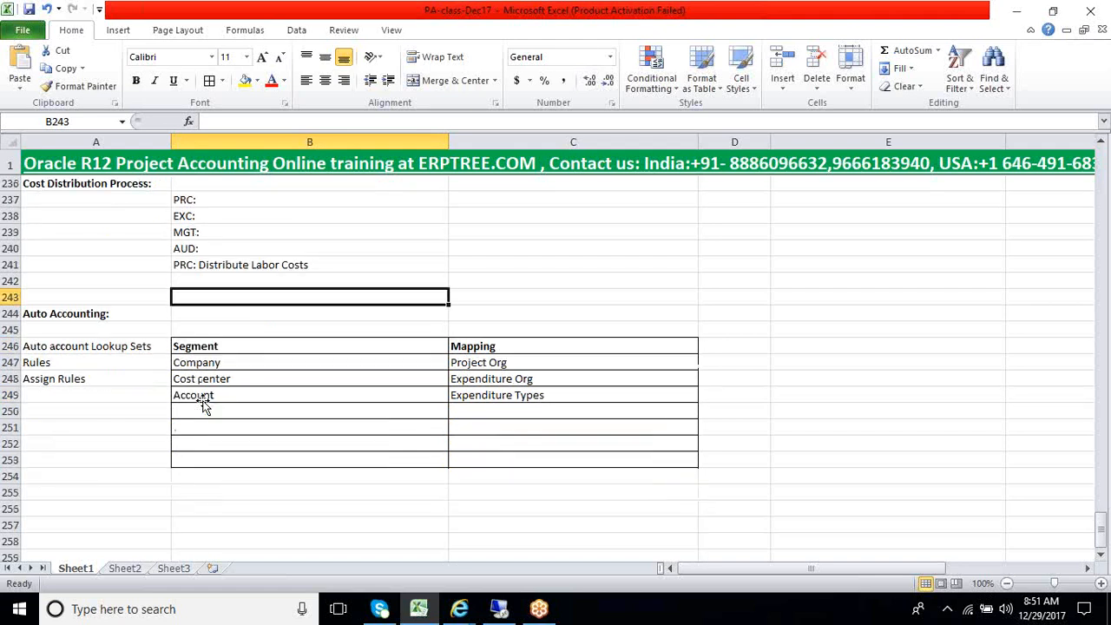
pyautogui.moveTo(197, 414); pyautogui.dragTo(530, 460)
pyautogui.moveTo(243, 358); pyautogui.dragTo(509, 400)
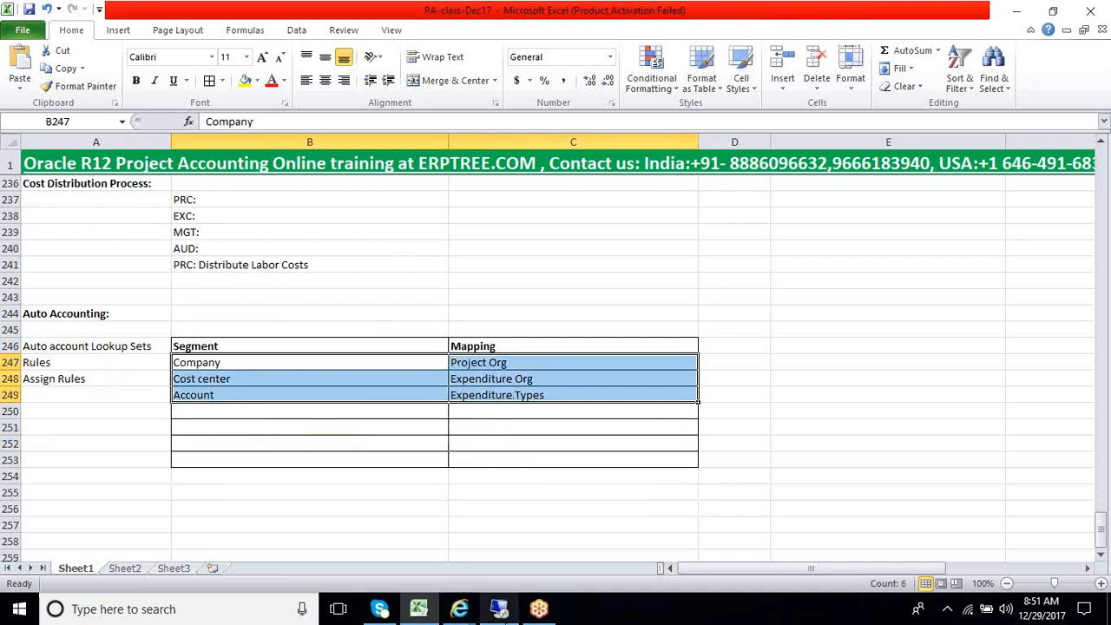
pyautogui.click(246, 492)
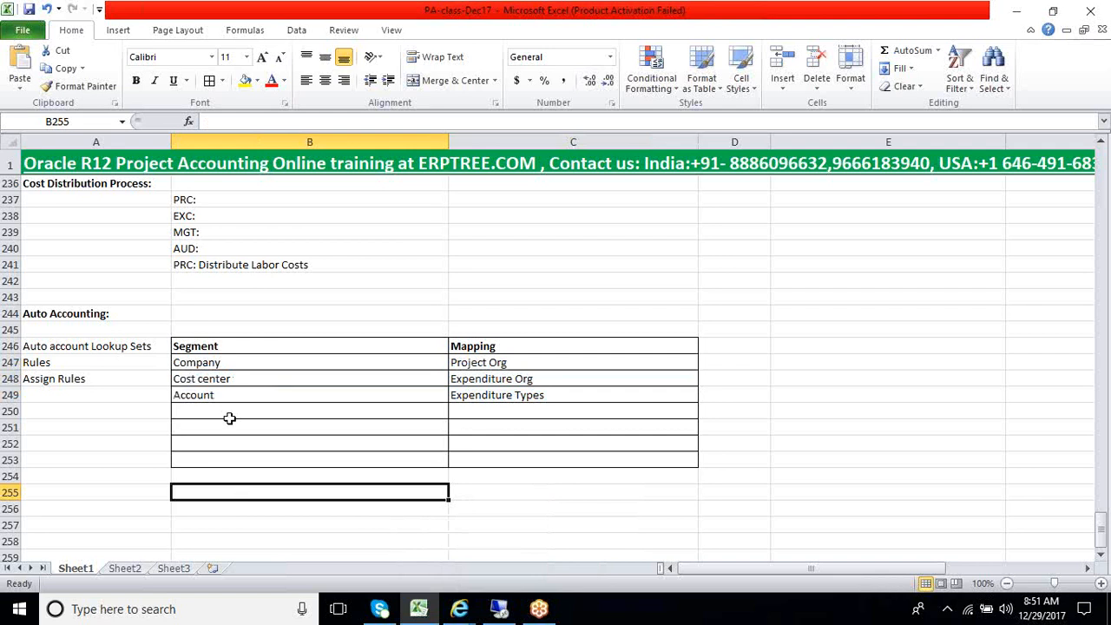
pyautogui.moveTo(223, 365); pyautogui.dragTo(292, 404)
# Switch to the remote Oracle Applications session and close the Requests window
pyautogui.click(501, 610)
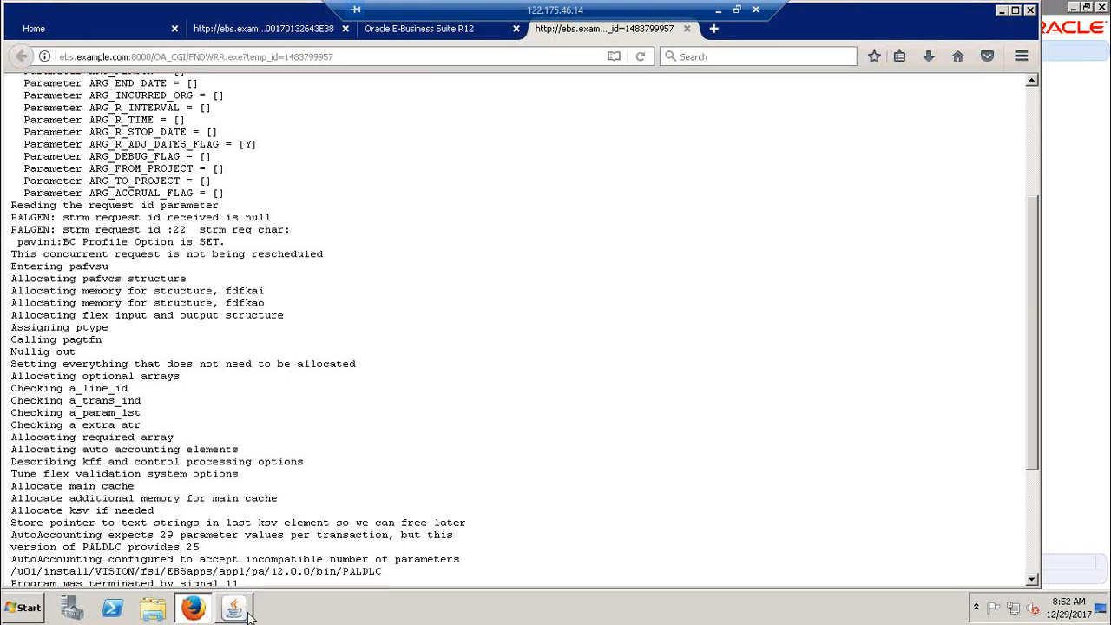
pyautogui.click(245, 613)
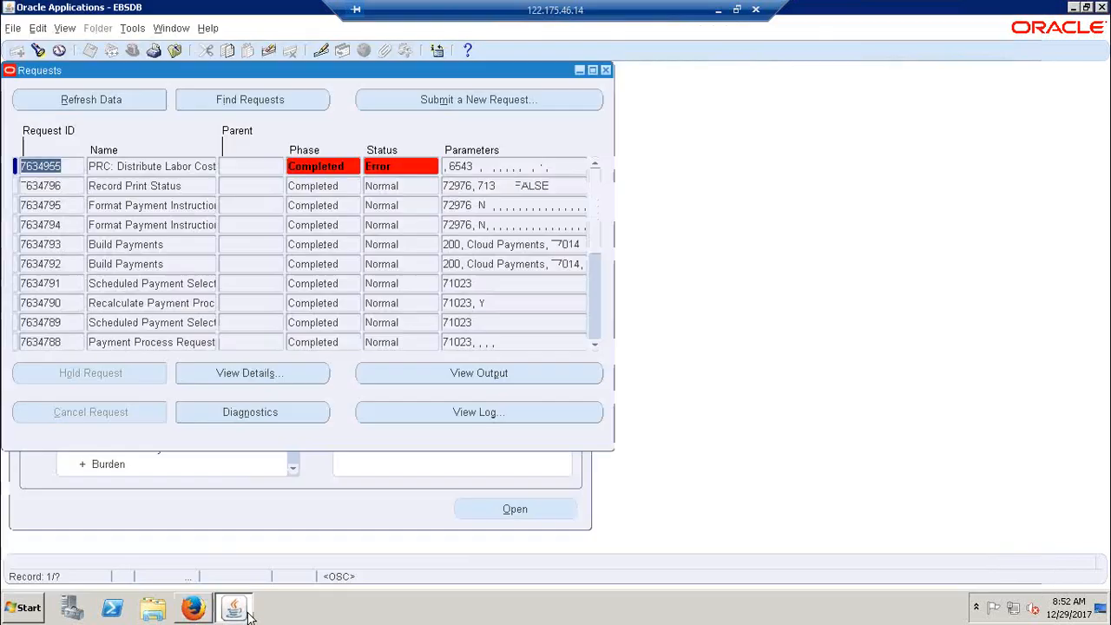
pyautogui.click(606, 71)
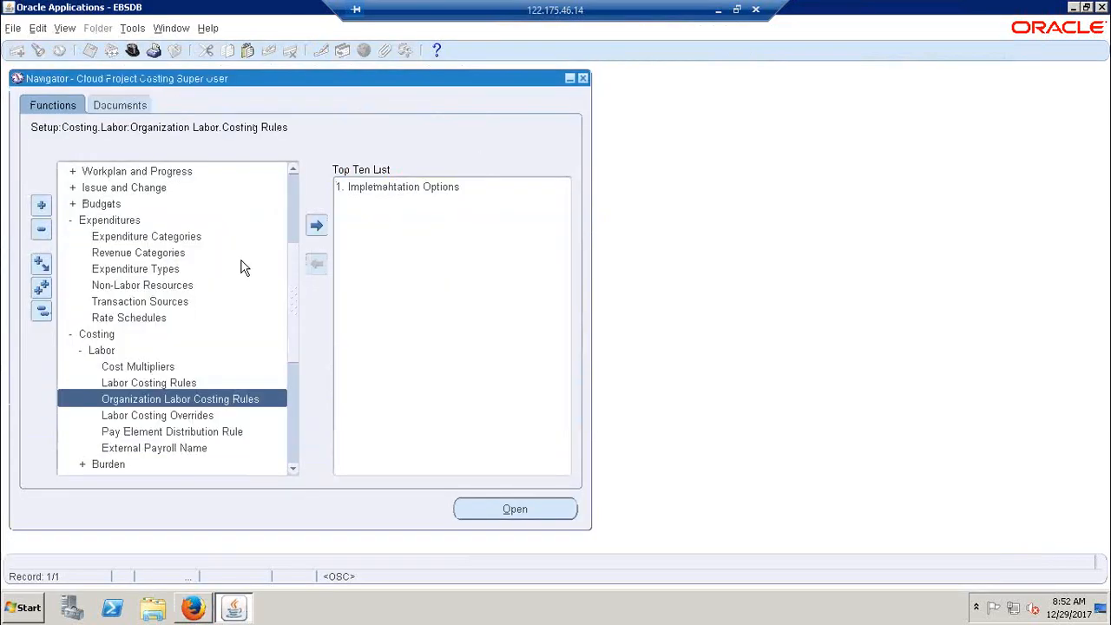
# Collapse the Navigator tree, expand Setup, and open the GL Accounts form through the form function list
pyautogui.click(41, 310)
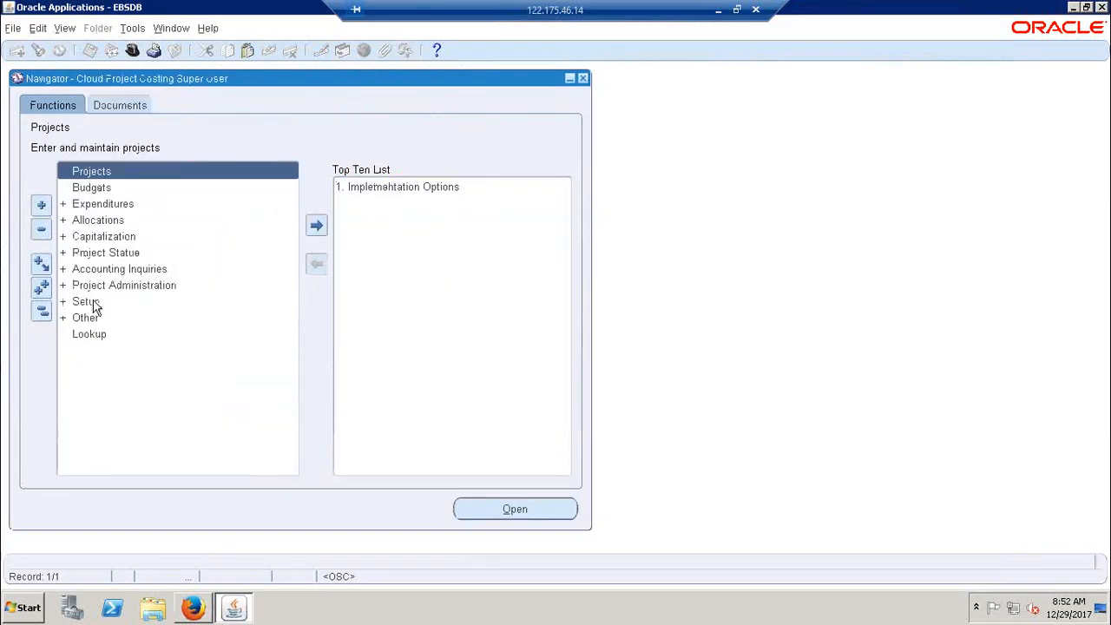
pyautogui.doubleClick(96, 306)
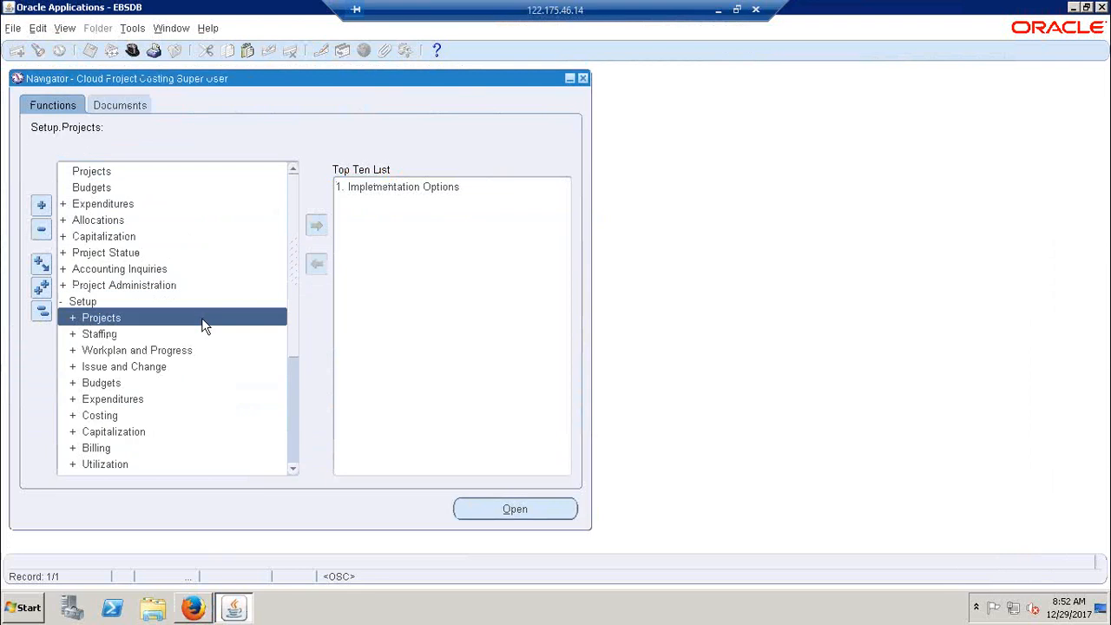
pyautogui.hotkey('ctrl', 'l')
pyautogui.write('gL %')
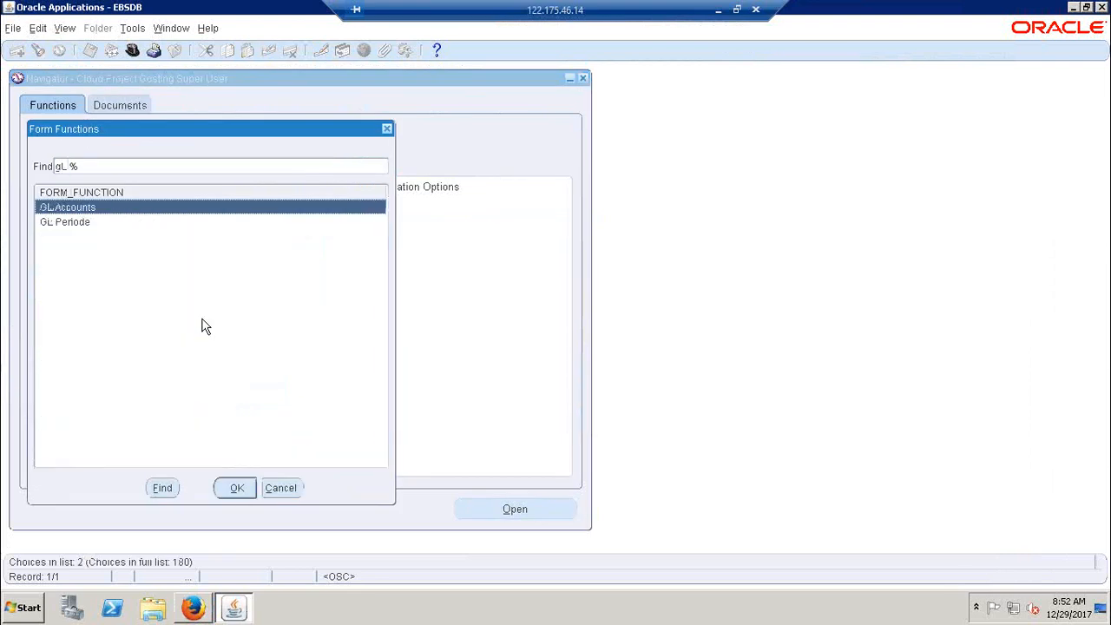
pyautogui.press('Return')
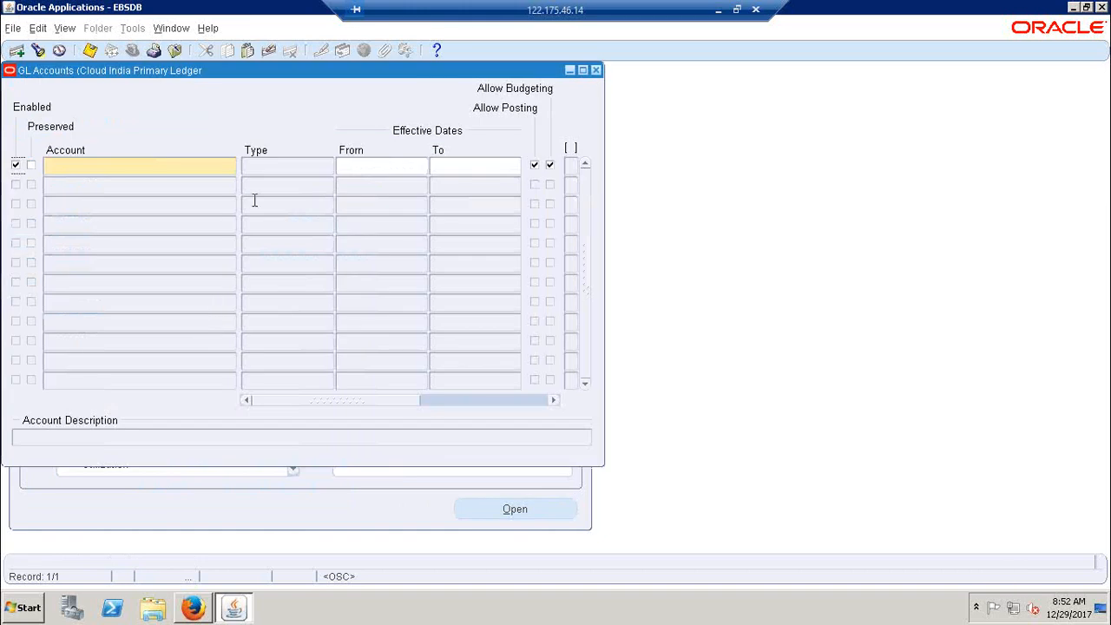
# Query all accounts in the GL Accounts form for Cloud India Primary Ledger, moving the form clear of the Navigator
pyautogui.press('XF86MonBrightnessDown')
pyautogui.press('XF86MonBrightnessUp')
pyautogui.press('F11')
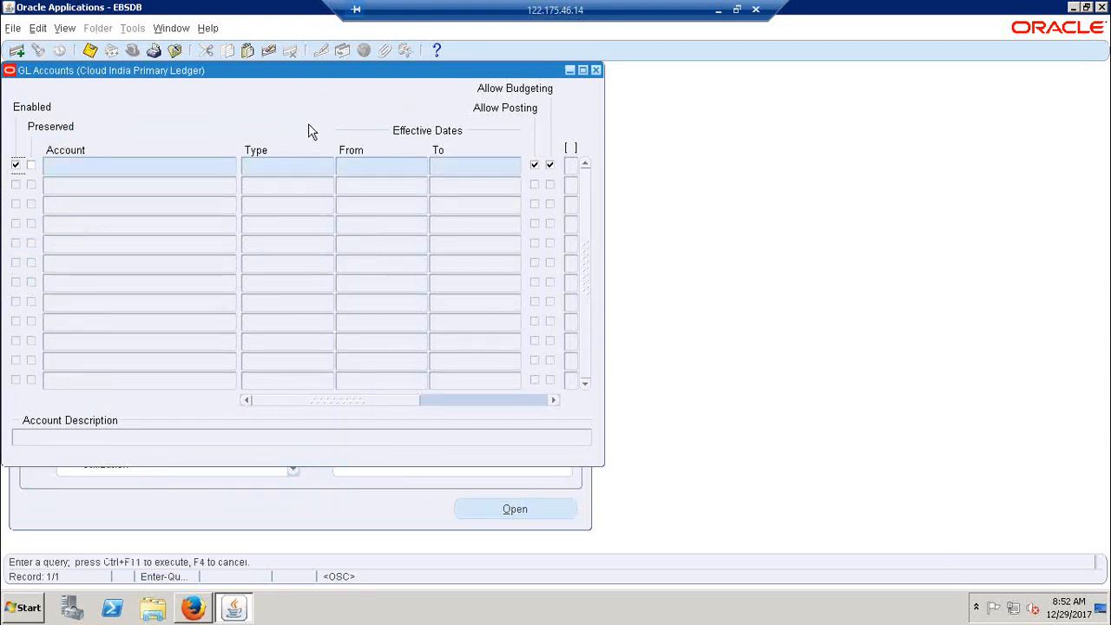
pyautogui.click(204, 170)
pyautogui.moveTo(277, 76); pyautogui.dragTo(463, 135)
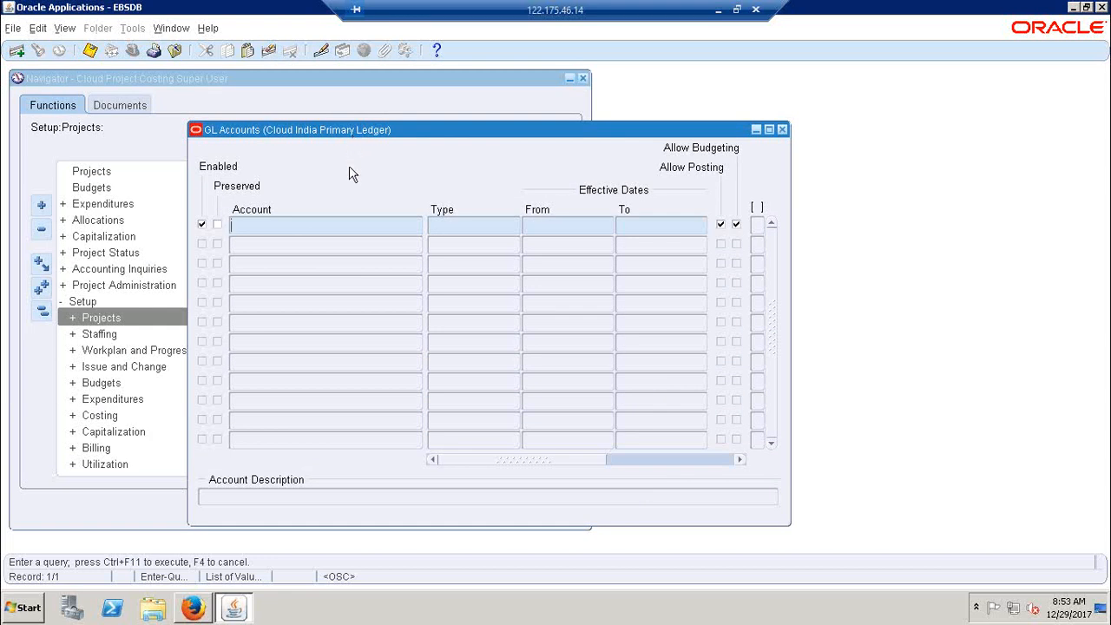
pyautogui.hotkey('ctrl', 'F11')
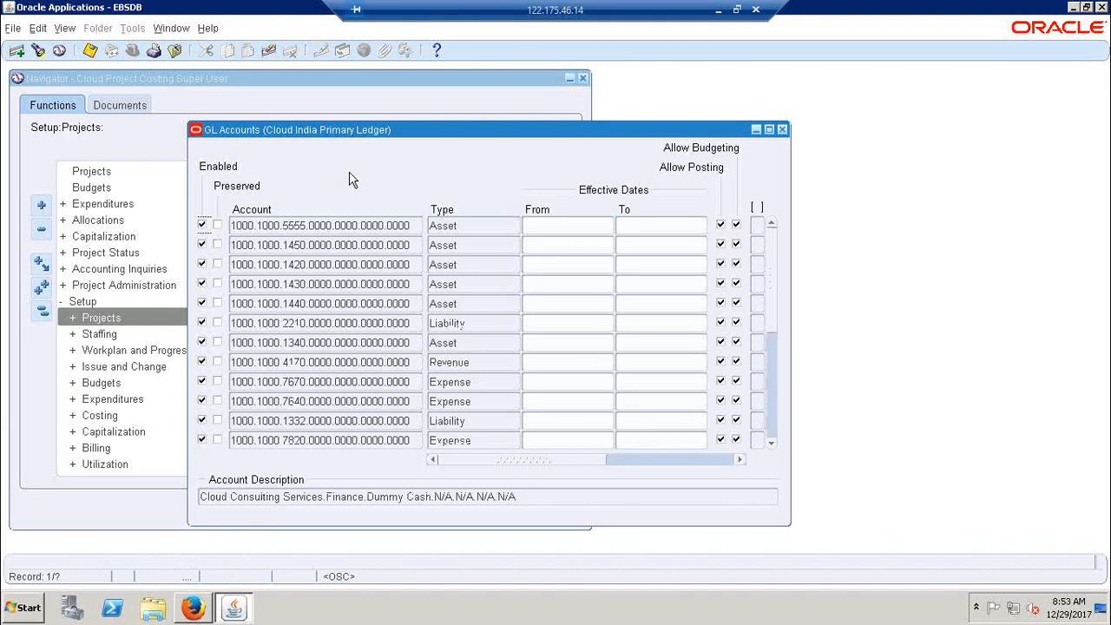
# Open the Cloud Accounting Flexfield details of the first listed account to examine its segment names
pyautogui.click(358, 228)
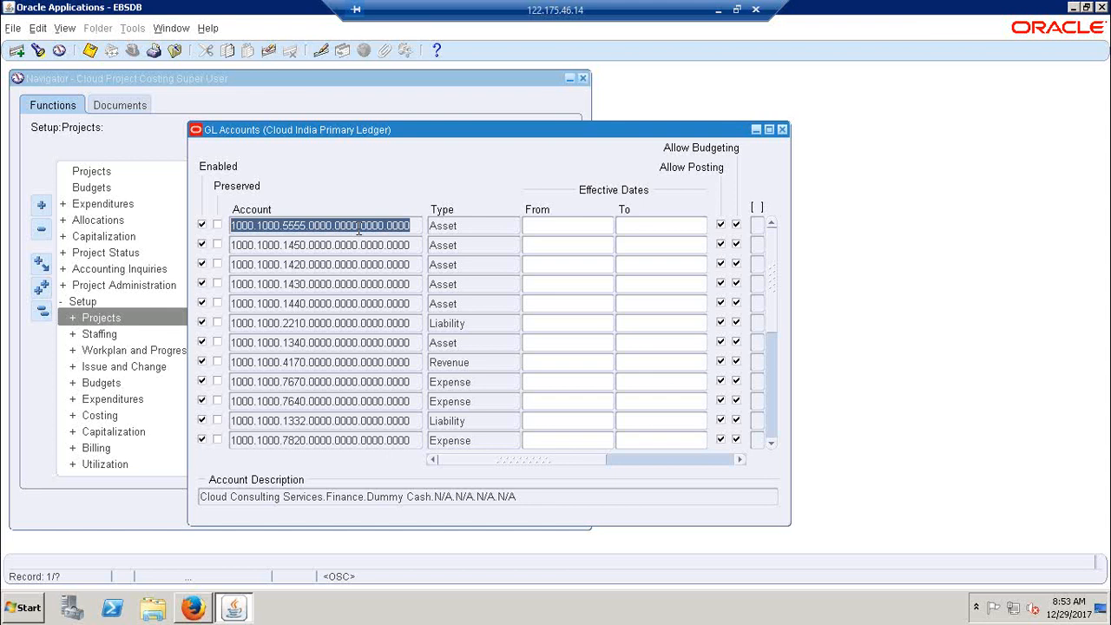
pyautogui.doubleClick(359, 227)
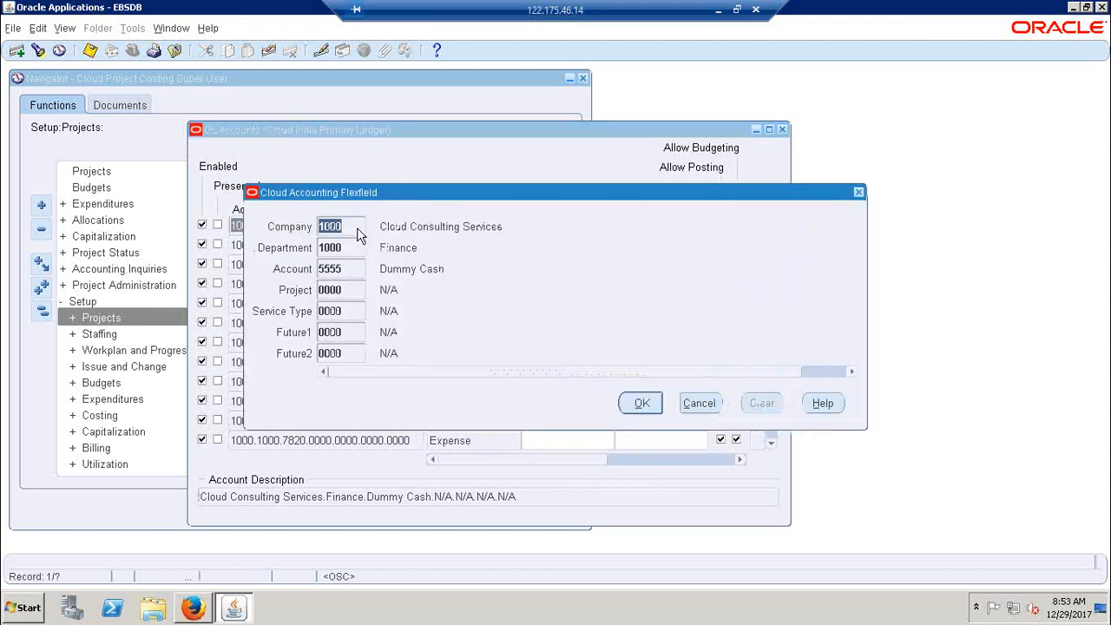
pyautogui.moveTo(434, 202); pyautogui.dragTo(536, 198)
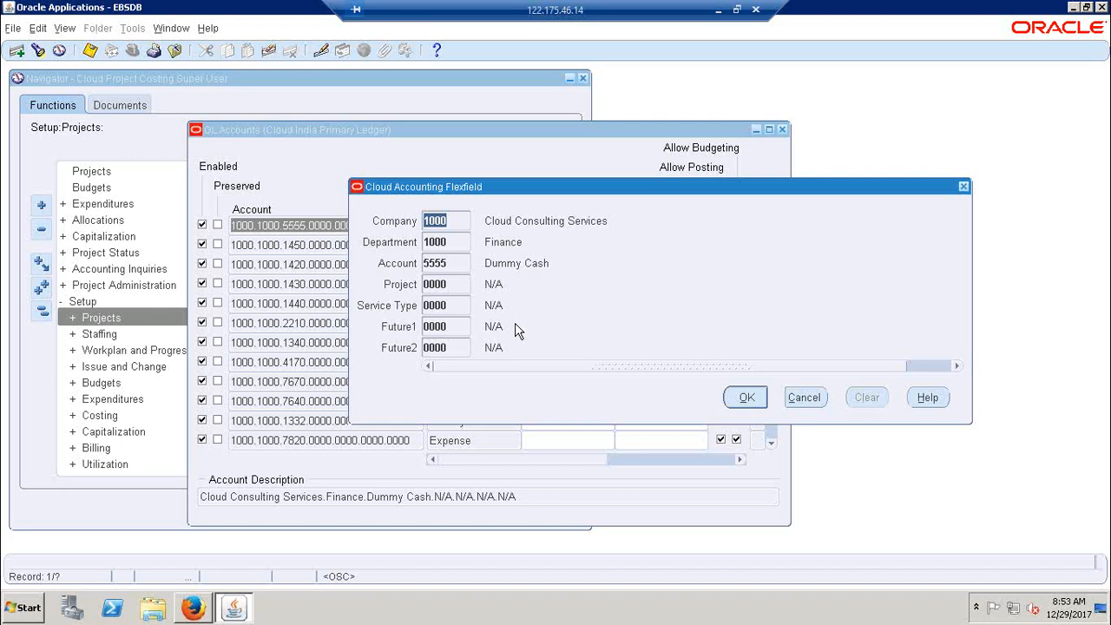
# Switch back to the Excel sheet and replace the Cost center segment in B248 with Department
pyautogui.click(718, 16)
pyautogui.click(259, 379)
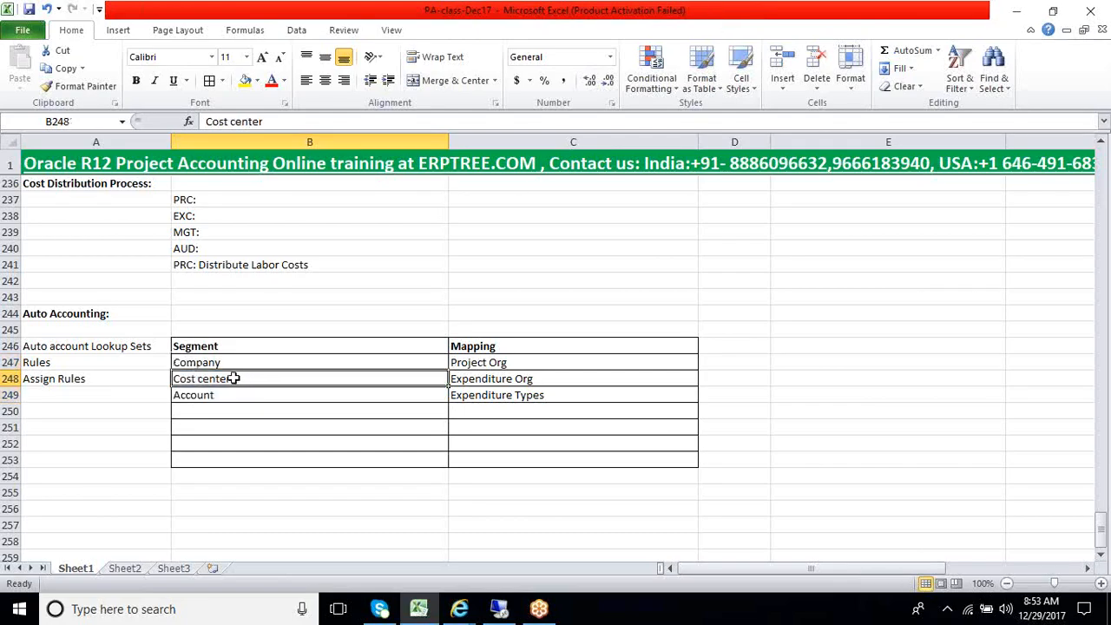
pyautogui.write('Department')
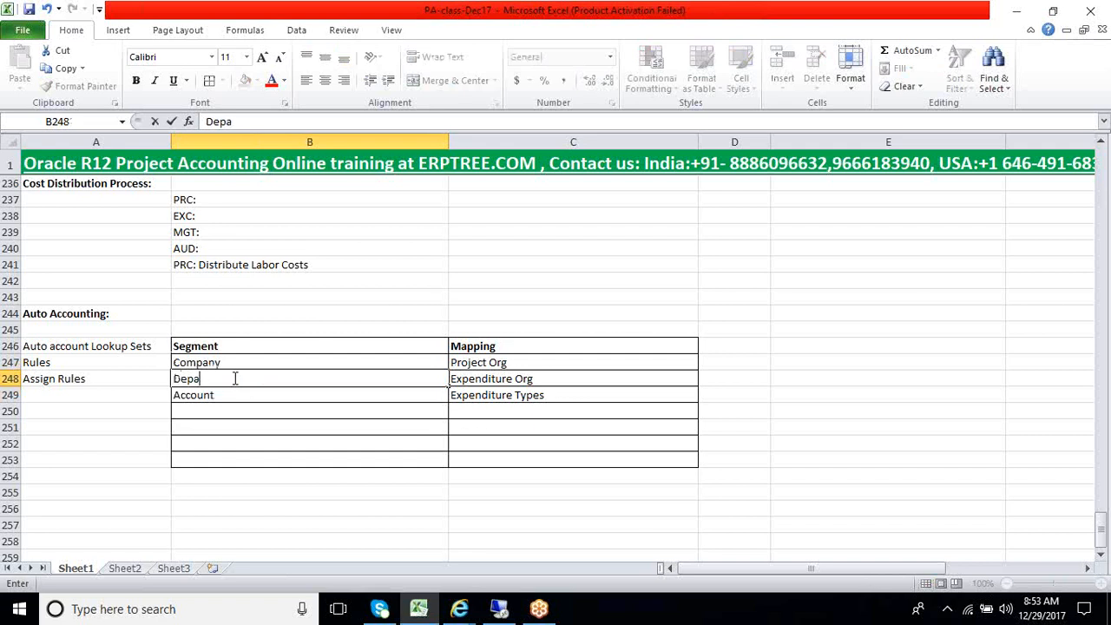
pyautogui.click(203, 412)
# Check the flexfield segments in Oracle, and enter Project in B250 and Service Type in B251 of the Excel segment table
pyautogui.hotkey('alt', 'Tab')
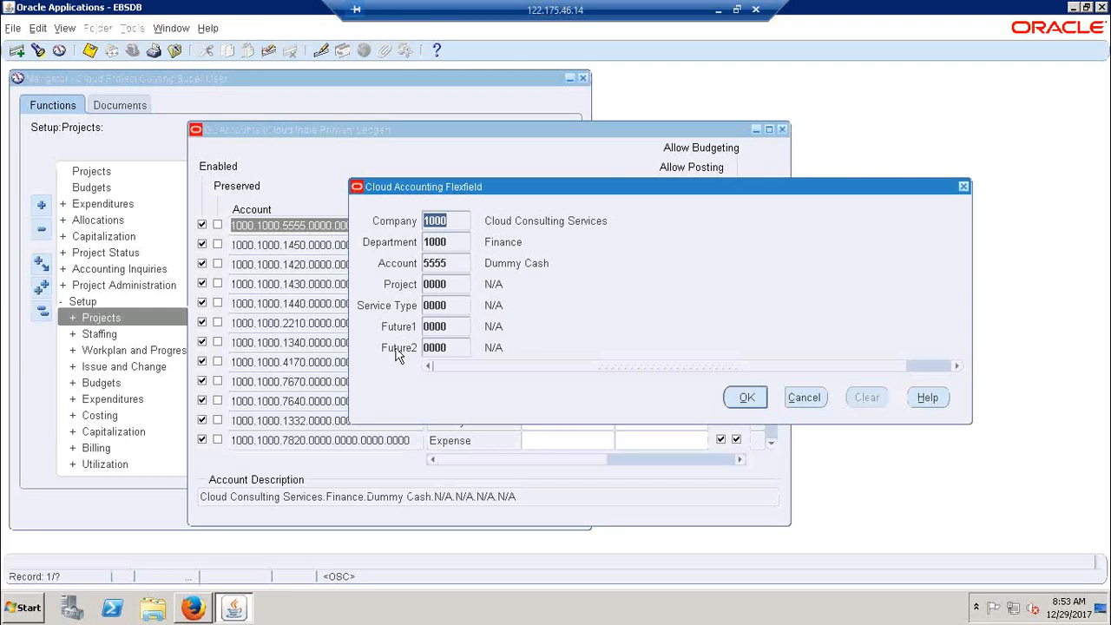
pyautogui.hotkey('alt', 'Tab')
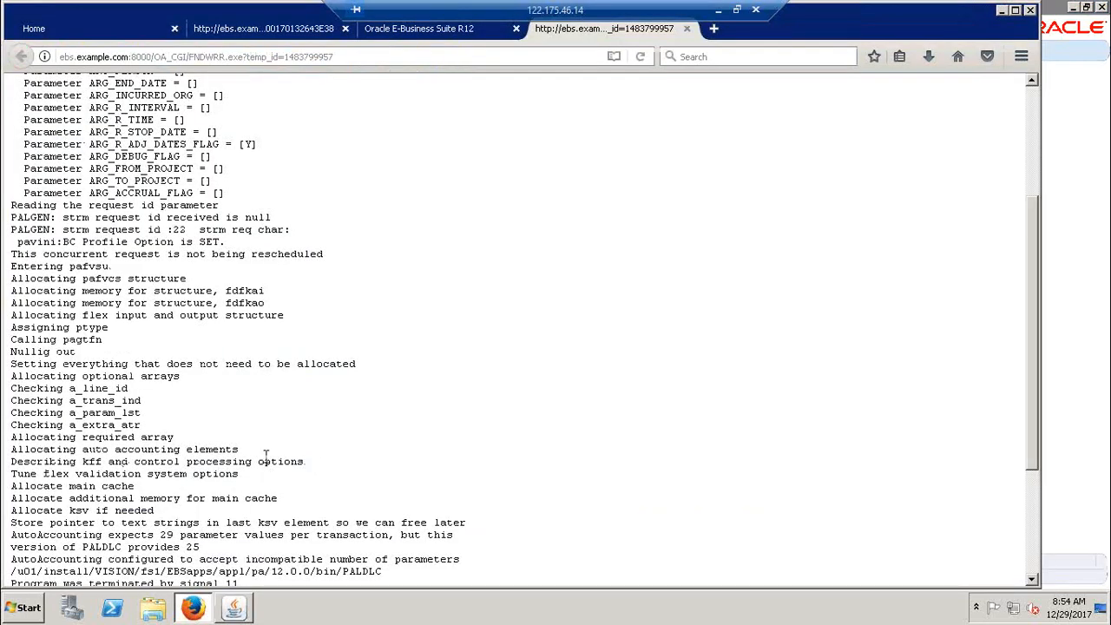
pyautogui.click(718, 9)
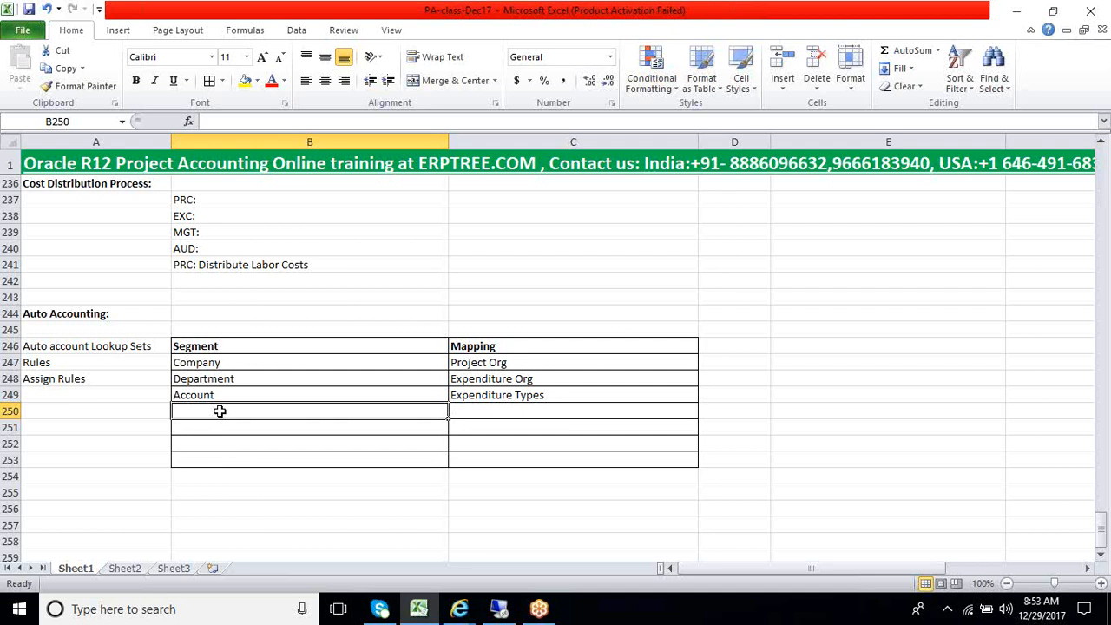
pyautogui.write('Project')
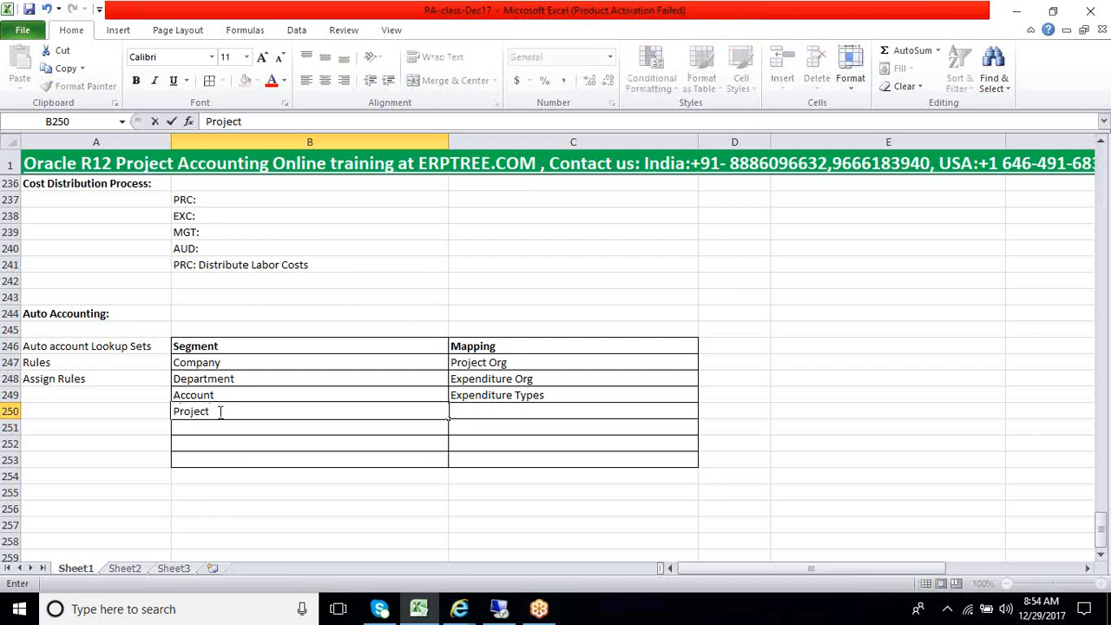
pyautogui.press('Return')
pyautogui.write('Serv')
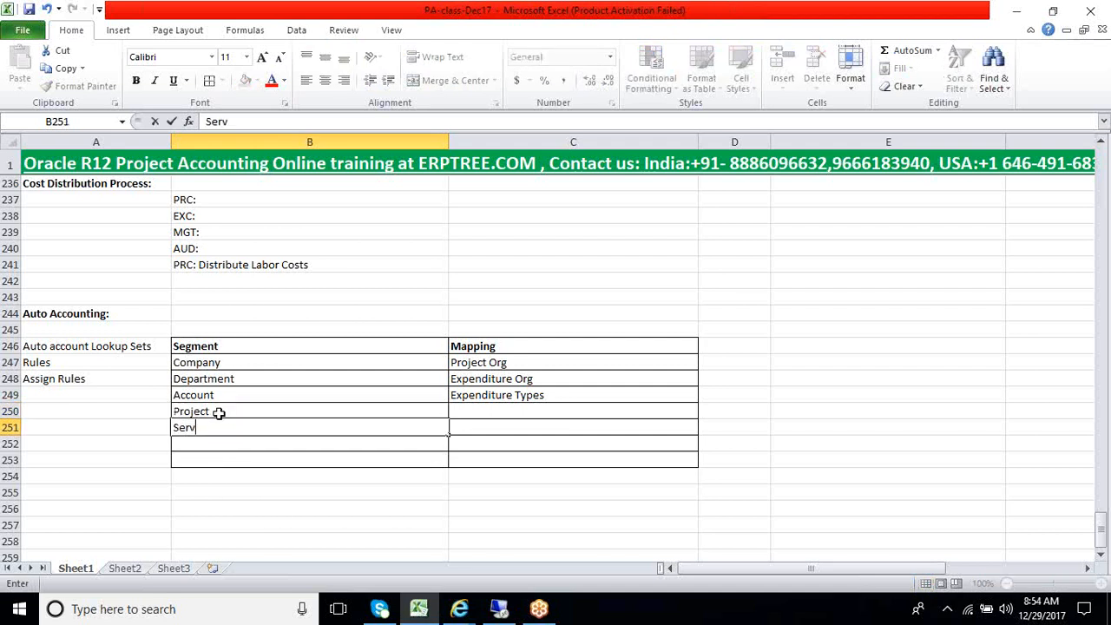
pyautogui.write('ice Type')
pyautogui.press('Return')
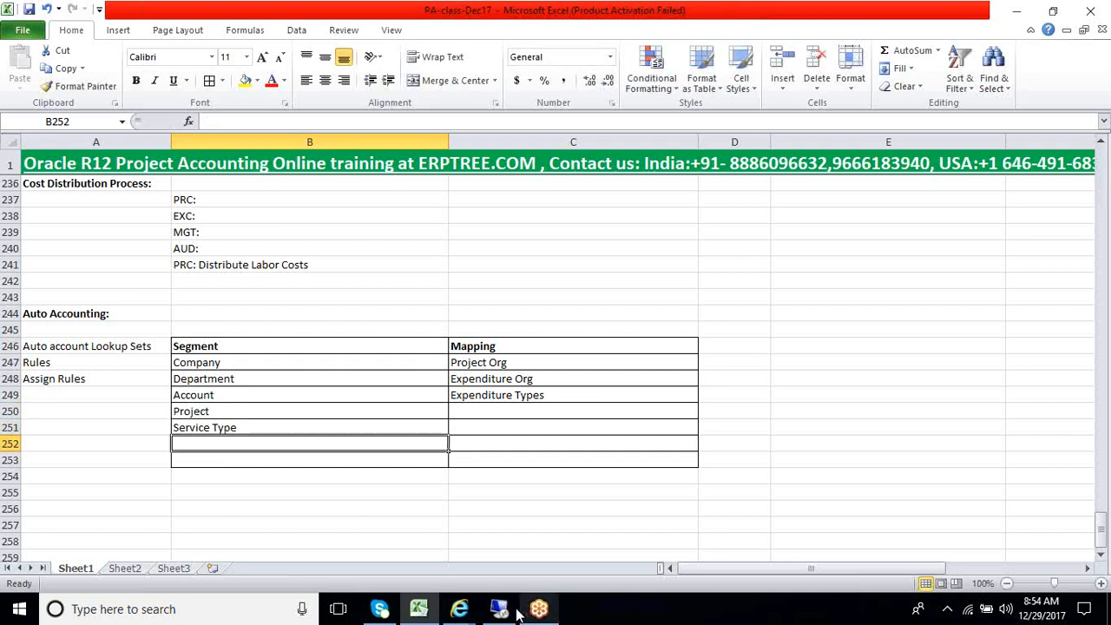
# Check the remaining flexfield segments in Oracle Applications and enter Future1 in B252 of the Excel sheet
pyautogui.click(501, 610)
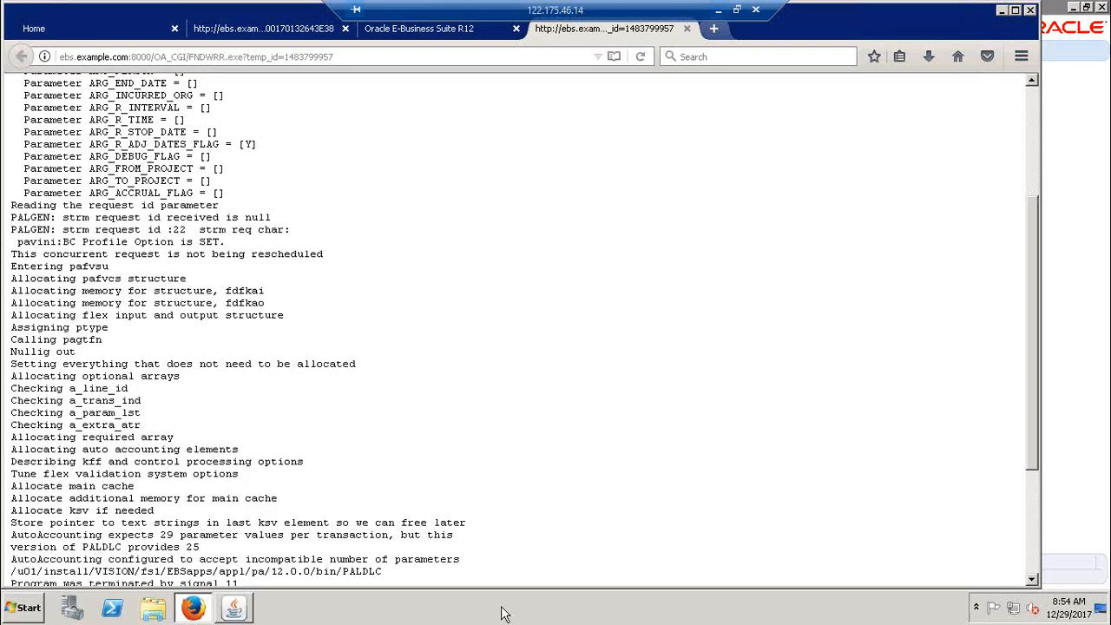
pyautogui.click(237, 609)
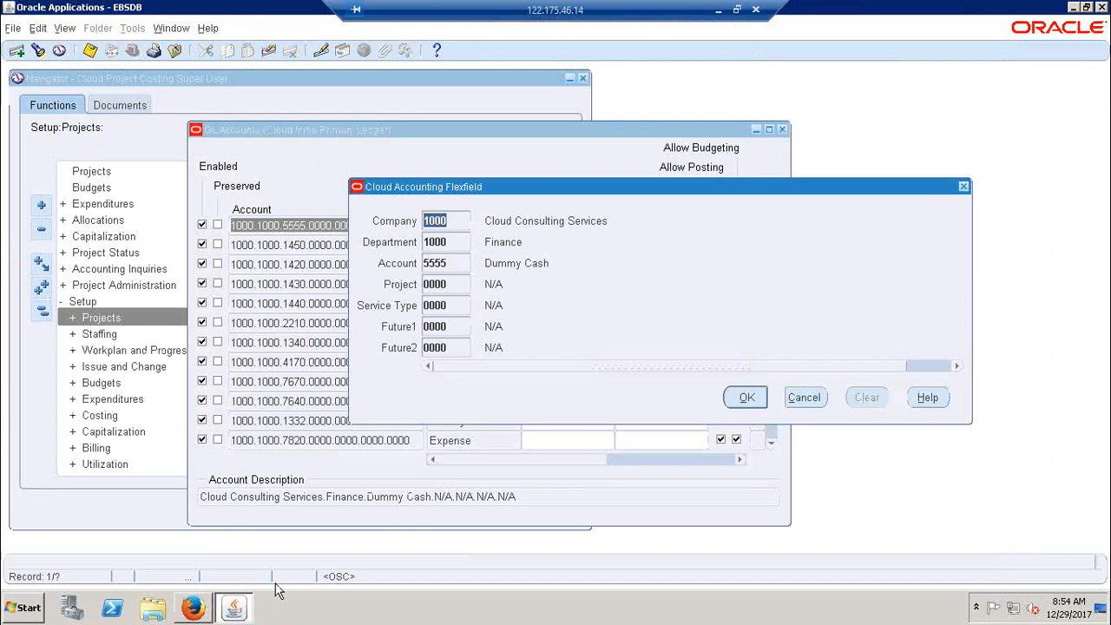
pyautogui.click(718, 10)
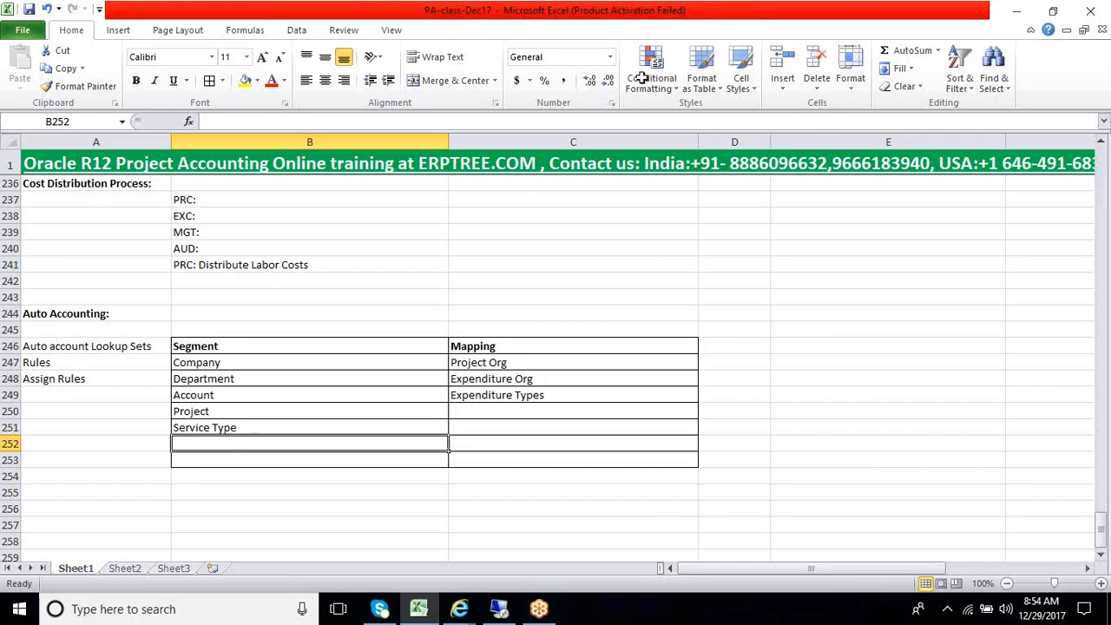
pyautogui.write('Futur')
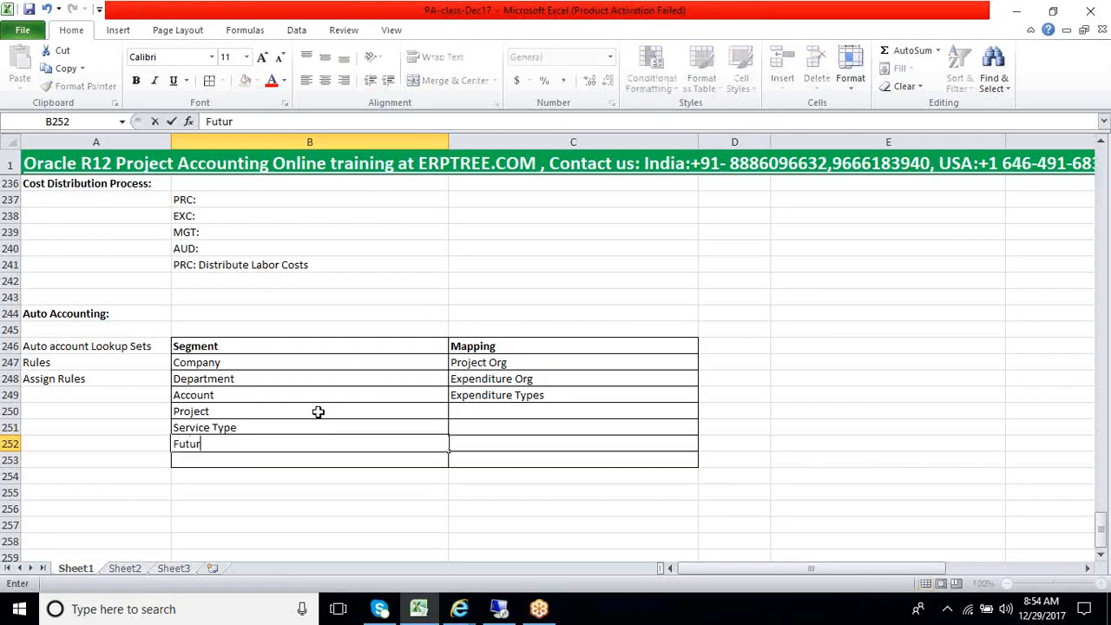
pyautogui.write('e1')
pyautogui.press('Return')
# Enter Future2 as the last segment in B253, correcting the autocompleted text
pyautogui.write('Fut')
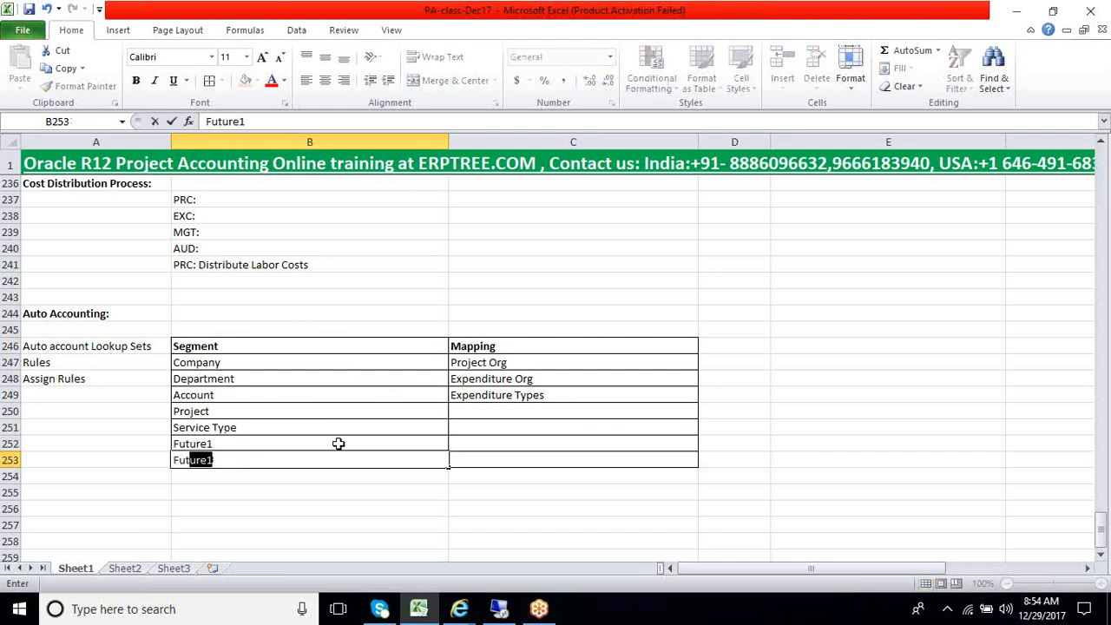
pyautogui.press('Return')
pyautogui.press('Up')
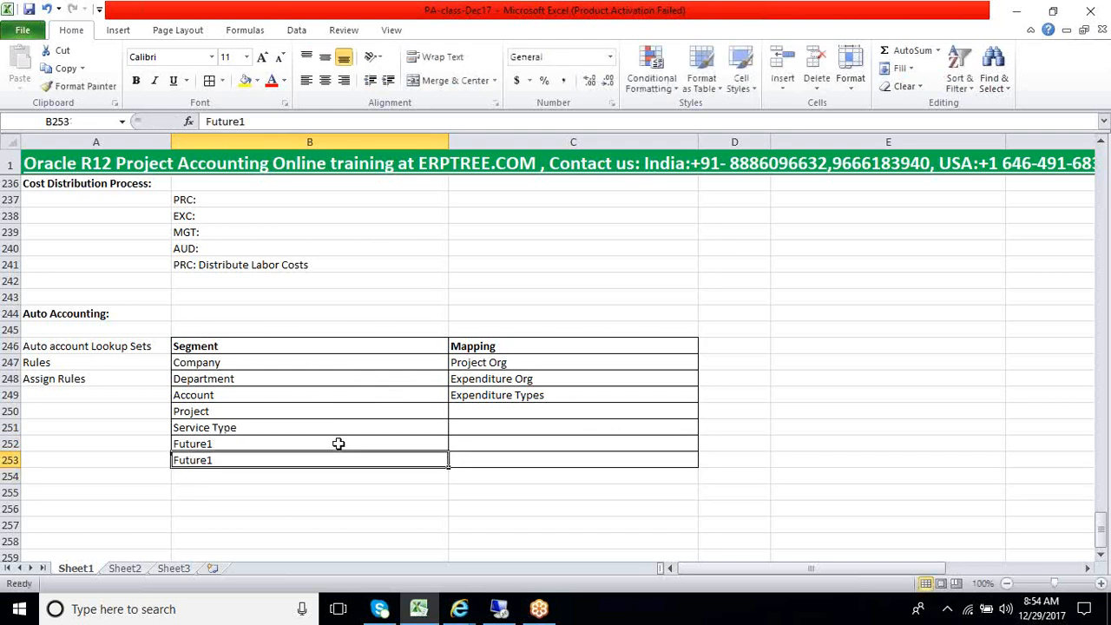
pyautogui.press('XF86AudioRaiseVolume')
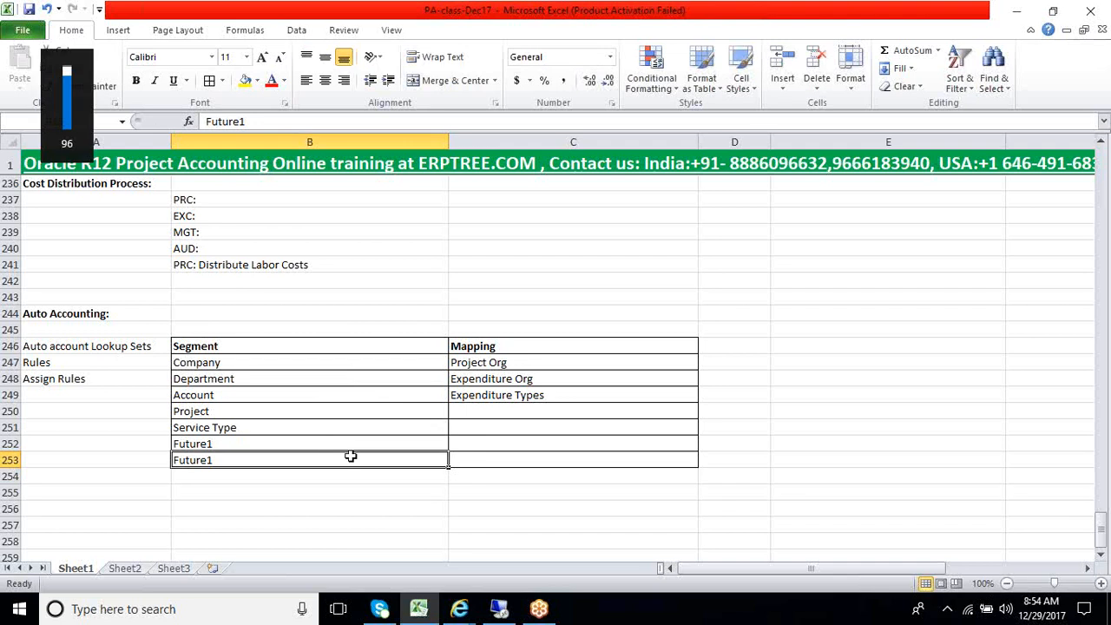
pyautogui.doubleClick(351, 457)
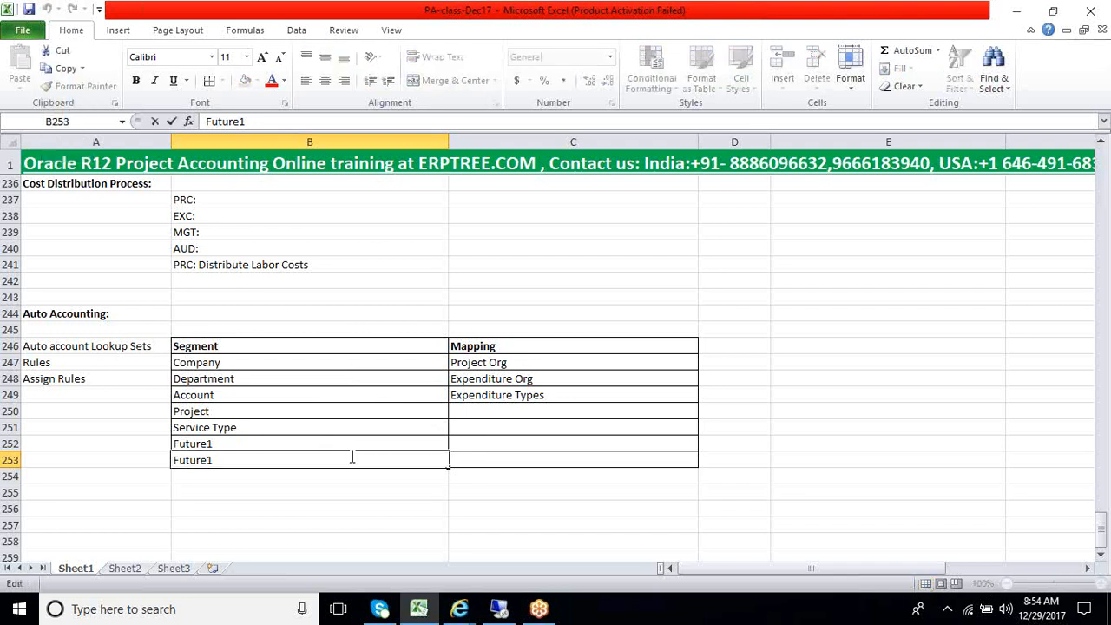
pyautogui.press('BackSpace')
pyautogui.write('2')
pyautogui.press('Return')
pyautogui.press('Up')
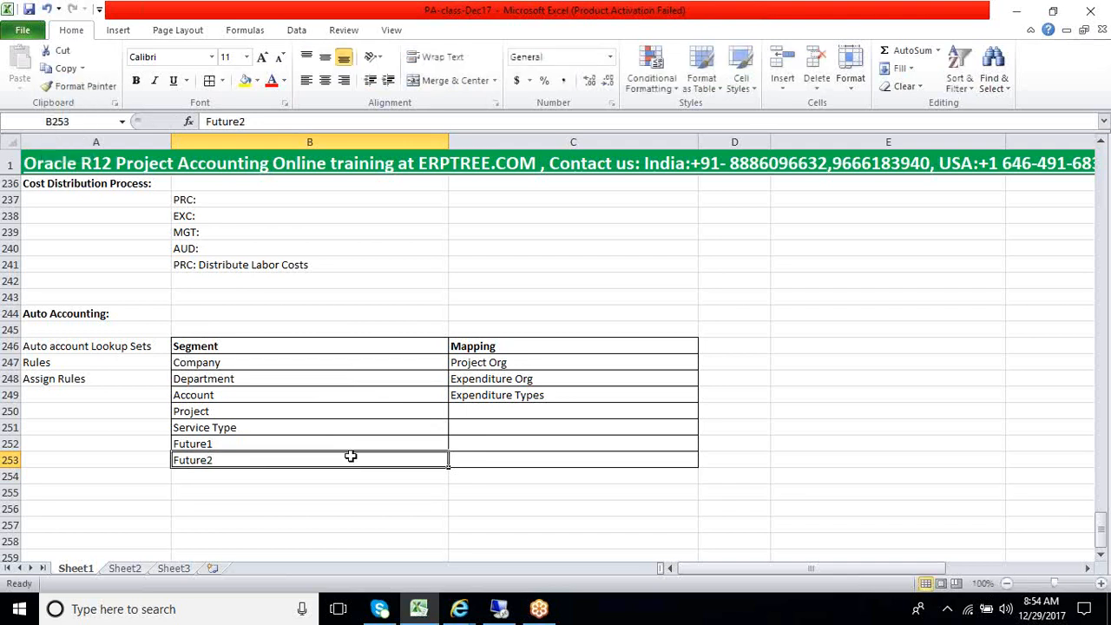
# Highlight the newly added segment rows B250:C253, including their blank mapping cells, for review
pyautogui.click(513, 410)
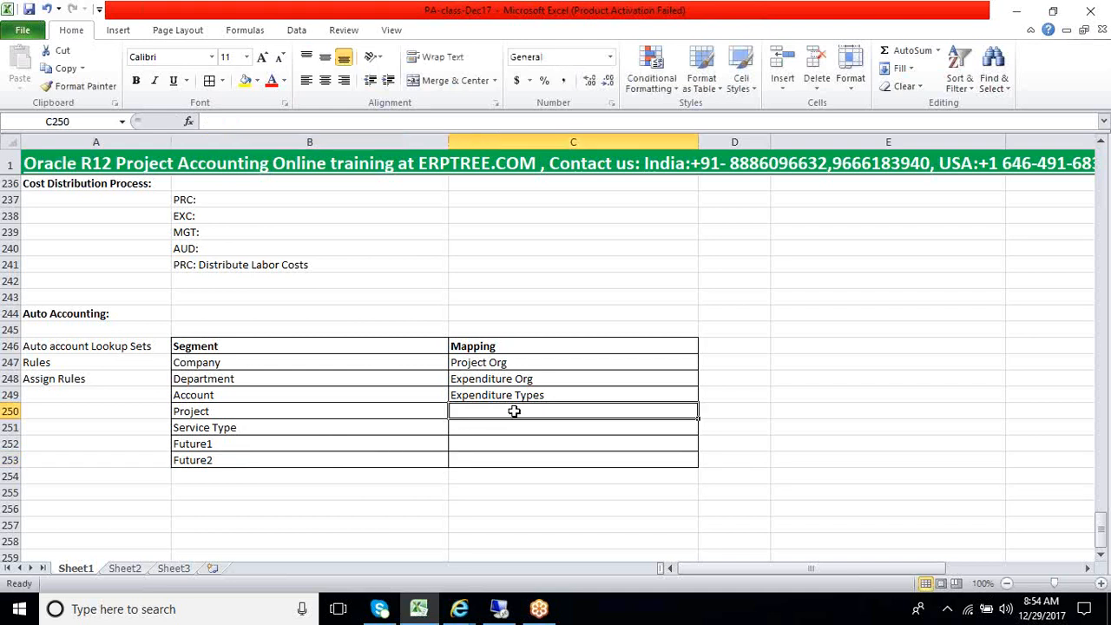
pyautogui.moveTo(253, 412); pyautogui.dragTo(527, 462)
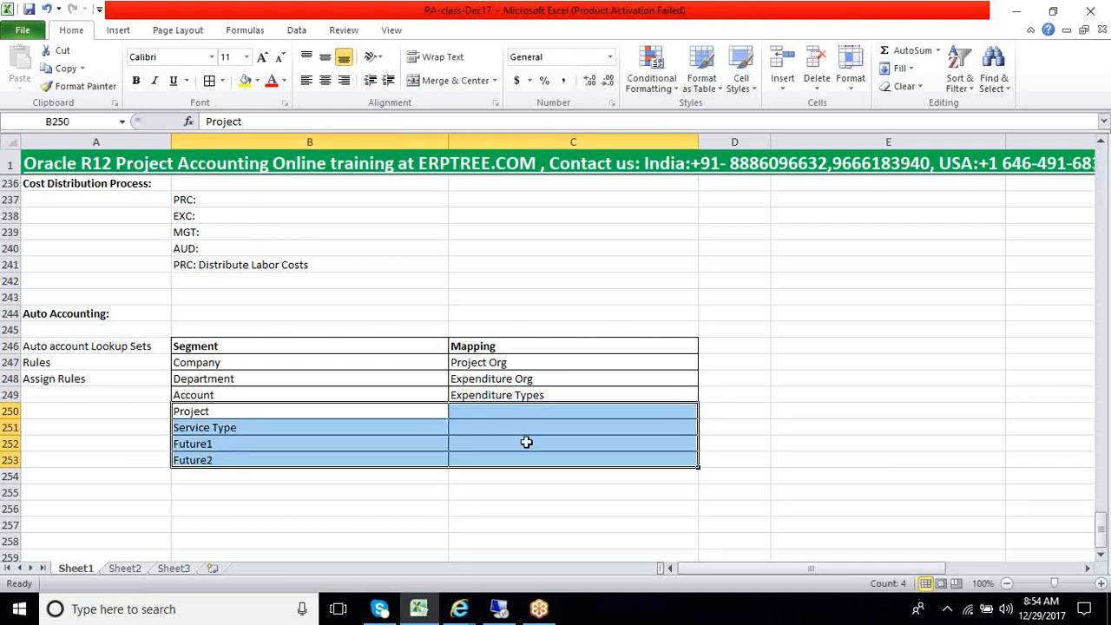
# Highlight the blank mapping cells C250:C253, the Rules entry and the already mapped Company to Account rows for review
pyautogui.click(528, 432)
pyautogui.moveTo(513, 408); pyautogui.dragTo(507, 454)
pyautogui.click(364, 415)
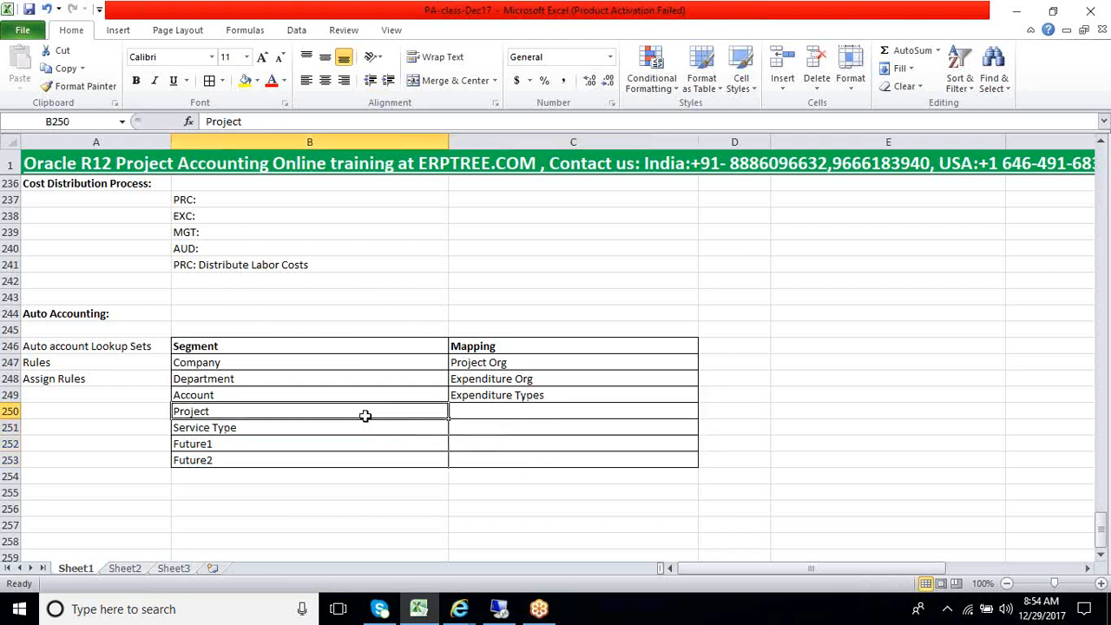
pyautogui.moveTo(365, 416); pyautogui.dragTo(362, 451)
pyautogui.moveTo(541, 405); pyautogui.dragTo(536, 444)
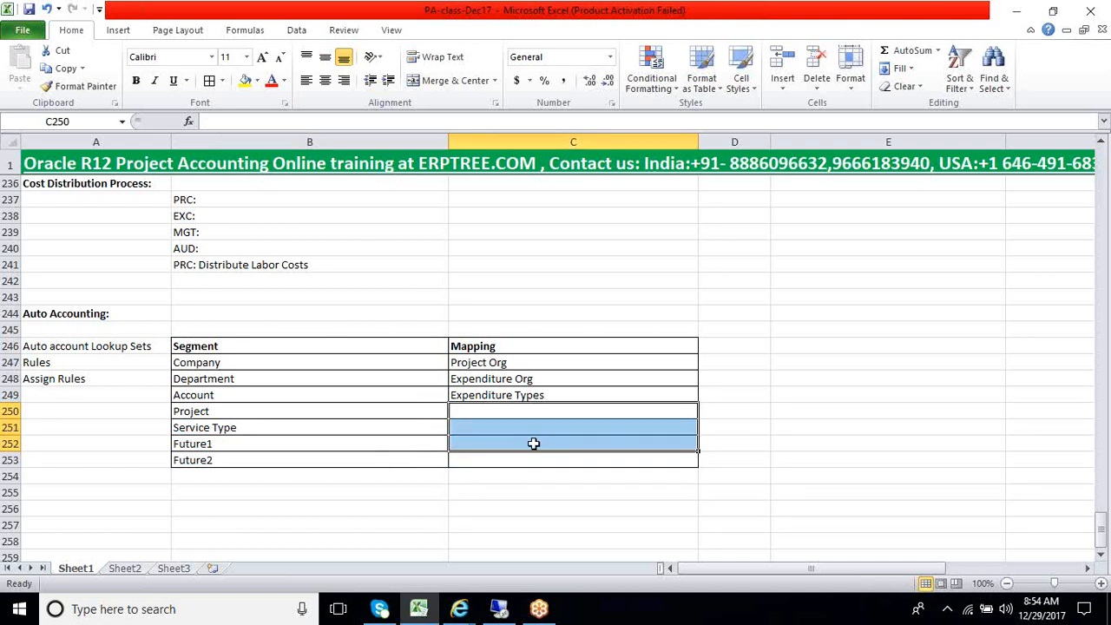
pyautogui.click(32, 365)
pyautogui.moveTo(476, 415); pyautogui.dragTo(478, 470)
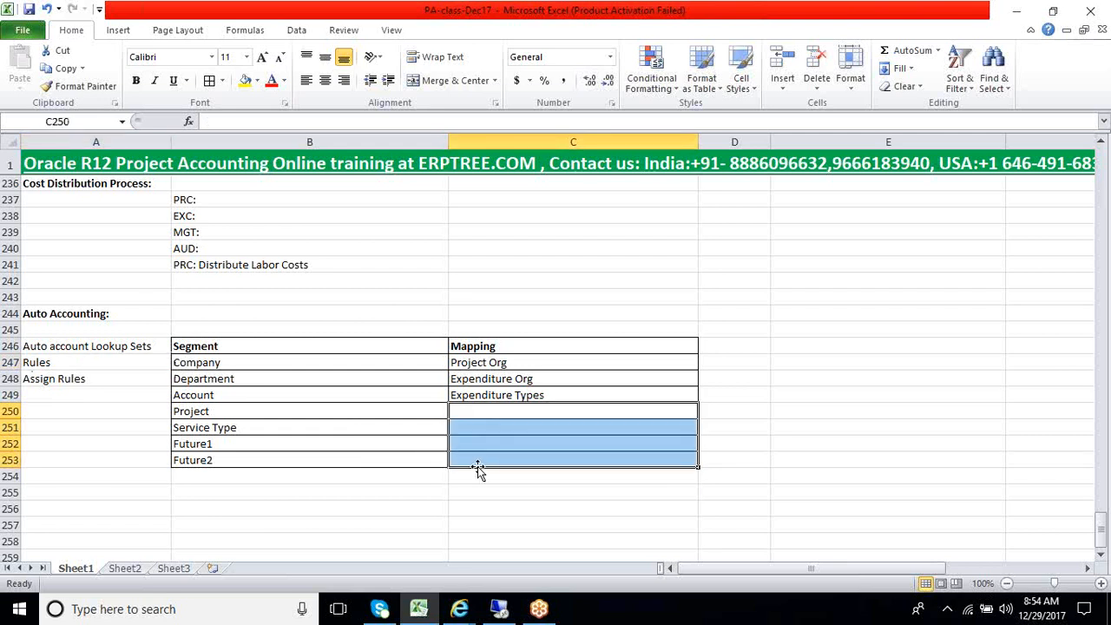
pyautogui.click(78, 369)
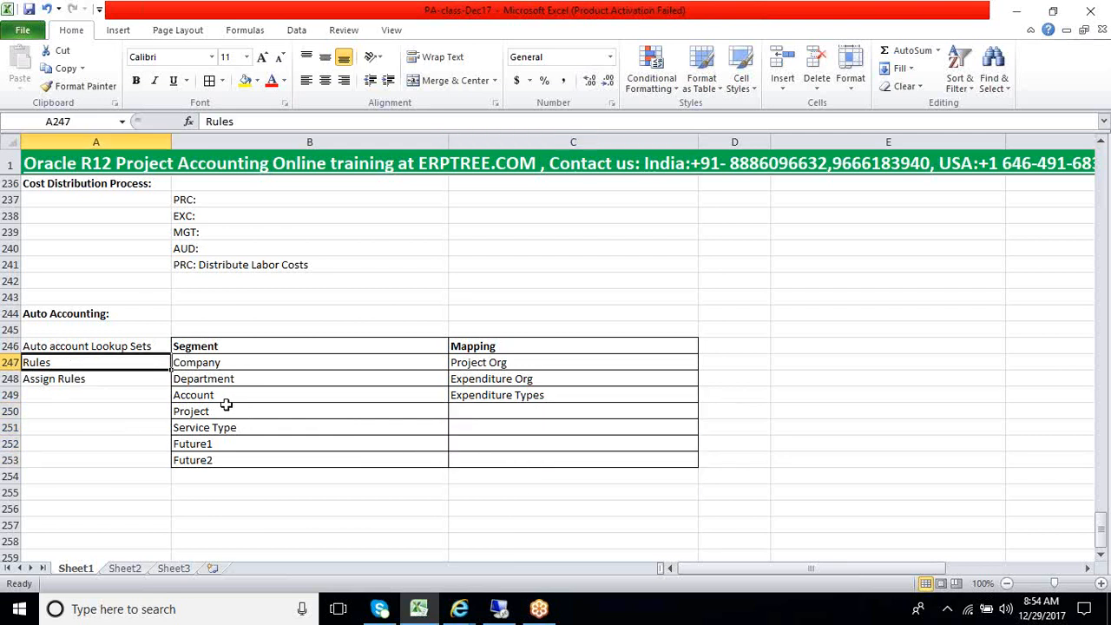
pyautogui.moveTo(235, 366); pyautogui.dragTo(521, 392)
pyautogui.click(298, 367)
# Enter Company in B257 as the heading of a new value mapping table below the segment table
pyautogui.scroll(-2, 315, 451)
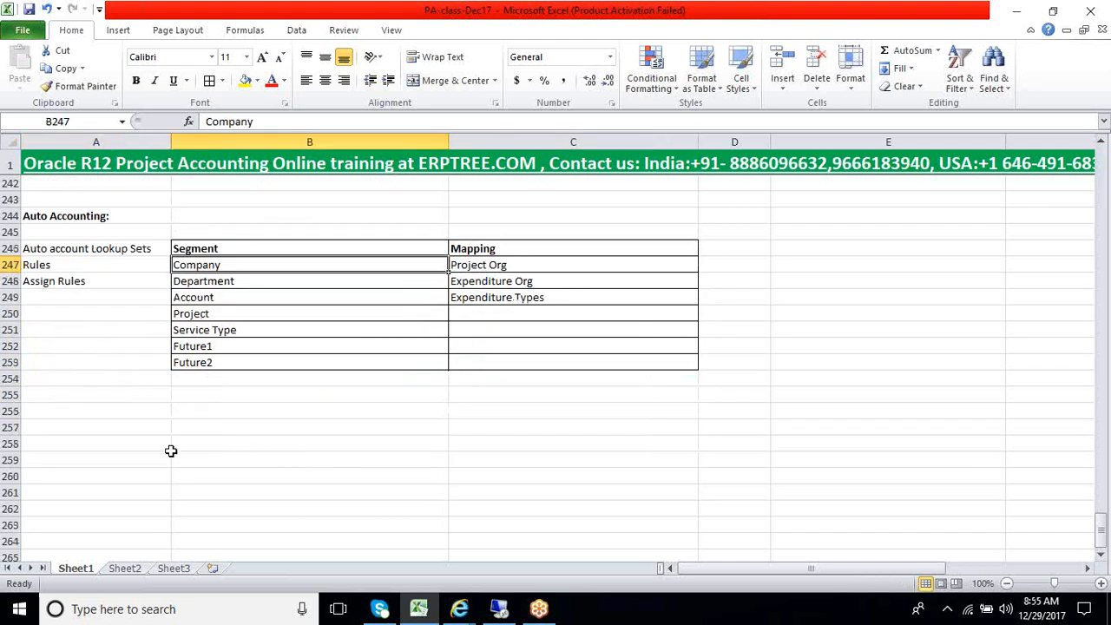
pyautogui.click(211, 429)
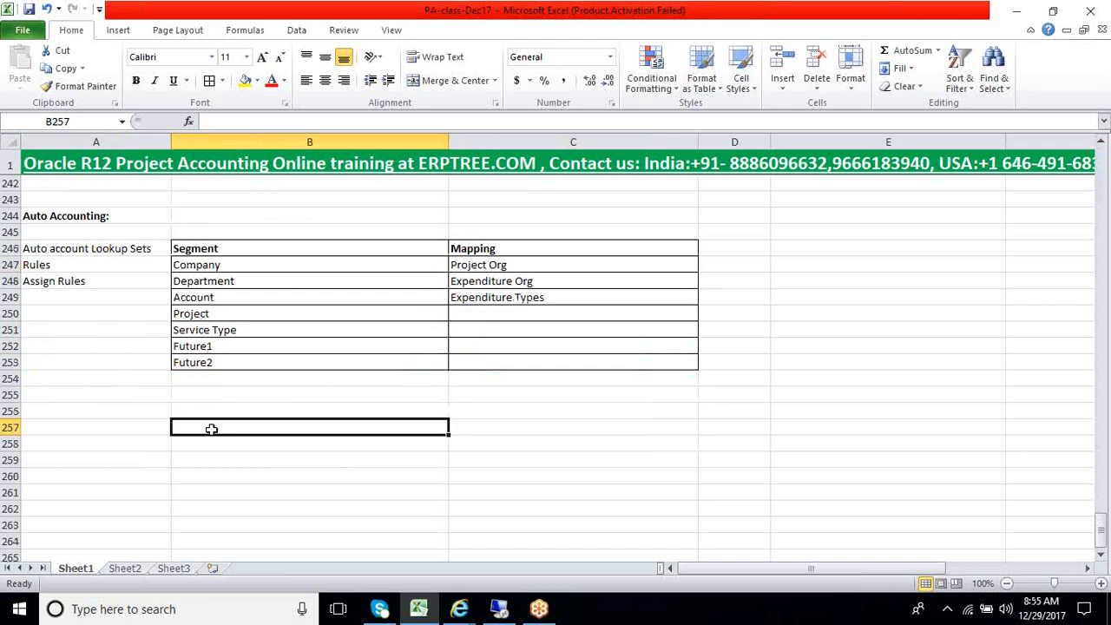
pyautogui.write('Company')
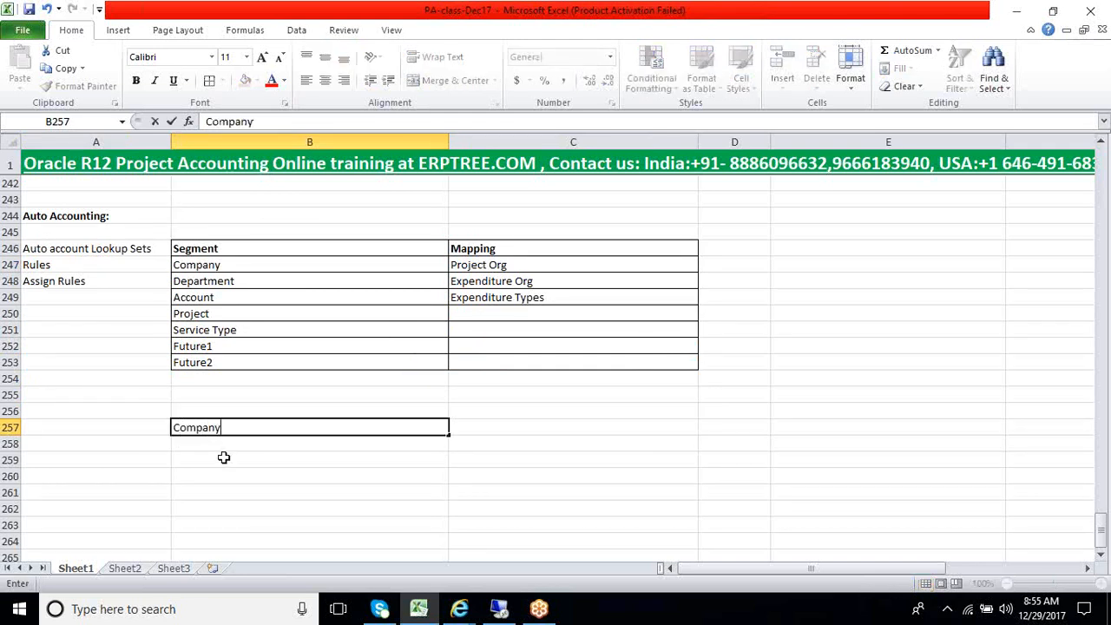
pyautogui.click(224, 445)
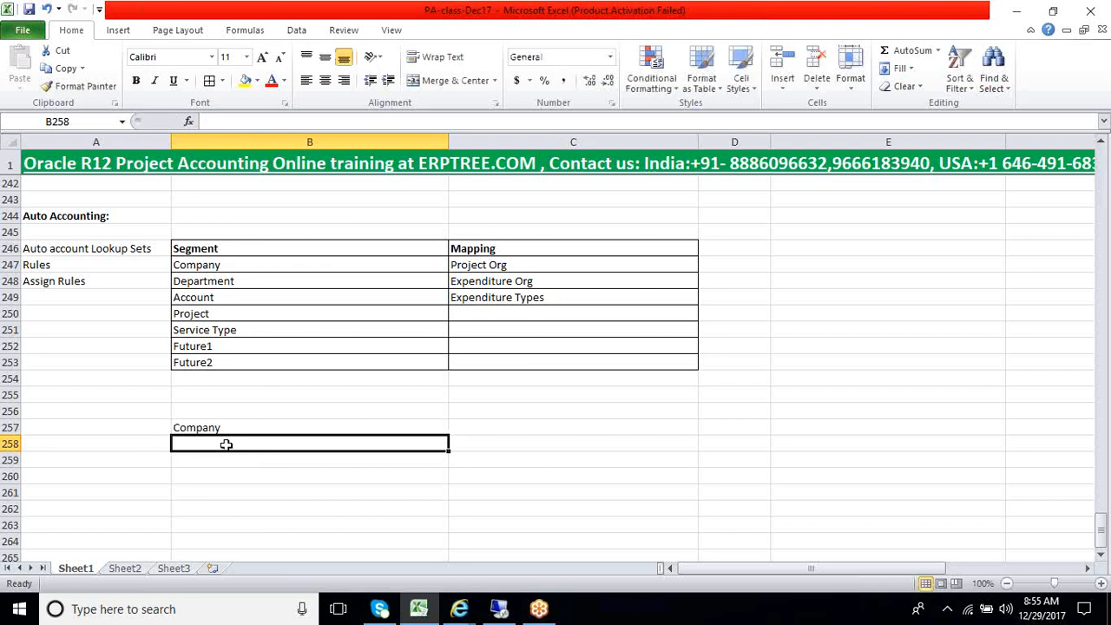
# Switch to Oracle Applications and examine the Company segment's value list in the accounting flexfield of a new GL account row
pyautogui.click(224, 267)
pyautogui.click(499, 612)
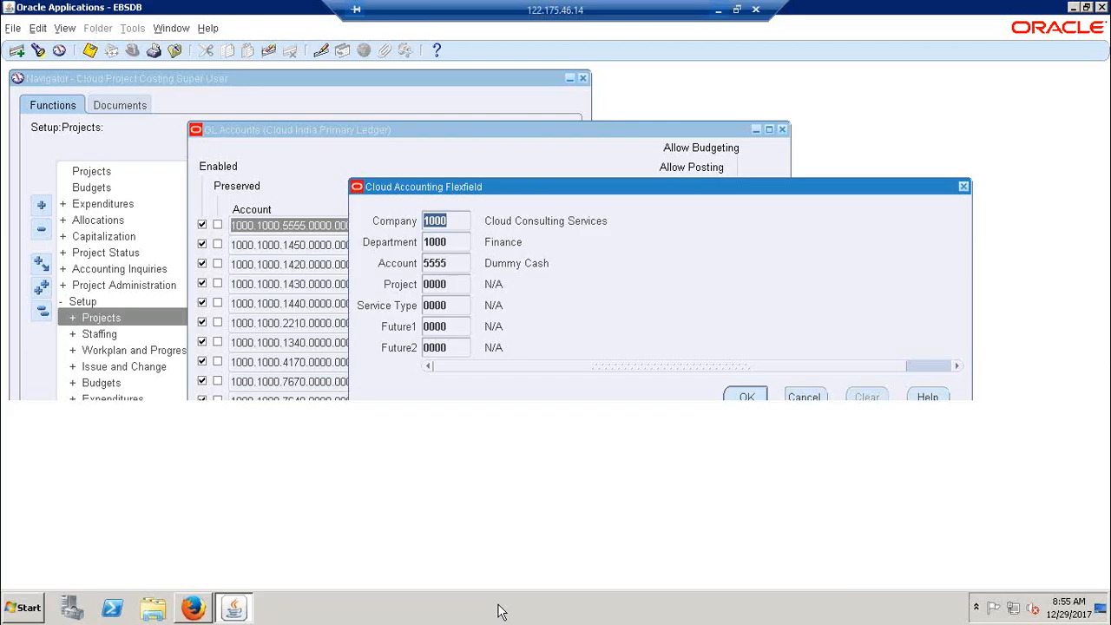
pyautogui.click(803, 328)
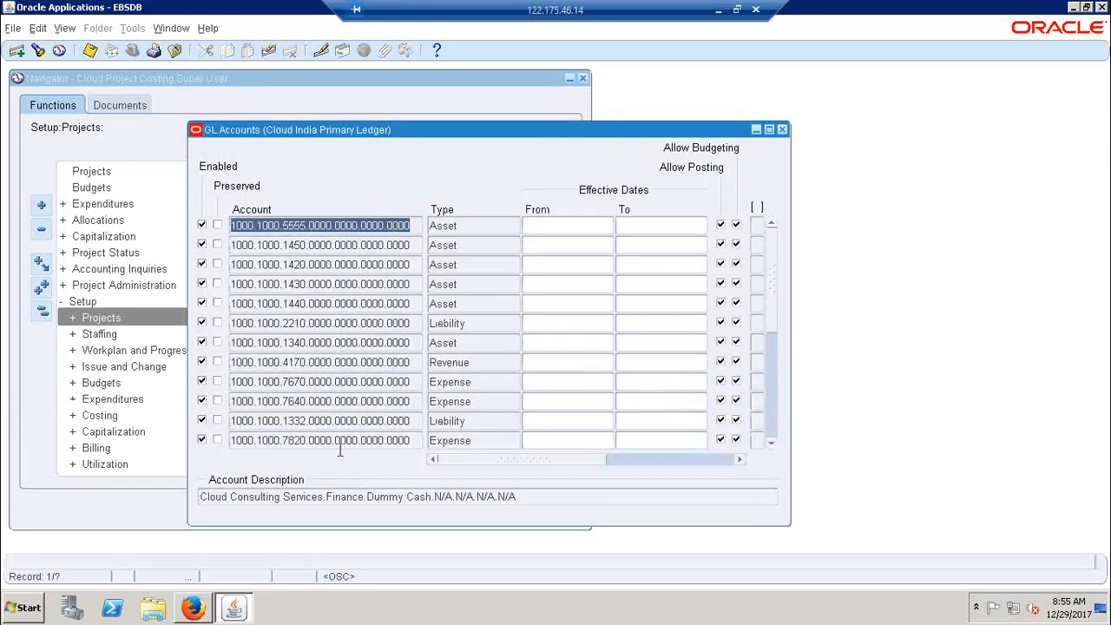
pyautogui.hotkey('ctrl', 'Down')
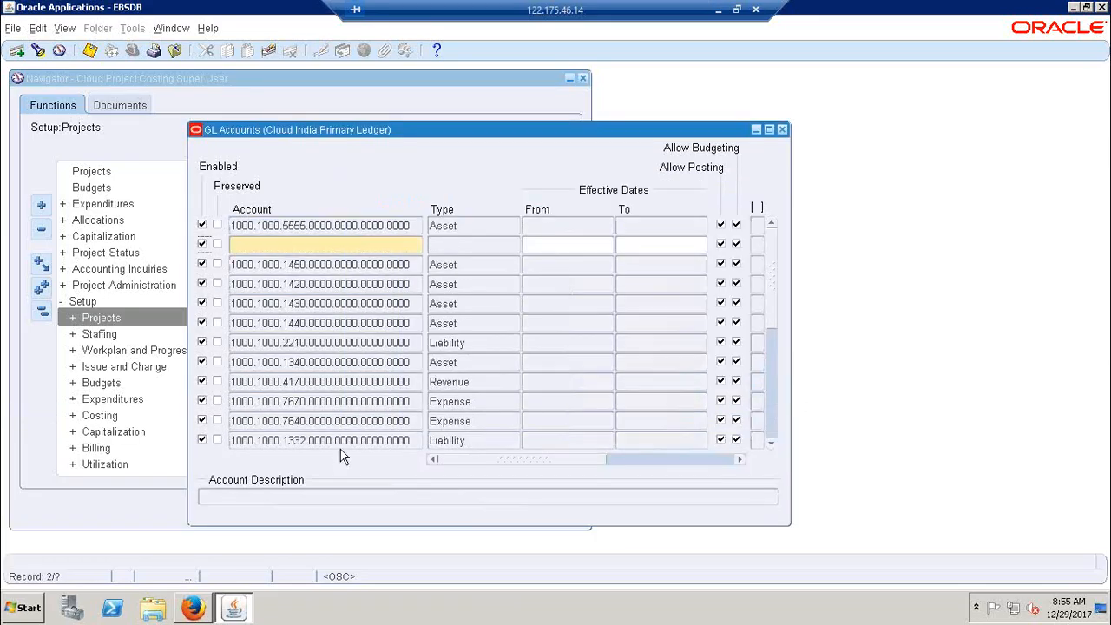
pyautogui.click(411, 245)
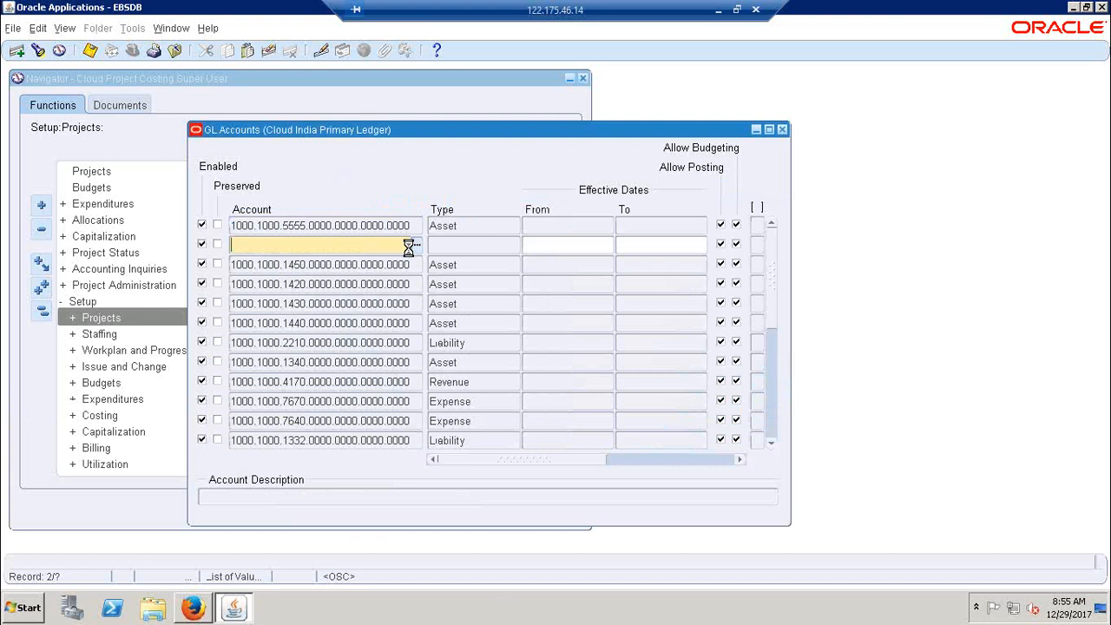
pyautogui.click(356, 226)
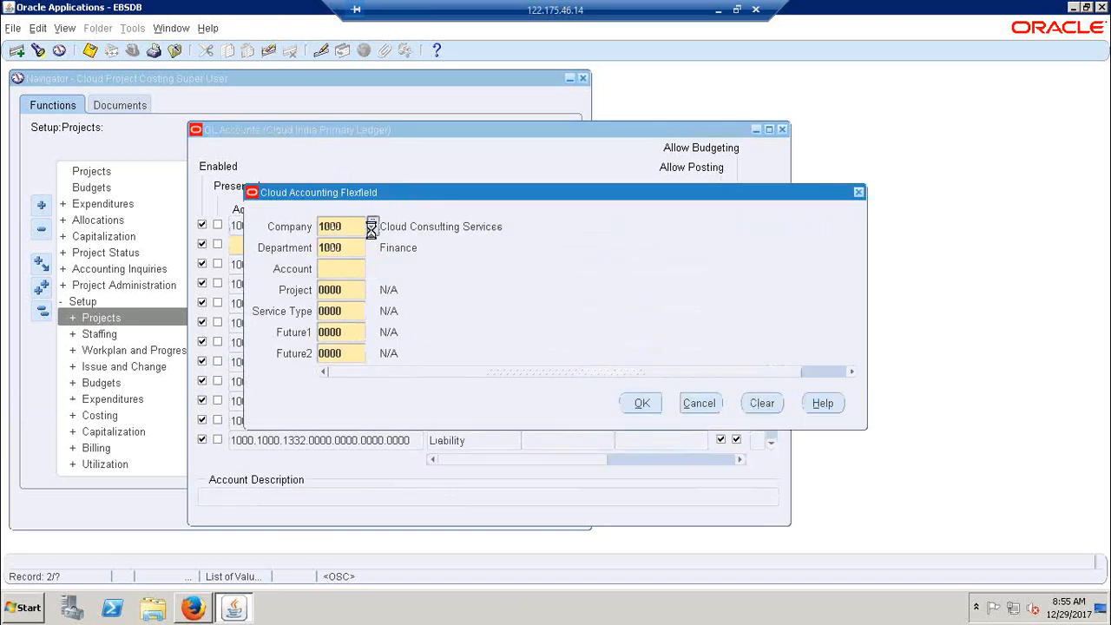
pyautogui.click(372, 226)
pyautogui.moveTo(432, 262); pyautogui.dragTo(779, 221)
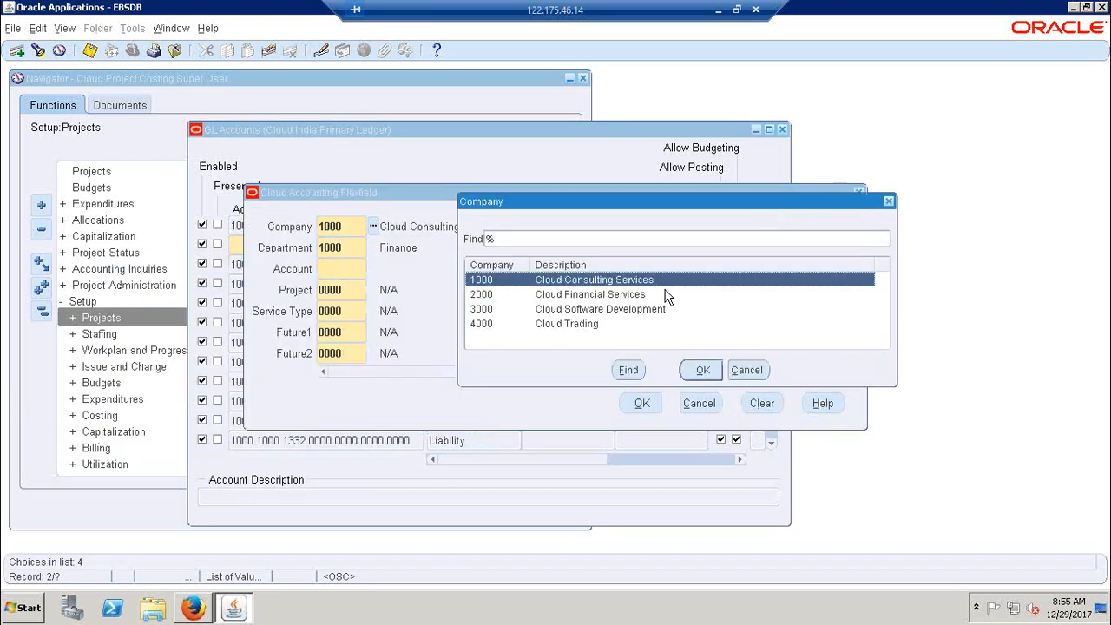
# Return to the Excel sheet and apply all borders to B258:C262 beneath the Company heading
pyautogui.click(719, 11)
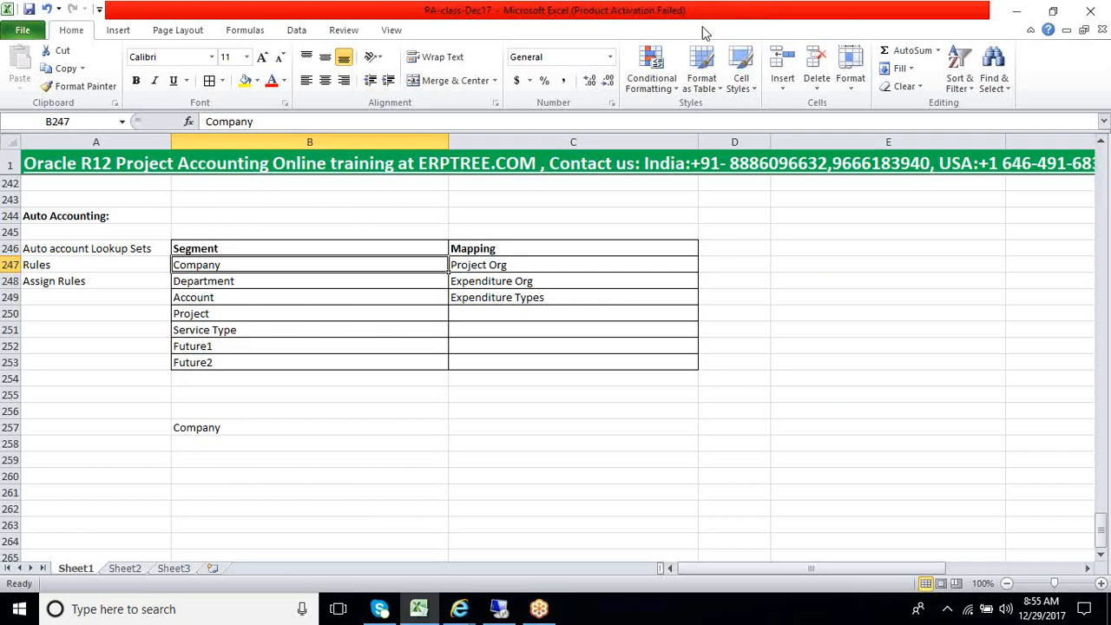
pyautogui.click(229, 443)
pyautogui.moveTo(229, 443); pyautogui.dragTo(585, 513)
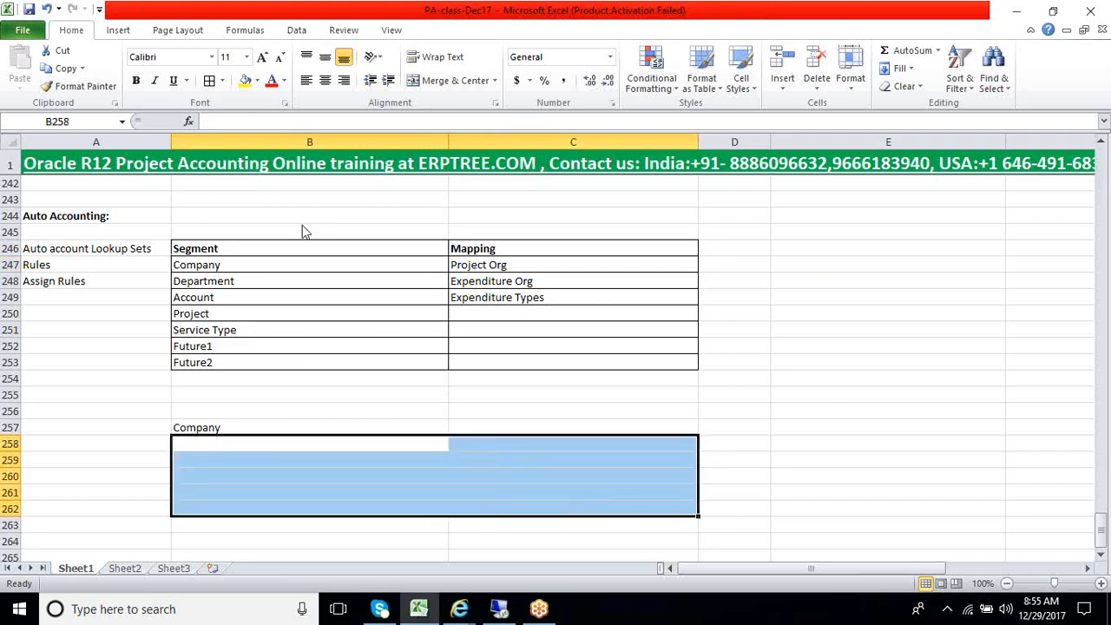
pyautogui.click(209, 81)
pyautogui.click(237, 446)
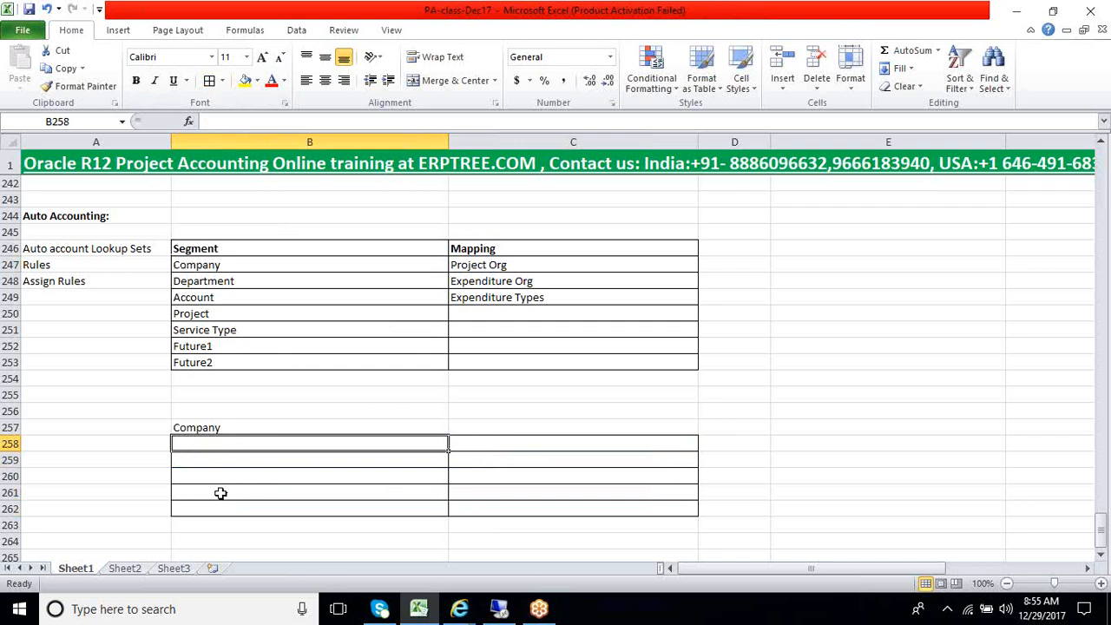
# Delete the surplus bordered cells B261:C262 from the grid under Company
pyautogui.moveTo(220, 494); pyautogui.dragTo(552, 503)
pyautogui.rightClick(338, 502)
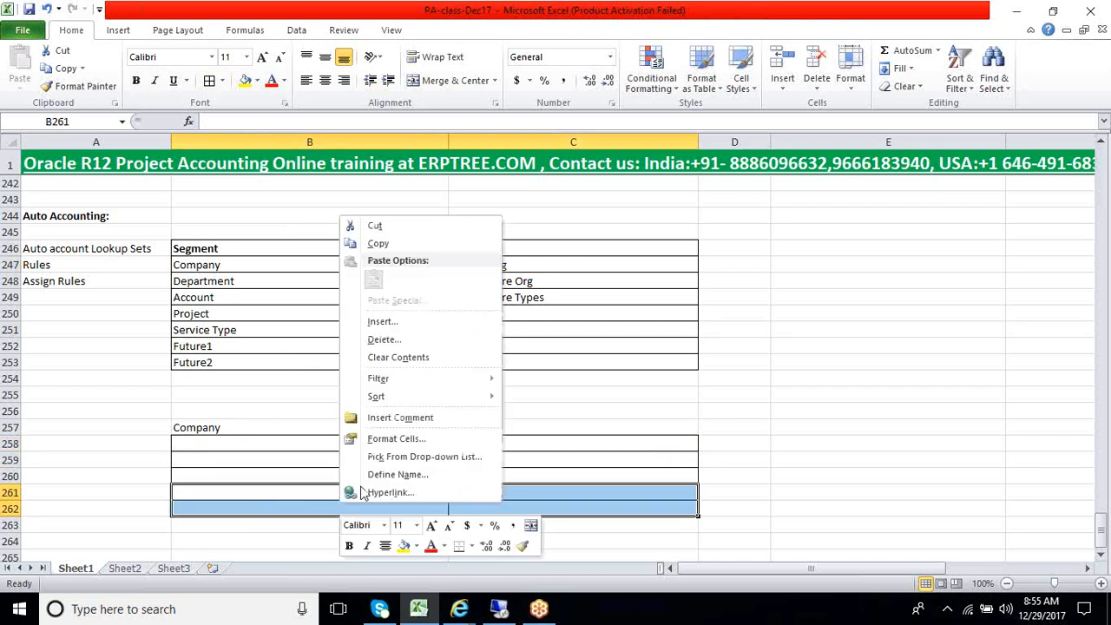
pyautogui.click(384, 341)
pyautogui.click(364, 383)
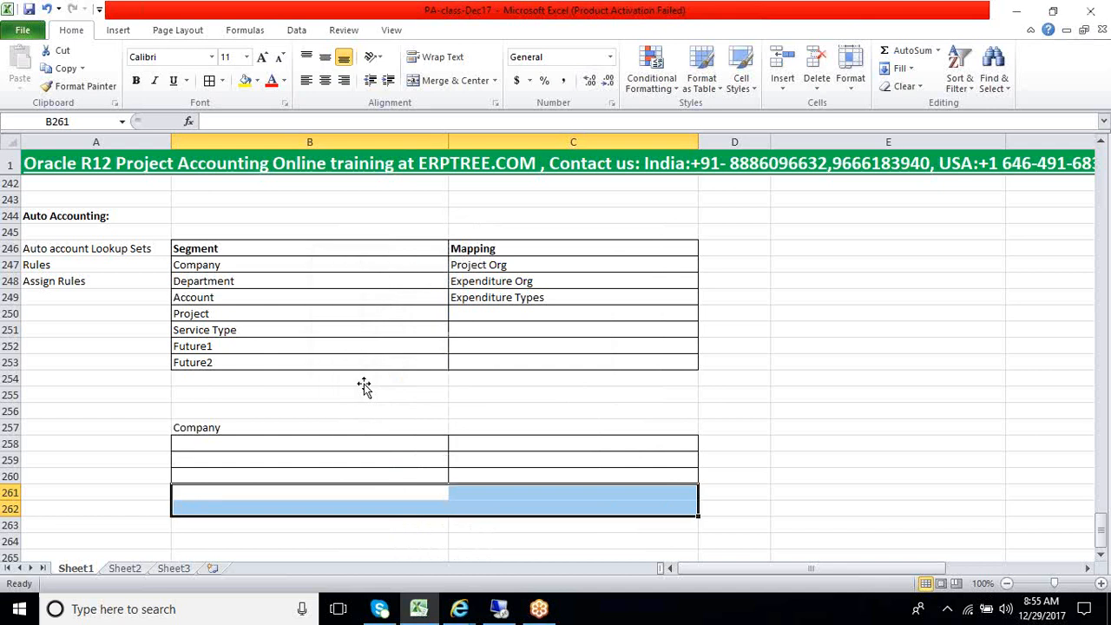
pyautogui.click(290, 477)
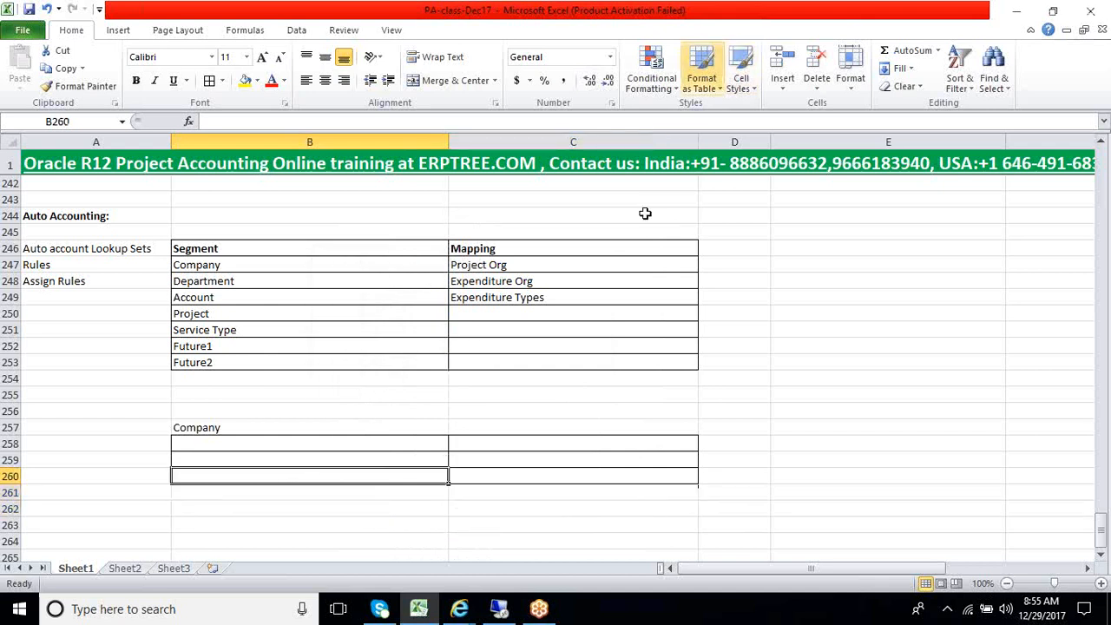
# Highlight the Company segment in B247 and its Project Org mapping in C247 for review
pyautogui.scroll(1, 473, 447)
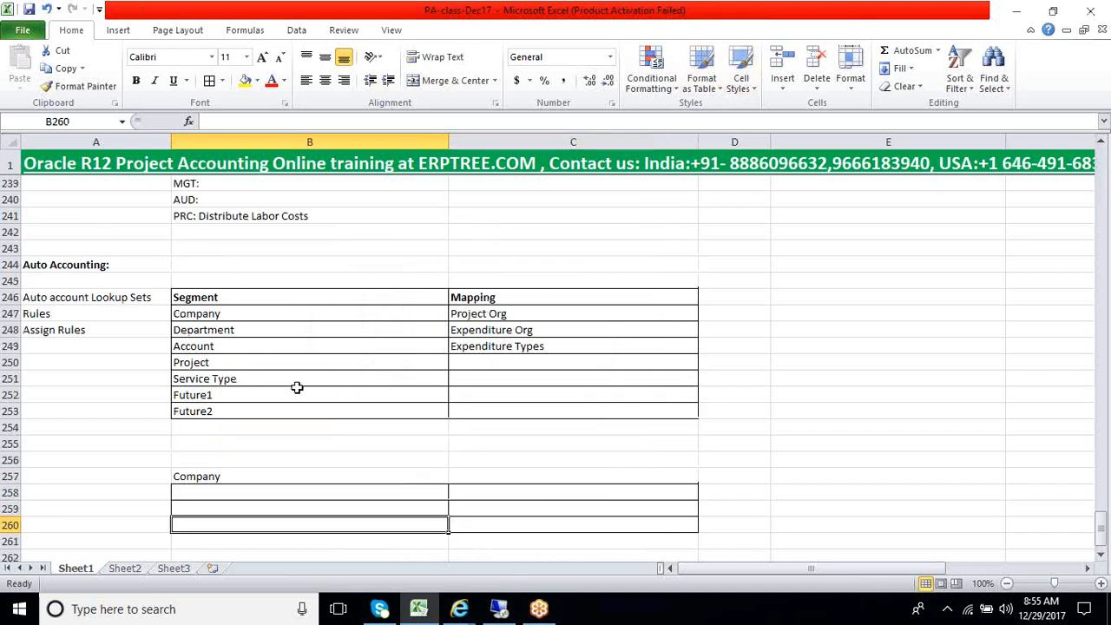
pyautogui.click(221, 317)
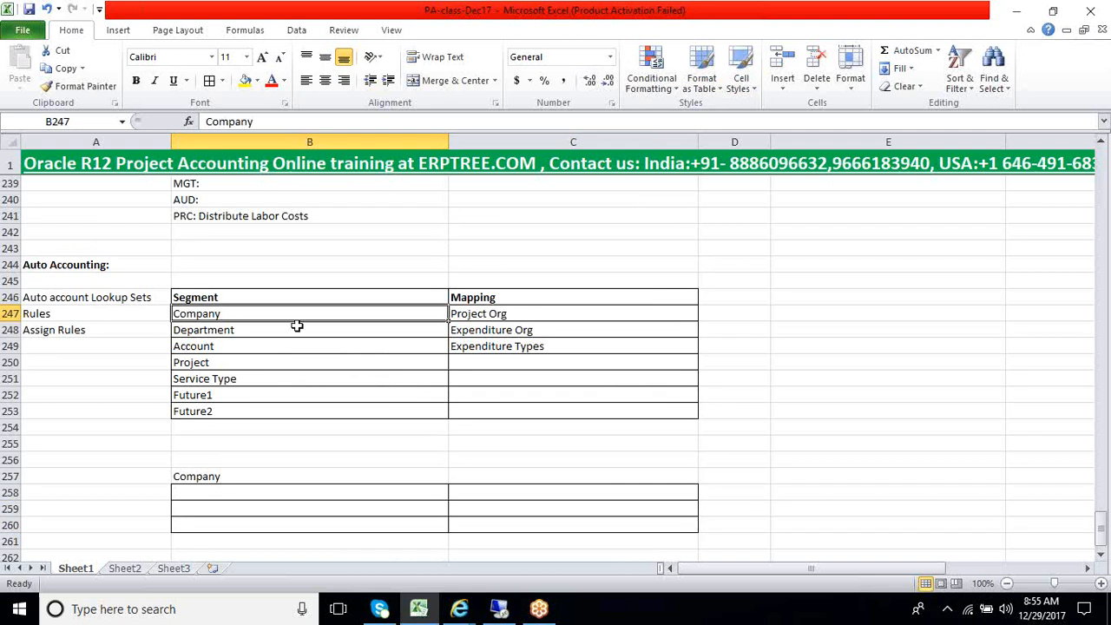
pyautogui.click(480, 314)
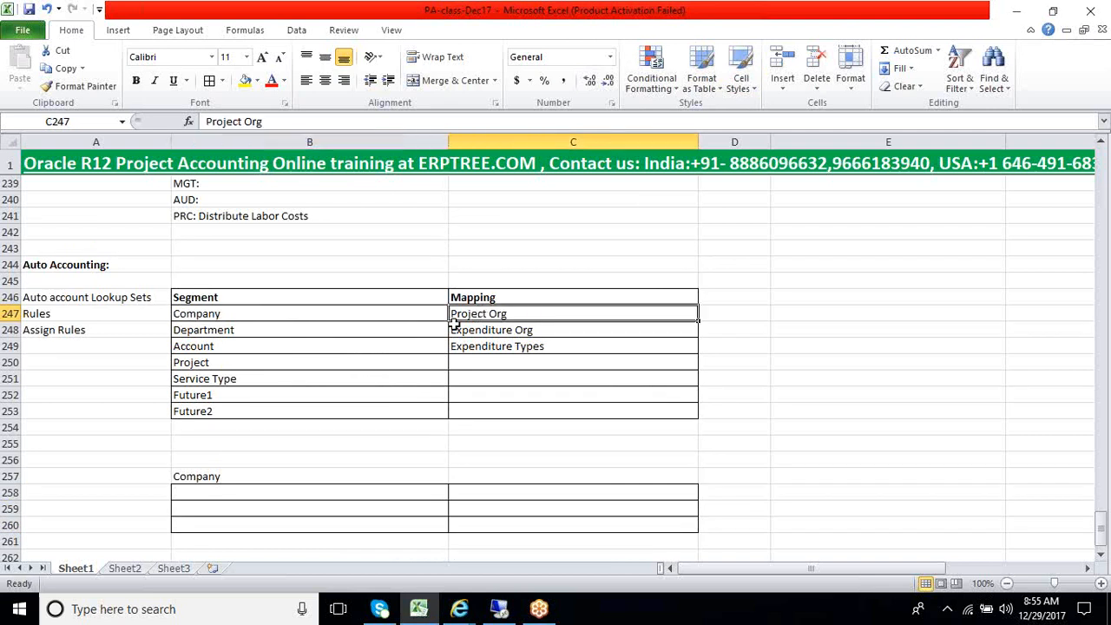
# Copy EBS Finance Org from B39 in the Org list into B258 under the Company heading
pyautogui.scroll(20, 447, 324)
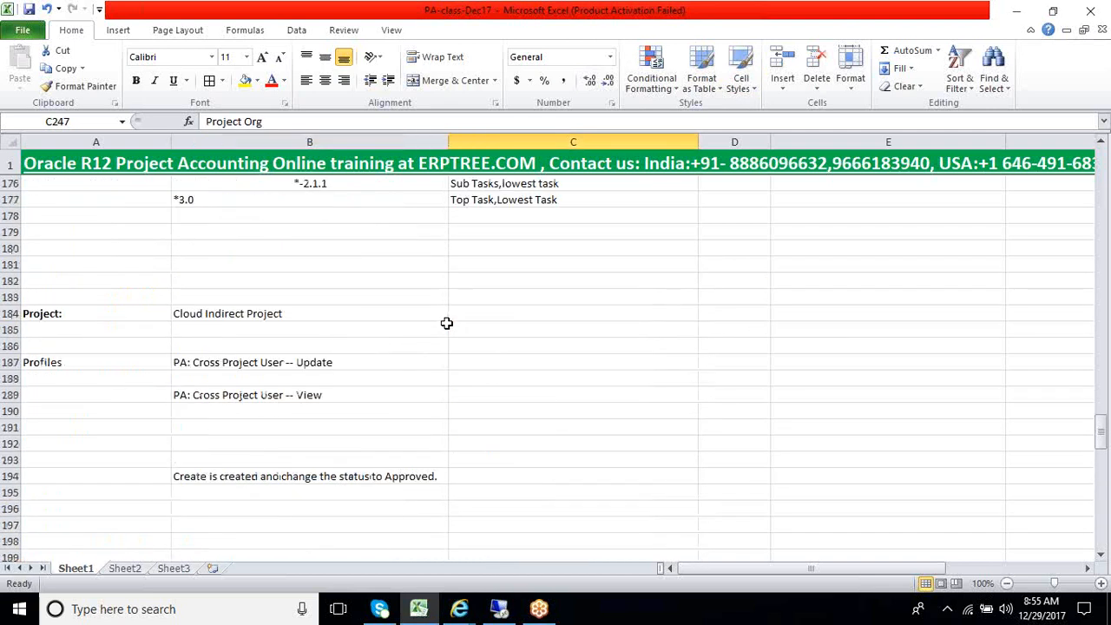
pyautogui.scroll(17, 449, 310)
pyautogui.scroll(-6, 451, 310)
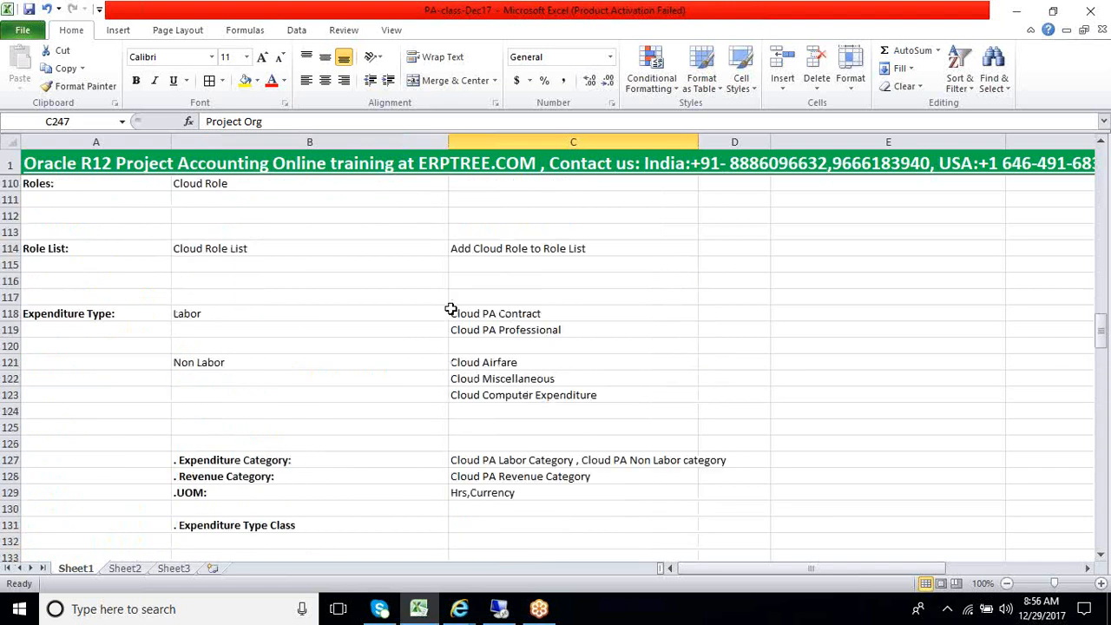
pyautogui.scroll(20, 450, 309)
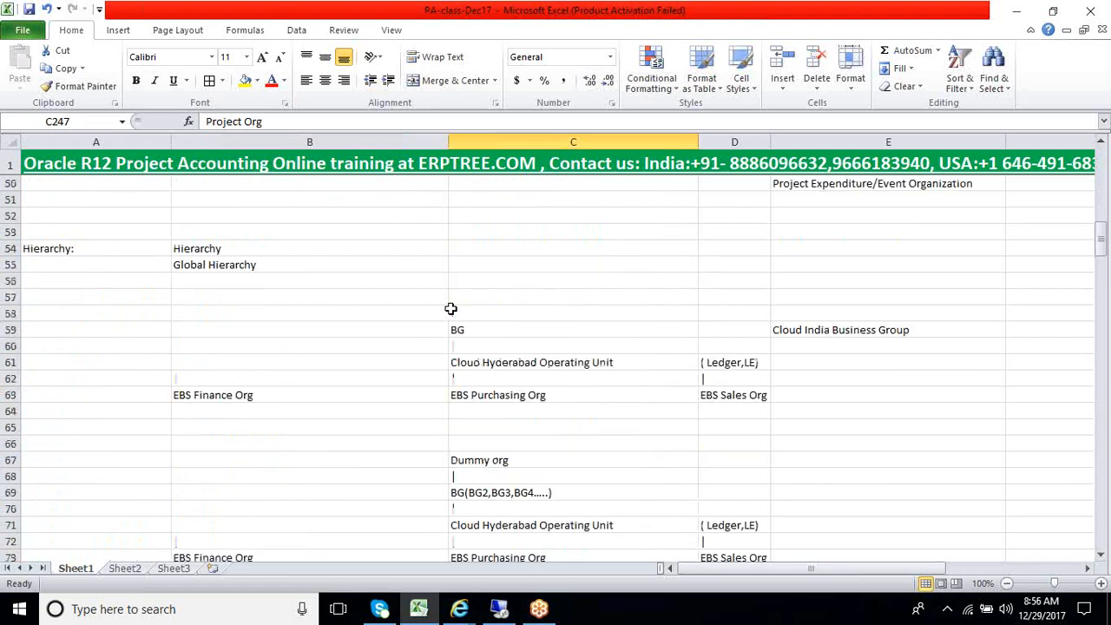
pyautogui.scroll(4, 451, 309)
pyautogui.click(257, 396)
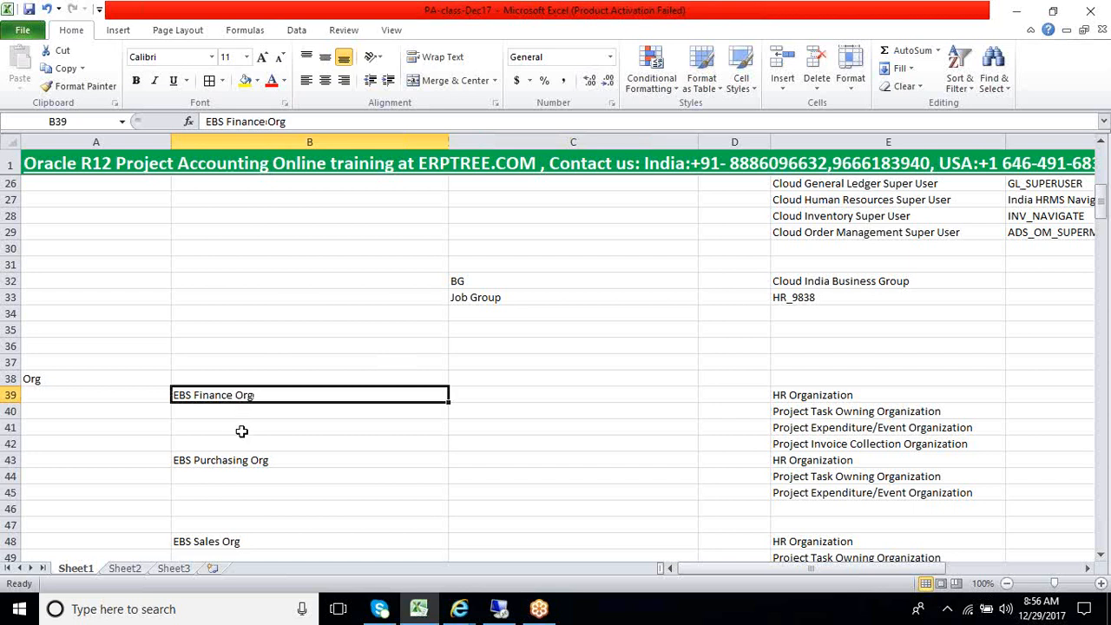
pyautogui.scroll(-2, 241, 431)
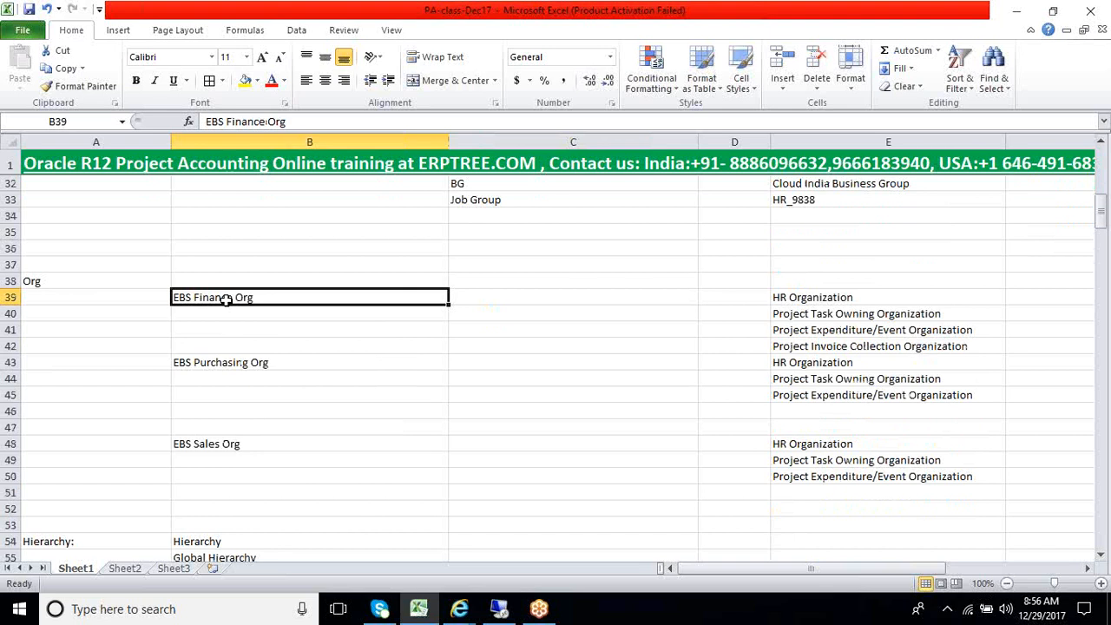
pyautogui.hotkey('ctrl', 'c')
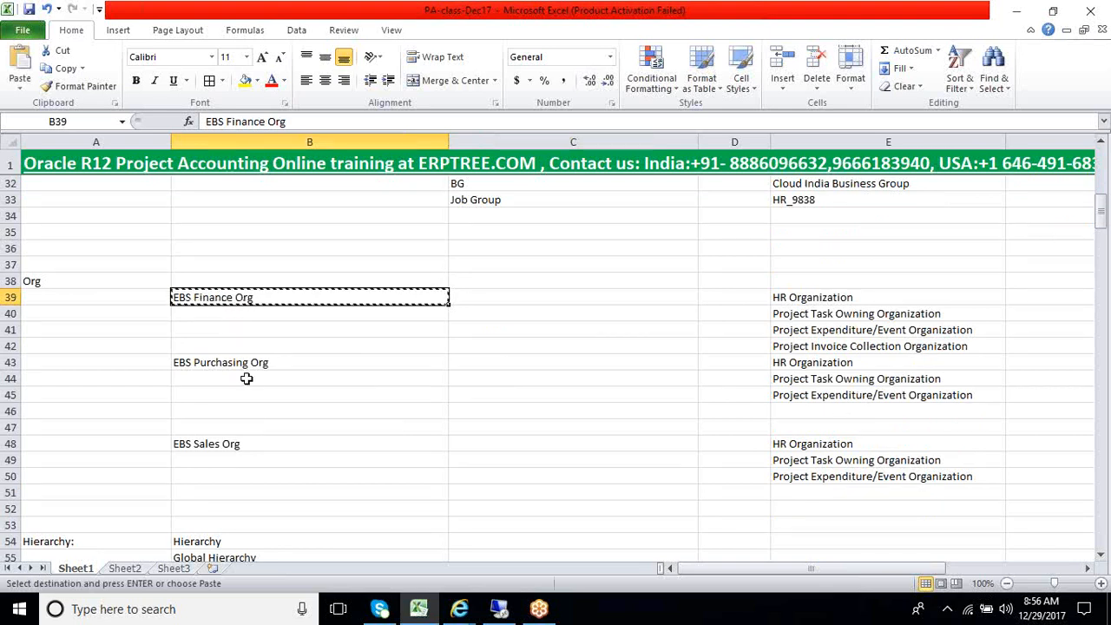
pyautogui.scroll(-20, 246, 380)
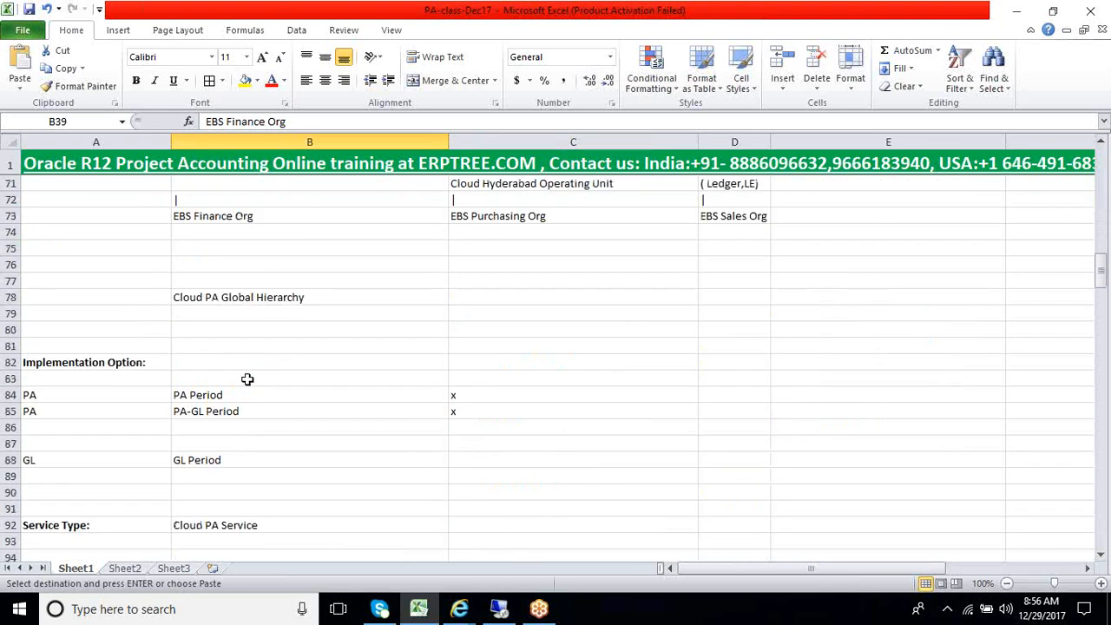
pyautogui.scroll(-20, 248, 377)
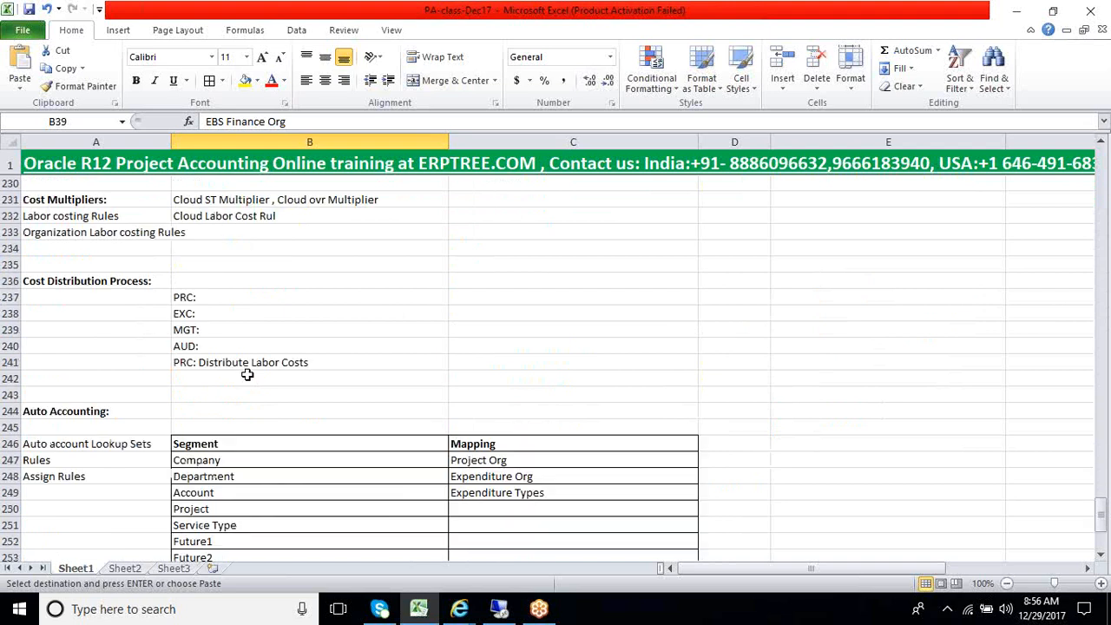
pyautogui.click(236, 244)
pyautogui.hotkey('ctrl', 'v')
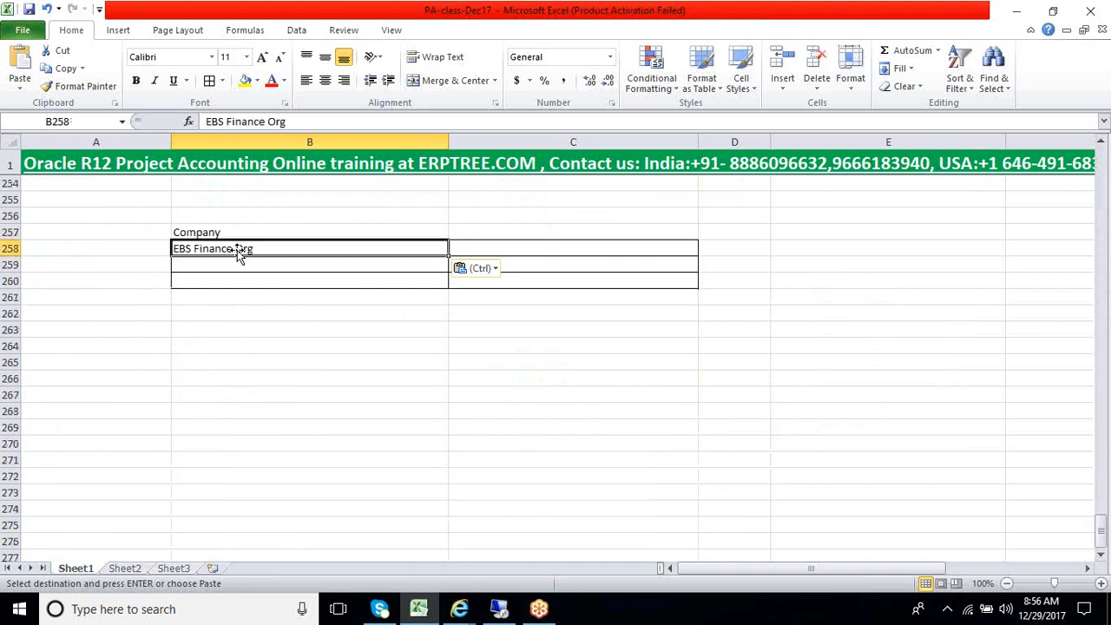
# Copy B43:B48, containing EBS Purchasing Org and EBS Sales Org, from the Org list to B259 below EBS Finance Org
pyautogui.scroll(6, 250, 302)
pyautogui.scroll(20, 250, 302)
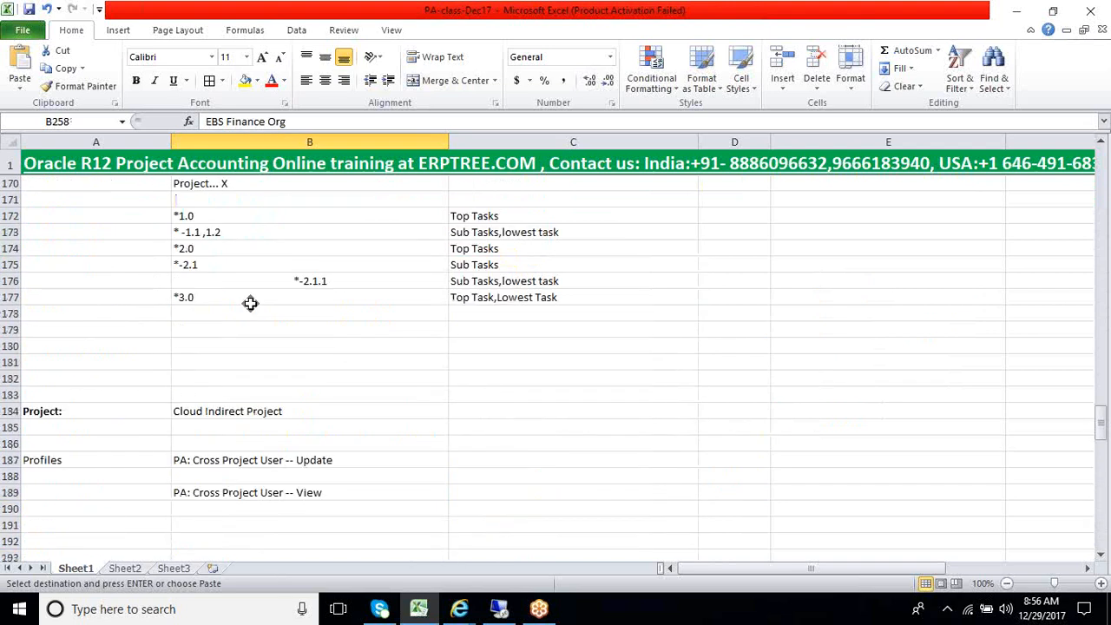
pyautogui.scroll(20, 250, 305)
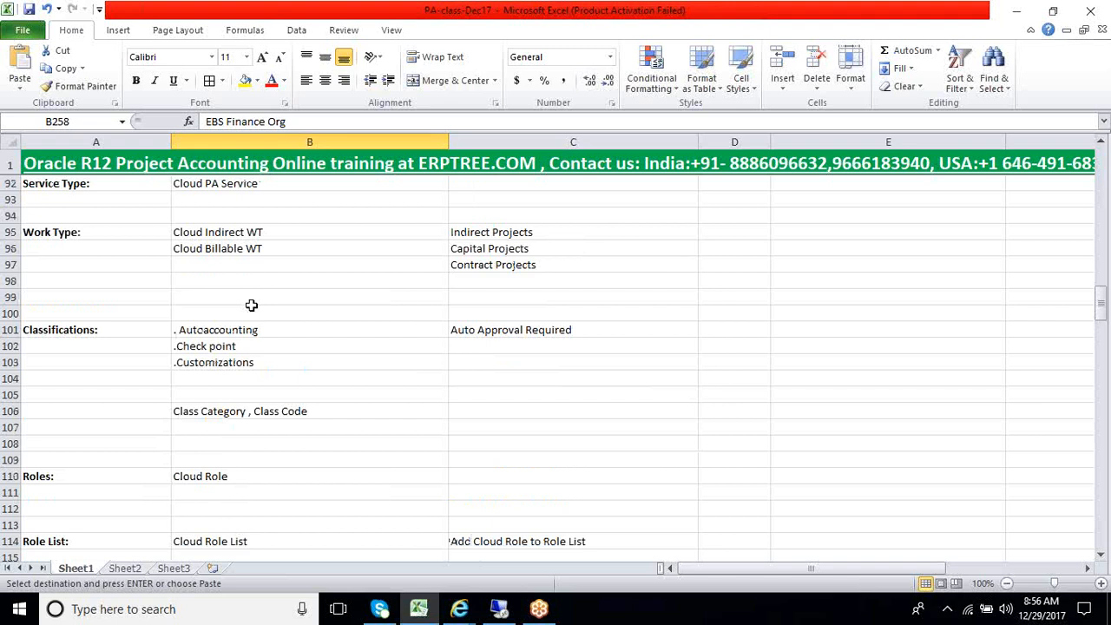
pyautogui.scroll(-5, 232, 364)
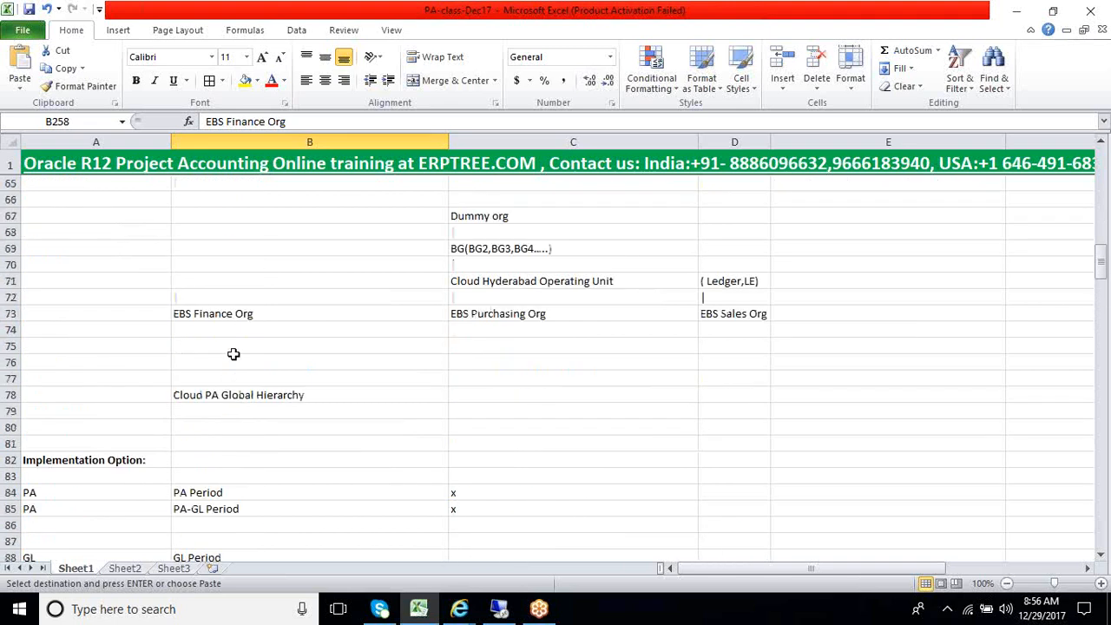
pyautogui.scroll(4, 235, 317)
pyautogui.scroll(6, 237, 320)
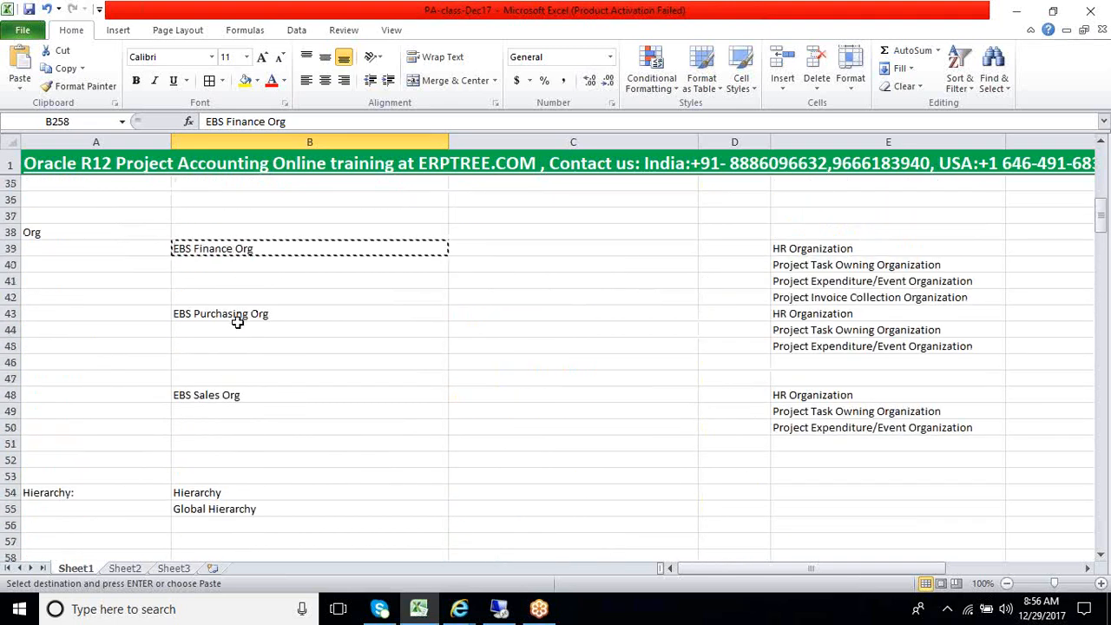
pyautogui.moveTo(235, 317); pyautogui.dragTo(231, 392)
pyautogui.scroll(-20, 236, 392)
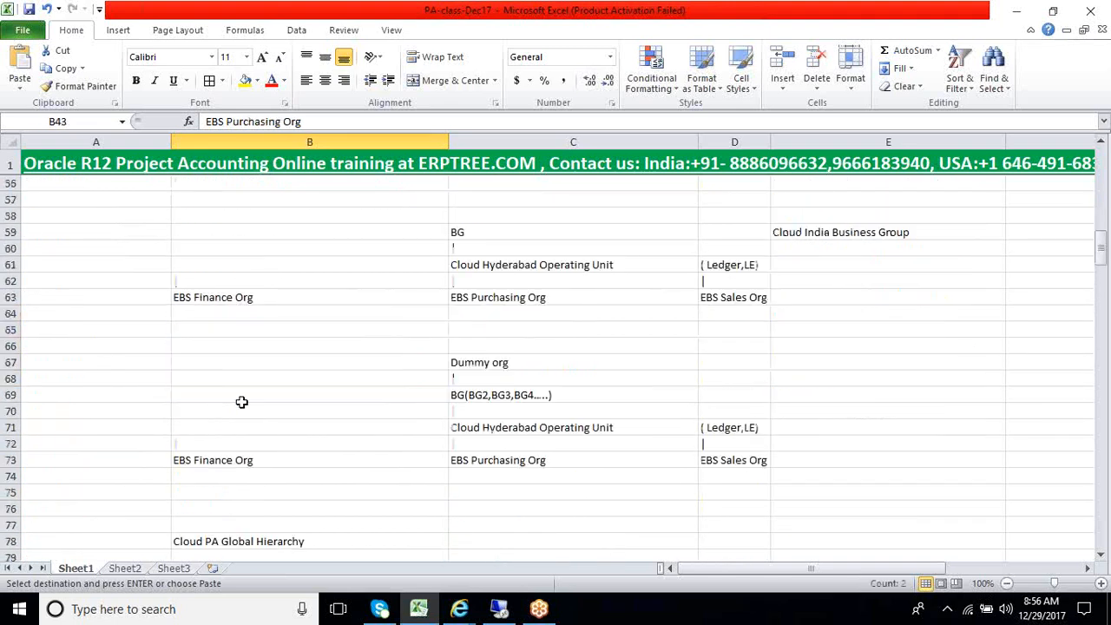
pyautogui.scroll(-20, 243, 392)
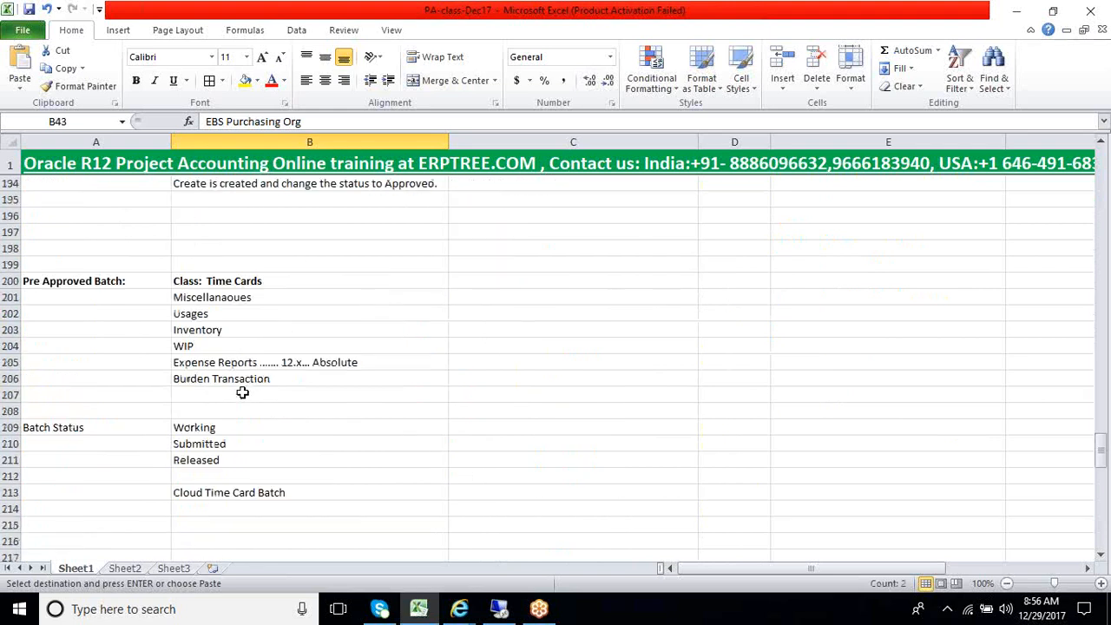
pyautogui.scroll(-1, 244, 393)
pyautogui.scroll(3, 243, 384)
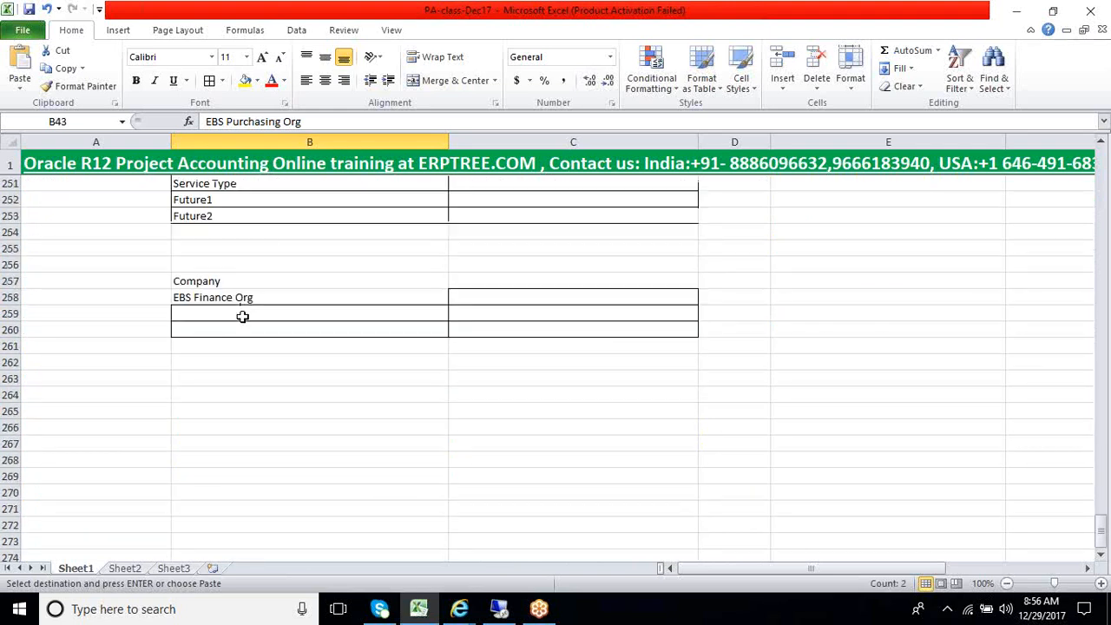
pyautogui.click(236, 314)
pyautogui.hotkey('ctrl', 'v')
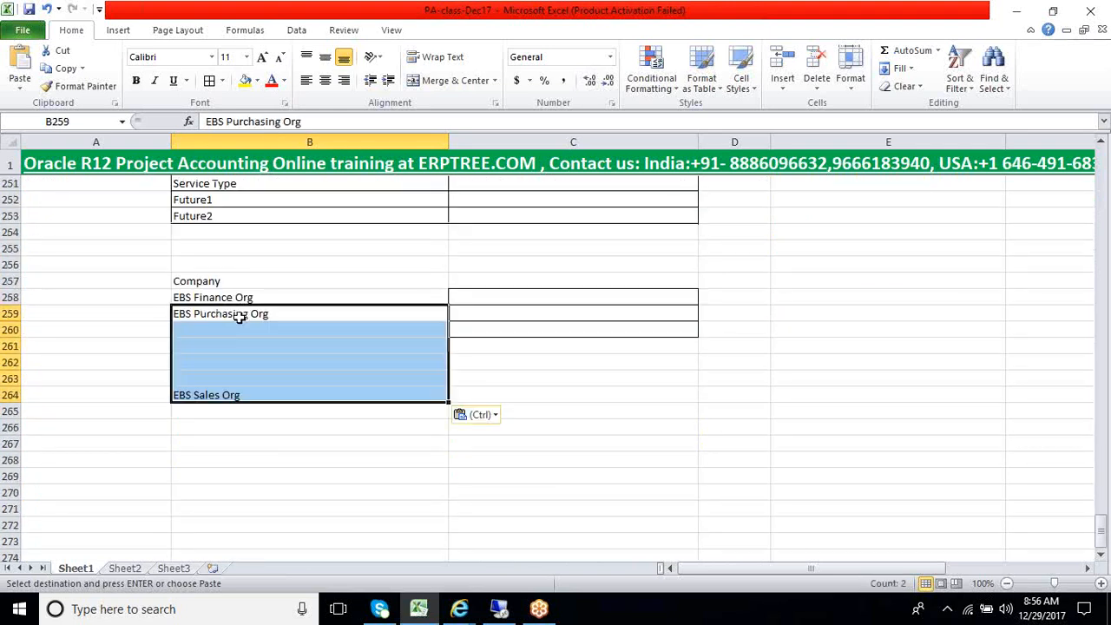
# Try to delete the blank cells B260:B263 between EBS Purchasing Org and EBS Sales Org
pyautogui.click(248, 347)
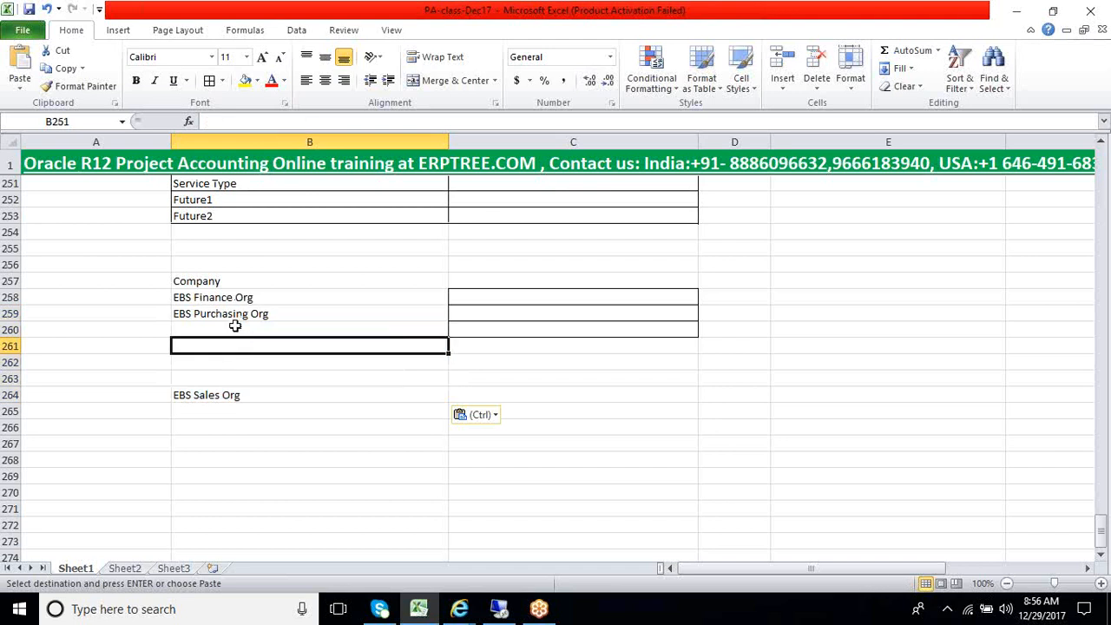
pyautogui.moveTo(238, 323); pyautogui.dragTo(229, 371)
pyautogui.rightClick(229, 371)
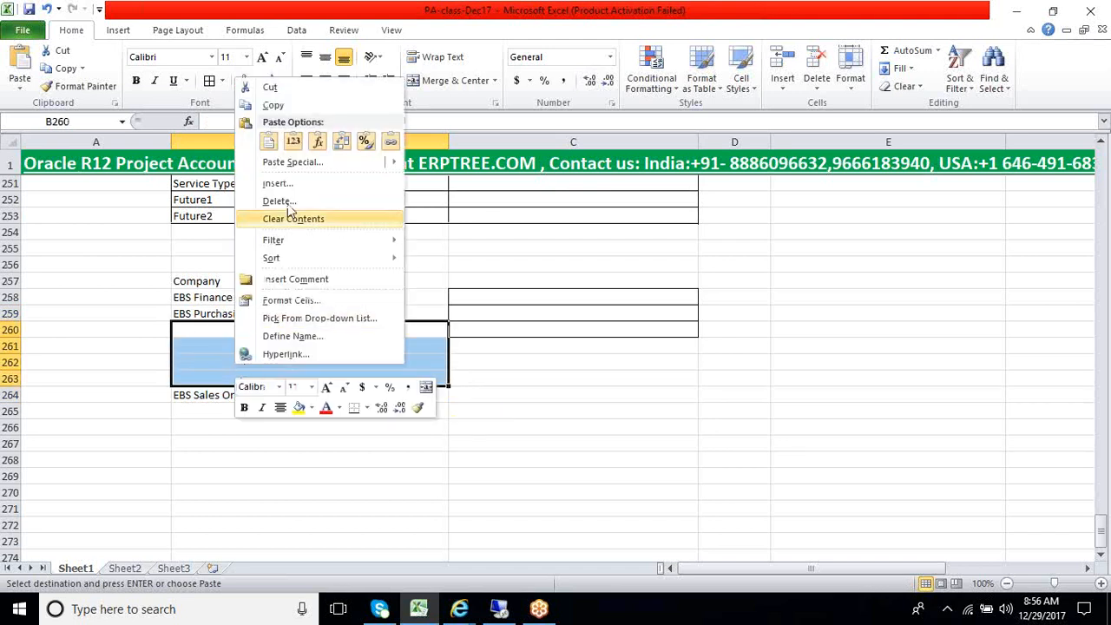
pyautogui.click(276, 200)
pyautogui.click(260, 251)
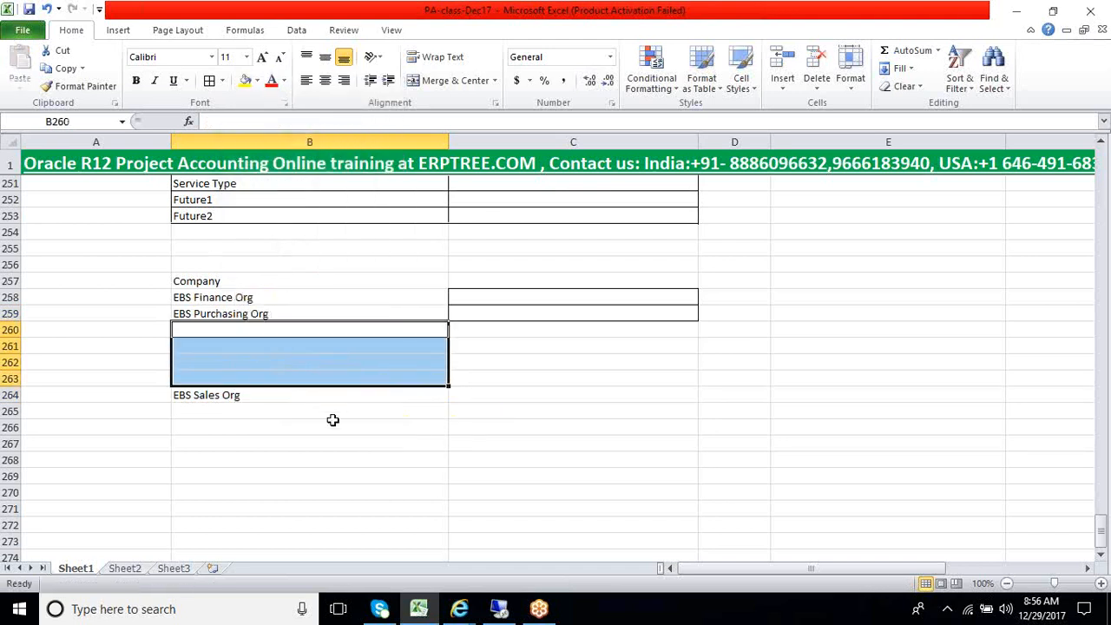
pyautogui.click(333, 421)
pyautogui.click(217, 341)
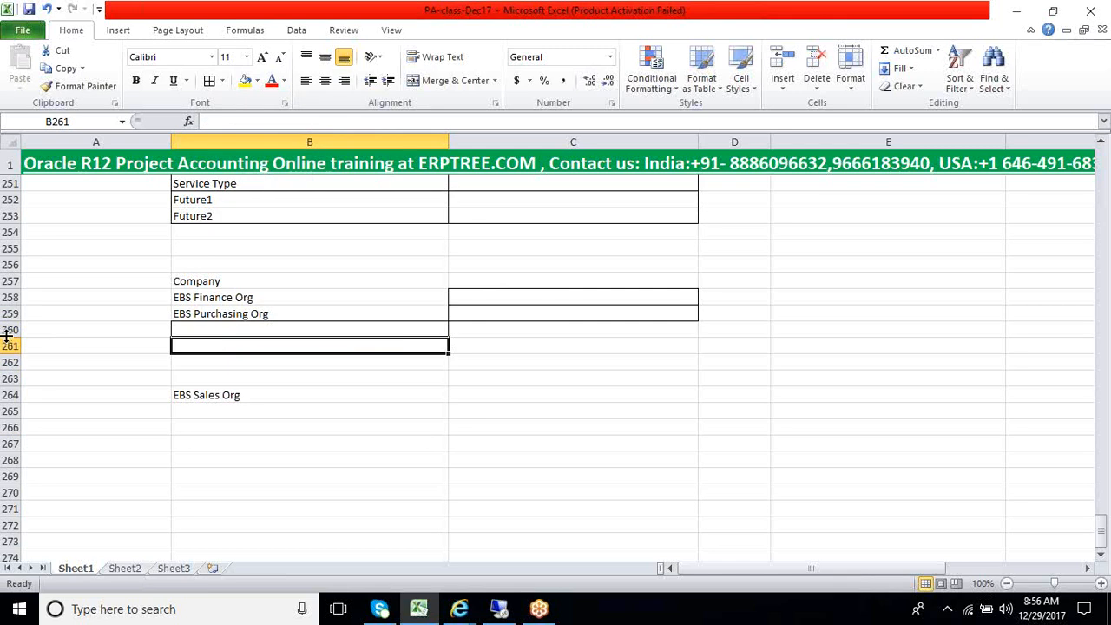
# Delete the entire rows 260 to 263 that separate EBS Purchasing Org from EBS Sales Org
pyautogui.moveTo(3, 329); pyautogui.dragTo(5, 386)
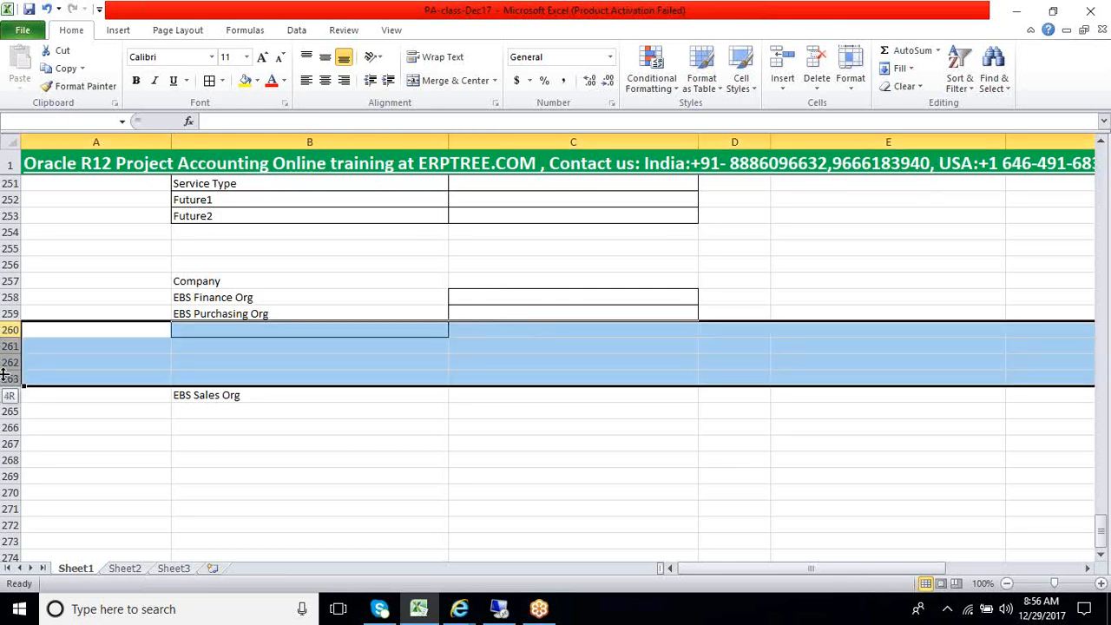
pyautogui.rightClick(9, 342)
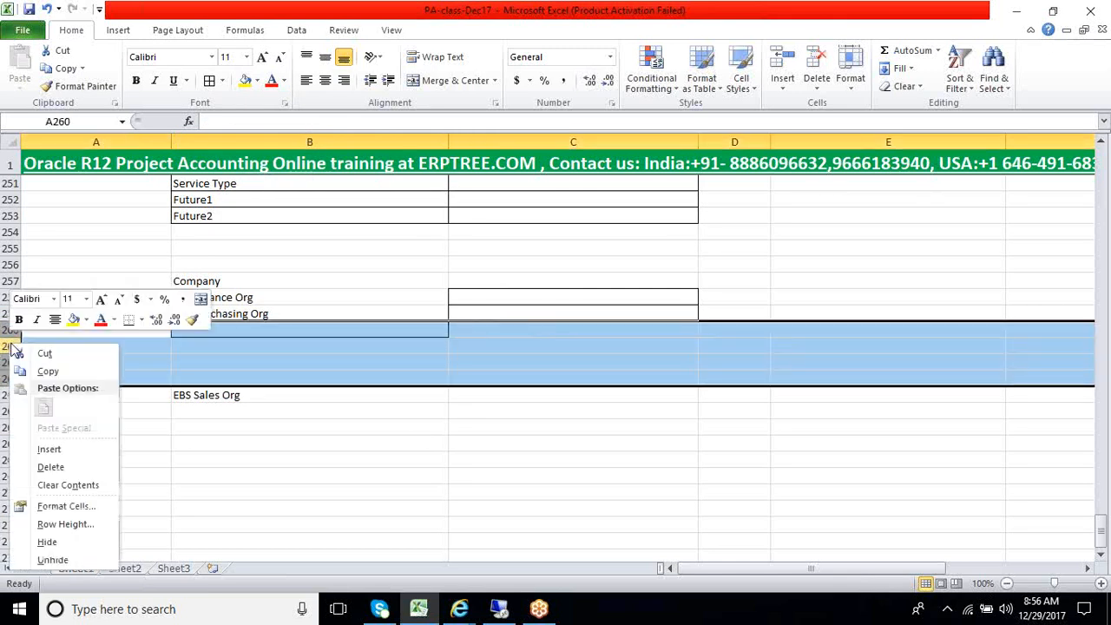
pyautogui.click(49, 467)
pyautogui.click(354, 411)
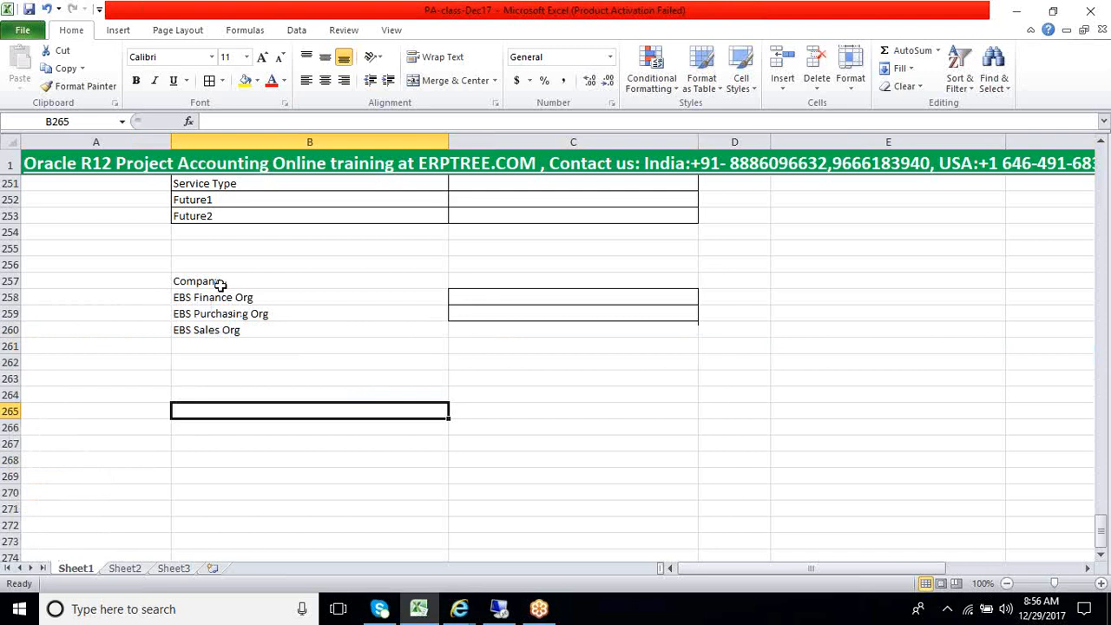
# Apply all borders to the organization table B258:C260 and make the Company heading in B257 bold
pyautogui.moveTo(217, 297); pyautogui.dragTo(498, 327)
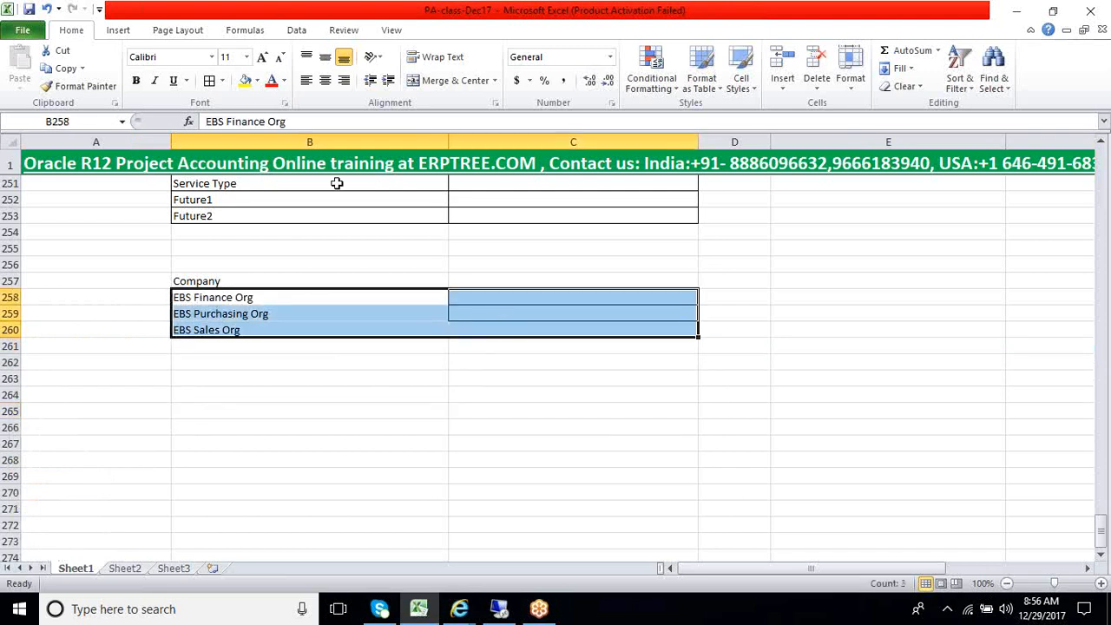
pyautogui.click(209, 80)
pyautogui.click(217, 284)
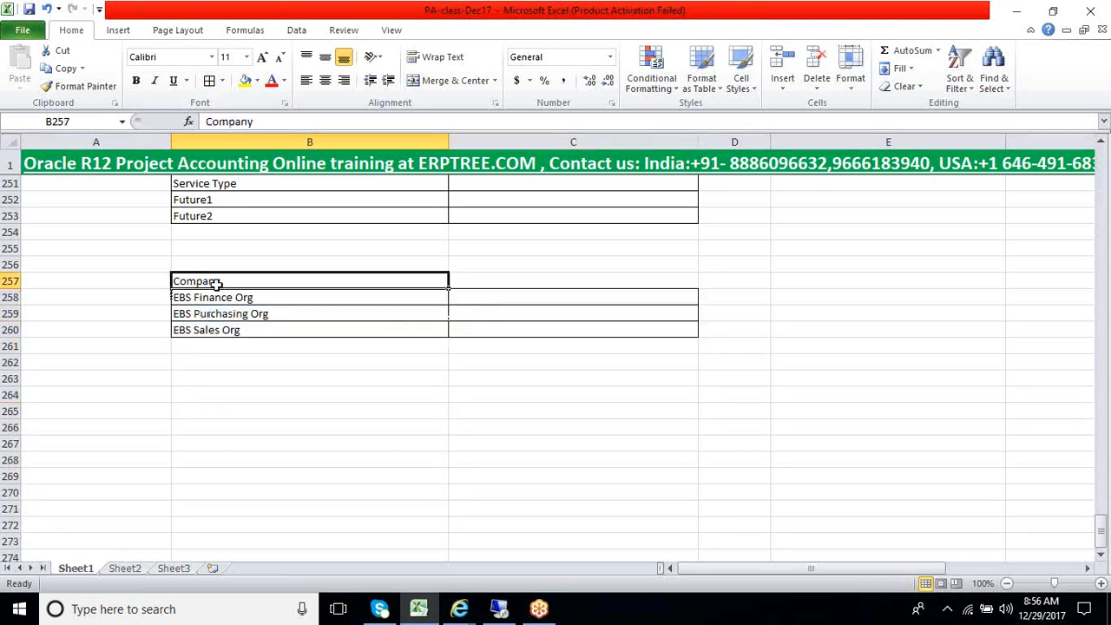
pyautogui.hotkey('ctrl', 'b')
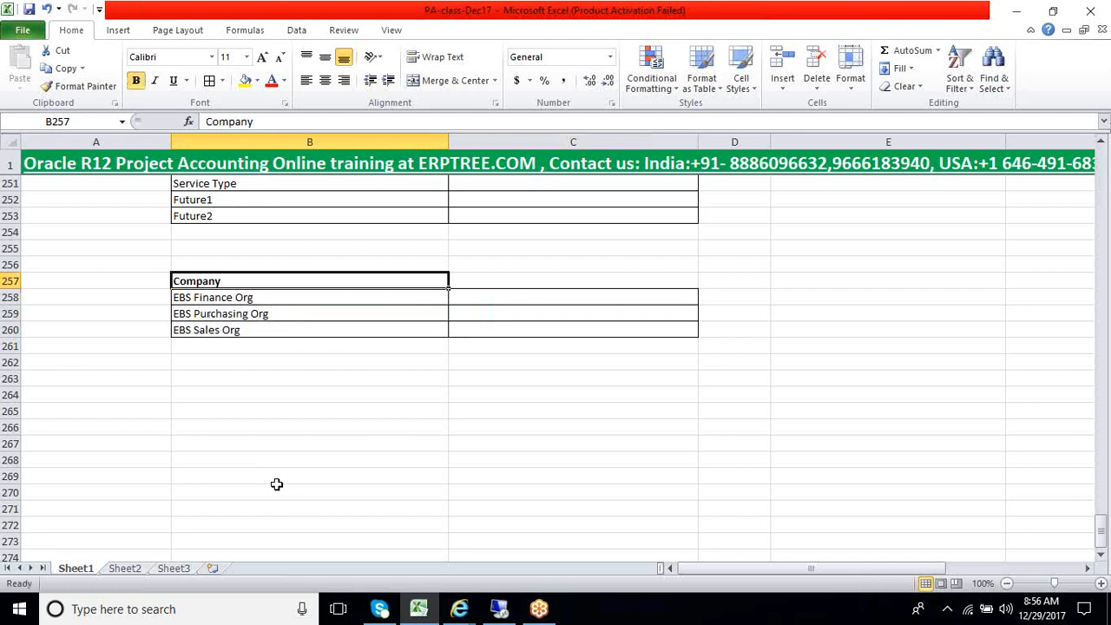
pyautogui.click(278, 380)
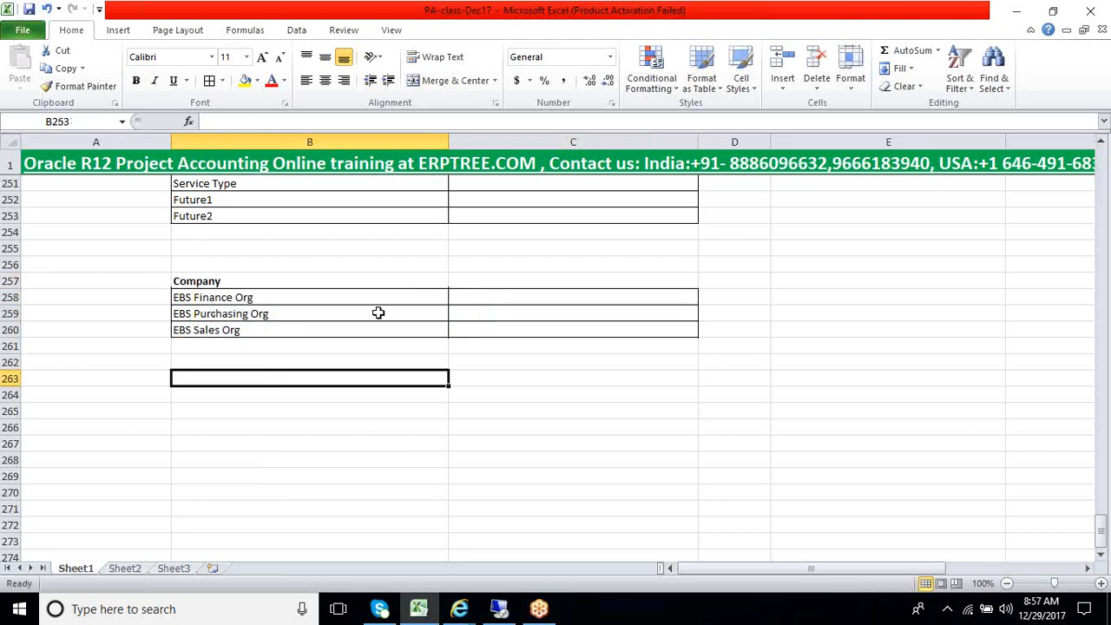
# Review the Company segment and its Project Org mapping against the three organizations listed in B258:B260
pyautogui.scroll(3, 379, 313)
pyautogui.moveTo(236, 265); pyautogui.dragTo(250, 296)
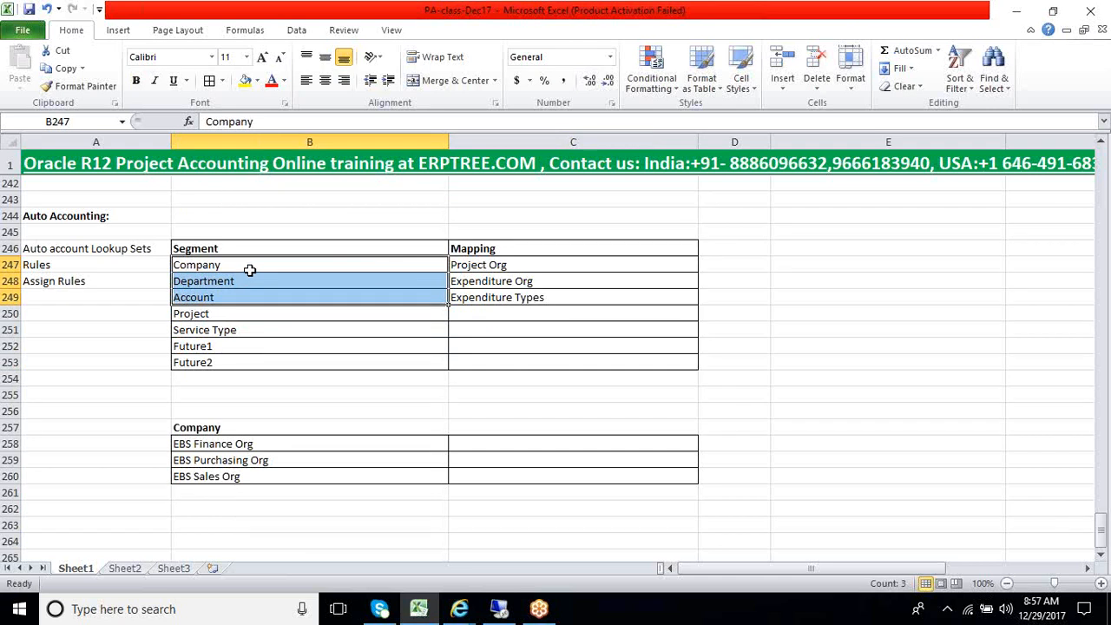
pyautogui.click(249, 270)
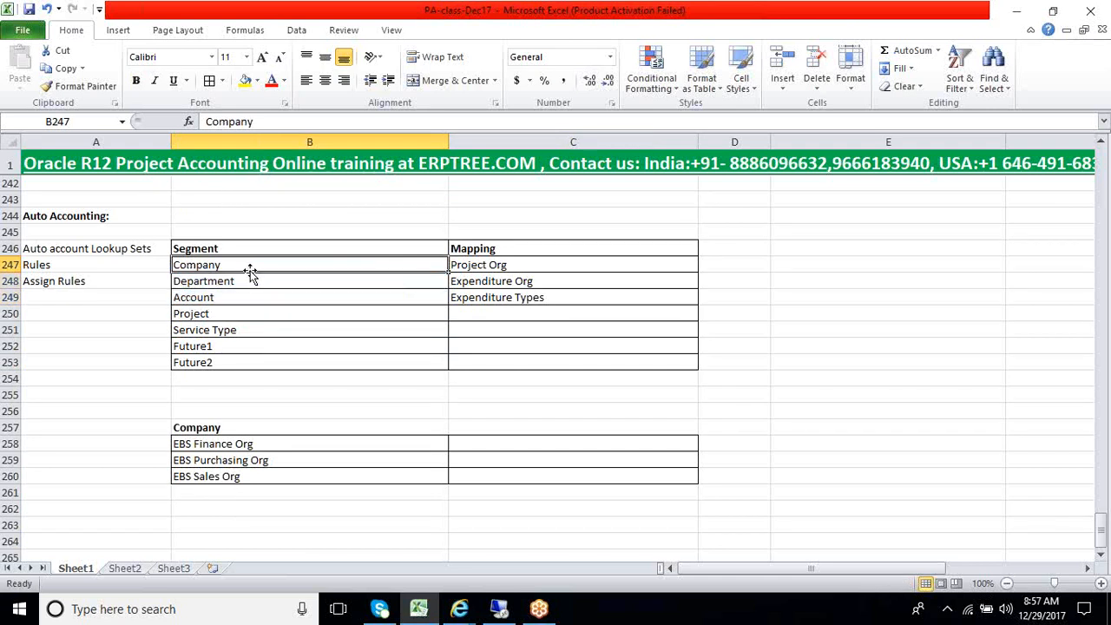
pyautogui.click(506, 269)
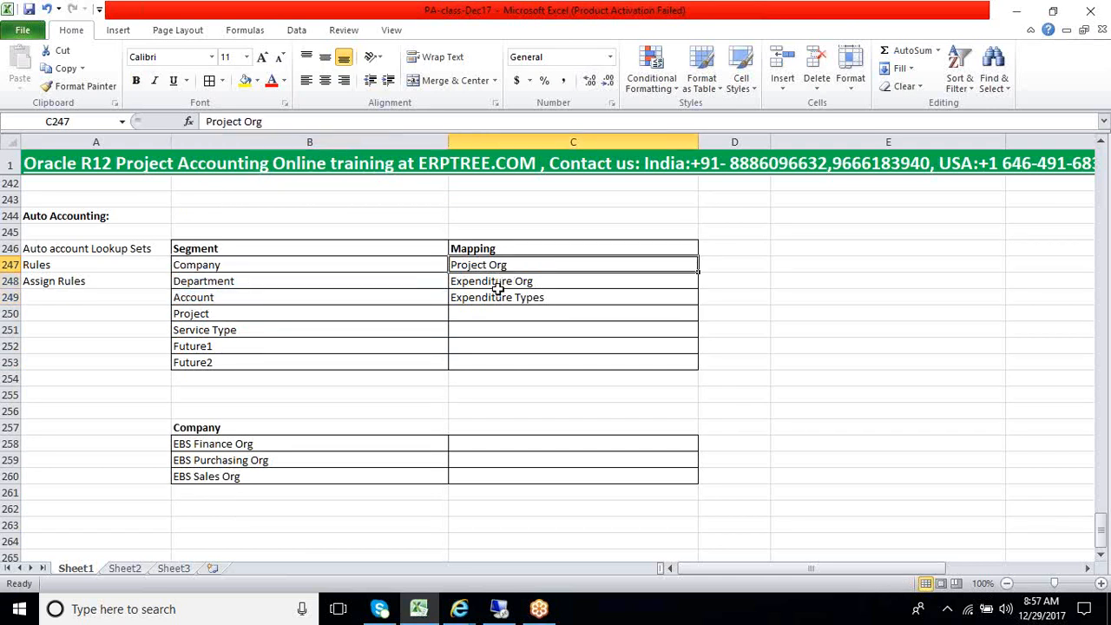
pyautogui.moveTo(232, 447); pyautogui.dragTo(224, 476)
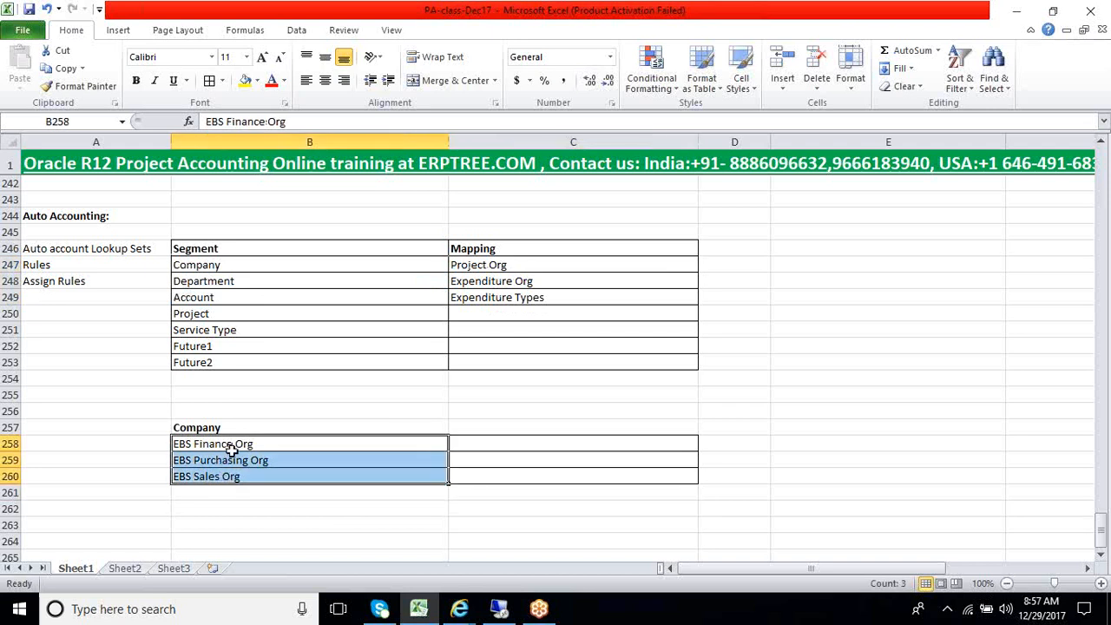
# Switch to Oracle Applications, accept Company 1000 in the accounting flexfield, and copy 1000 into Excel cell C258 for EBS Finance Org
pyautogui.click(503, 611)
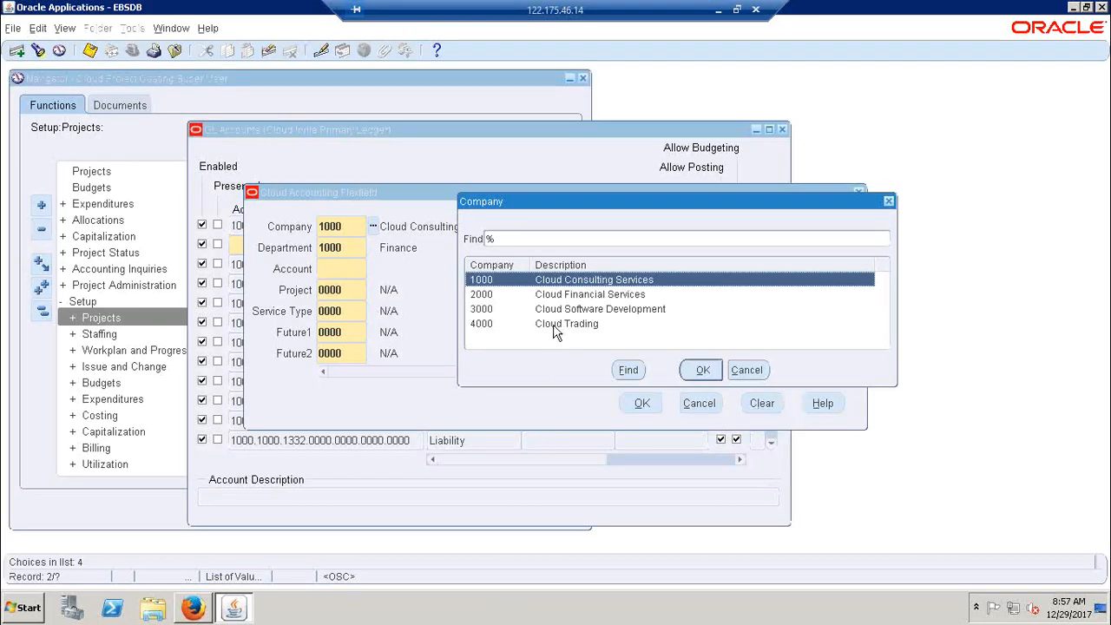
pyautogui.click(698, 371)
pyautogui.hotkey('ctrl', 'c')
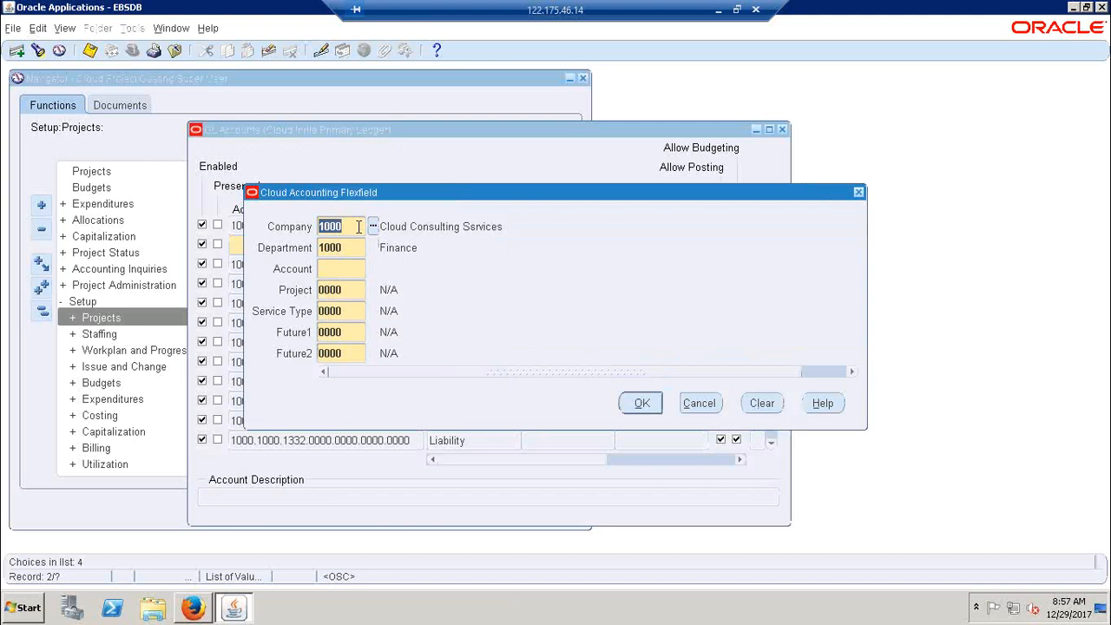
pyautogui.click(718, 11)
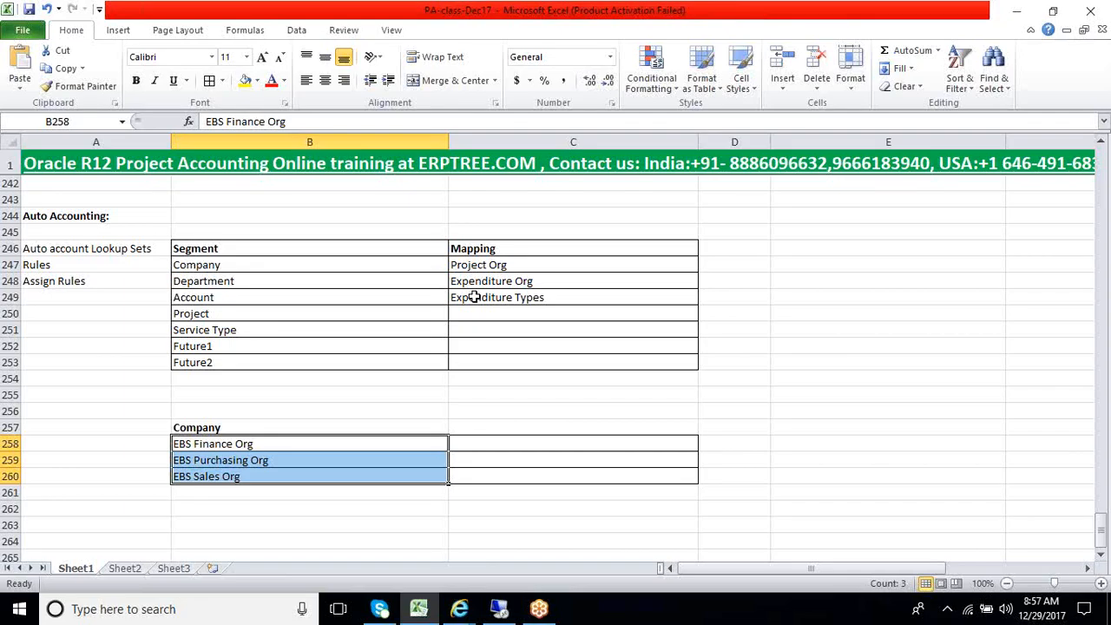
pyautogui.click(469, 443)
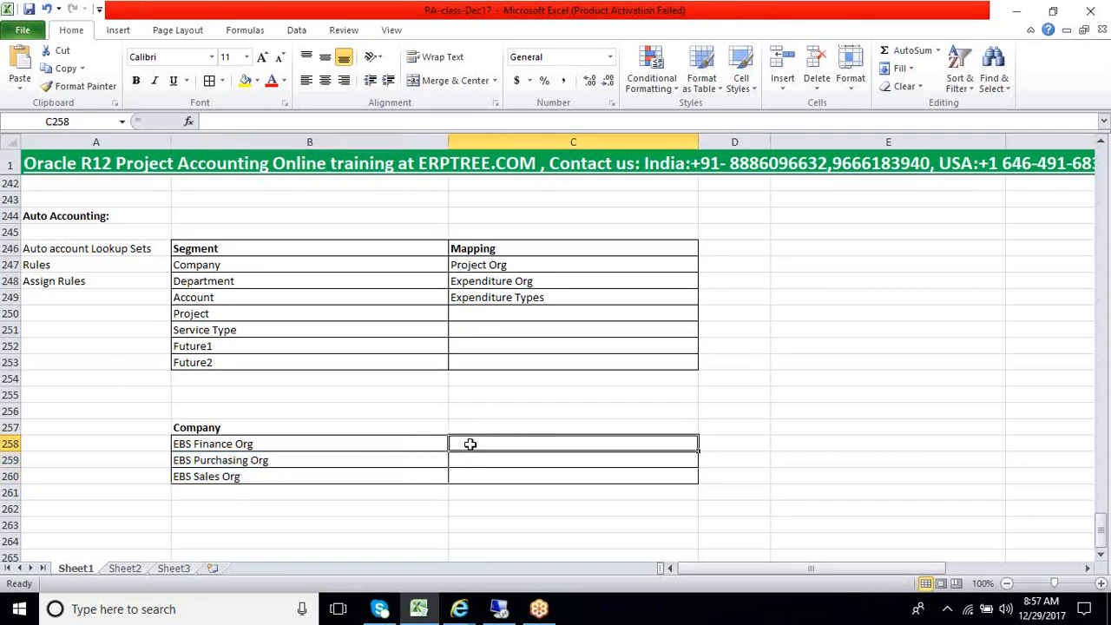
pyautogui.hotkey('ctrl', 'v')
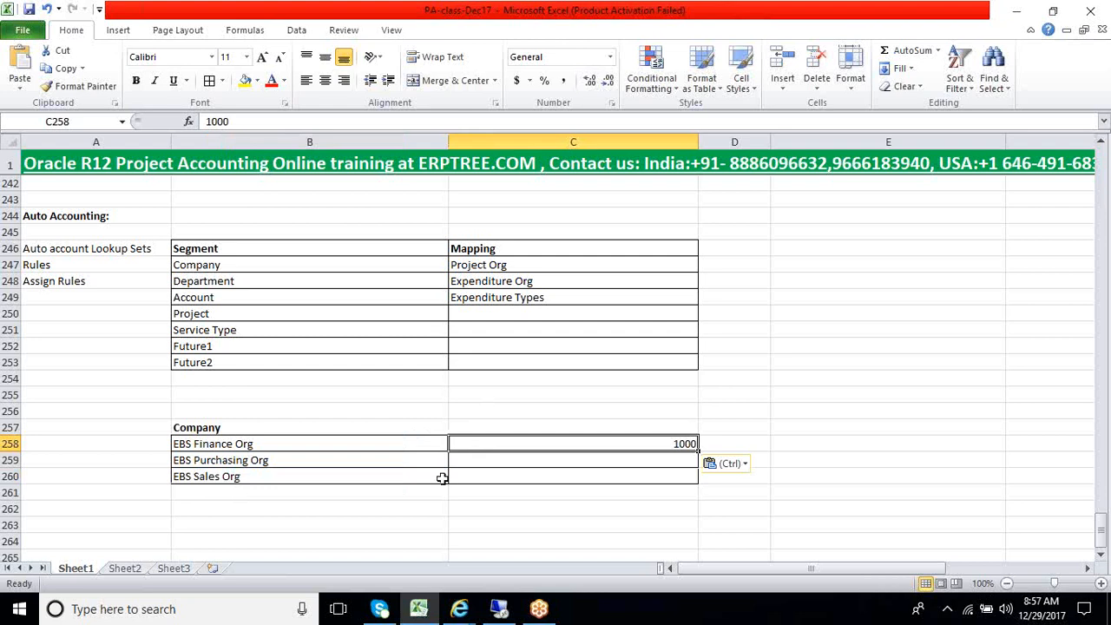
# In Oracle Applications, set Company to 2000 (Cloud Financial Services) and copy 2000 into Excel cell C259 for EBS Purchasing Org
pyautogui.click(499, 609)
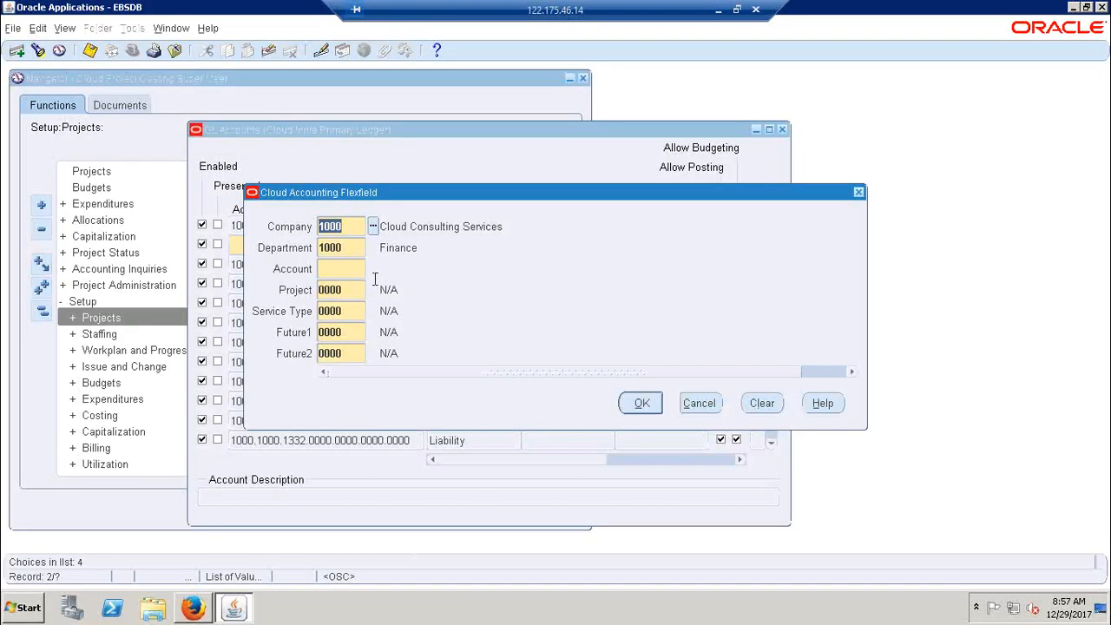
pyautogui.click(372, 227)
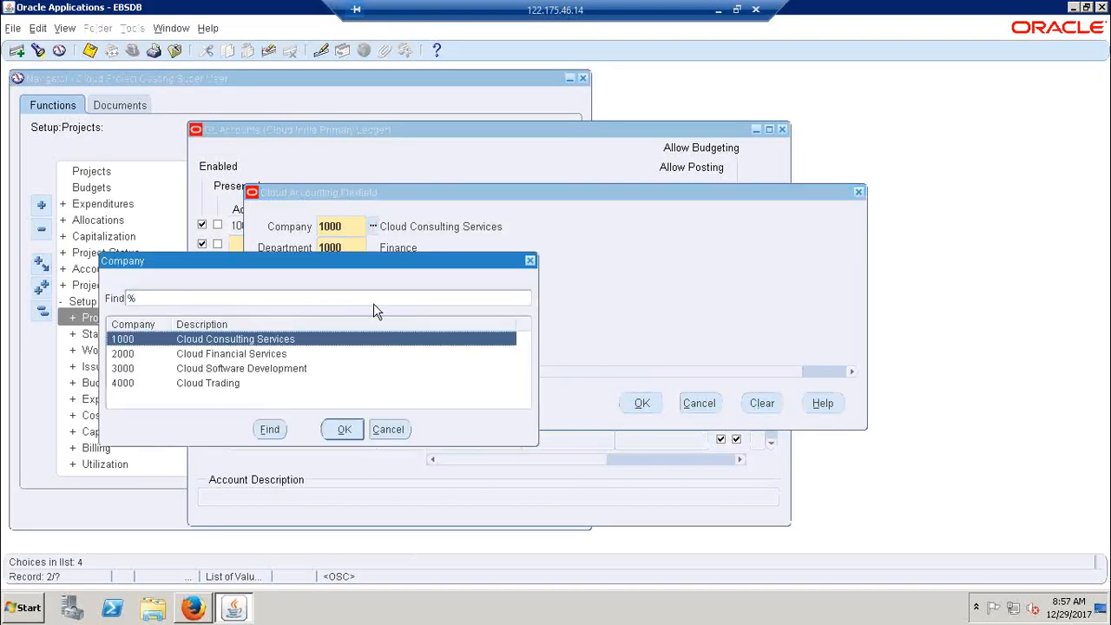
pyautogui.click(249, 356)
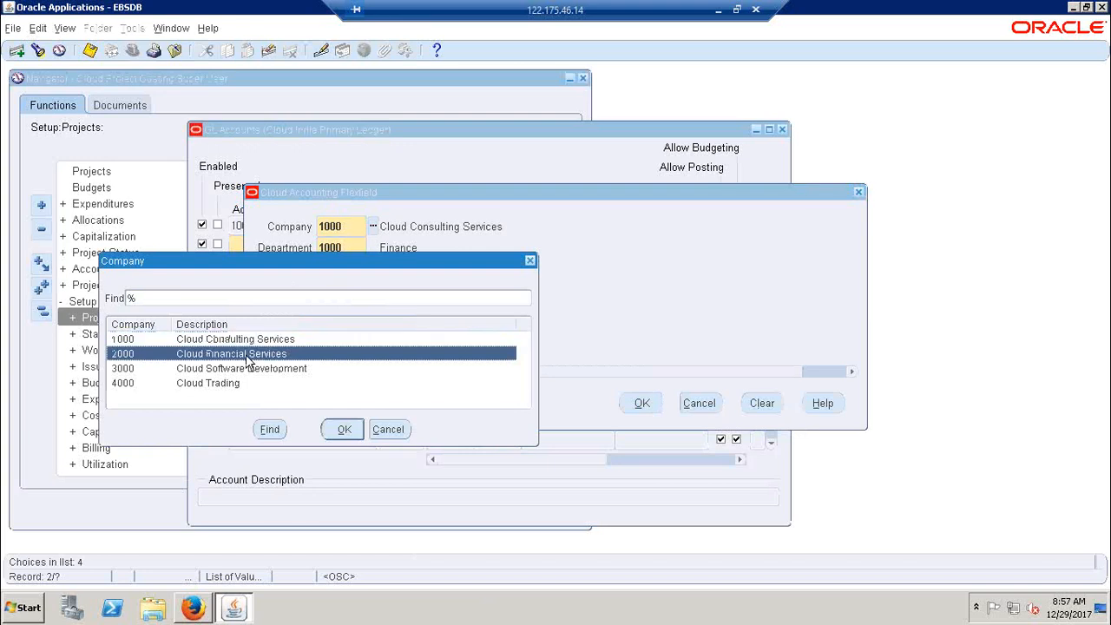
pyautogui.click(345, 429)
pyautogui.click(354, 230)
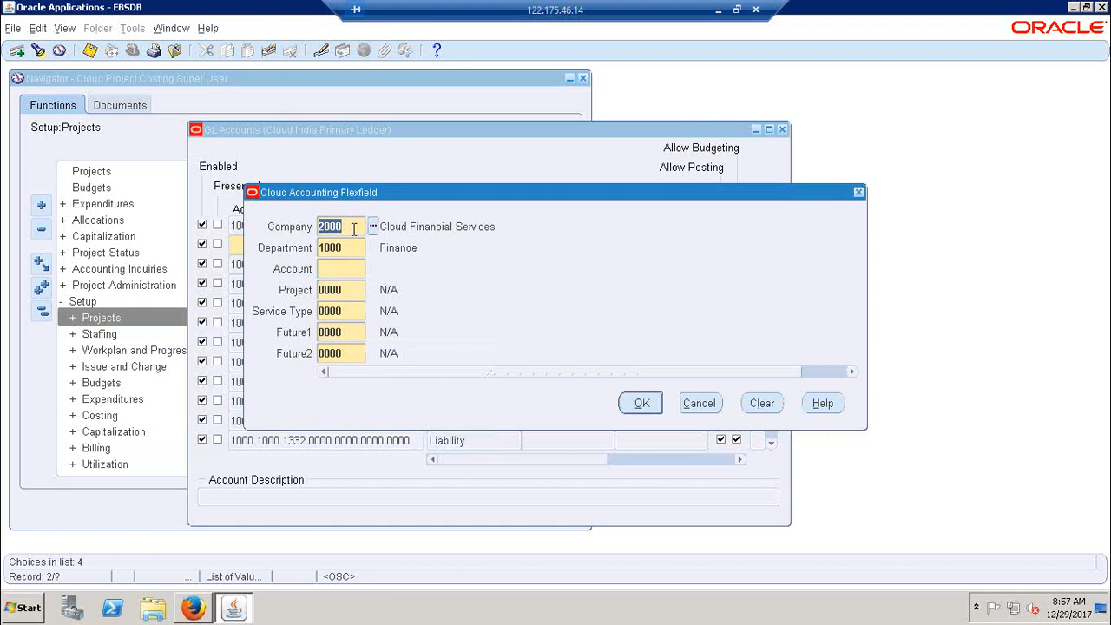
pyautogui.click(718, 9)
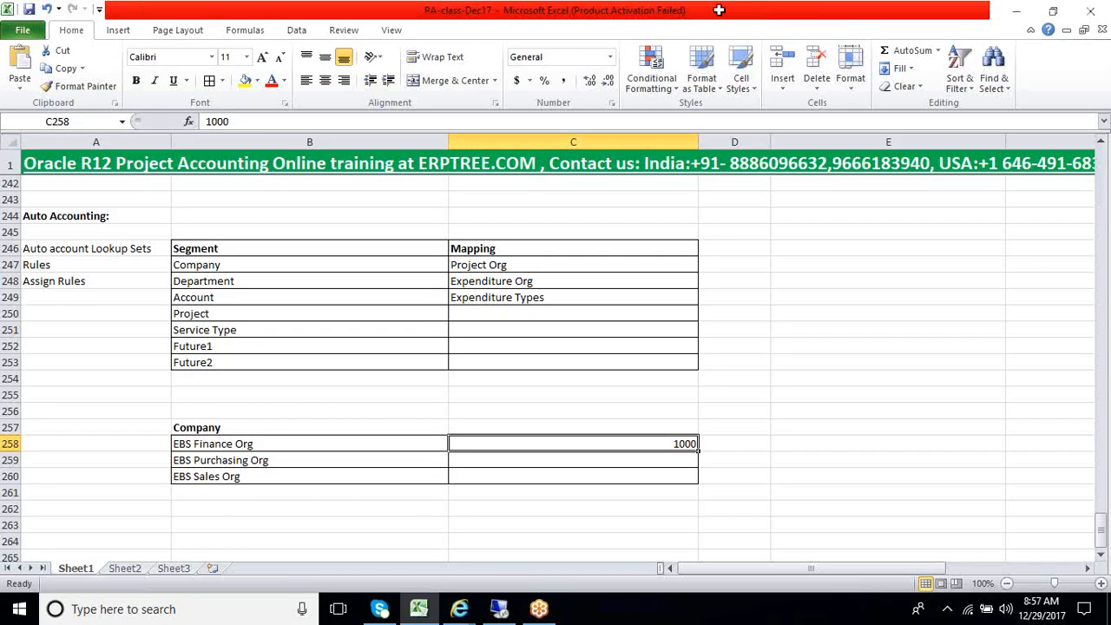
pyautogui.press('Down')
pyautogui.write('2000')
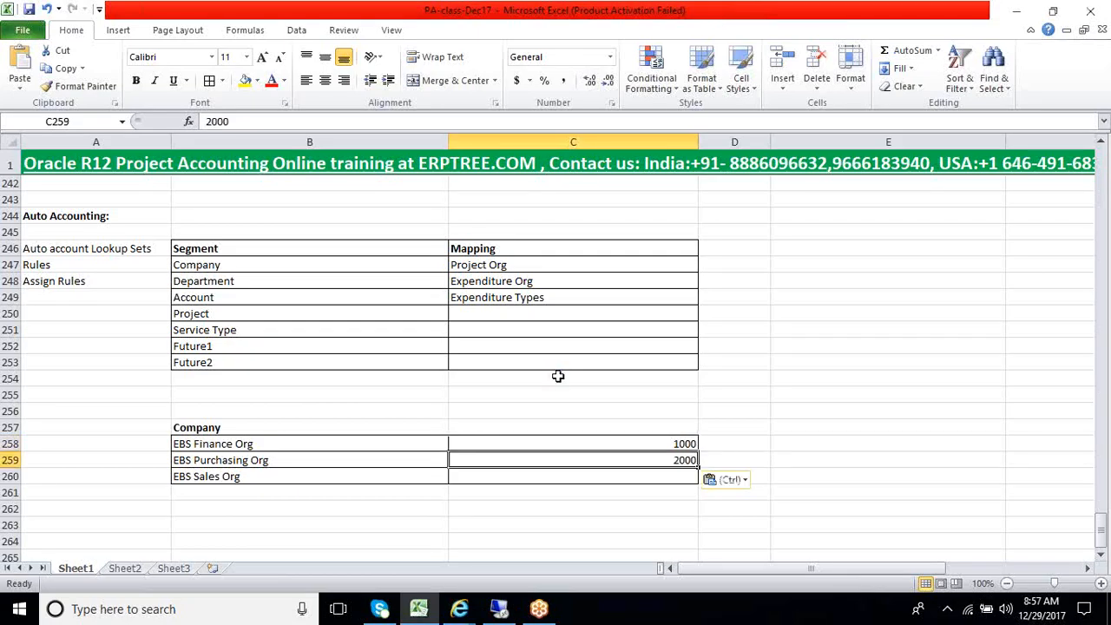
# In Oracle Applications, set Company to 3000 (Cloud Software Development) and copy 3000 into Excel cell C260 for EBS Sales Org
pyautogui.click(499, 609)
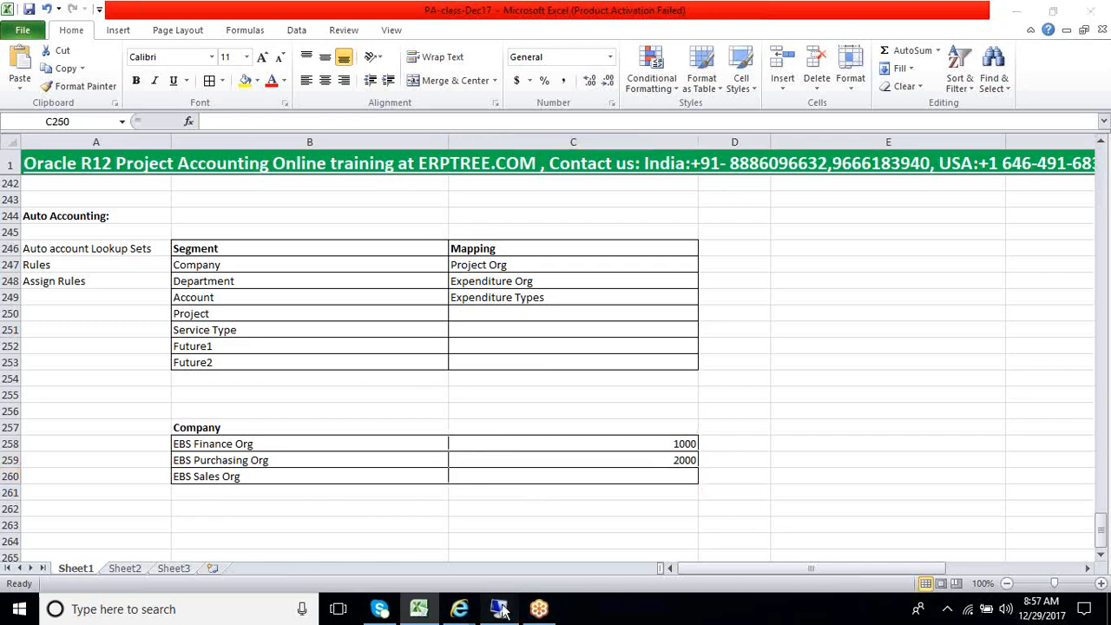
pyautogui.click(373, 226)
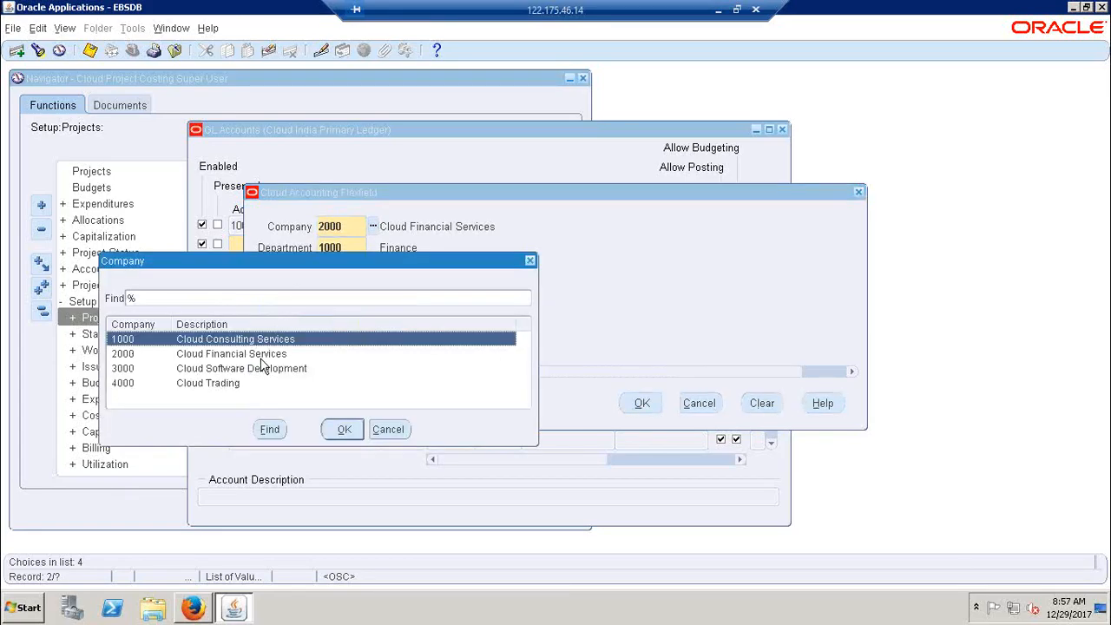
pyautogui.click(232, 370)
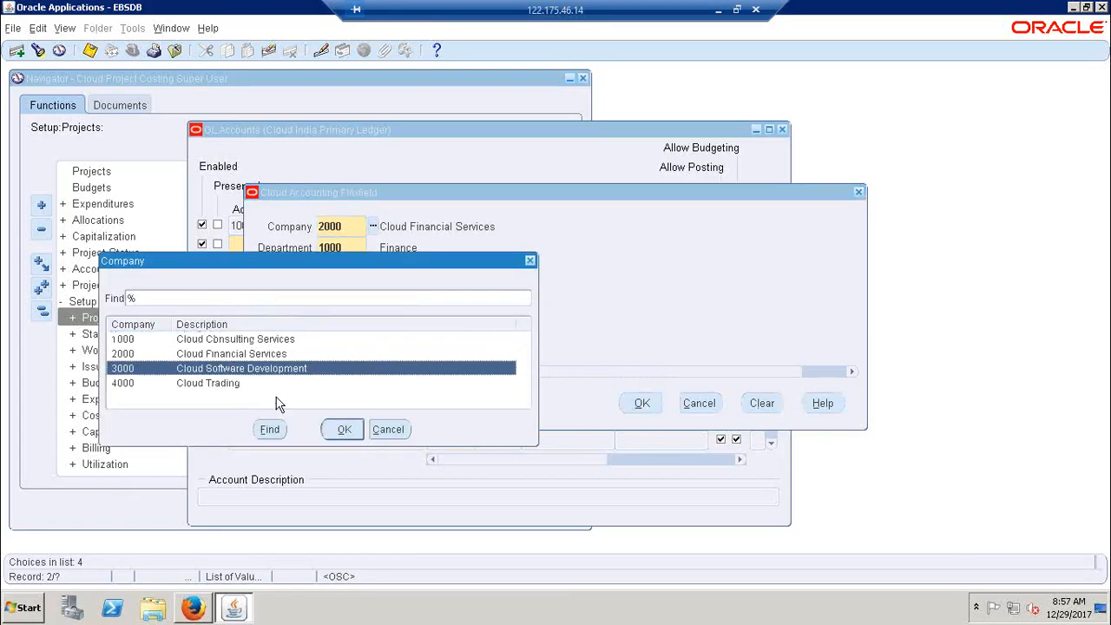
pyautogui.click(344, 429)
pyautogui.hotkey('ctrl', 'c')
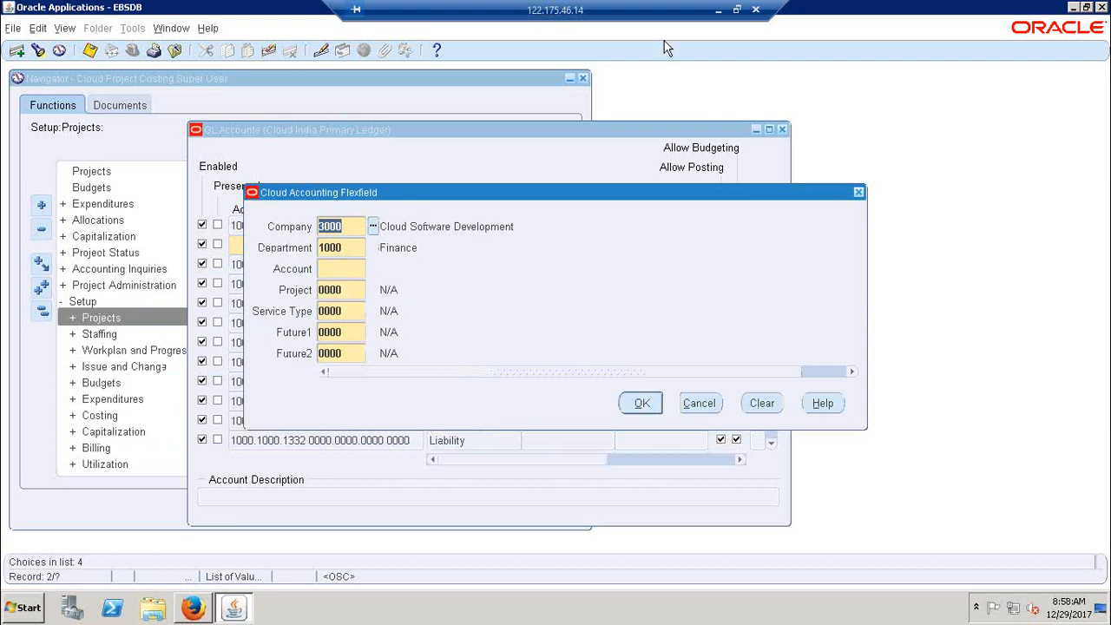
pyautogui.click(715, 13)
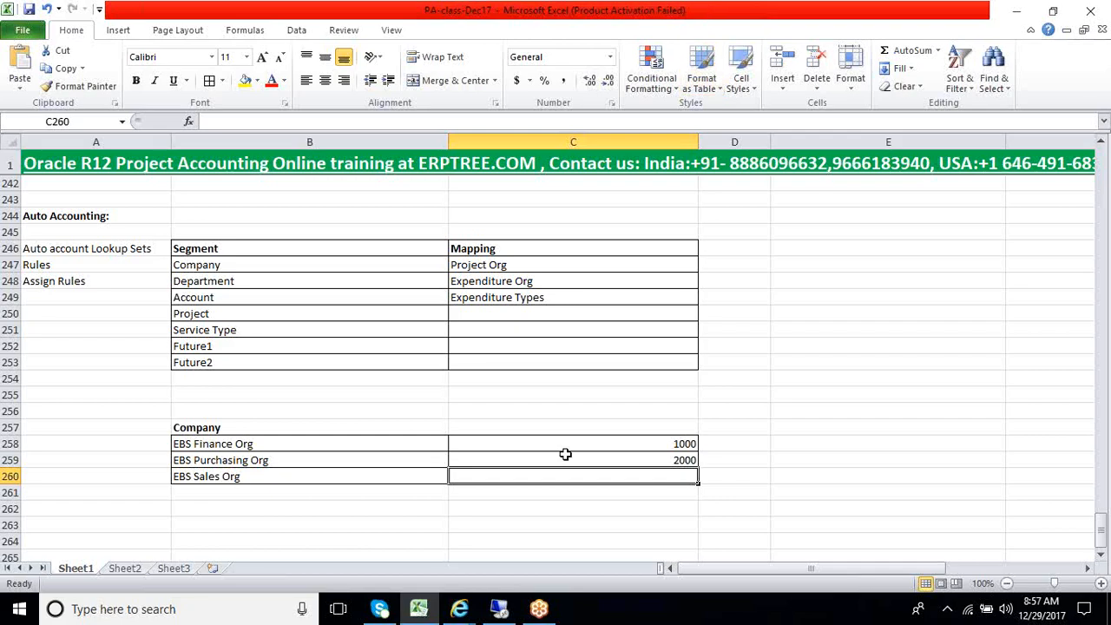
pyautogui.hotkey('ctrl', 'v')
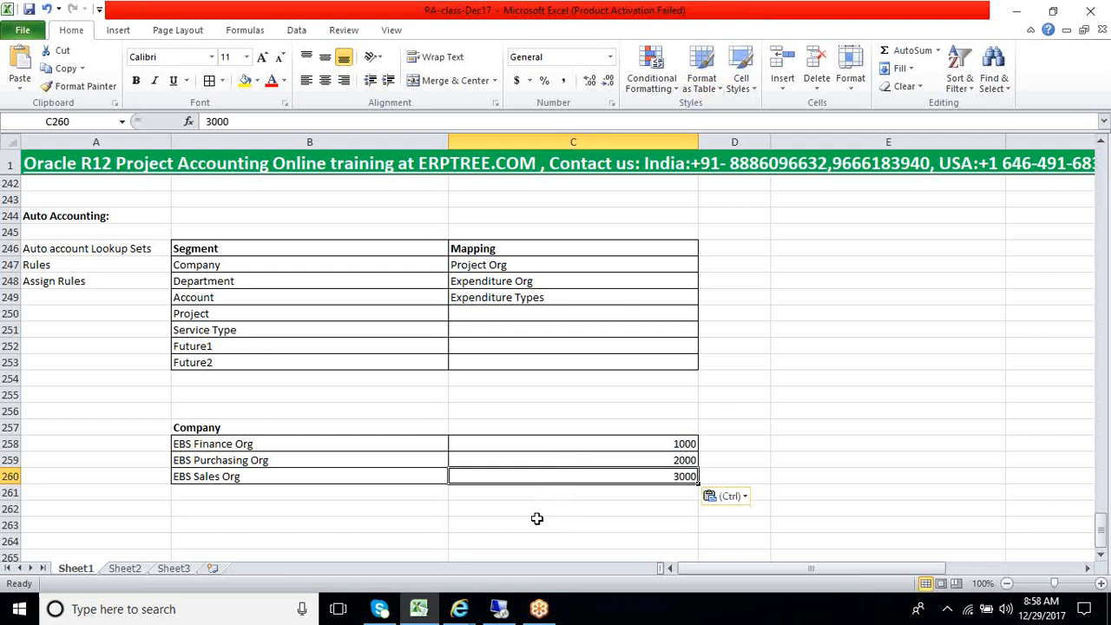
# Review the Company, Department and Account mappings against the Company table in B258:C260 and the accounting flexfield in Oracle Applications
pyautogui.moveTo(315, 264); pyautogui.dragTo(484, 295)
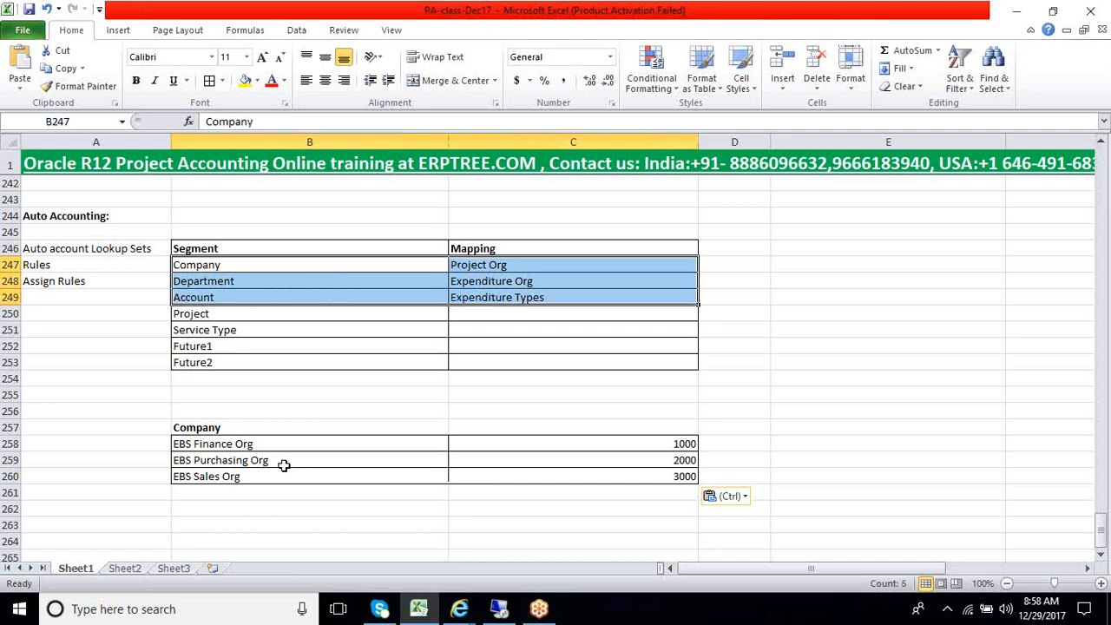
pyautogui.moveTo(273, 441); pyautogui.dragTo(525, 474)
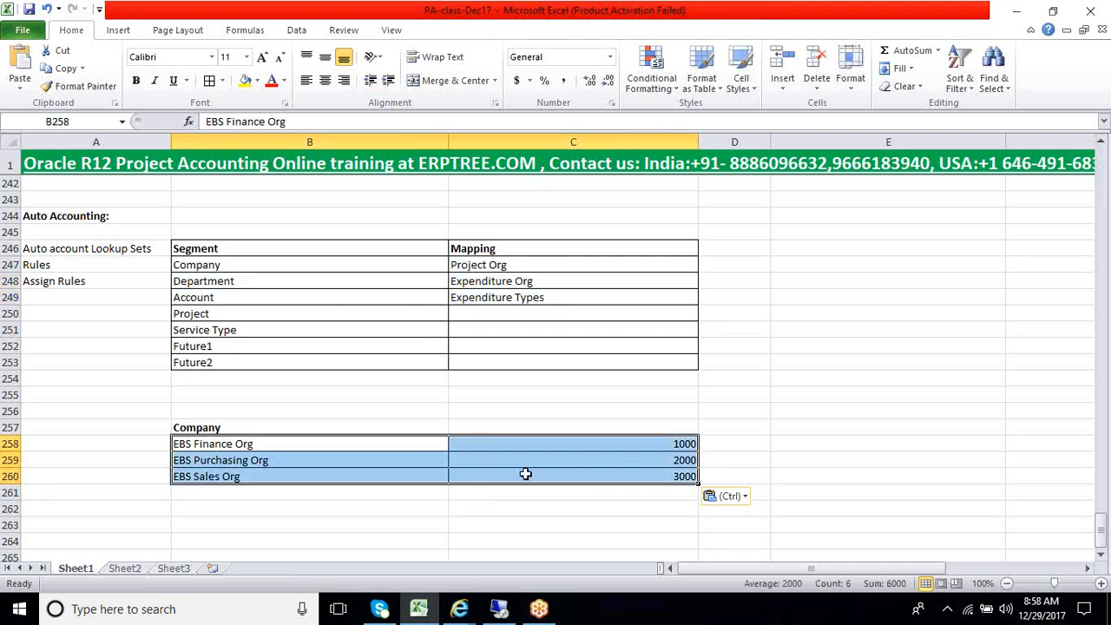
pyautogui.moveTo(214, 271); pyautogui.dragTo(460, 297)
pyautogui.moveTo(342, 446); pyautogui.dragTo(473, 486)
pyautogui.click(499, 608)
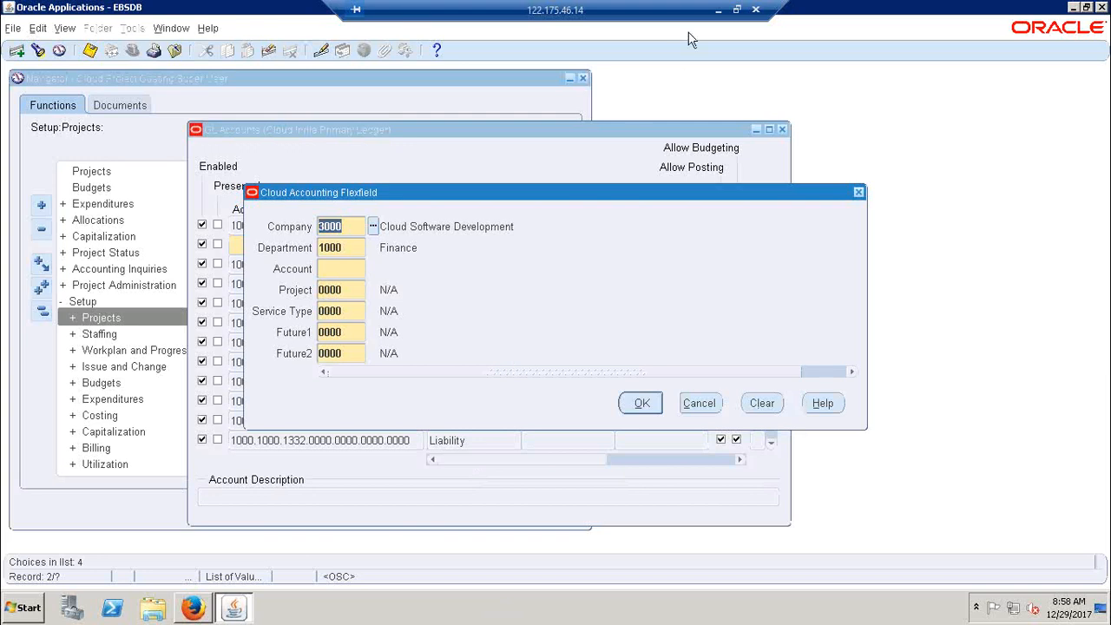
pyautogui.click(718, 10)
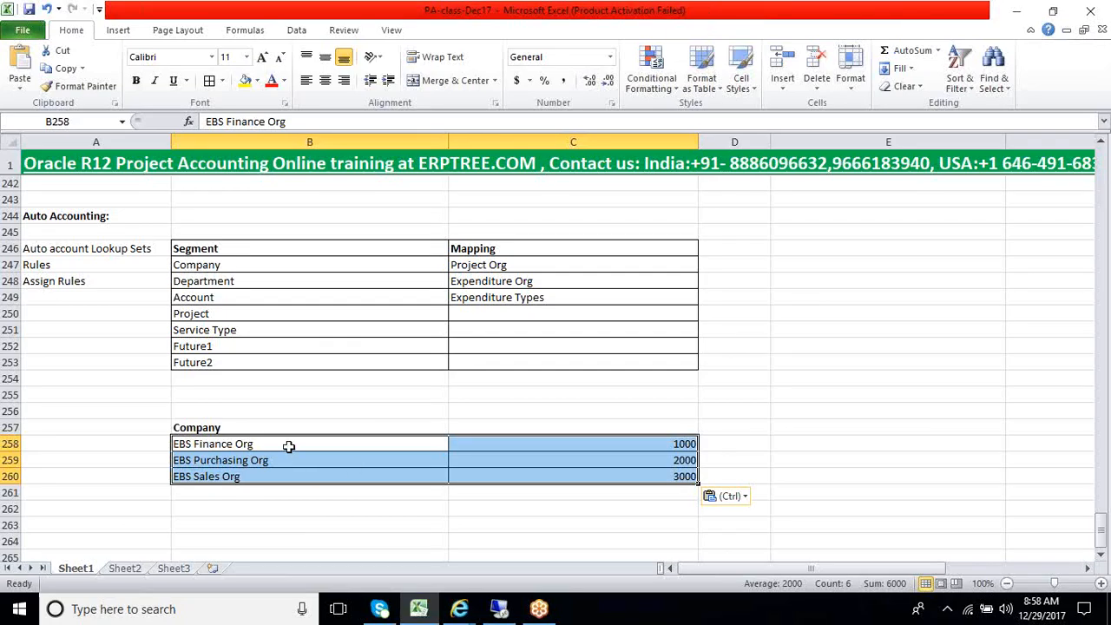
pyautogui.moveTo(289, 446); pyautogui.dragTo(555, 476)
pyautogui.click(261, 448)
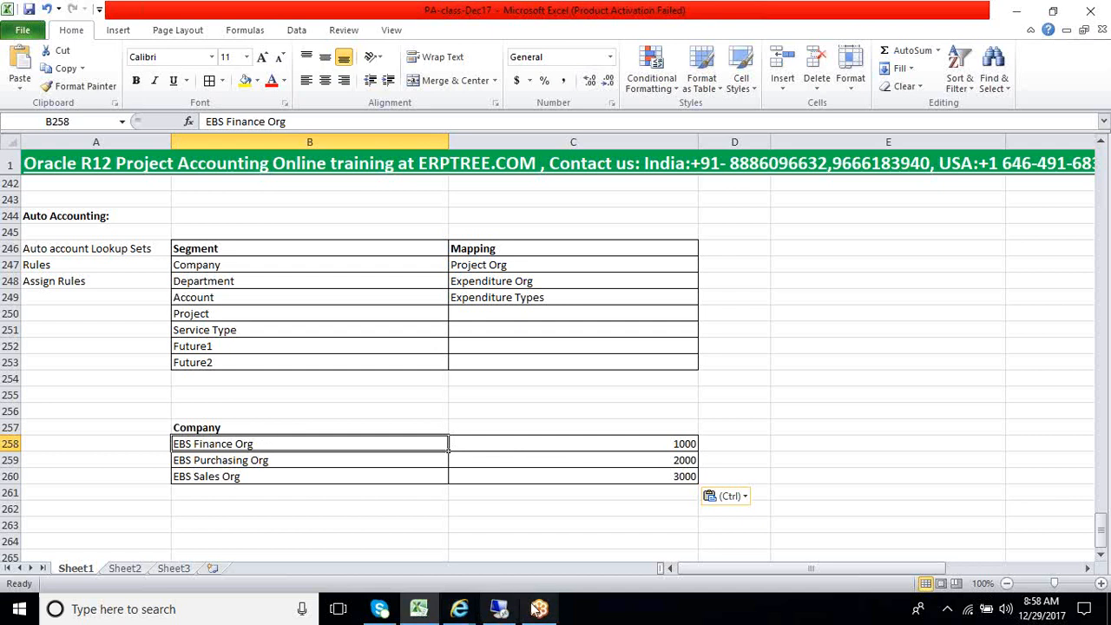
pyautogui.moveTo(499, 605)
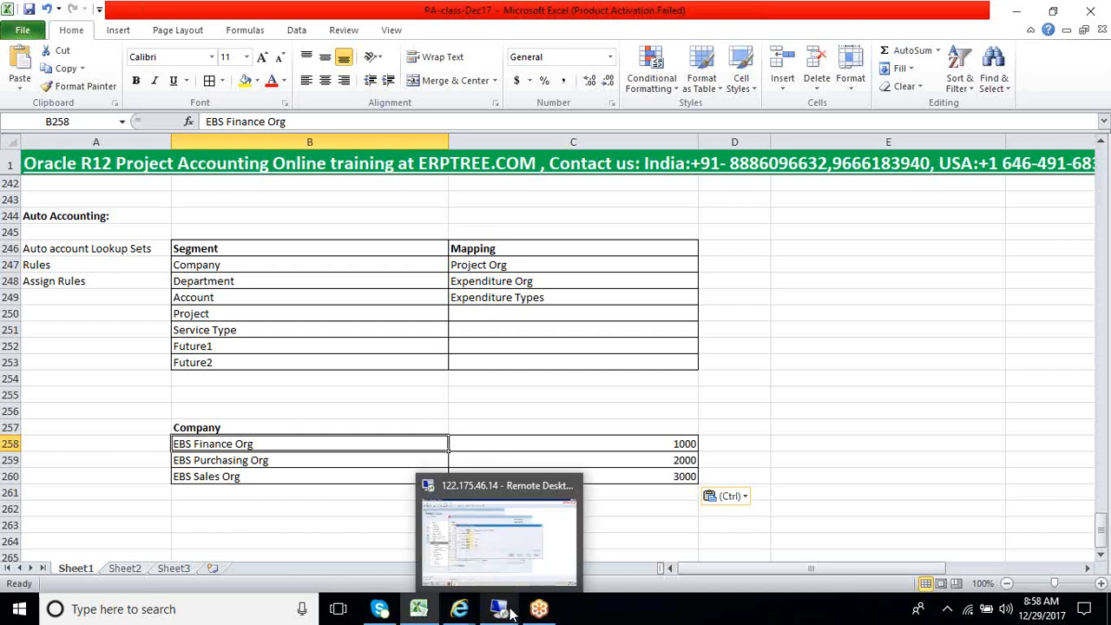
pyautogui.click(501, 549)
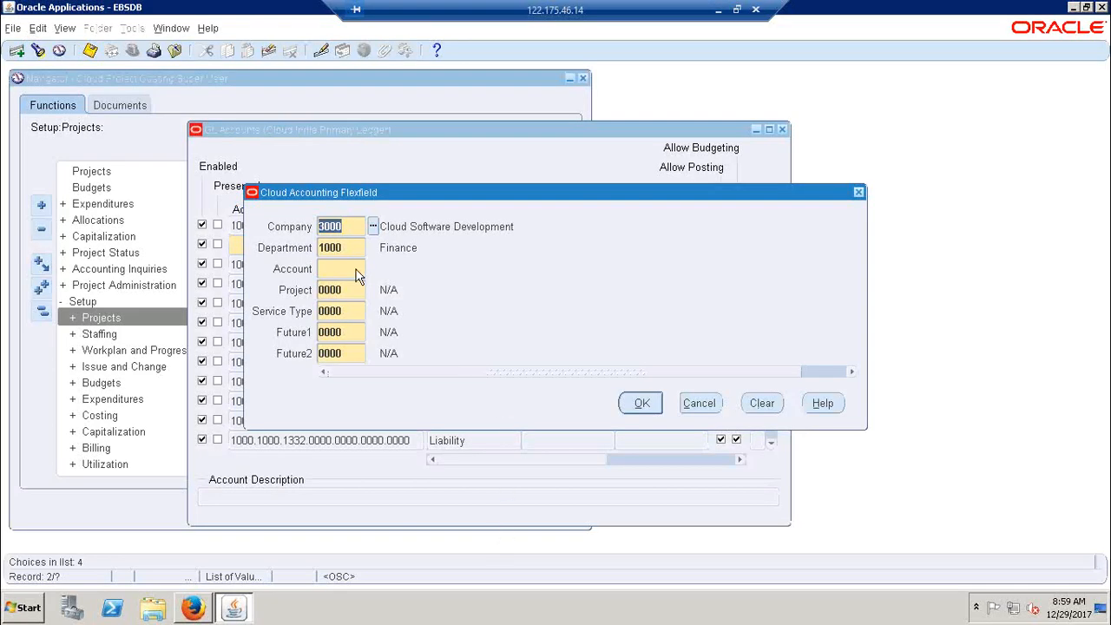
pyautogui.click(718, 9)
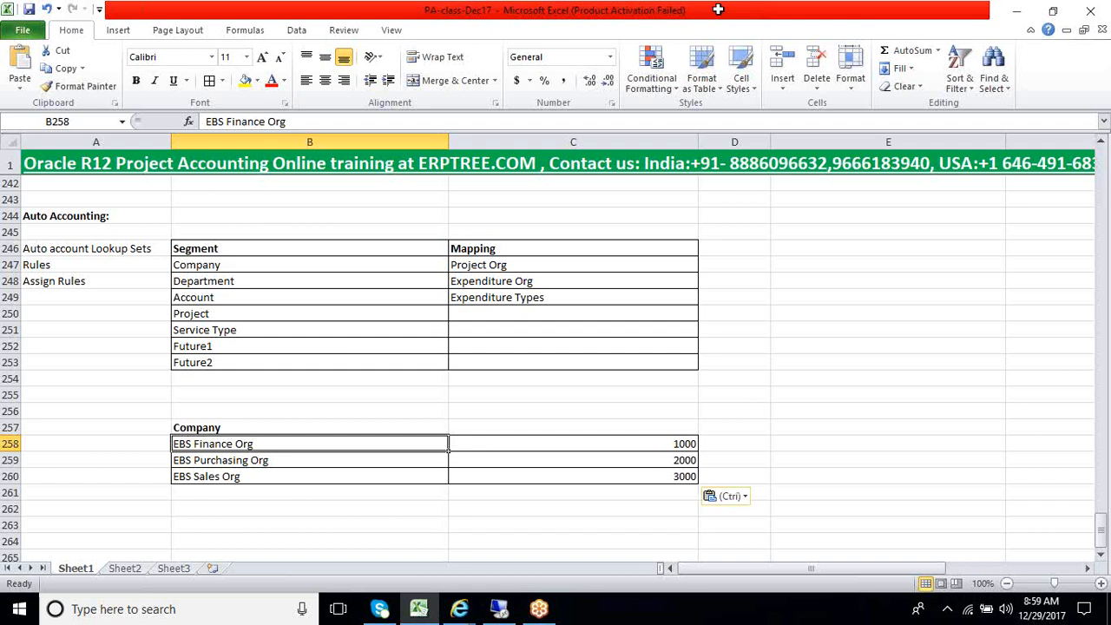
# Copy the Department segment label from B248 into cell B263 as the heading of a second lookup table
pyautogui.click(251, 281)
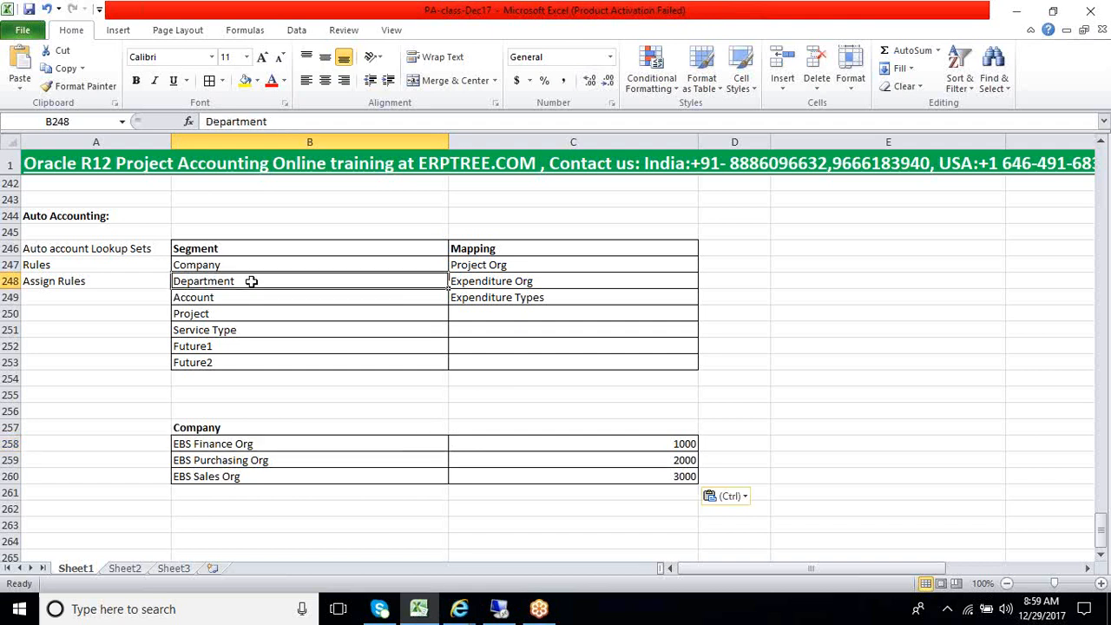
pyautogui.hotkey('ctrl', 'c')
pyautogui.scroll(-3, 310, 432)
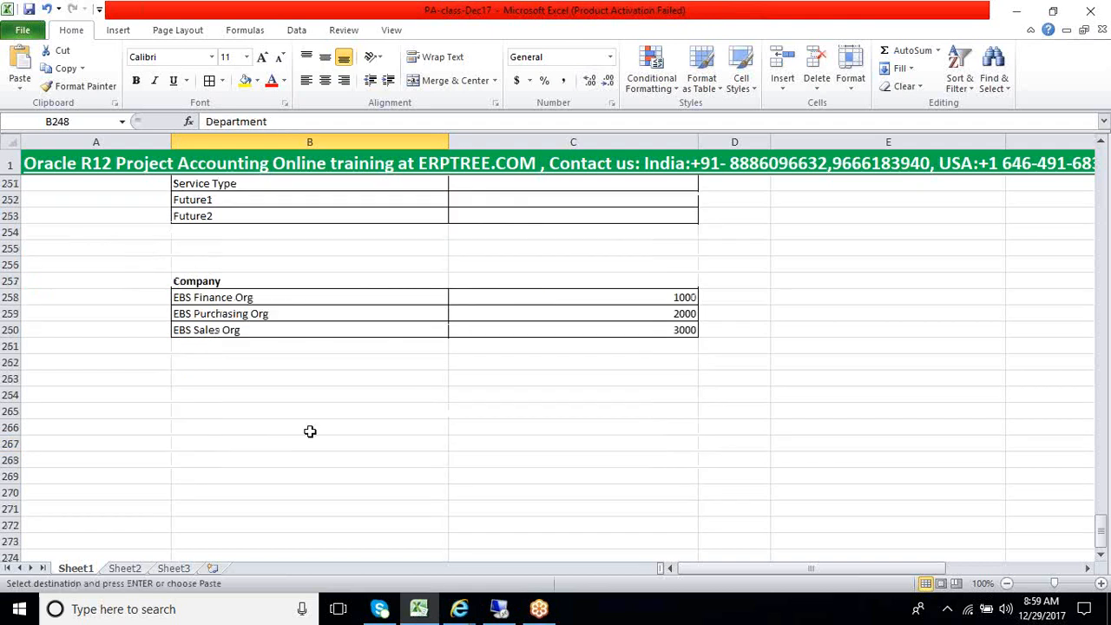
pyautogui.click(220, 379)
pyautogui.hotkey('ctrl', 'v')
# Copy the Company organization table B258:C260 into the range starting at B265, under the Department heading
pyautogui.click(221, 411)
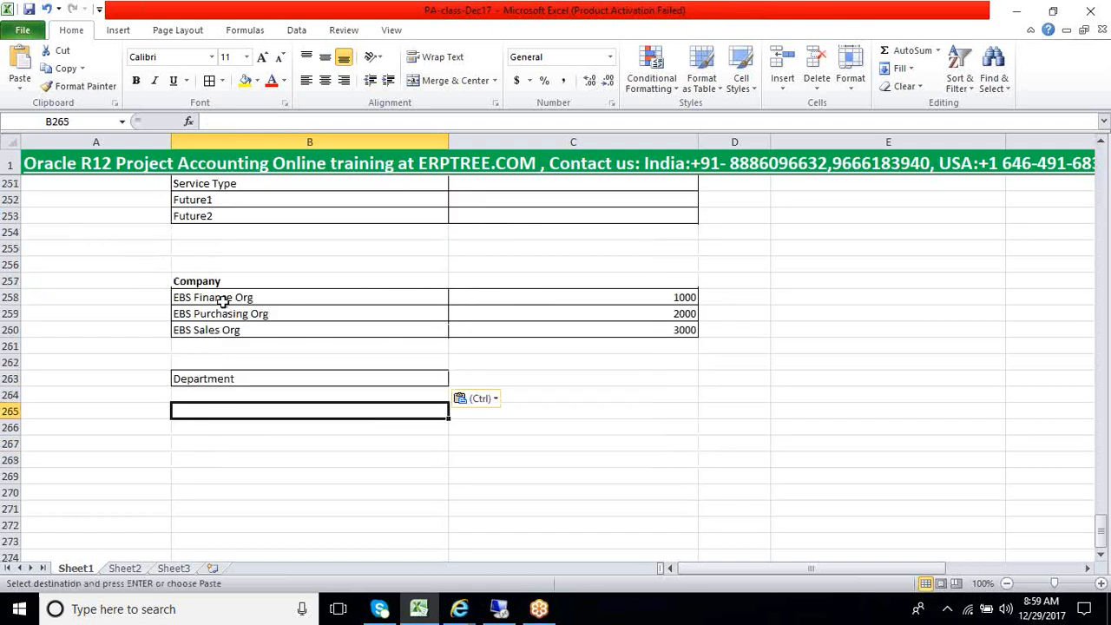
pyautogui.moveTo(222, 300); pyautogui.dragTo(657, 323)
pyautogui.hotkey('ctrl', 'c')
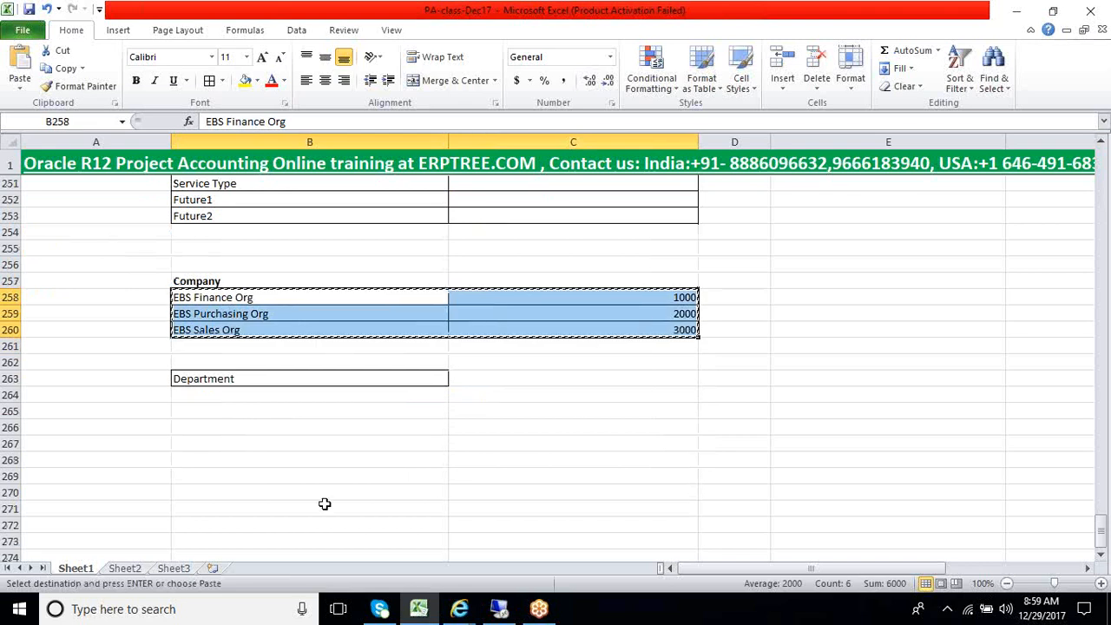
pyautogui.click(222, 411)
pyautogui.hotkey('ctrl', 'v')
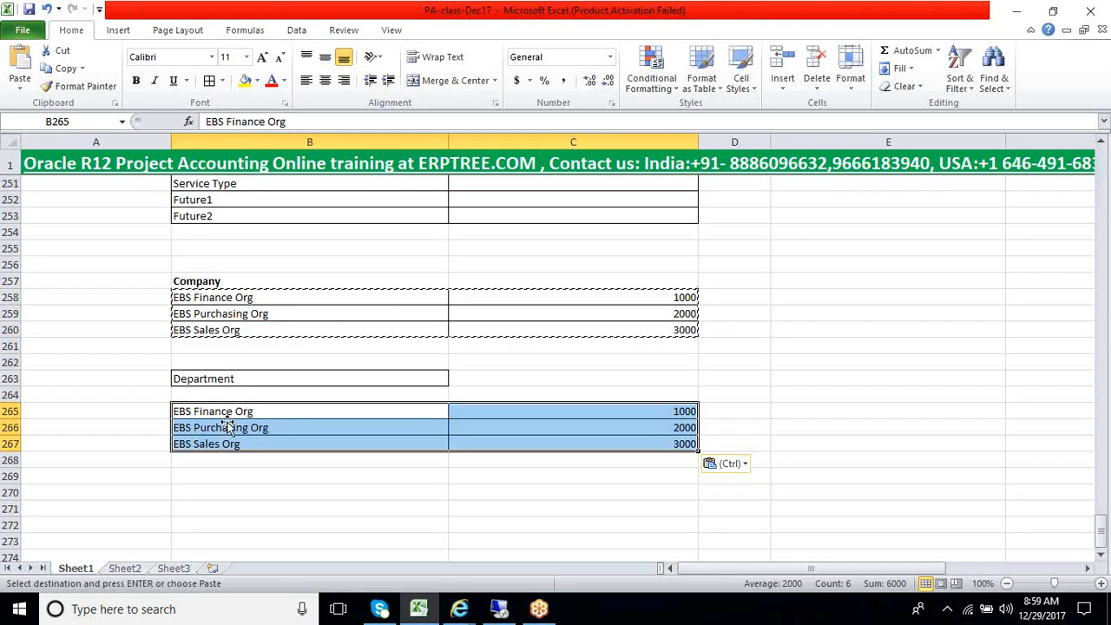
# Make the Department heading in B263 bold and clear the copied company values from C265:C267
pyautogui.click(227, 379)
pyautogui.press('Escape')
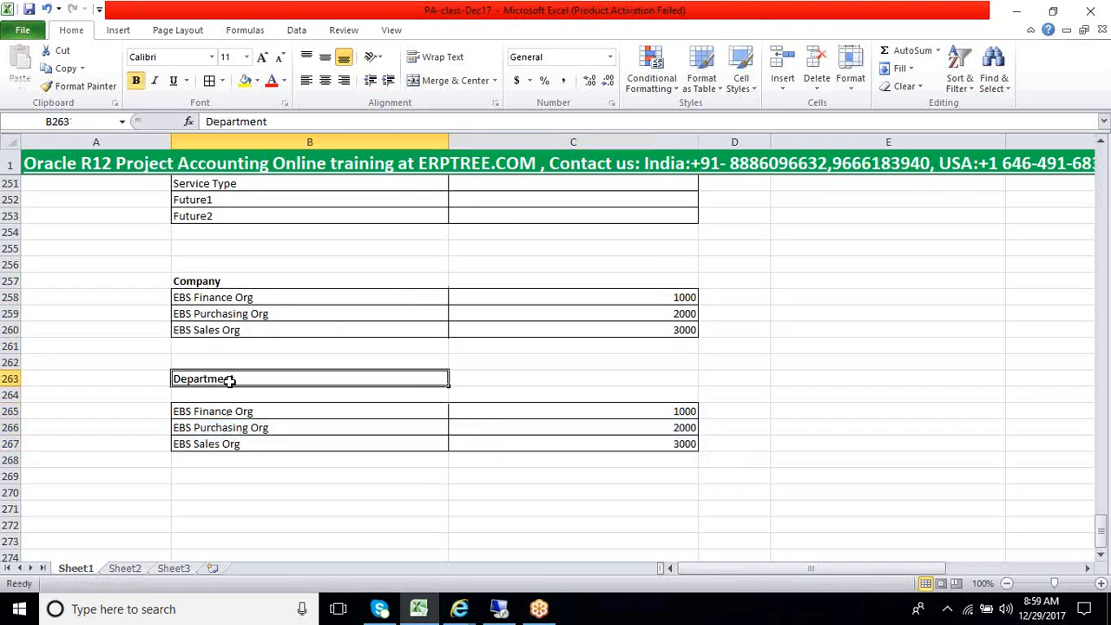
pyautogui.click(219, 490)
pyautogui.moveTo(581, 412); pyautogui.dragTo(574, 433)
pyautogui.press('Delete')
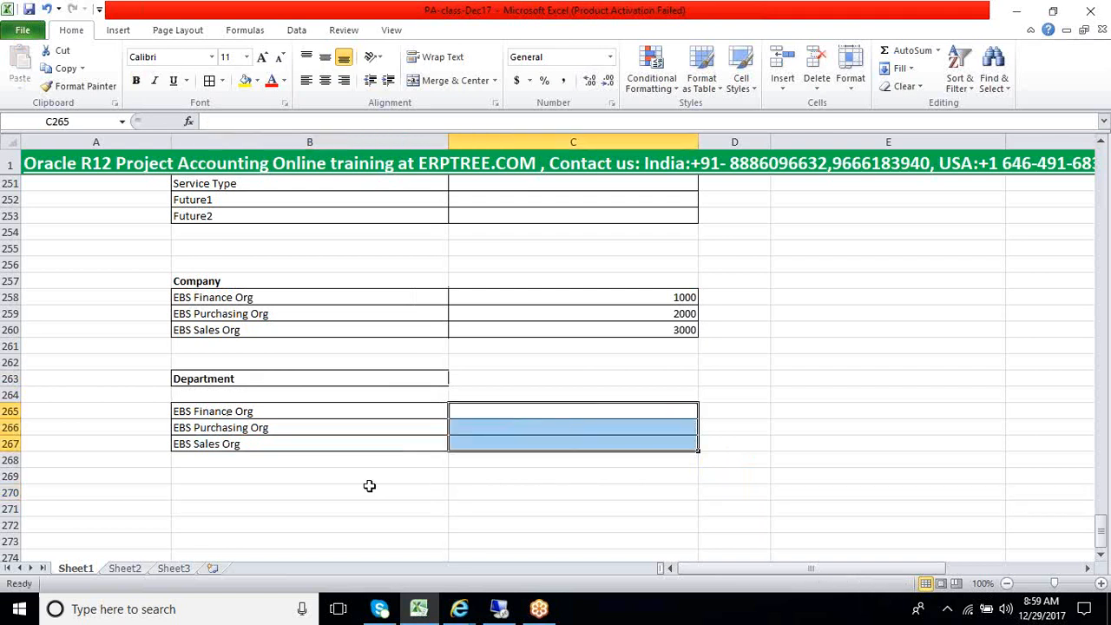
pyautogui.click(263, 493)
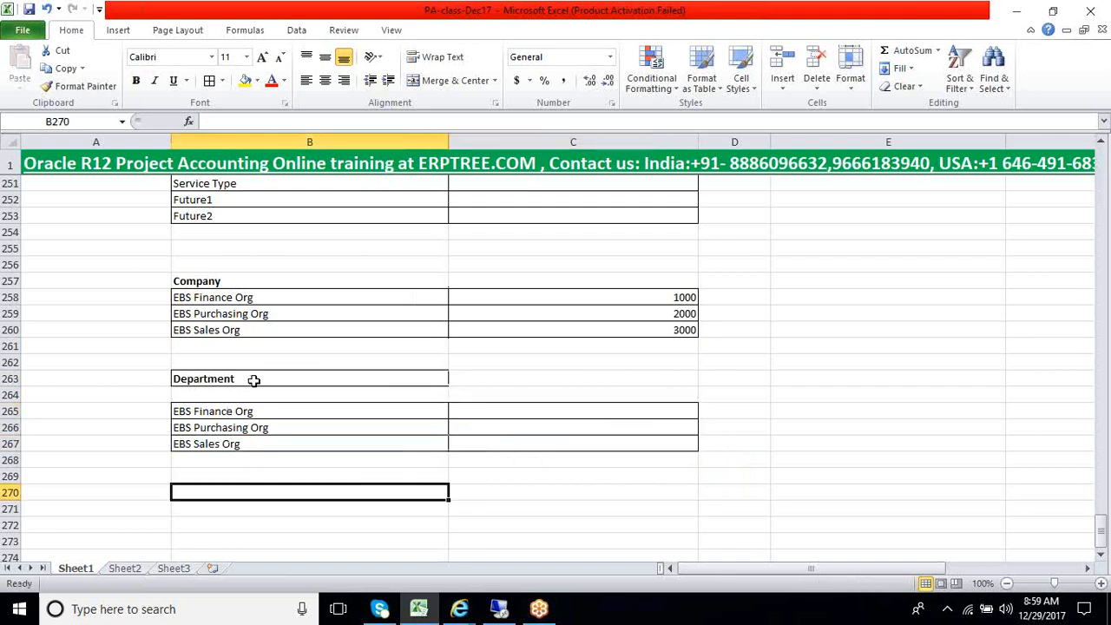
# In Oracle Applications, accept Department 1000 (Finance) in the accounting flexfield and copy 1000 into Excel cell C265 for EBS Finance Org
pyautogui.click(492, 607)
pyautogui.click(360, 247)
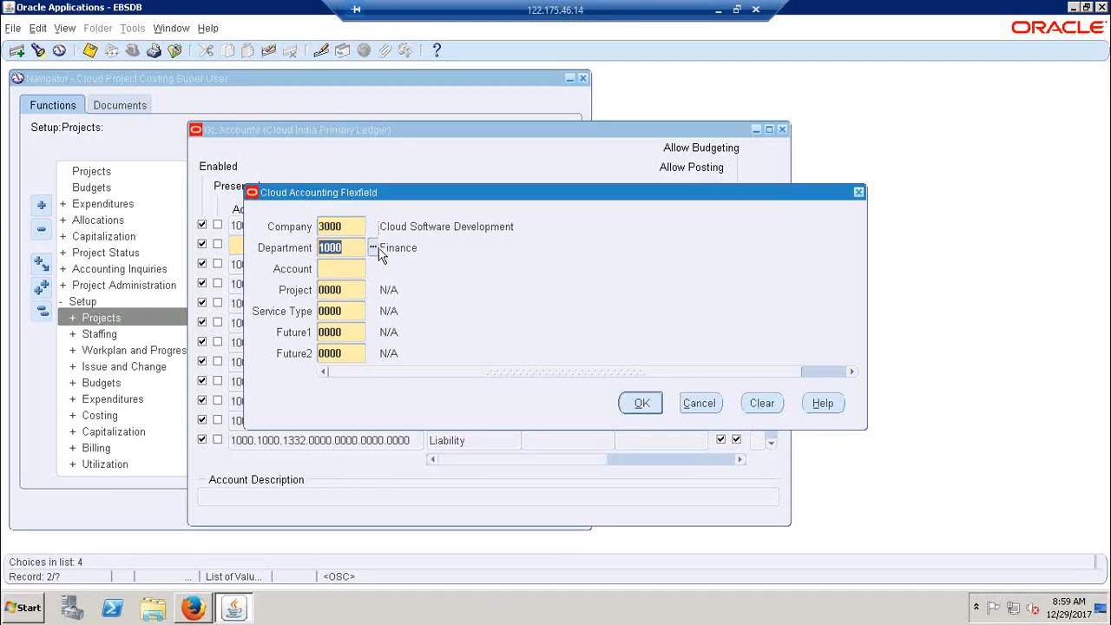
pyautogui.click(372, 248)
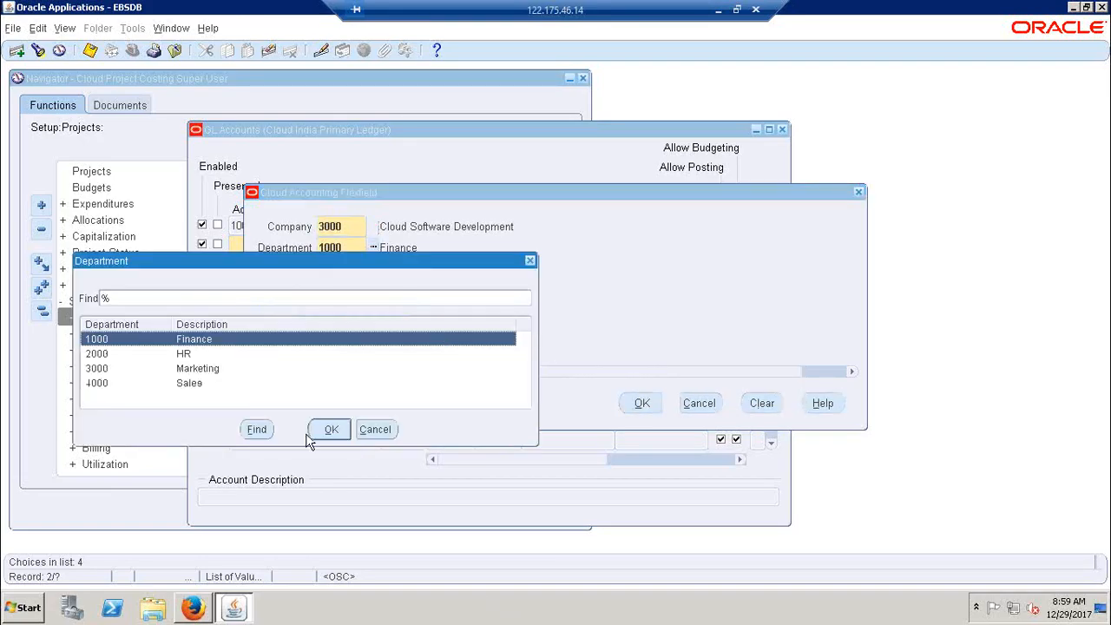
pyautogui.click(335, 430)
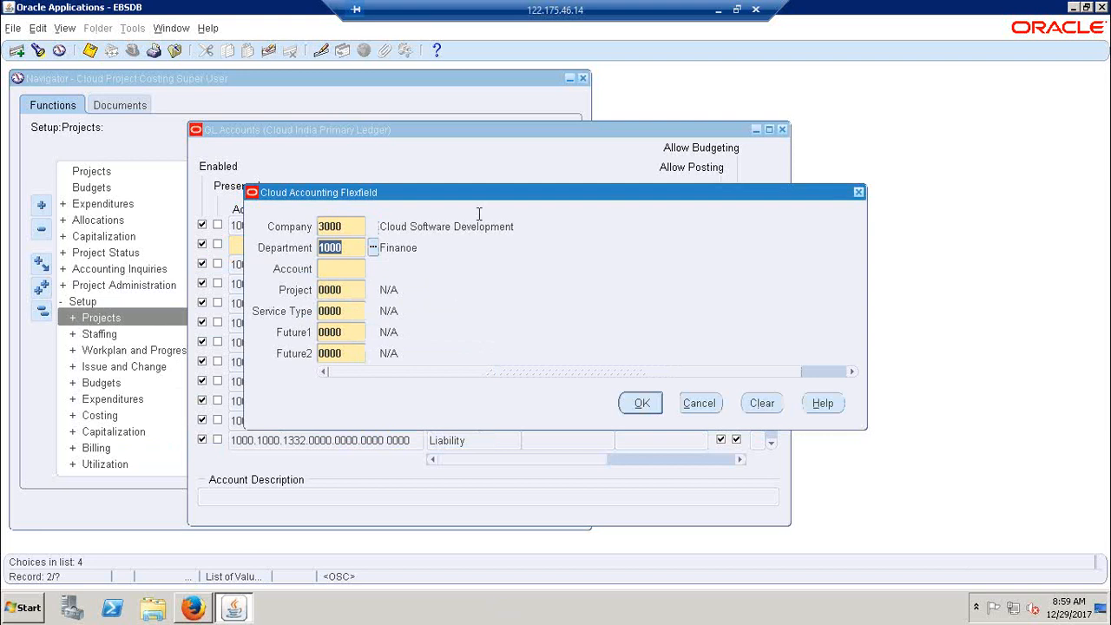
pyautogui.click(718, 10)
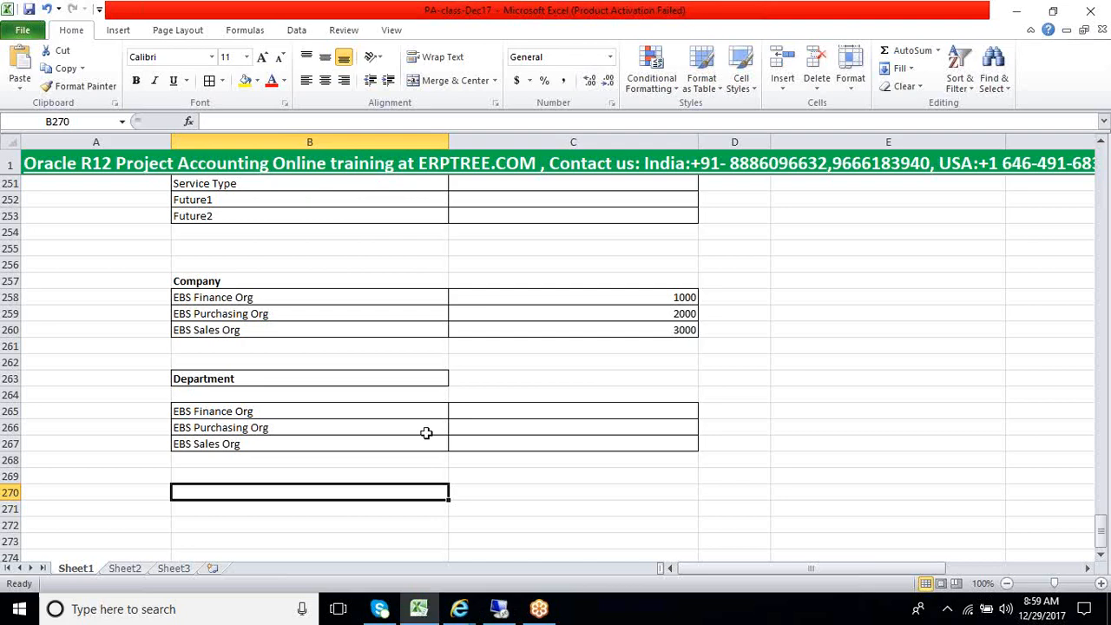
pyautogui.click(487, 410)
pyautogui.hotkey('ctrl', 'v')
# In Oracle Applications, set Department to 3000 (Marketing) and copy 3000 into Excel cell C266 for EBS Purchasing Org
pyautogui.click(355, 433)
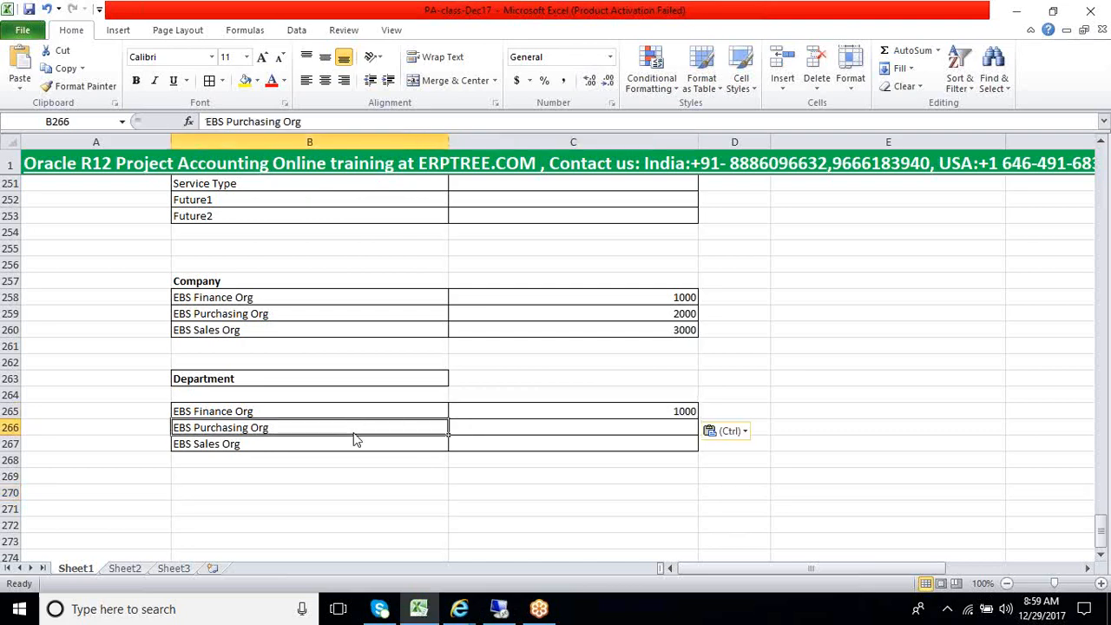
pyautogui.click(492, 612)
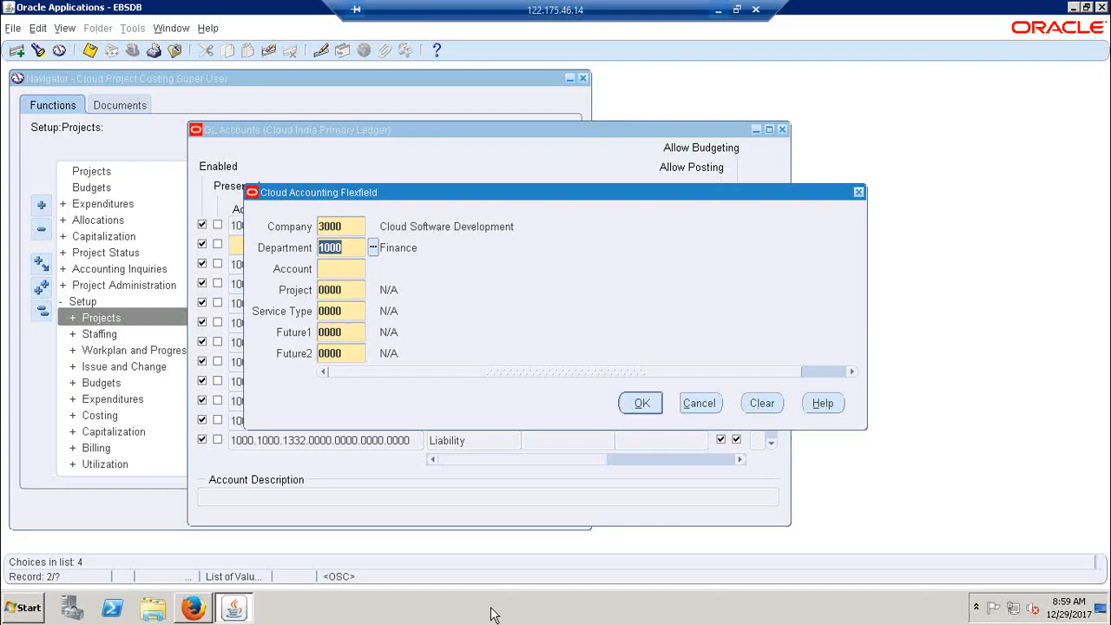
pyautogui.click(372, 248)
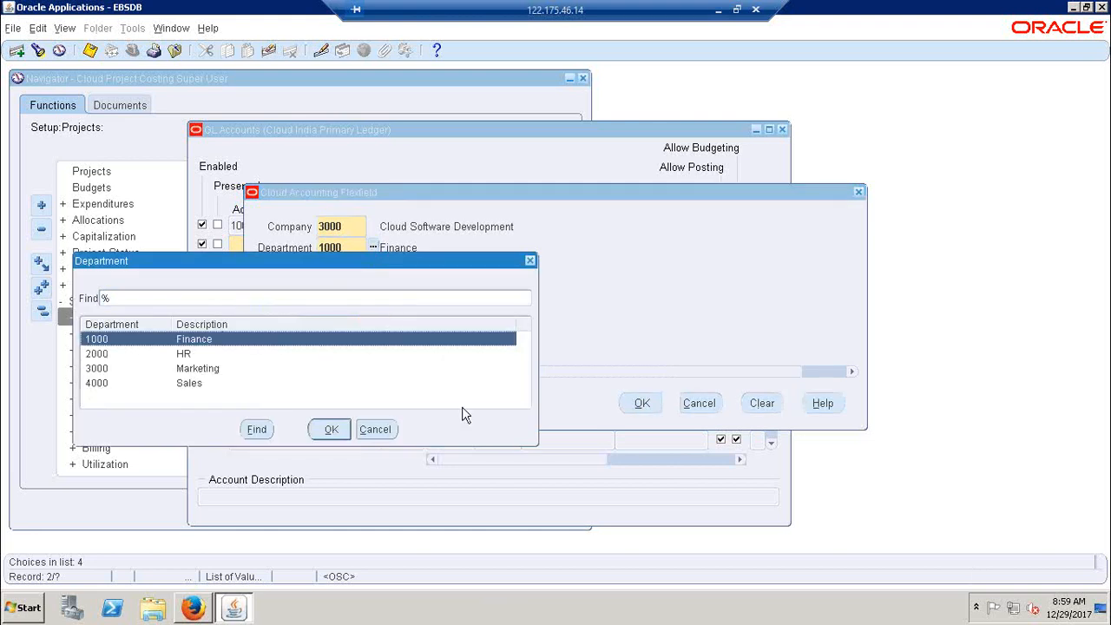
pyautogui.click(191, 371)
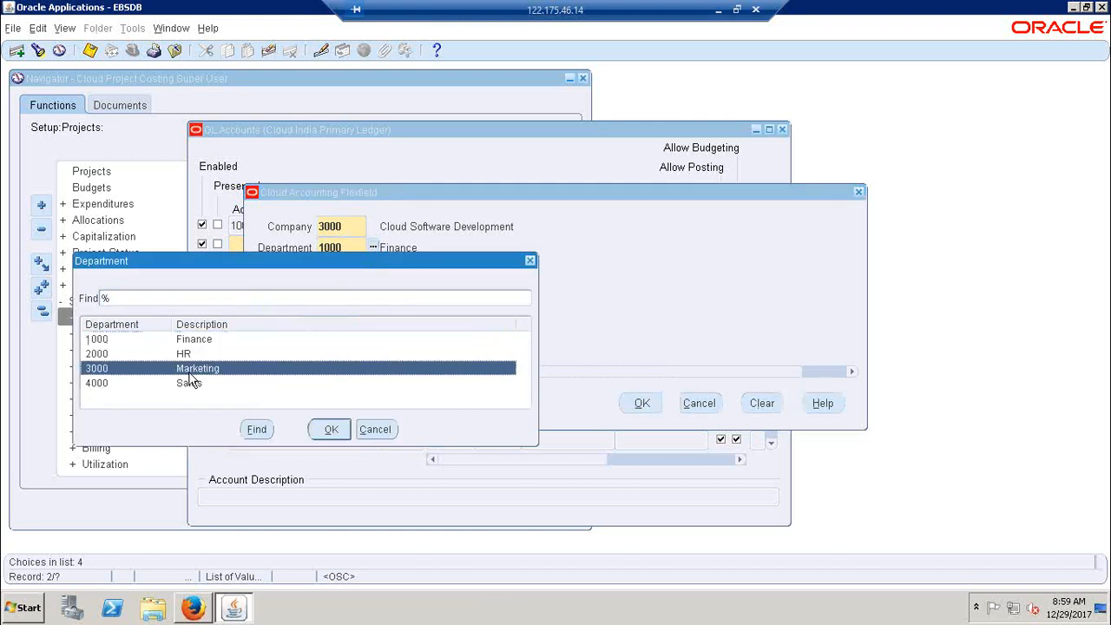
pyautogui.click(325, 432)
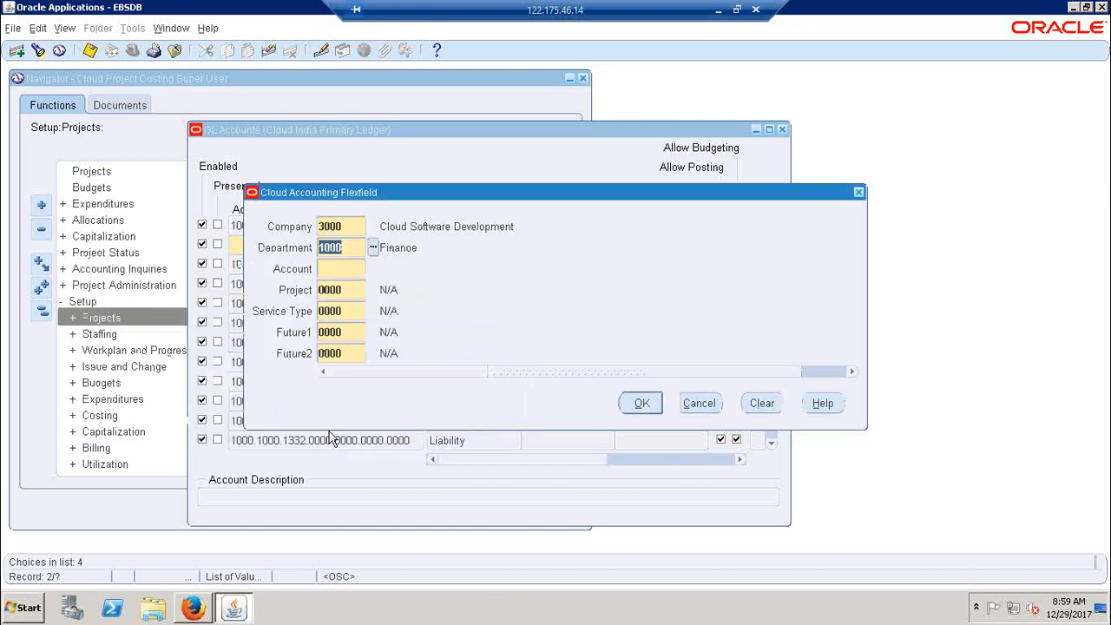
pyautogui.click(360, 248)
pyautogui.hotkey('ctrl', 'c')
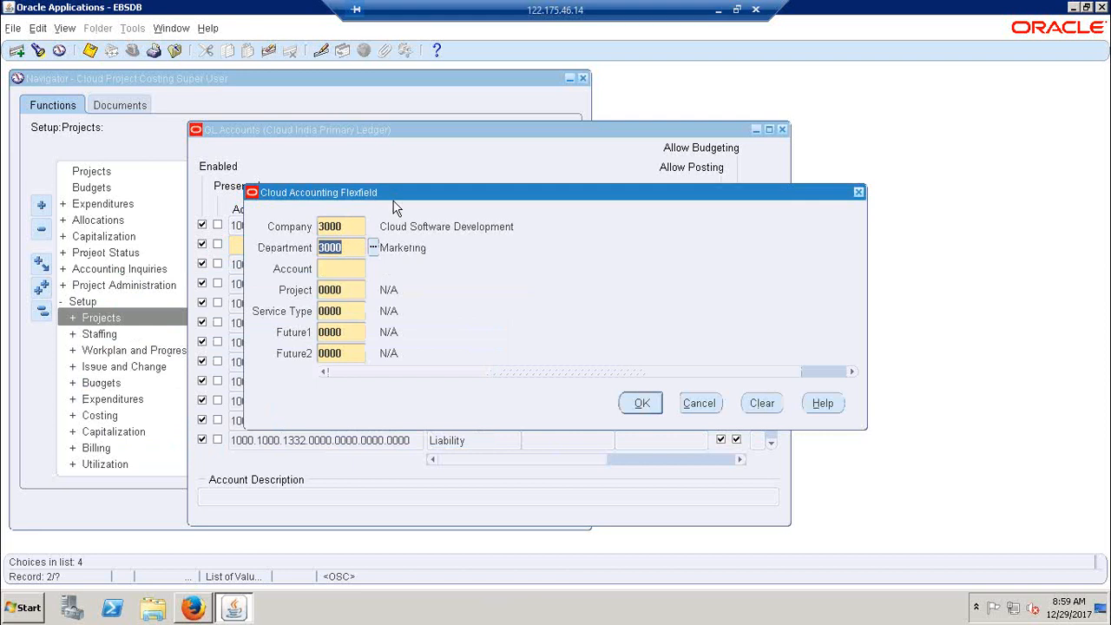
pyautogui.click(719, 11)
pyautogui.click(527, 420)
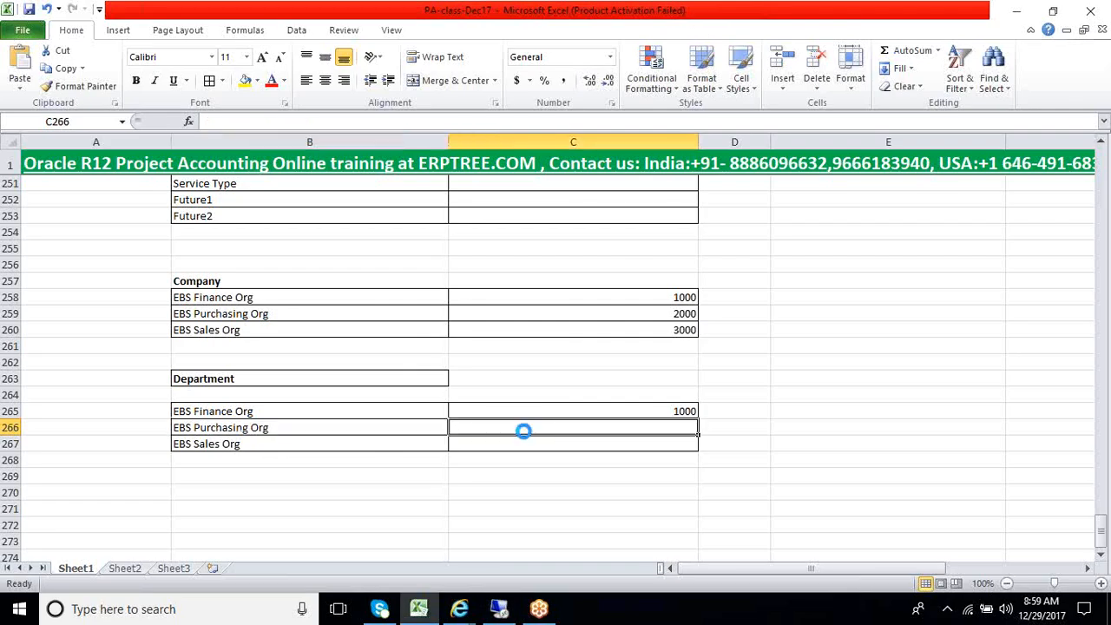
pyautogui.hotkey('ctrl', 'v')
# In Oracle Applications, set Department to 4000 (Sales) in the accounting flexfield and copy 4000 into Excel cell C267 for EBS Sales Org
pyautogui.click(498, 608)
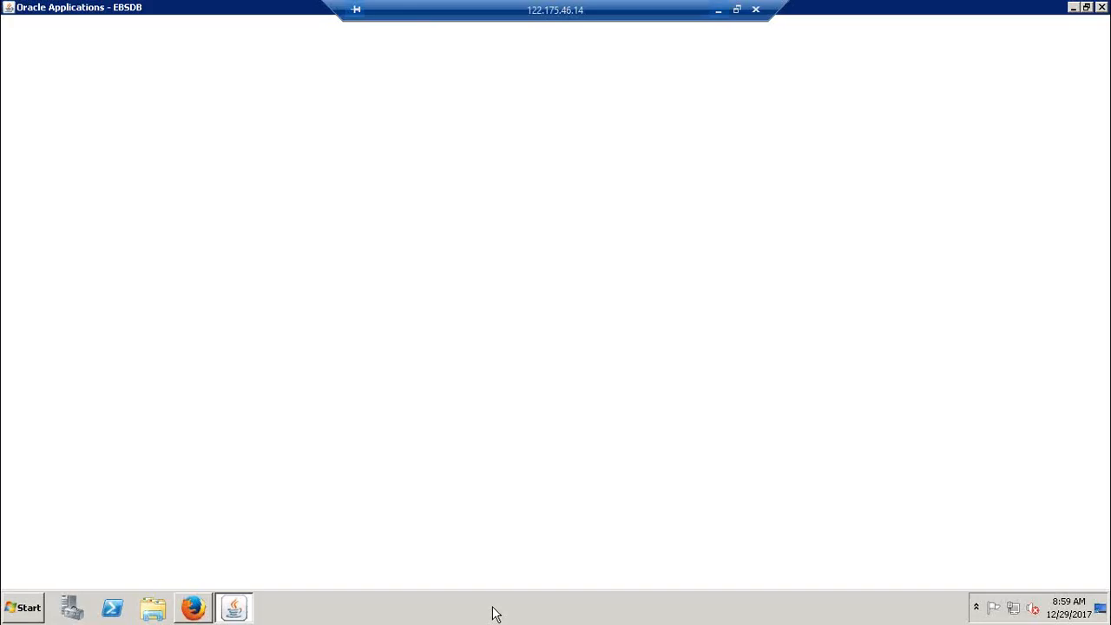
pyautogui.click(372, 249)
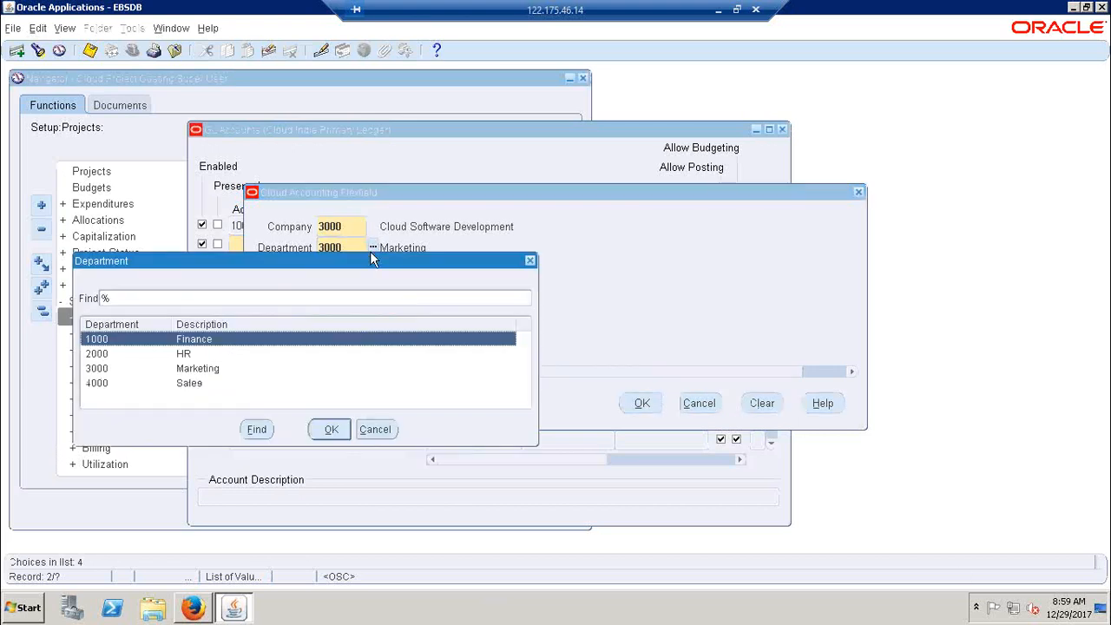
pyautogui.click(190, 387)
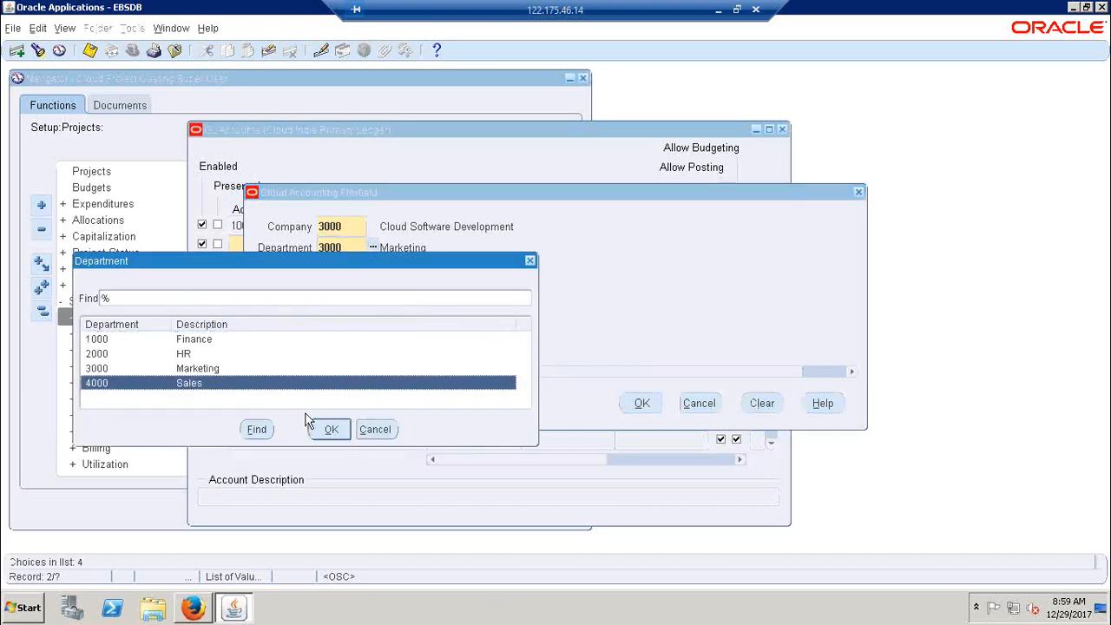
pyautogui.click(332, 429)
pyautogui.click(361, 247)
pyautogui.hotkey('ctrl', 'c')
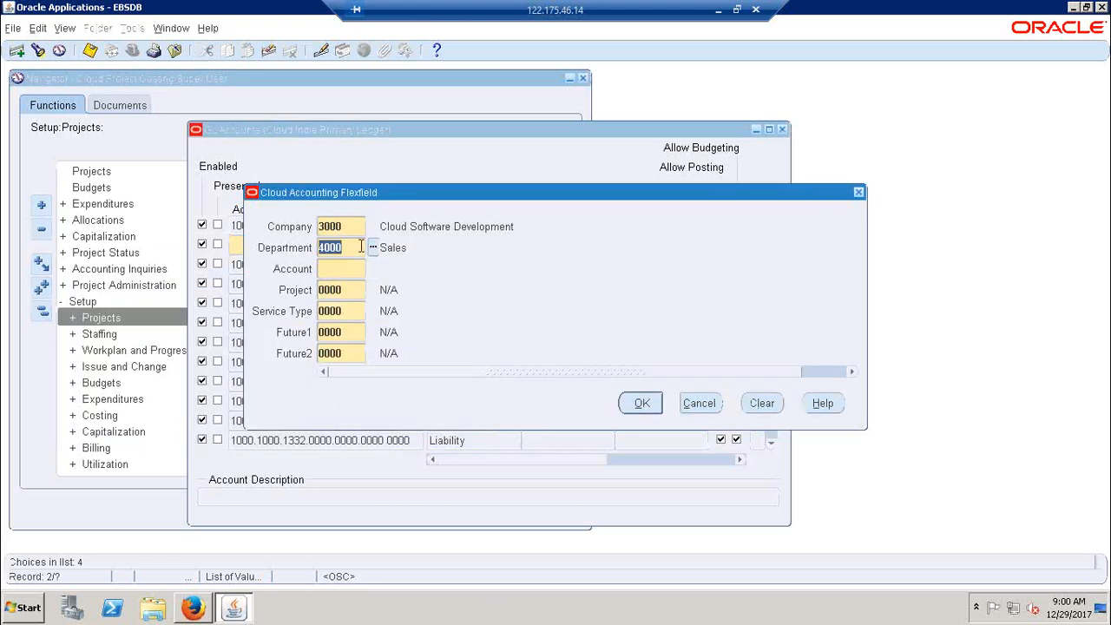
pyautogui.click(720, 12)
pyautogui.click(550, 444)
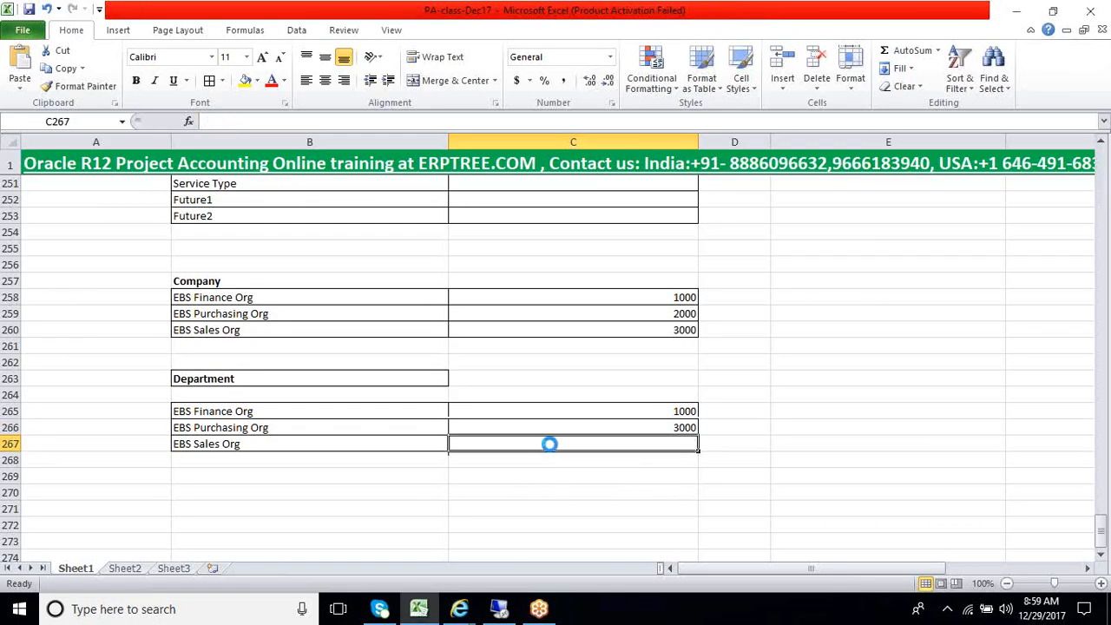
pyautogui.hotkey('ctrl', 'v')
pyautogui.click(523, 491)
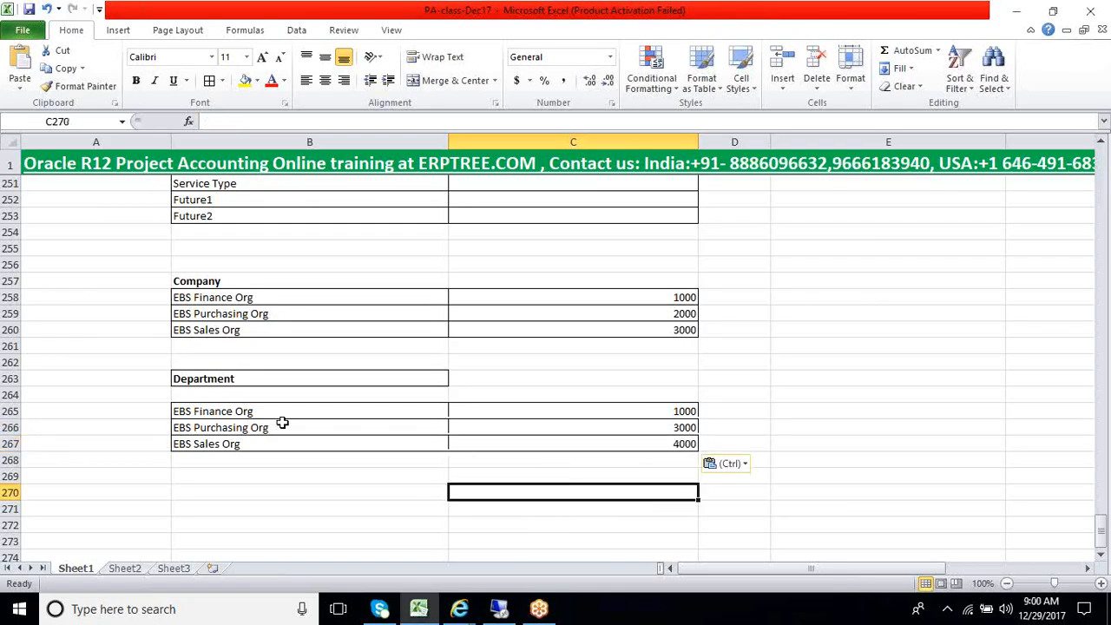
# Copy the Account segment name from B249 into B269 as the heading below the Department table
pyautogui.scroll(3, 283, 424)
pyautogui.click(234, 297)
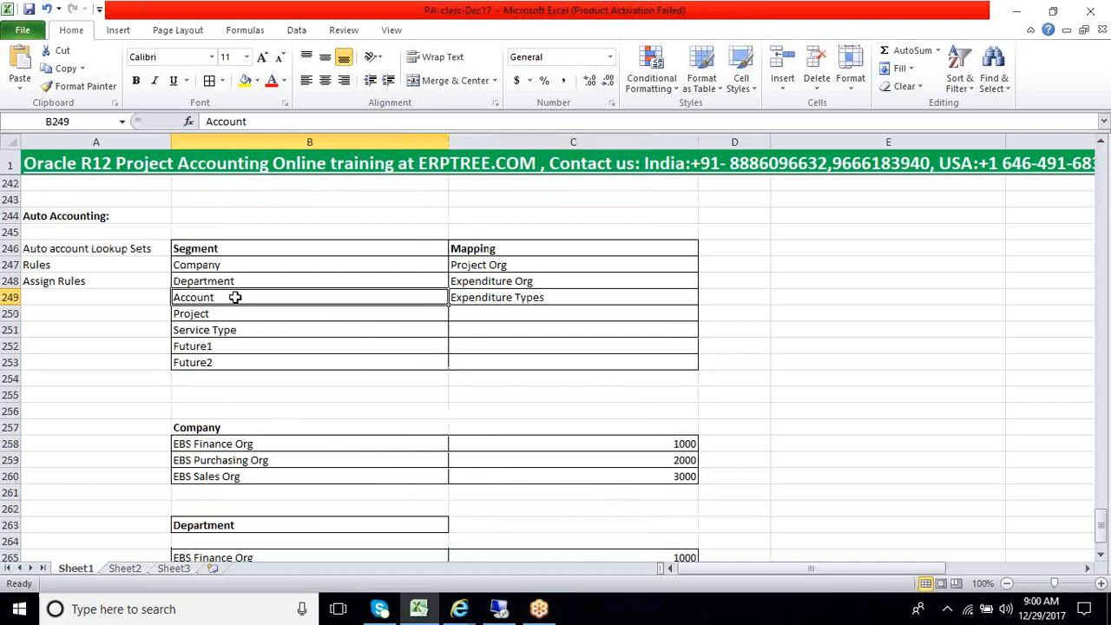
pyautogui.hotkey('ctrl', 'c')
pyautogui.scroll(-6, 287, 361)
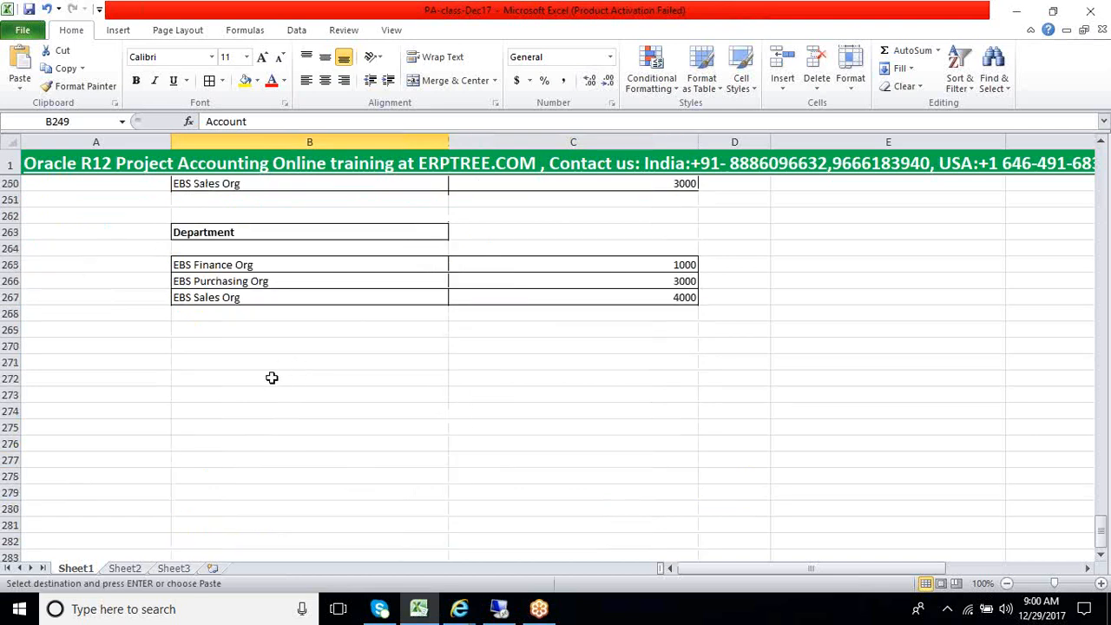
pyautogui.click(230, 335)
pyautogui.hotkey('ctrl', 'v')
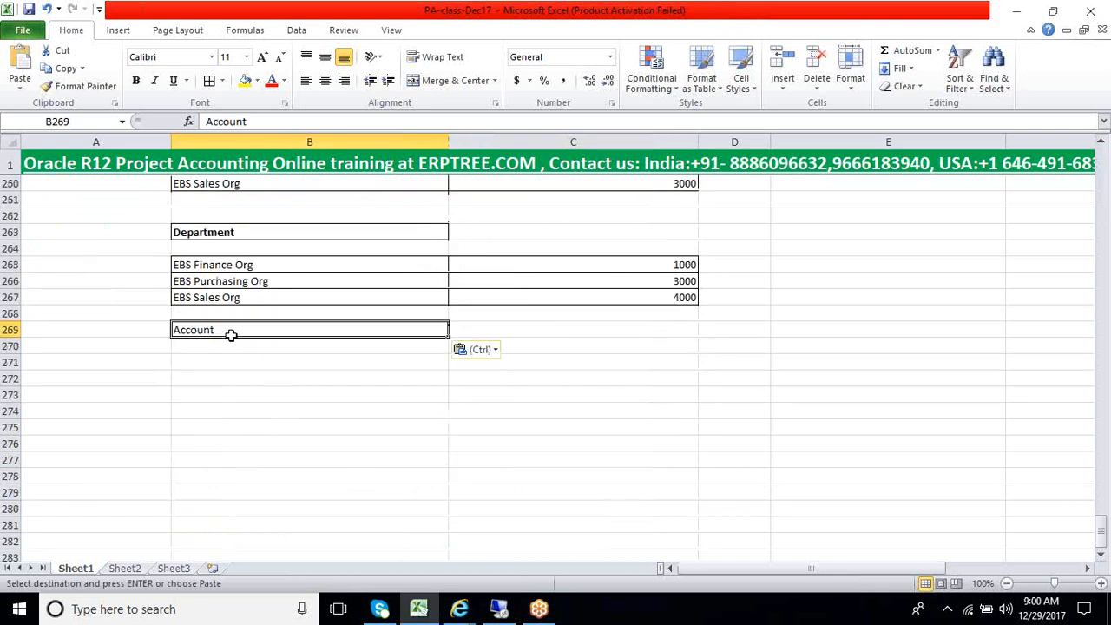
pyautogui.click(231, 393)
pyautogui.scroll(6, 229, 428)
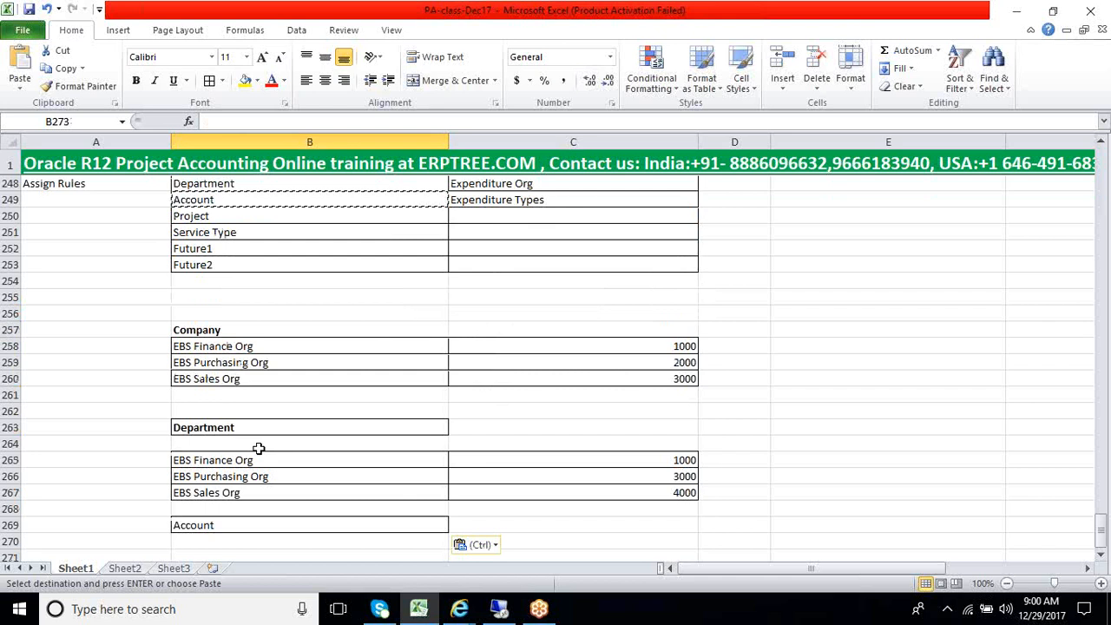
pyautogui.press('Escape')
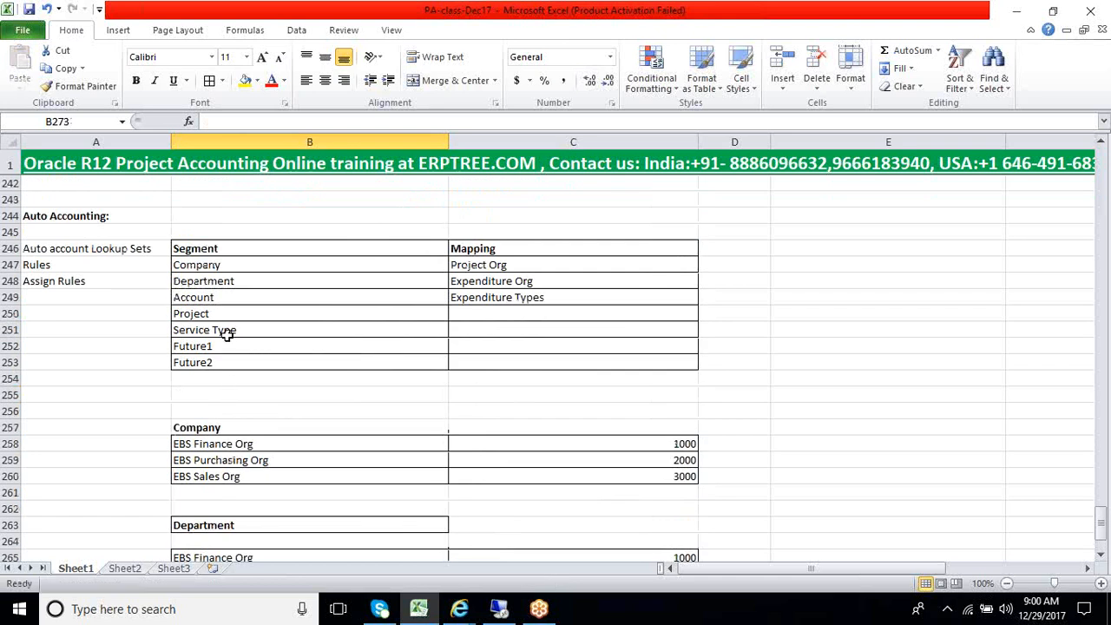
# Copy the labor and non-labor expenditure types from C118:C123 into the range starting at B271, under the Account heading
pyautogui.click(230, 298)
pyautogui.click(467, 301)
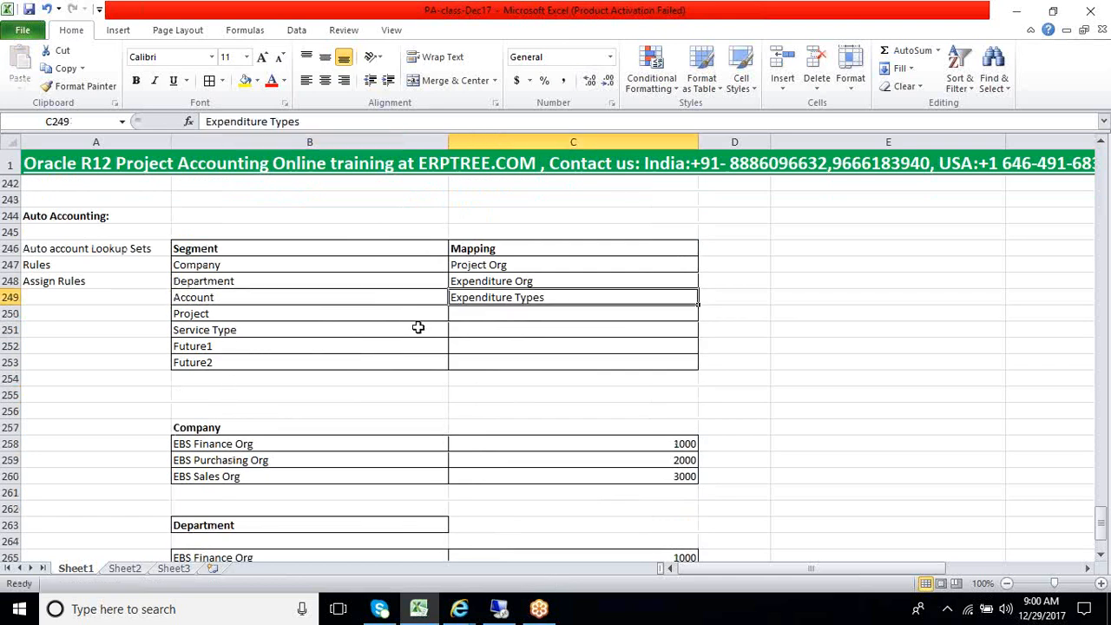
pyautogui.scroll(16, 418, 328)
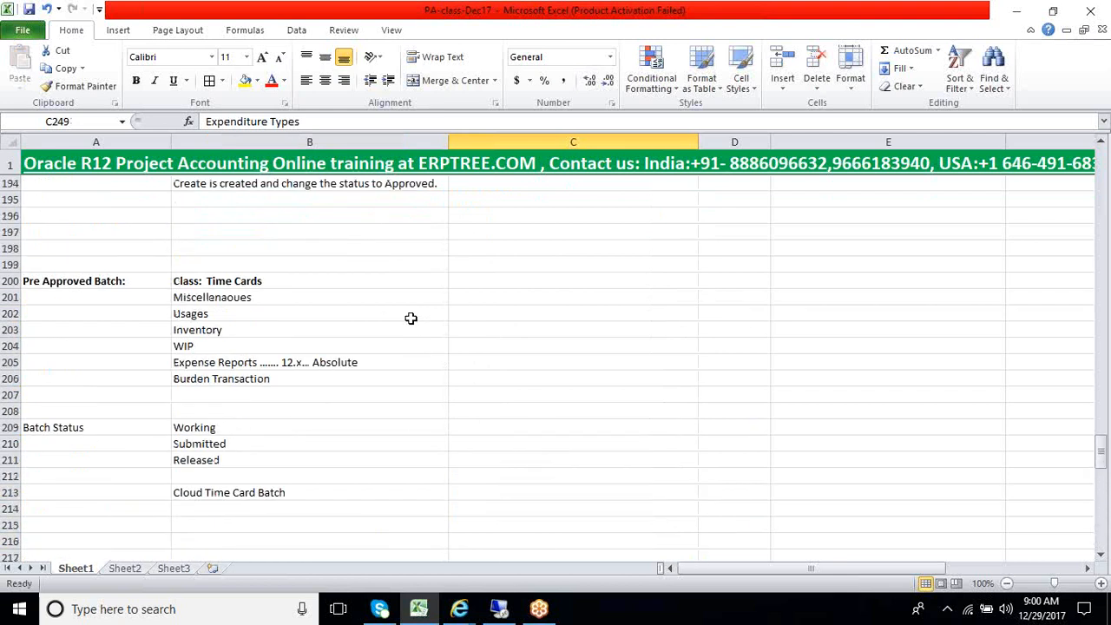
pyautogui.scroll(16, 411, 319)
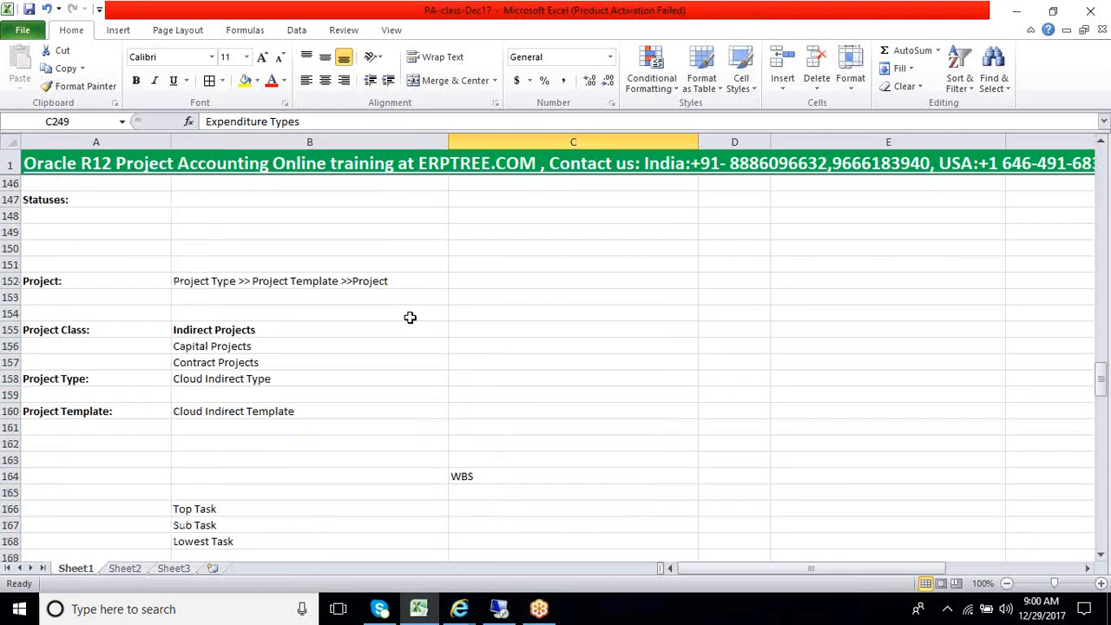
pyautogui.scroll(6, 410, 317)
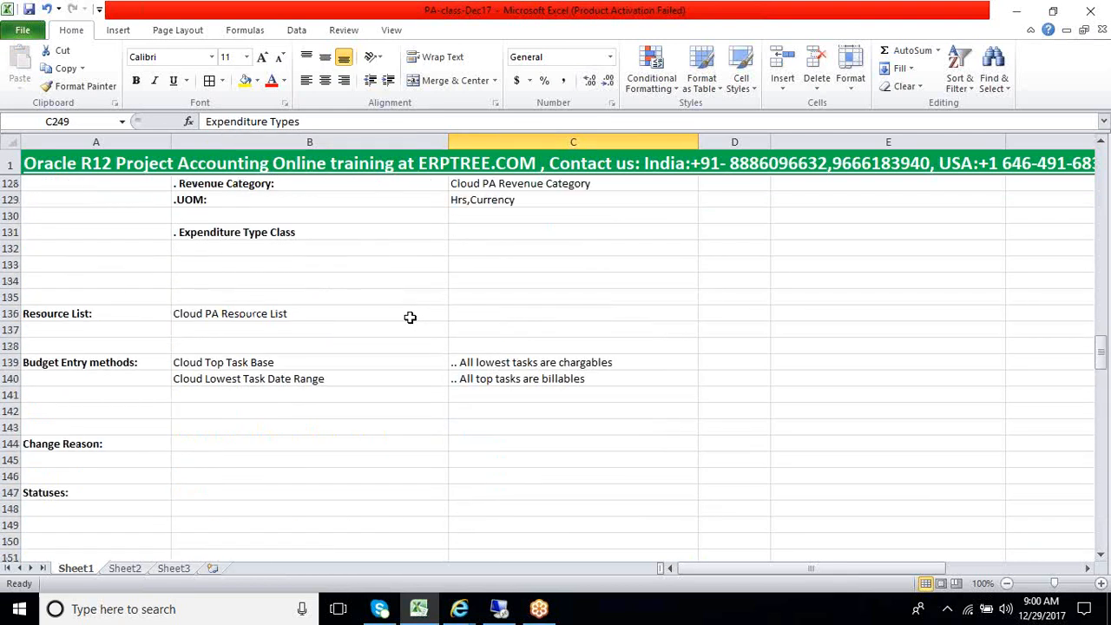
pyautogui.scroll(4, 410, 318)
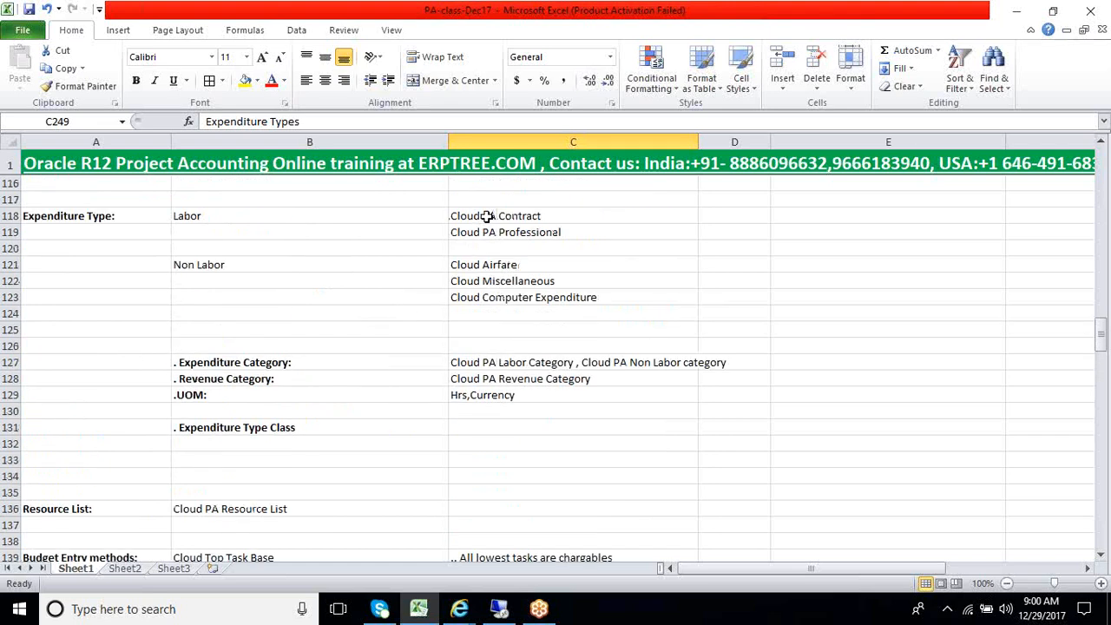
pyautogui.moveTo(486, 217); pyautogui.dragTo(487, 295)
pyautogui.hotkey('ctrl', 'c')
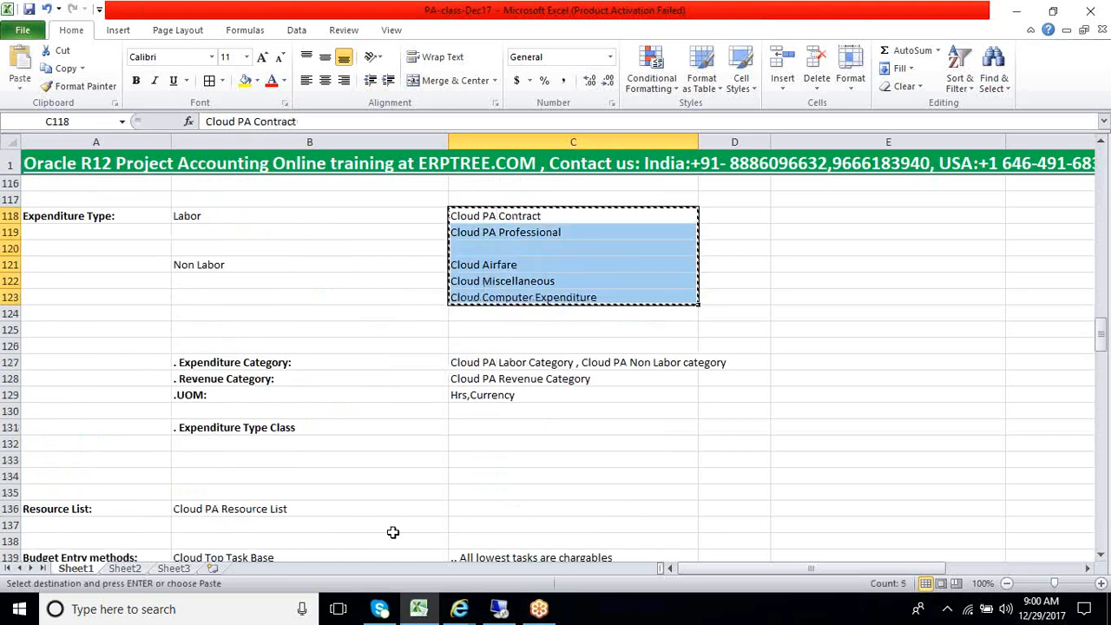
pyautogui.click(499, 608)
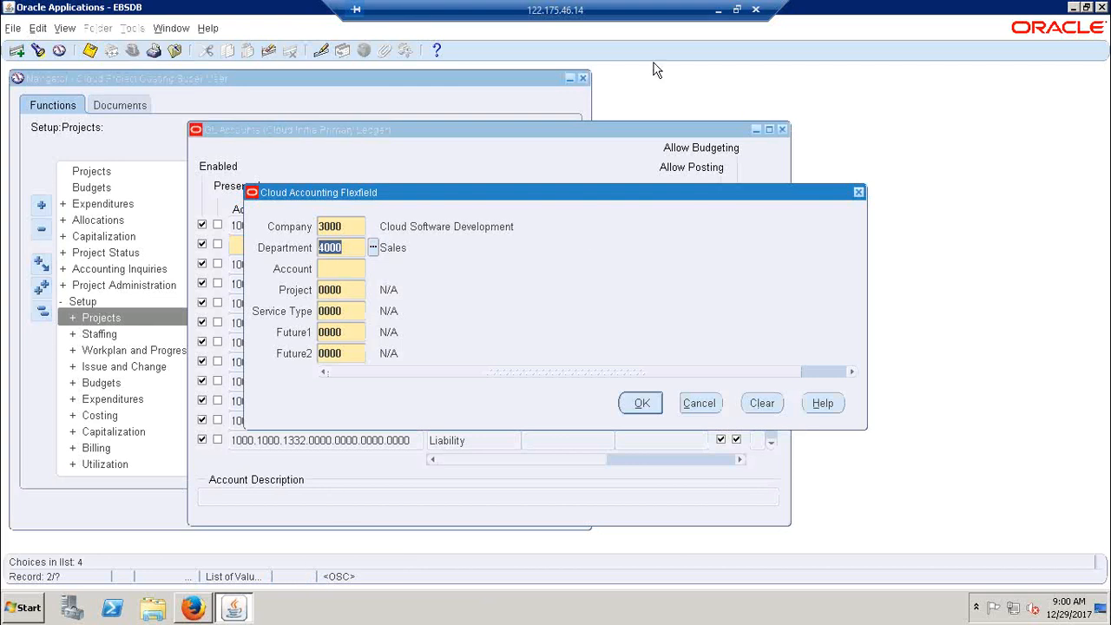
pyautogui.click(718, 9)
pyautogui.scroll(-20, 434, 342)
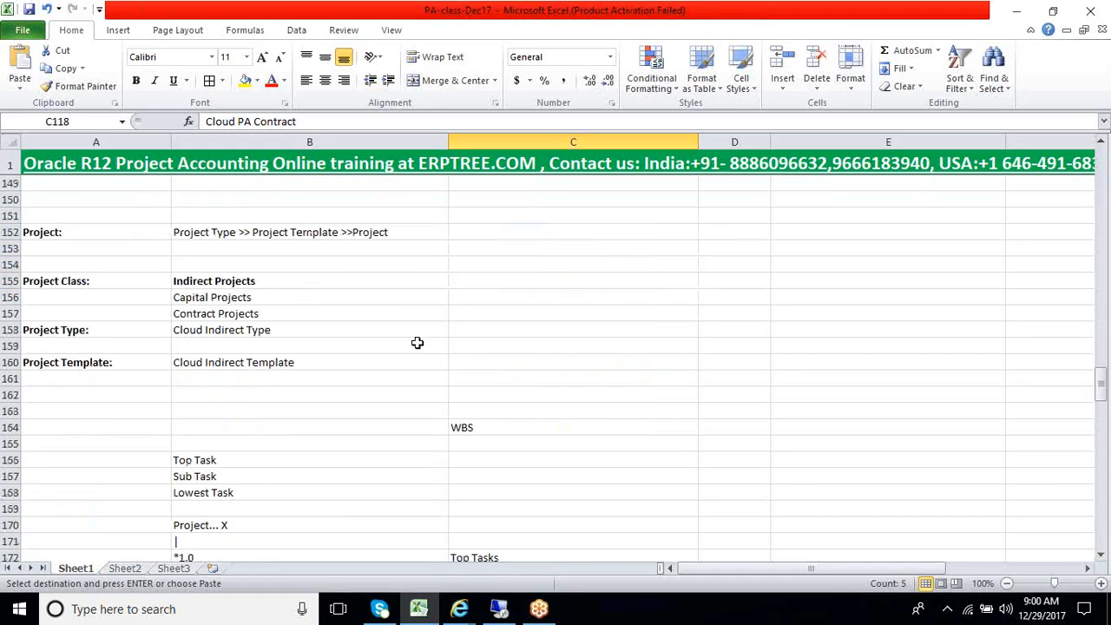
pyautogui.scroll(-20, 417, 345)
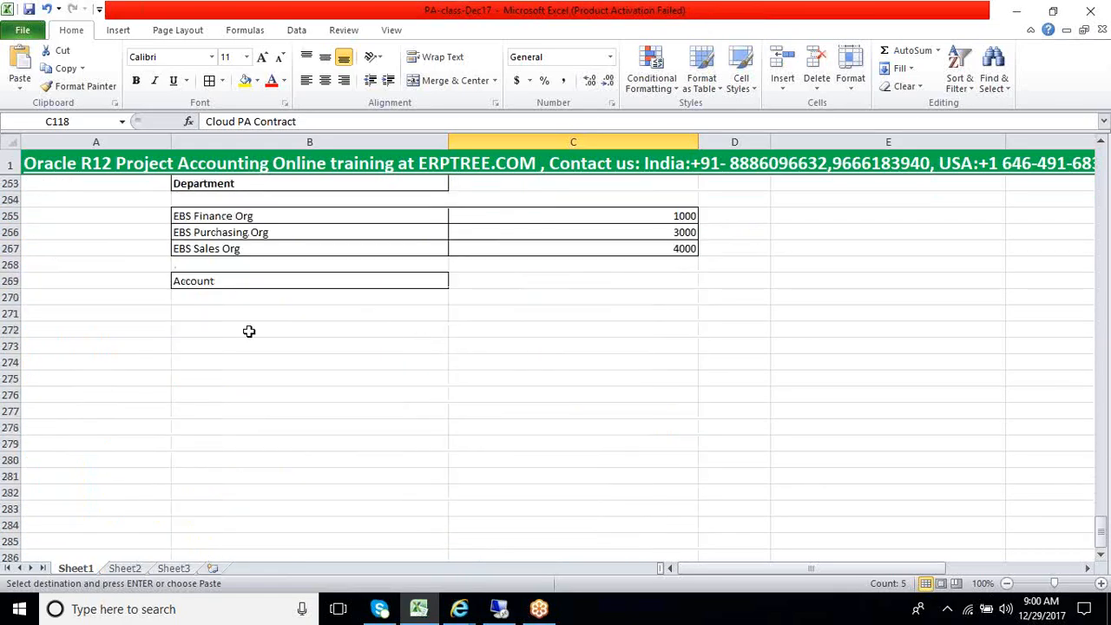
pyautogui.click(233, 311)
pyautogui.hotkey('ctrl', 'v')
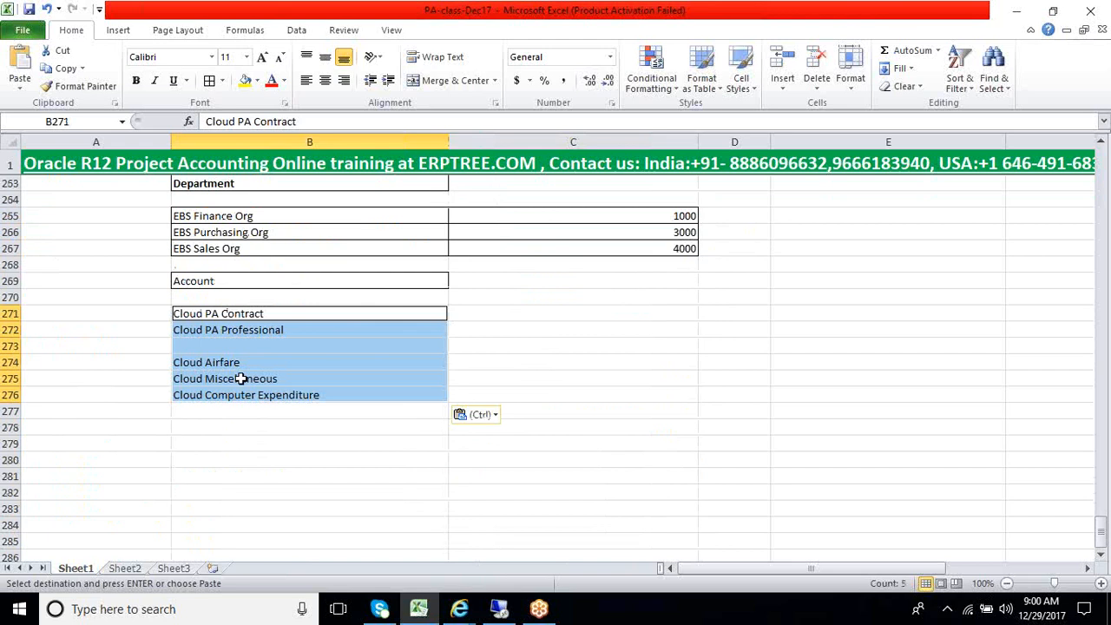
# Delete the blank row 273 between Cloud PA Professional and Cloud Airfare
pyautogui.click(228, 346)
pyautogui.click(5, 346)
pyautogui.rightClick(7, 346)
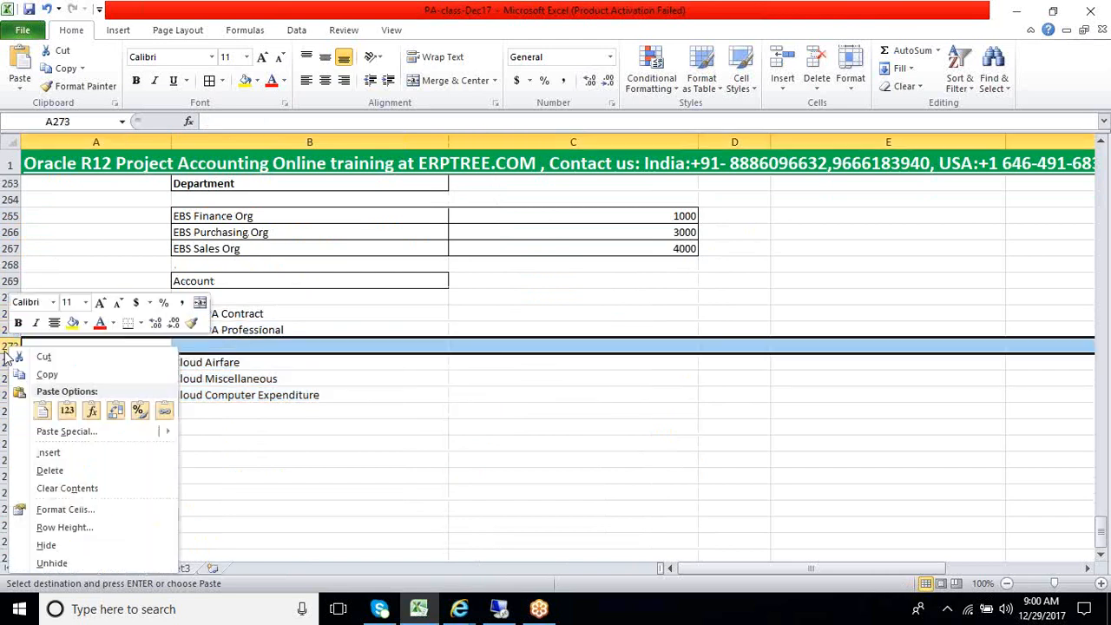
pyautogui.click(60, 470)
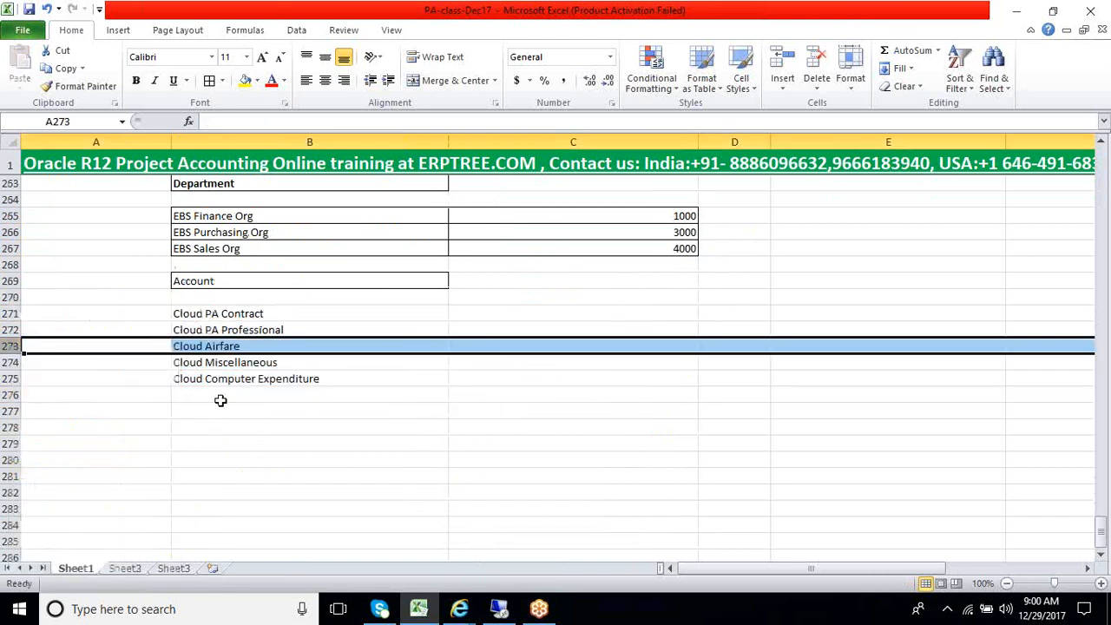
pyautogui.click(226, 395)
# Apply all borders to the Account table range B271:C276
pyautogui.moveTo(228, 312); pyautogui.dragTo(551, 385)
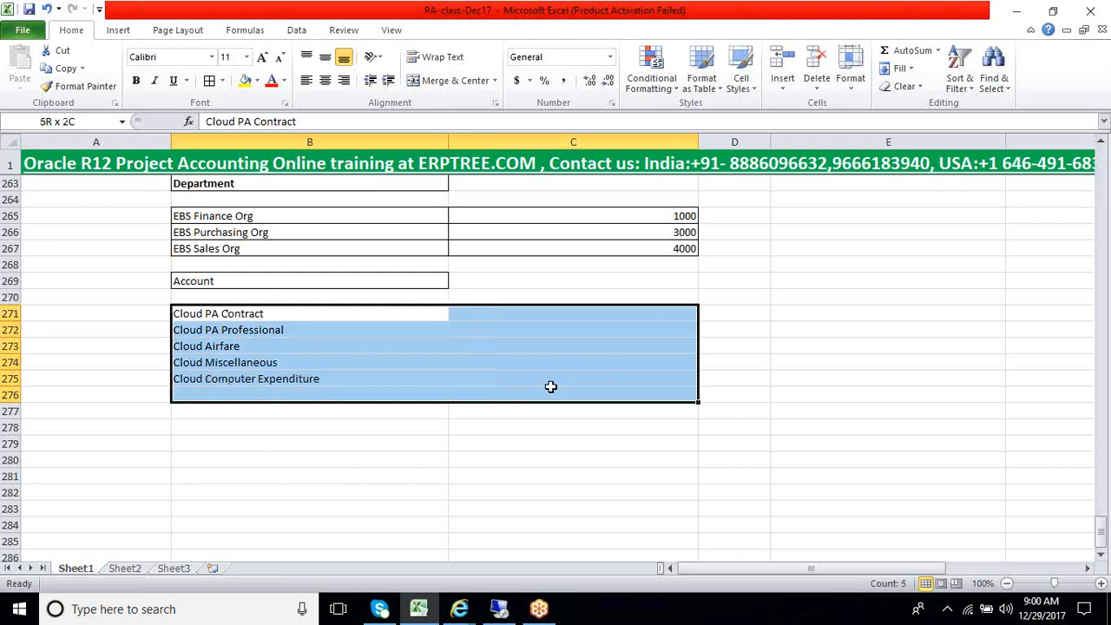
pyautogui.click(209, 81)
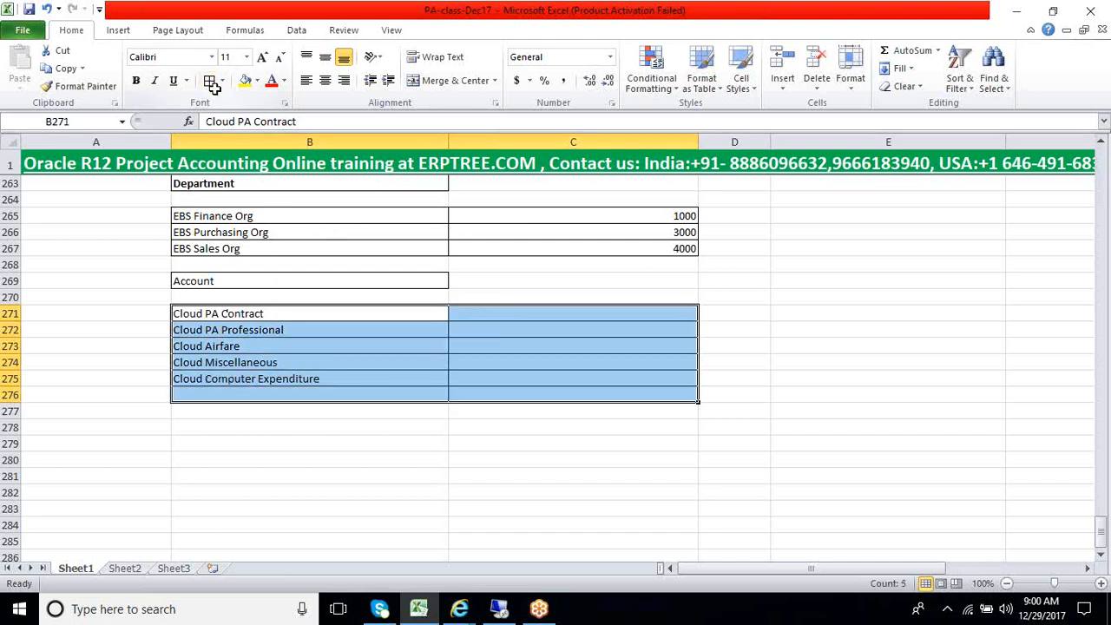
pyautogui.click(286, 425)
# Make the Account heading in B269 bold
pyautogui.click(222, 283)
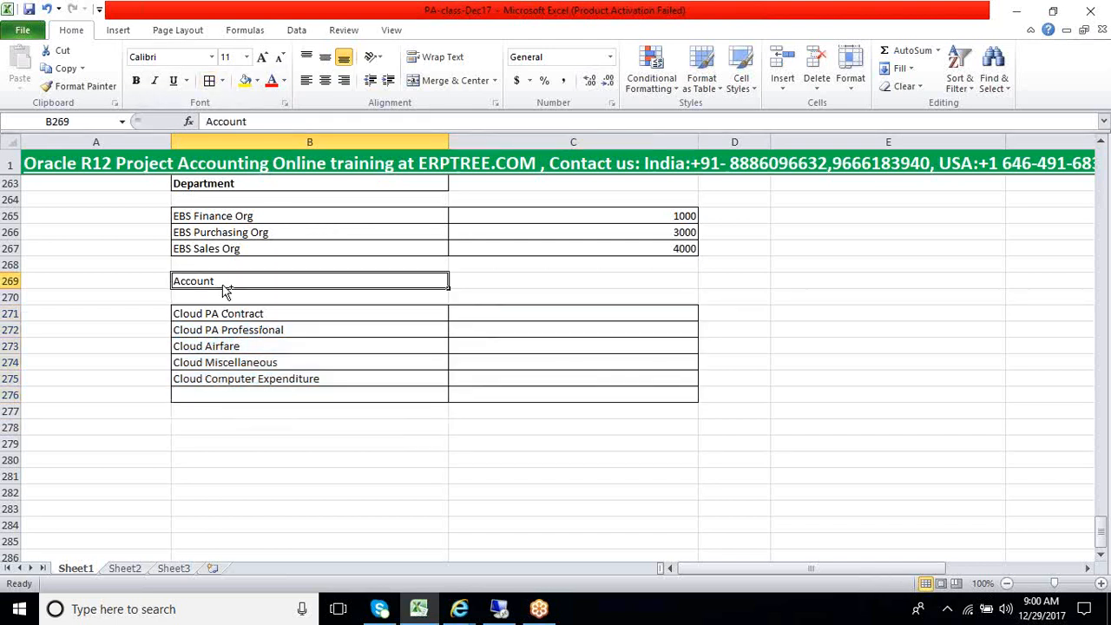
pyautogui.hotkey('ctrl', 'b')
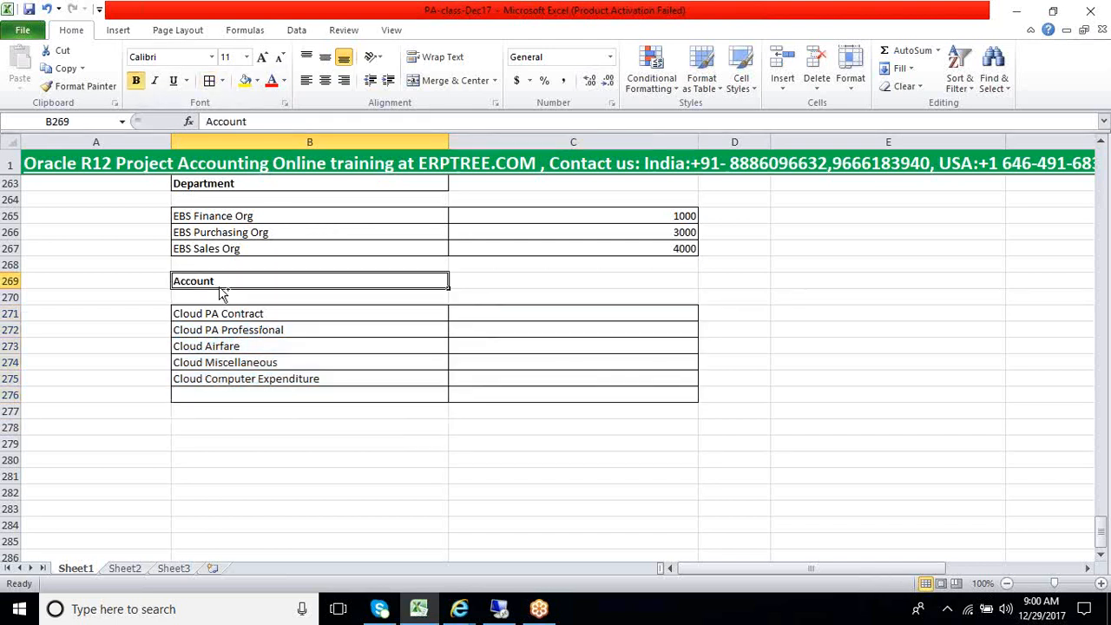
pyautogui.click(266, 467)
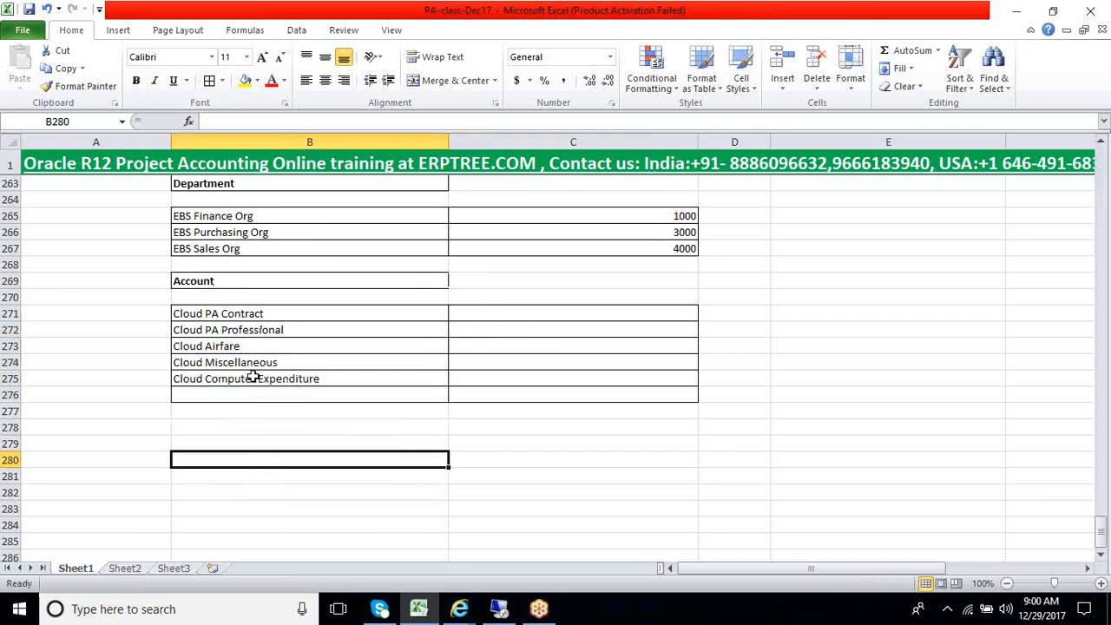
# Delete the empty bordered cells B276:C276 below Cloud Computer Expenditure
pyautogui.click(221, 397)
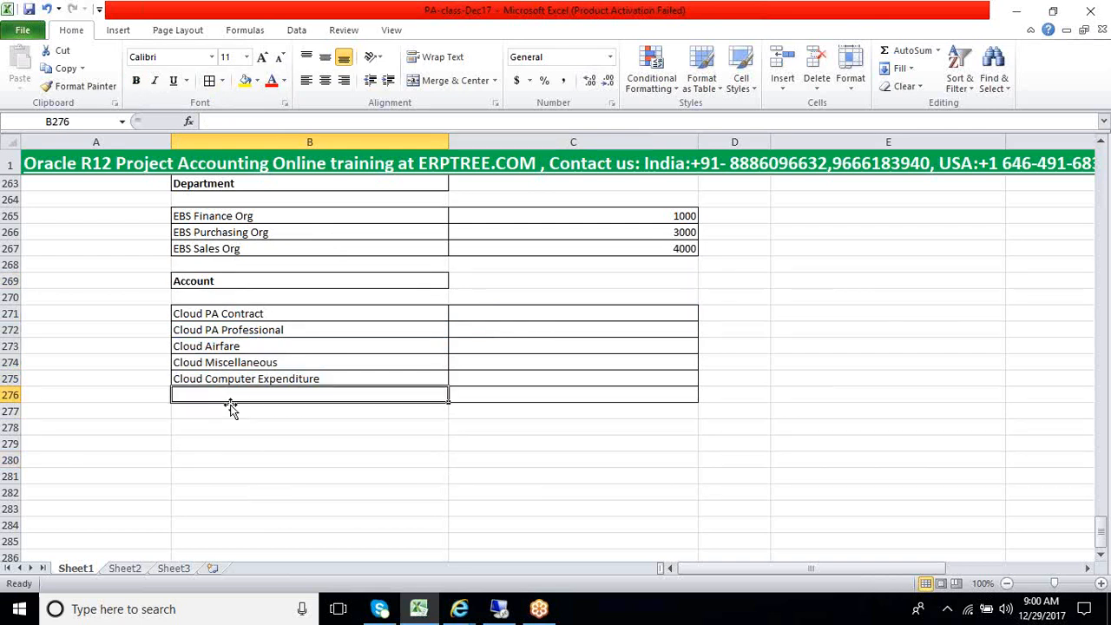
pyautogui.hotkey('shift', 'Right')
pyautogui.rightClick(265, 404)
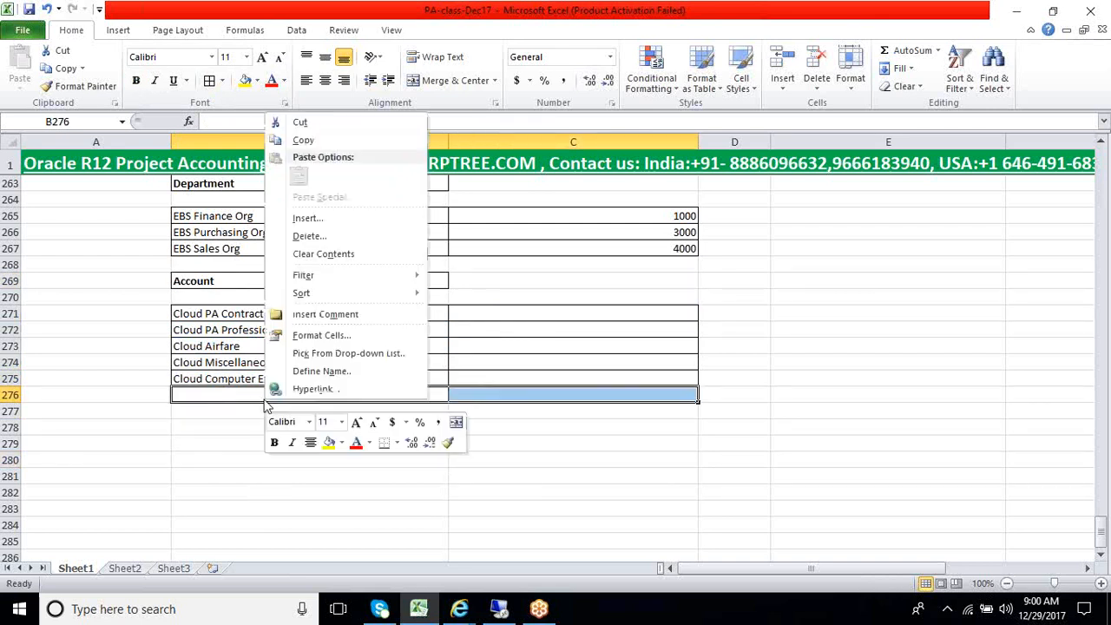
pyautogui.click(315, 237)
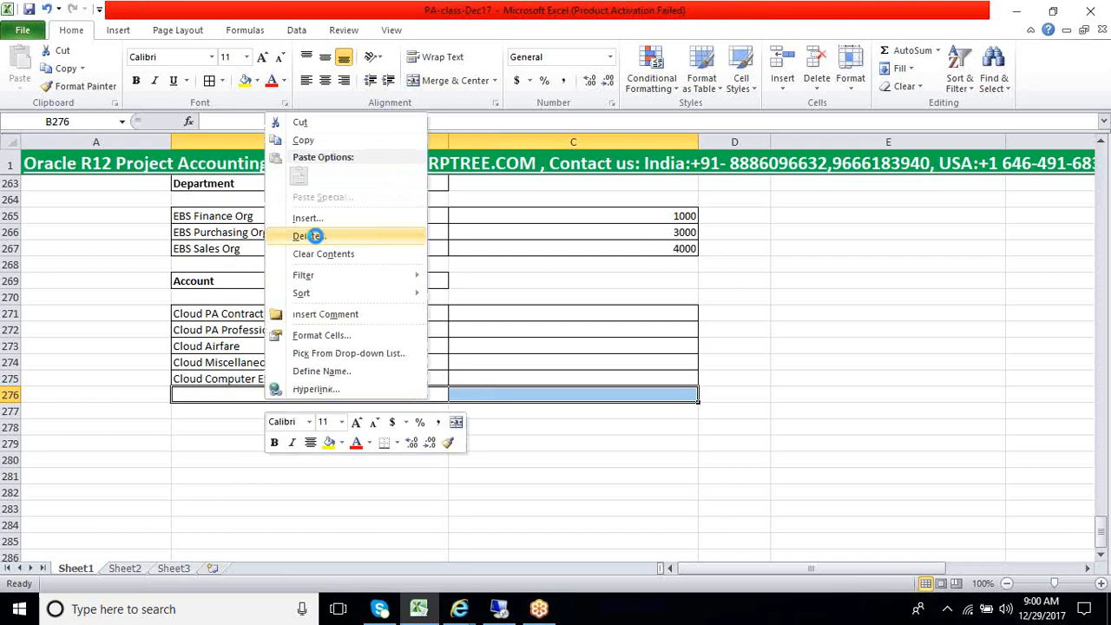
pyautogui.click(287, 281)
pyautogui.click(270, 456)
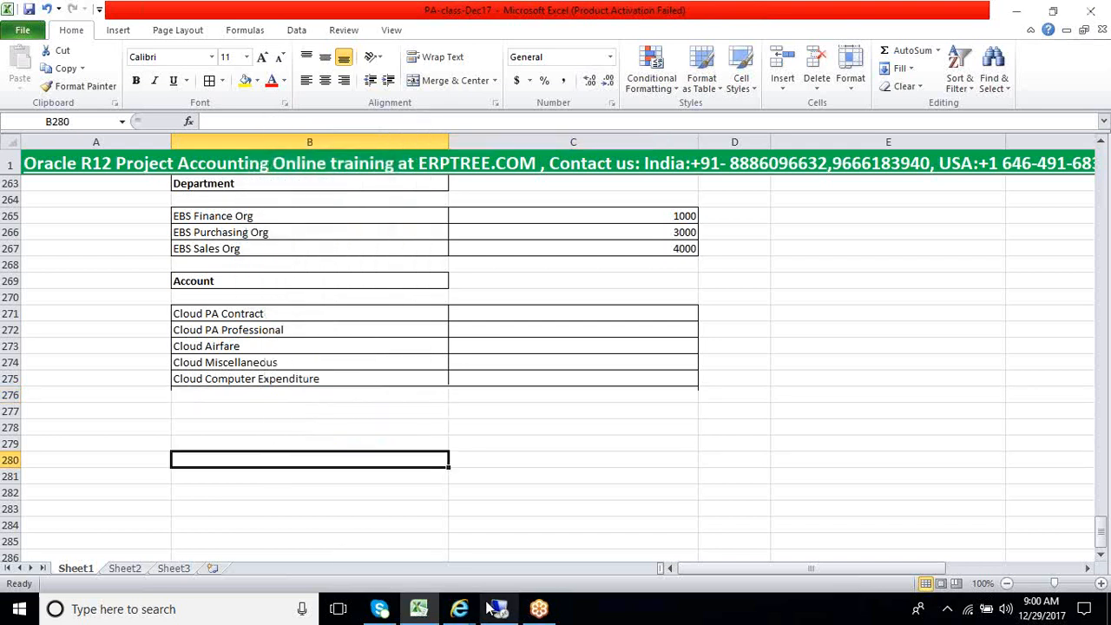
pyautogui.click(511, 318)
pyautogui.moveTo(509, 322); pyautogui.dragTo(508, 375)
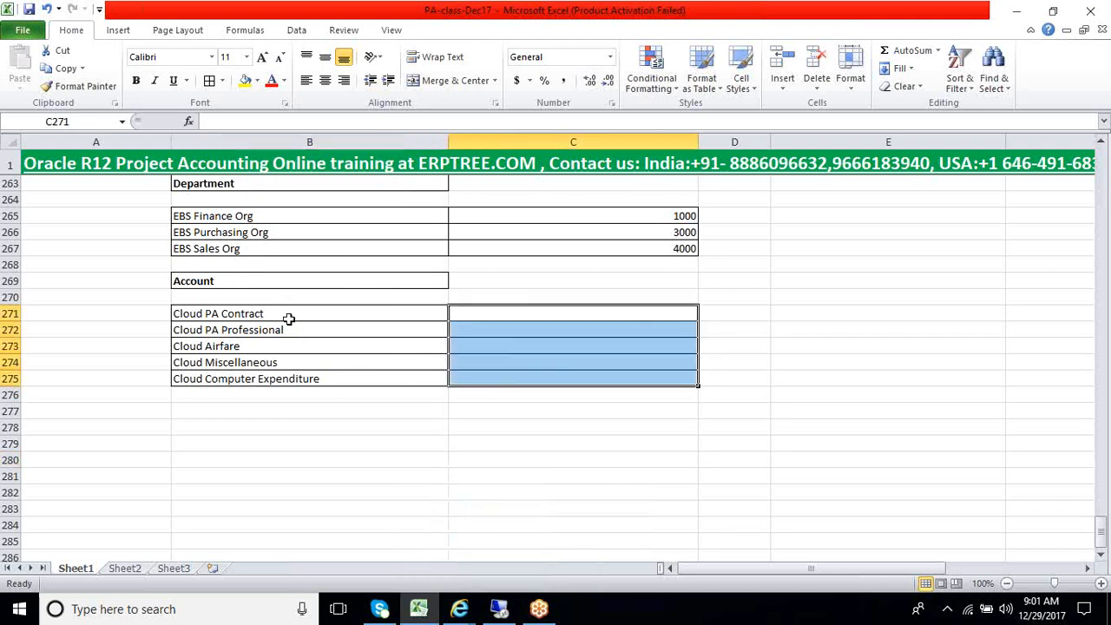
pyautogui.moveTo(290, 318); pyautogui.dragTo(288, 378)
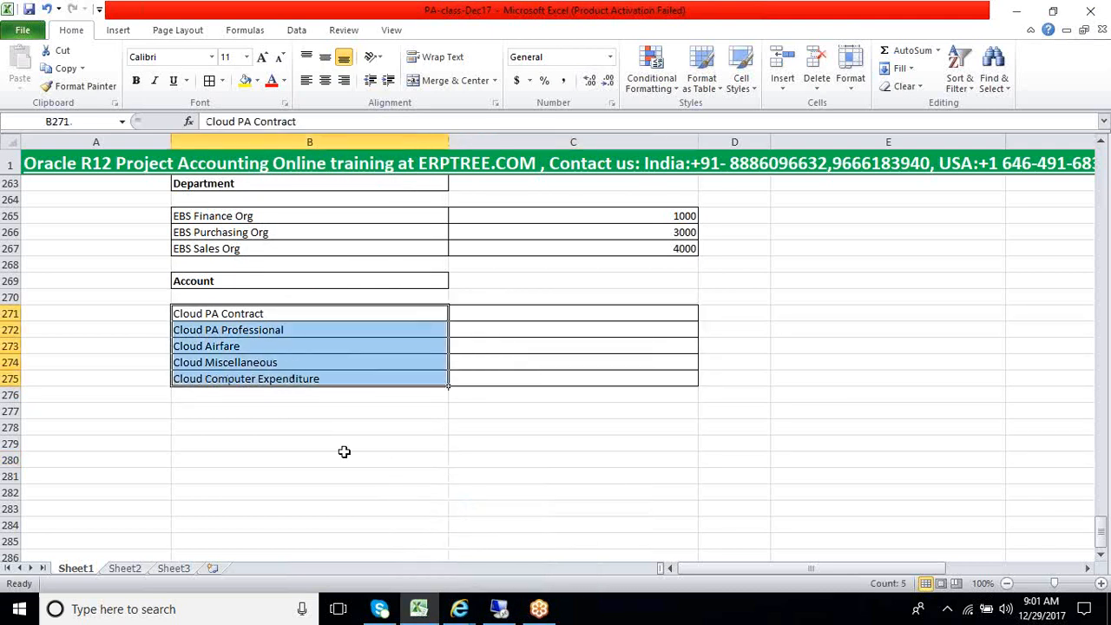
pyautogui.click(248, 316)
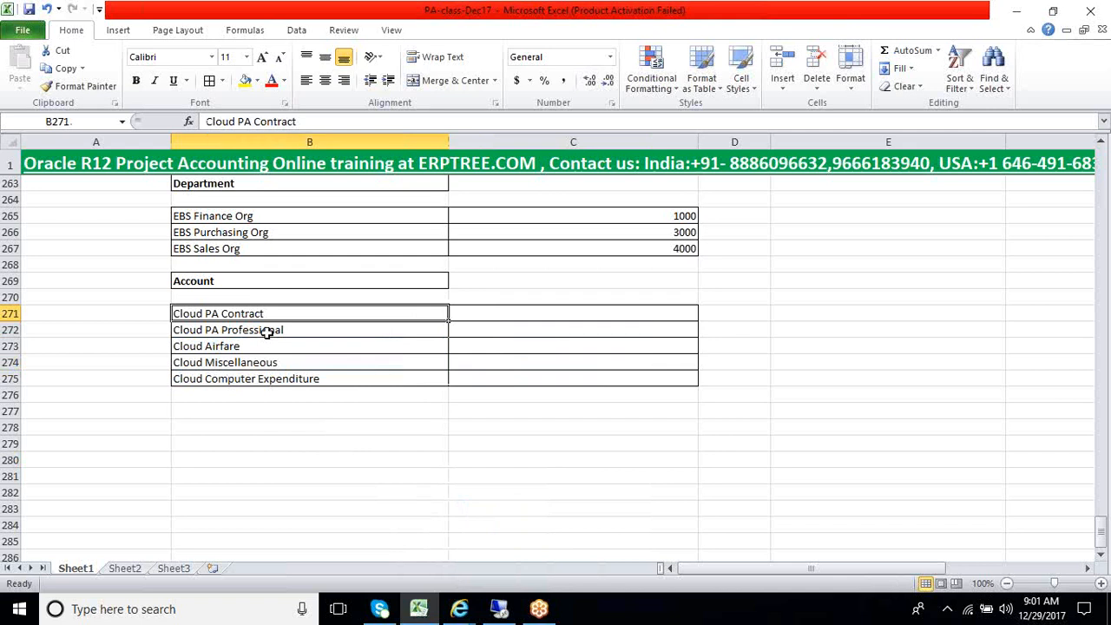
# Review the Account segment's Expenditure Types mapping and the Cloud PA Contract row in the Account table
pyautogui.scroll(7, 321, 323)
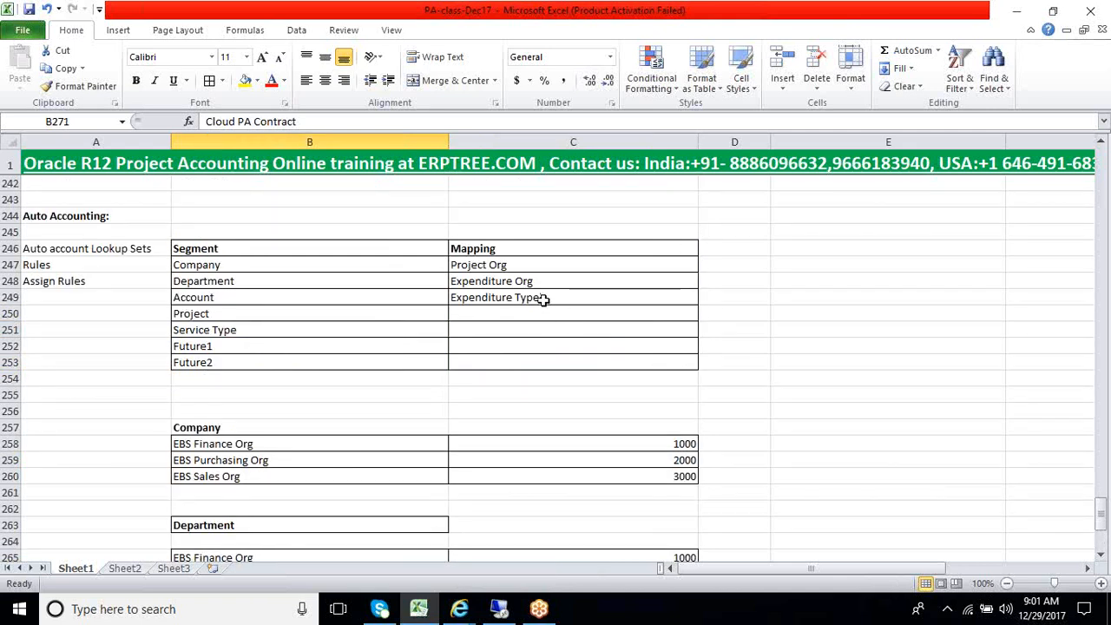
pyautogui.click(542, 298)
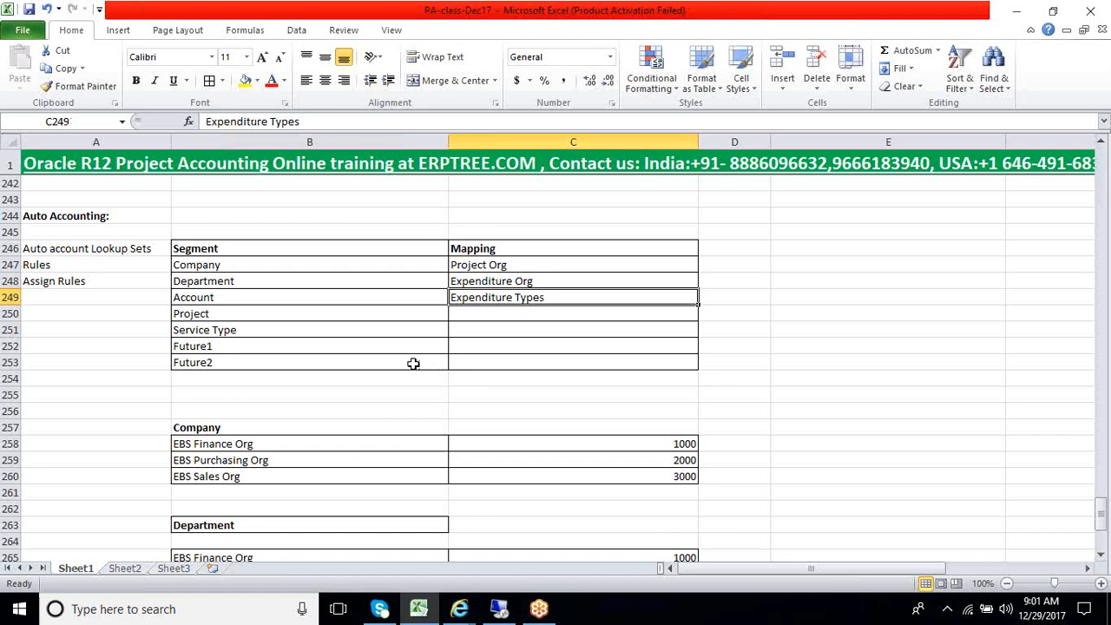
pyautogui.scroll(-6, 414, 363)
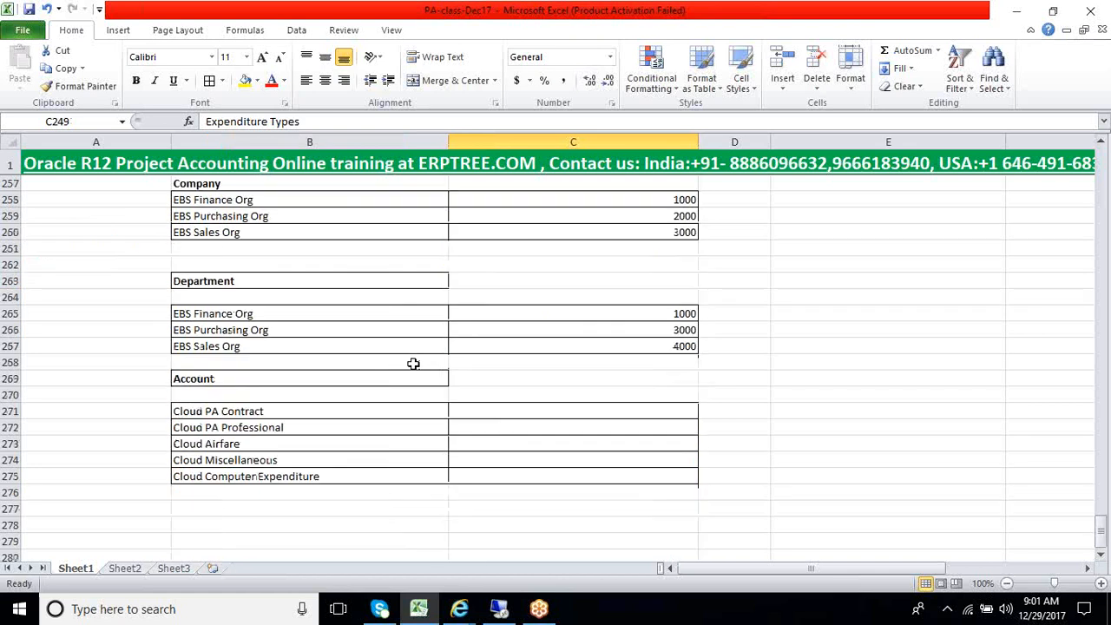
pyautogui.click(369, 362)
pyautogui.click(473, 363)
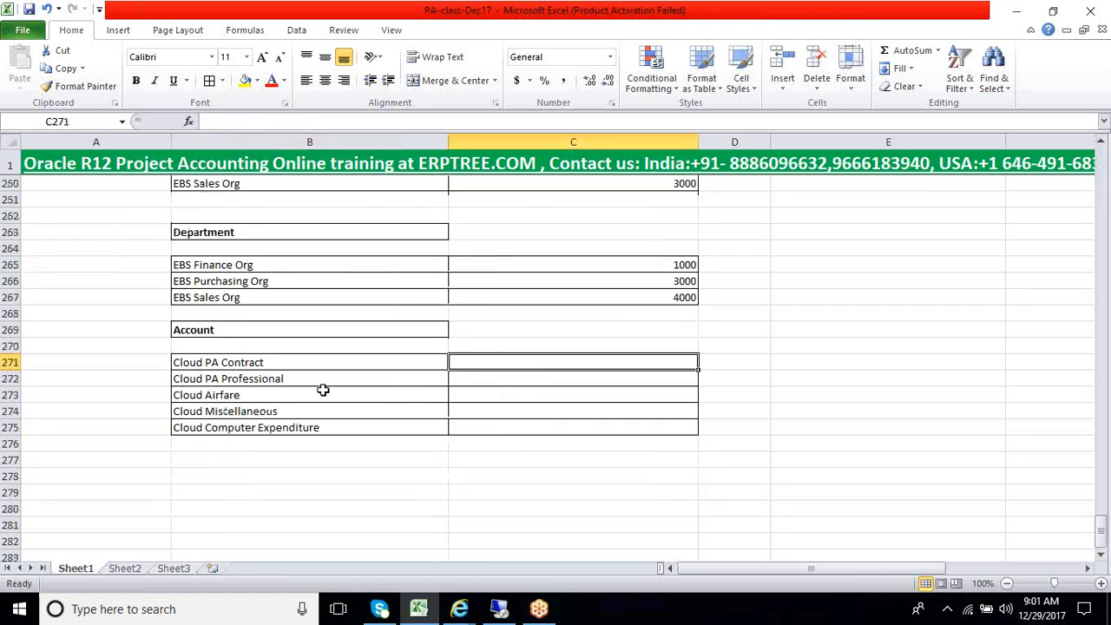
pyautogui.click(253, 366)
# Switch to Oracle Applications and search the Account segment's values in the Cloud Accounting Flexfield for %expense%
pyautogui.click(515, 618)
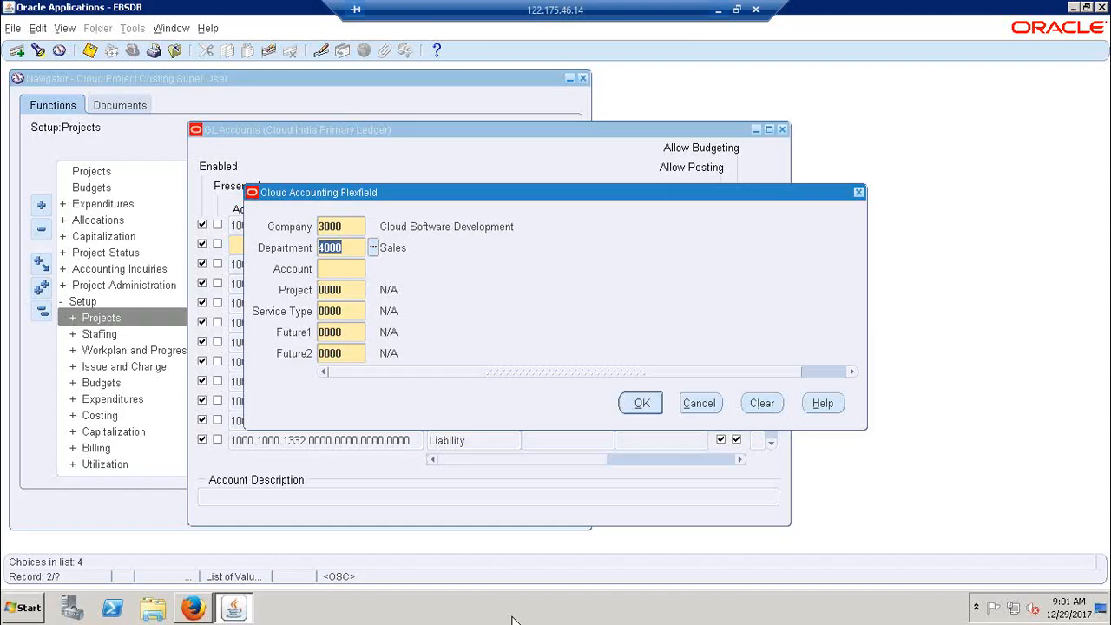
pyautogui.click(352, 270)
pyautogui.click(373, 269)
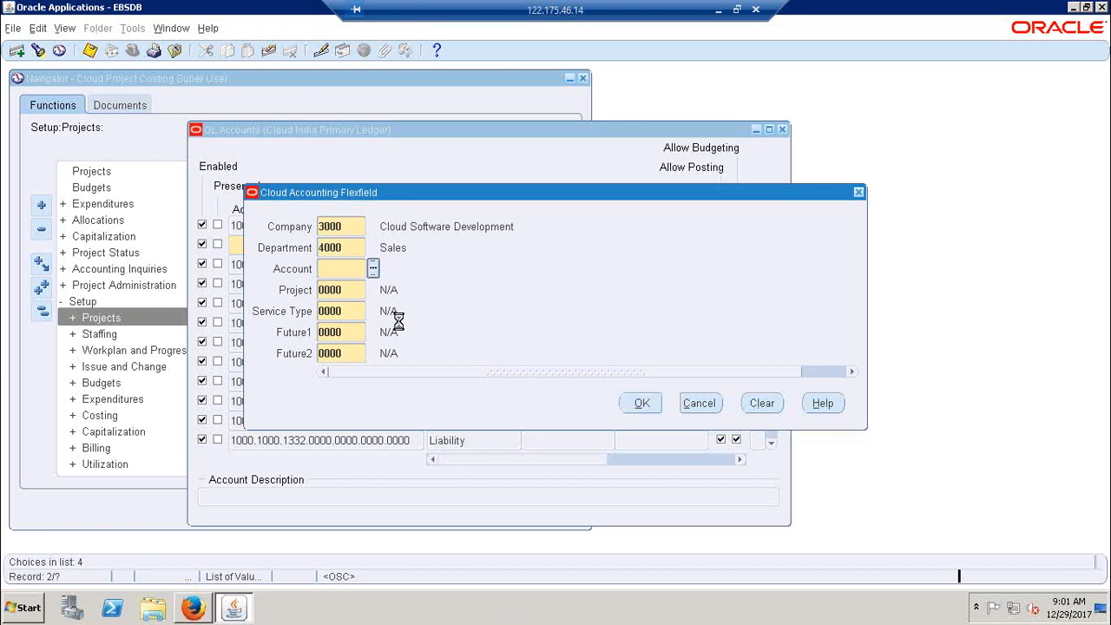
pyautogui.moveTo(460, 108); pyautogui.dragTo(701, 125)
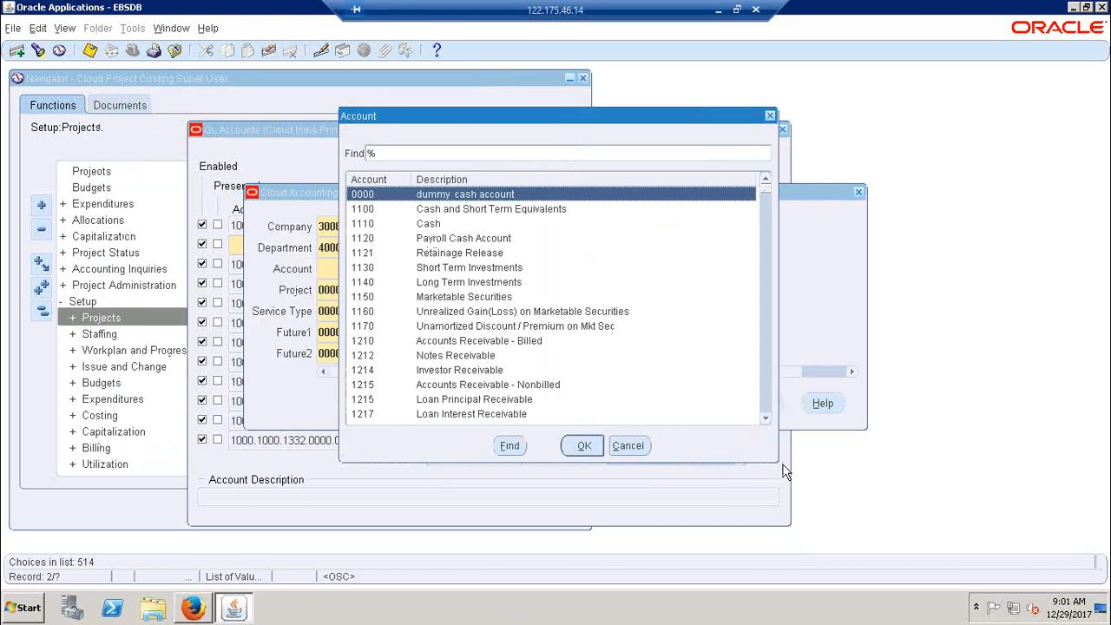
pyautogui.moveTo(775, 458); pyautogui.dragTo(945, 538)
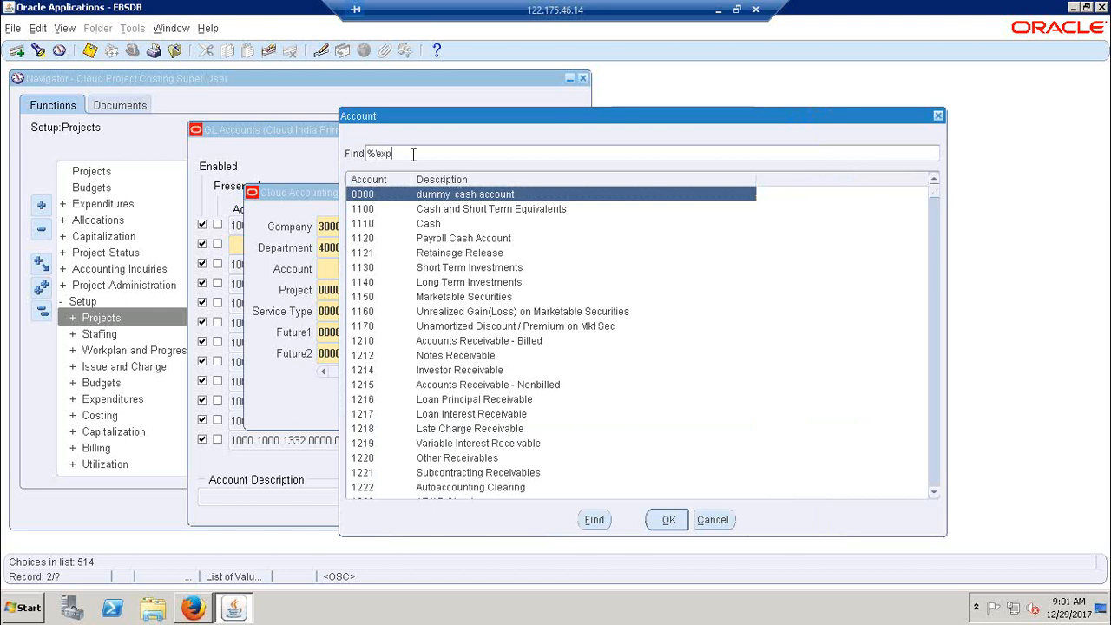
pyautogui.write('ense%')
pyautogui.press('Return')
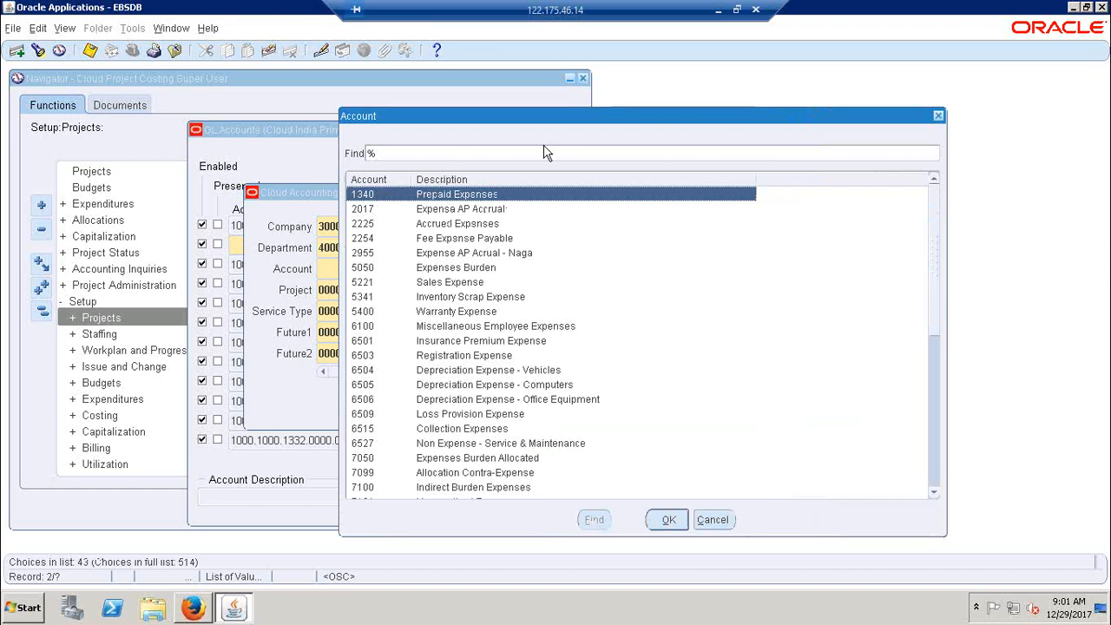
# Choose 6503 Registration Expense from the filtered expense accounts as the flexfield's Account value
pyautogui.moveTo(547, 117); pyautogui.dragTo(567, 72)
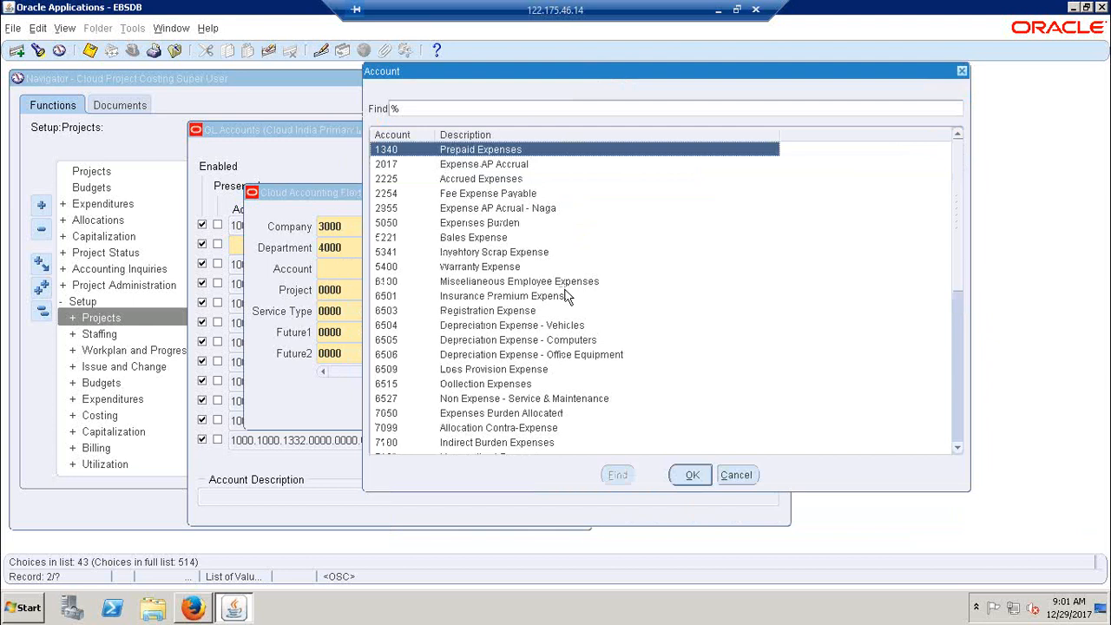
pyautogui.scroll(-3, 545, 379)
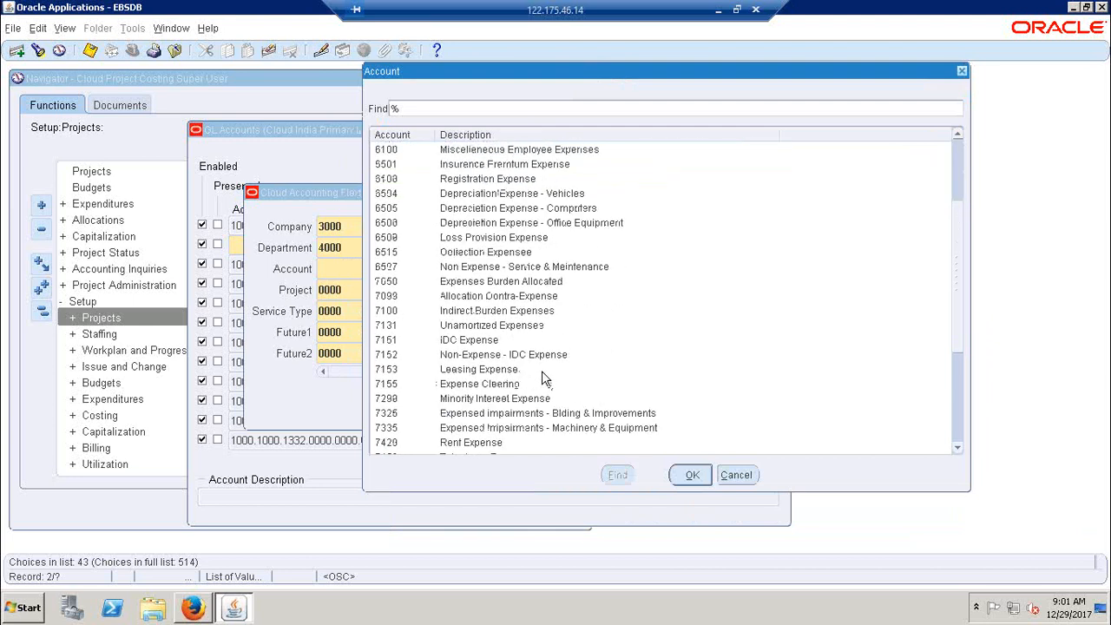
pyautogui.scroll(-2, 545, 379)
pyautogui.scroll(2, 542, 371)
pyautogui.click(717, 9)
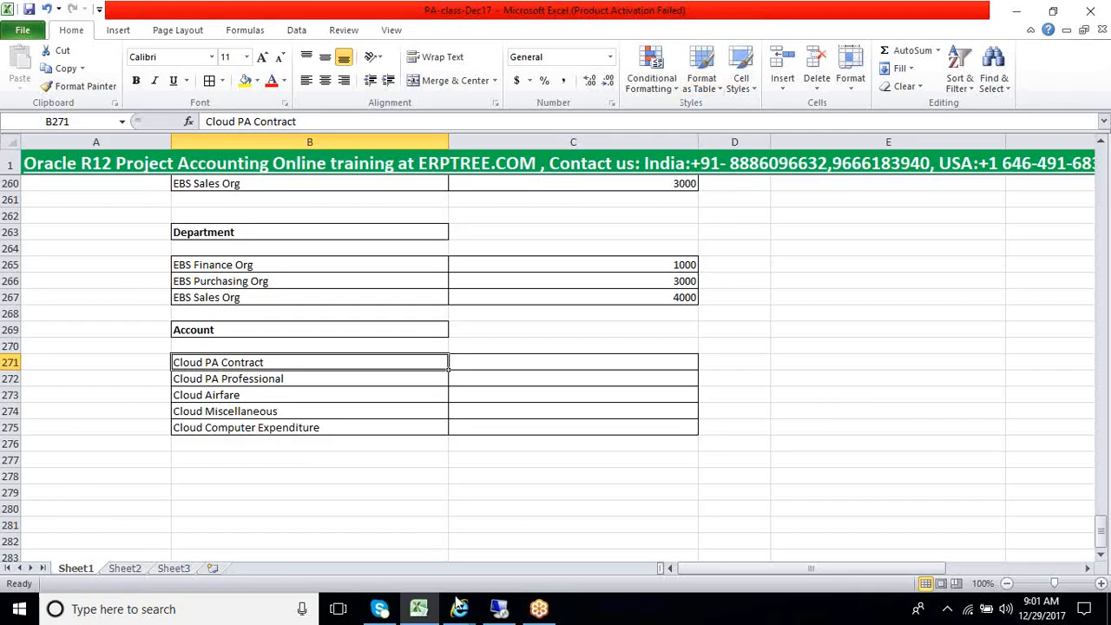
pyautogui.click(493, 613)
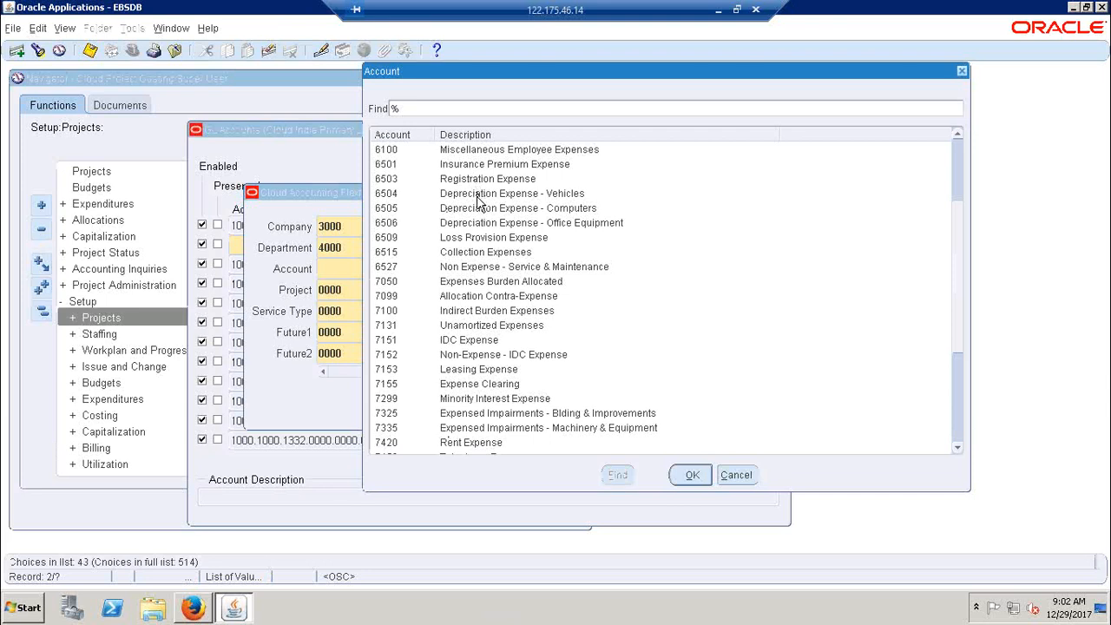
pyautogui.click(474, 167)
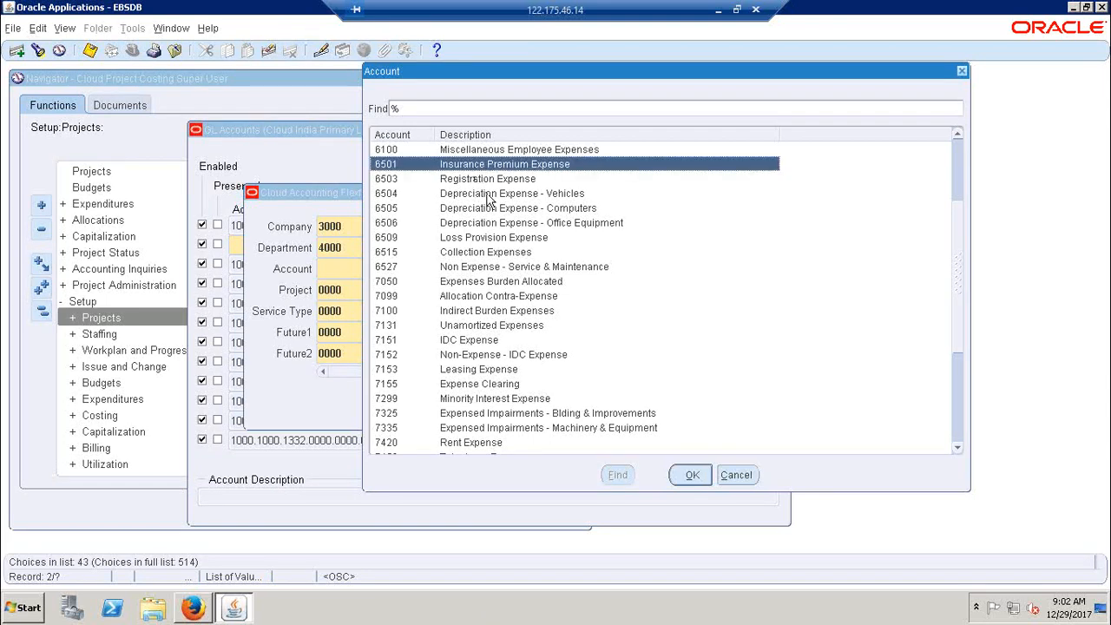
pyautogui.click(474, 179)
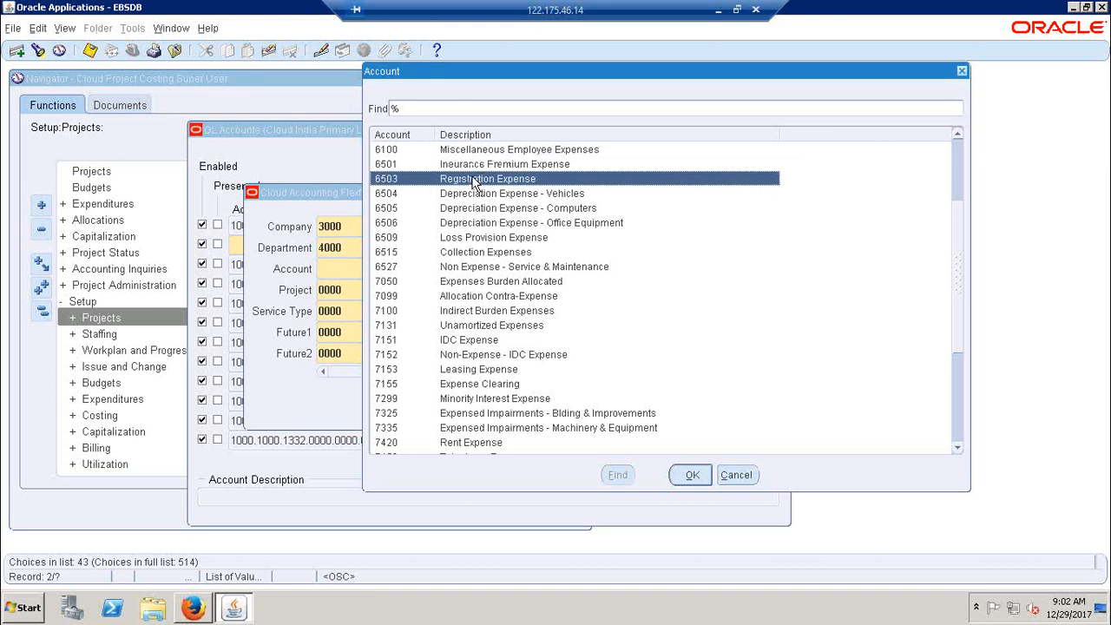
pyautogui.click(692, 477)
# Copy the Account value 6503 into cell C271 of the Excel sheet, beside Cloud PA Contract
pyautogui.doubleClick(352, 270)
pyautogui.hotkey('ctrl', 'c')
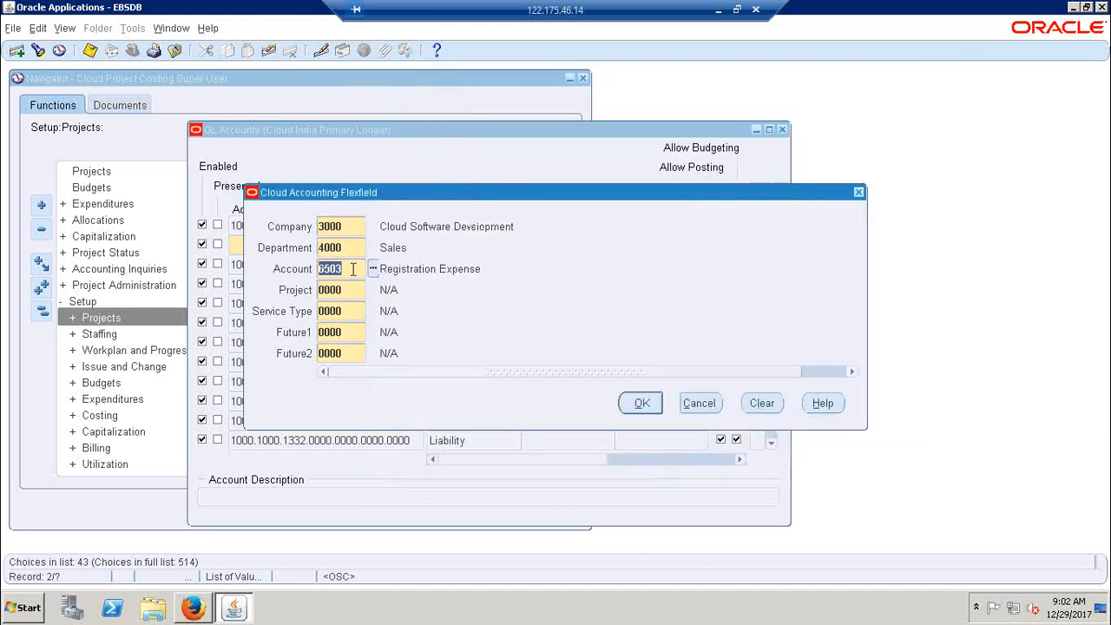
pyautogui.click(715, 11)
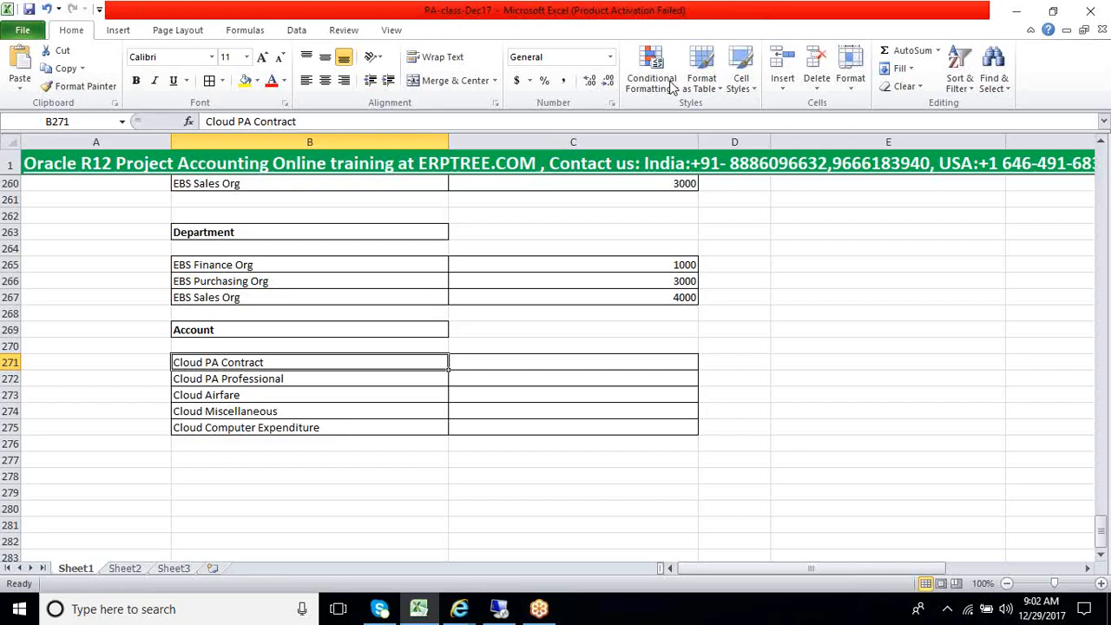
pyautogui.click(501, 370)
pyautogui.hotkey('ctrl', 'v')
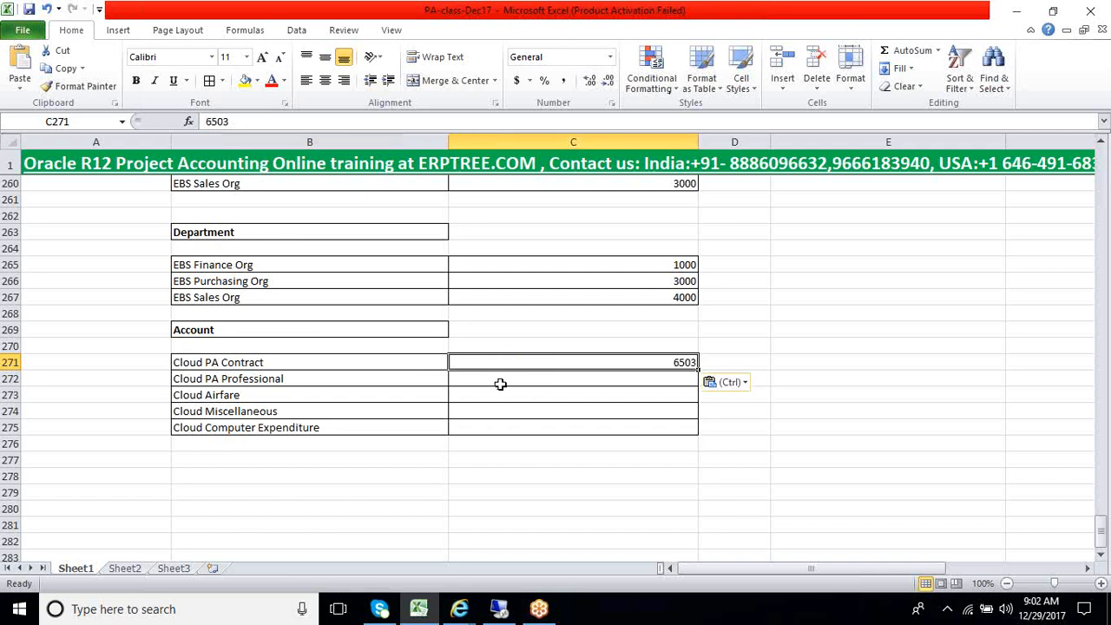
# Return to Oracle Applications, filter the Account values by 65% and choose 6514 New Contract Incentive for Cloud PA Professional
pyautogui.click(501, 383)
pyautogui.click(274, 381)
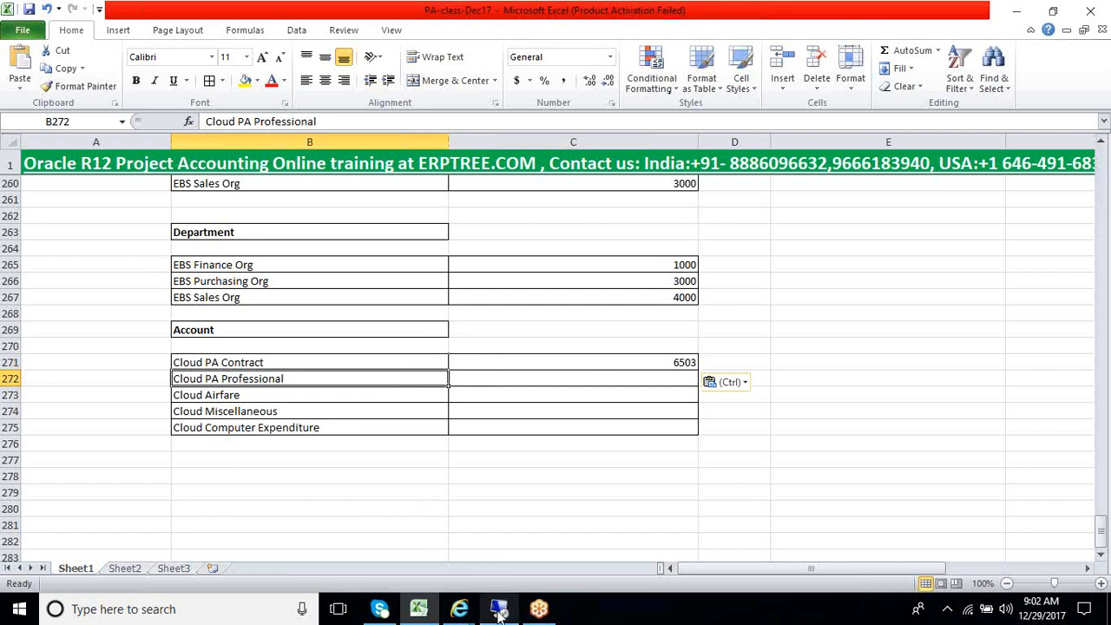
pyautogui.moveTo(499, 614)
pyautogui.click(496, 560)
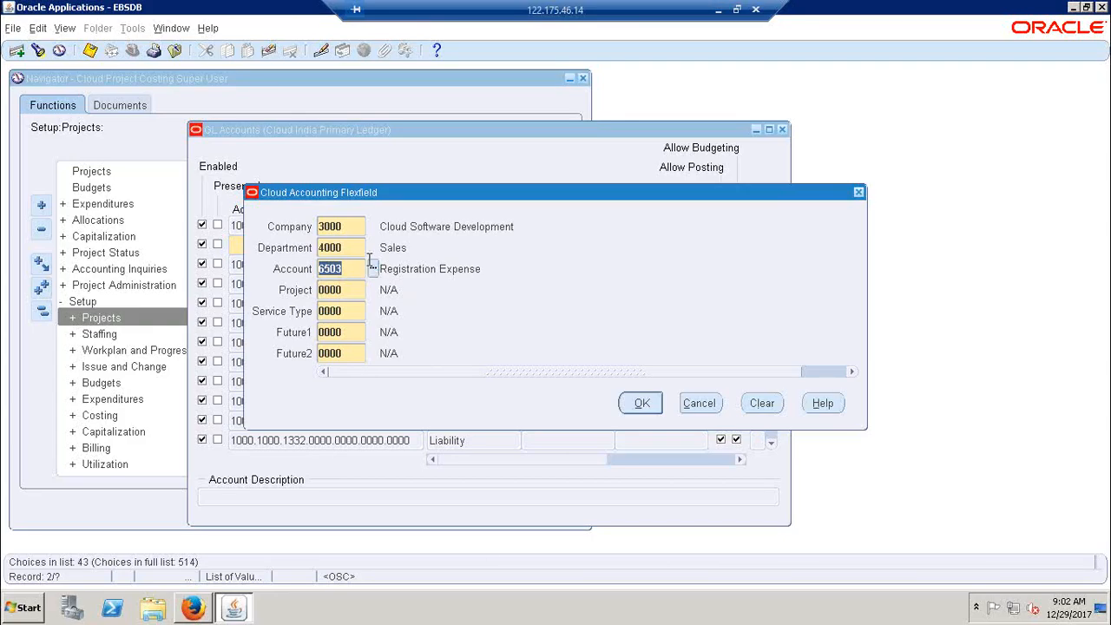
pyautogui.click(372, 269)
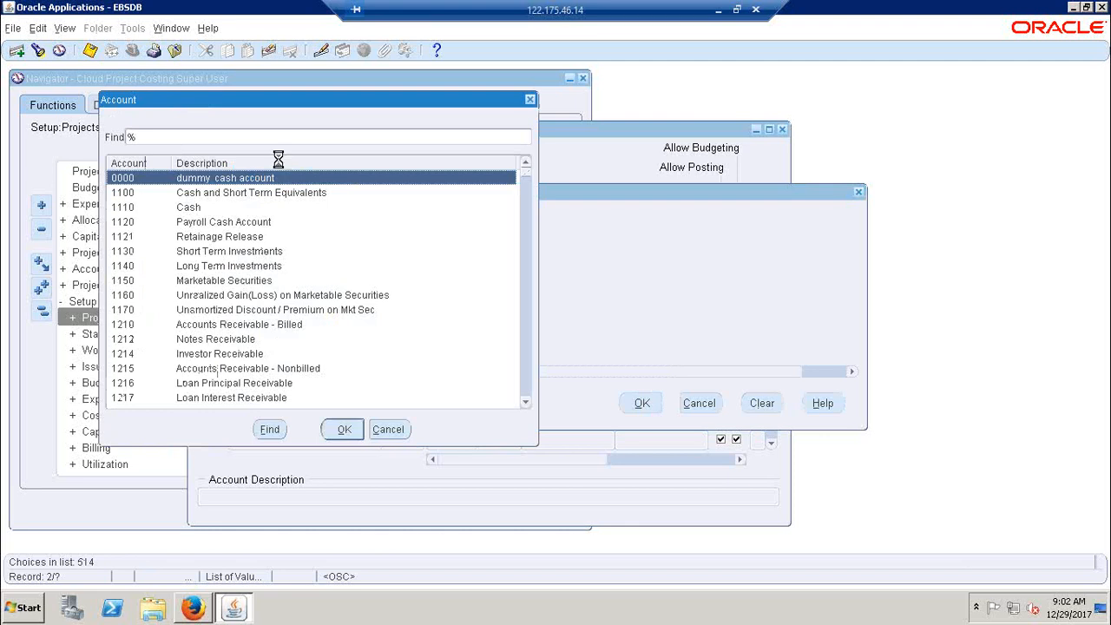
pyautogui.write('65')
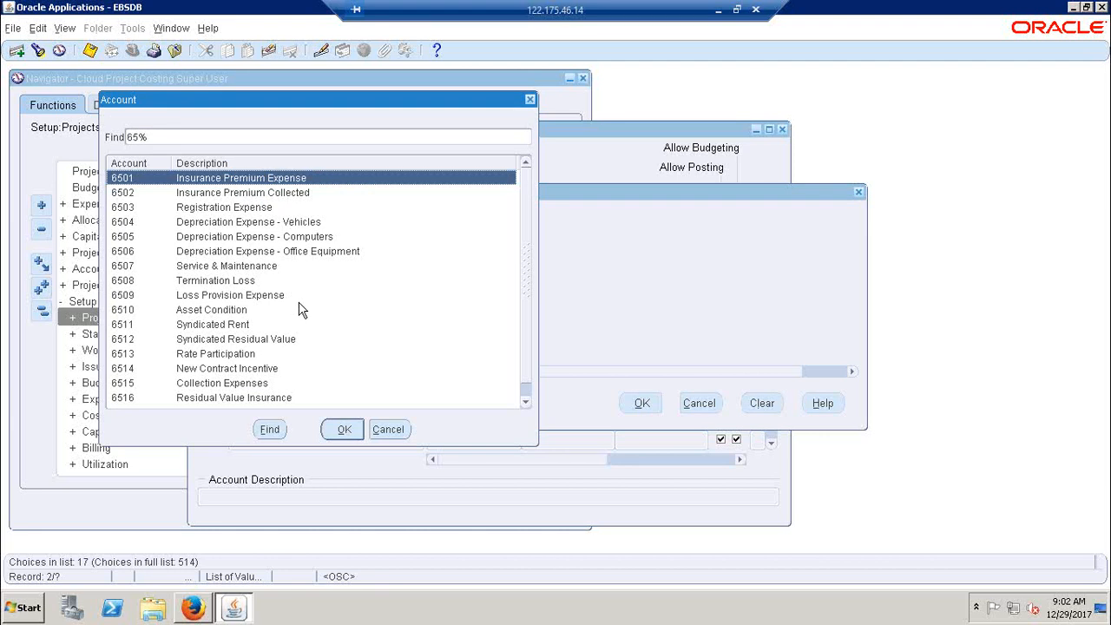
pyautogui.click(265, 368)
pyautogui.click(335, 429)
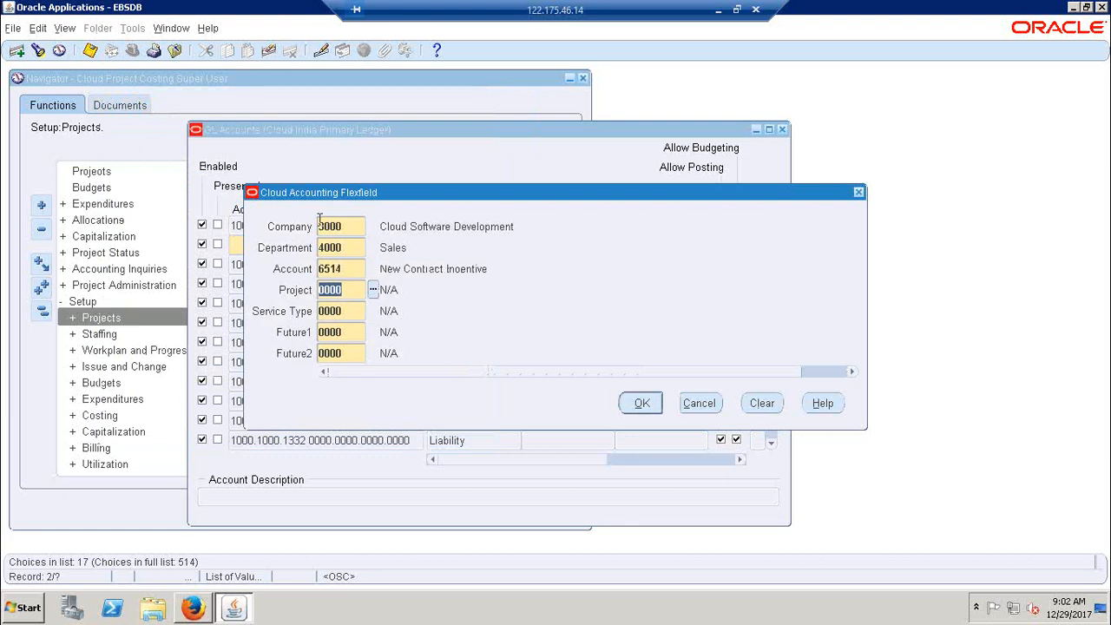
# Copy the Account value 6514 into cell C272 of the Excel sheet, beside Cloud PA Professional
pyautogui.click(358, 270)
pyautogui.hotkey('ctrl', 'c')
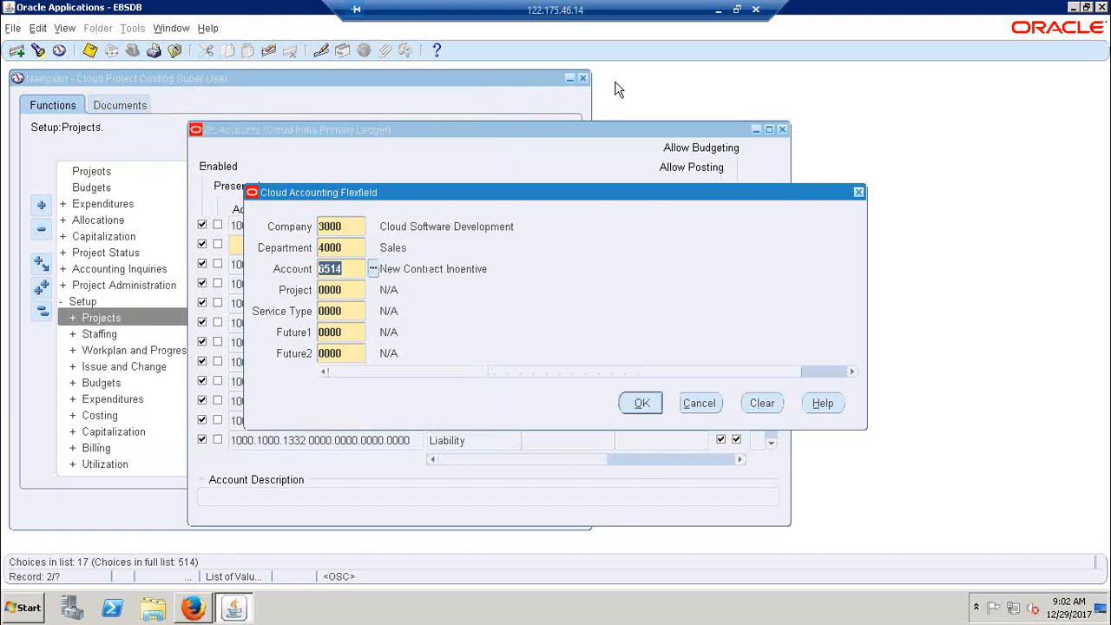
pyautogui.click(719, 9)
pyautogui.click(552, 377)
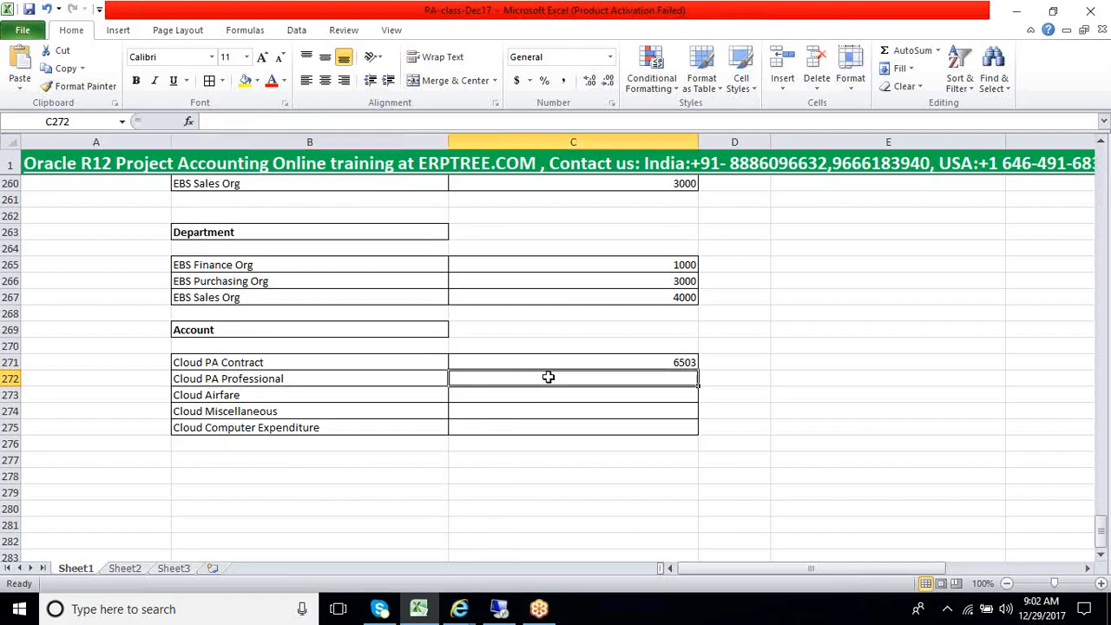
pyautogui.hotkey('ctrl', 'v')
# Return to Oracle Applications, filter the Account values by 65% and choose 6515 Collection Expenses
pyautogui.click(508, 615)
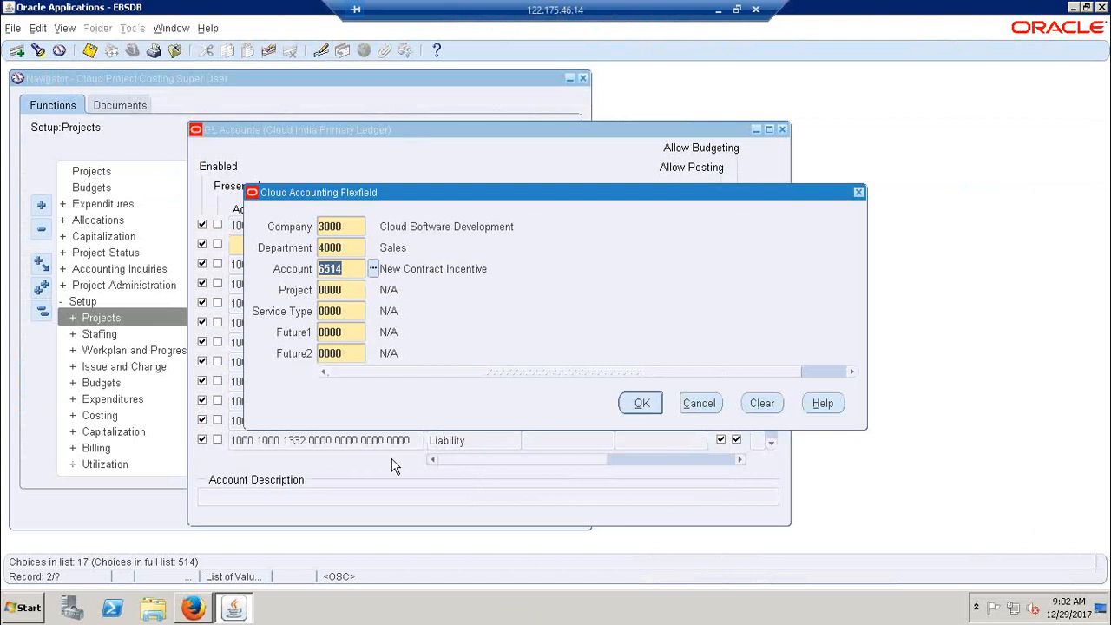
pyautogui.click(372, 267)
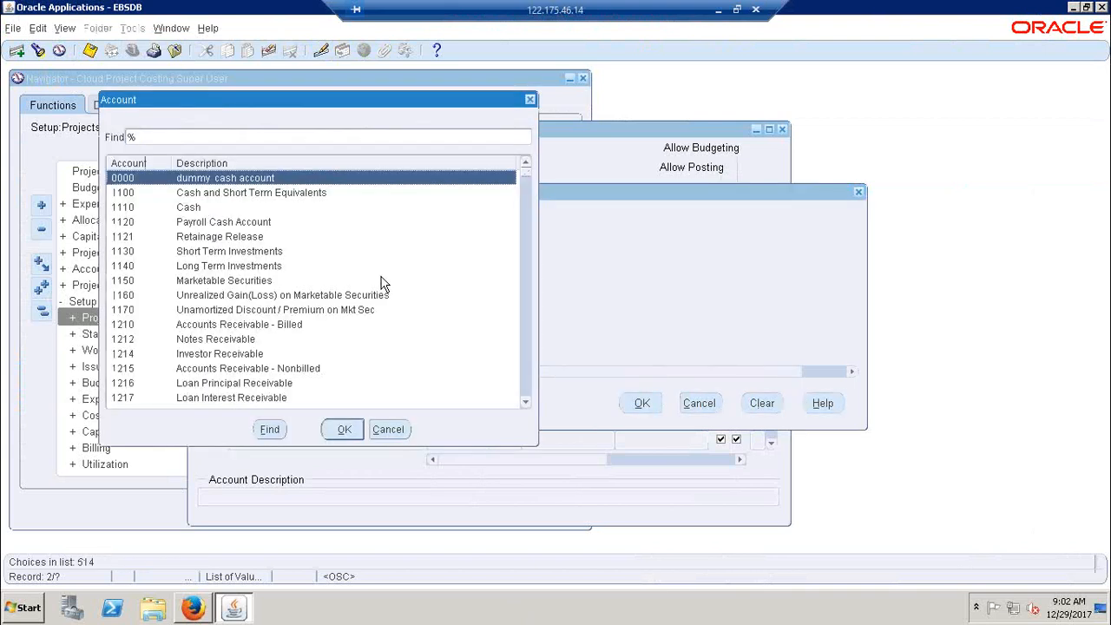
pyautogui.write('65')
pyautogui.scroll(-1, 385, 285)
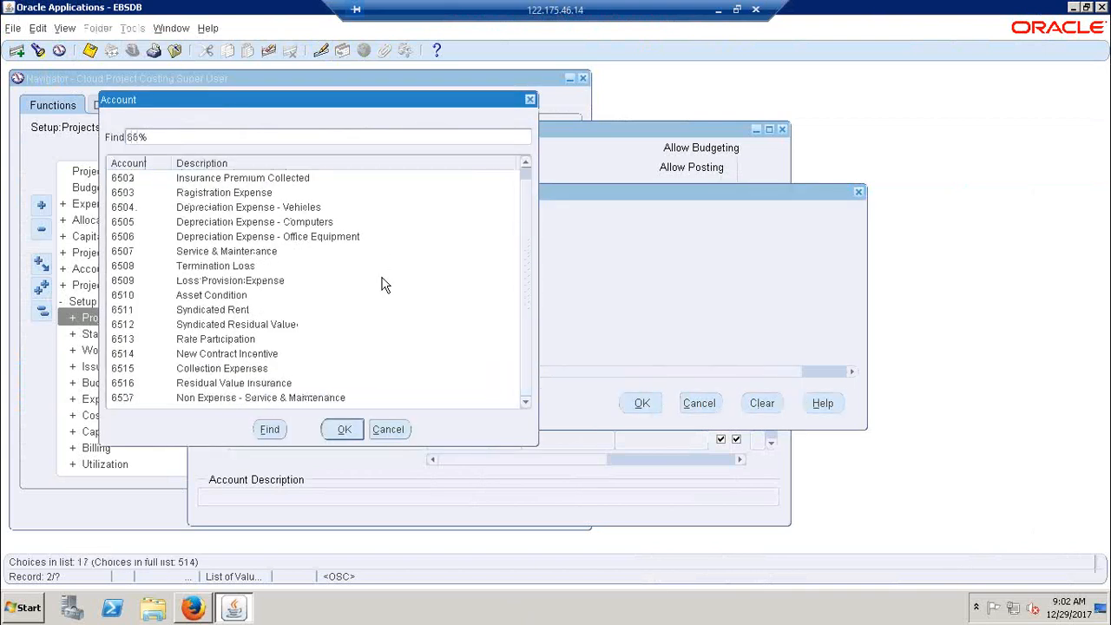
pyautogui.click(256, 376)
pyautogui.click(344, 429)
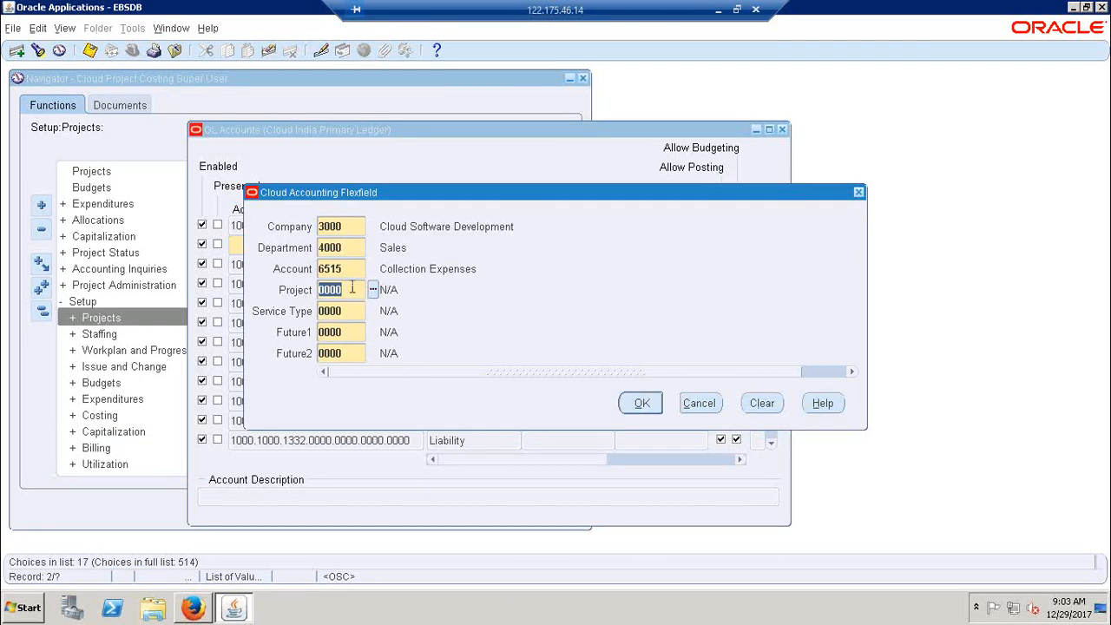
# Copy the Account value 6515 into cell C273 of the Excel sheet, beside Cloud Airfare
pyautogui.click(718, 10)
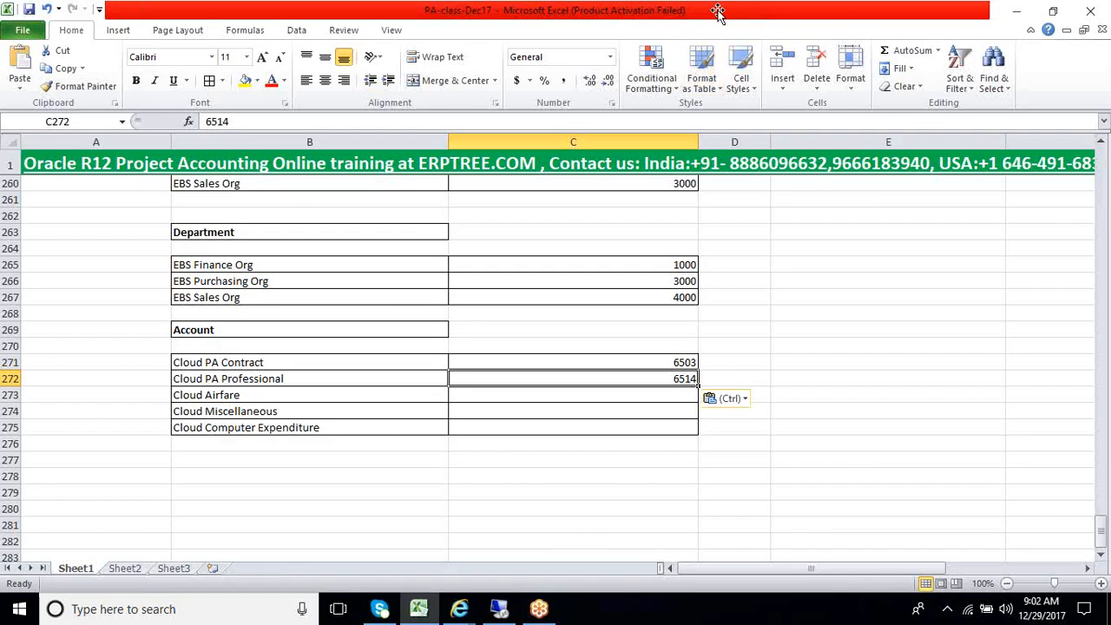
pyautogui.click(499, 610)
pyautogui.click(356, 271)
pyautogui.hotkey('ctrl', 'c')
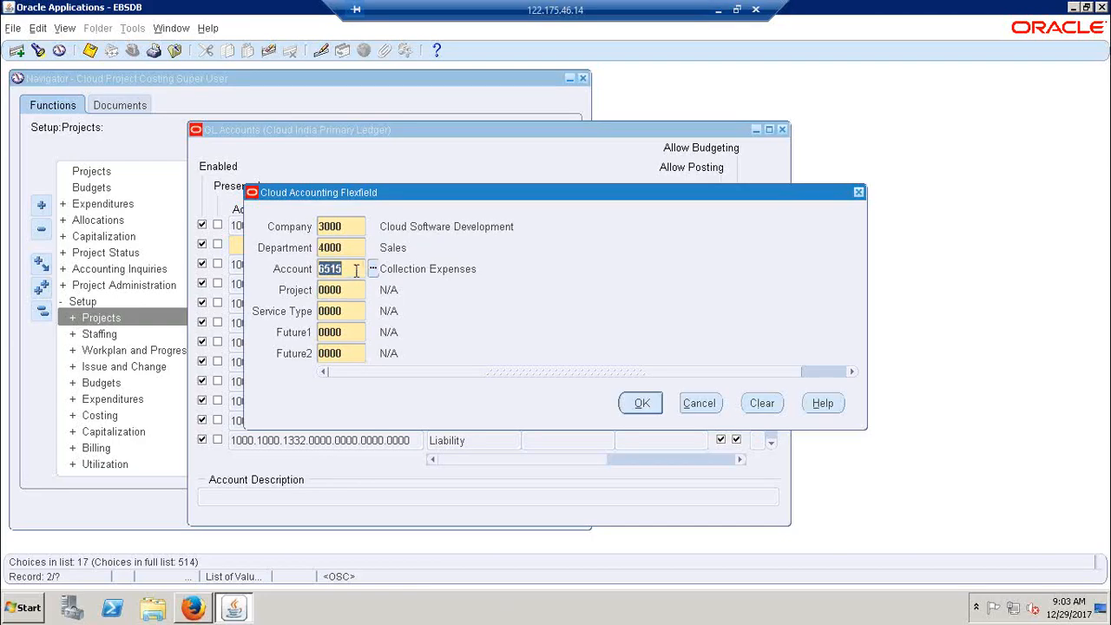
pyautogui.click(718, 10)
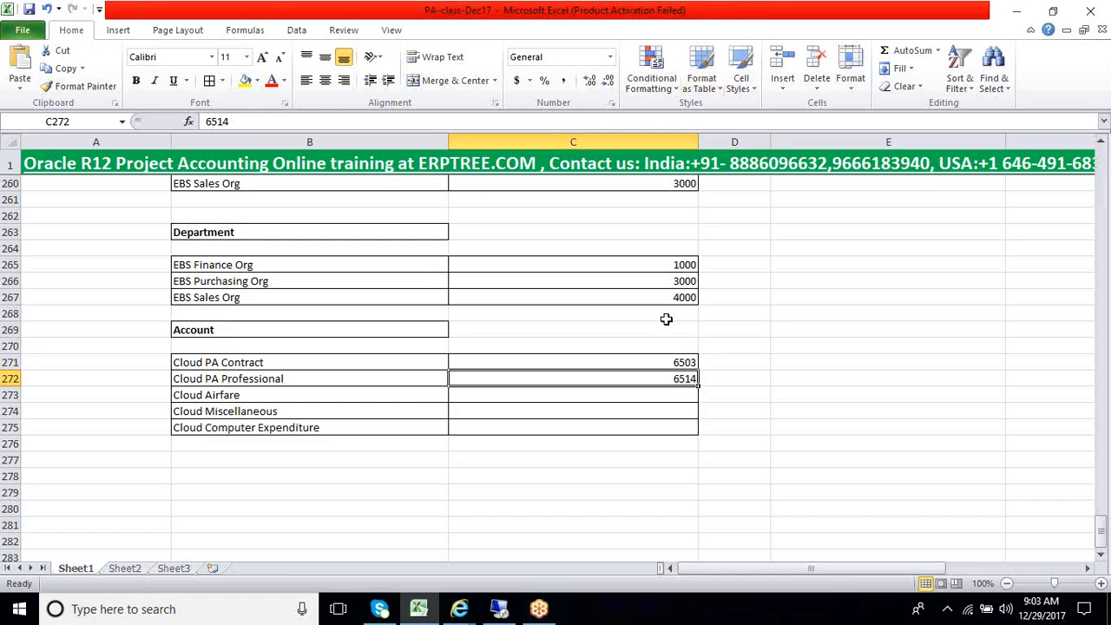
pyautogui.click(623, 398)
pyautogui.hotkey('ctrl', 'v')
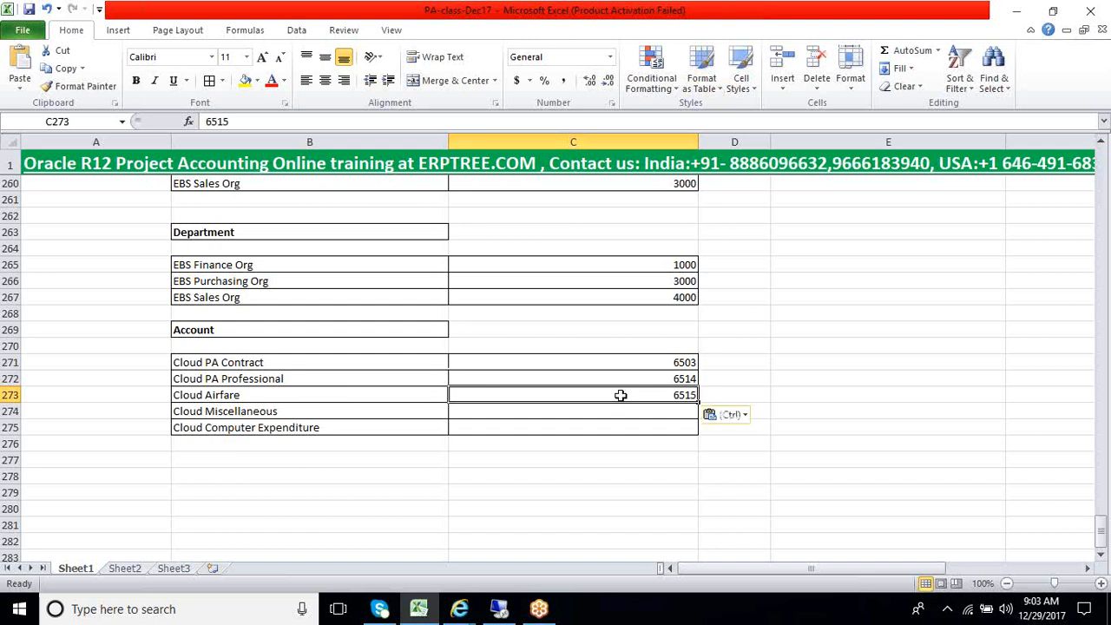
# Return to Oracle Applications and search the Account values by 74% and by "mis" for Cloud Miscellaneous
pyautogui.click(363, 413)
pyautogui.click(499, 610)
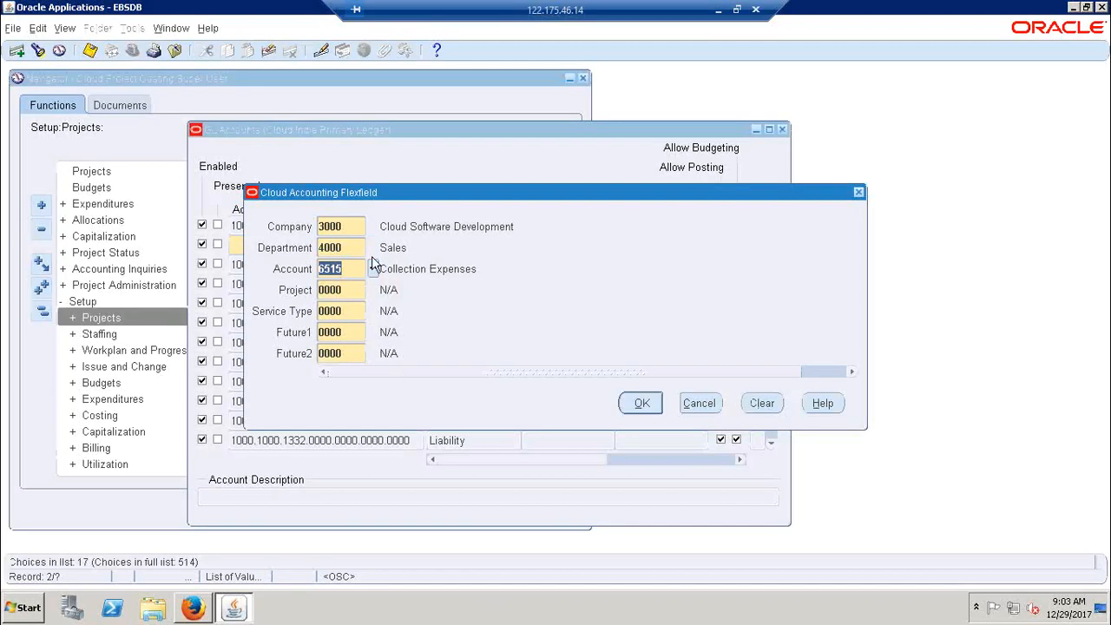
pyautogui.click(372, 270)
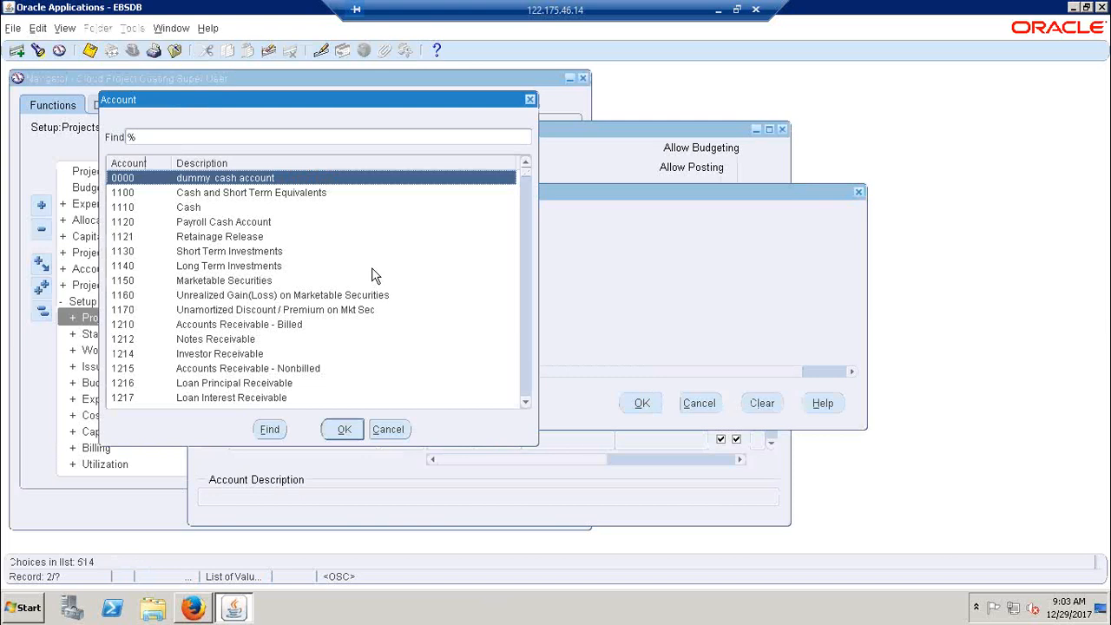
pyautogui.write('7')
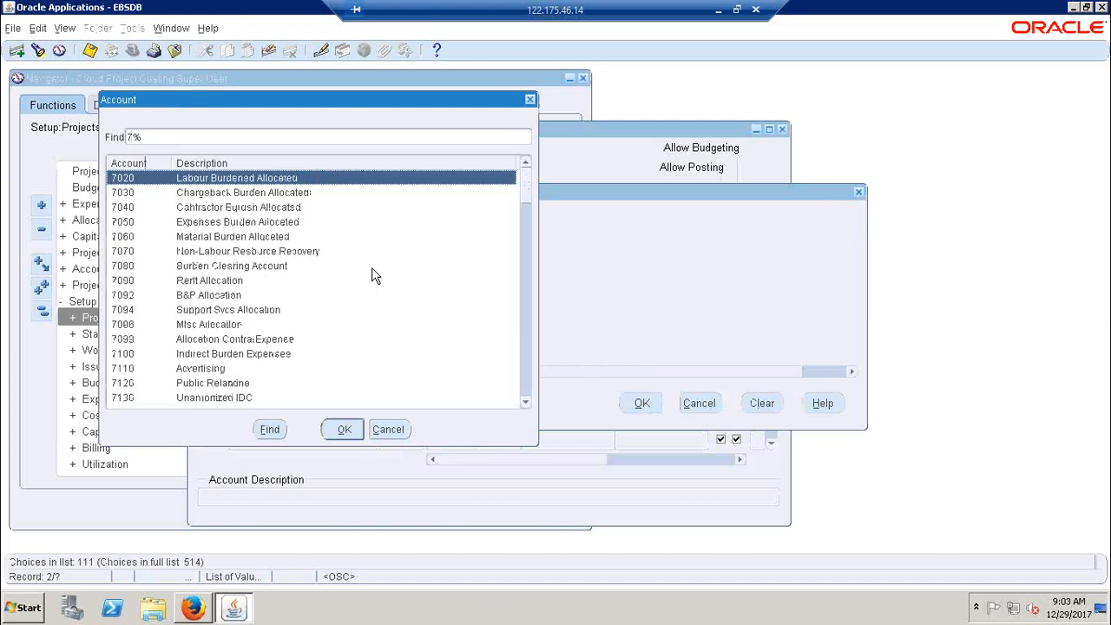
pyautogui.write('4')
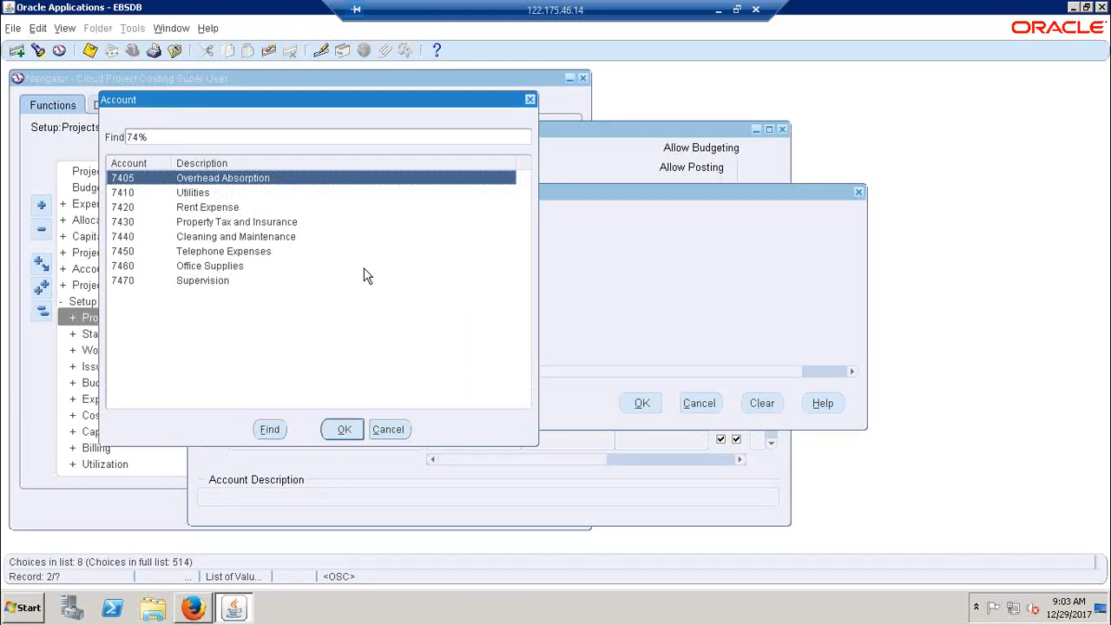
pyautogui.press('BackSpace')
pyautogui.press('BackSpace')
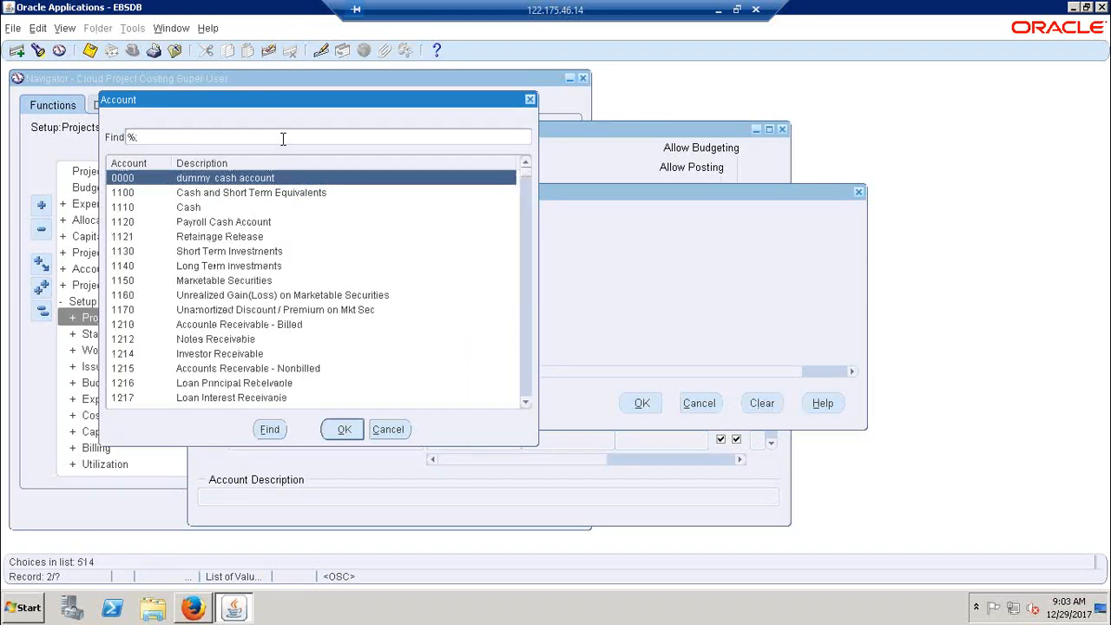
pyautogui.write('mis')
pyautogui.press('Return')
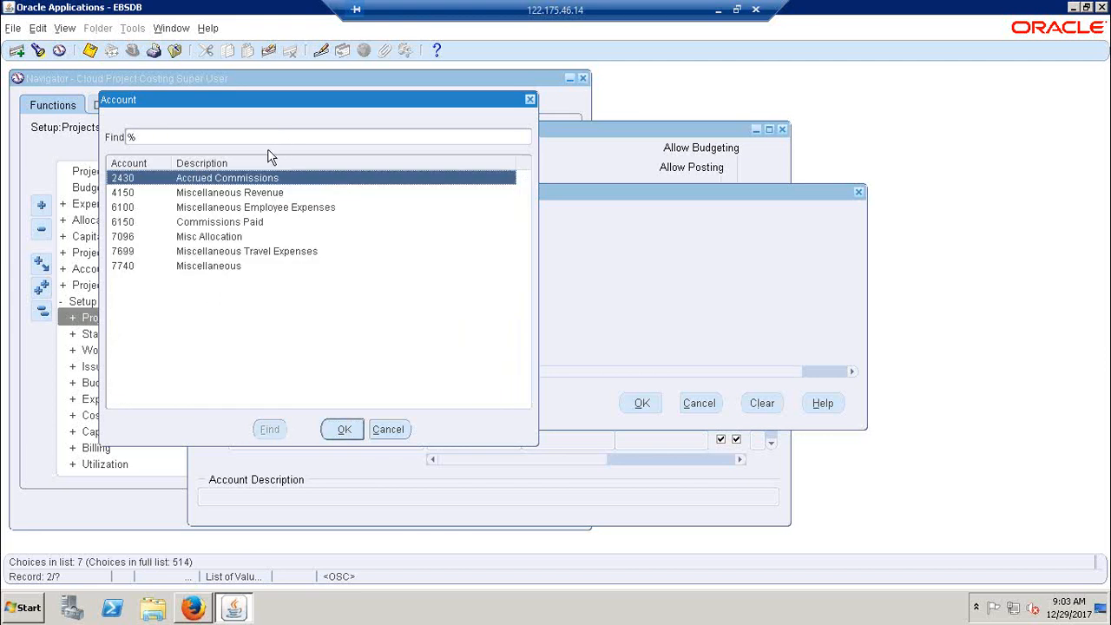
# Search the Account values for expense accounts, narrow the list to 6% and choose 6100 Miscellaneous Employee Expenses
pyautogui.write('ex')
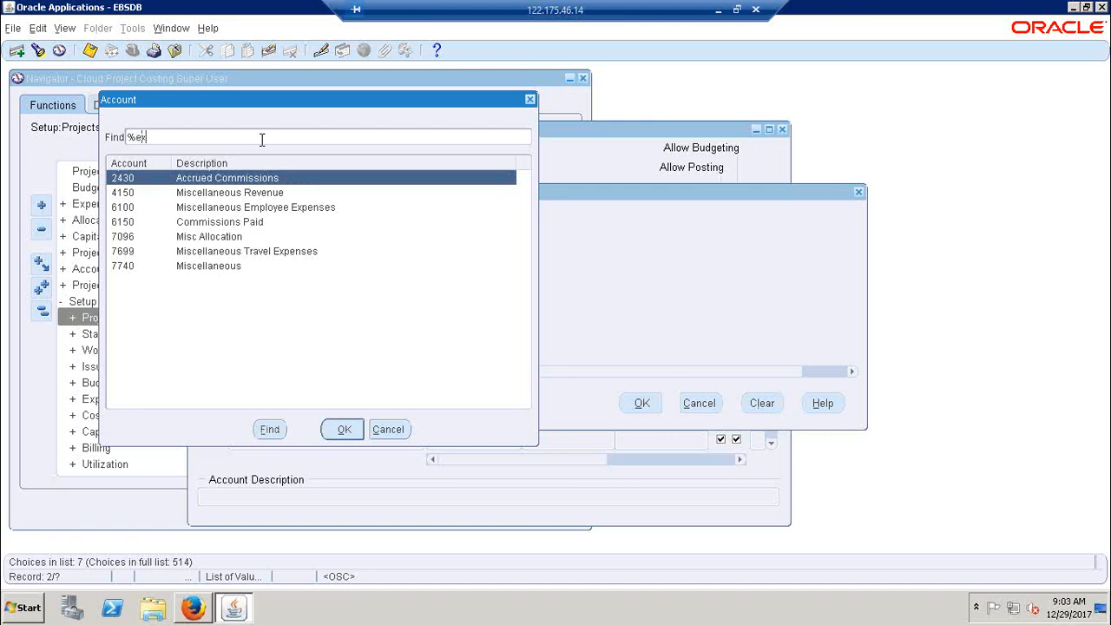
pyautogui.write('sen%')
pyautogui.press('Return')
pyautogui.click(261, 139)
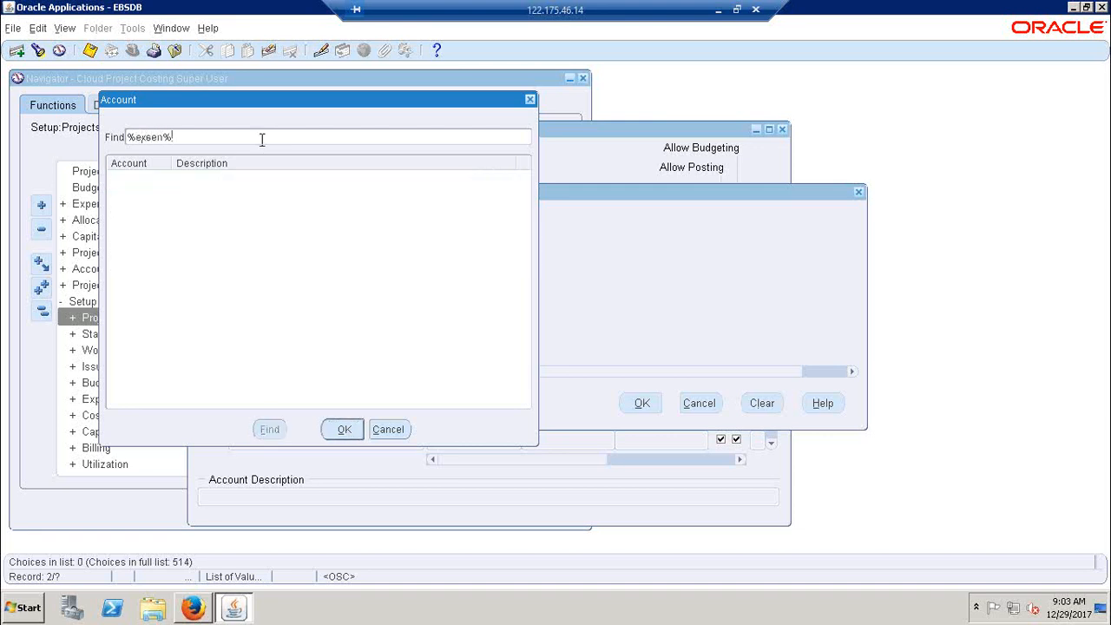
pyautogui.press('BackSpace')
pyautogui.press('Return')
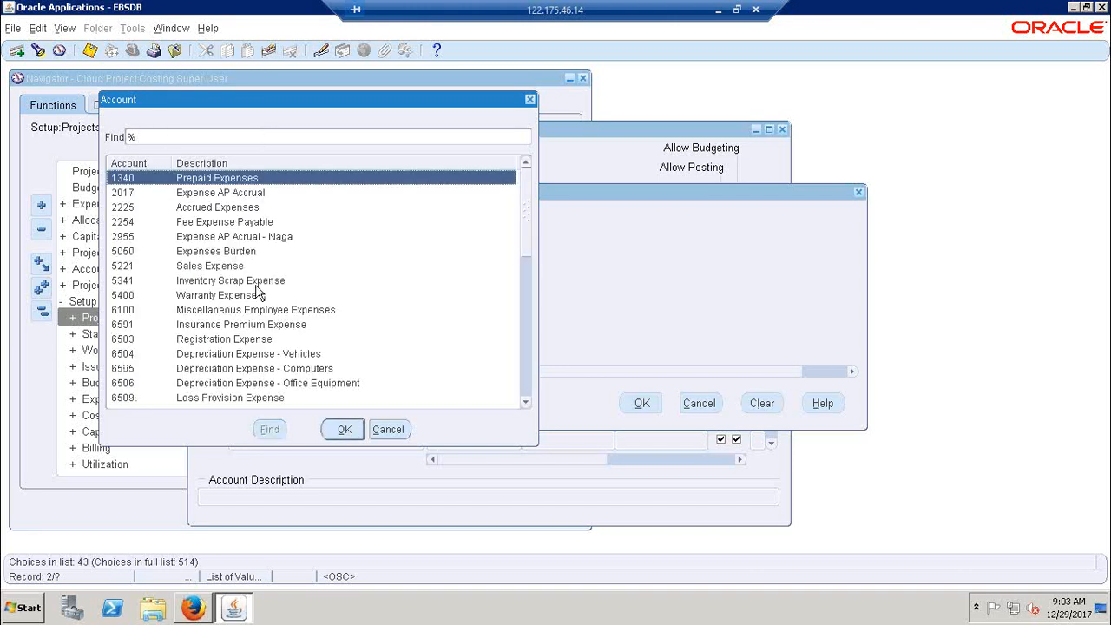
pyautogui.write('6')
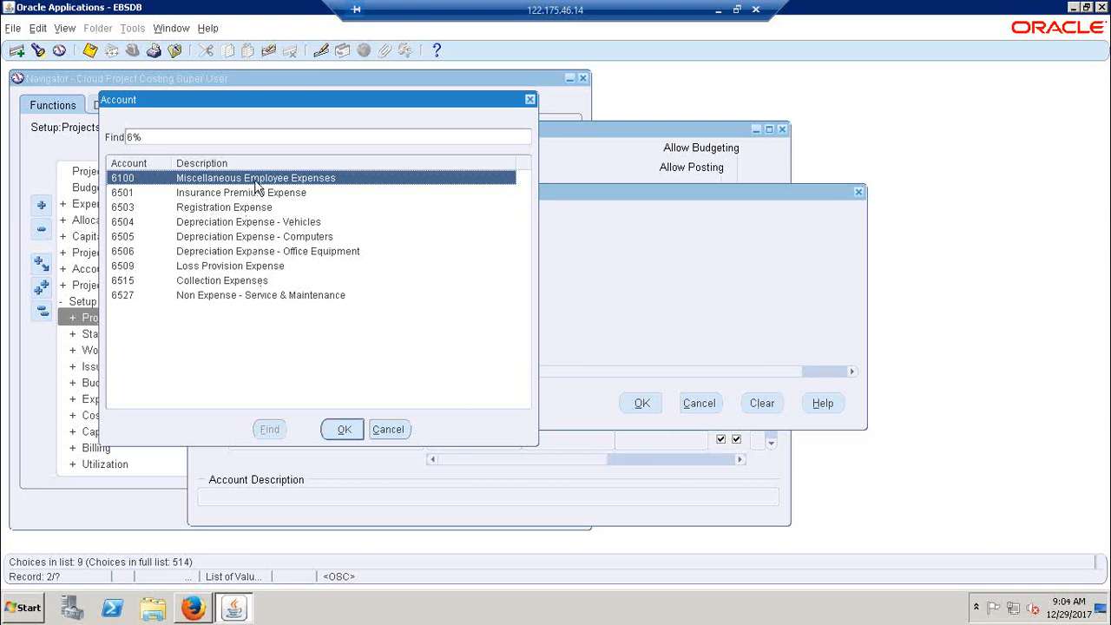
pyautogui.click(343, 429)
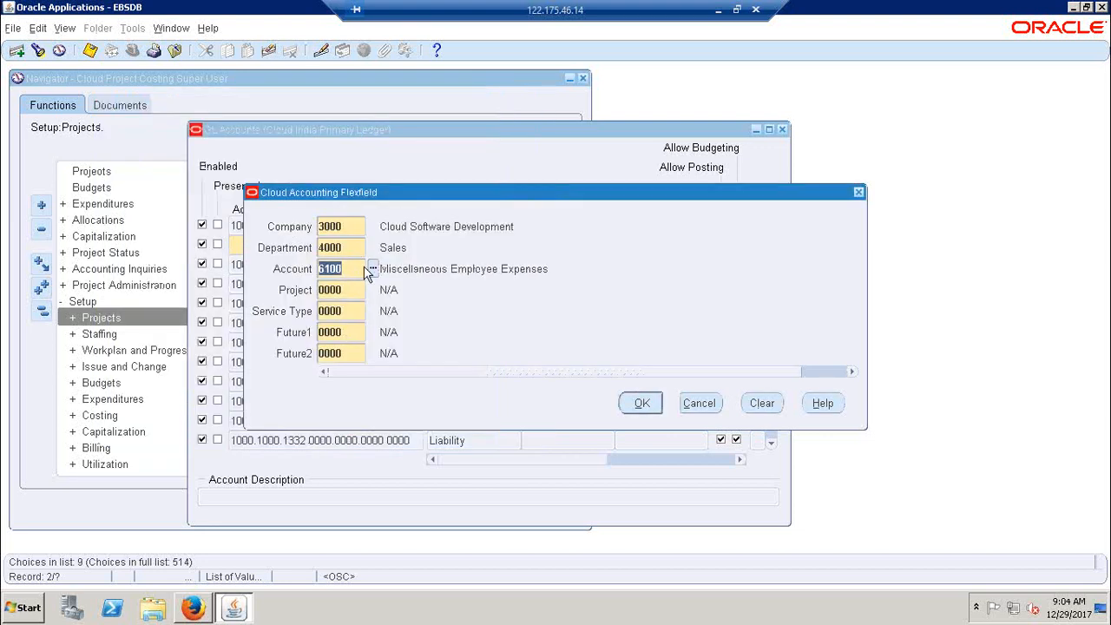
# Copy the Account value 6100 into cell C274 of the Excel sheet, beside Cloud Miscellaneous
pyautogui.click(718, 9)
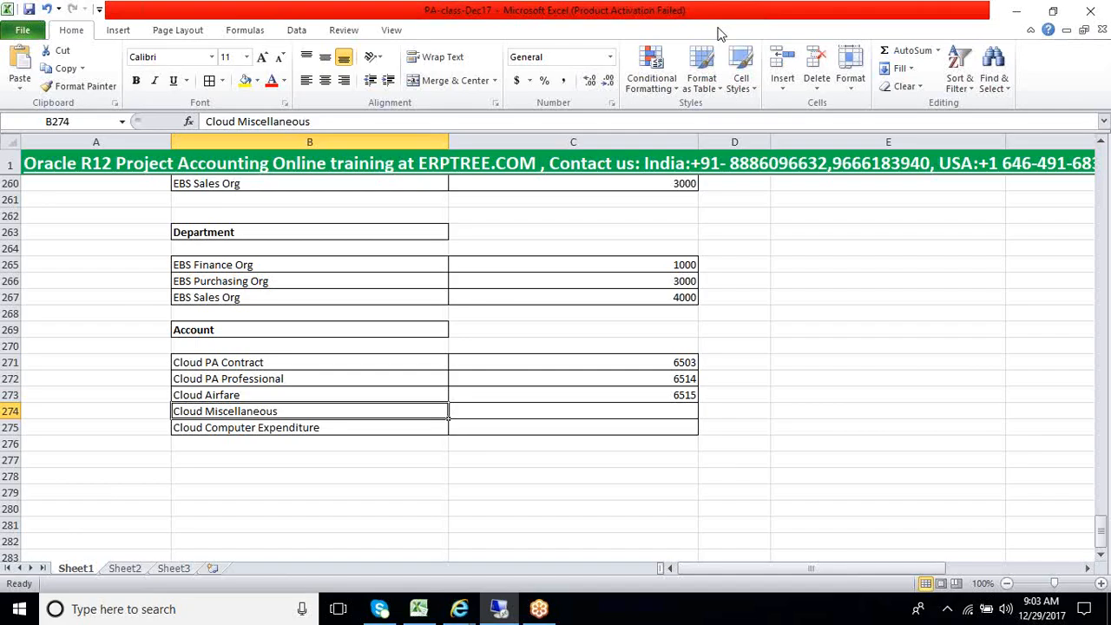
pyautogui.click(600, 412)
pyautogui.write('6100')
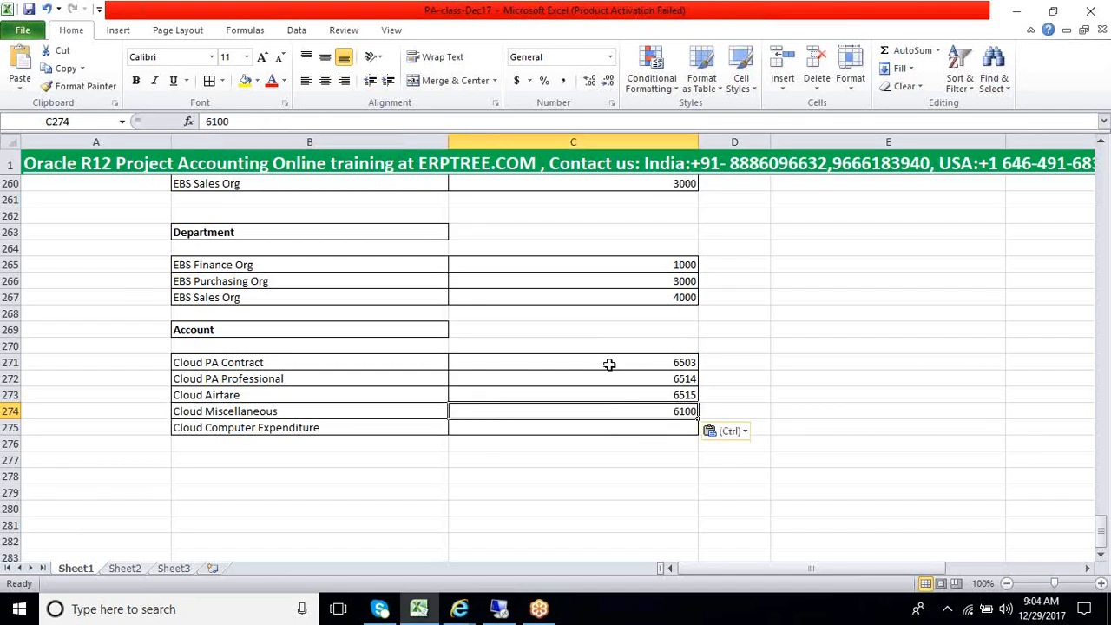
pyautogui.moveTo(608, 363); pyautogui.dragTo(600, 427)
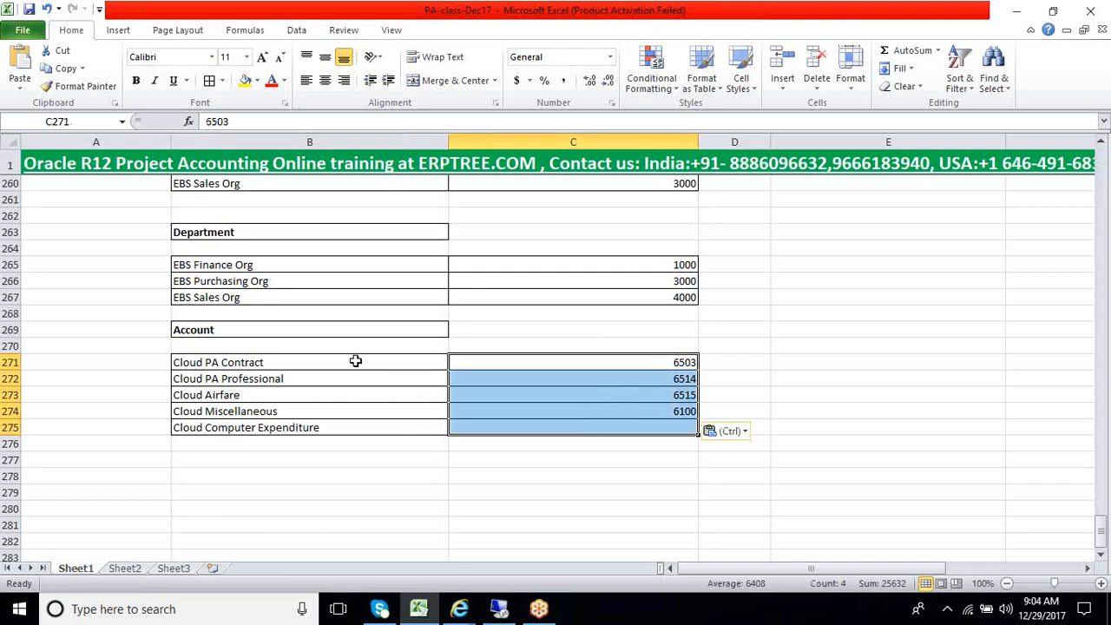
pyautogui.moveTo(355, 362); pyautogui.dragTo(350, 425)
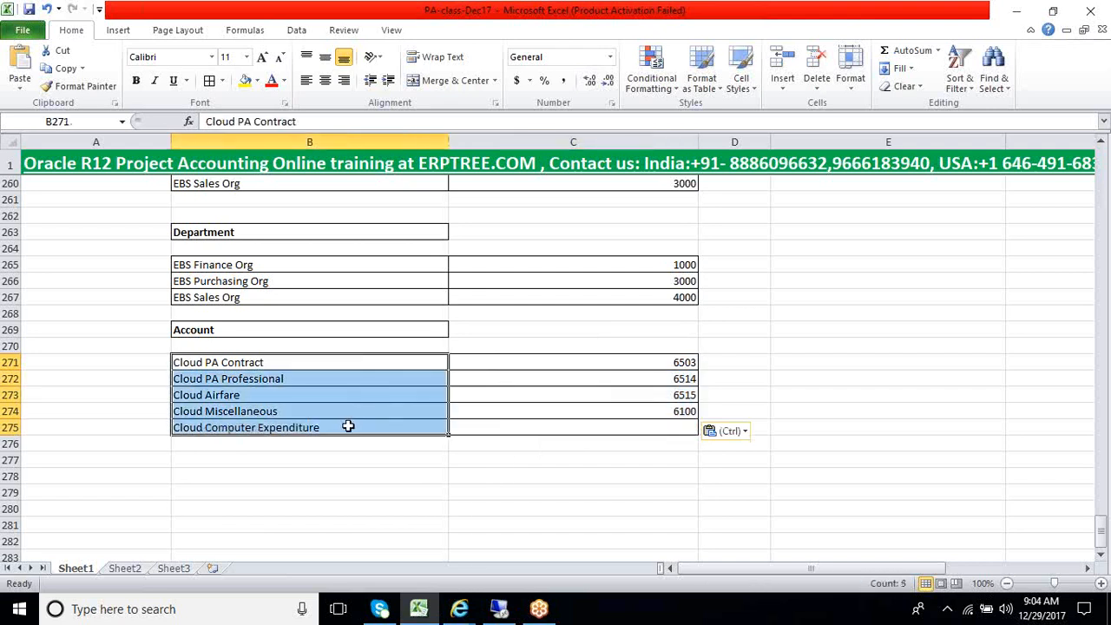
# Return to Oracle Applications, filter the Account values by 65% and look through them for Cloud Computer Expenditure
pyautogui.click(347, 427)
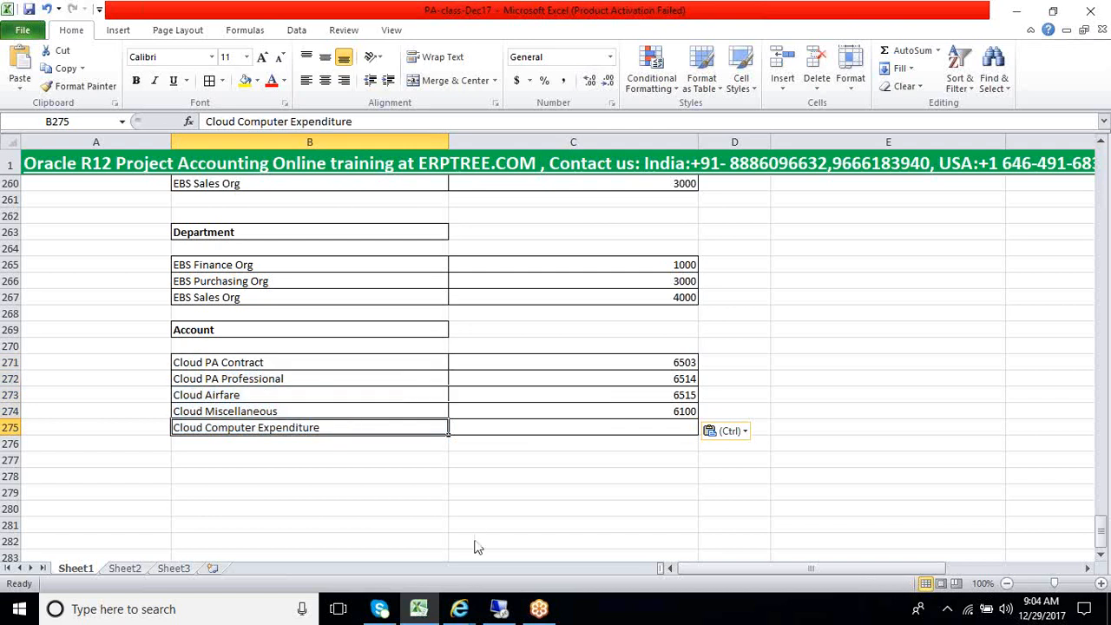
pyautogui.click(495, 610)
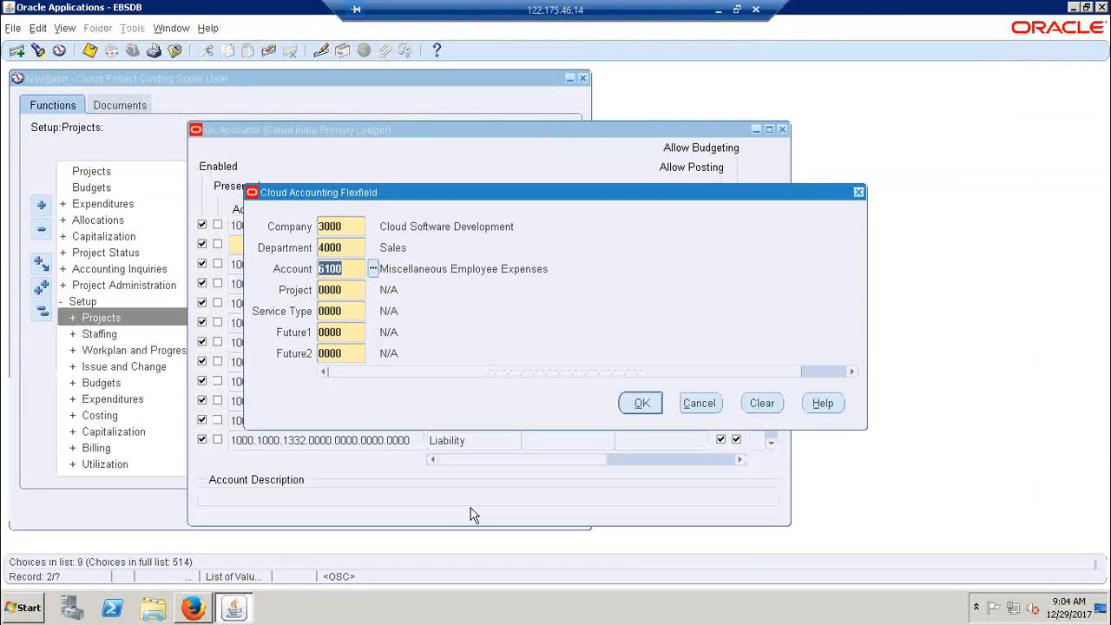
pyautogui.click(372, 268)
pyautogui.write('65')
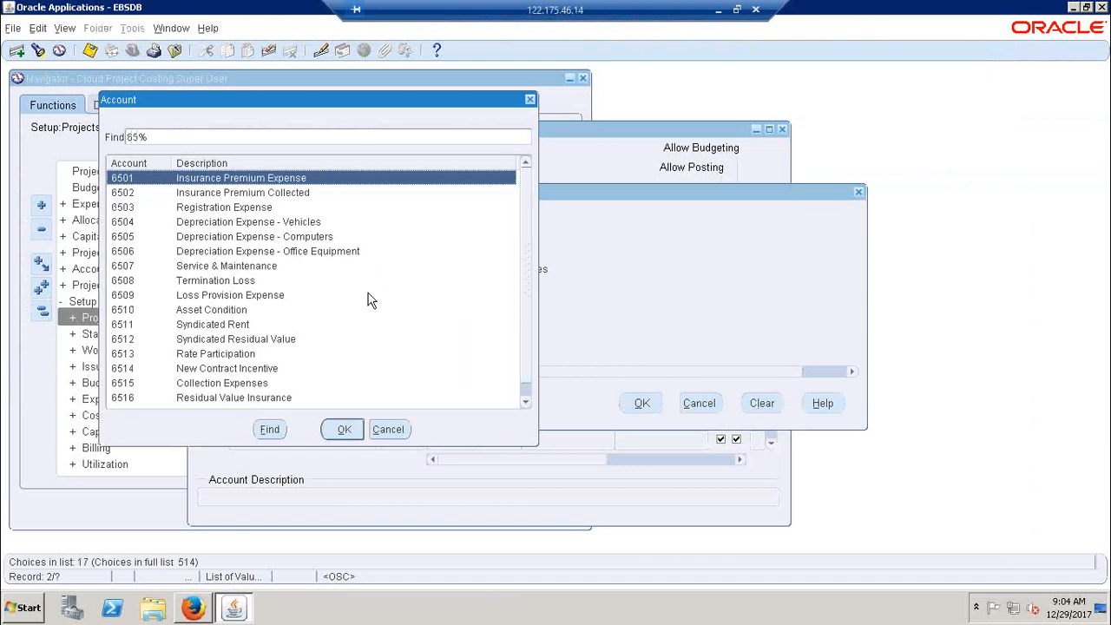
pyautogui.scroll(-1, 368, 300)
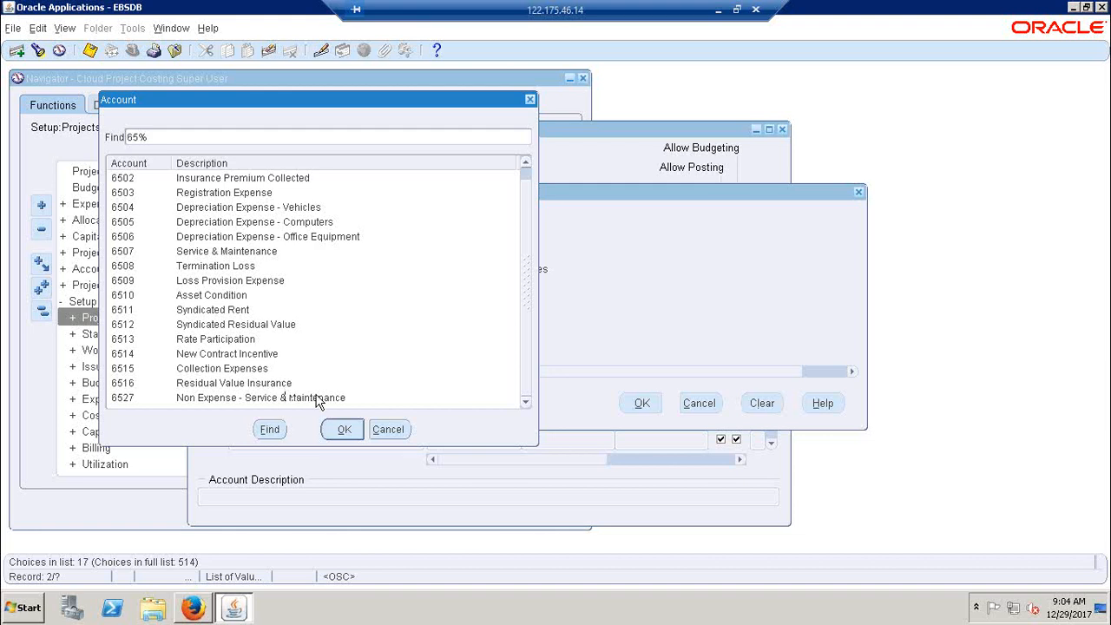
pyautogui.scroll(1, 530, 314)
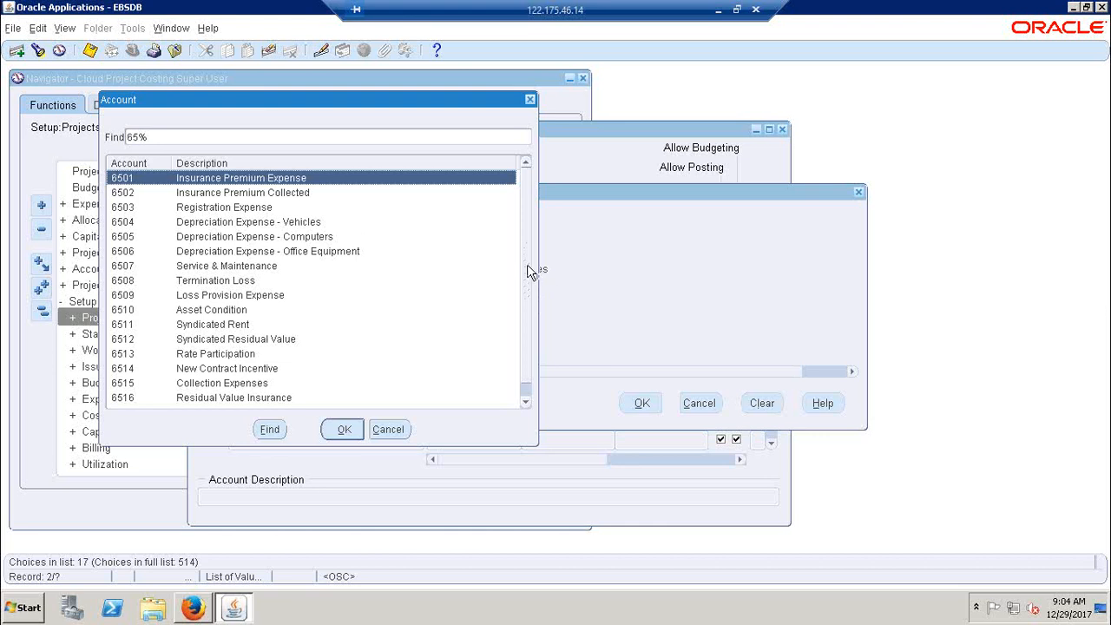
# Filter the Account values by 74% and choose 7460 Office Supplies for Cloud Computer Expenditure
pyautogui.press('BackSpace')
pyautogui.press('BackSpace')
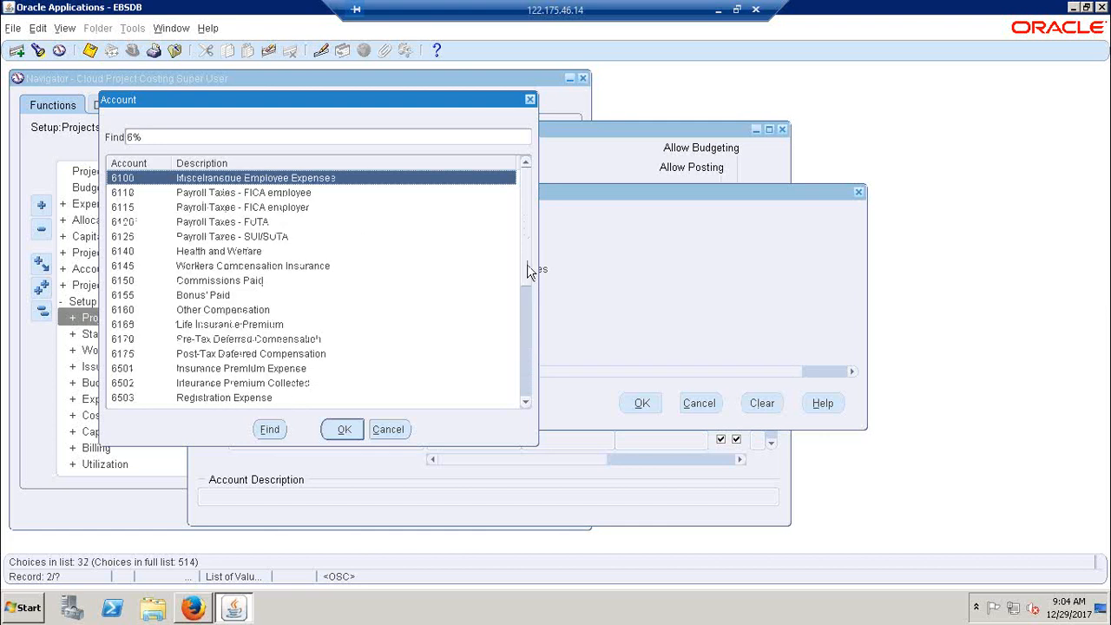
pyautogui.write('74')
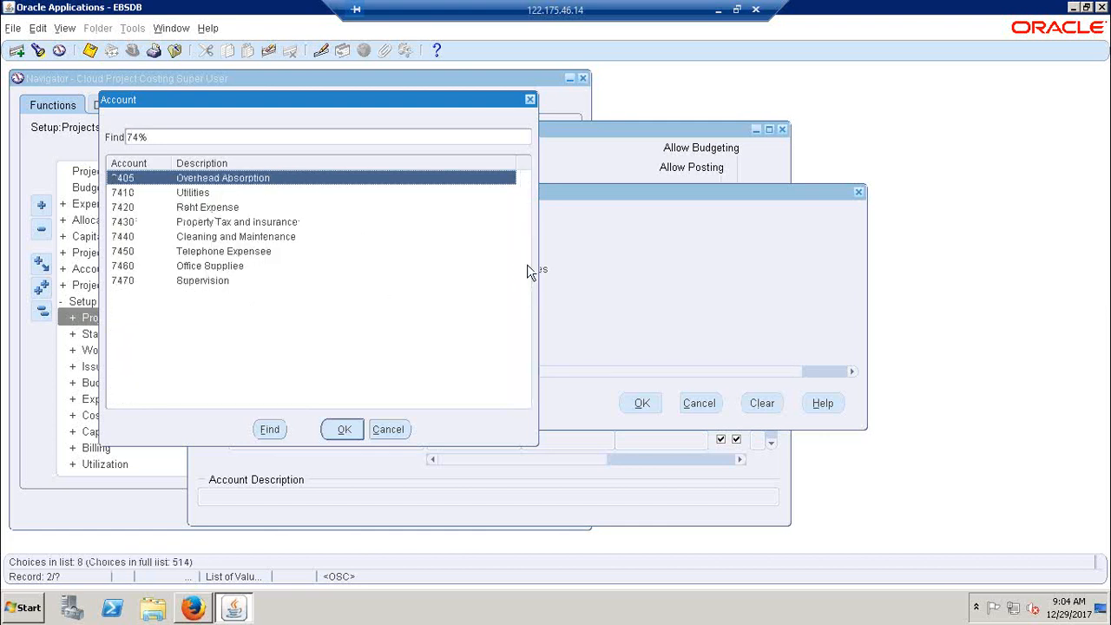
pyautogui.click(207, 267)
pyautogui.click(338, 429)
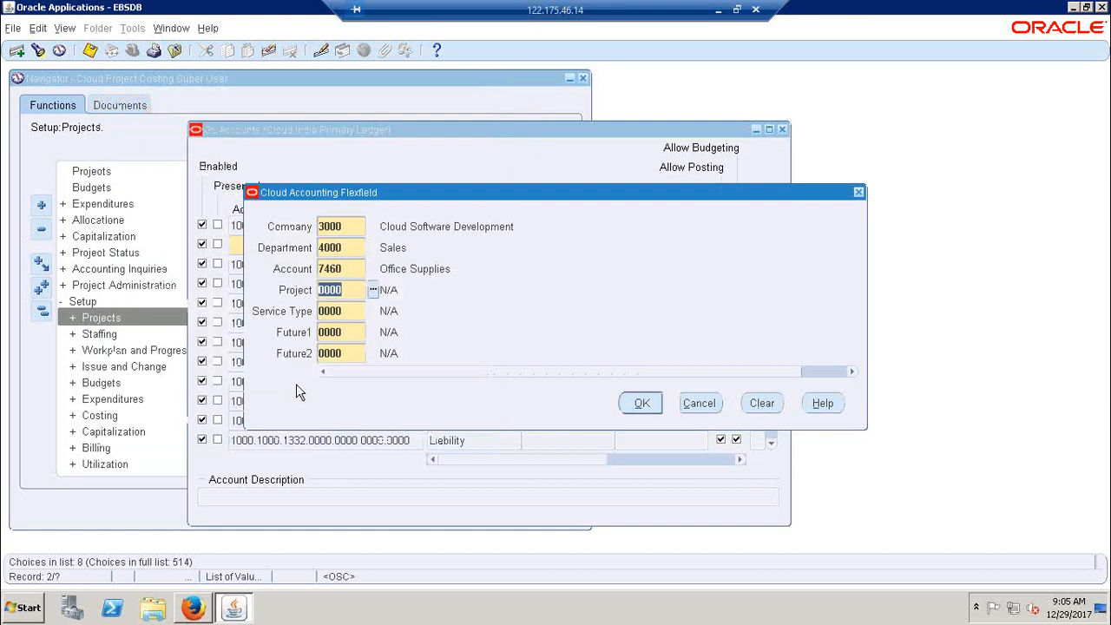
# Copy the Account value 7460 into cell C275 of the Excel sheet, beside Cloud Computer Expenditure
pyautogui.click(358, 270)
pyautogui.hotkey('ctrl', 'c')
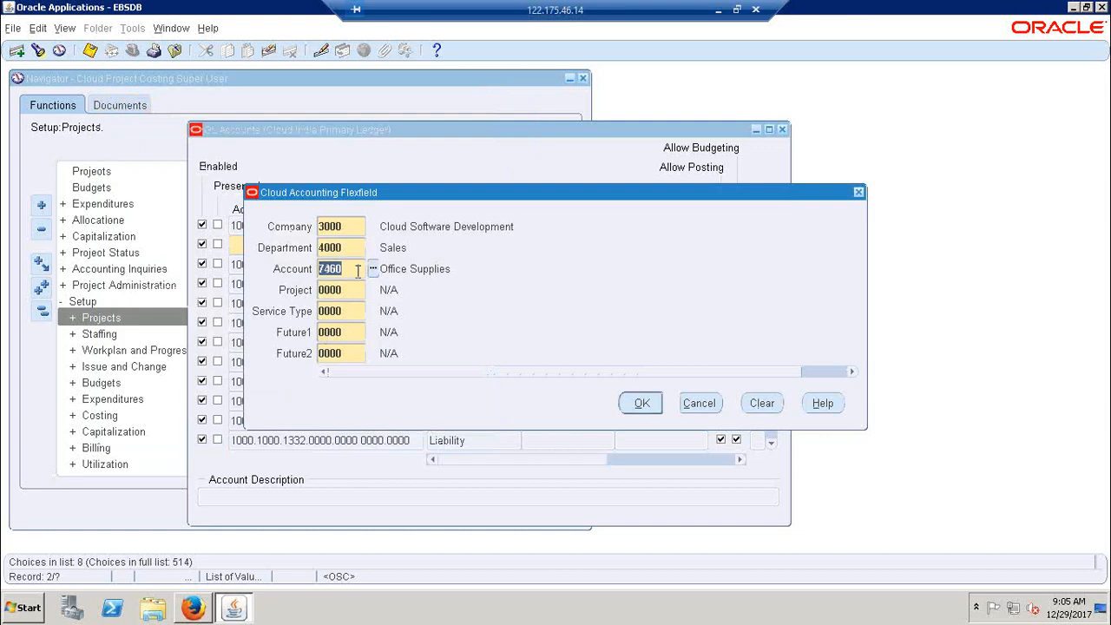
pyautogui.click(717, 10)
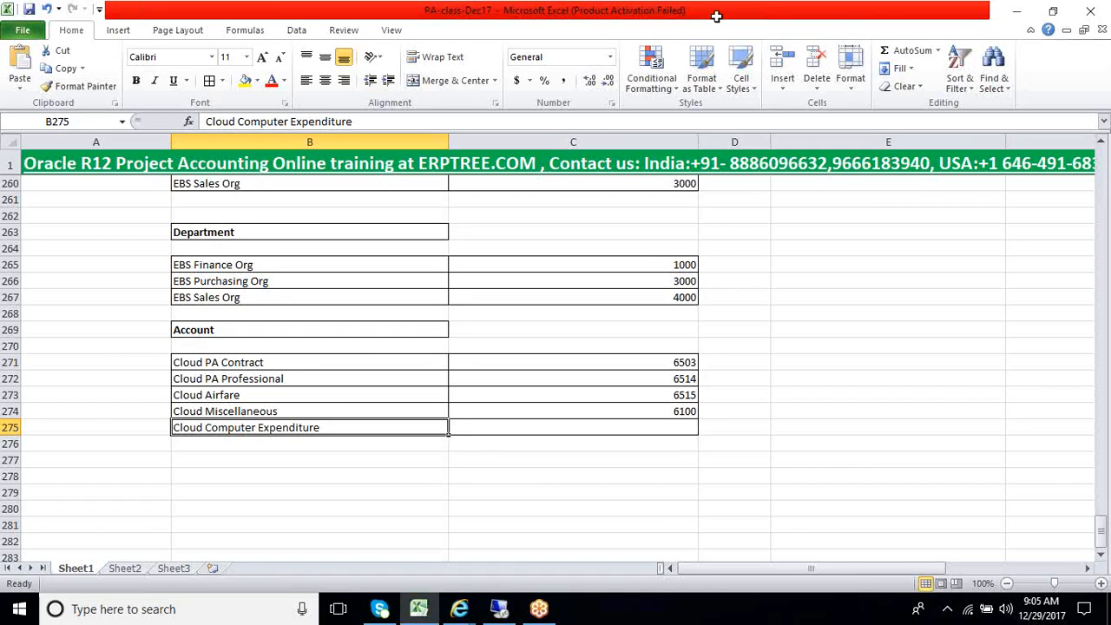
pyautogui.click(617, 432)
pyautogui.hotkey('ctrl', 'v')
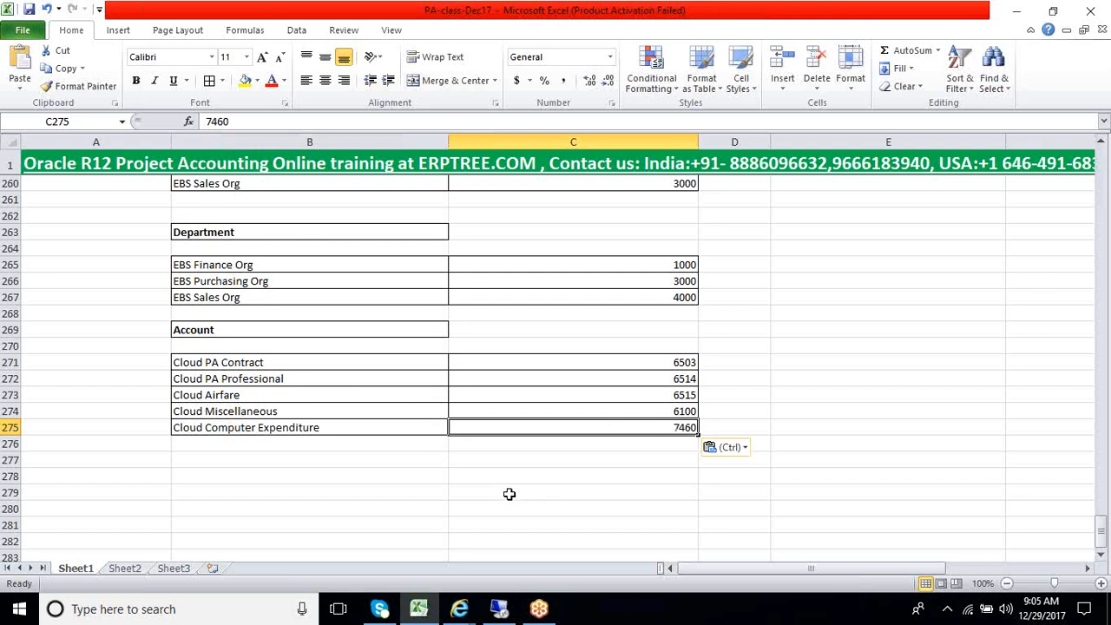
# Enter the label Clearing Account in cell B279, below the Account table
pyautogui.click(376, 462)
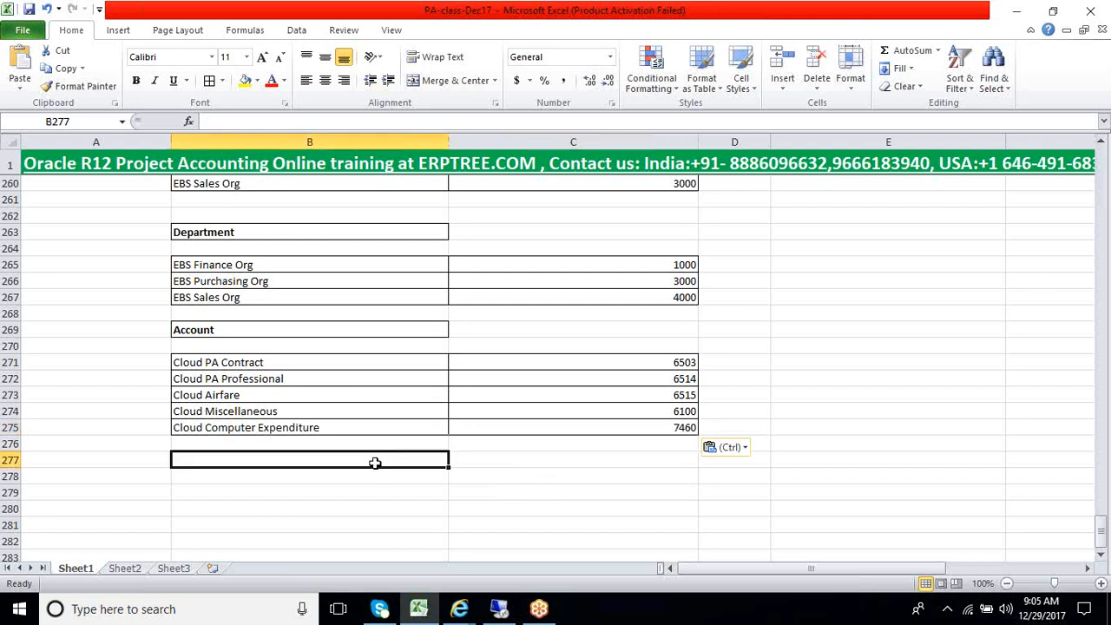
pyautogui.scroll(-1, 375, 463)
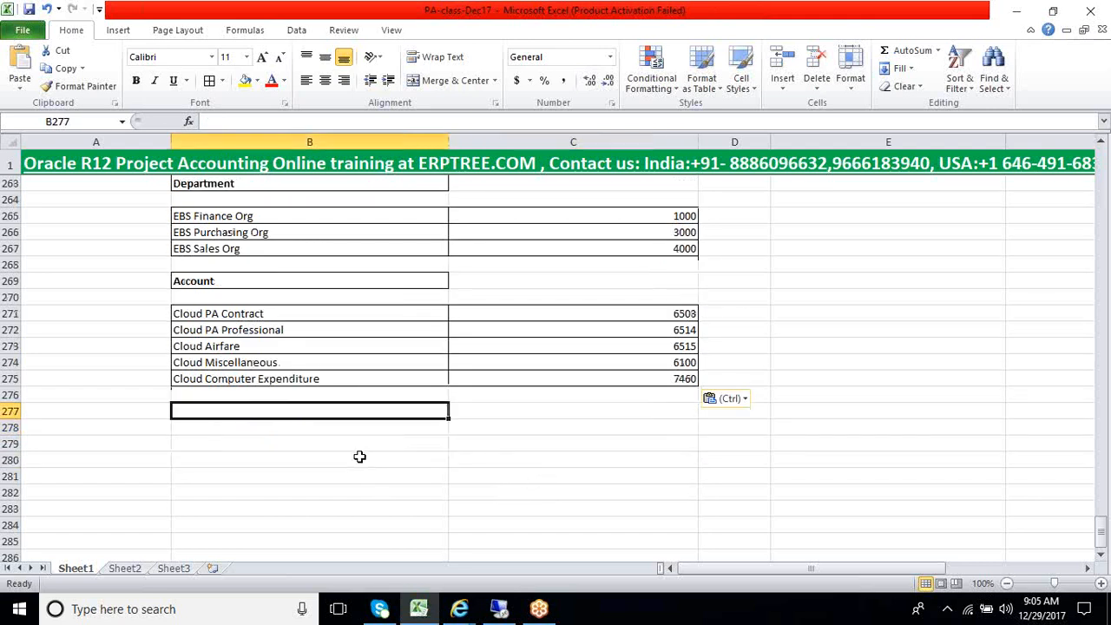
pyautogui.click(339, 445)
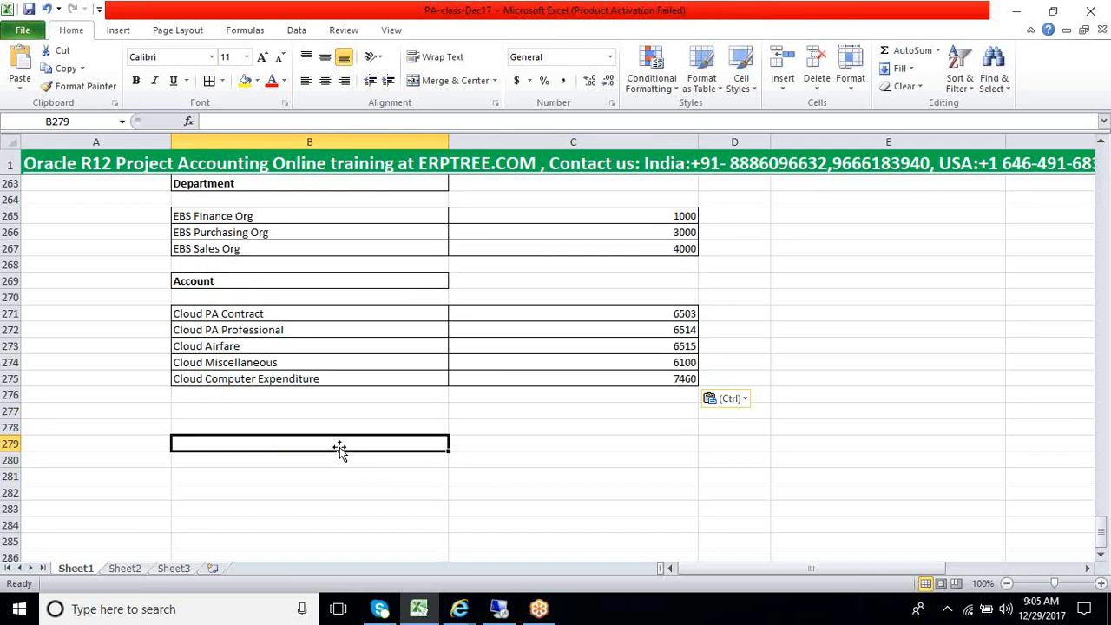
pyautogui.write('Cle')
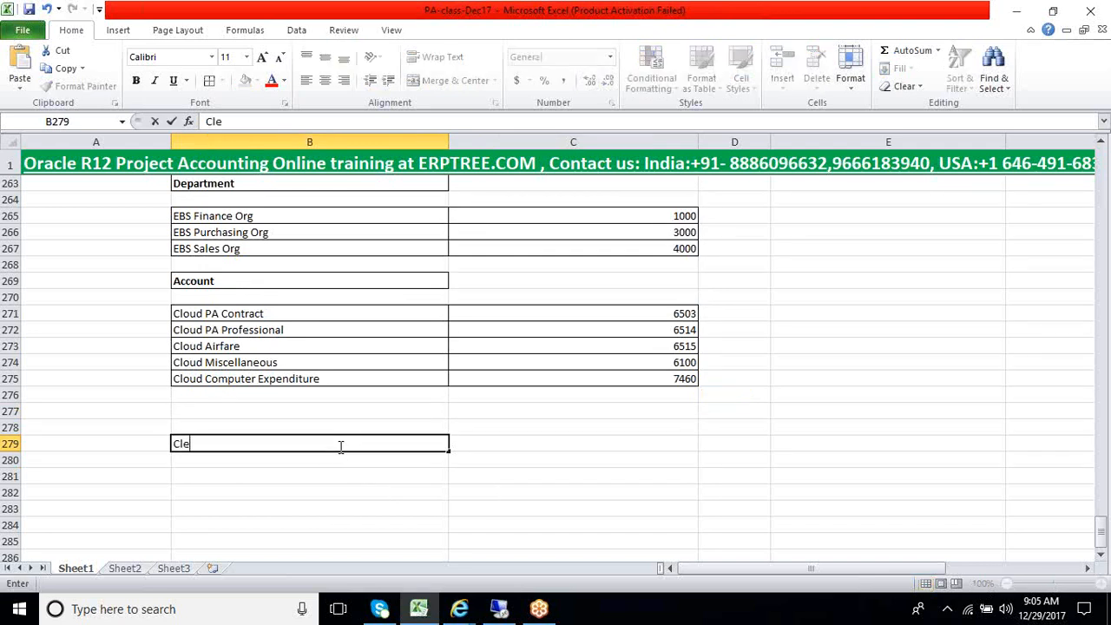
pyautogui.write('aring')
pyautogui.write('Account')
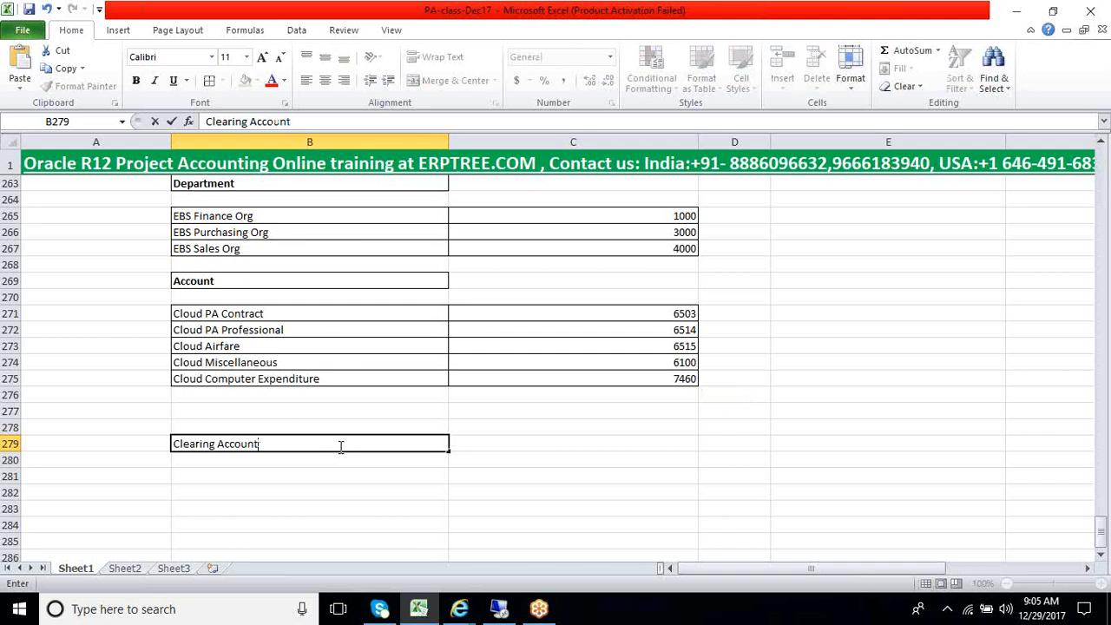
pyautogui.press('Tab')
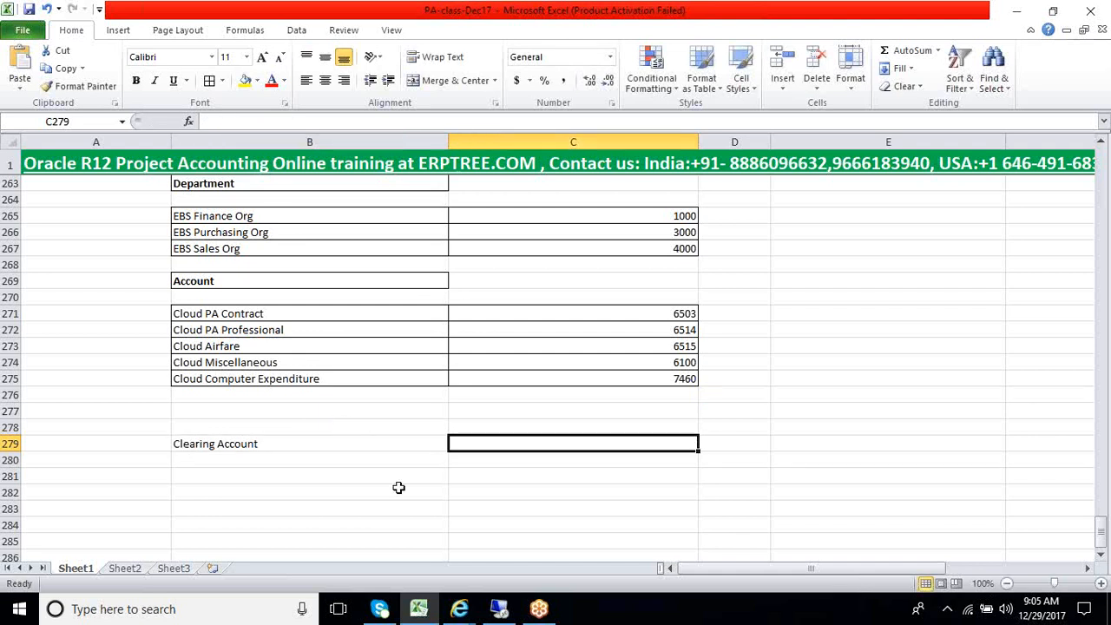
# Switch to Oracle Applications, filter the Account values by 22% and choose 2210 Accounts Payable for the clearing account
pyautogui.hotkey('alt', 'Tab')
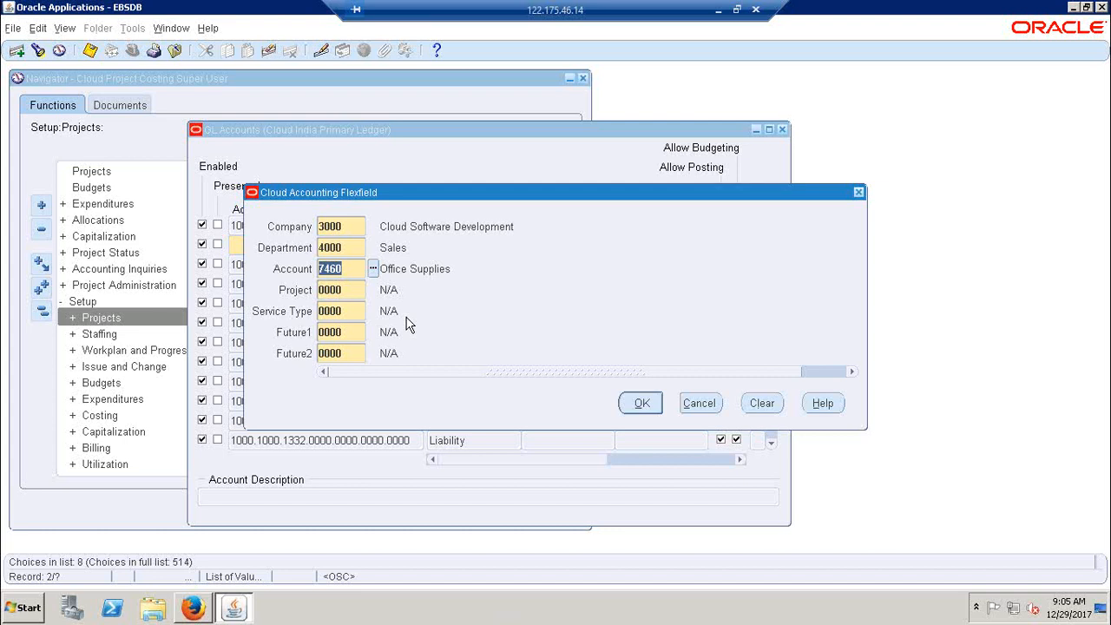
pyautogui.click(372, 269)
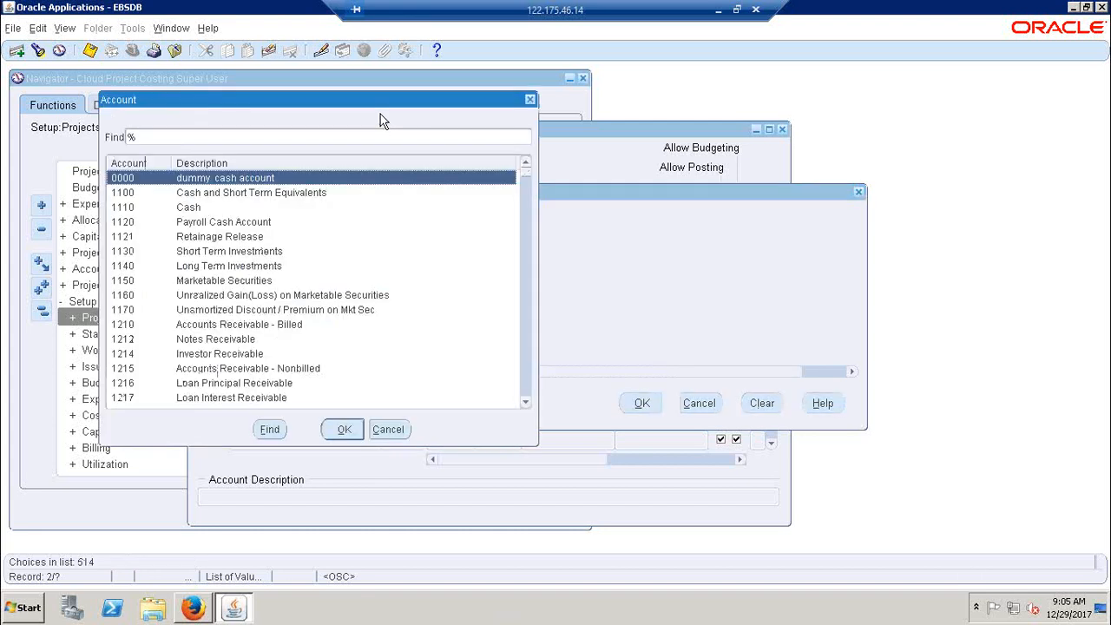
pyautogui.moveTo(394, 106); pyautogui.dragTo(605, 144)
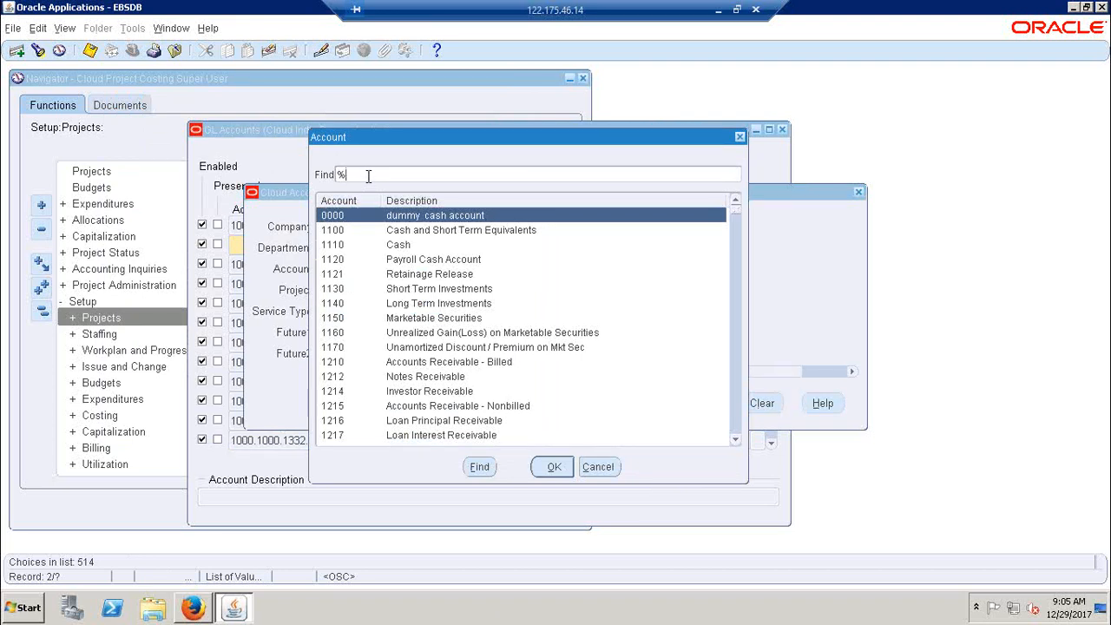
pyautogui.write('22')
pyautogui.click(483, 467)
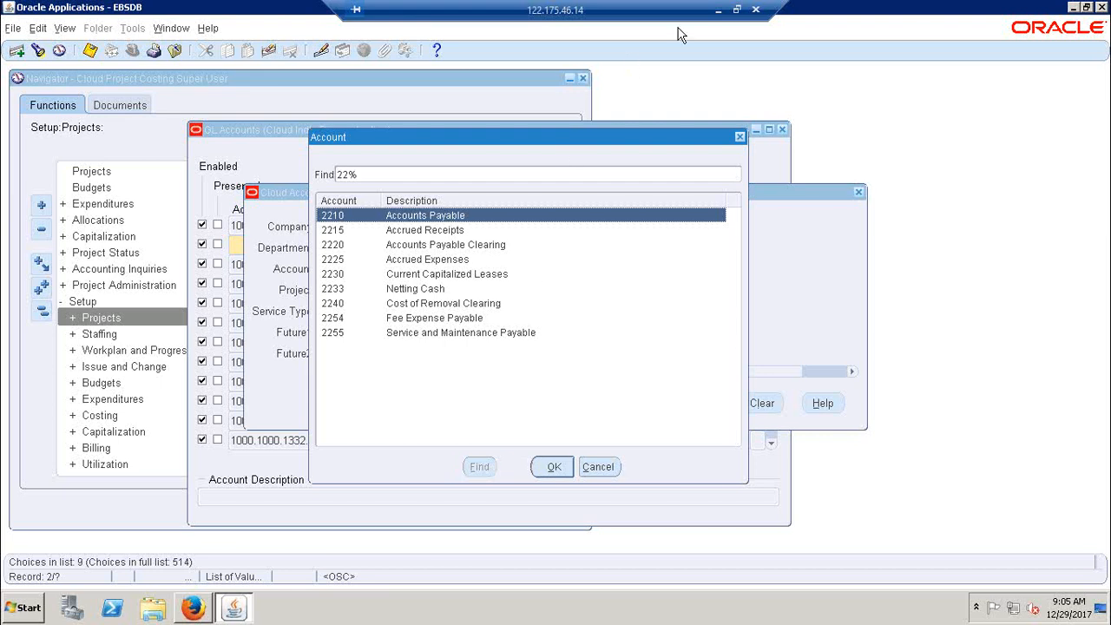
pyautogui.click(549, 466)
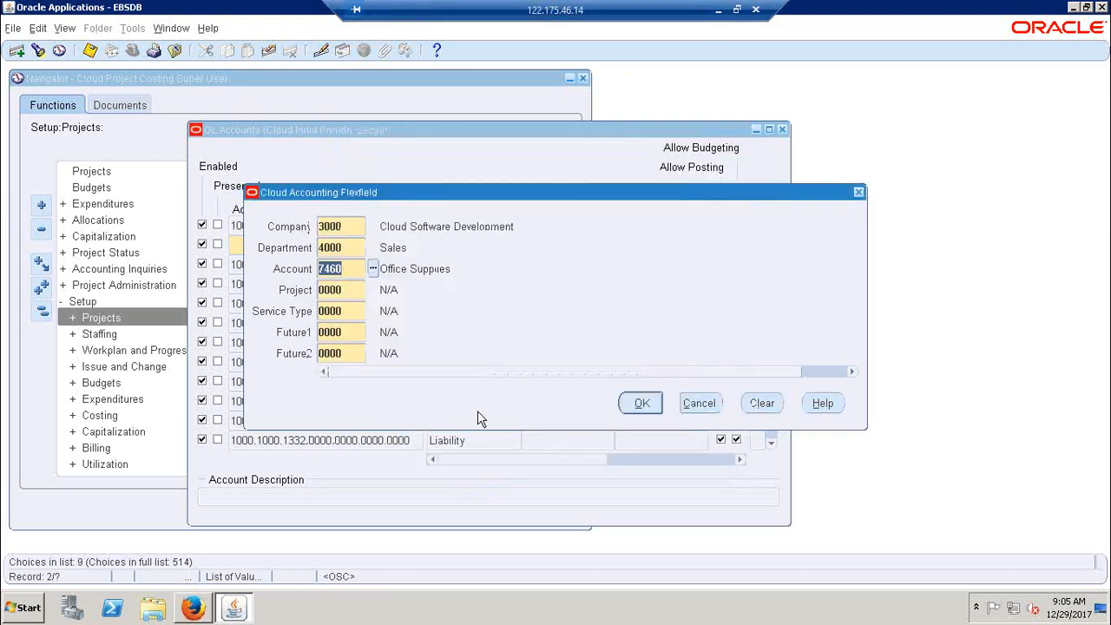
# Copy the Account value 2210 into cell C279 of the Excel sheet, beside Clearing Account
pyautogui.click(355, 268)
pyautogui.hotkey('ctrl', 'c')
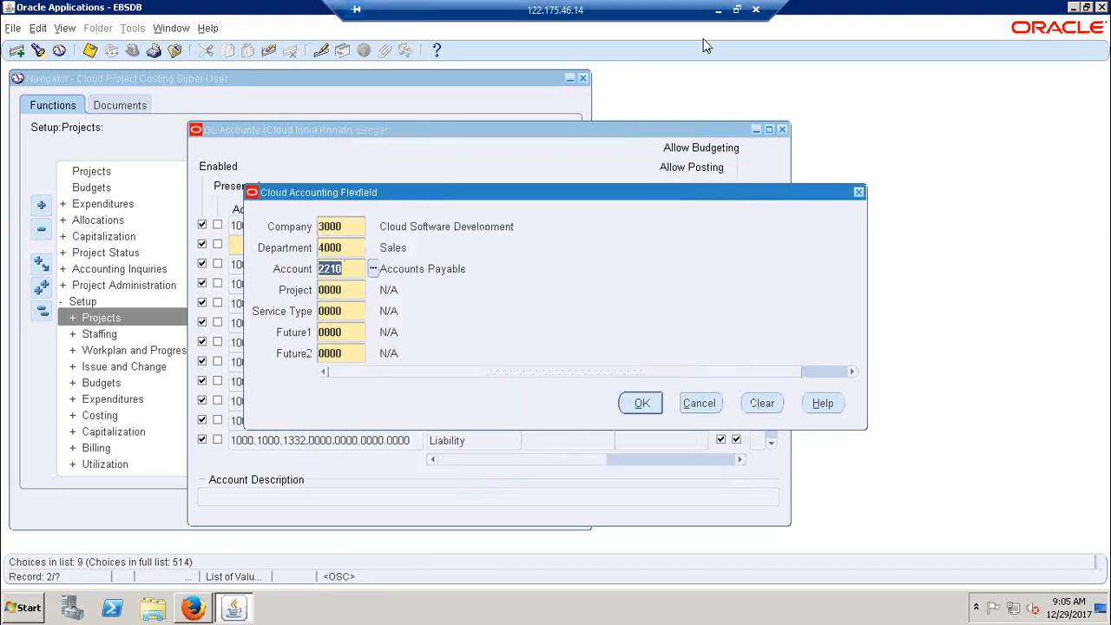
pyautogui.click(718, 9)
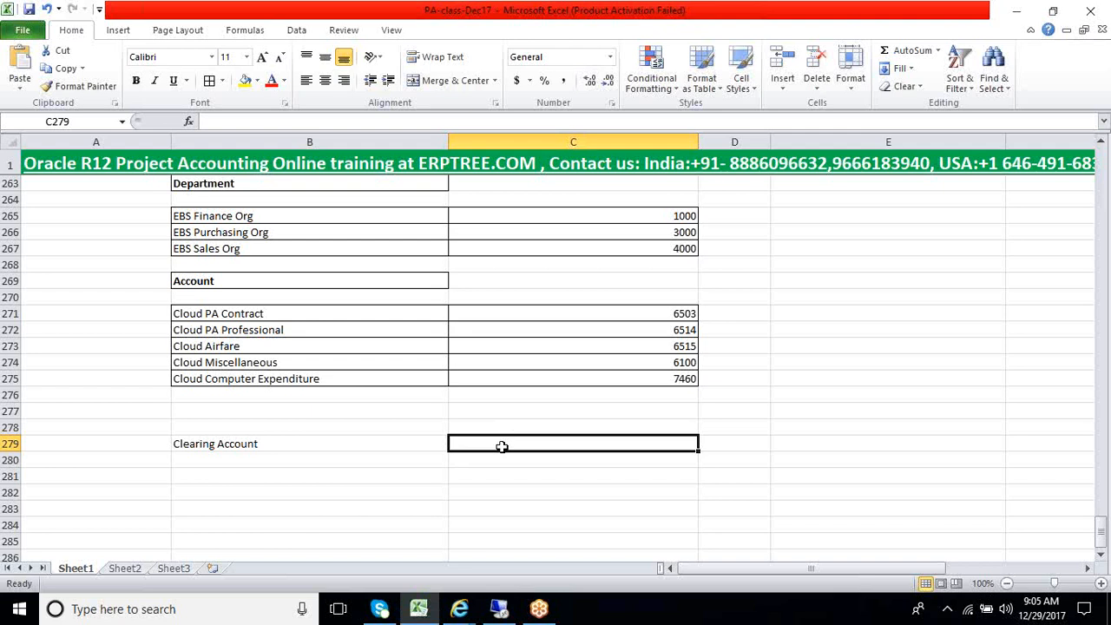
pyautogui.hotkey('ctrl', 'v')
pyautogui.click(302, 475)
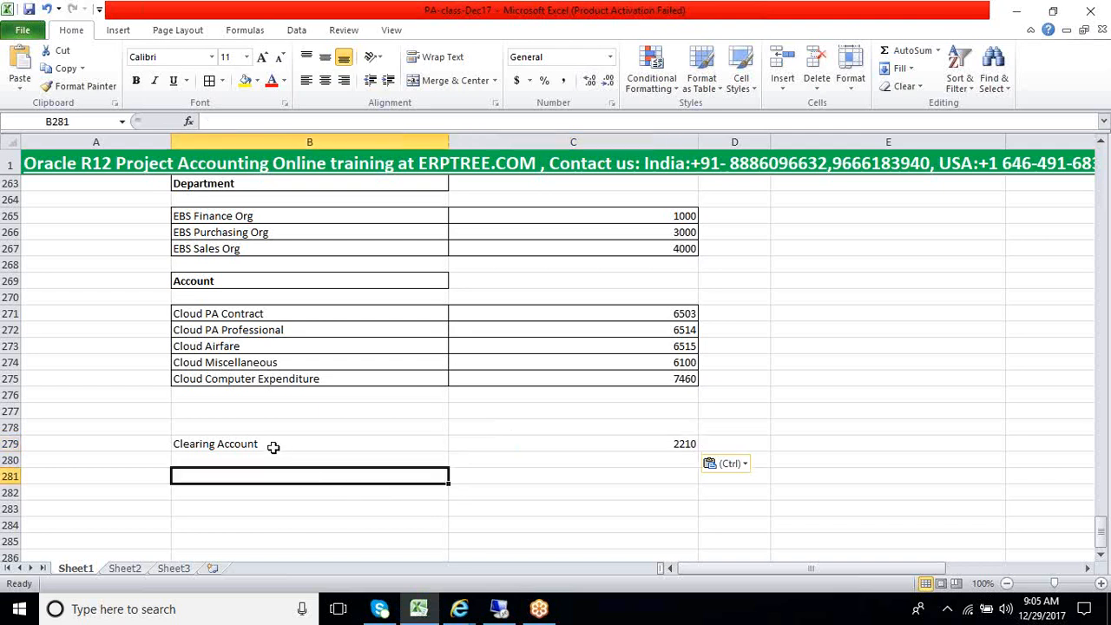
# Format the Clearing Account row, cells B279 to C279, in bold with borders around the cells
pyautogui.moveTo(276, 446); pyautogui.dragTo(691, 447)
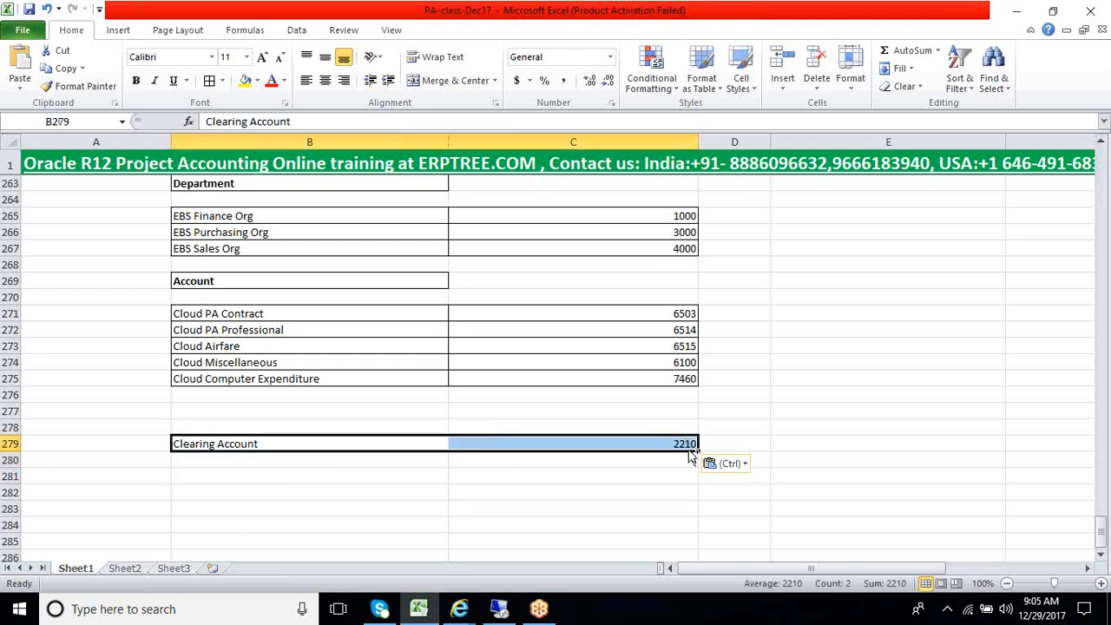
pyautogui.hotkey('ctrl', 'b')
pyautogui.click(296, 489)
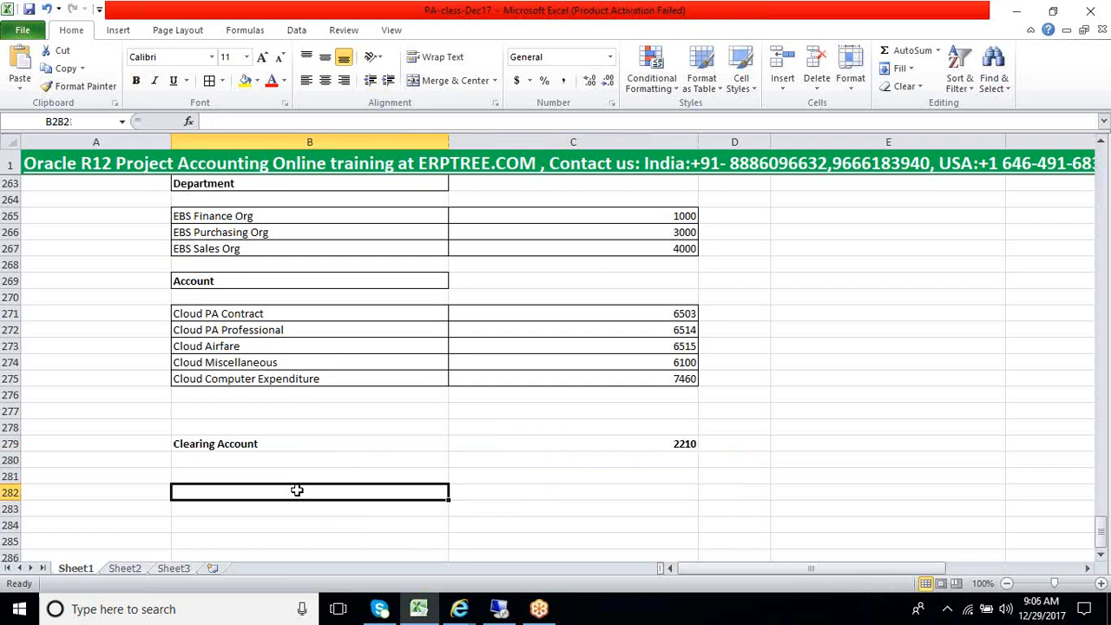
pyautogui.moveTo(292, 443); pyautogui.dragTo(512, 444)
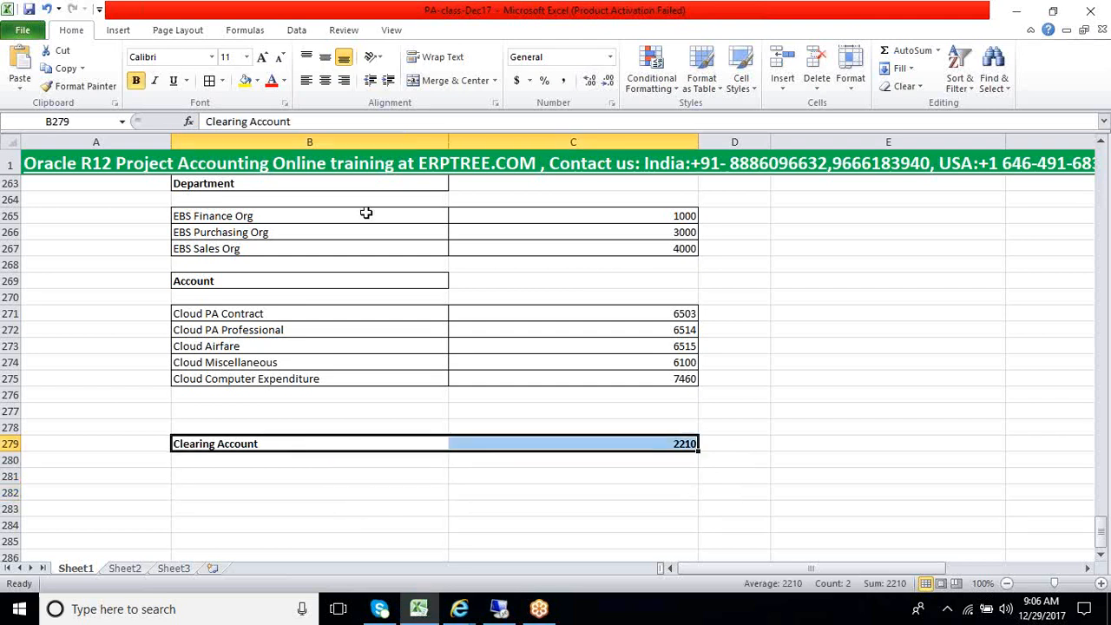
pyautogui.click(290, 511)
# Review the Auto Accounting segment table, in particular the segments from Project to Future2 and their mapping
pyautogui.scroll(-1, 284, 482)
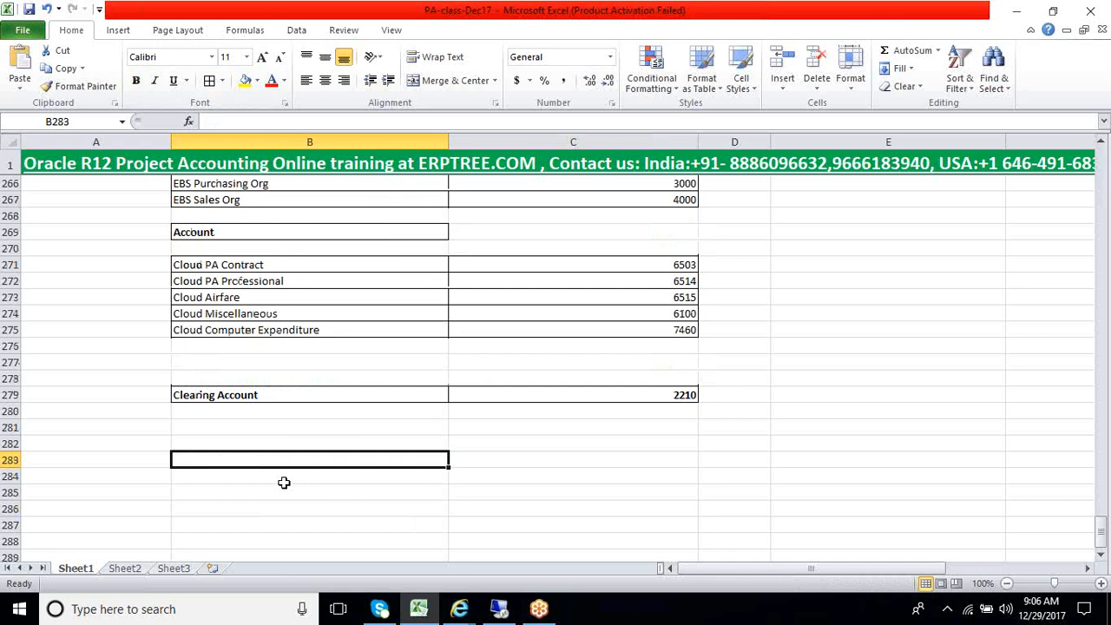
pyautogui.scroll(8, 290, 483)
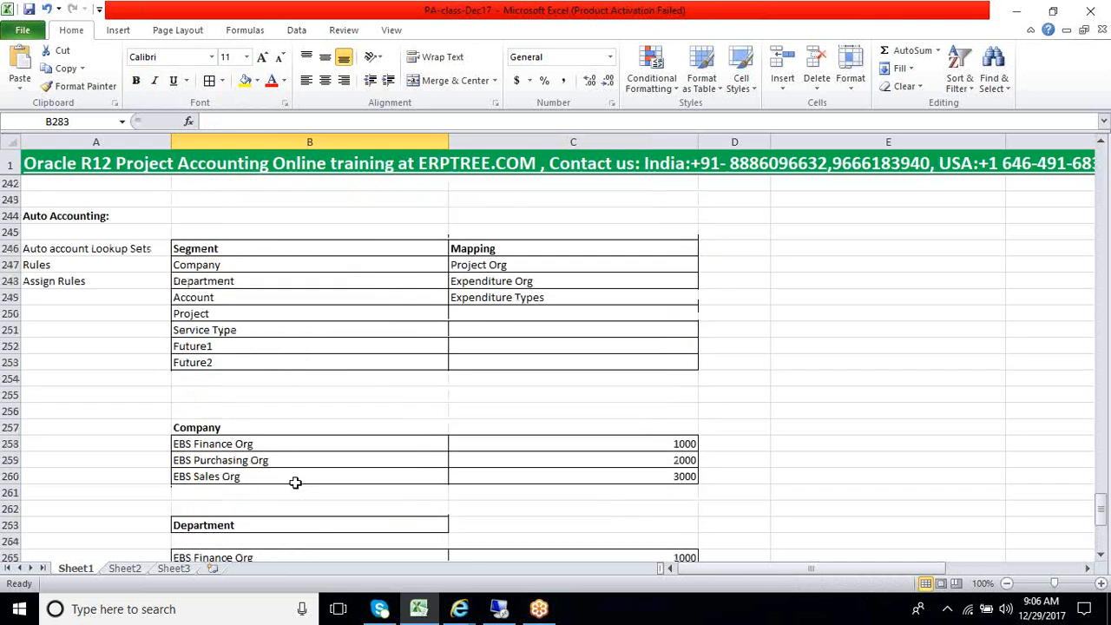
pyautogui.click(217, 316)
pyautogui.moveTo(217, 316); pyautogui.dragTo(485, 363)
pyautogui.click(122, 265)
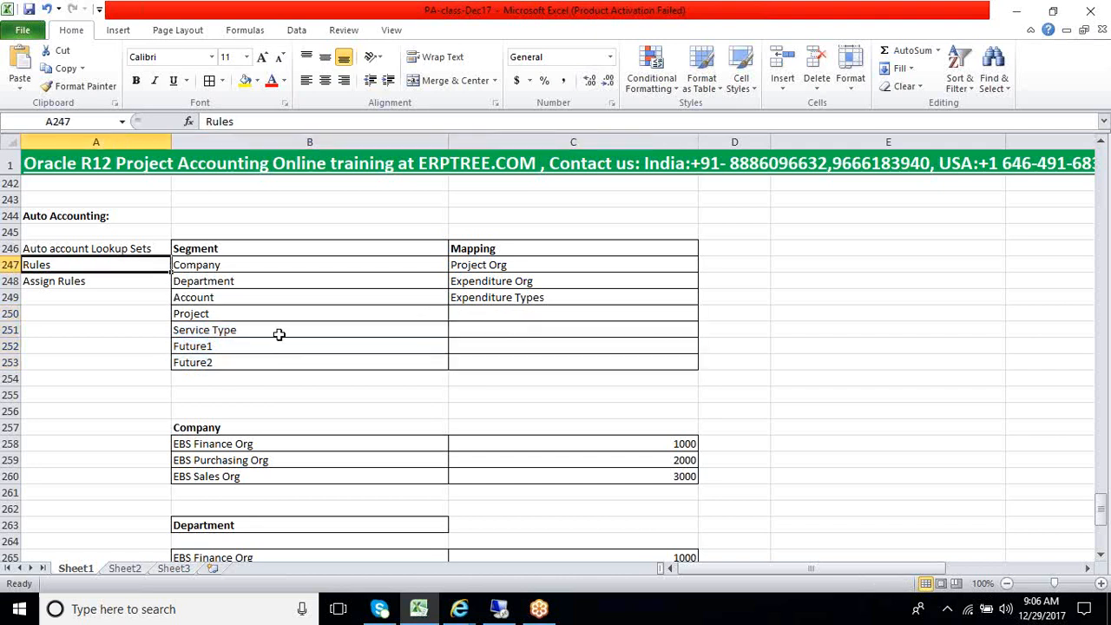
pyautogui.moveTo(281, 314); pyautogui.dragTo(305, 355)
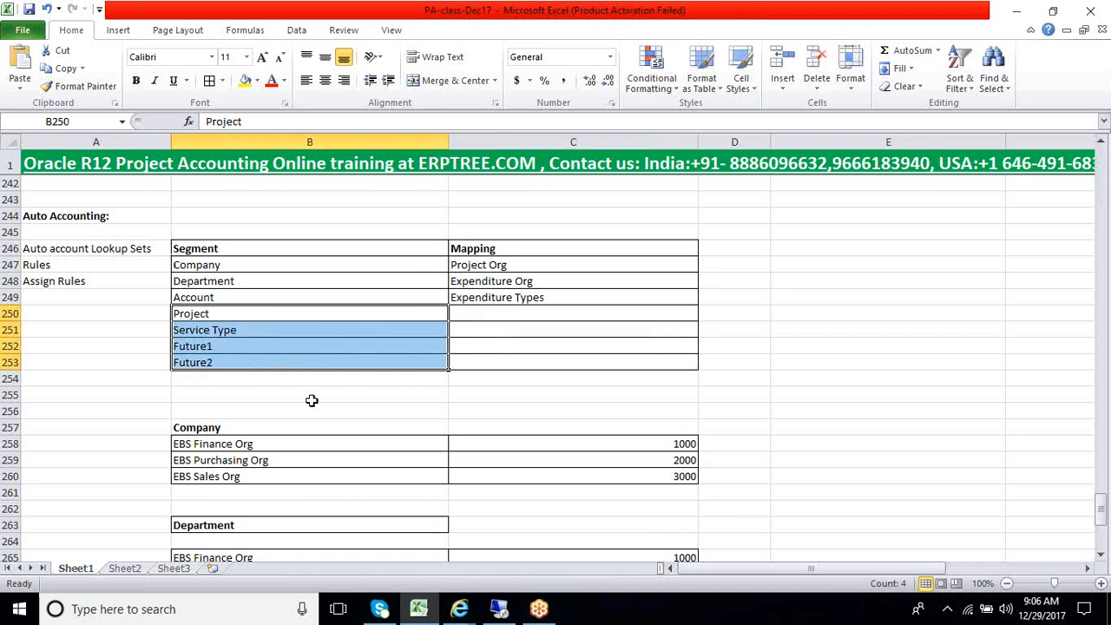
pyautogui.click(311, 398)
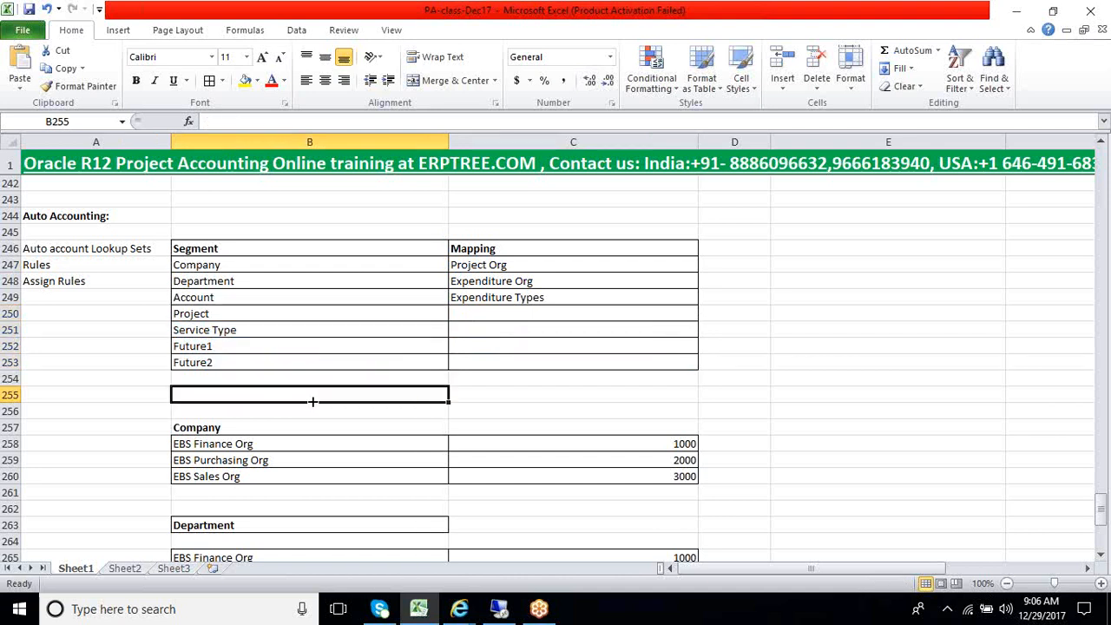
# Delete the blank rows 254 to 256 above the Company table and one blank row between the Company and Department tables
pyautogui.moveTo(17, 380); pyautogui.dragTo(10, 398)
pyautogui.rightClick(10, 382)
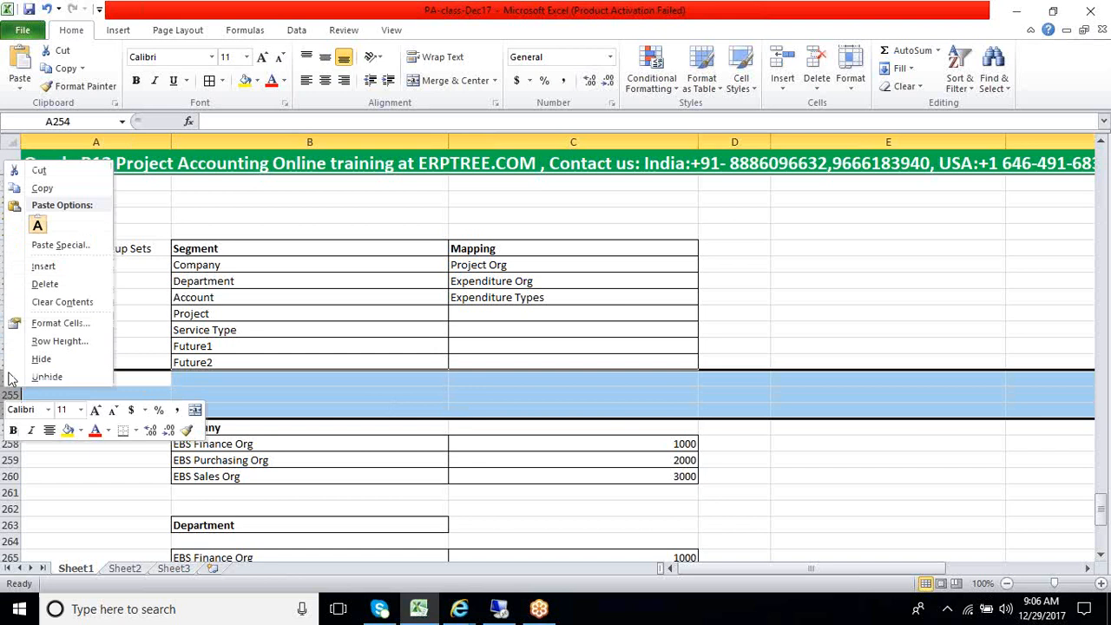
pyautogui.click(48, 284)
pyautogui.click(80, 456)
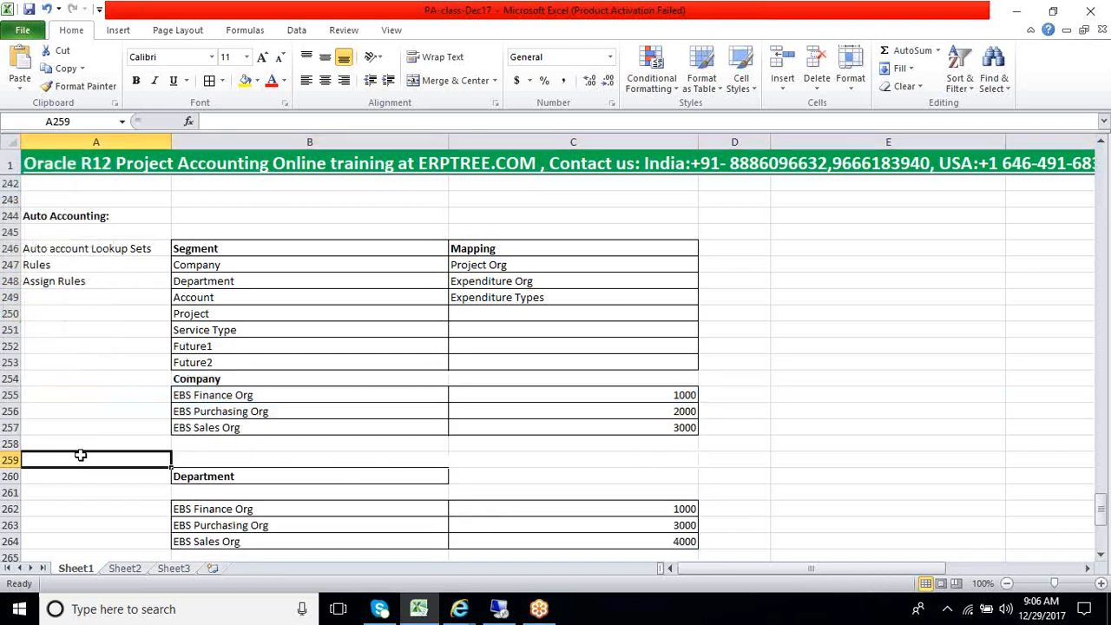
pyautogui.click(10, 444)
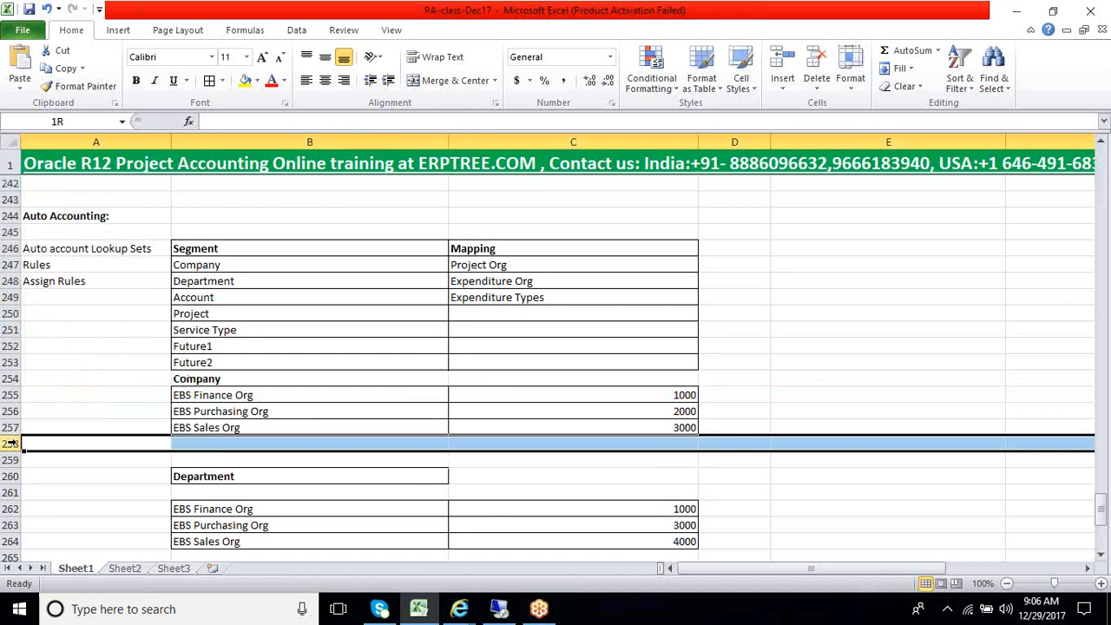
pyautogui.rightClick(10, 444)
pyautogui.click(65, 338)
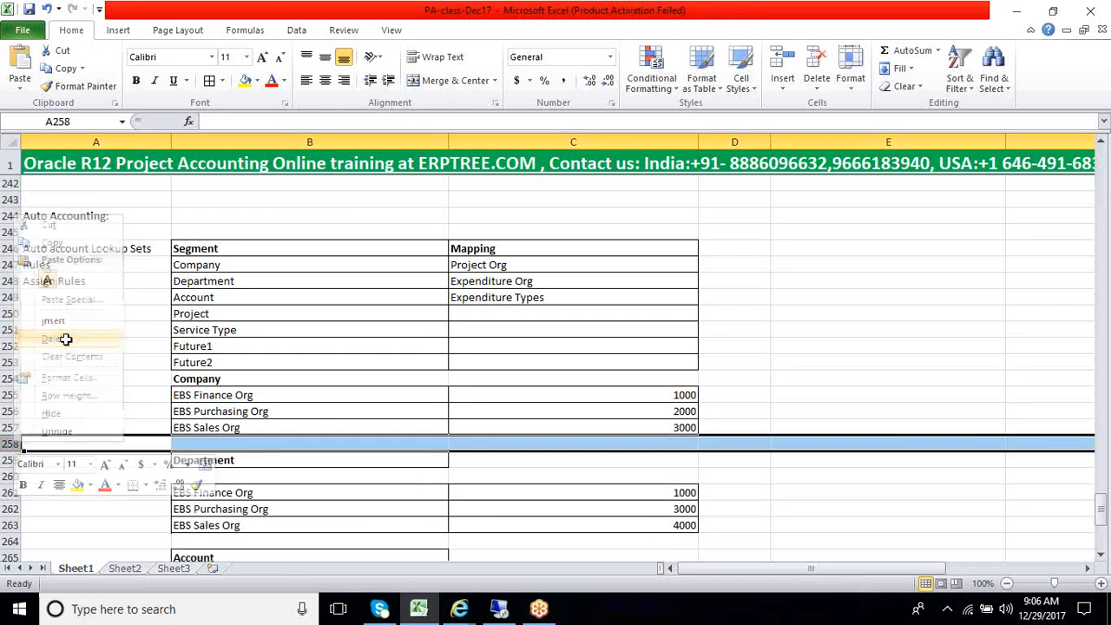
pyautogui.click(87, 473)
pyautogui.scroll(-3, 82, 471)
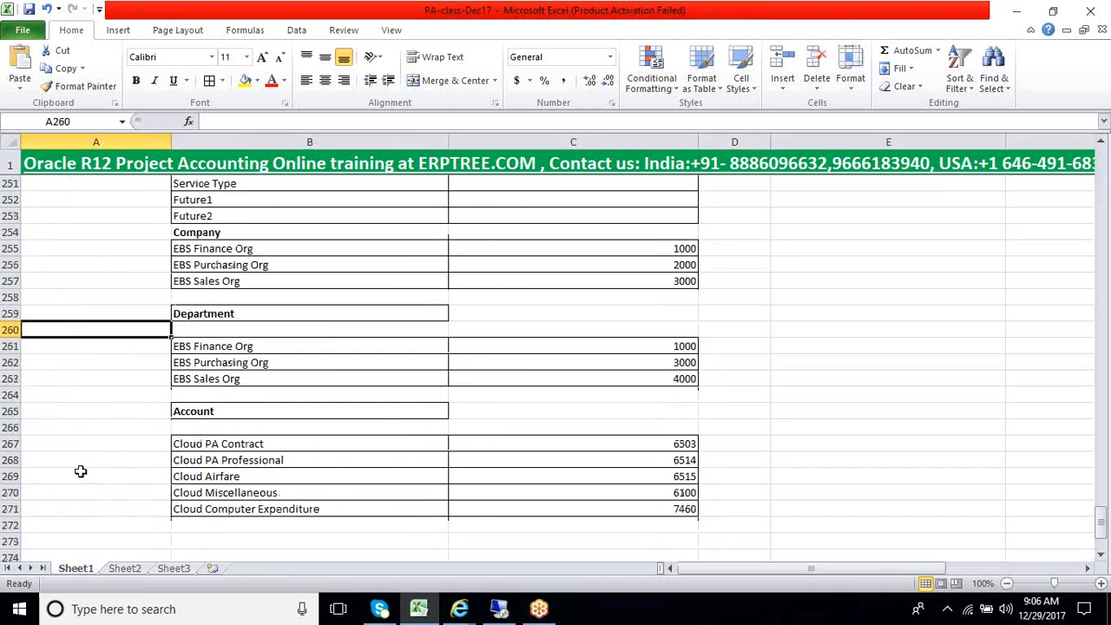
pyautogui.scroll(3, 80, 471)
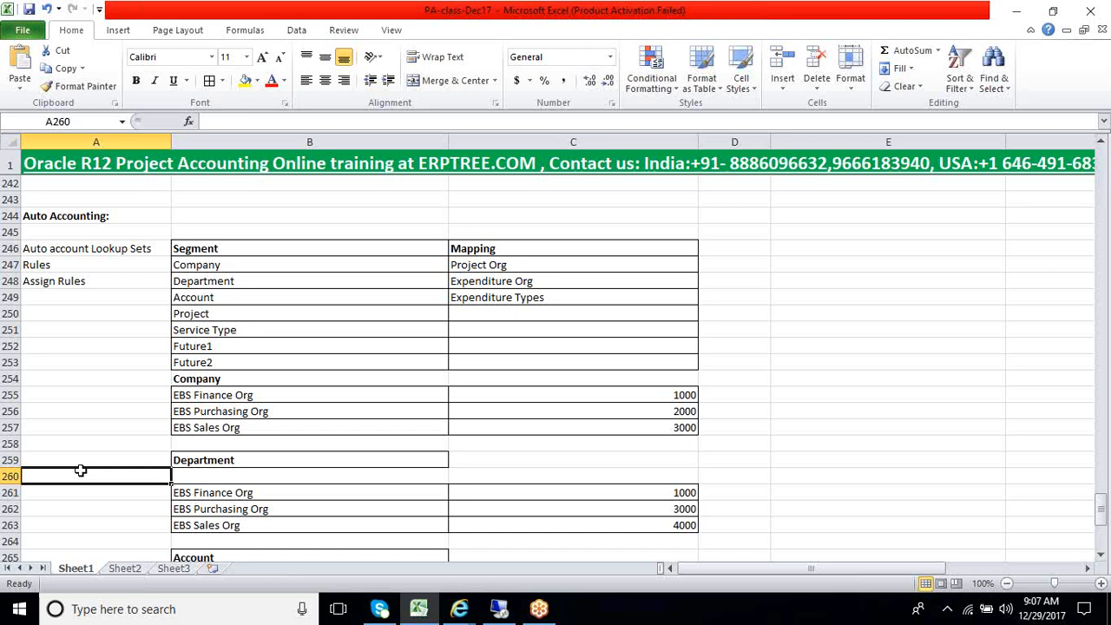
# Look back over the notes above Auto Accounting and review the section's lookup sets, rules and segment mapping table
pyautogui.scroll(12, 80, 471)
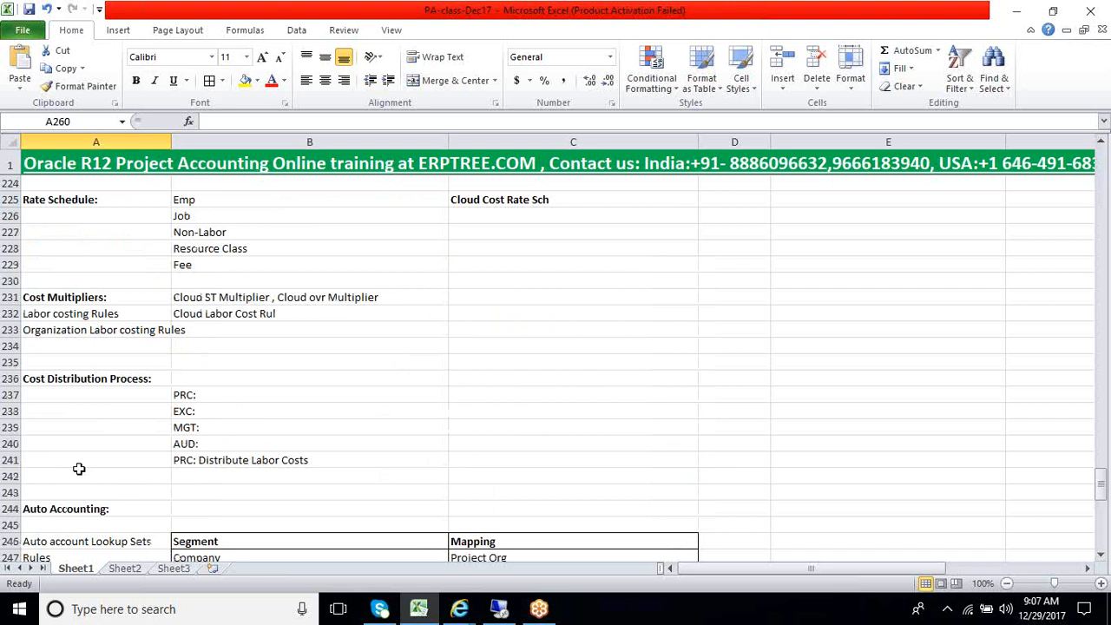
pyautogui.scroll(5, 79, 469)
pyautogui.moveTo(101, 265); pyautogui.dragTo(87, 528)
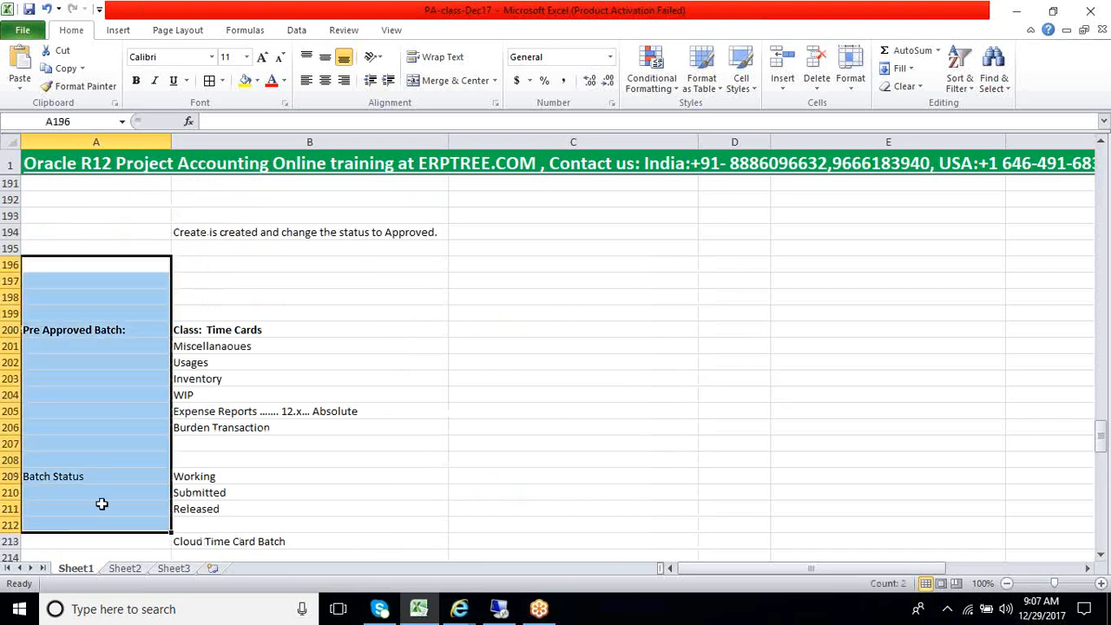
pyautogui.click(102, 504)
pyautogui.scroll(-16, 101, 504)
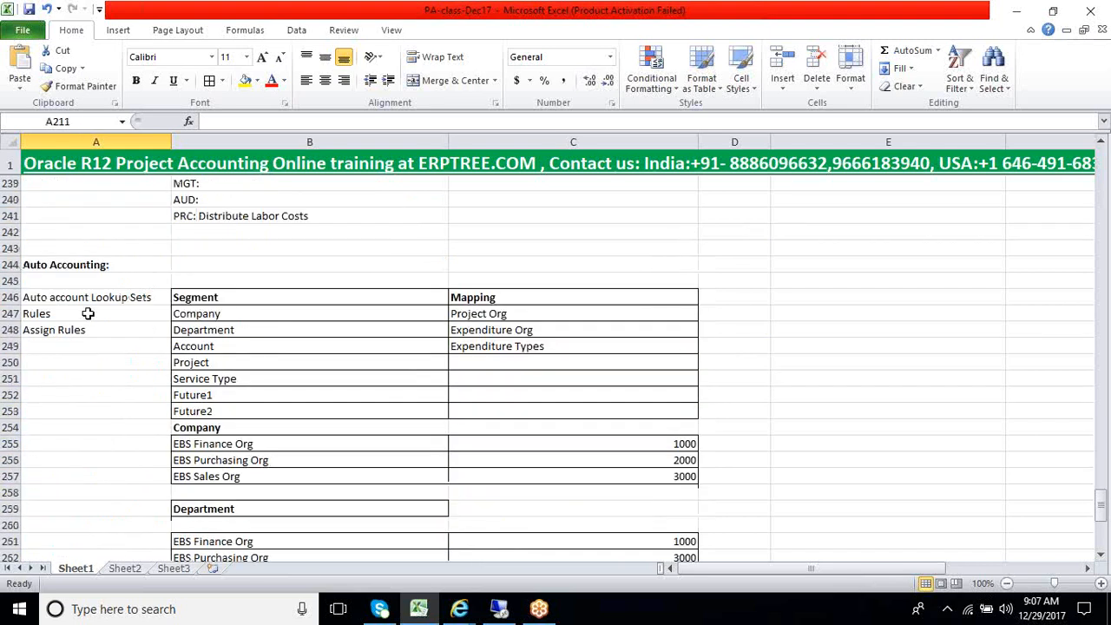
pyautogui.moveTo(86, 297); pyautogui.dragTo(521, 526)
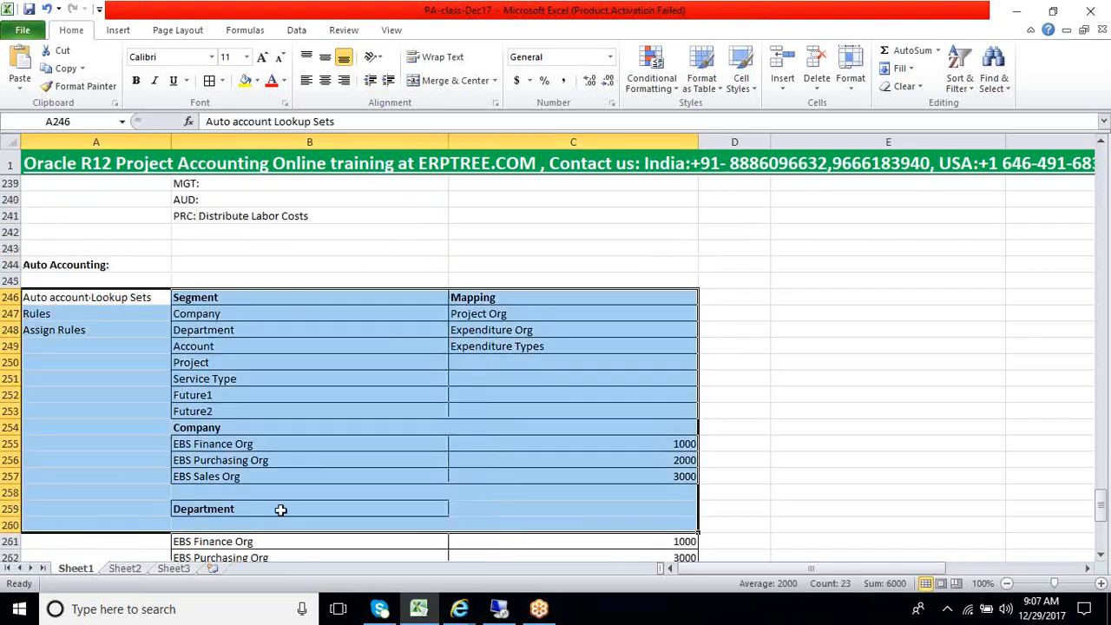
pyautogui.scroll(-1, 280, 510)
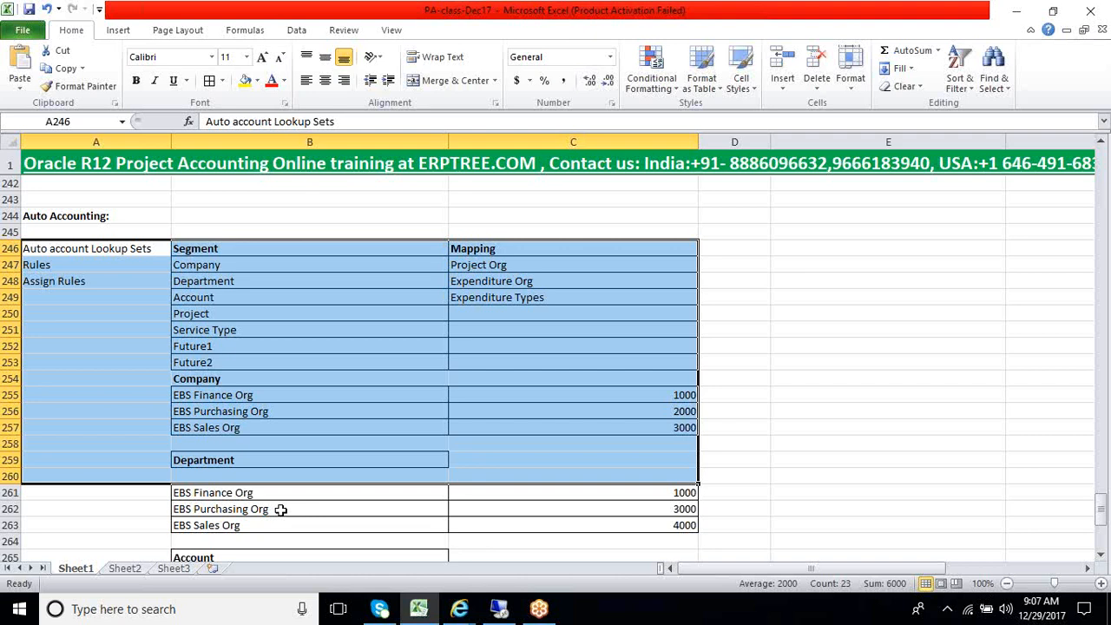
pyautogui.click(281, 509)
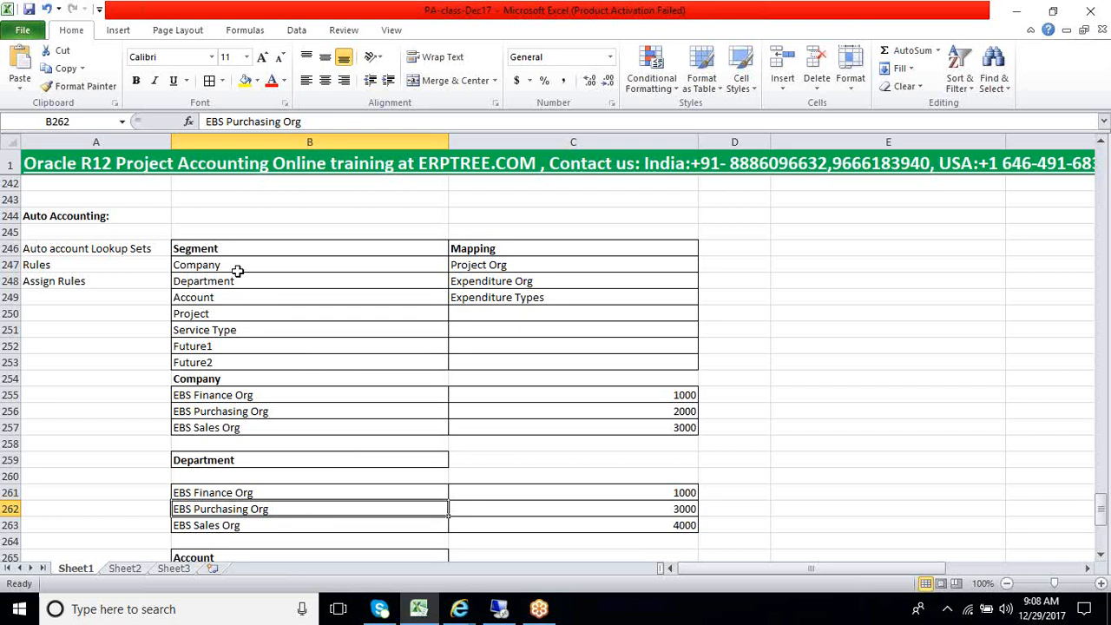
# Examine how the Company, Department and Account segments are mapped in the Auto Accounting segment table
pyautogui.moveTo(237, 267); pyautogui.dragTo(480, 298)
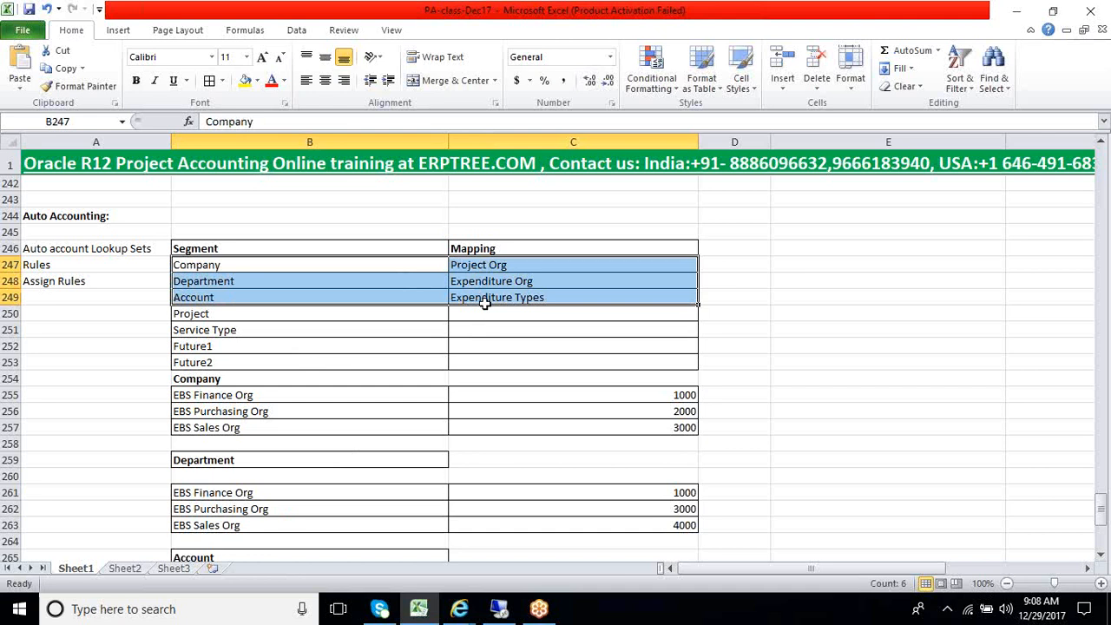
pyautogui.click(486, 303)
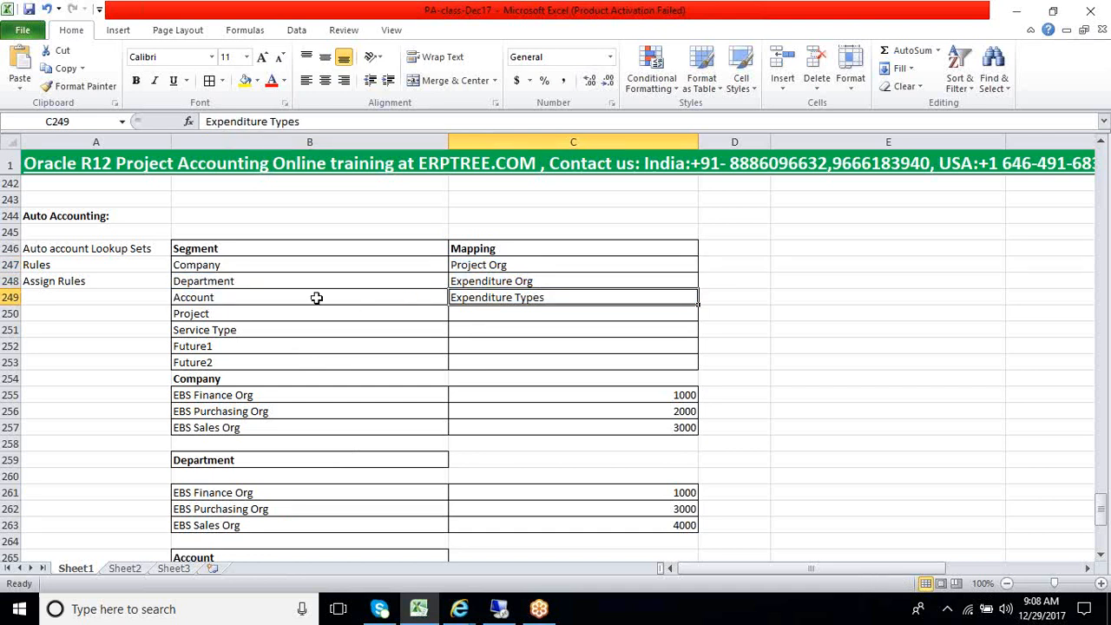
pyautogui.moveTo(221, 267); pyautogui.dragTo(217, 285)
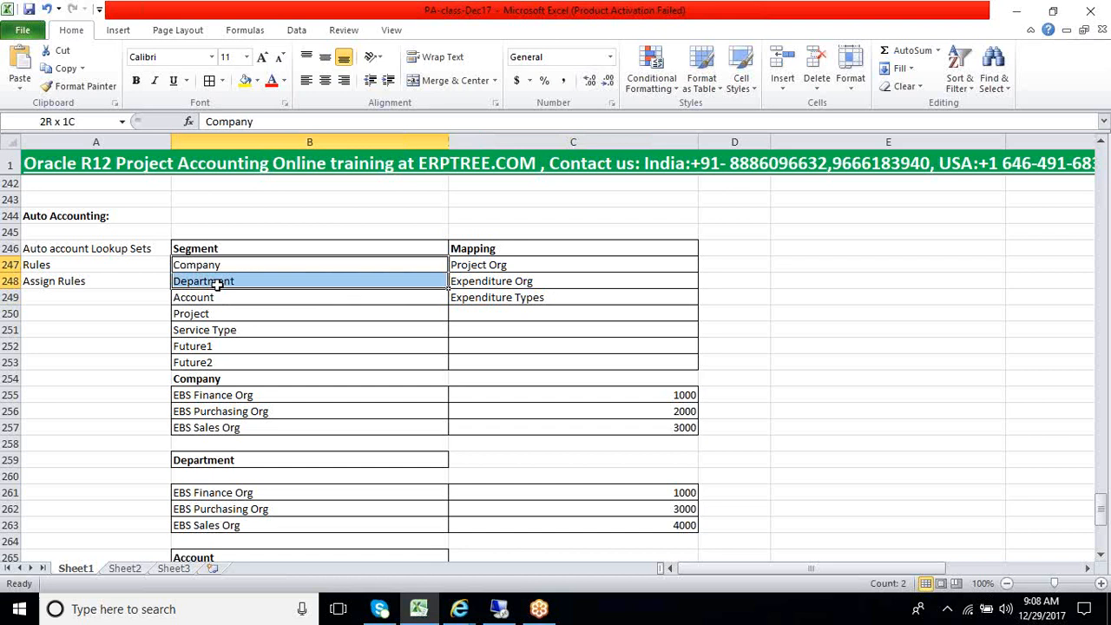
pyautogui.click(463, 281)
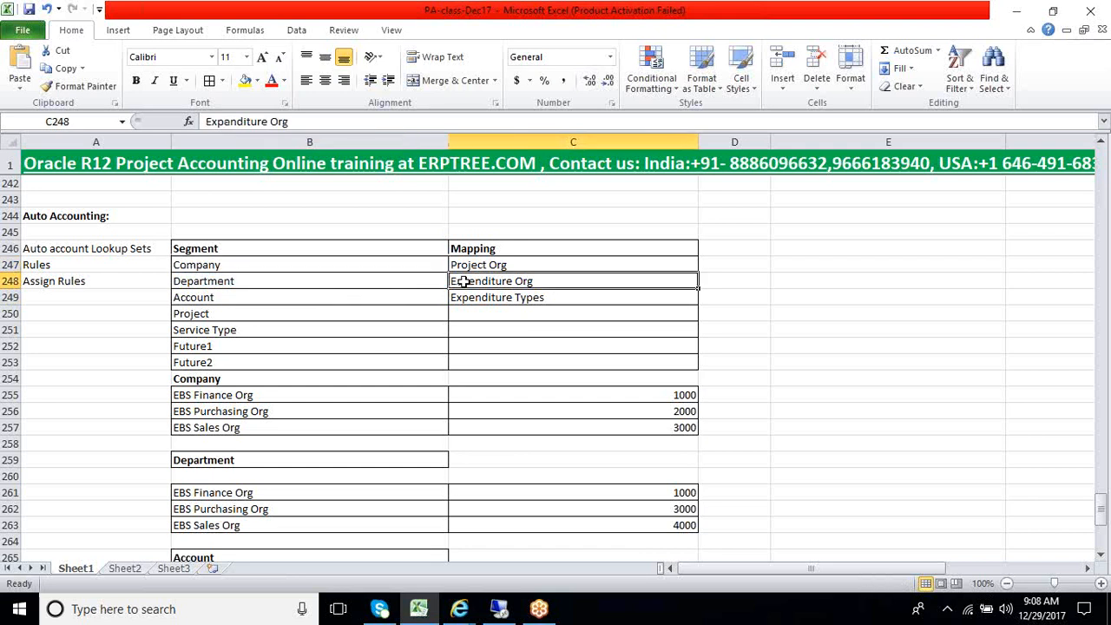
pyautogui.moveTo(270, 265); pyautogui.dragTo(474, 290)
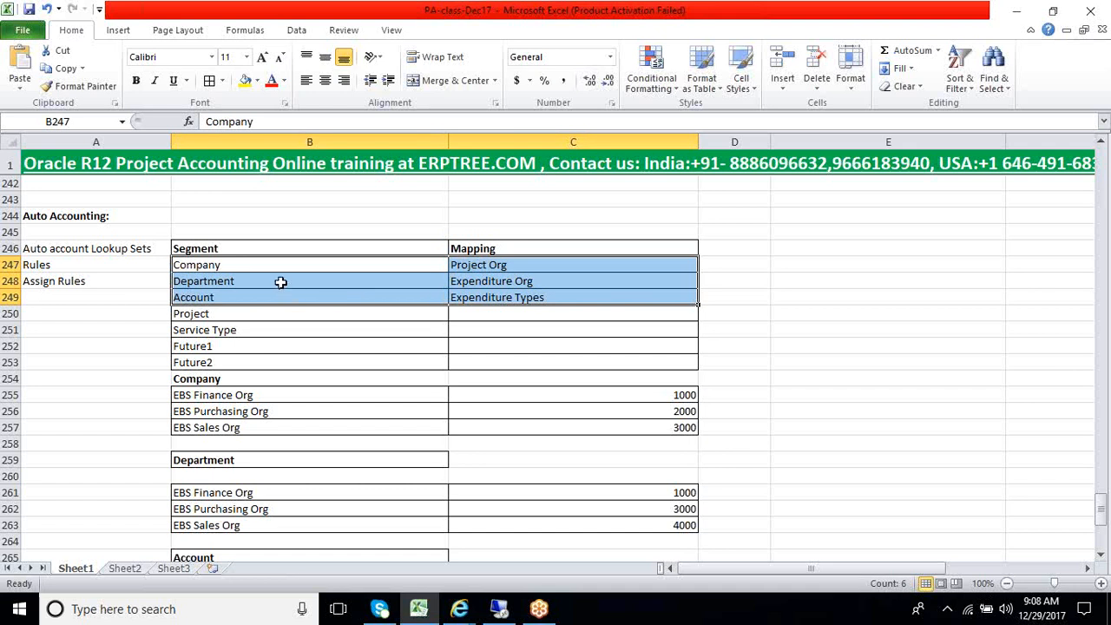
pyautogui.moveTo(285, 263); pyautogui.dragTo(463, 293)
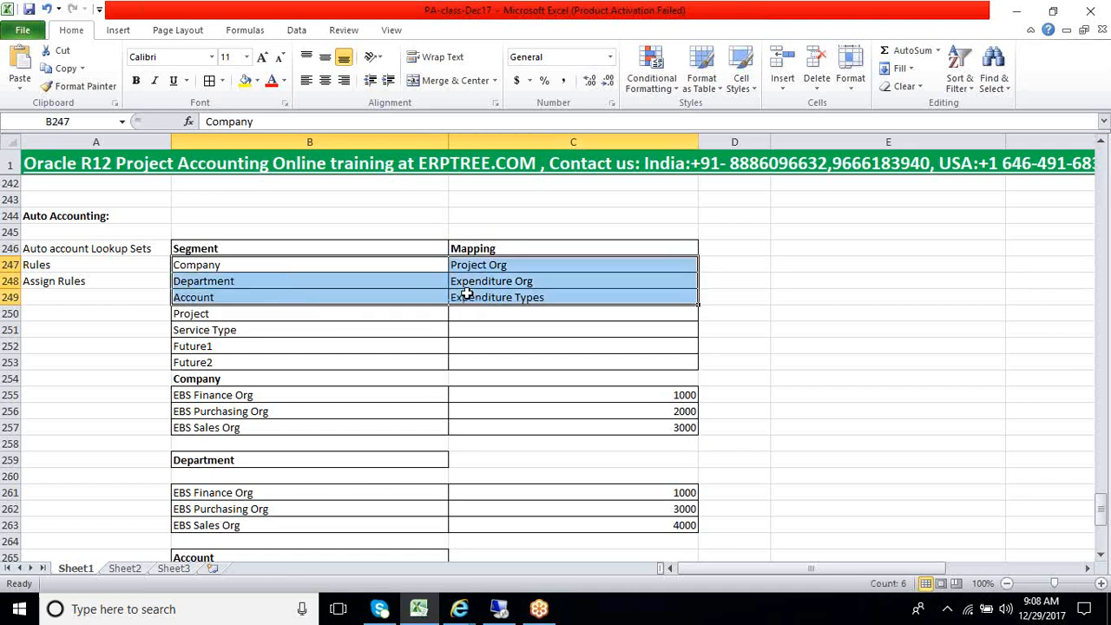
pyautogui.click(379, 269)
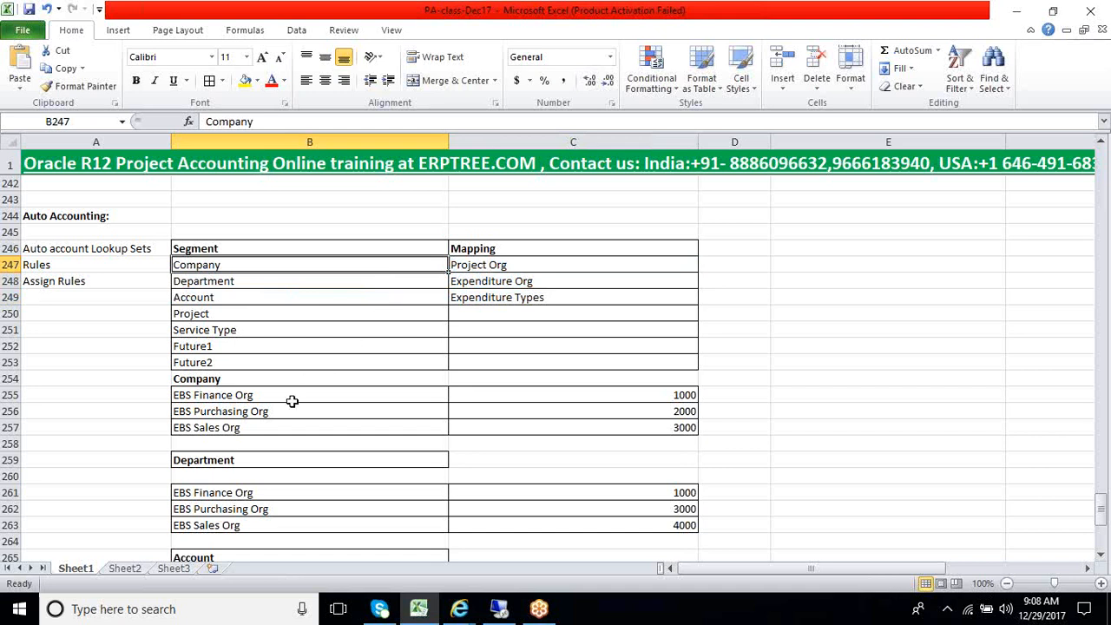
# Examine the Company lookup table, comparing each EBS organization with its company segment value
pyautogui.click(598, 396)
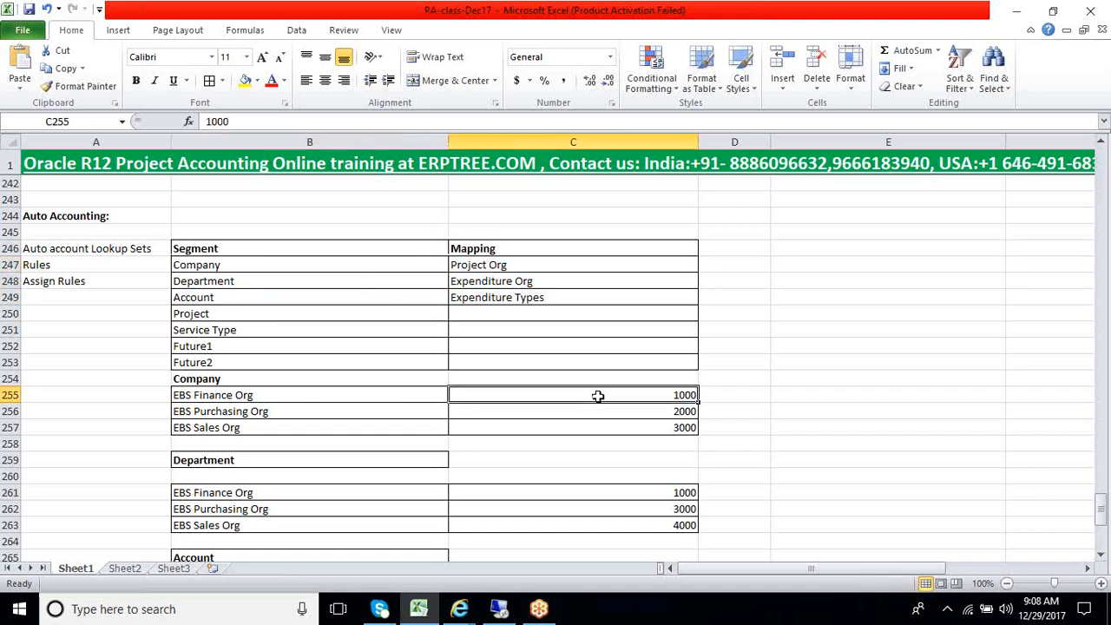
pyautogui.moveTo(598, 396); pyautogui.dragTo(587, 428)
pyautogui.moveTo(206, 395); pyautogui.dragTo(499, 425)
pyautogui.moveTo(374, 392); pyautogui.dragTo(525, 422)
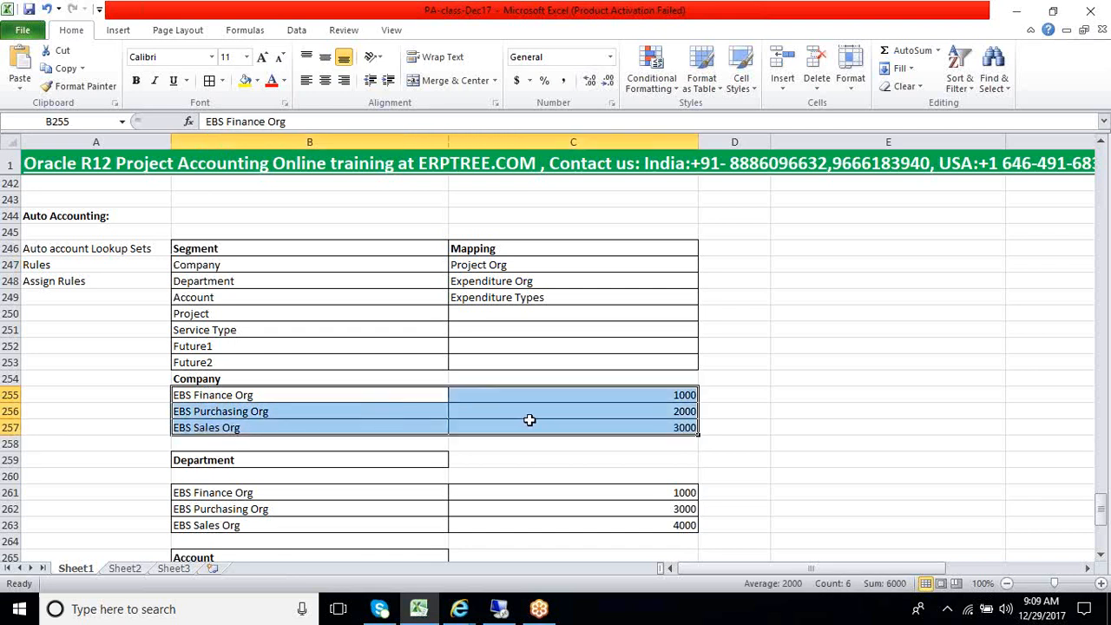
pyautogui.click(248, 380)
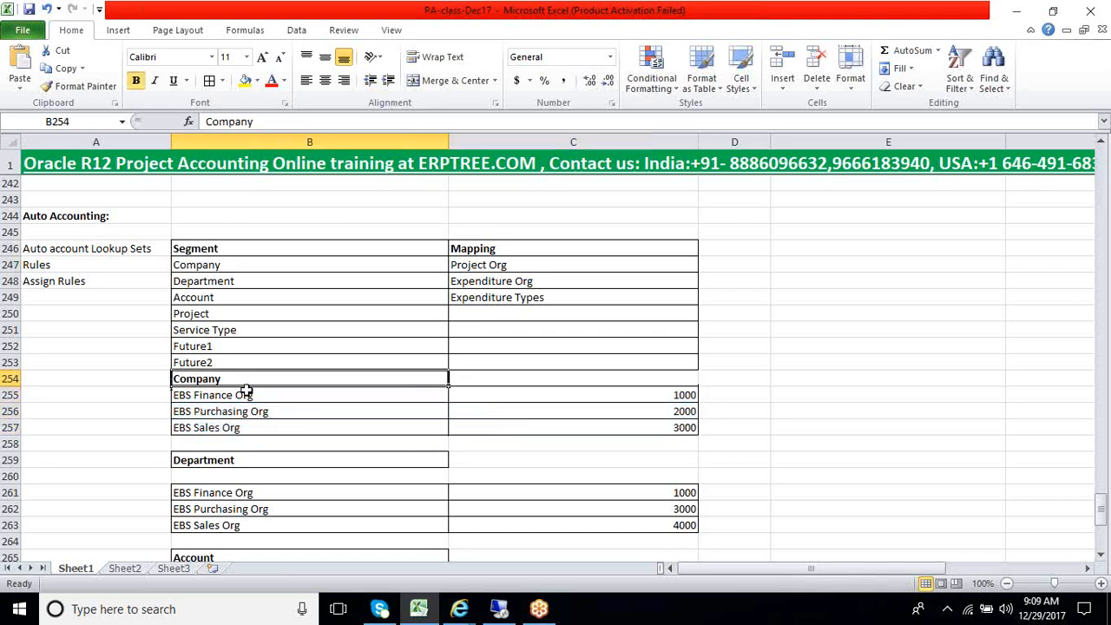
pyautogui.click(249, 395)
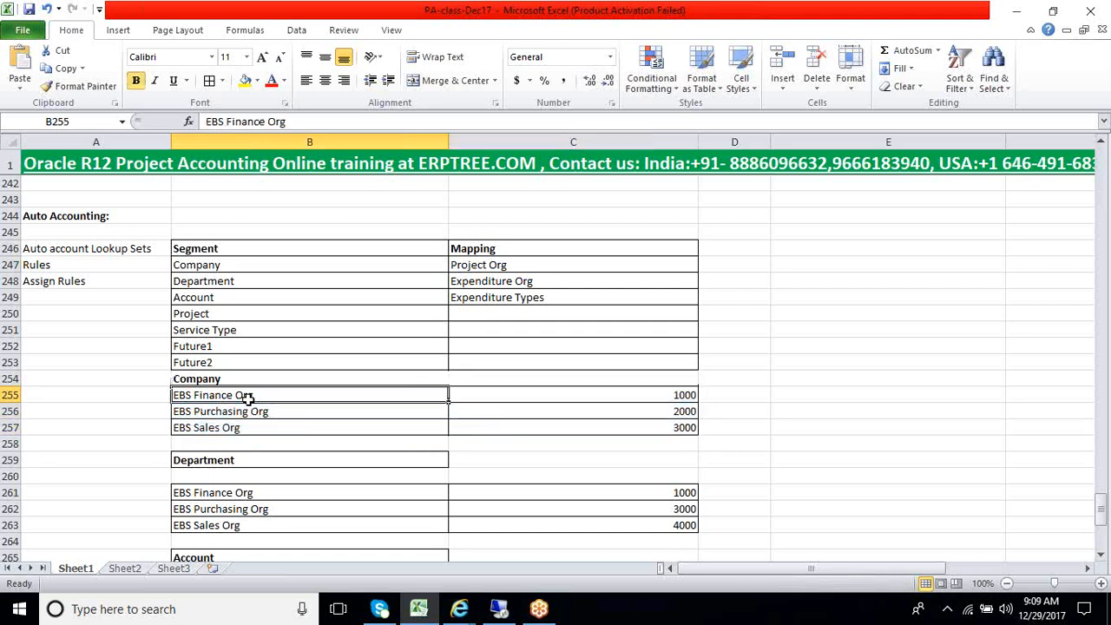
pyautogui.click(656, 400)
pyautogui.click(657, 412)
pyautogui.click(652, 430)
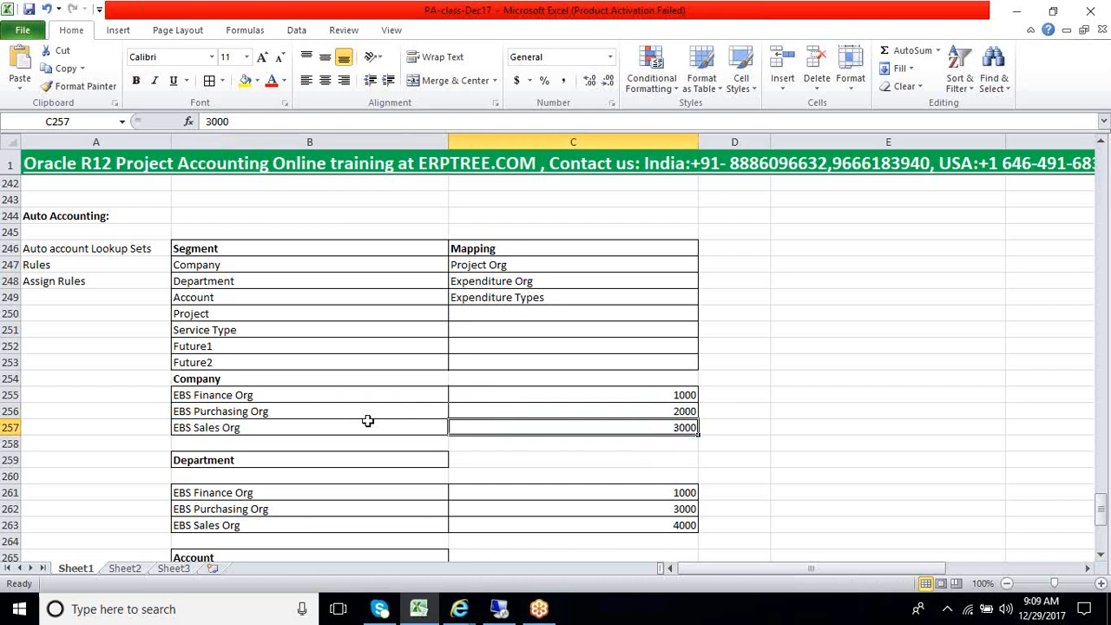
pyautogui.moveTo(308, 396); pyautogui.dragTo(308, 438)
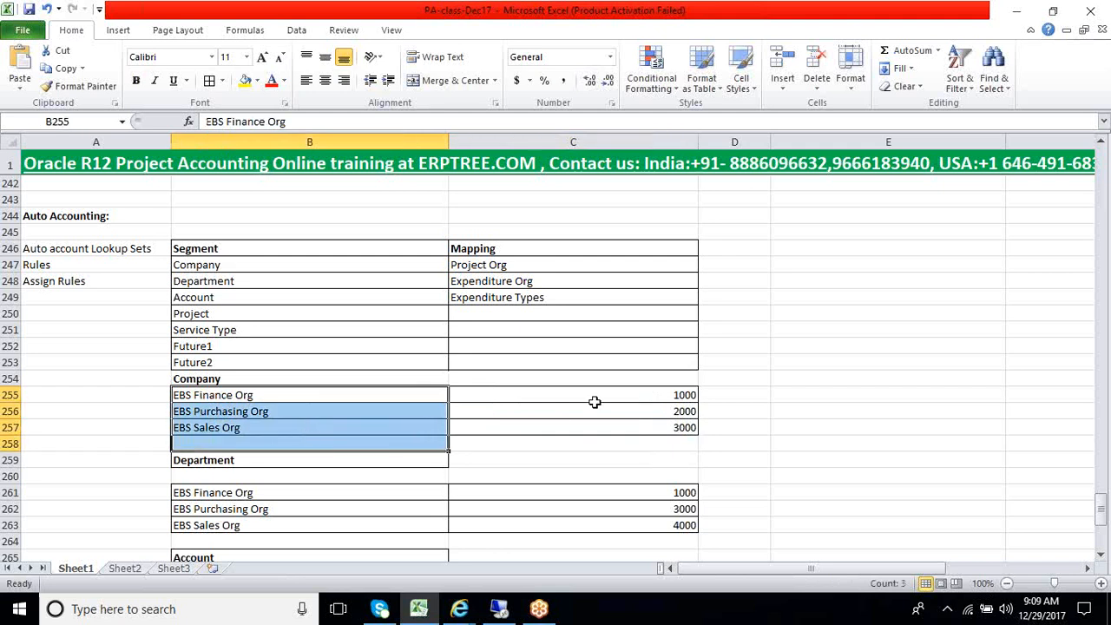
pyautogui.moveTo(594, 402); pyautogui.dragTo(596, 427)
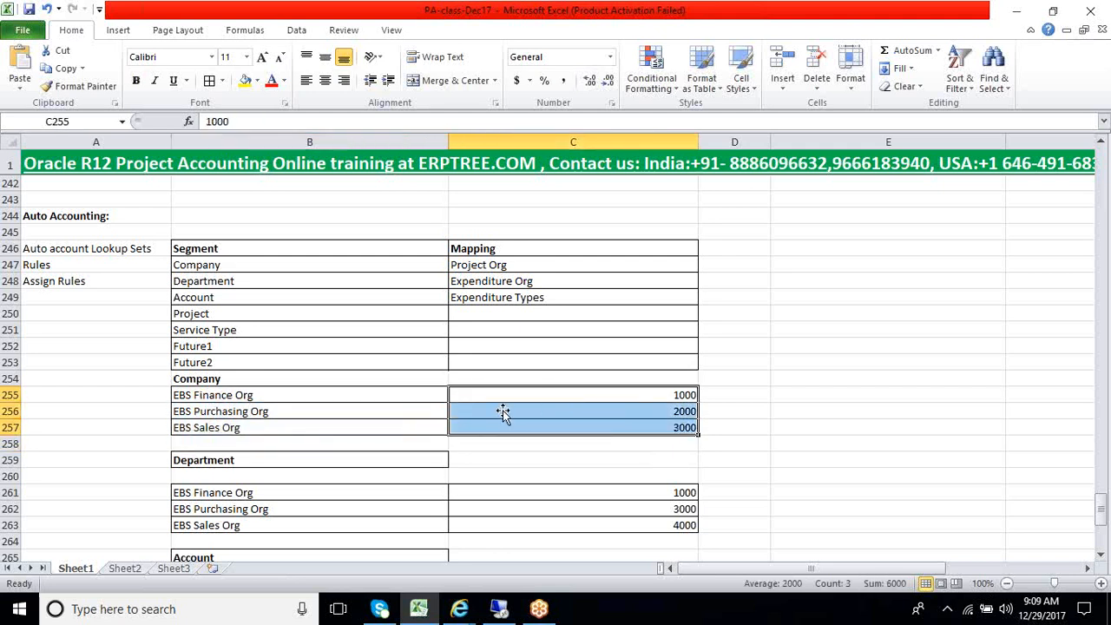
pyautogui.moveTo(402, 395); pyautogui.dragTo(518, 429)
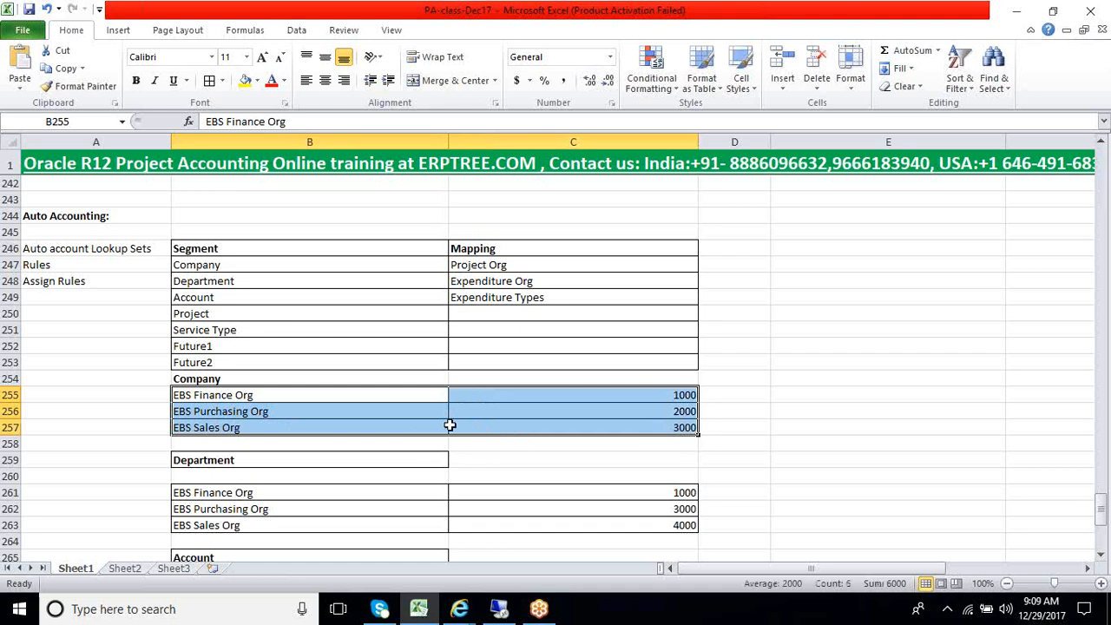
pyautogui.click(396, 396)
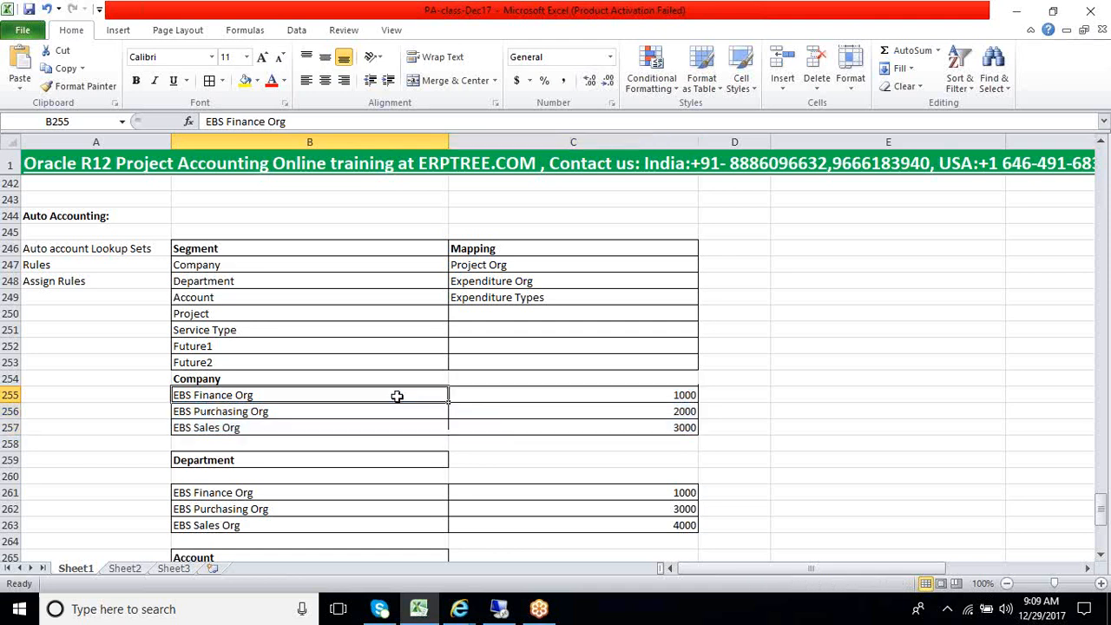
pyautogui.moveTo(397, 396); pyautogui.dragTo(566, 428)
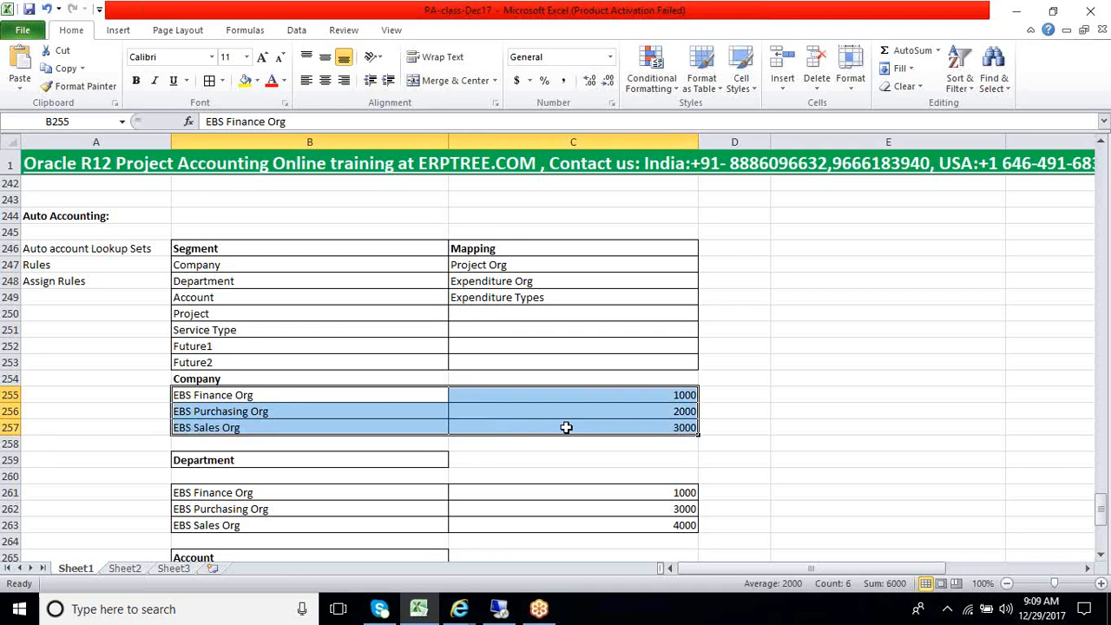
# Examine the Department values for each EBS organization and the Account values for each Cloud expenditure type
pyautogui.scroll(-1, 563, 421)
pyautogui.scroll(-1, 563, 421)
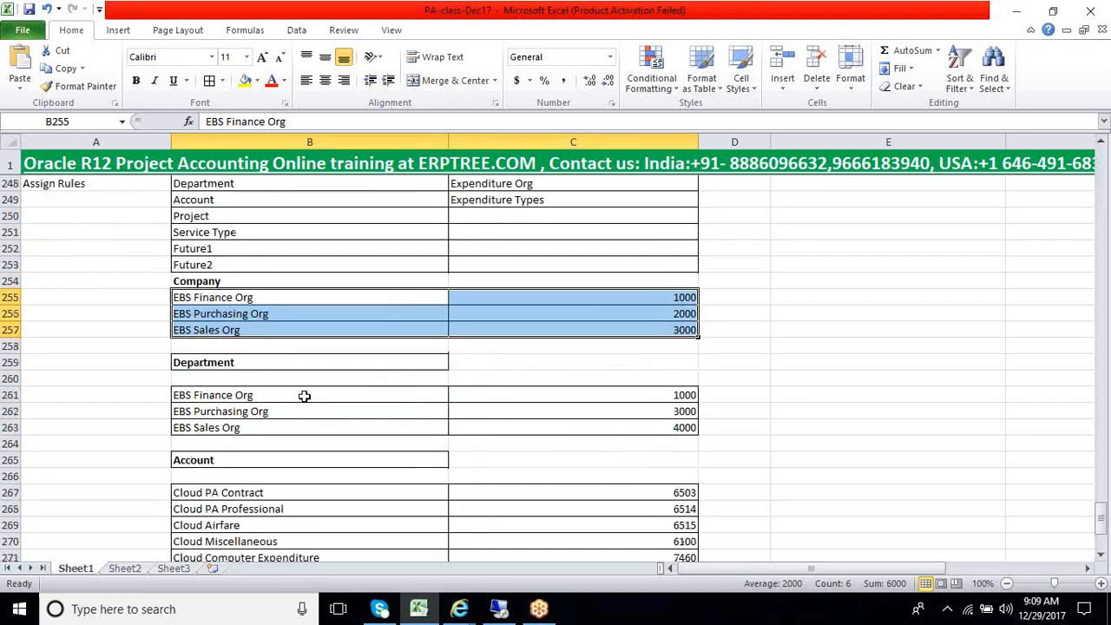
pyautogui.moveTo(303, 393); pyautogui.dragTo(631, 427)
pyautogui.scroll(-1, 423, 455)
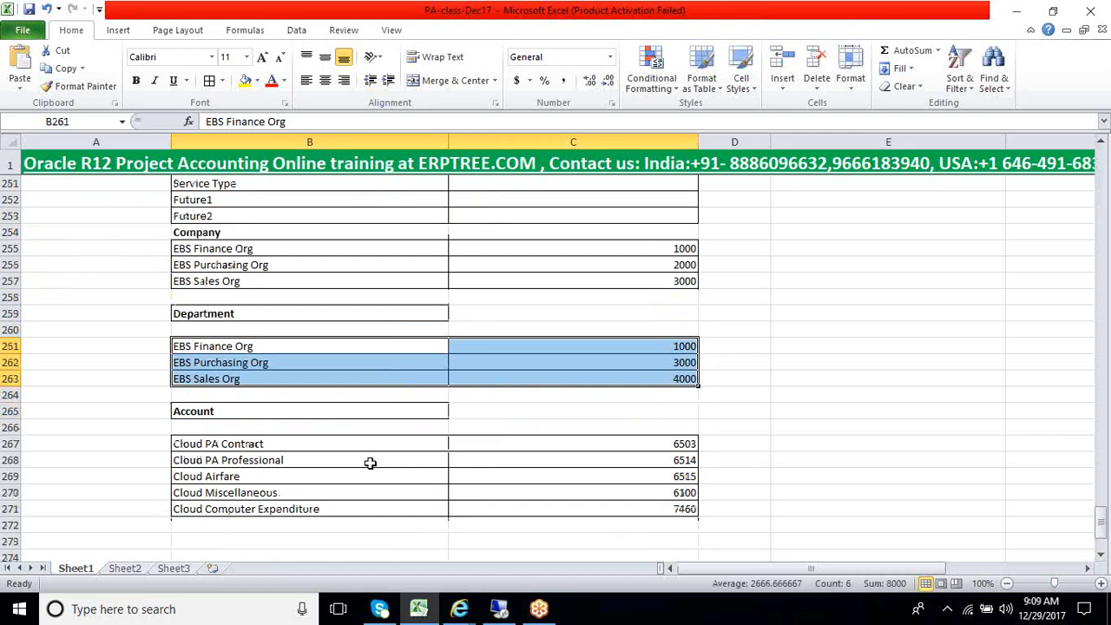
pyautogui.click(282, 444)
pyautogui.moveTo(283, 446); pyautogui.dragTo(283, 511)
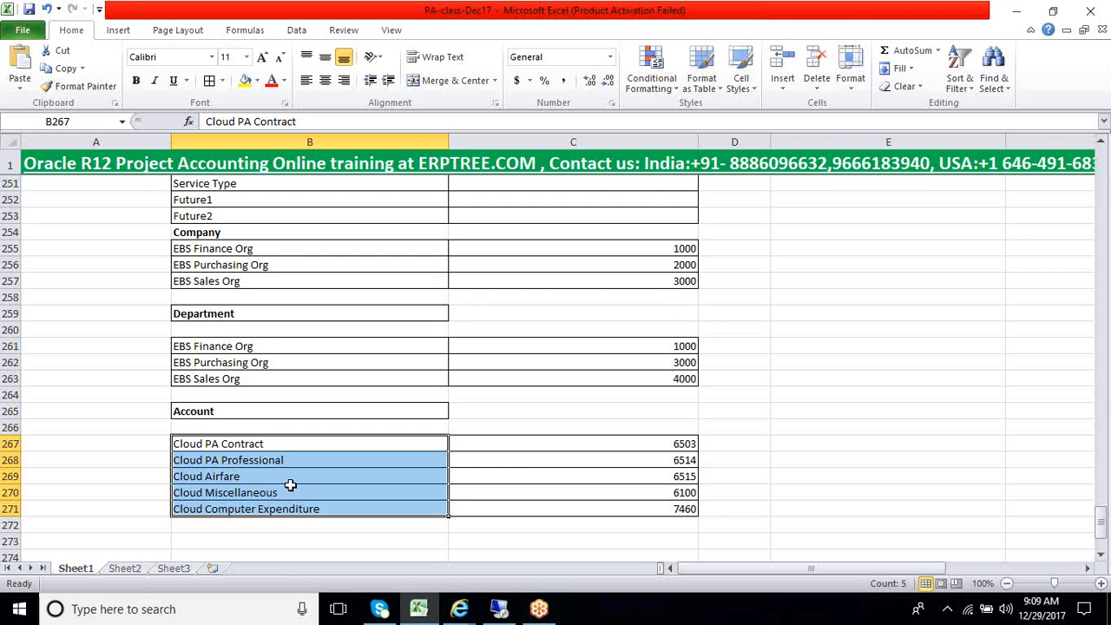
pyautogui.moveTo(504, 449); pyautogui.dragTo(503, 503)
pyautogui.moveTo(258, 444); pyautogui.dragTo(259, 510)
pyautogui.moveTo(565, 449); pyautogui.dragTo(563, 507)
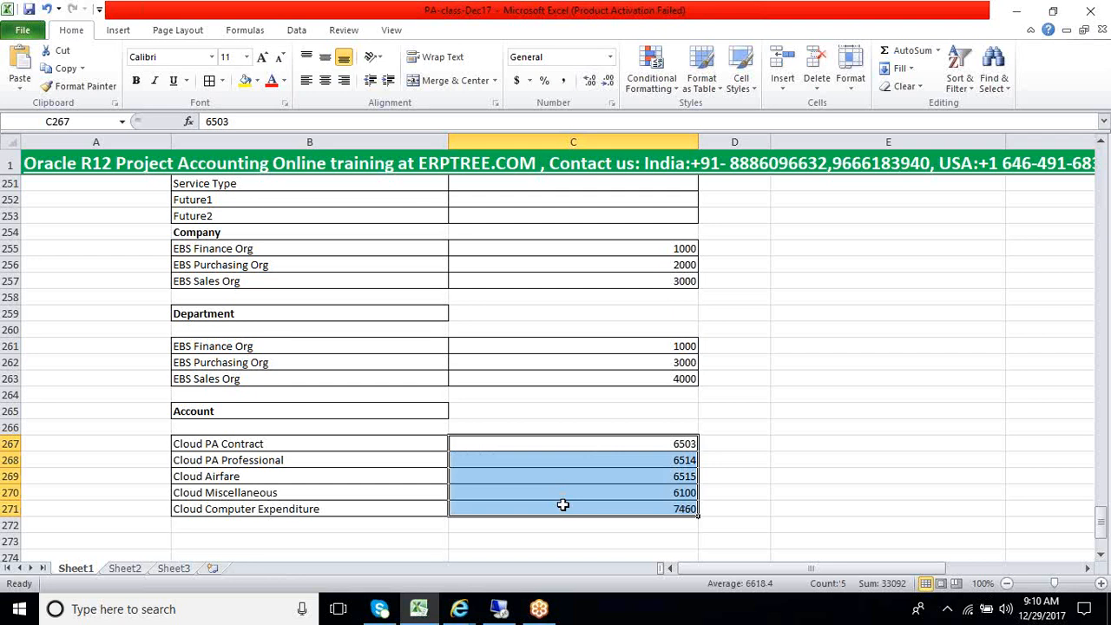
pyautogui.moveTo(300, 446); pyautogui.dragTo(288, 510)
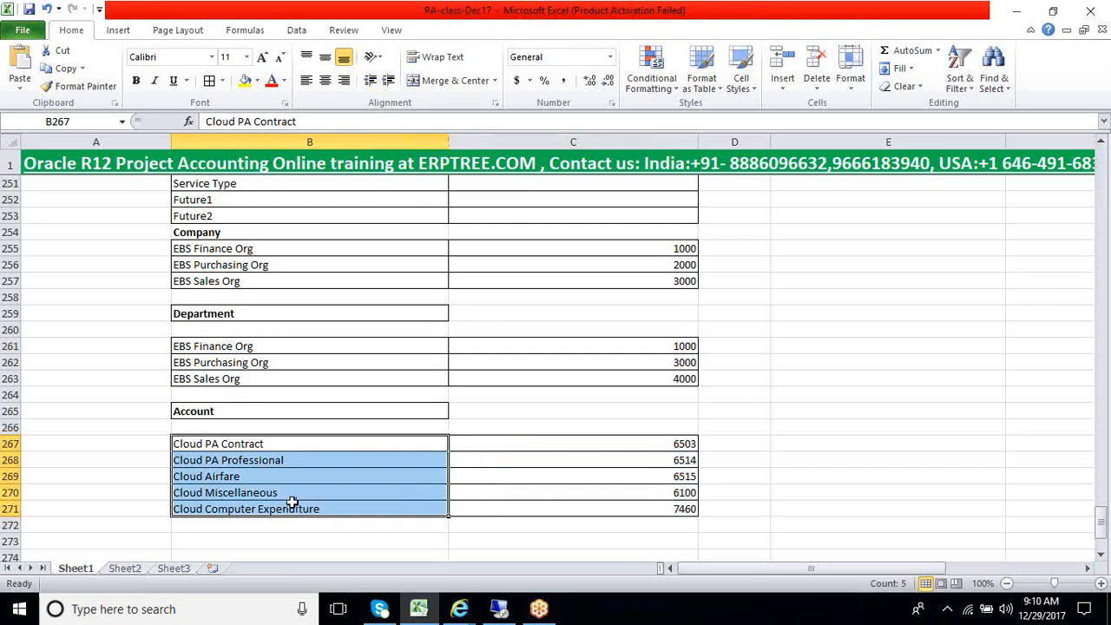
pyautogui.moveTo(539, 446); pyautogui.dragTo(538, 502)
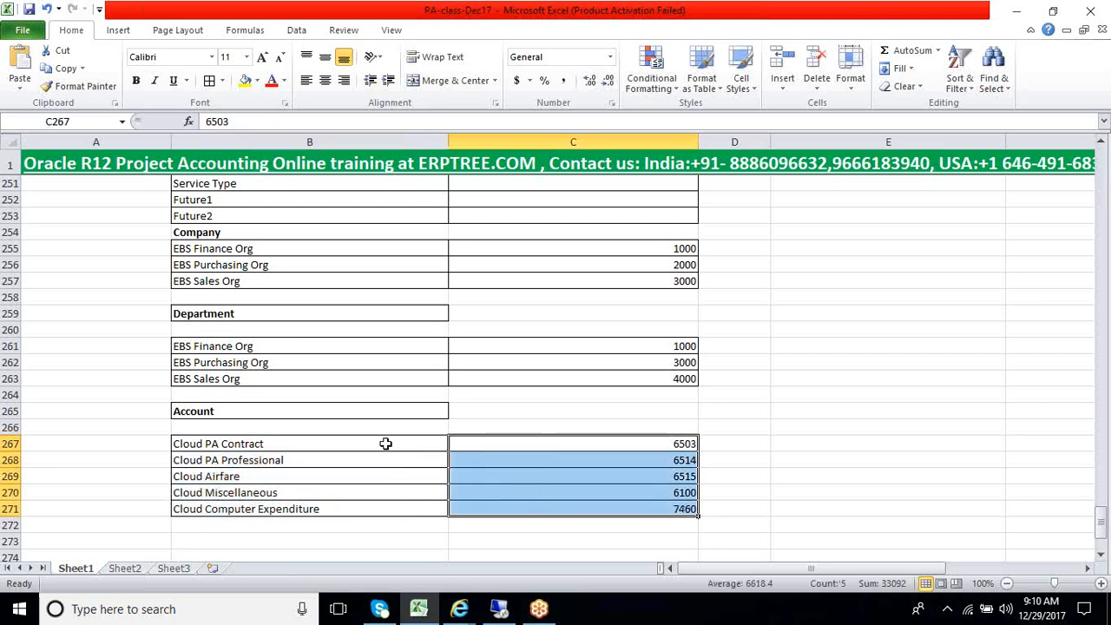
pyautogui.moveTo(388, 444); pyautogui.dragTo(577, 512)
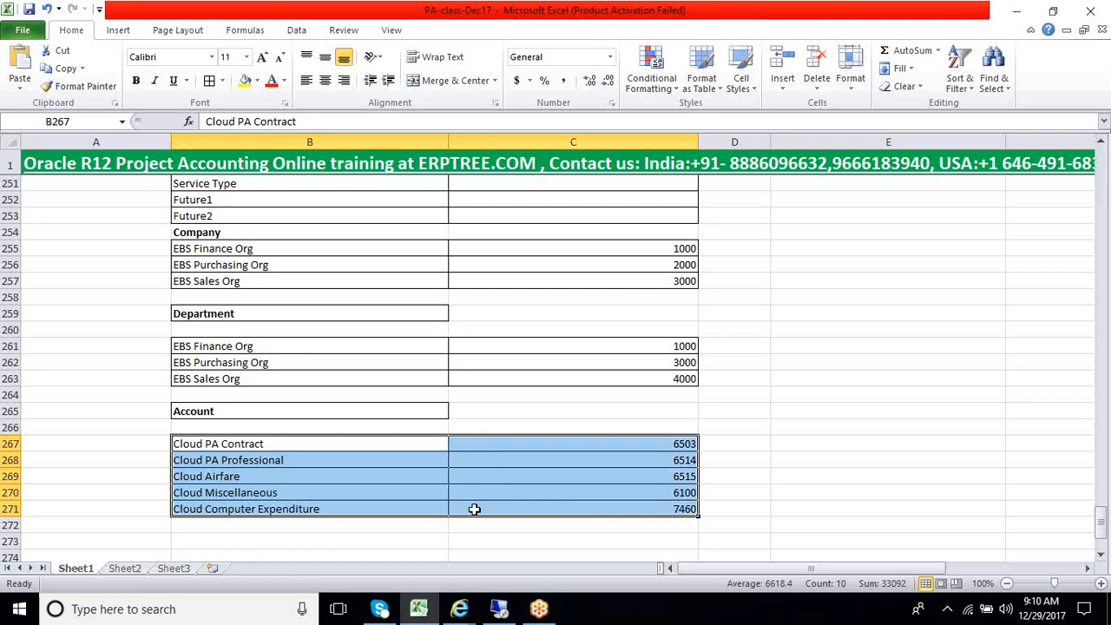
# Recheck the Company, Department and Account lookup tables in turn, down to the Clearing Account row
pyautogui.scroll(2, 473, 509)
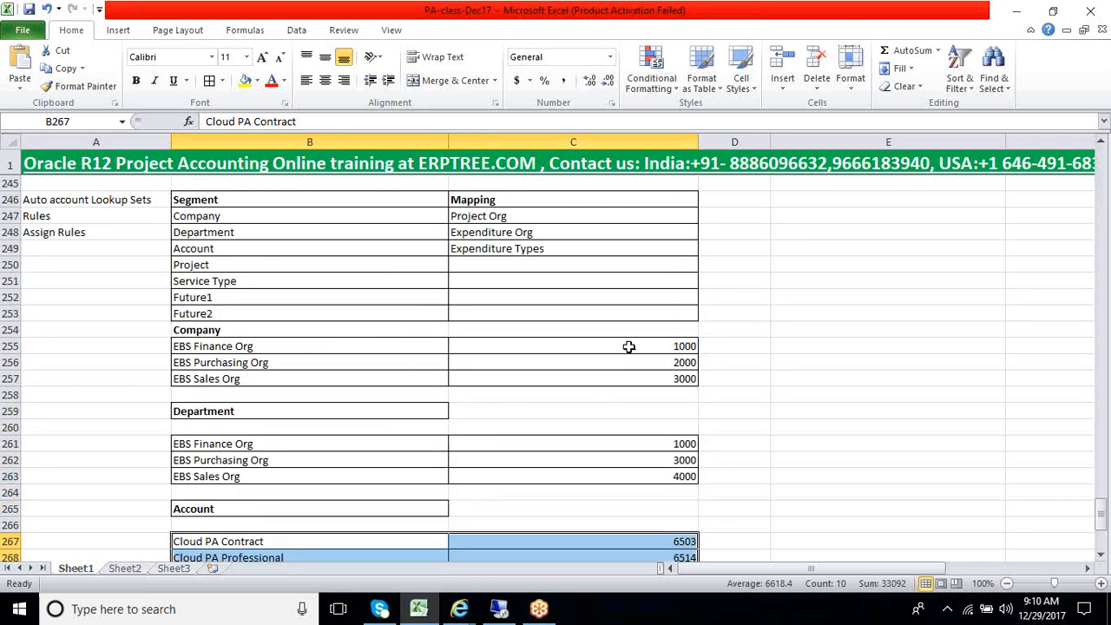
pyautogui.moveTo(628, 346); pyautogui.dragTo(293, 377)
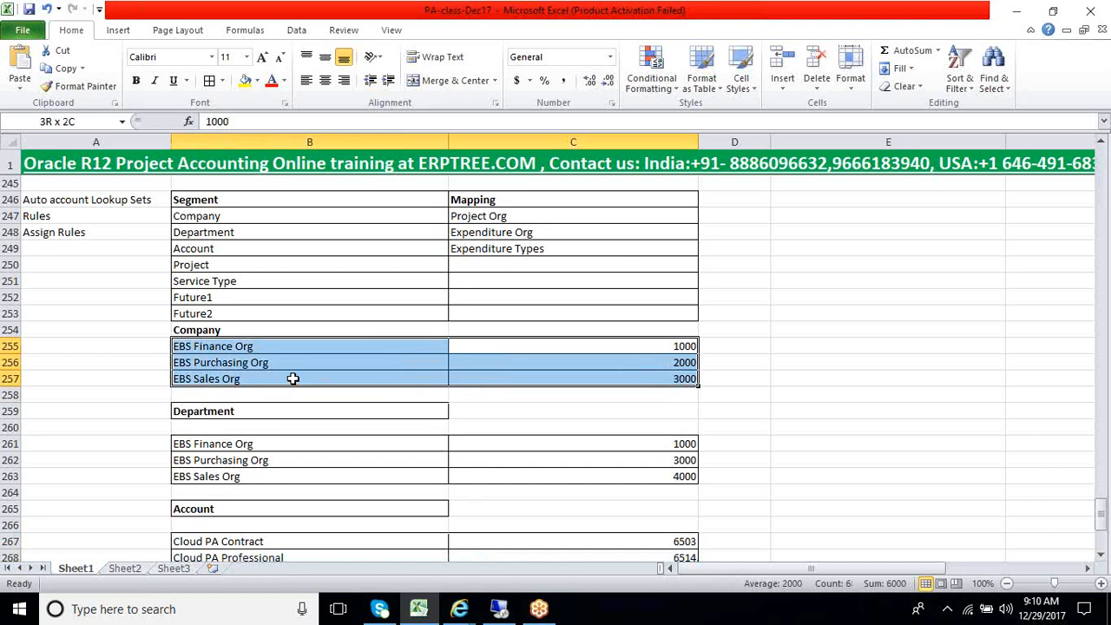
pyautogui.moveTo(278, 447); pyautogui.dragTo(547, 480)
pyautogui.scroll(-1, 359, 531)
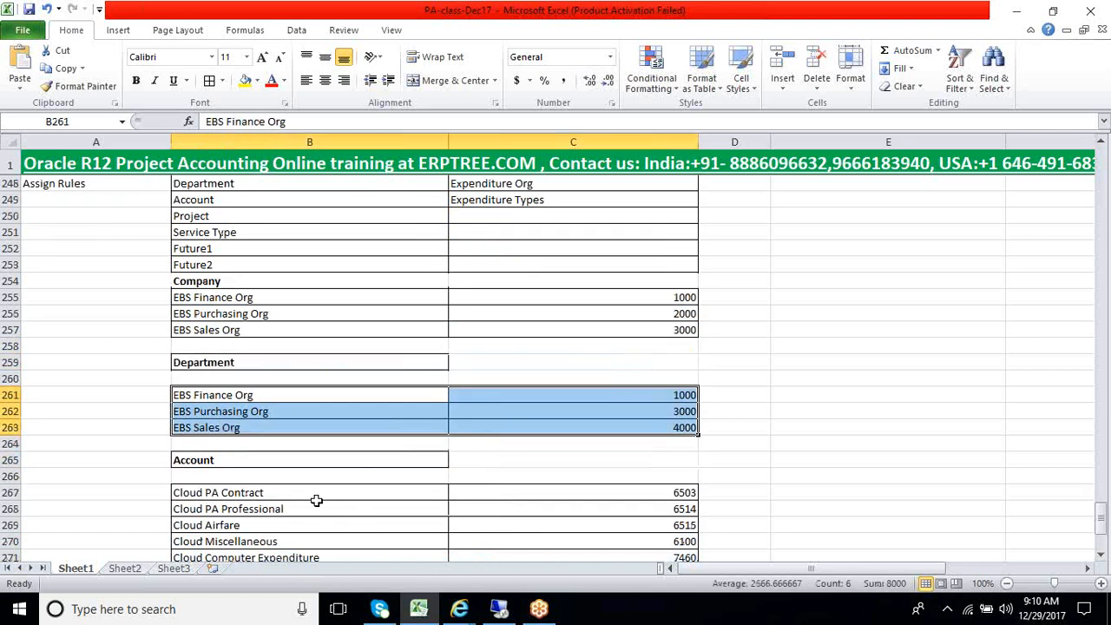
pyautogui.moveTo(319, 495); pyautogui.dragTo(498, 547)
pyautogui.scroll(-1, 504, 526)
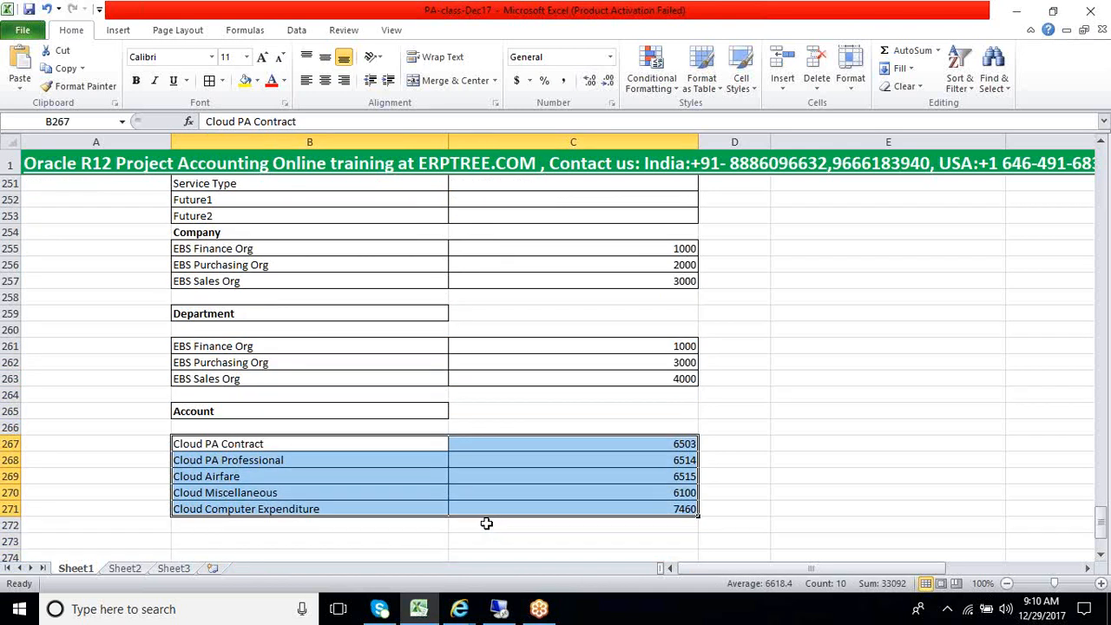
pyautogui.scroll(-2, 486, 523)
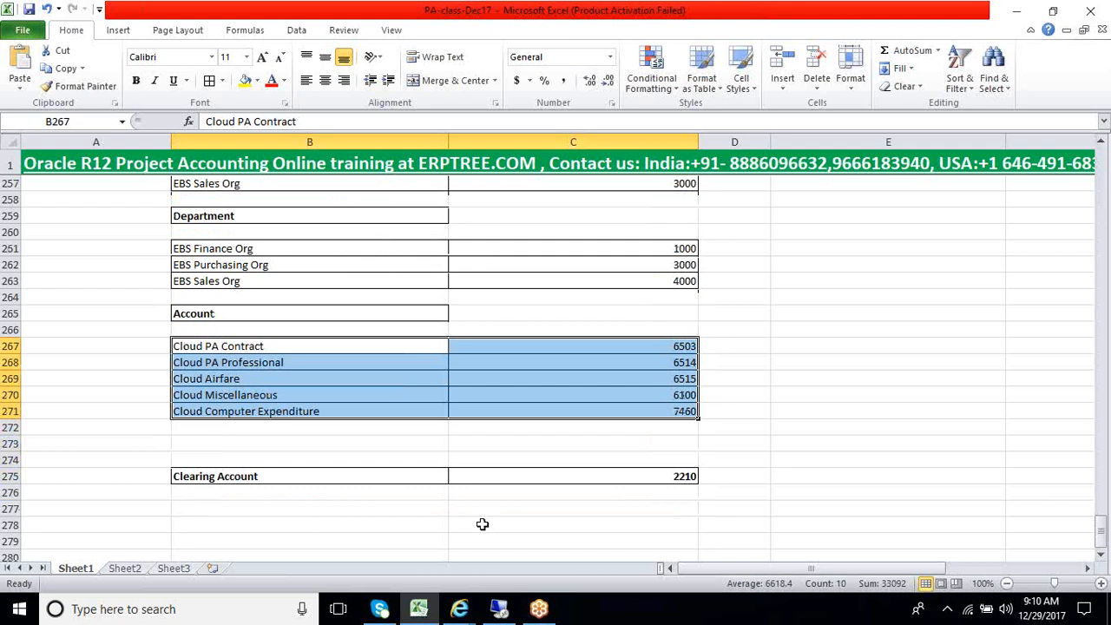
pyautogui.scroll(-1, 483, 524)
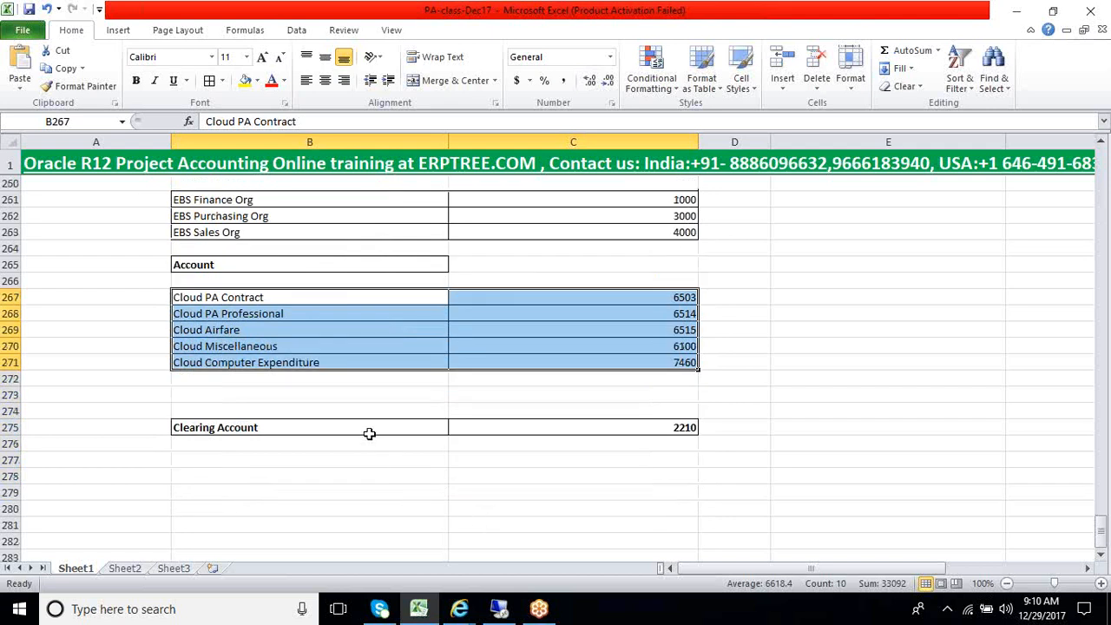
# Examine the Clearing Account row and its account value below the Account lookup table
pyautogui.moveTo(368, 428); pyautogui.dragTo(601, 431)
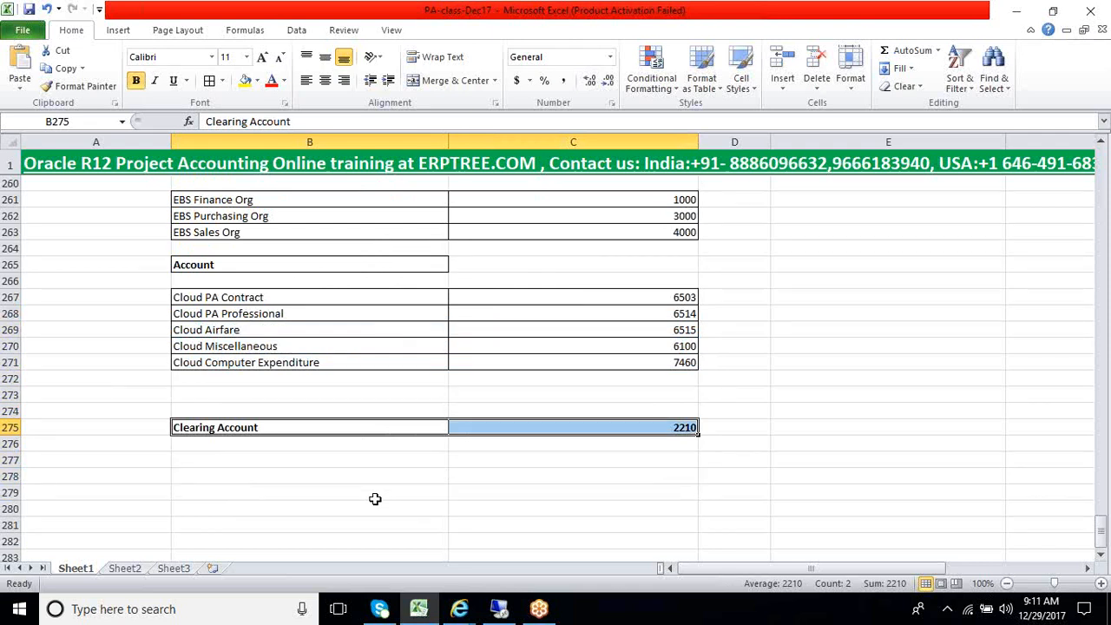
pyautogui.click(312, 444)
pyautogui.moveTo(311, 427); pyautogui.dragTo(613, 427)
# Review the Rules and Assign Rules entries in the Auto Accounting setup list in column A
pyautogui.scroll(4, 363, 479)
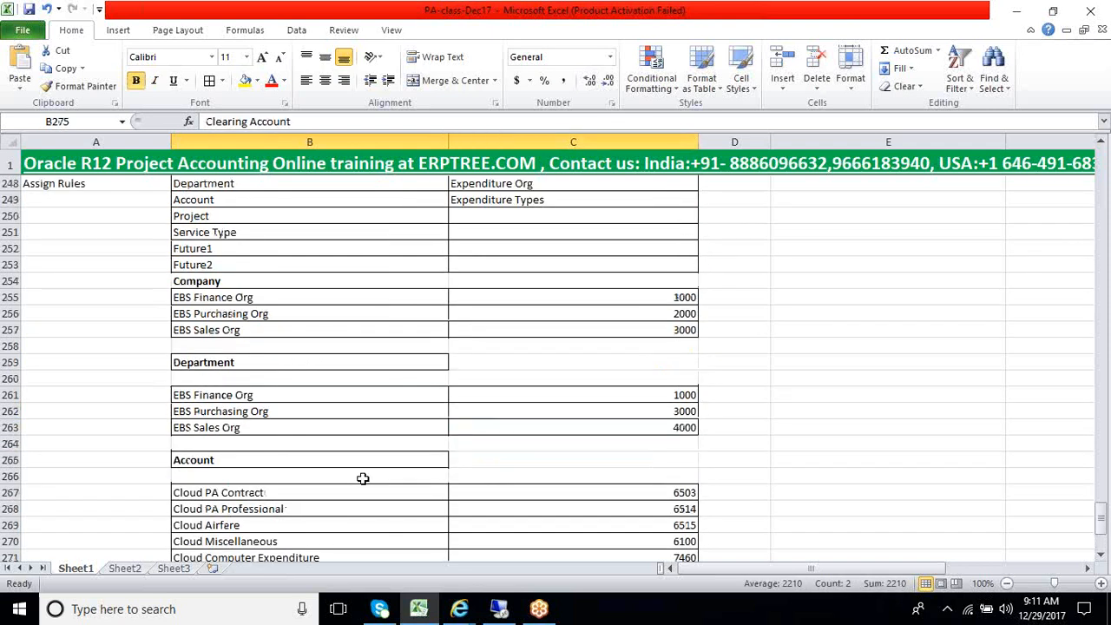
pyautogui.scroll(2, 363, 478)
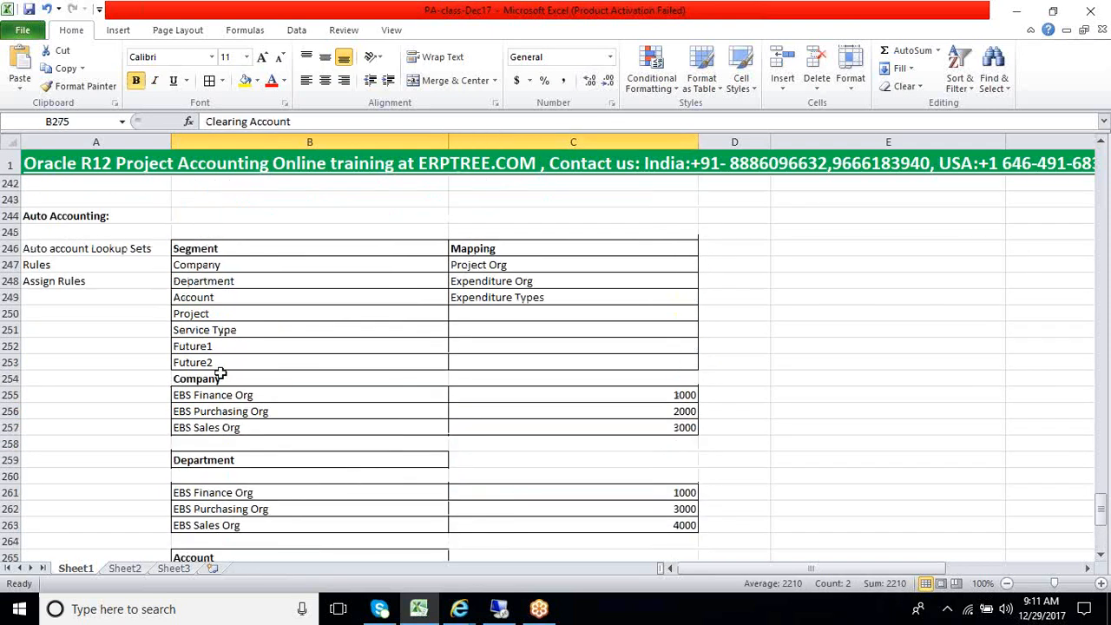
pyautogui.click(98, 281)
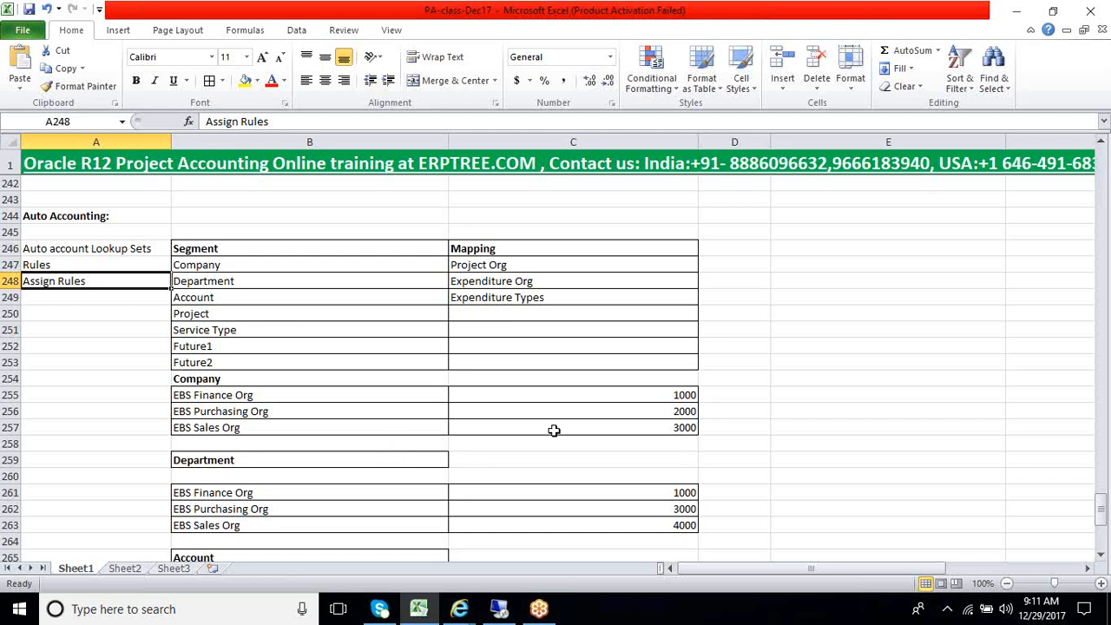
pyautogui.click(88, 265)
pyautogui.moveTo(88, 264); pyautogui.dragTo(90, 282)
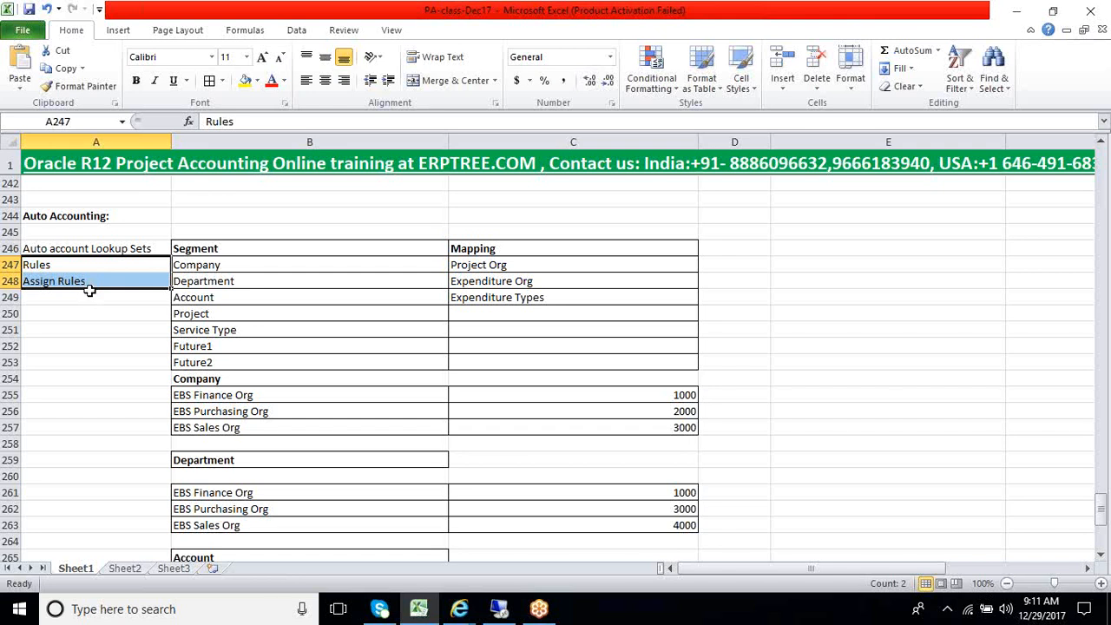
pyautogui.click(58, 265)
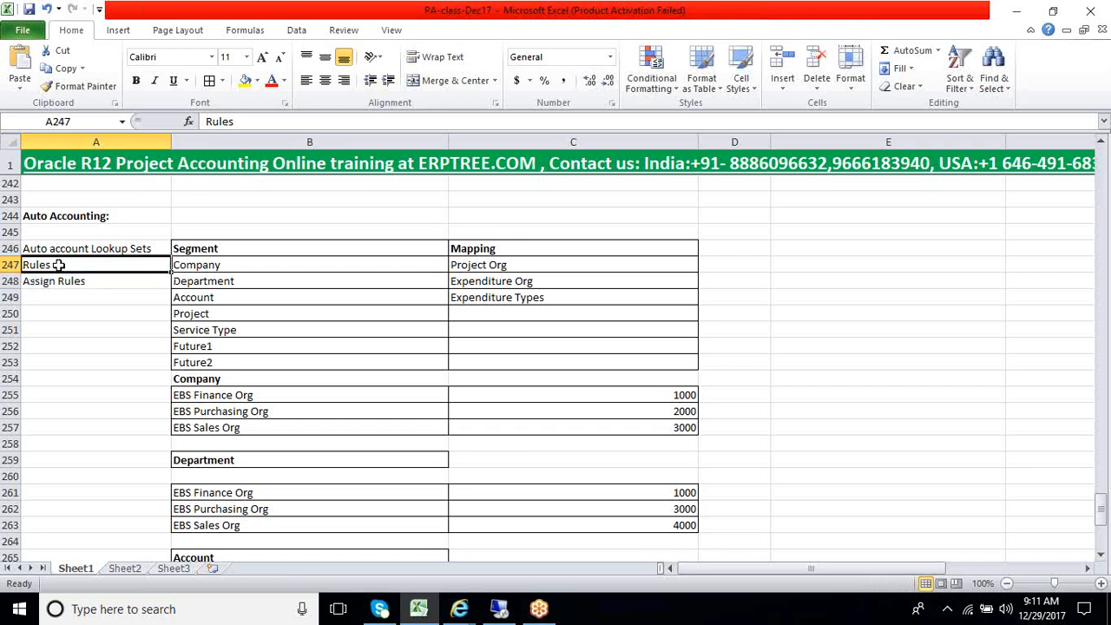
pyautogui.press('Down')
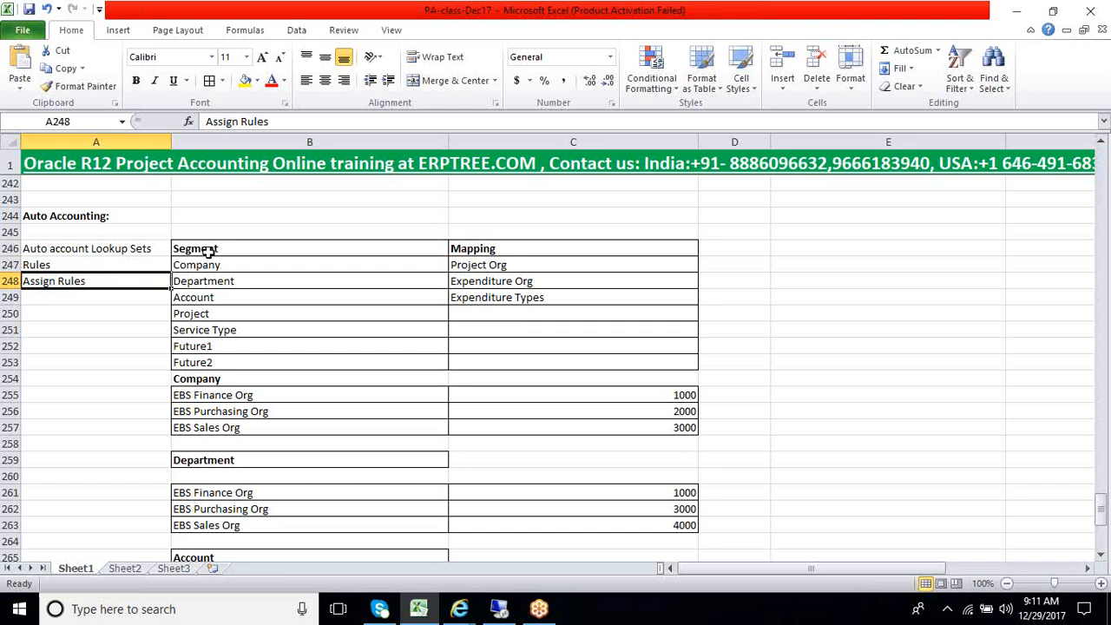
# Examine the Segment column from the segment list through the Company and Department lookup tables, returning to the Department segment
pyautogui.moveTo(214, 250); pyautogui.dragTo(233, 537)
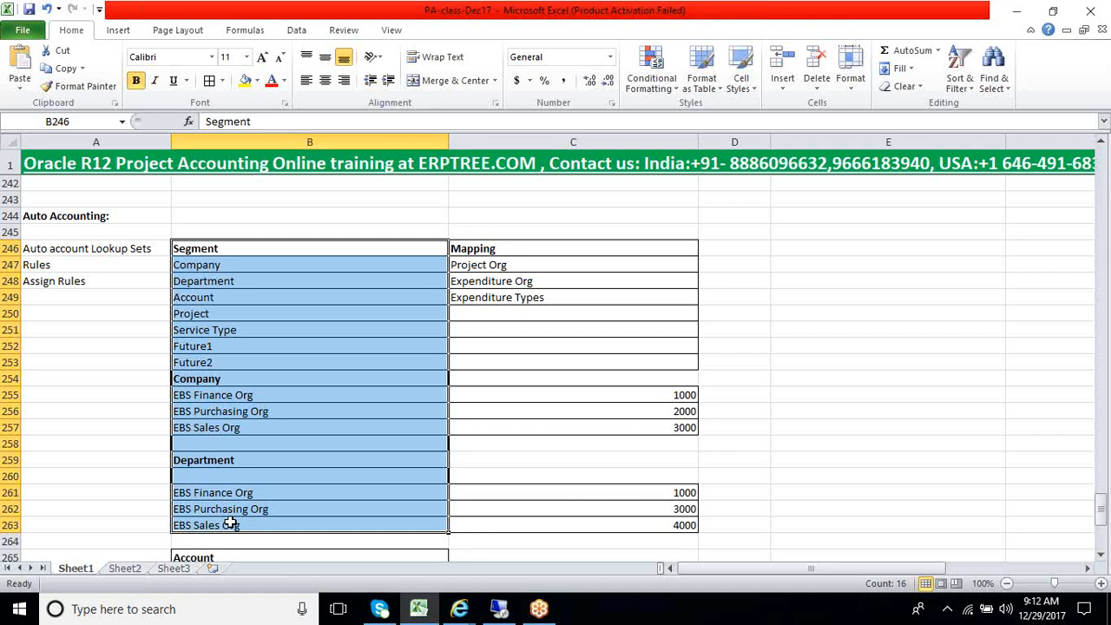
pyautogui.scroll(1, 230, 524)
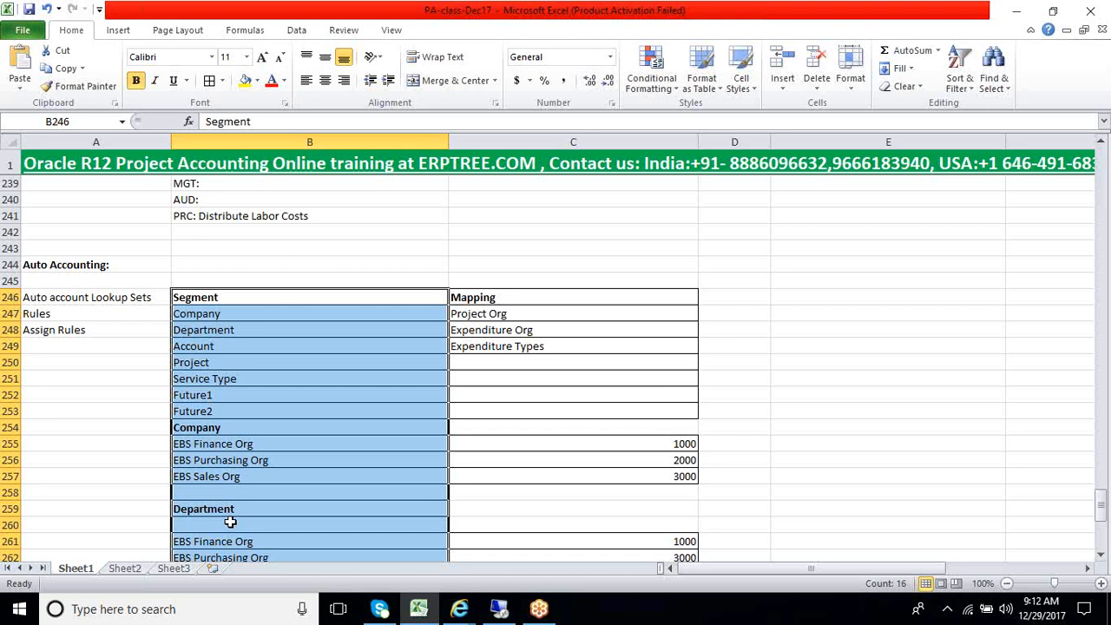
pyautogui.click(229, 523)
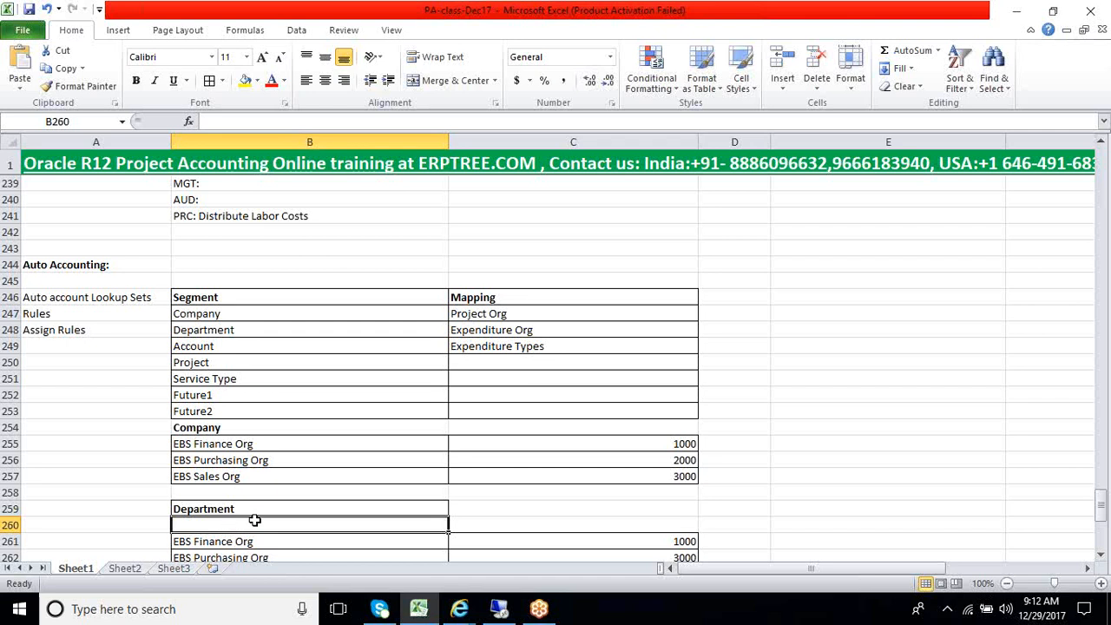
pyautogui.click(236, 328)
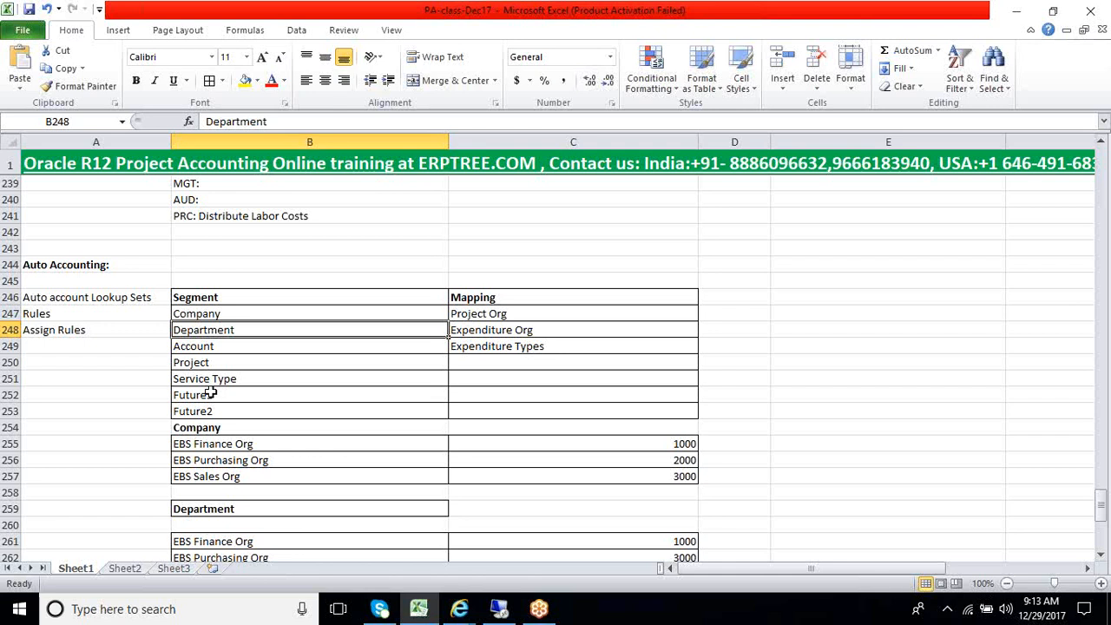
# Compare the Company and Department lookup tables by EBS organization and segment value
pyautogui.scroll(-1, 205, 391)
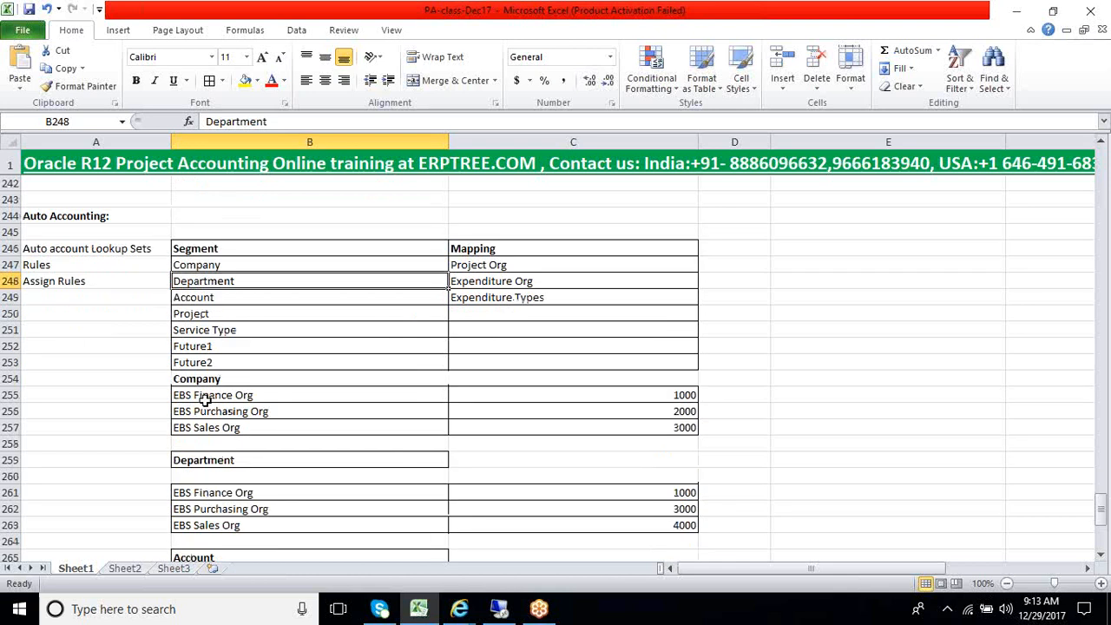
pyautogui.moveTo(209, 396); pyautogui.dragTo(546, 426)
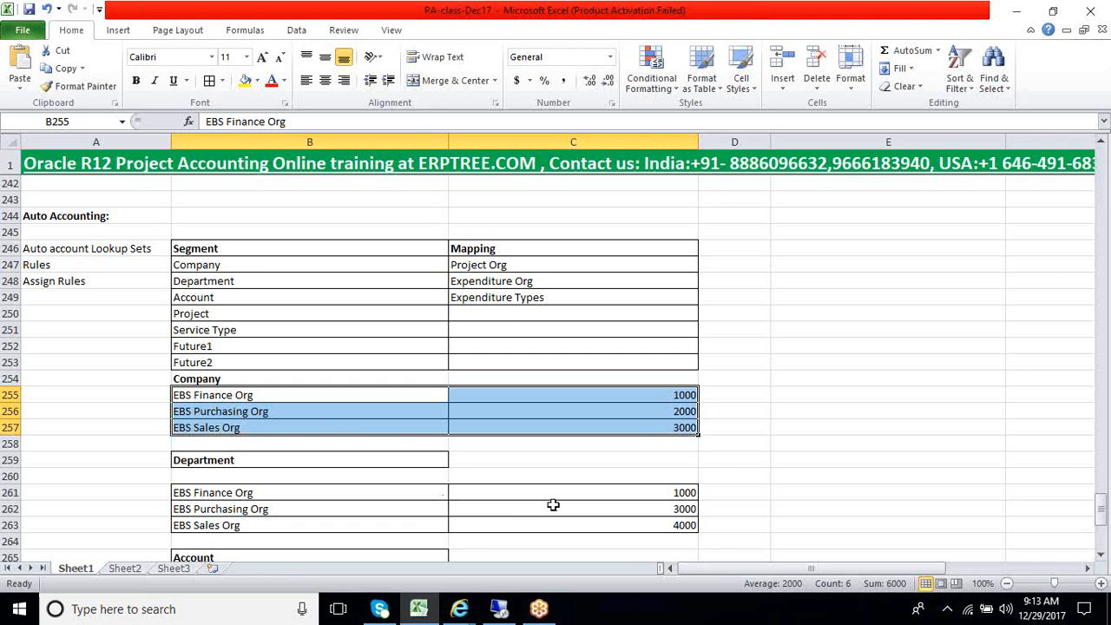
pyautogui.moveTo(673, 494); pyautogui.dragTo(673, 523)
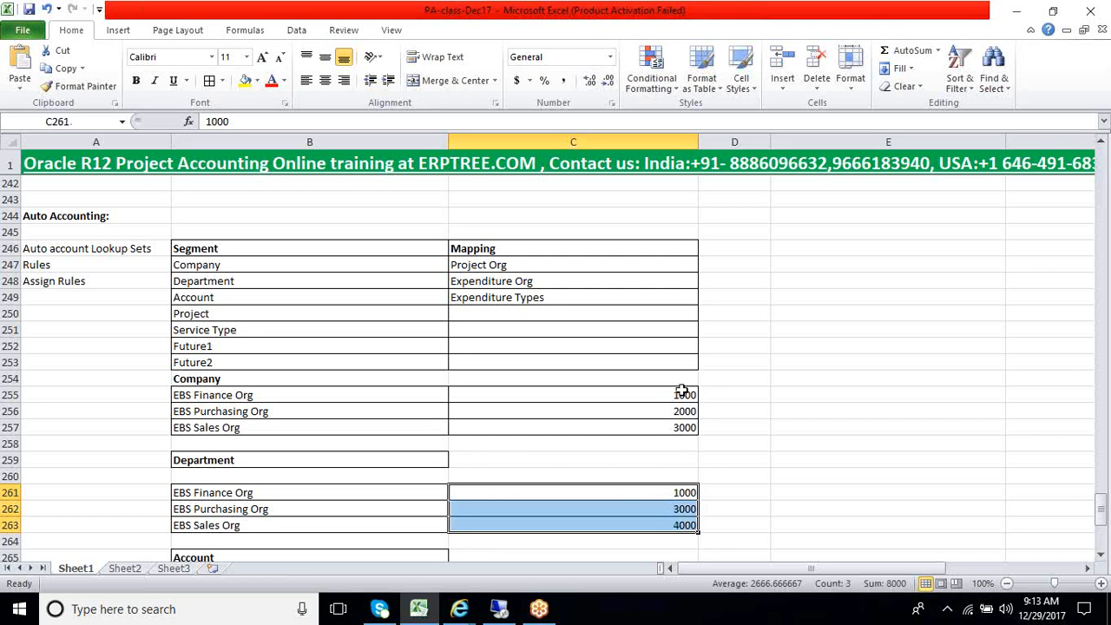
pyautogui.moveTo(674, 395); pyautogui.dragTo(671, 422)
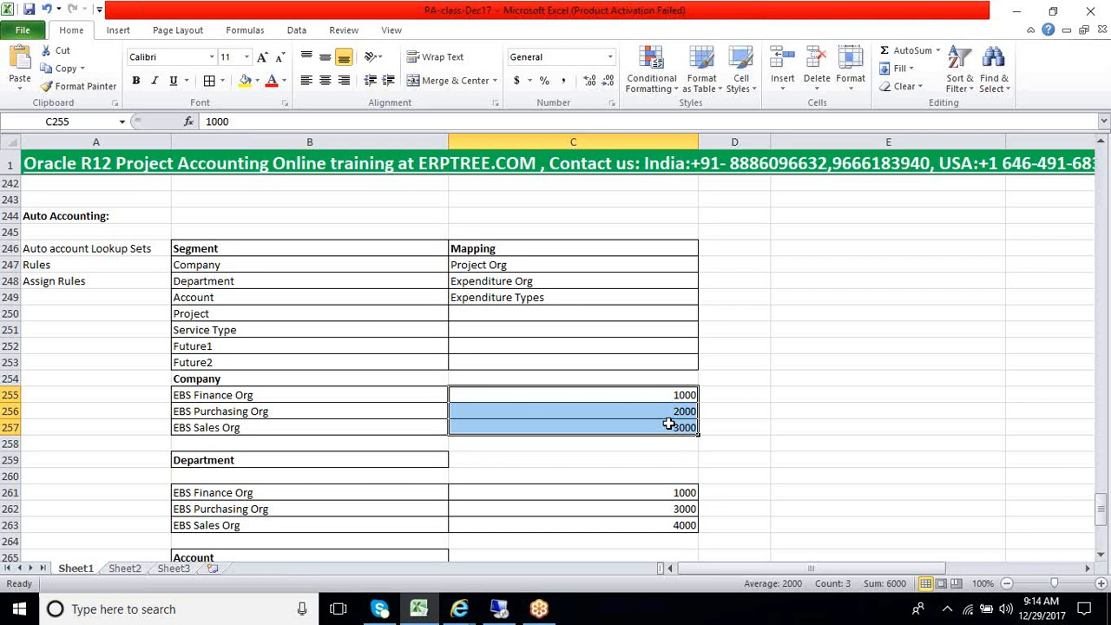
pyautogui.scroll(2, 668, 424)
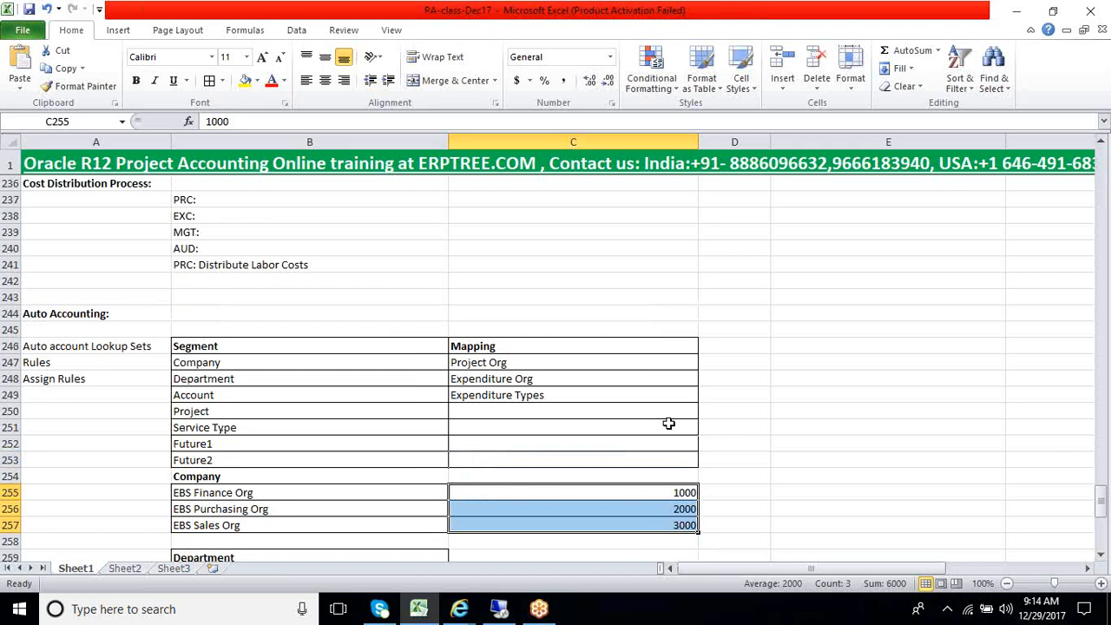
pyautogui.scroll(-3, 513, 471)
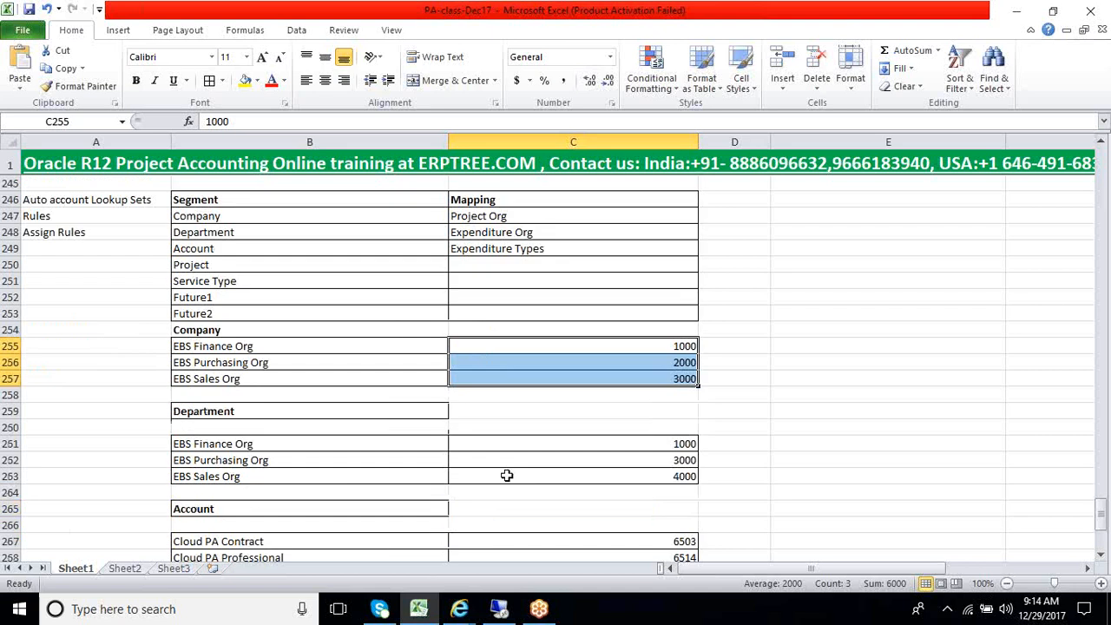
pyautogui.click(201, 444)
pyautogui.moveTo(200, 443); pyautogui.dragTo(217, 478)
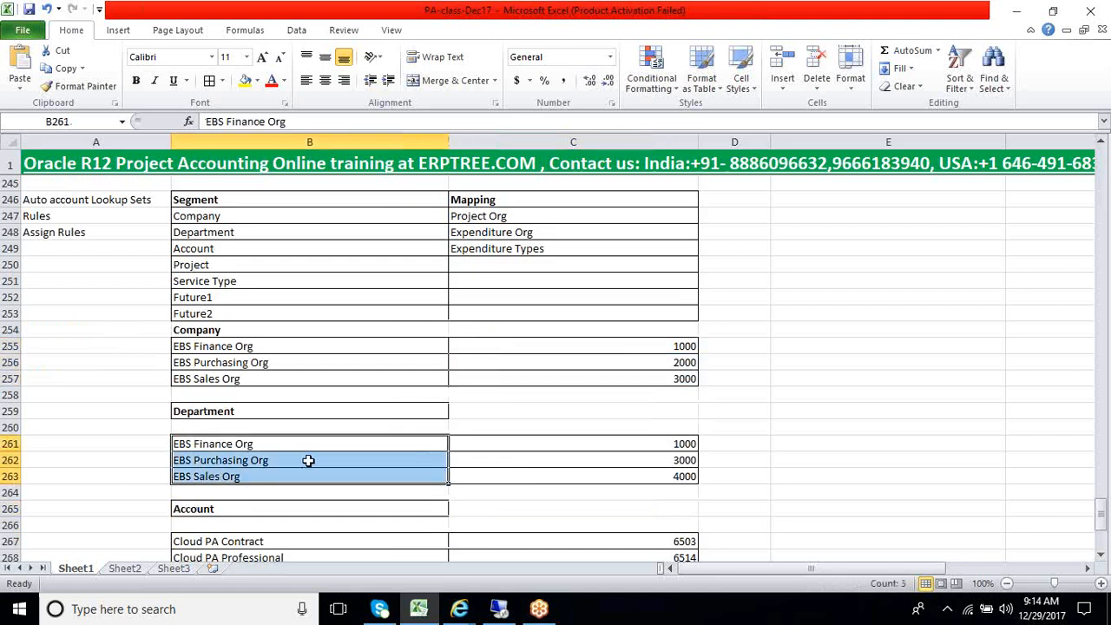
# Examine the Account lookup's Cloud expenditure types and values, then recheck the EBS organizations listed under Company and Department
pyautogui.scroll(2, 313, 460)
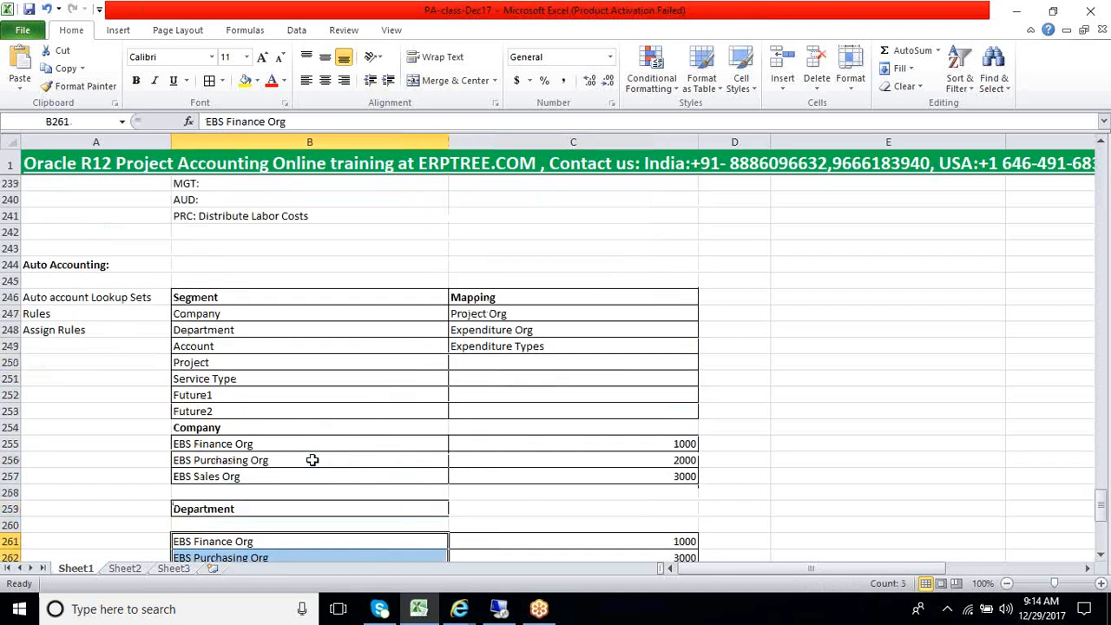
pyautogui.scroll(-6, 312, 460)
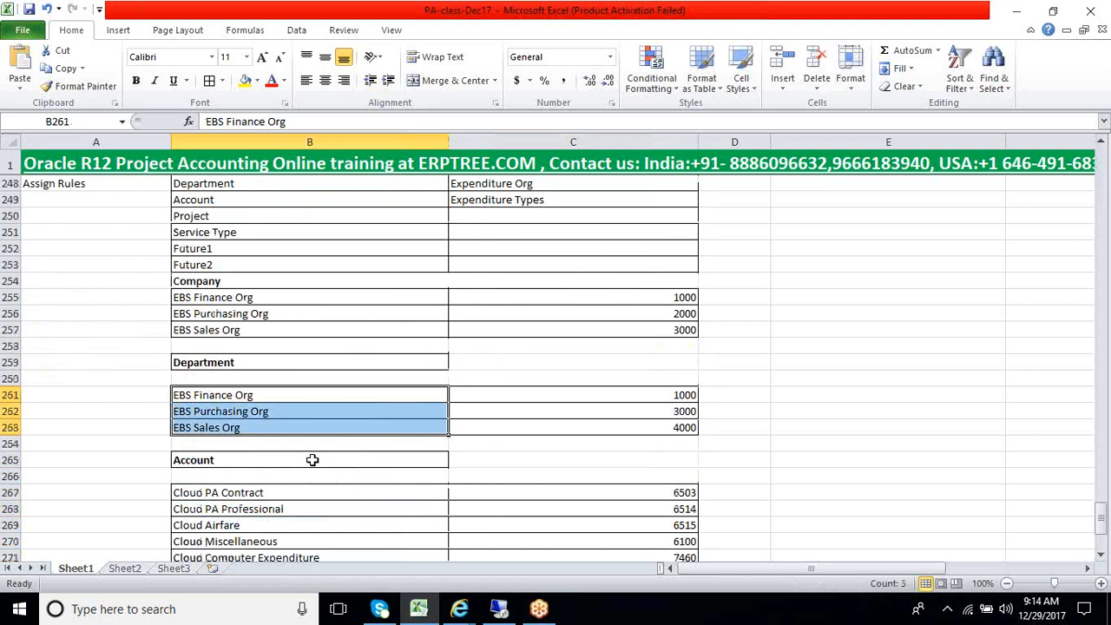
pyautogui.moveTo(260, 452); pyautogui.dragTo(255, 500)
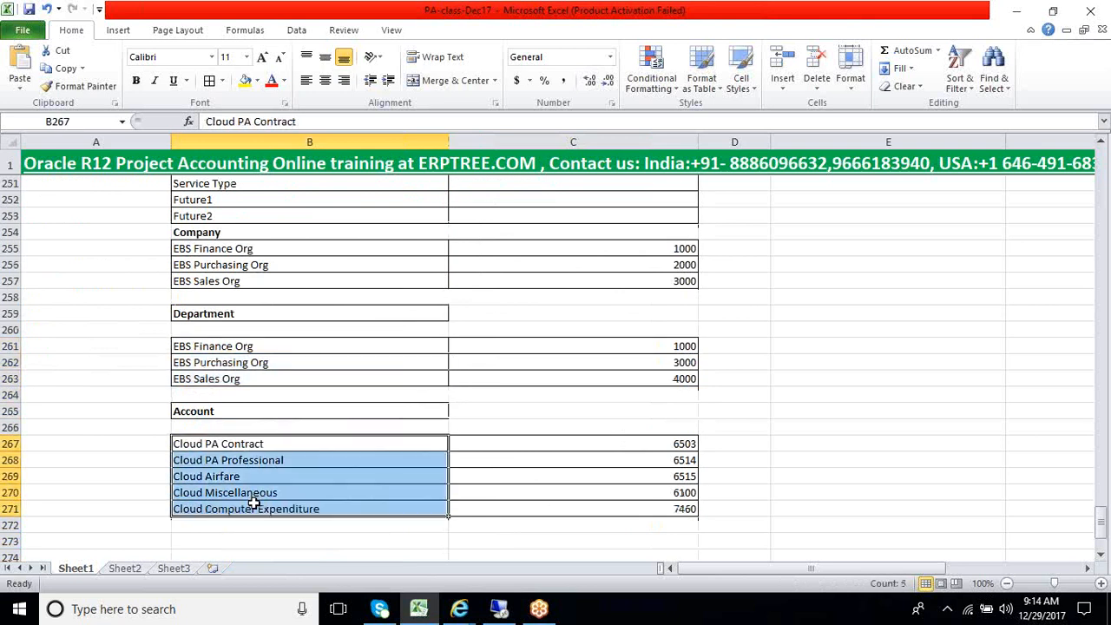
pyautogui.click(656, 467)
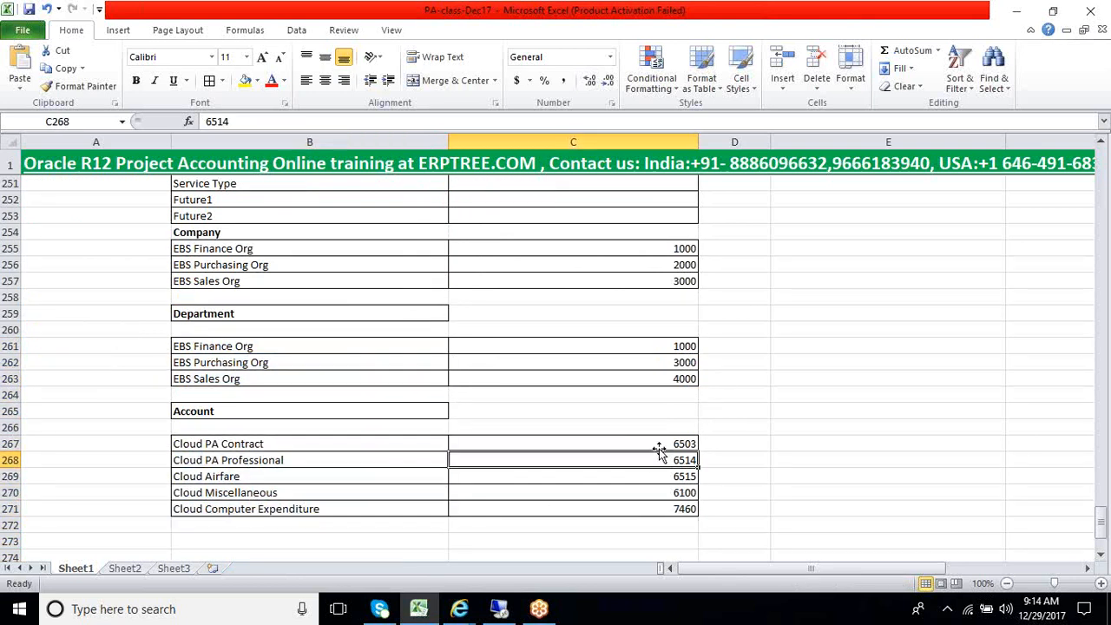
pyautogui.moveTo(653, 443); pyautogui.dragTo(651, 511)
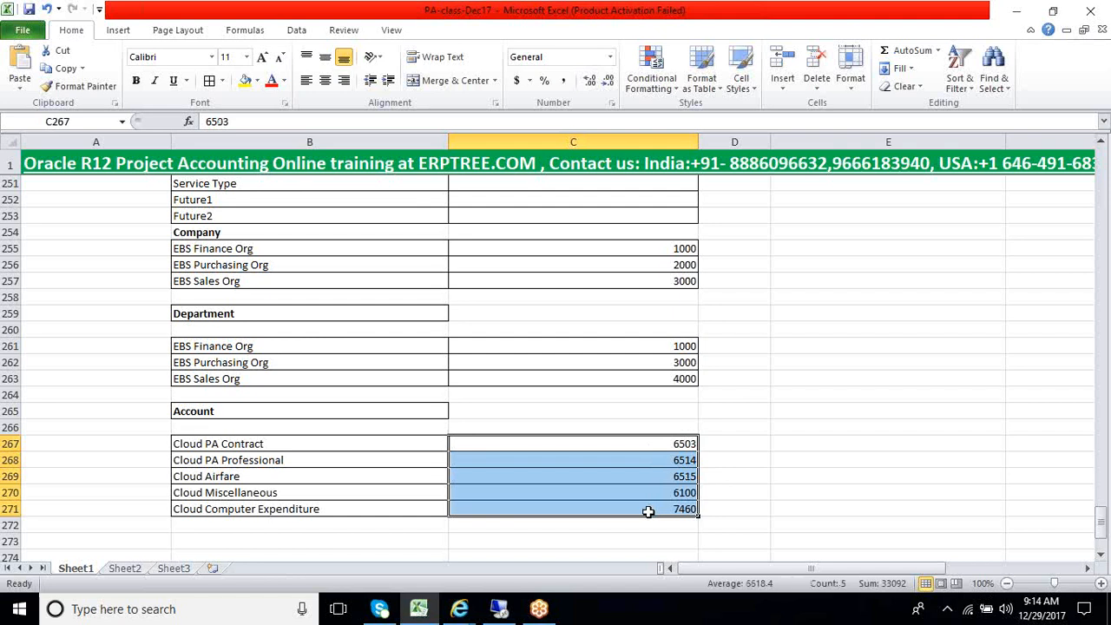
pyautogui.scroll(2, 478, 390)
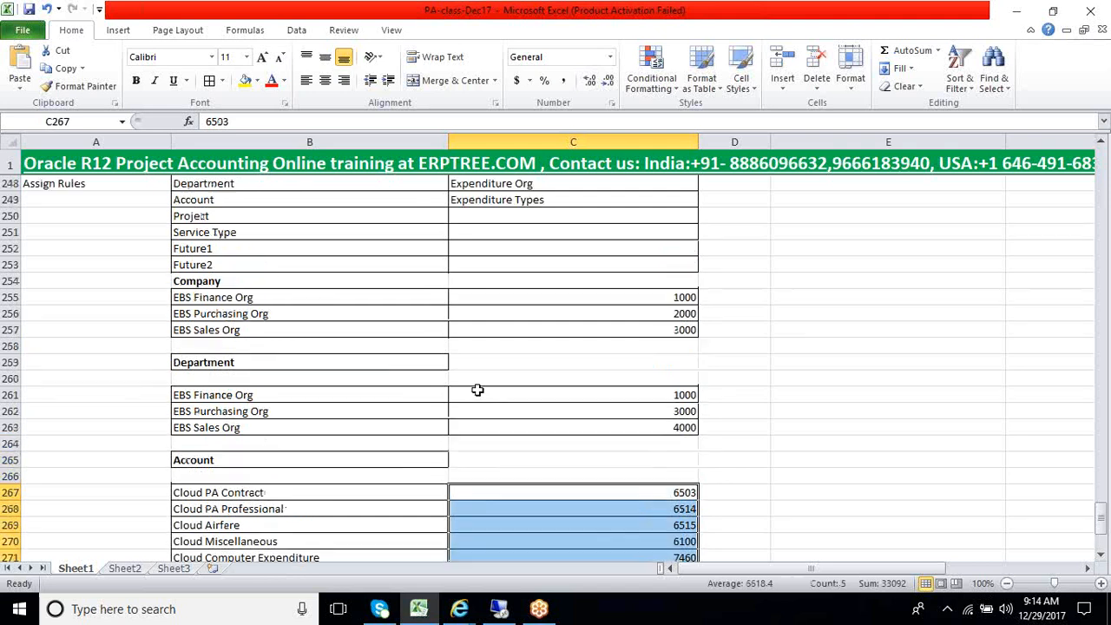
pyautogui.moveTo(198, 346); pyautogui.dragTo(194, 378)
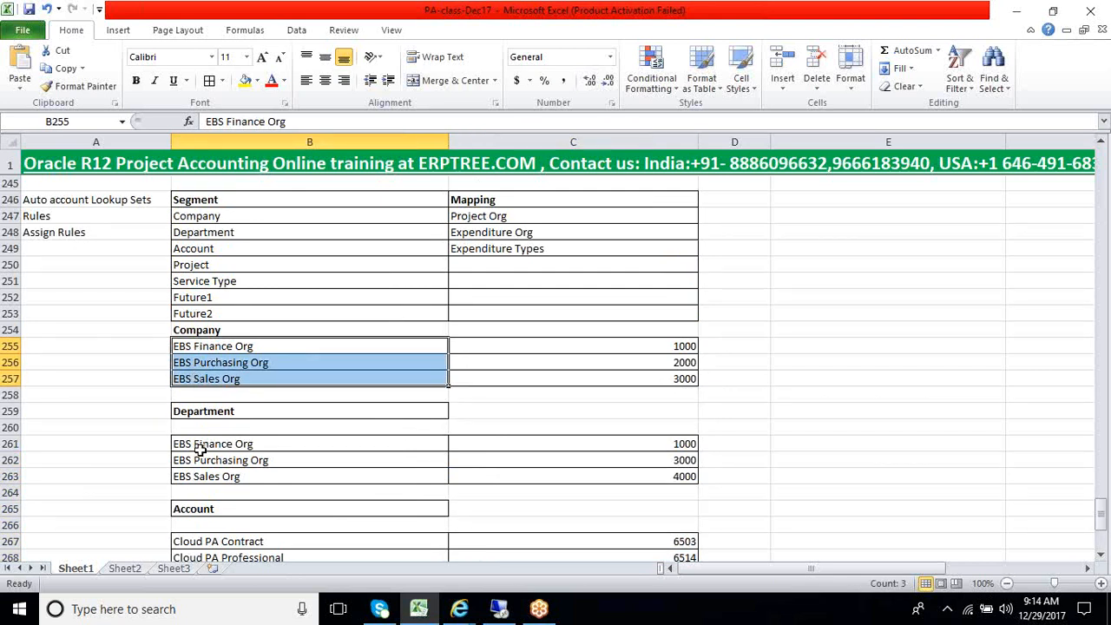
pyautogui.moveTo(199, 443); pyautogui.dragTo(200, 473)
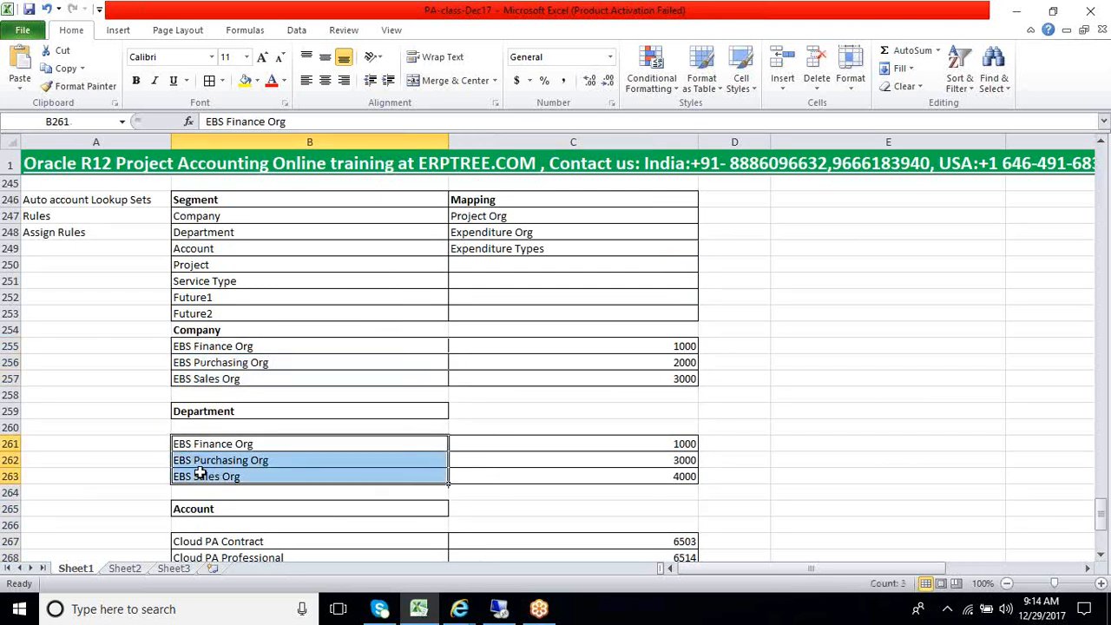
# Look back at the Pre Approved Batch notes, checking the Time Cards class and the Cloud Time Card Batch entry
pyautogui.scroll(16, 195, 465)
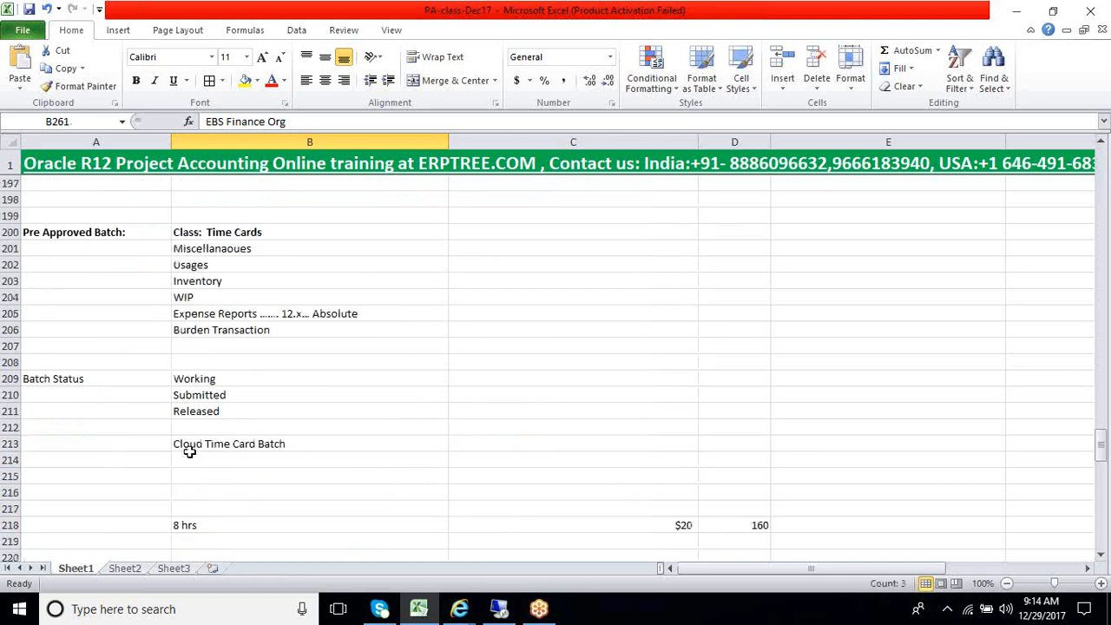
pyautogui.click(232, 234)
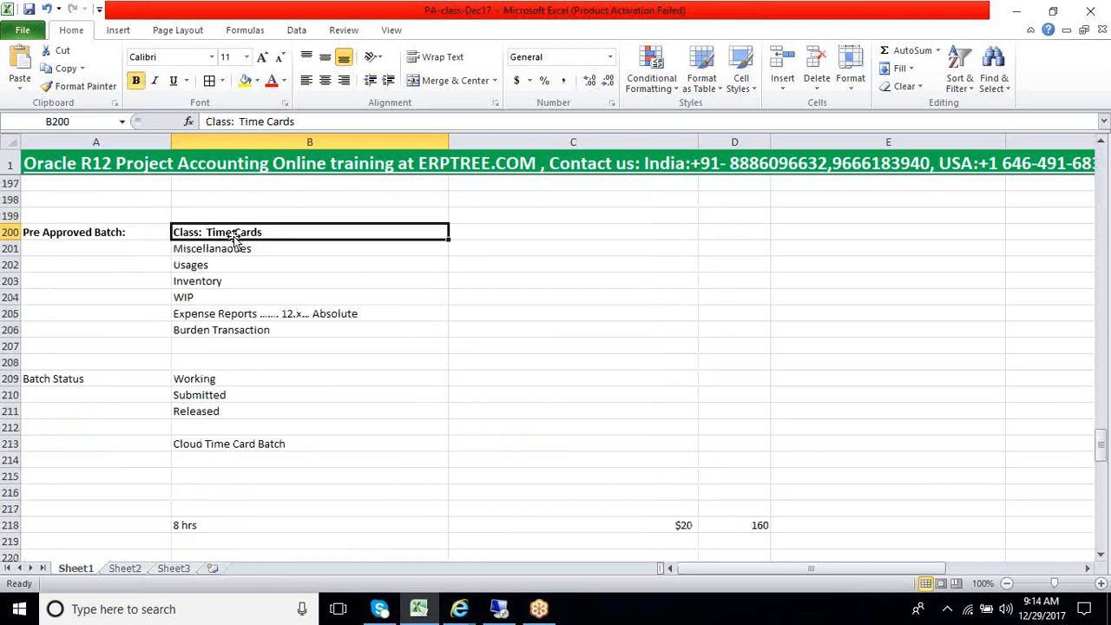
pyautogui.click(237, 446)
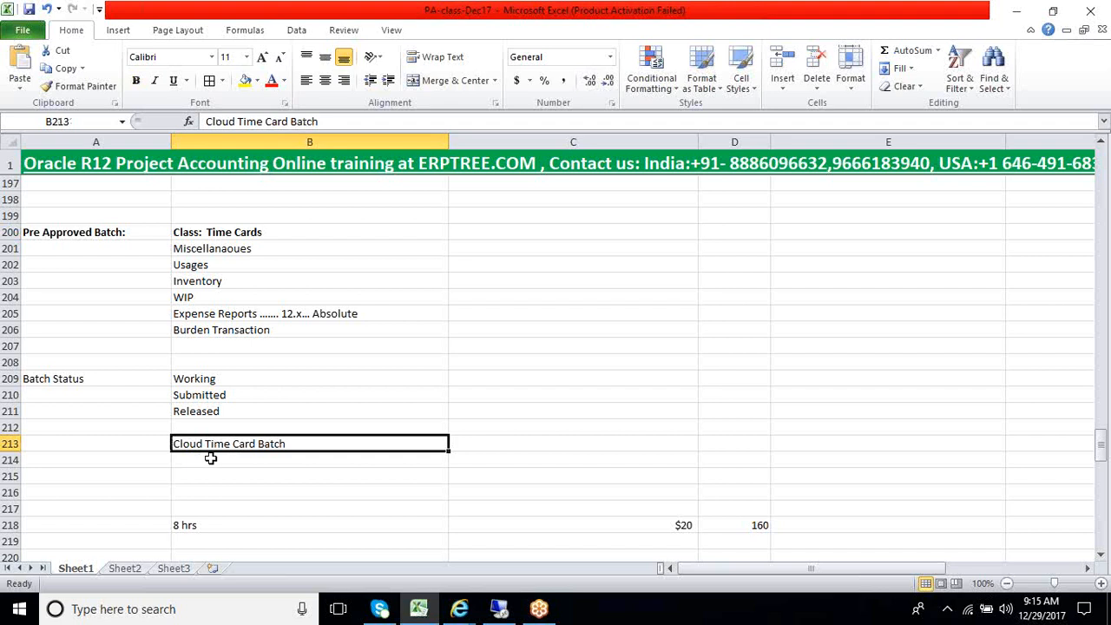
# Trace an example combination through the lookup tables: EBS Purchasing Org for Company and Department, Cloud Airfare for Account, with their values
pyautogui.scroll(-4, 212, 460)
pyautogui.scroll(-14, 214, 460)
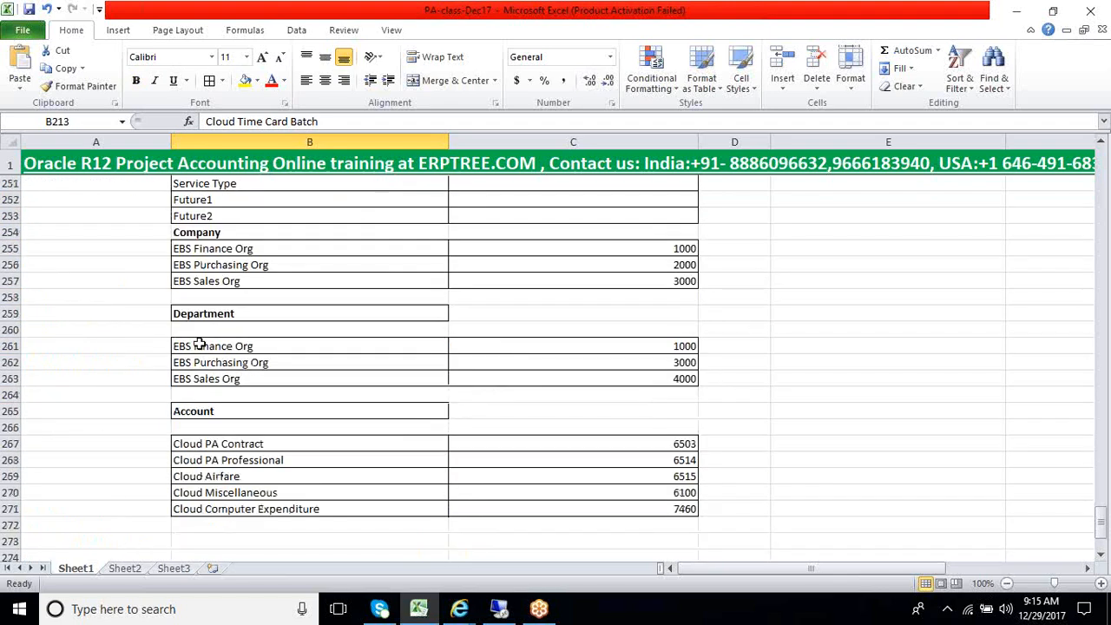
pyautogui.click(213, 262)
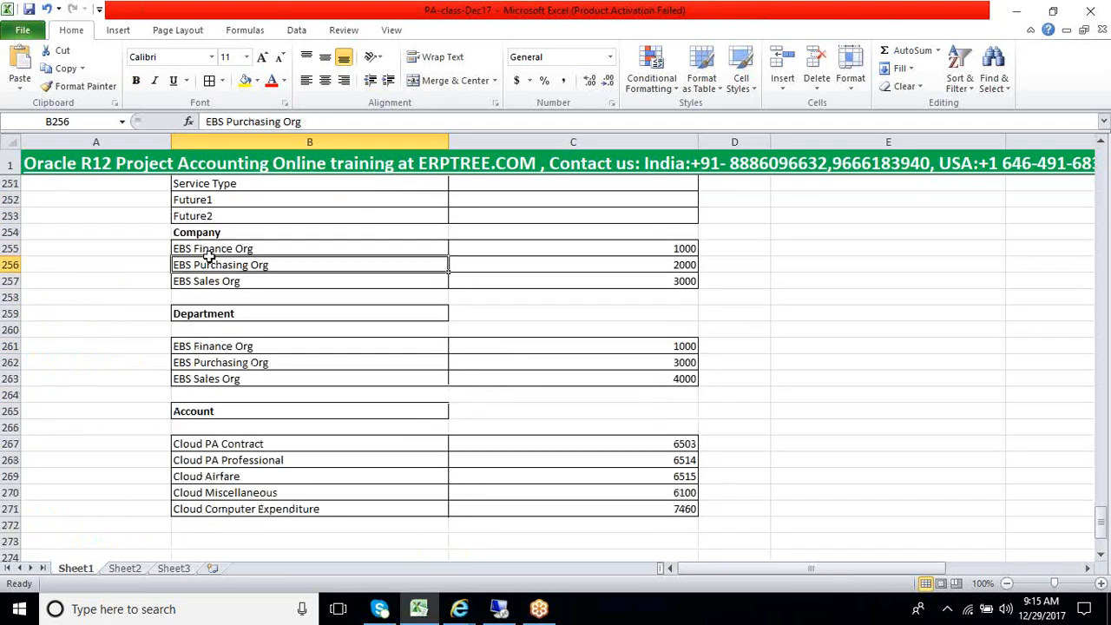
pyautogui.click(209, 365)
pyautogui.click(222, 477)
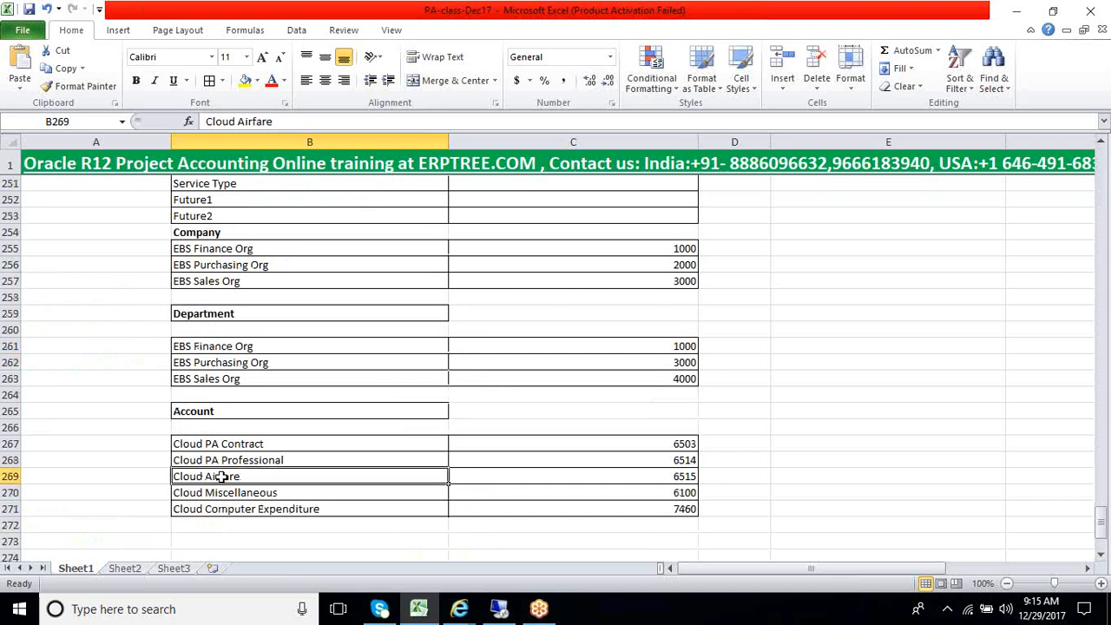
pyautogui.click(658, 269)
pyautogui.click(665, 364)
pyautogui.click(639, 469)
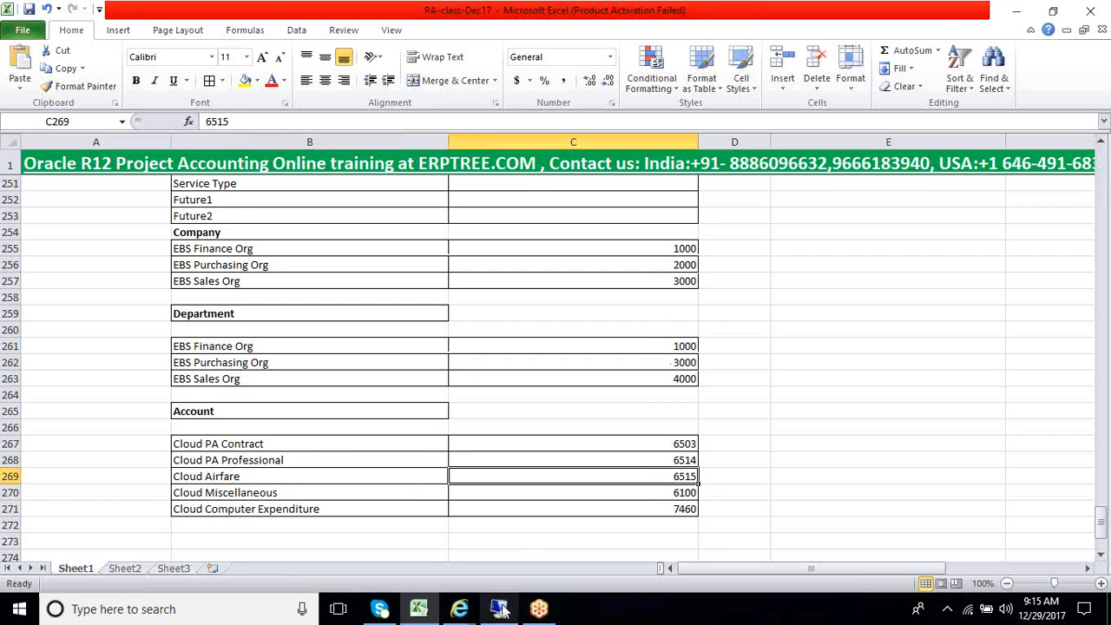
# Switch to the Remote Desktop session running Oracle Applications
pyautogui.moveTo(499, 609)
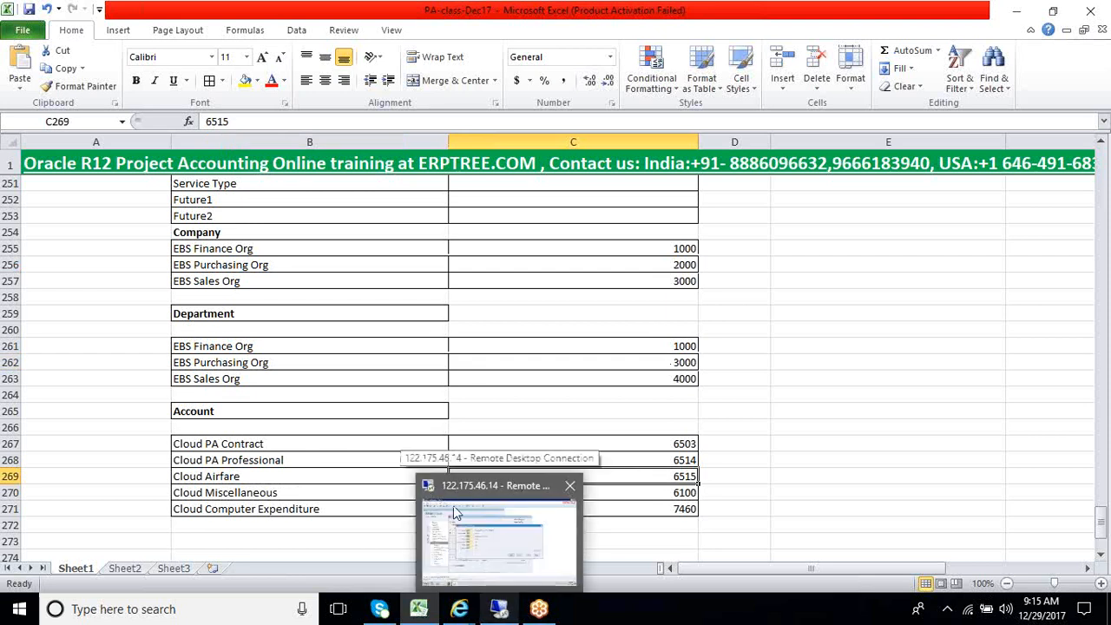
pyautogui.click(463, 539)
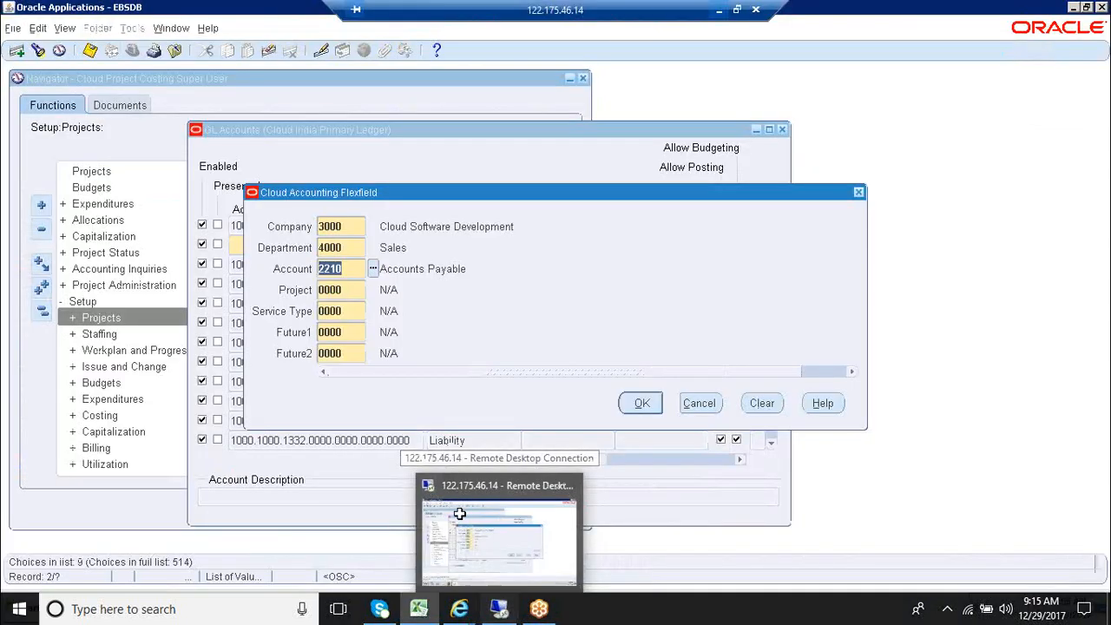
# Return from the Remote Desktop session to the Excel workbook and review the Company, Department and Account lookup tables
pyautogui.click(500, 610)
pyautogui.click(500, 610)
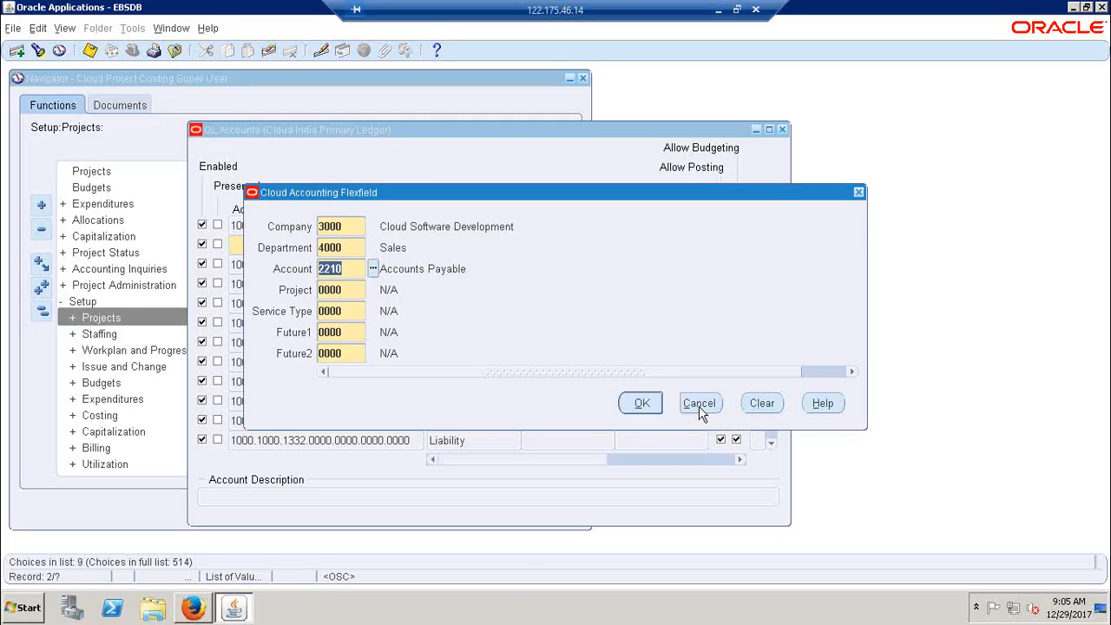
pyautogui.click(717, 9)
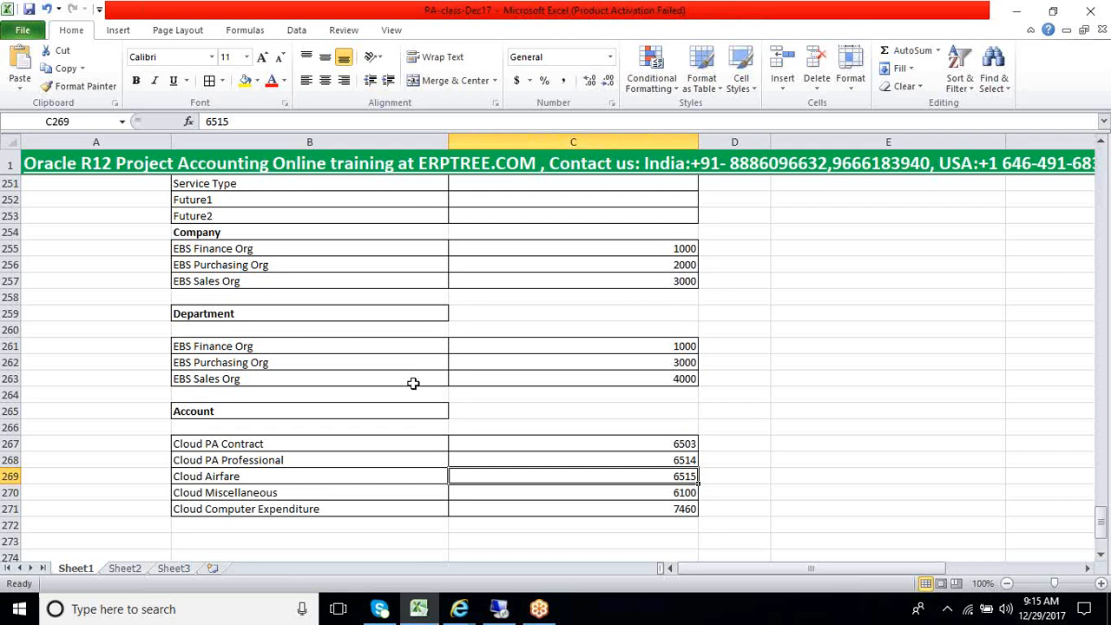
pyautogui.moveTo(247, 445); pyautogui.dragTo(508, 509)
pyautogui.moveTo(242, 212); pyautogui.dragTo(363, 514)
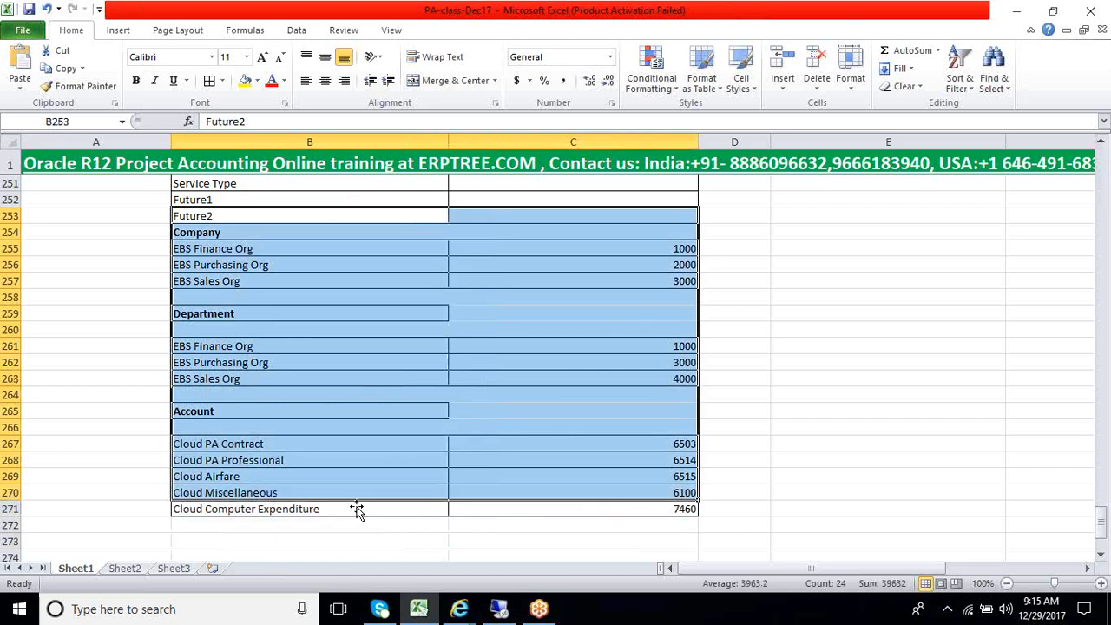
pyautogui.click(353, 509)
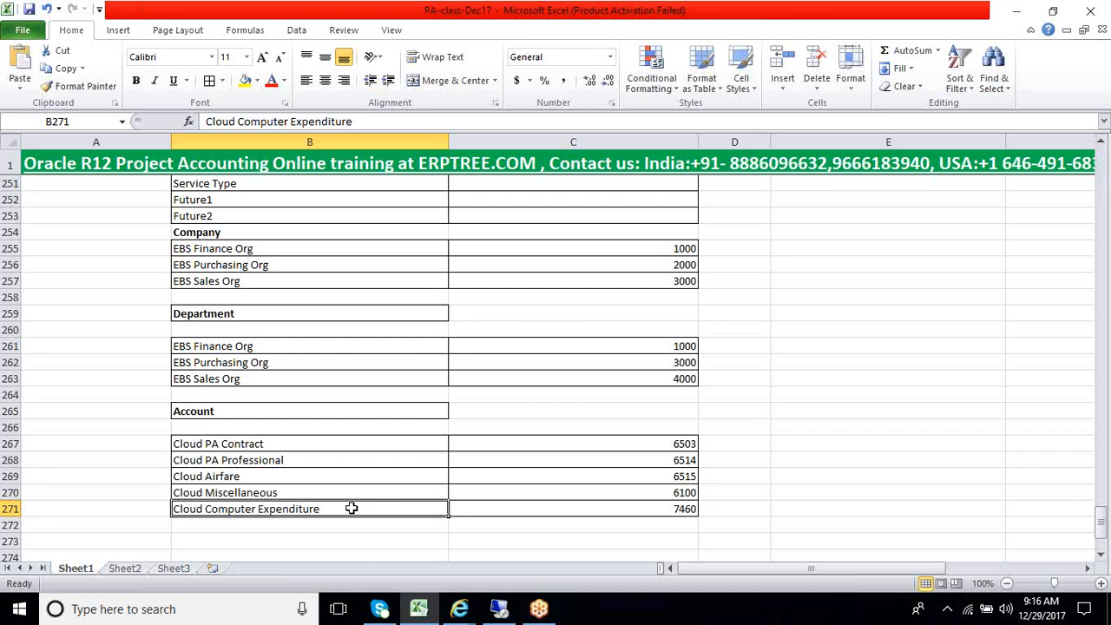
# Examine the Rules and Assign Rules entries listed below Auto account Lookup Sets
pyautogui.scroll(2, 352, 508)
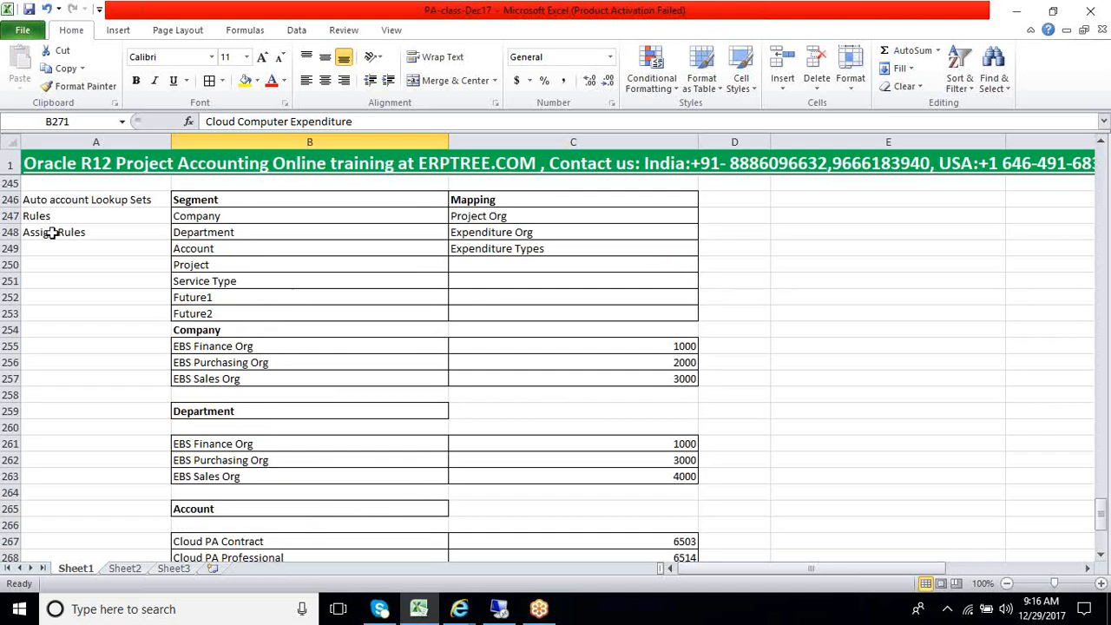
pyautogui.moveTo(41, 216); pyautogui.dragTo(48, 233)
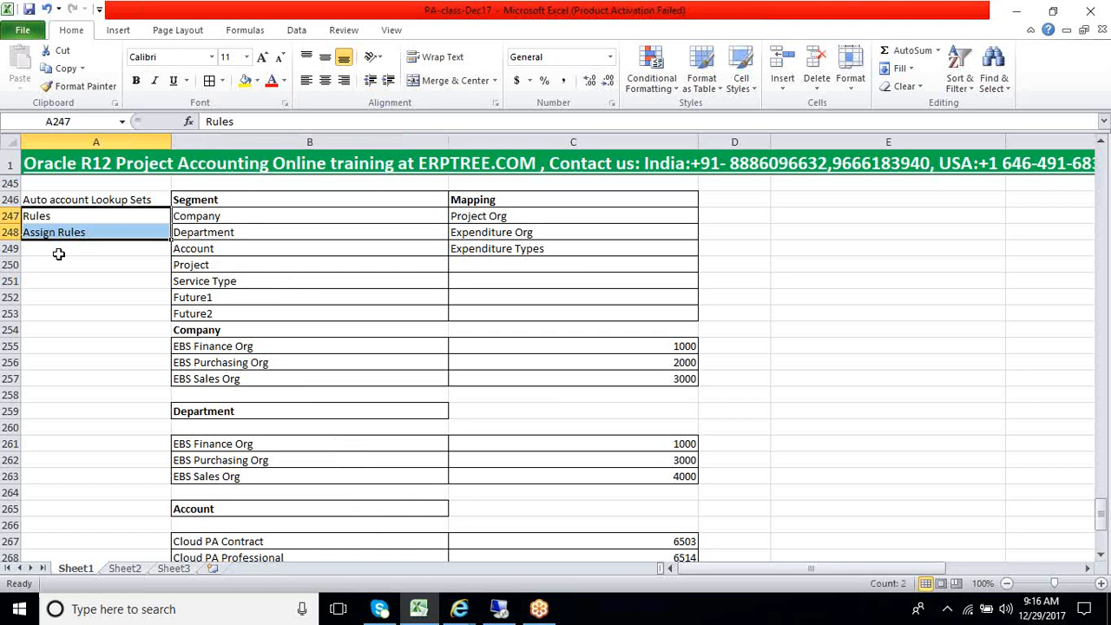
pyautogui.click(58, 254)
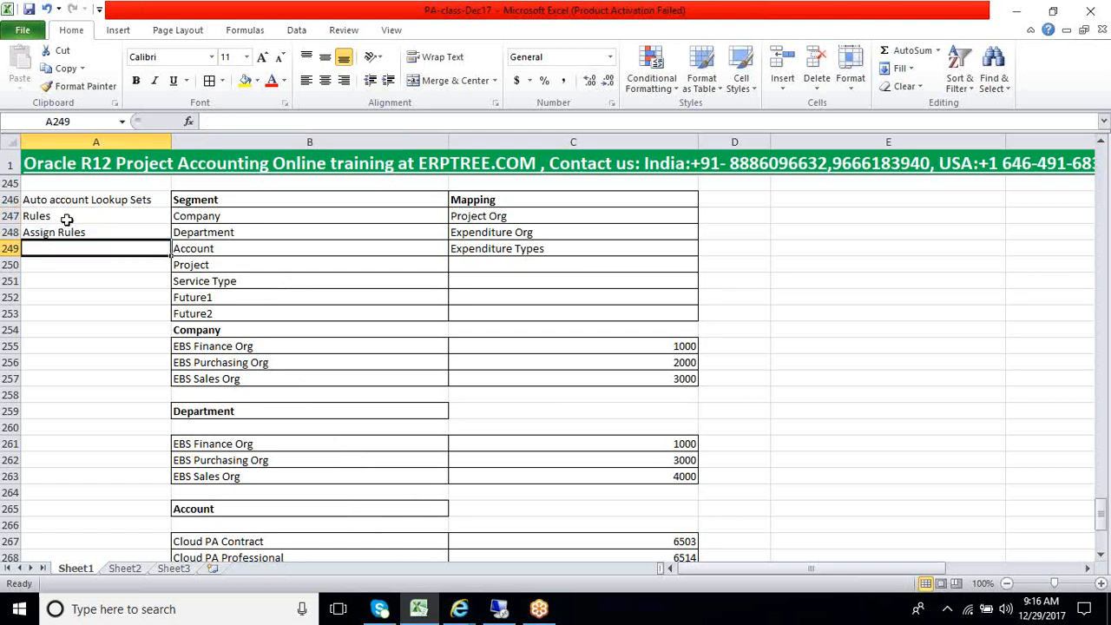
pyautogui.click(67, 220)
pyautogui.moveTo(67, 224); pyautogui.dragTo(72, 231)
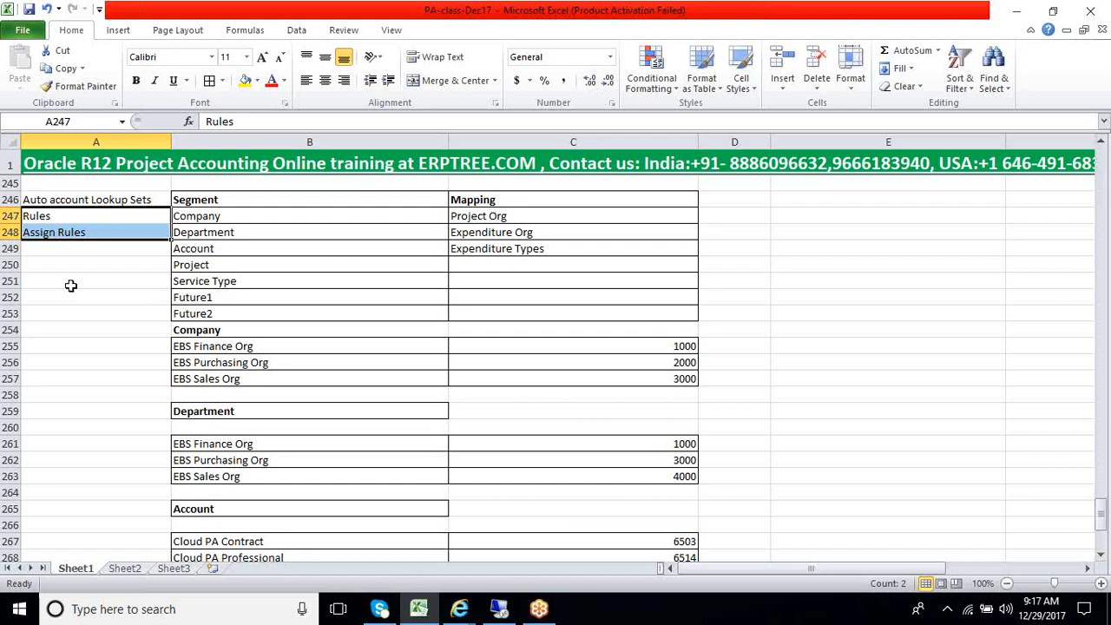
pyautogui.click(92, 279)
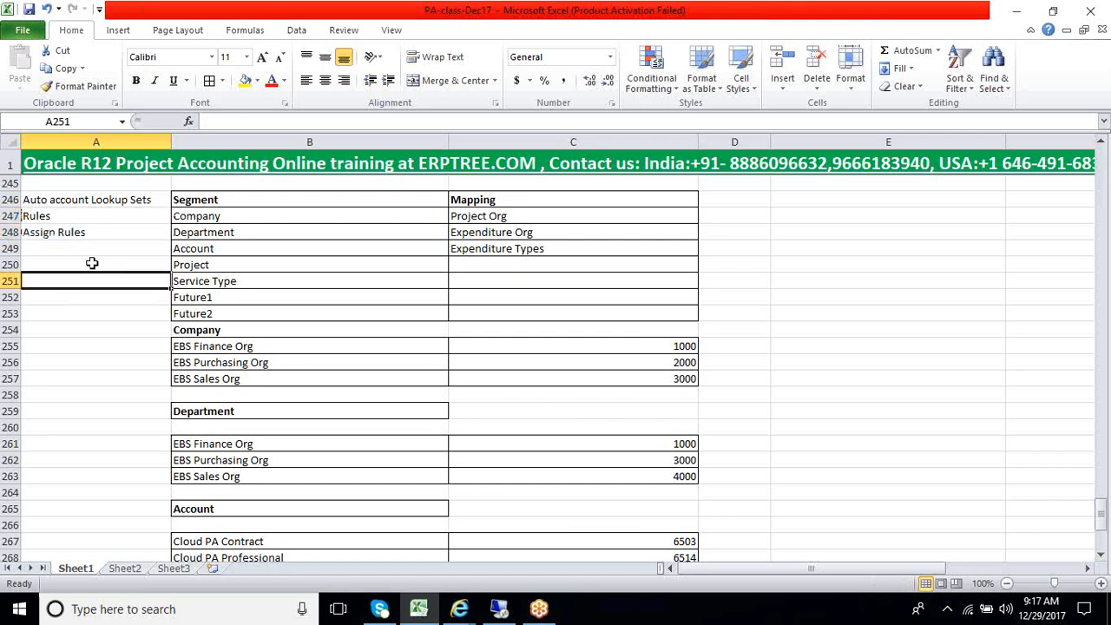
pyautogui.moveTo(69, 217); pyautogui.dragTo(72, 232)
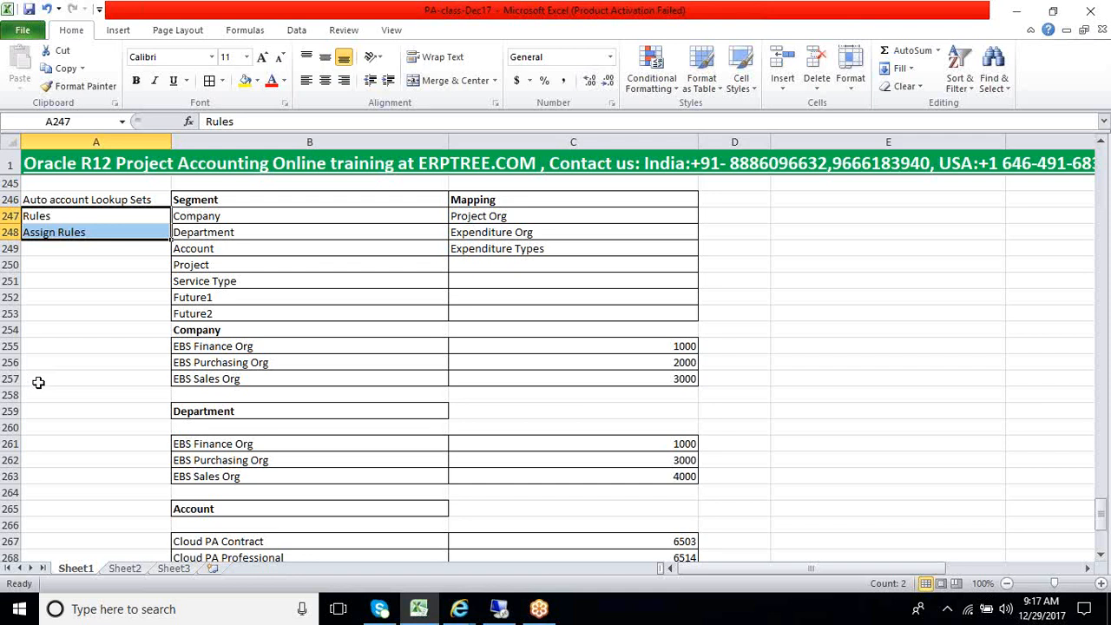
# Examine the mapping of the Company, Department and Account segments to Project Org, Expenditure Org and Expenditure Types
pyautogui.scroll(1, 38, 382)
pyautogui.click(200, 249)
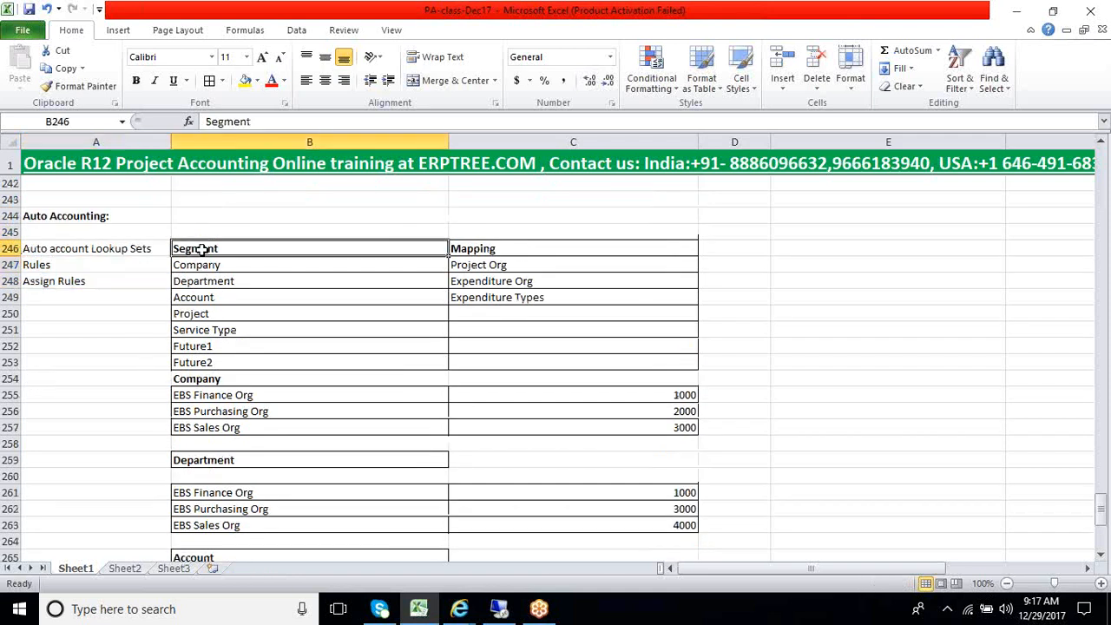
pyautogui.moveTo(200, 250); pyautogui.dragTo(533, 298)
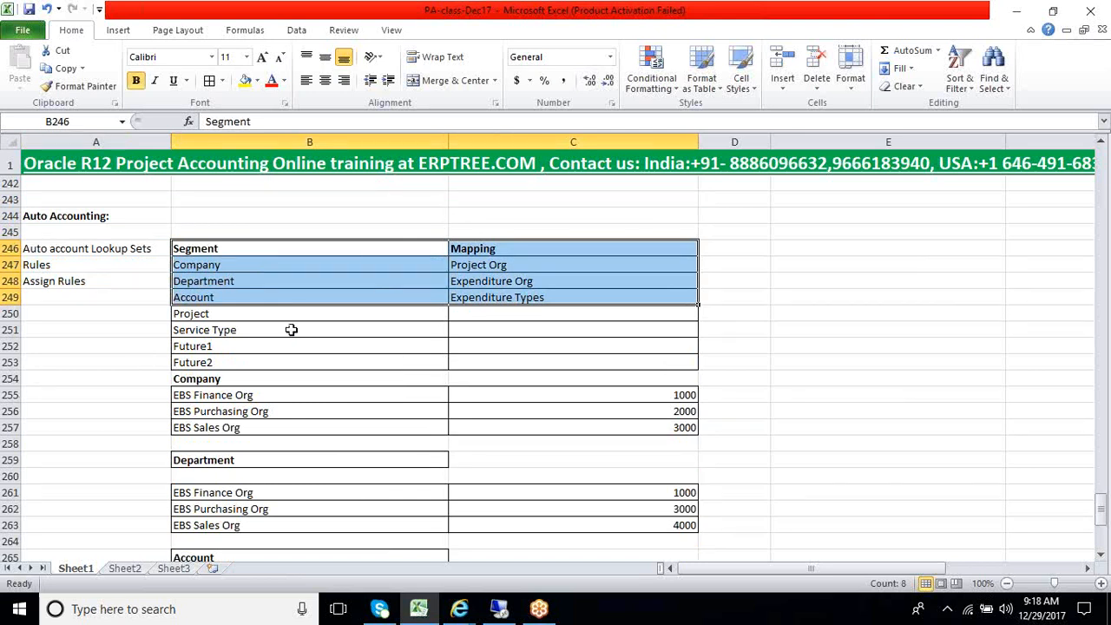
pyautogui.click(290, 302)
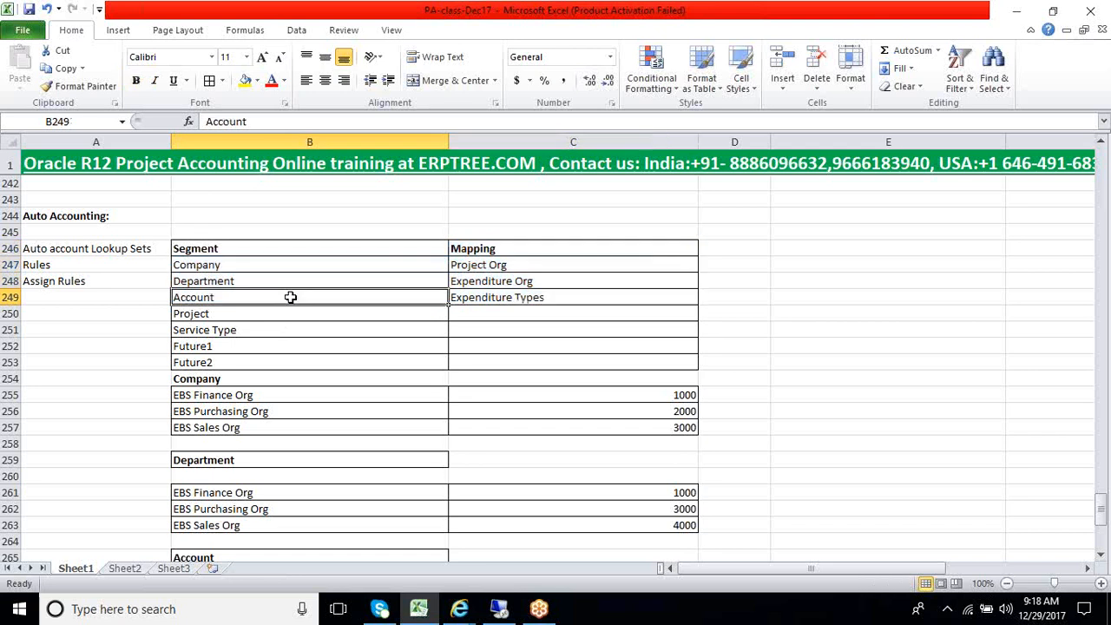
pyautogui.moveTo(241, 268); pyautogui.dragTo(482, 296)
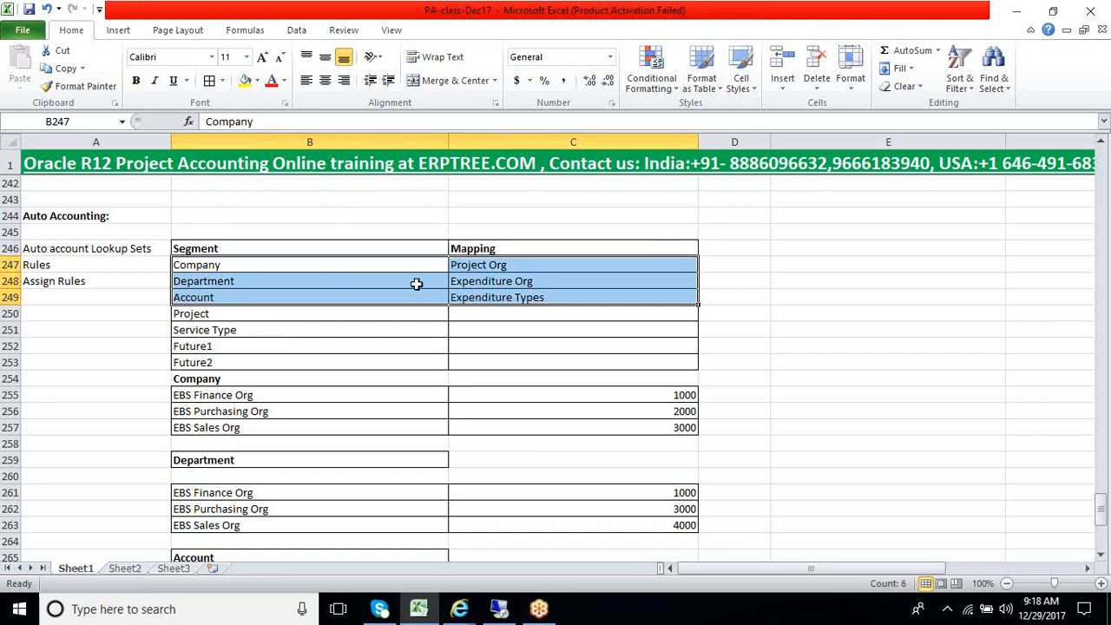
pyautogui.moveTo(409, 264); pyautogui.dragTo(493, 297)
pyautogui.moveTo(492, 297); pyautogui.dragTo(492, 297)
pyautogui.moveTo(424, 263); pyautogui.dragTo(481, 303)
pyautogui.click(476, 268)
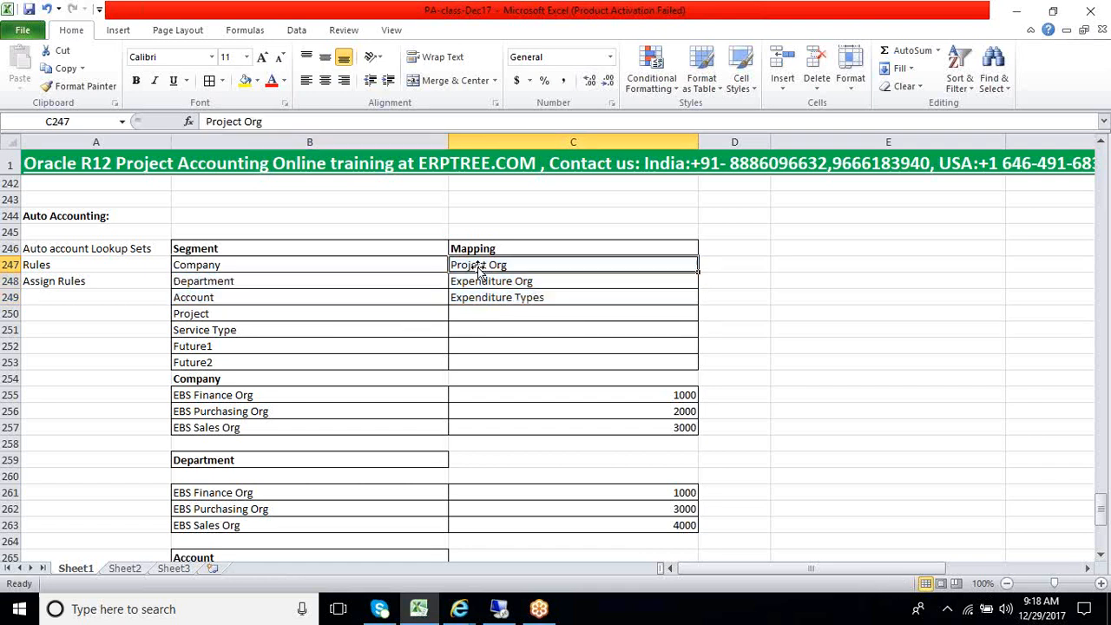
# Trace the Company segment to its lookup table, checking each EBS organization against its company value
pyautogui.click(239, 268)
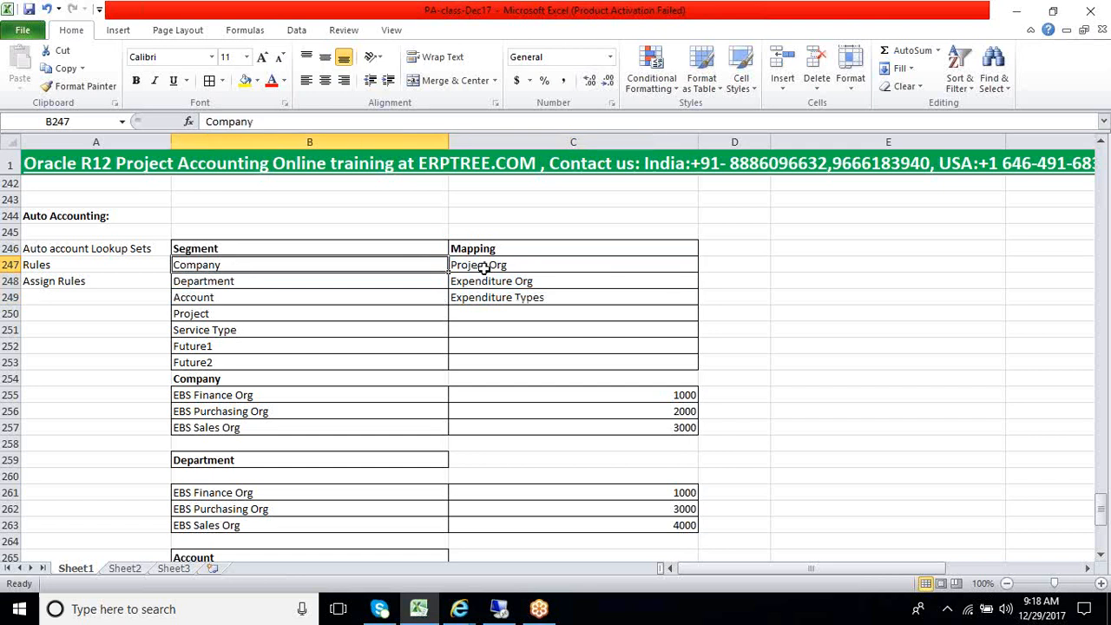
pyautogui.click(358, 396)
pyautogui.click(577, 395)
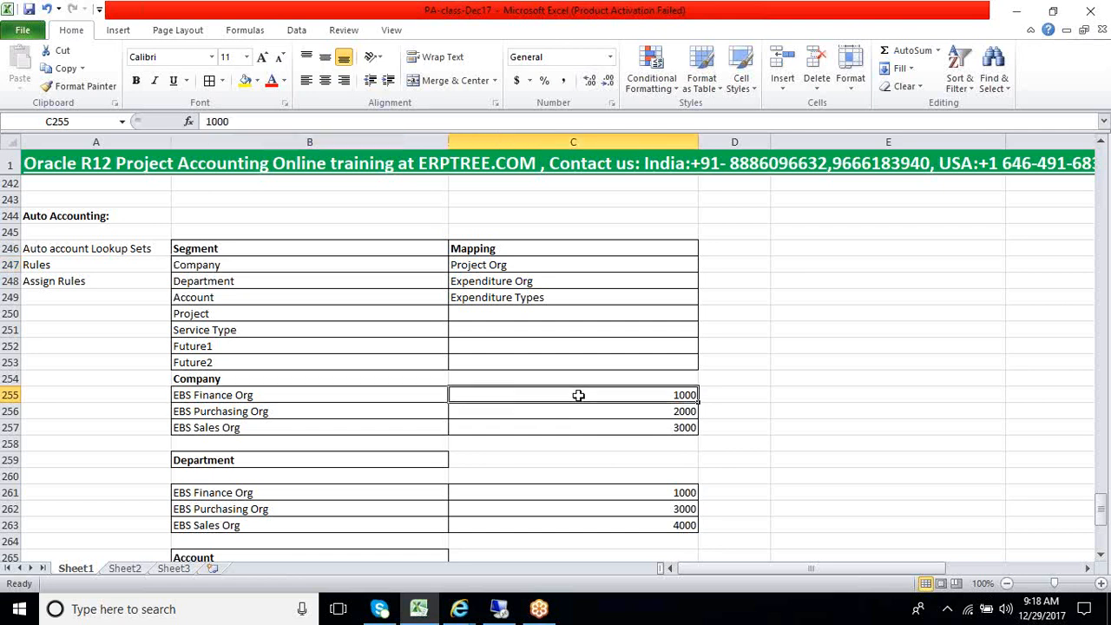
pyautogui.click(334, 395)
pyautogui.click(314, 421)
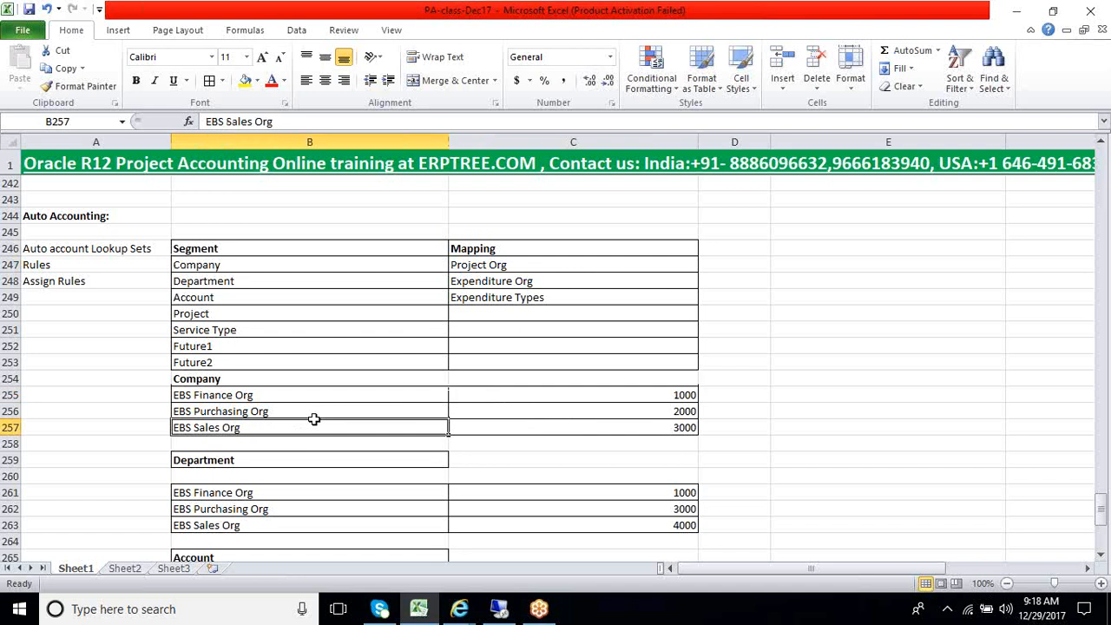
pyautogui.moveTo(622, 393); pyautogui.dragTo(622, 429)
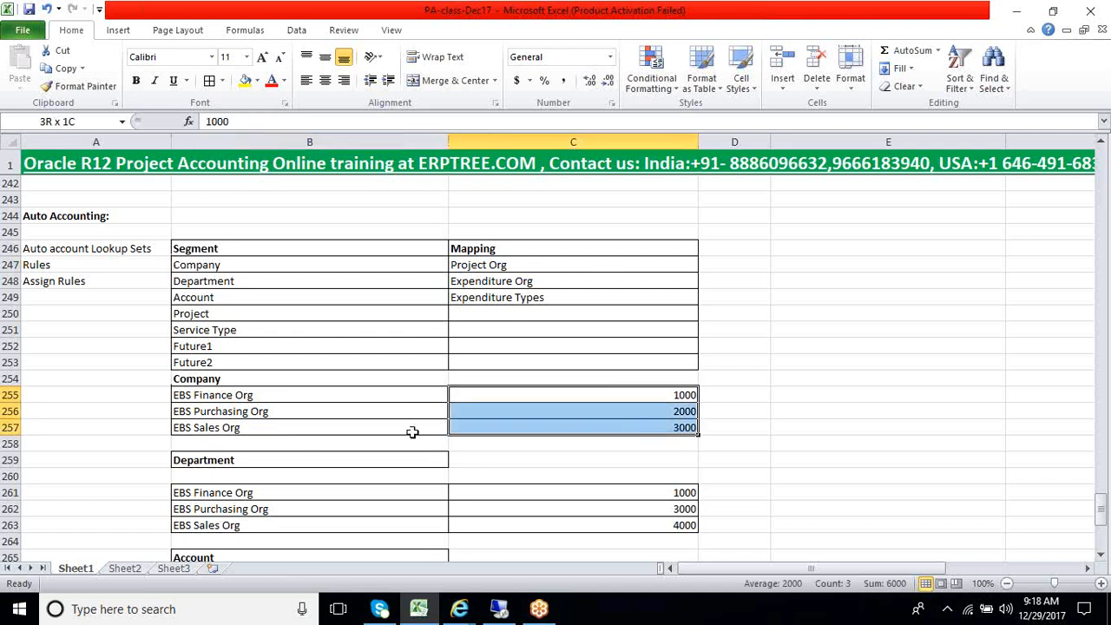
pyautogui.keyDown('shift'); pyautogui.click(240, 425); pyautogui.keyUp('shift')
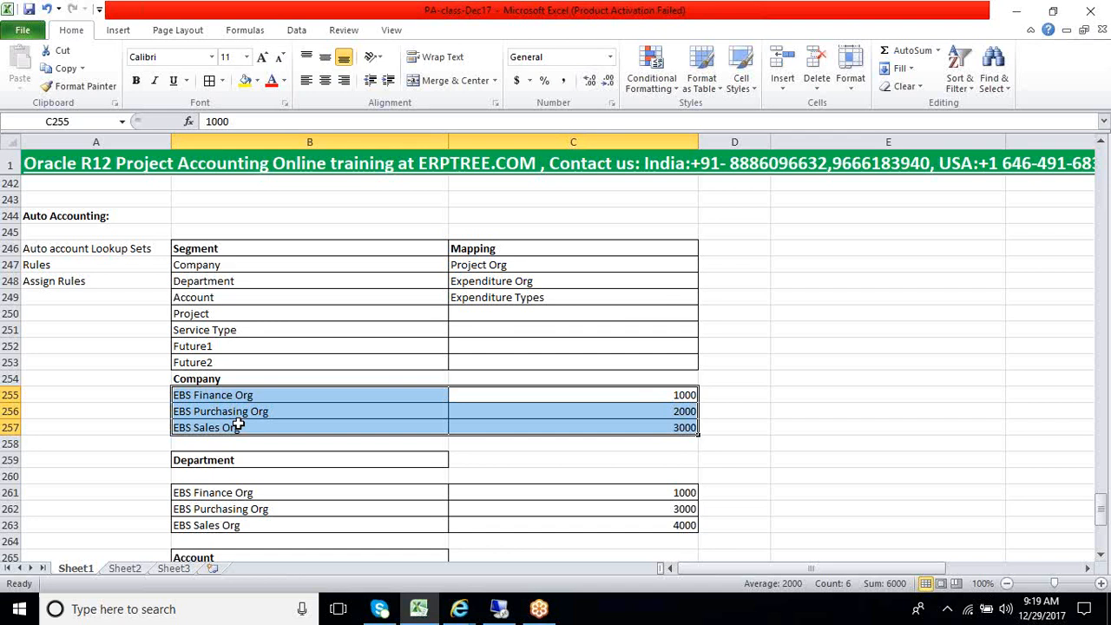
# Recheck the segment mapping rows from Company to Future2 and look back at the Pre Approved Batch notes
pyautogui.moveTo(217, 267); pyautogui.dragTo(456, 358)
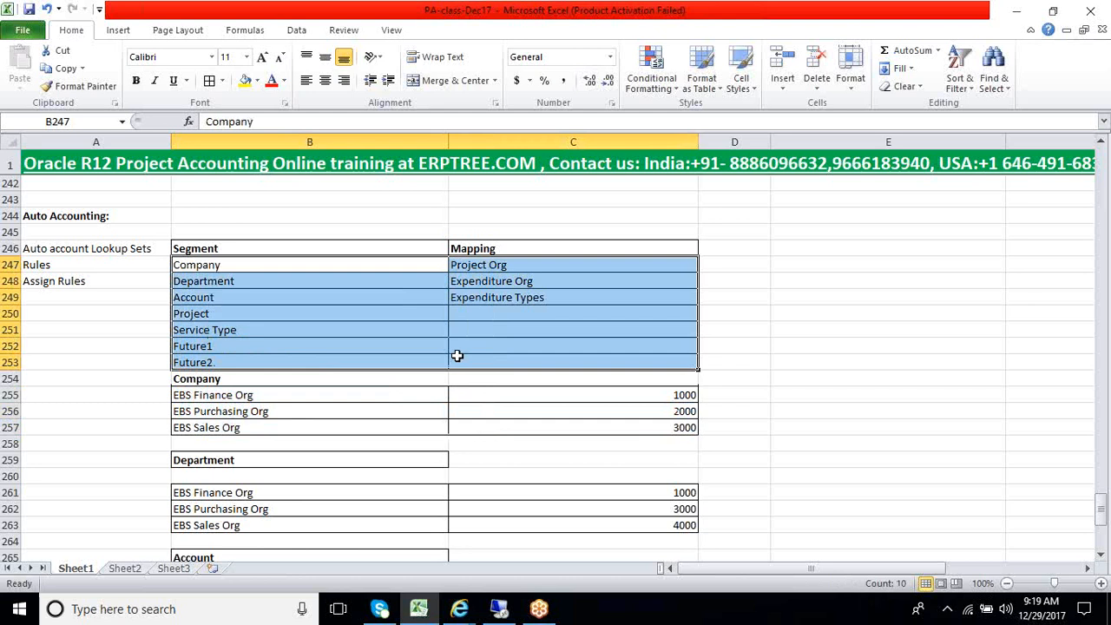
pyautogui.click(385, 323)
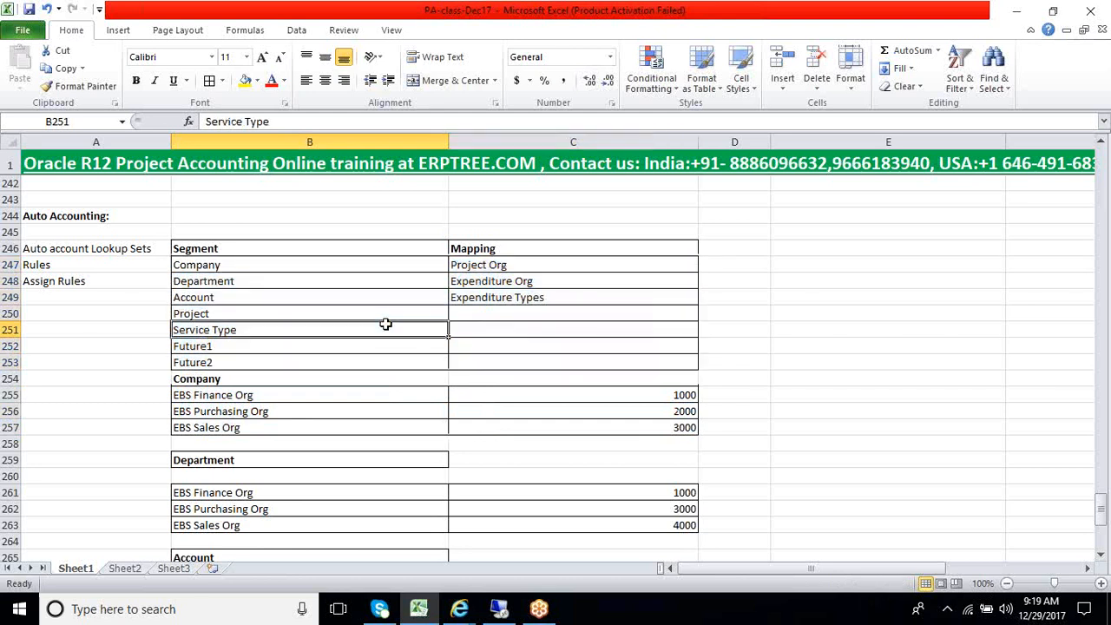
pyautogui.scroll(5, 385, 324)
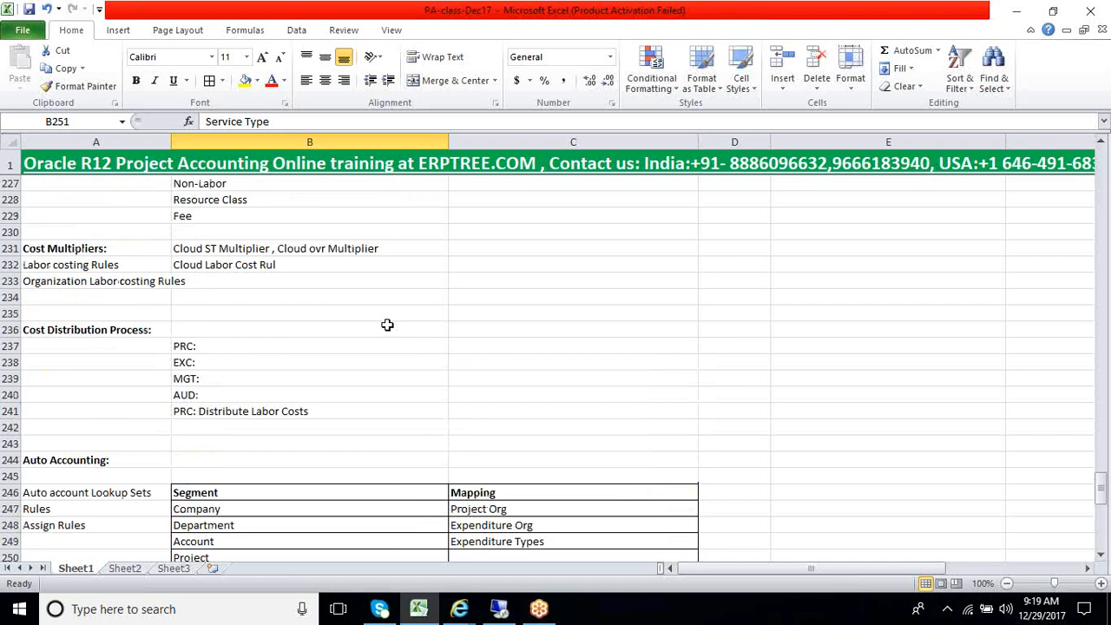
pyautogui.scroll(13, 387, 324)
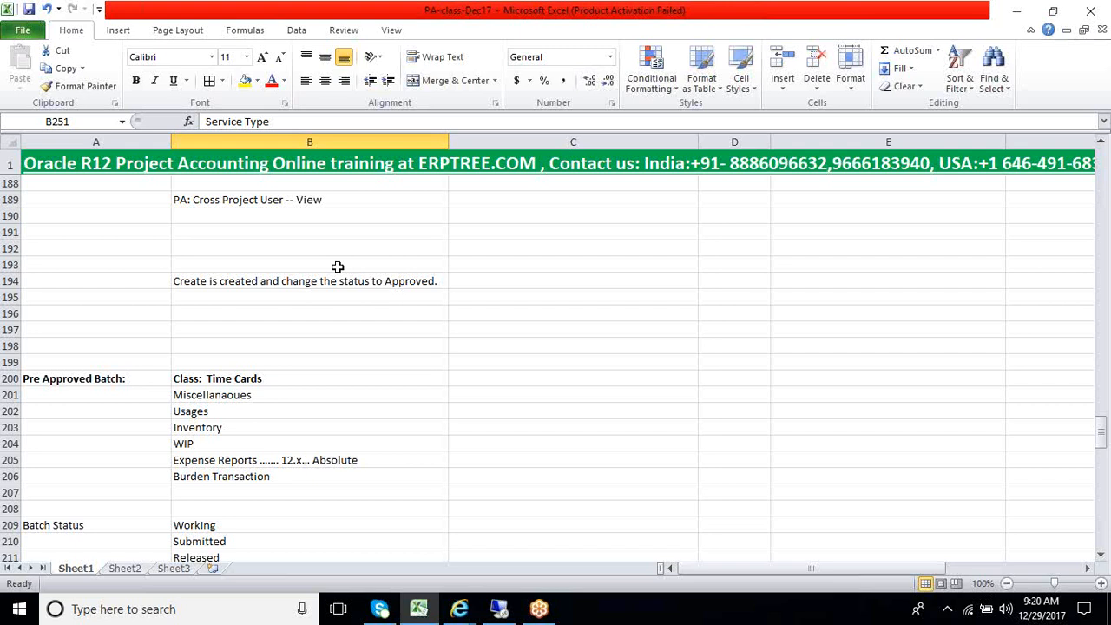
pyautogui.scroll(-2, 337, 266)
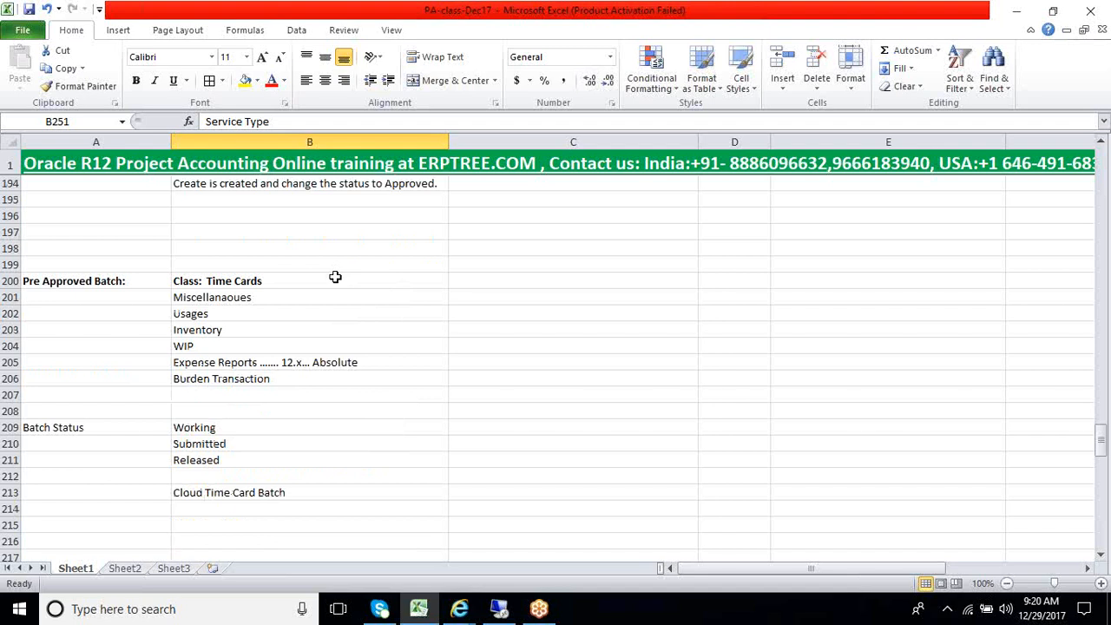
# Compare the Account lookup values for Cloud PA Contract and Cloud PA Professional with the Clearing Account value
pyautogui.scroll(-17, 335, 277)
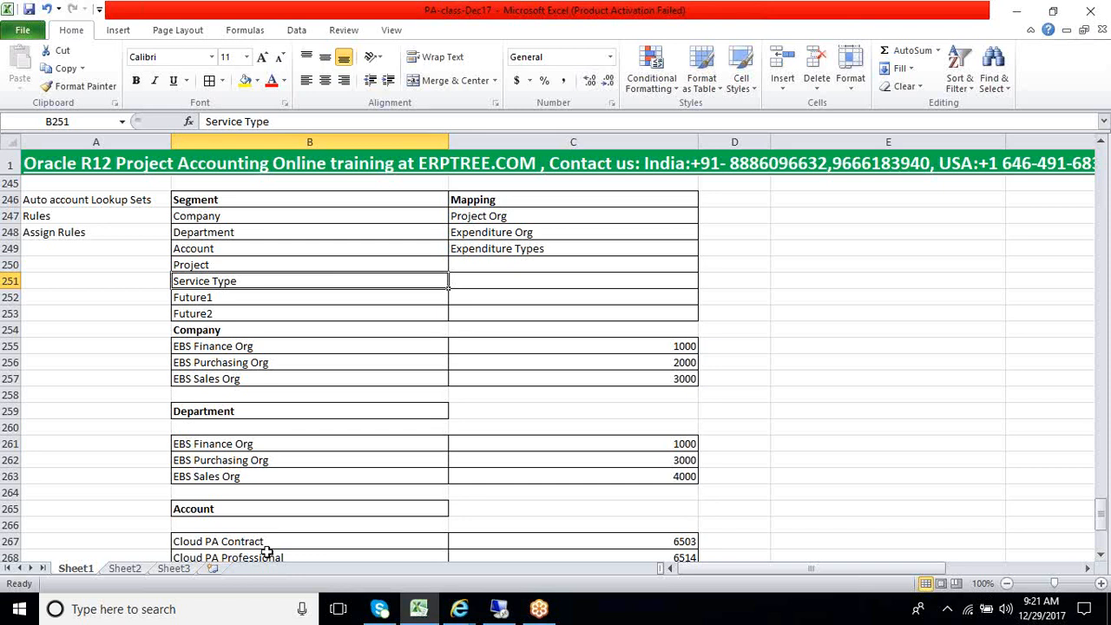
pyautogui.scroll(-2, 493, 509)
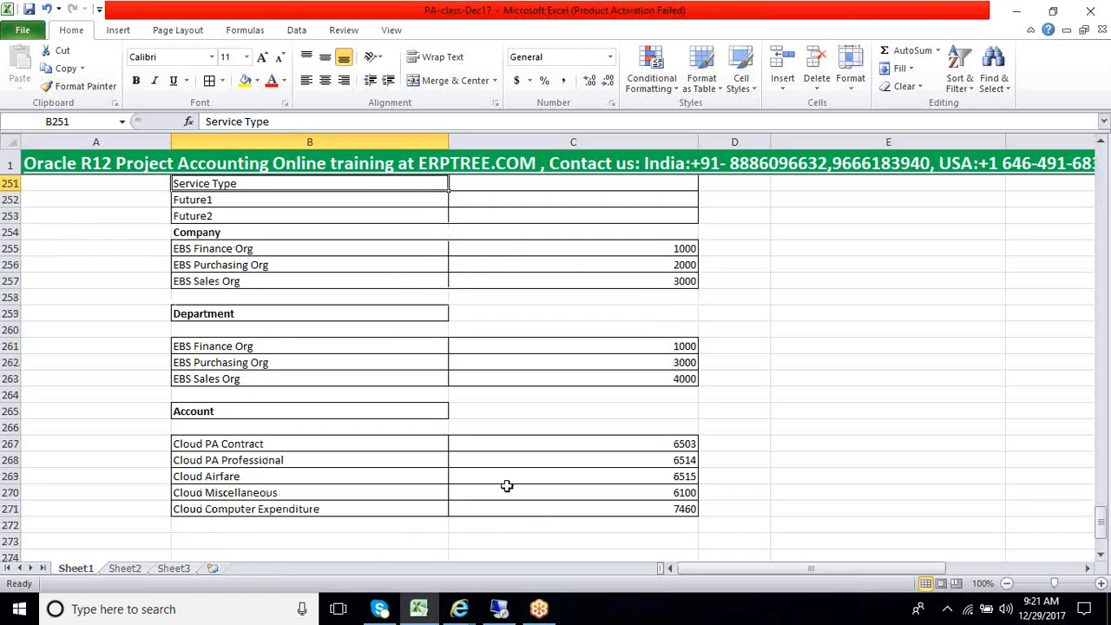
pyautogui.click(601, 447)
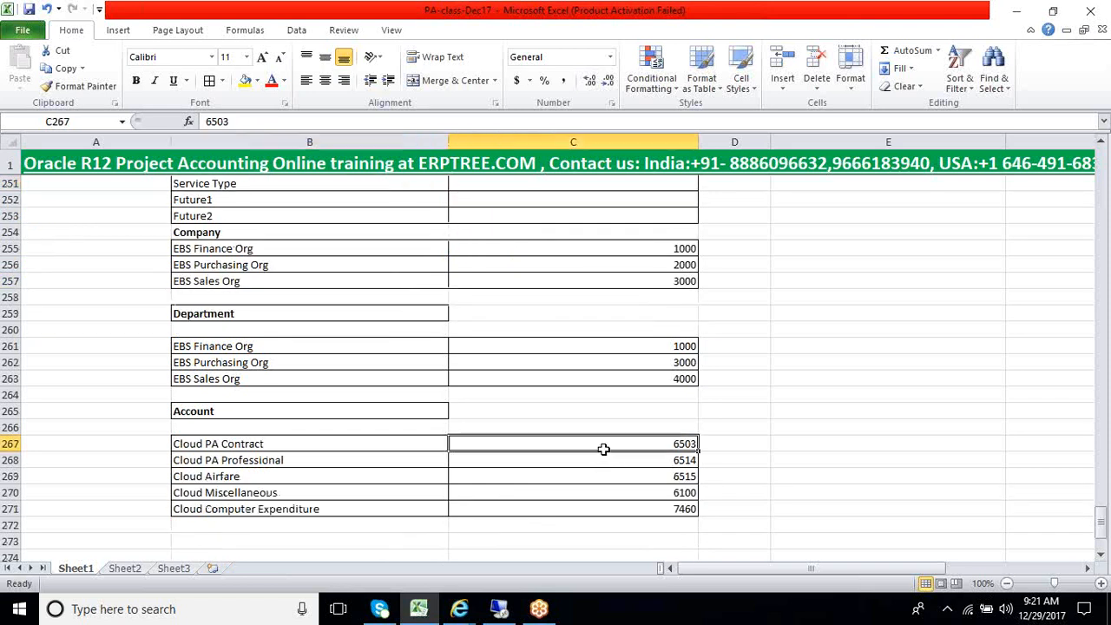
pyautogui.click(522, 465)
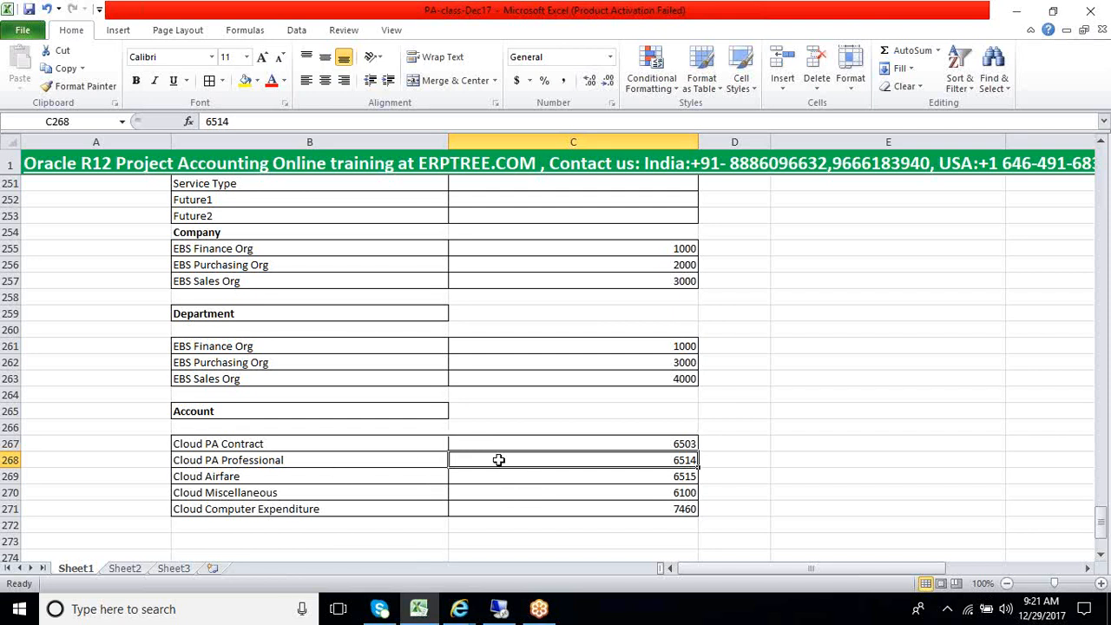
pyautogui.click(539, 443)
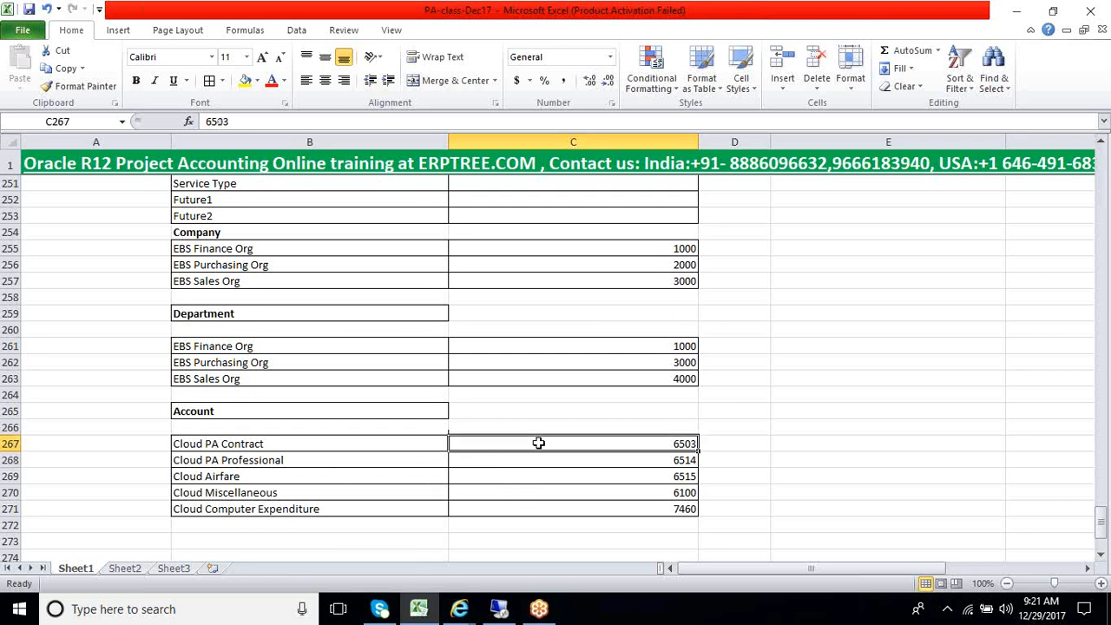
pyautogui.scroll(-3, 538, 444)
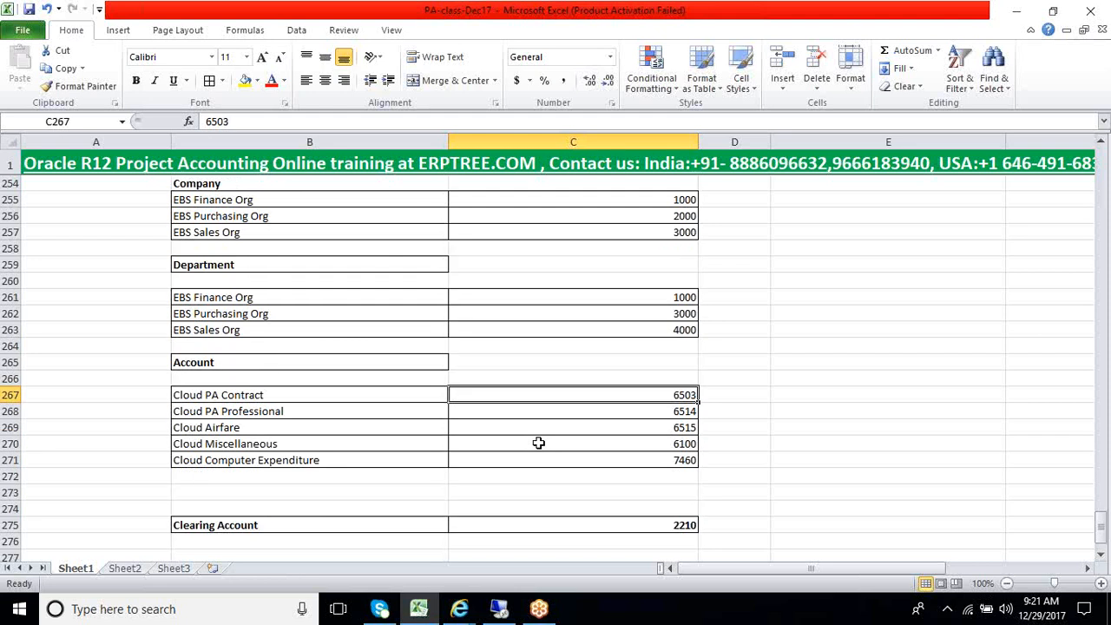
pyautogui.click(549, 434)
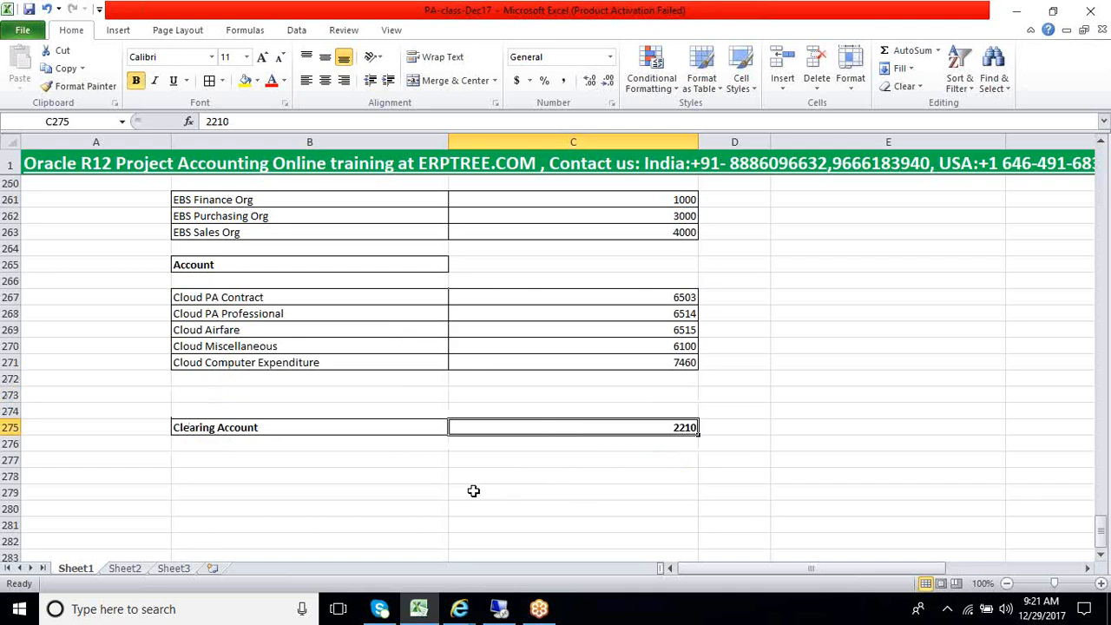
pyautogui.scroll(1, 473, 491)
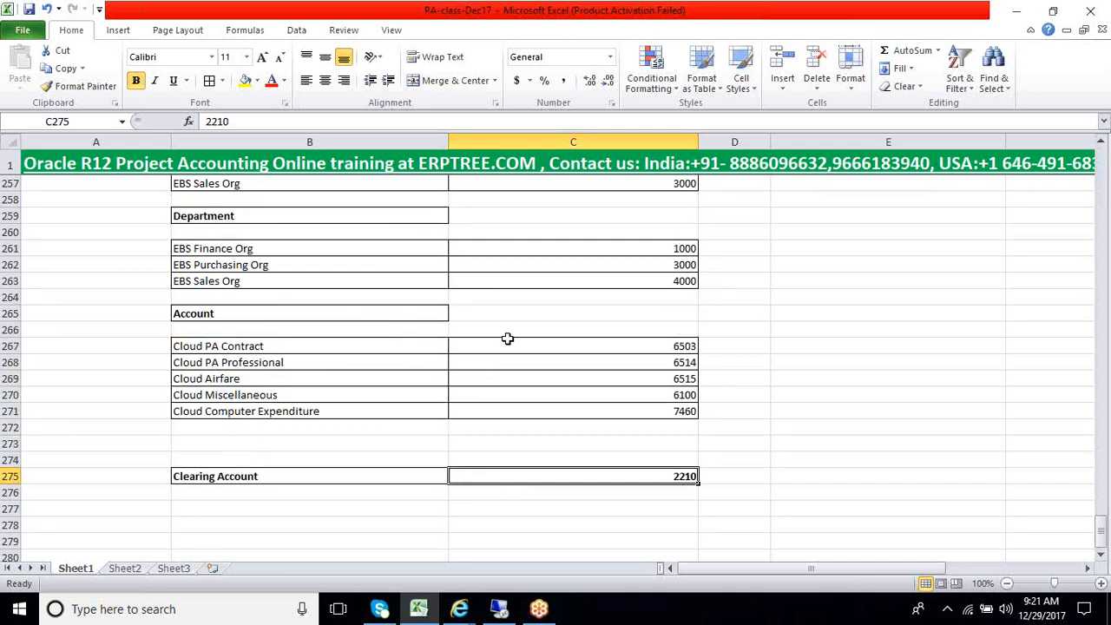
pyautogui.click(508, 348)
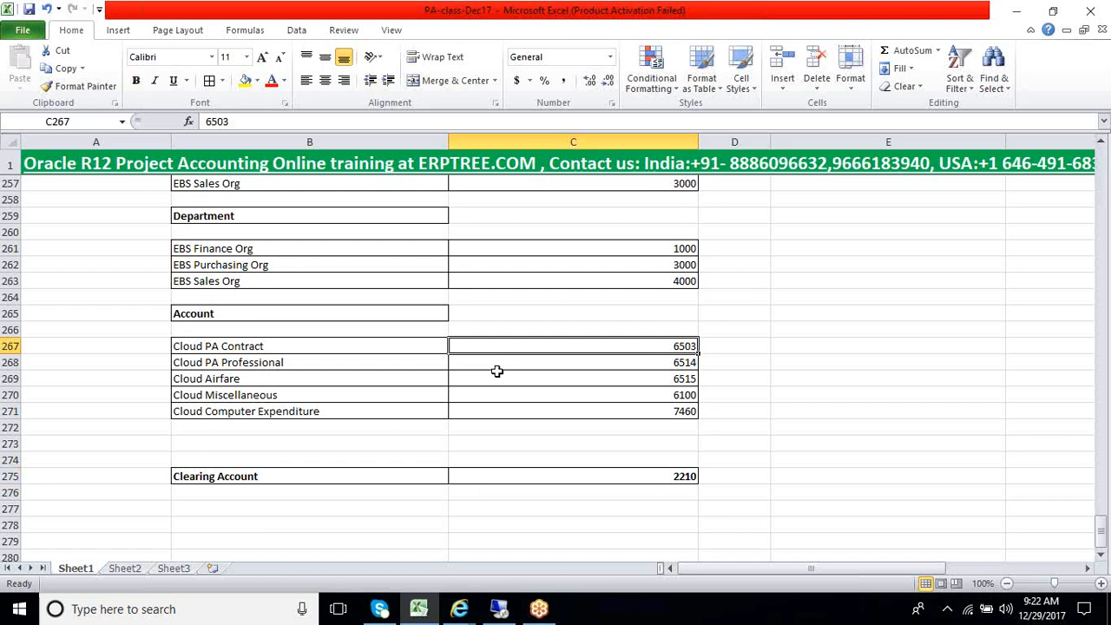
pyautogui.scroll(2, 468, 387)
pyautogui.scroll(14, 467, 388)
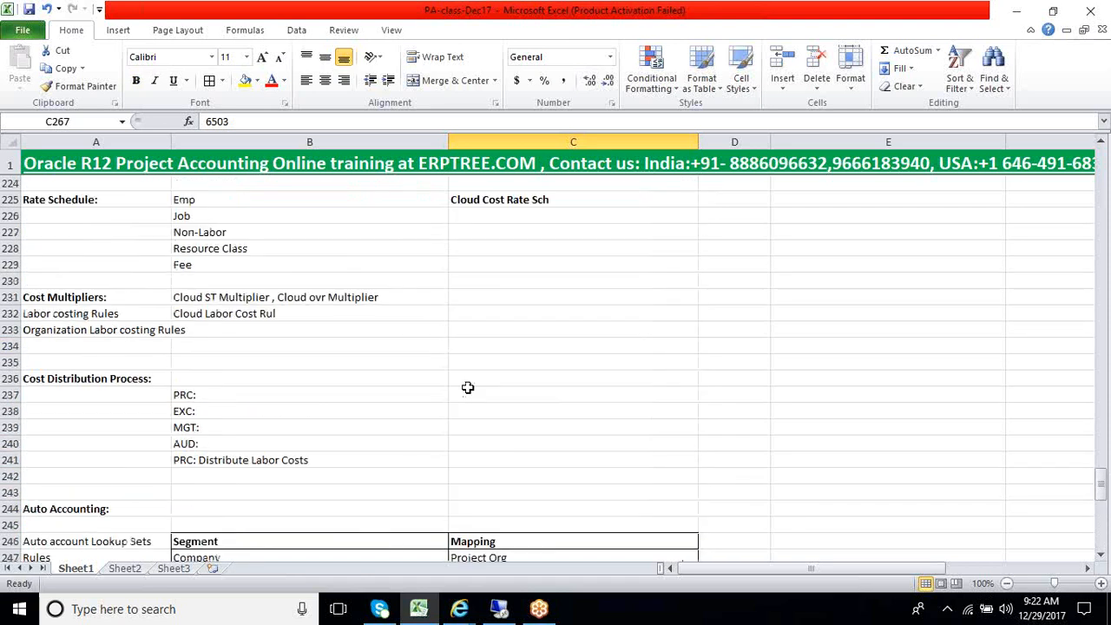
# Look back at the Pre Approved Batch classes, focusing on Time Cards, and return to the Auto Accounting tables
pyautogui.scroll(5, 364, 381)
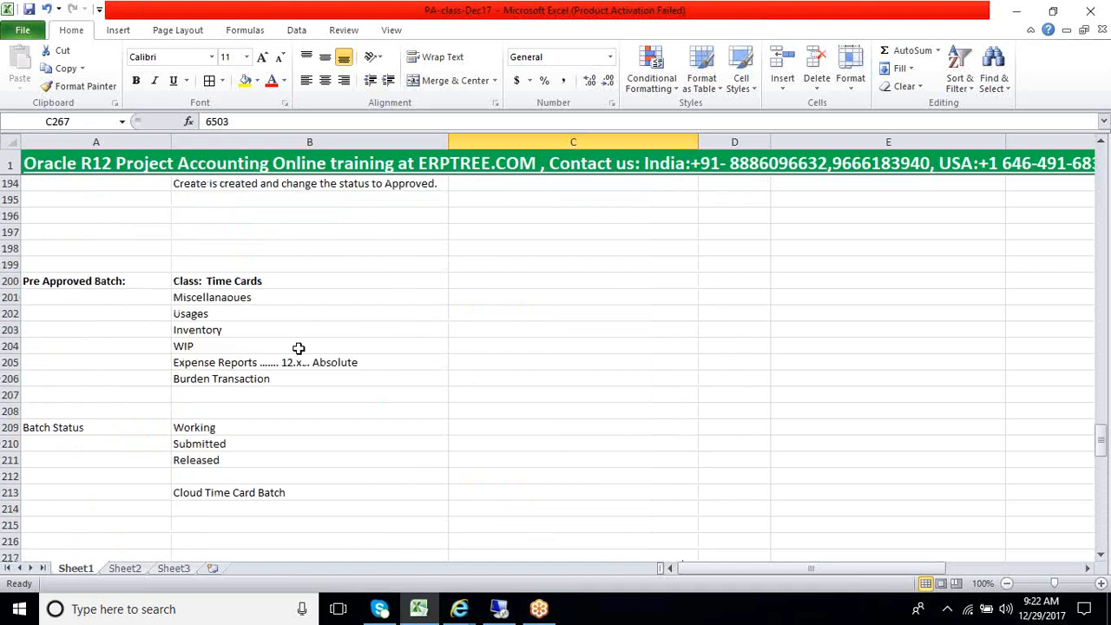
pyautogui.click(243, 280)
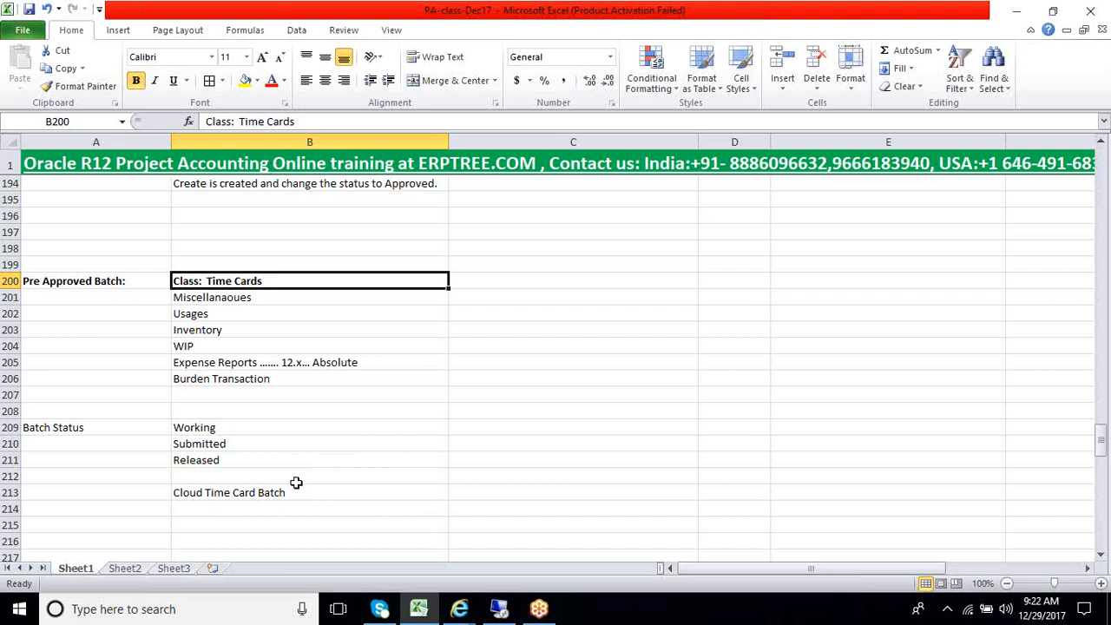
pyautogui.scroll(-14, 296, 482)
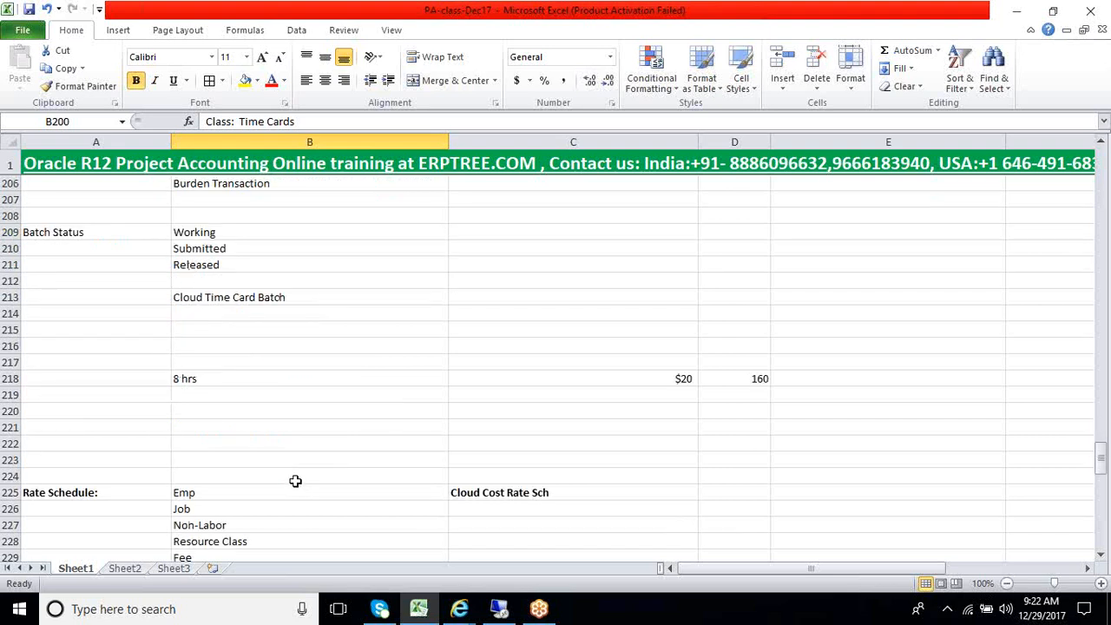
pyautogui.scroll(-7, 296, 483)
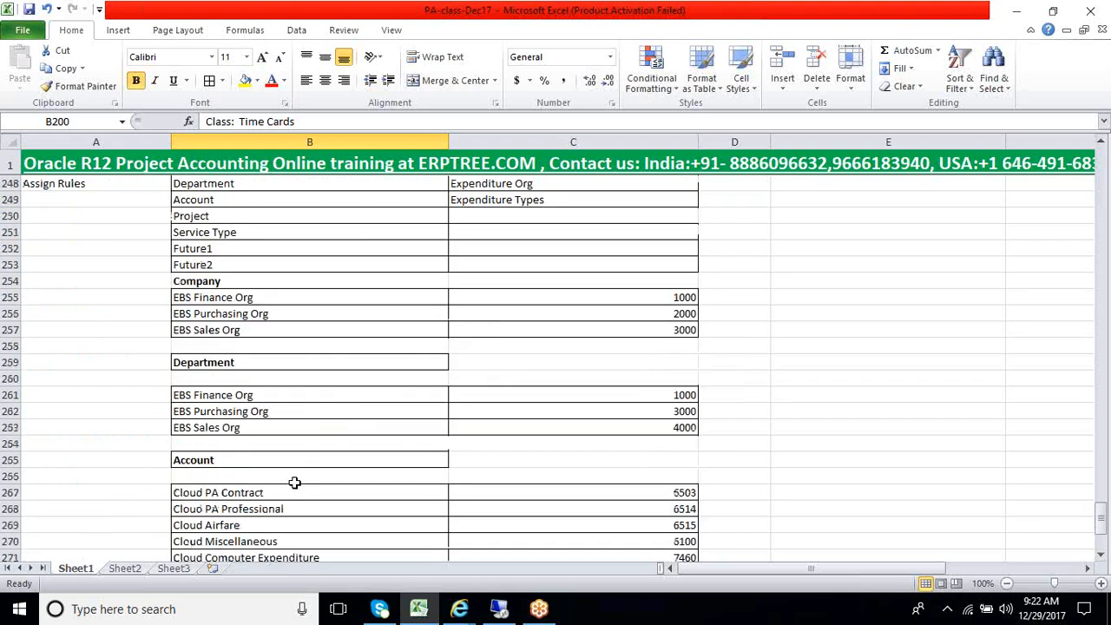
# Review the Department lookup organizations and the Account lookup rows from Cloud PA Contract to Cloud Computer Expenditure with their values
pyautogui.click(293, 475)
pyautogui.moveTo(308, 476); pyautogui.dragTo(427, 280)
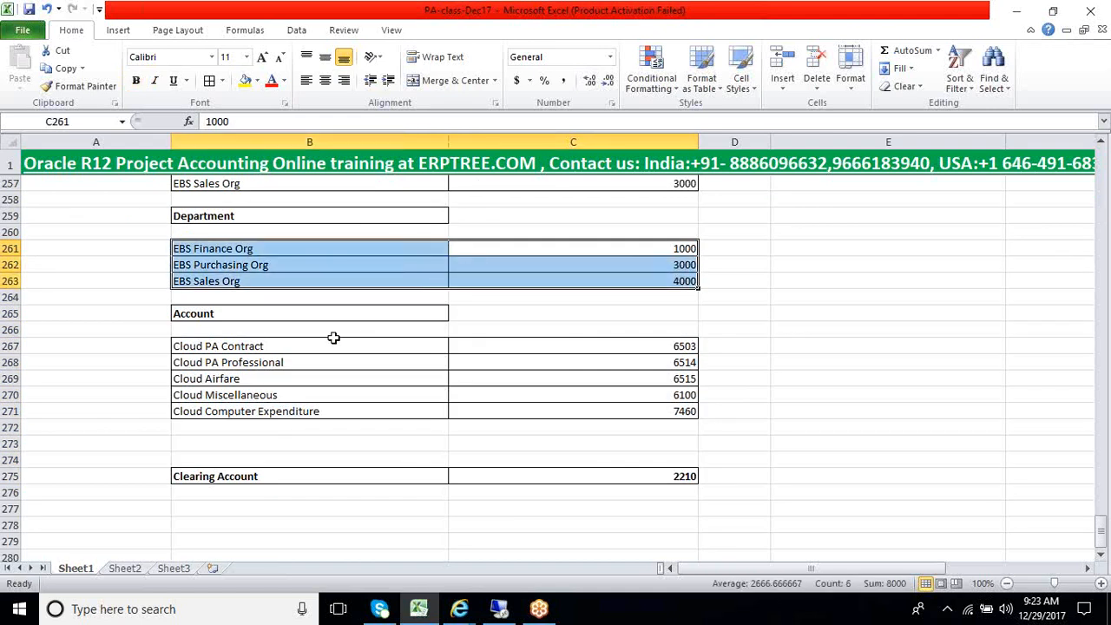
pyautogui.moveTo(320, 346); pyautogui.dragTo(523, 422)
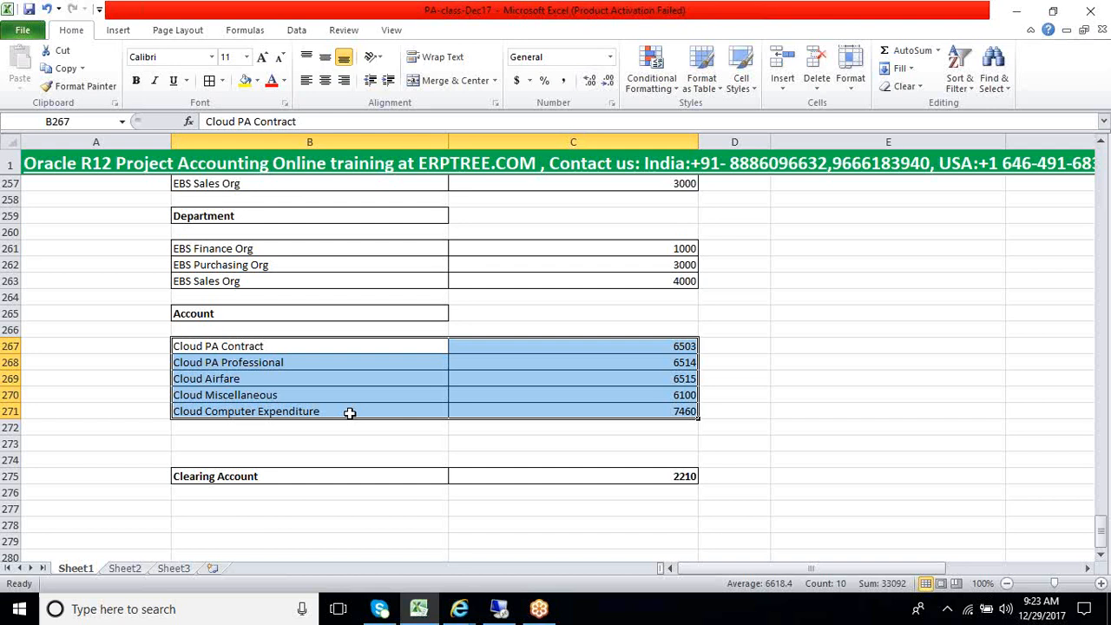
pyautogui.click(349, 413)
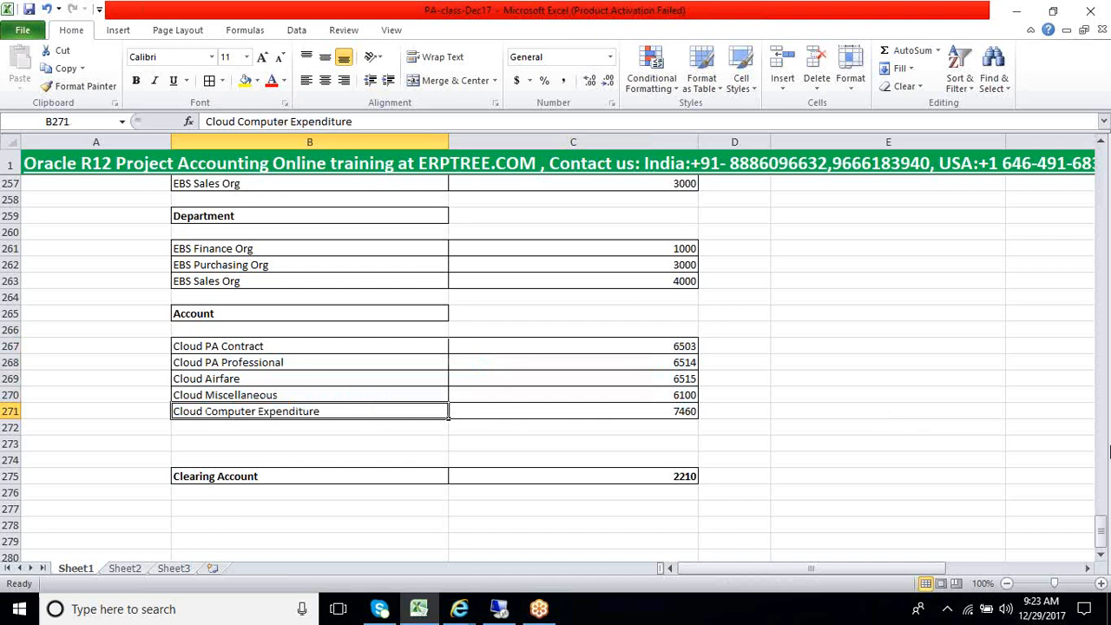
pyautogui.click(1105, 474)
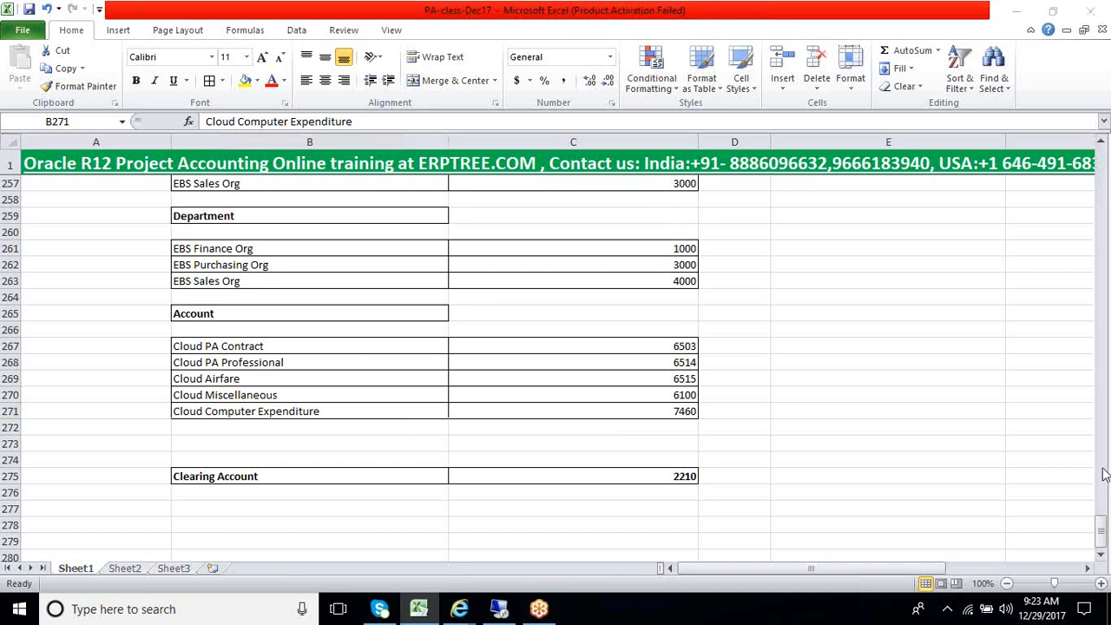
pyautogui.click(1102, 468)
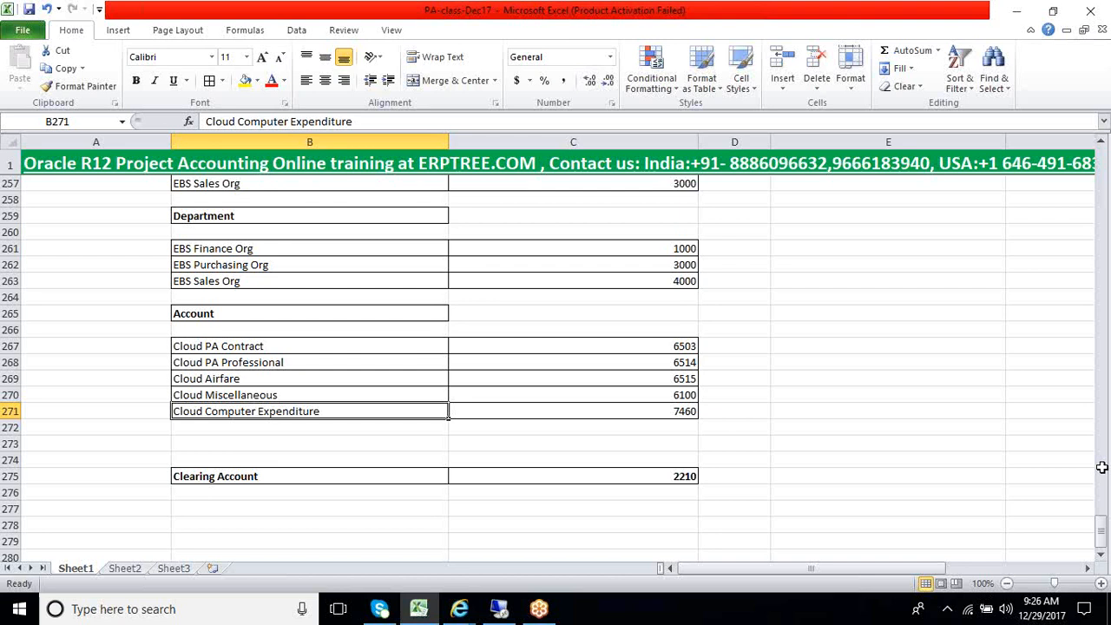
# Examine the Company, Department and Account segments with their mappings, and the lookup tables listed below them
pyautogui.scroll(5, 818, 426)
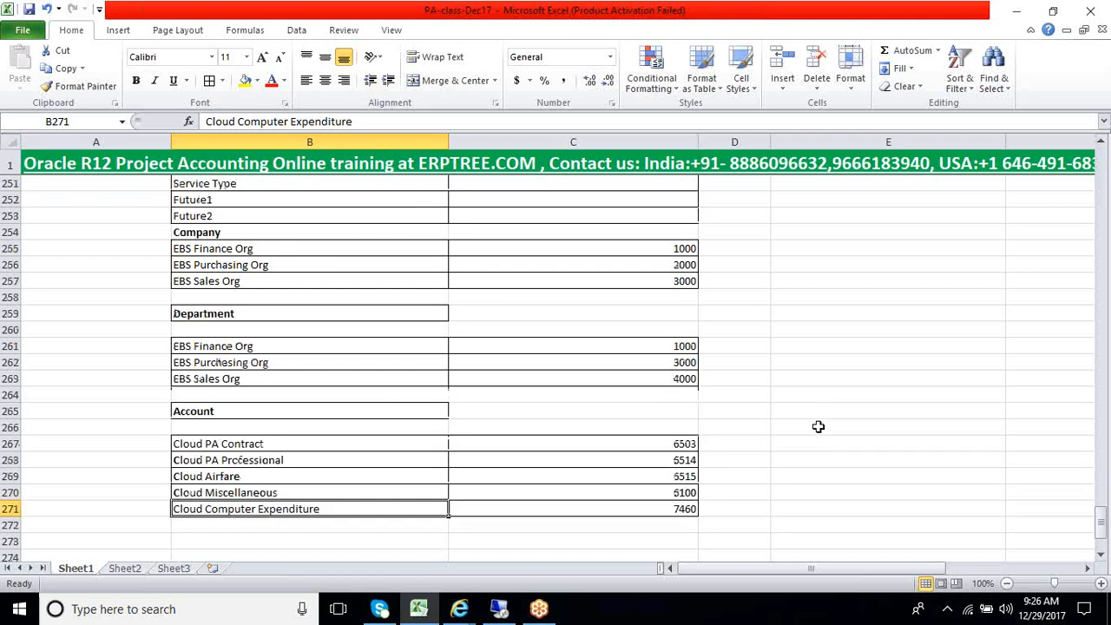
pyautogui.moveTo(224, 263); pyautogui.dragTo(499, 292)
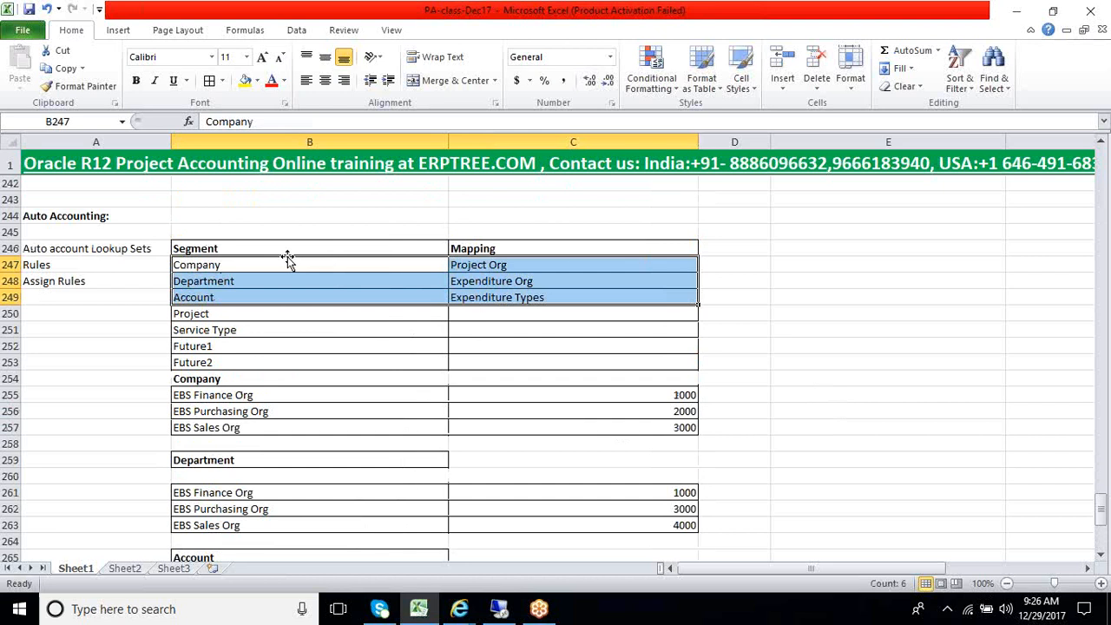
pyautogui.moveTo(285, 250); pyautogui.dragTo(488, 298)
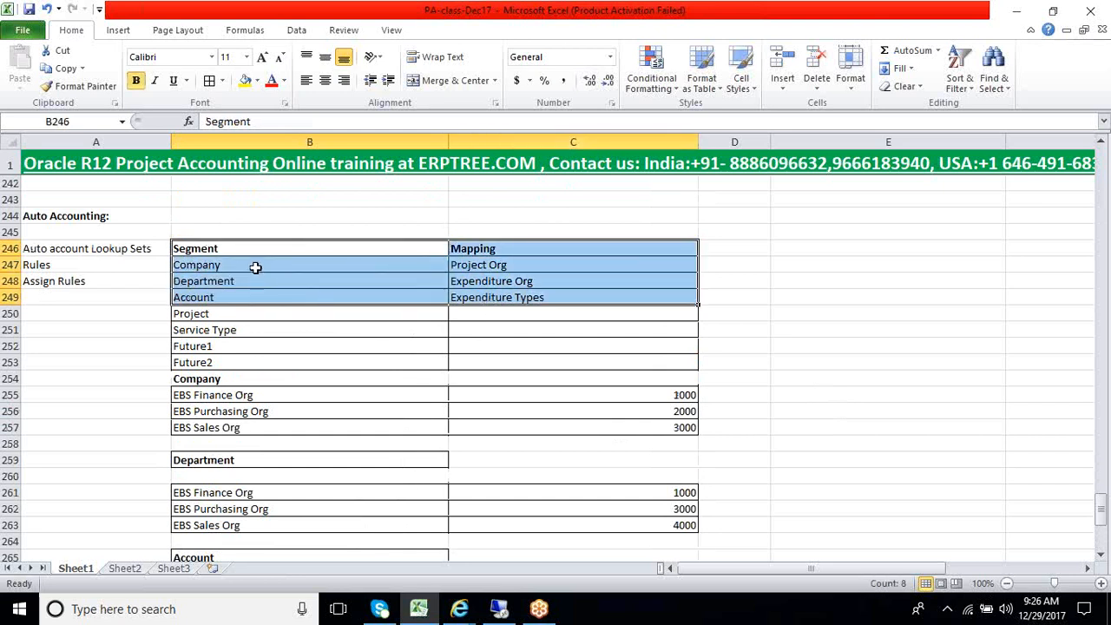
pyautogui.moveTo(256, 265); pyautogui.dragTo(265, 292)
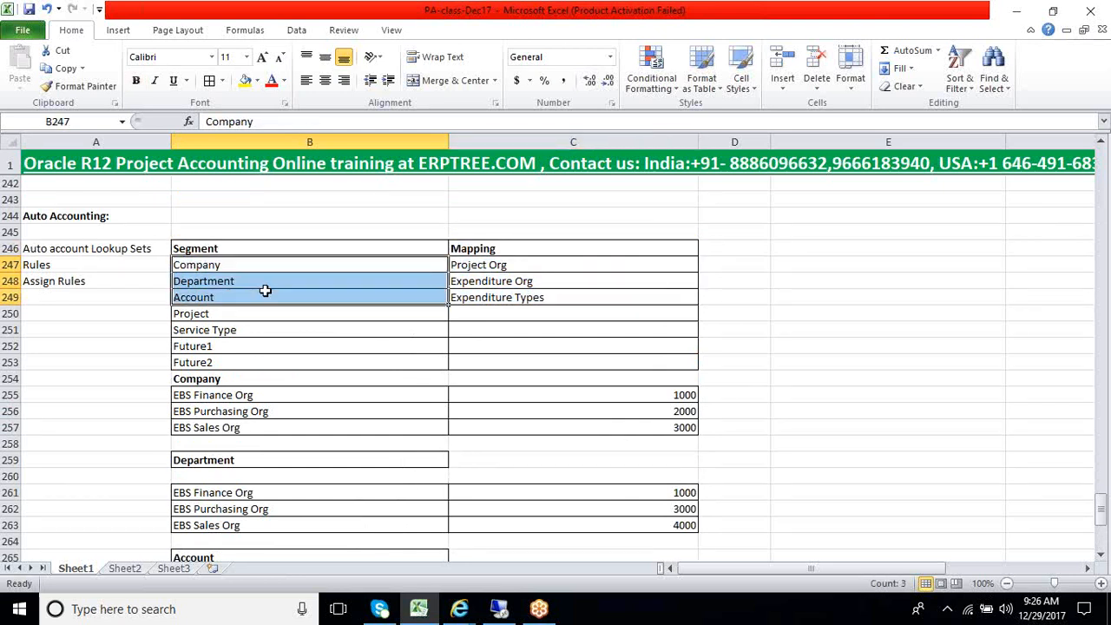
pyautogui.moveTo(520, 267); pyautogui.dragTo(266, 297)
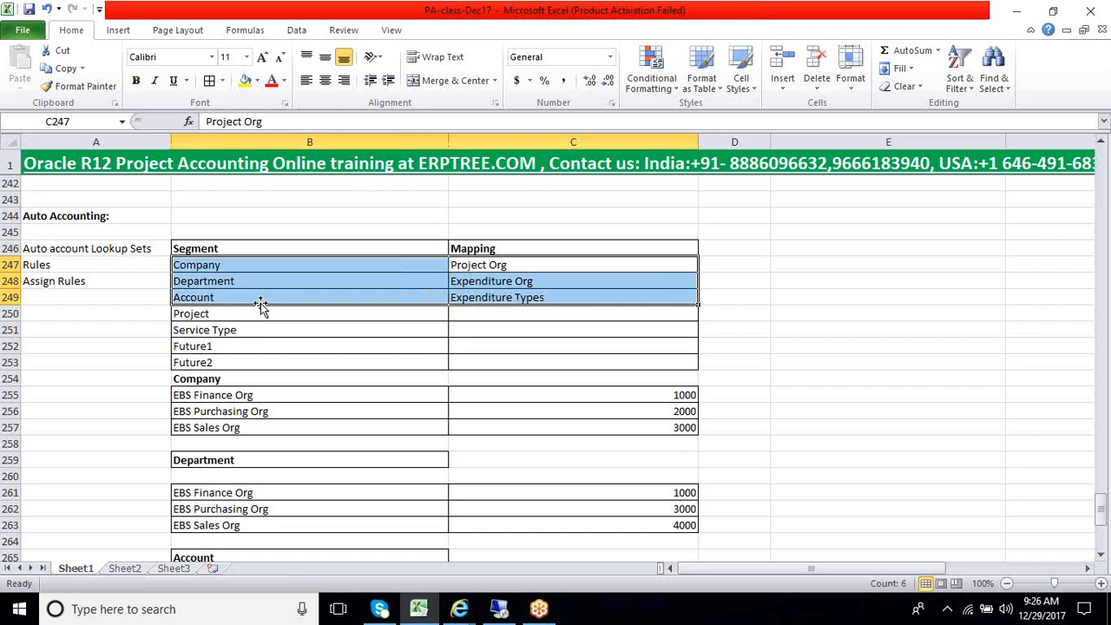
pyautogui.moveTo(260, 379); pyautogui.dragTo(260, 526)
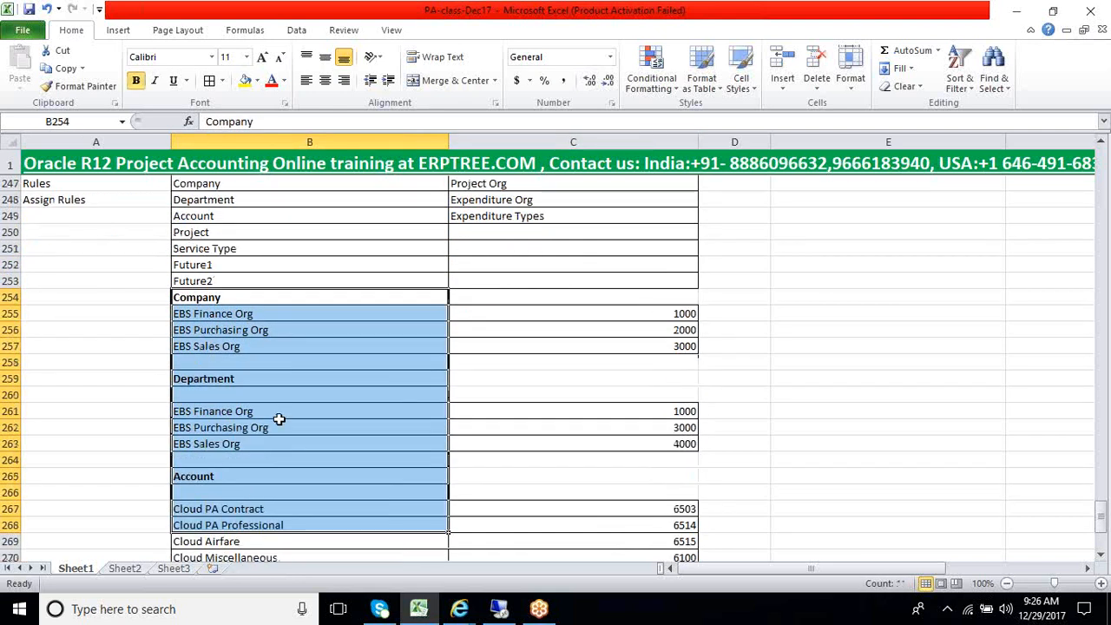
pyautogui.click(279, 421)
pyautogui.scroll(3, 278, 417)
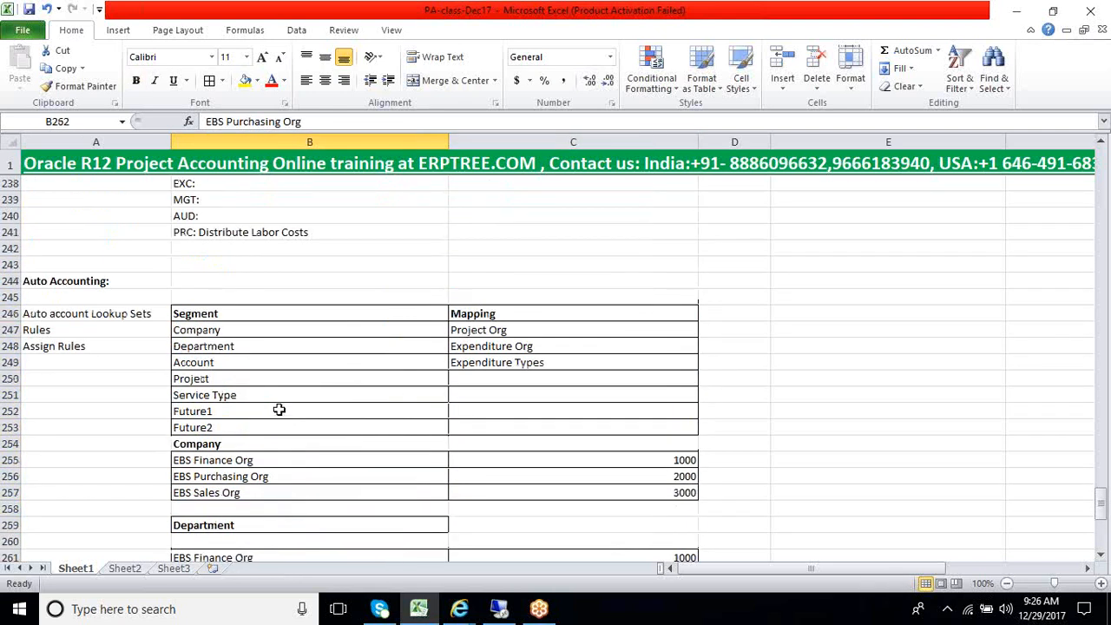
# Match each segment to its source: Company to Project Org, Department to Expenditure Org, and Account to Expenditure Types
pyautogui.click(337, 334)
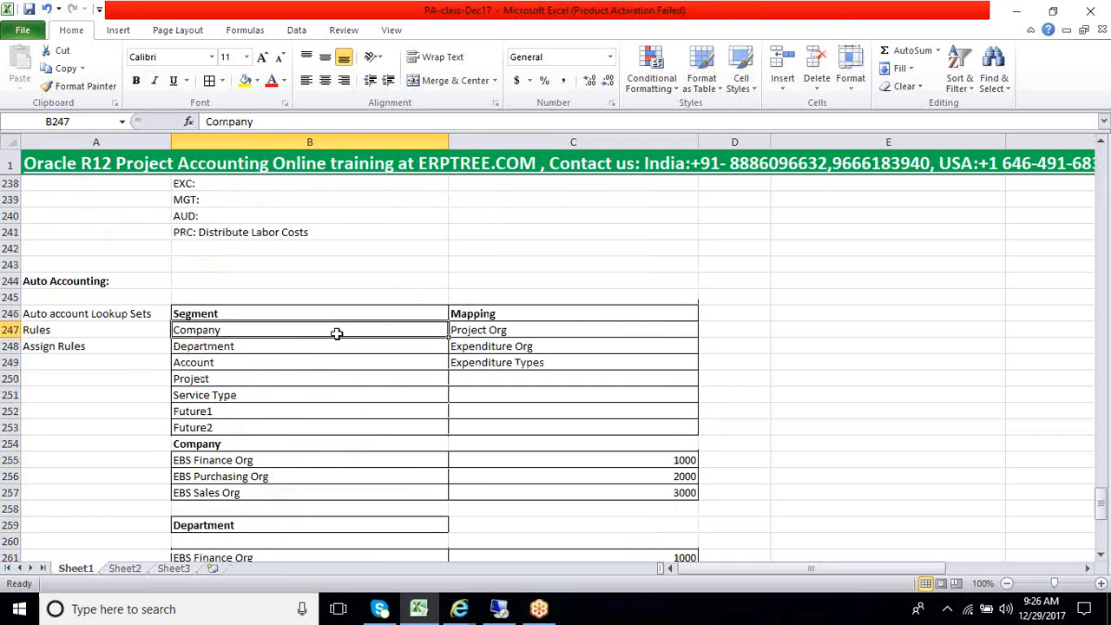
pyautogui.click(492, 349)
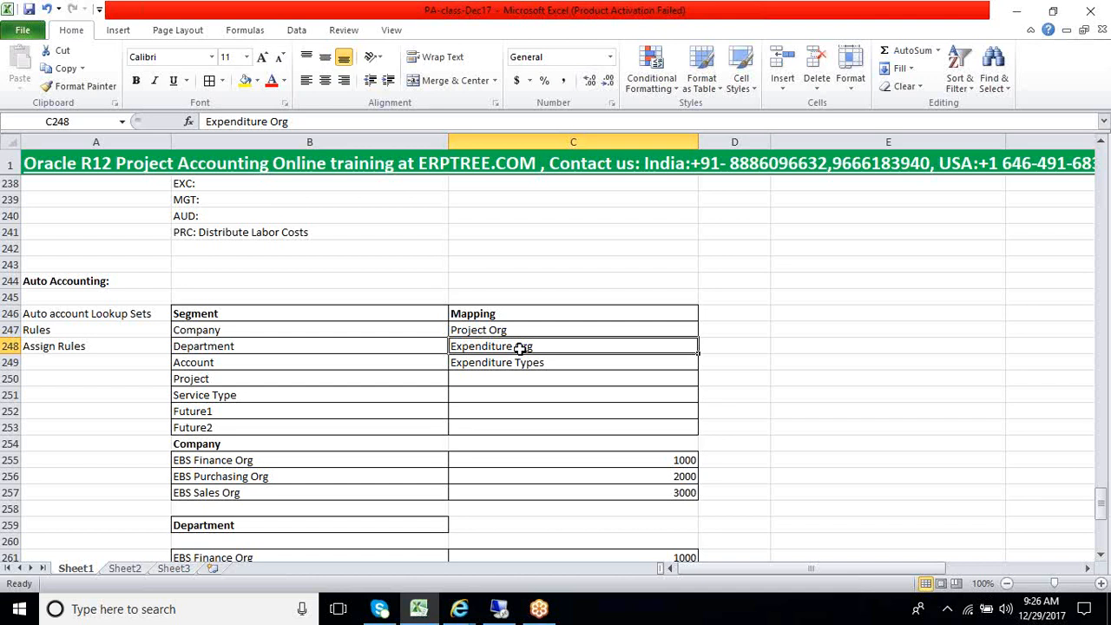
pyautogui.click(203, 364)
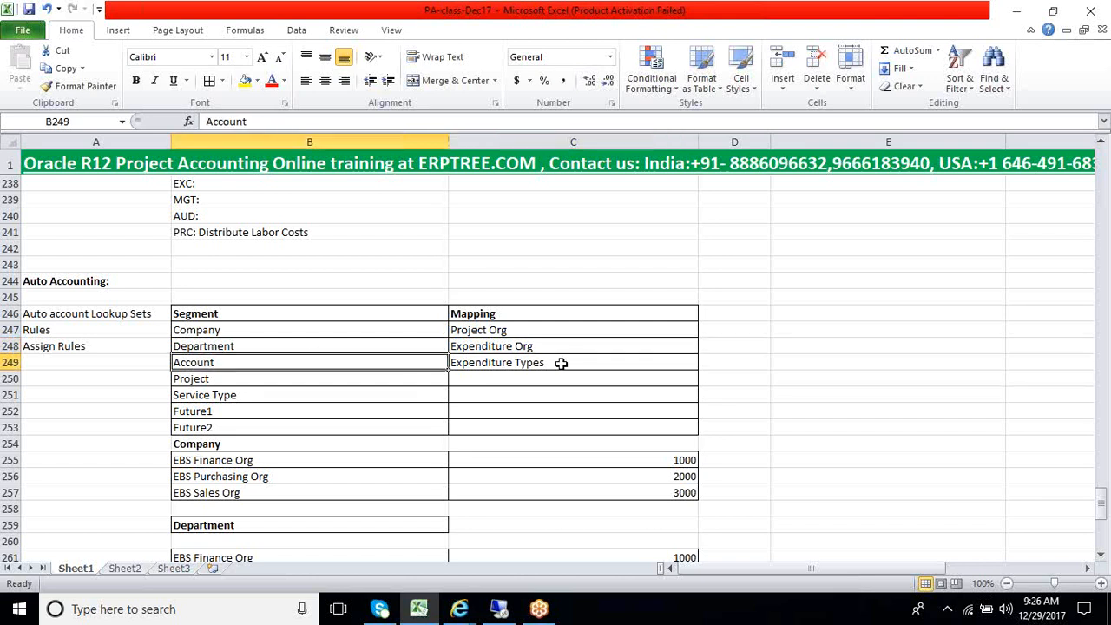
pyautogui.click(549, 361)
pyautogui.moveTo(478, 328); pyautogui.dragTo(477, 361)
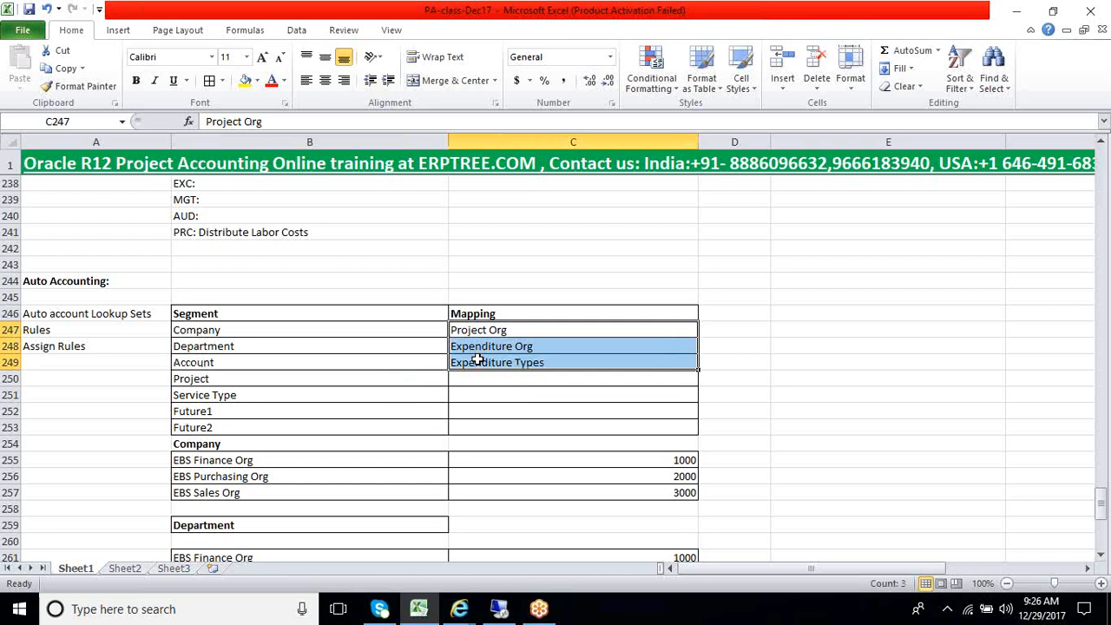
pyautogui.moveTo(261, 331); pyautogui.dragTo(264, 357)
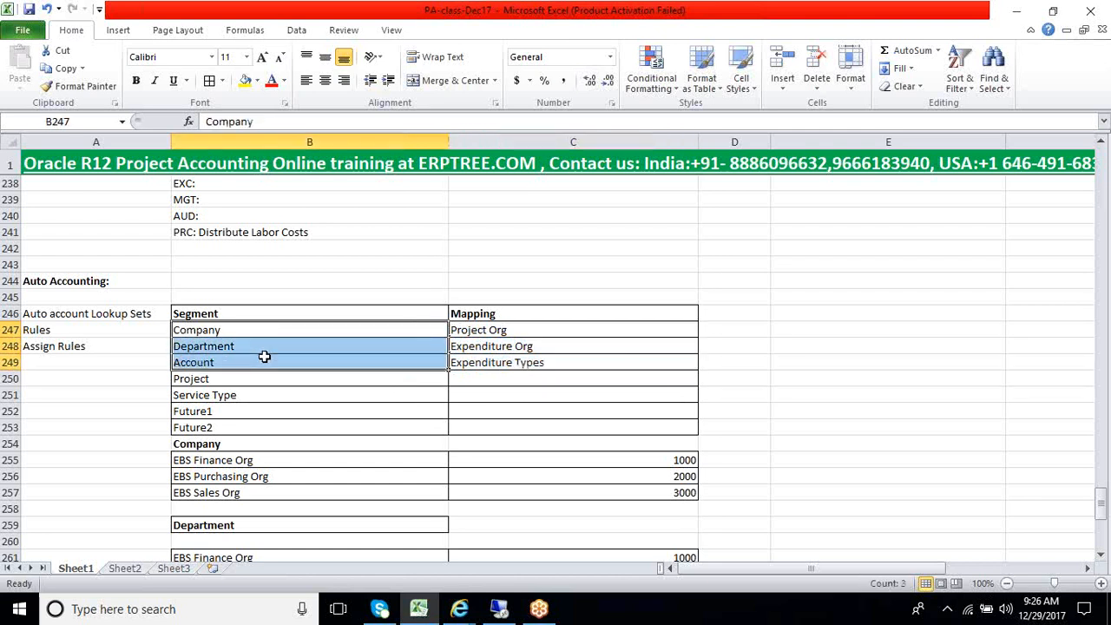
pyautogui.click(478, 334)
pyautogui.moveTo(475, 344); pyautogui.dragTo(473, 357)
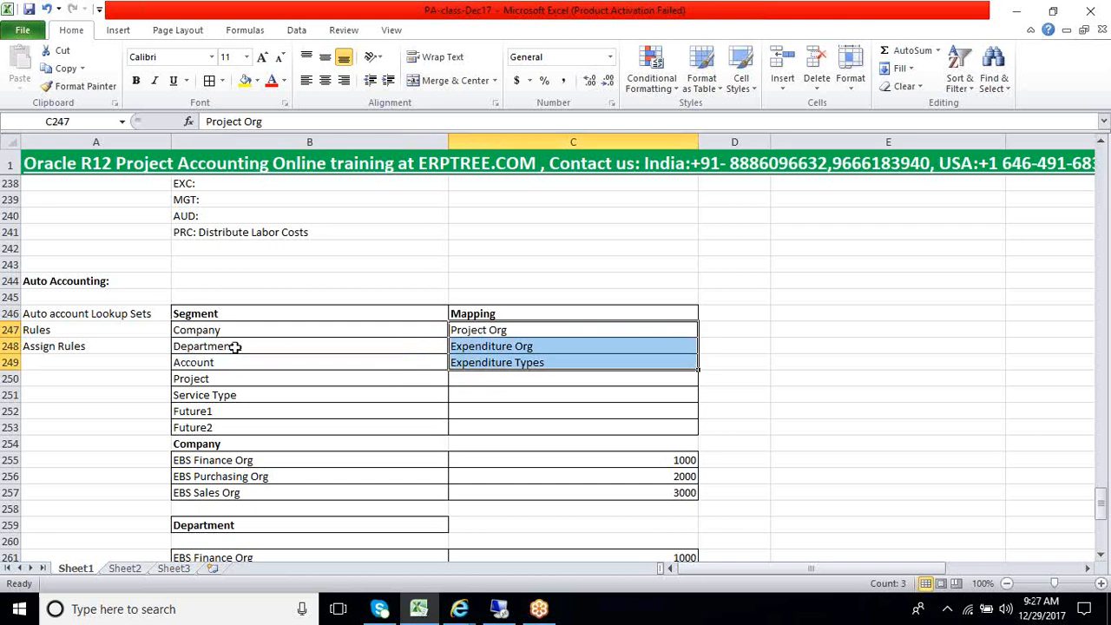
pyautogui.click(477, 346)
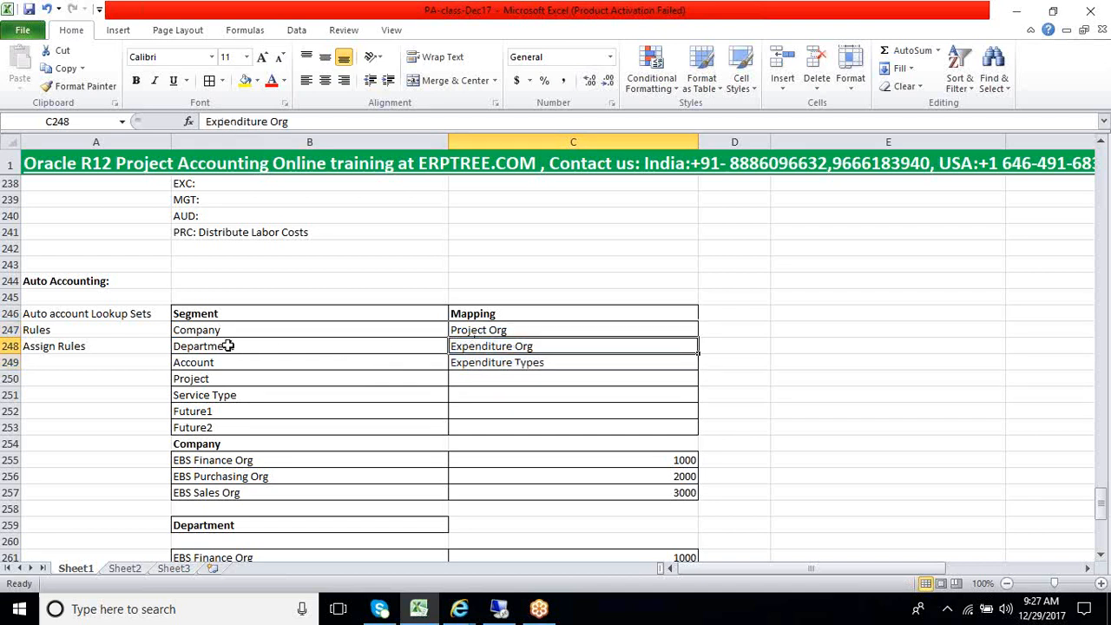
pyautogui.moveTo(223, 331); pyautogui.dragTo(235, 347)
pyautogui.moveTo(478, 337)
pyautogui.mouseDown()
pyautogui.moveTo(491, 344)
pyautogui.moveTo(473, 347)
pyautogui.mouseUp()
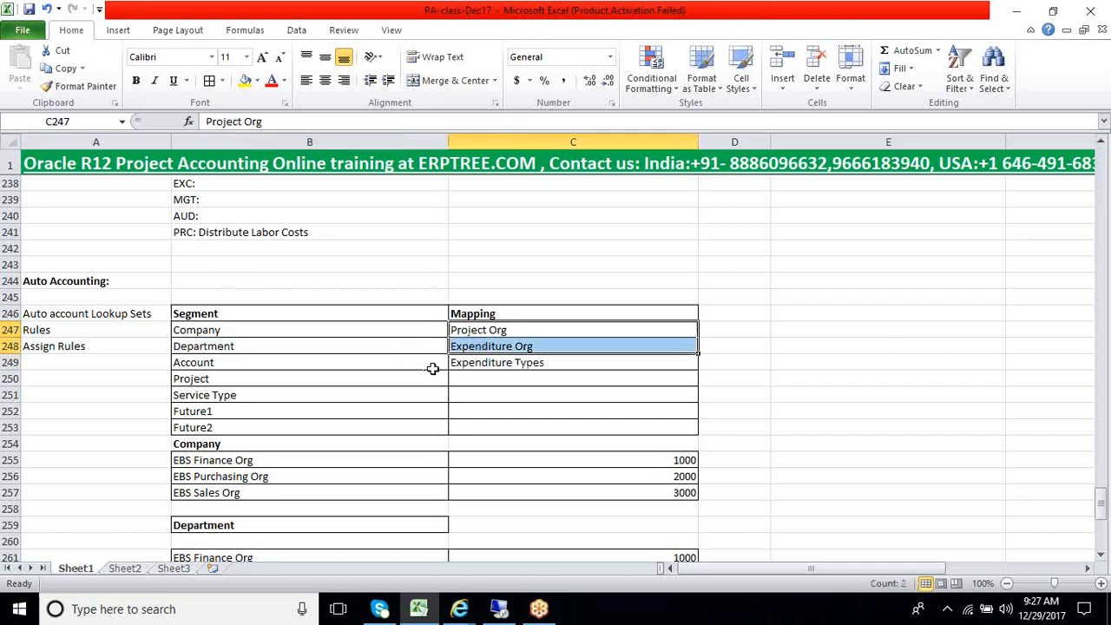
# Check EBS Finance Org and EBS Purchasing Org in the Department lookup table
pyautogui.scroll(-4, 433, 369)
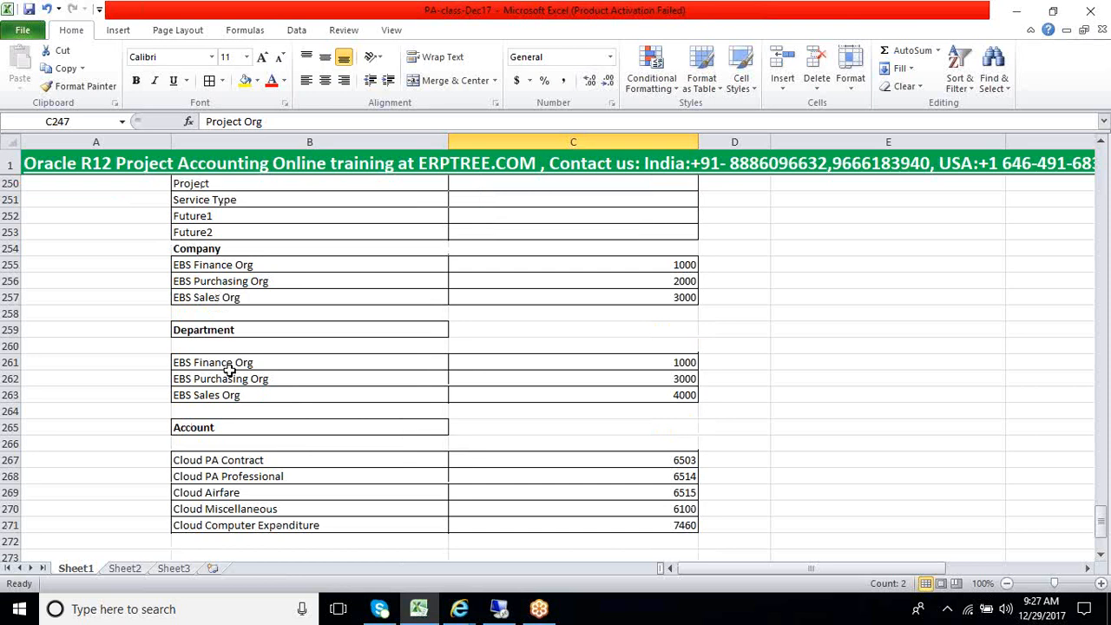
pyautogui.click(228, 364)
pyautogui.moveTo(228, 376); pyautogui.dragTo(228, 388)
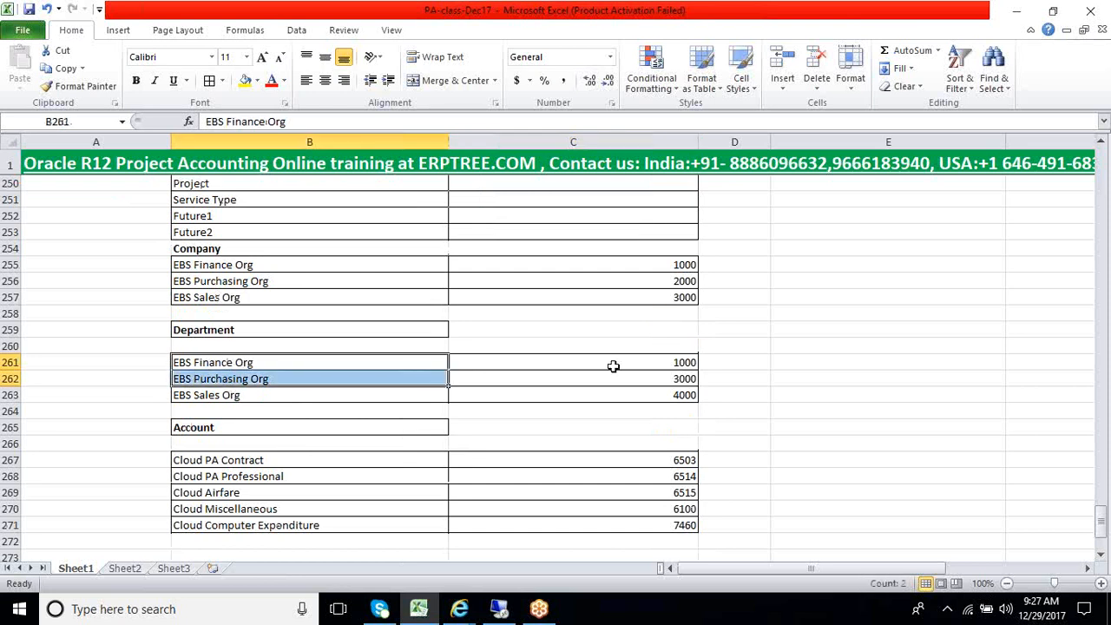
# Review the whole Segment and Mapping table down to Future2, along with the start of the Company lookup
pyautogui.scroll(5, 583, 355)
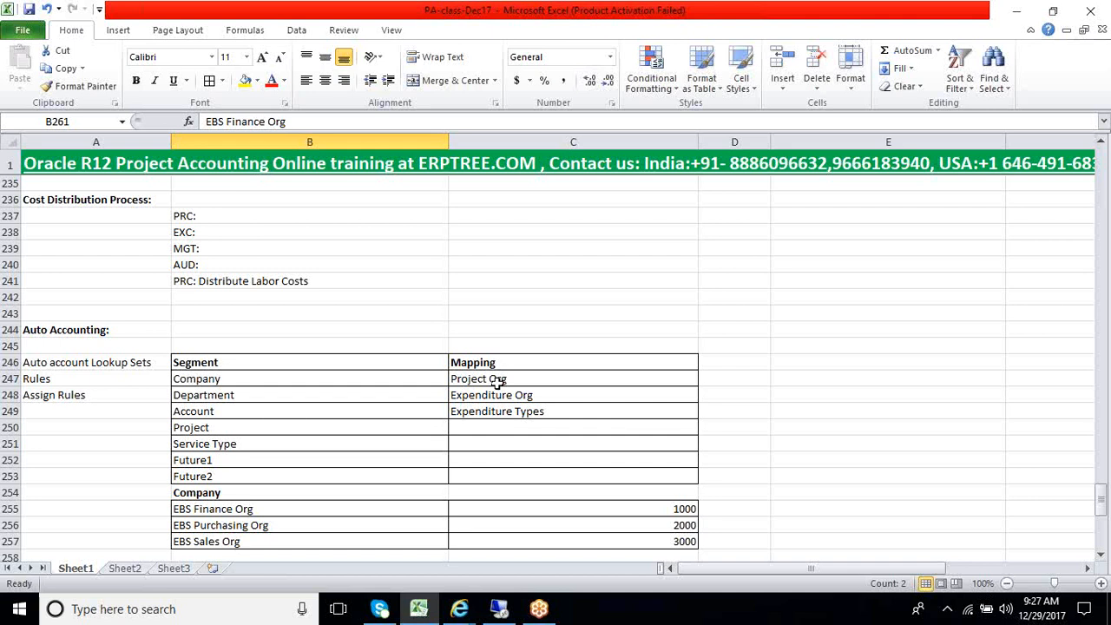
pyautogui.click(393, 366)
pyautogui.moveTo(393, 365); pyautogui.dragTo(499, 412)
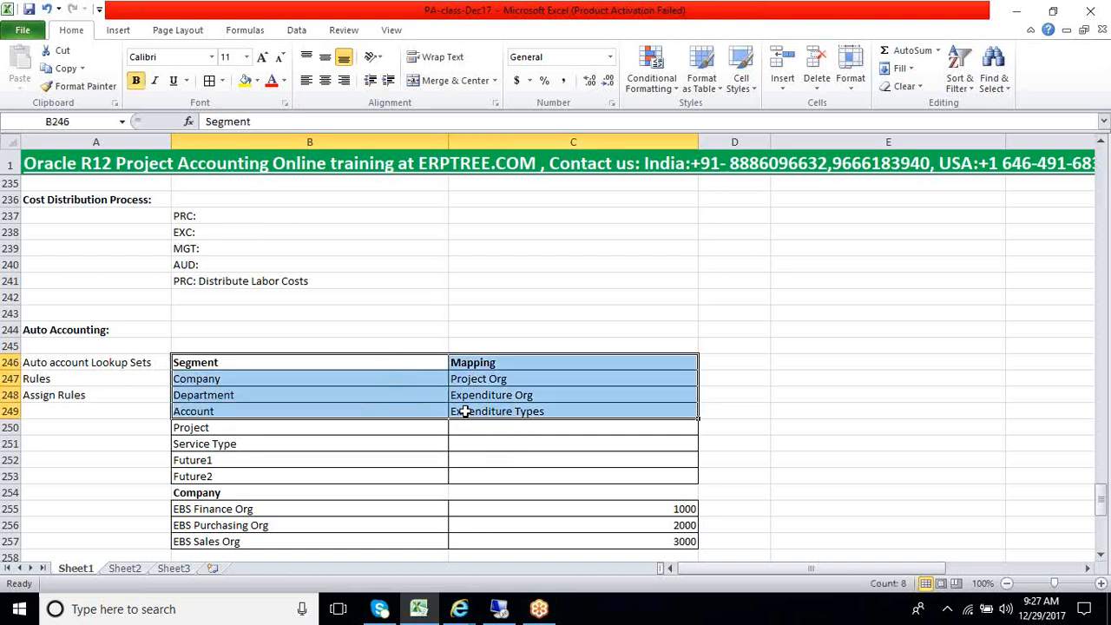
pyautogui.click(347, 402)
pyautogui.moveTo(340, 365); pyautogui.dragTo(500, 519)
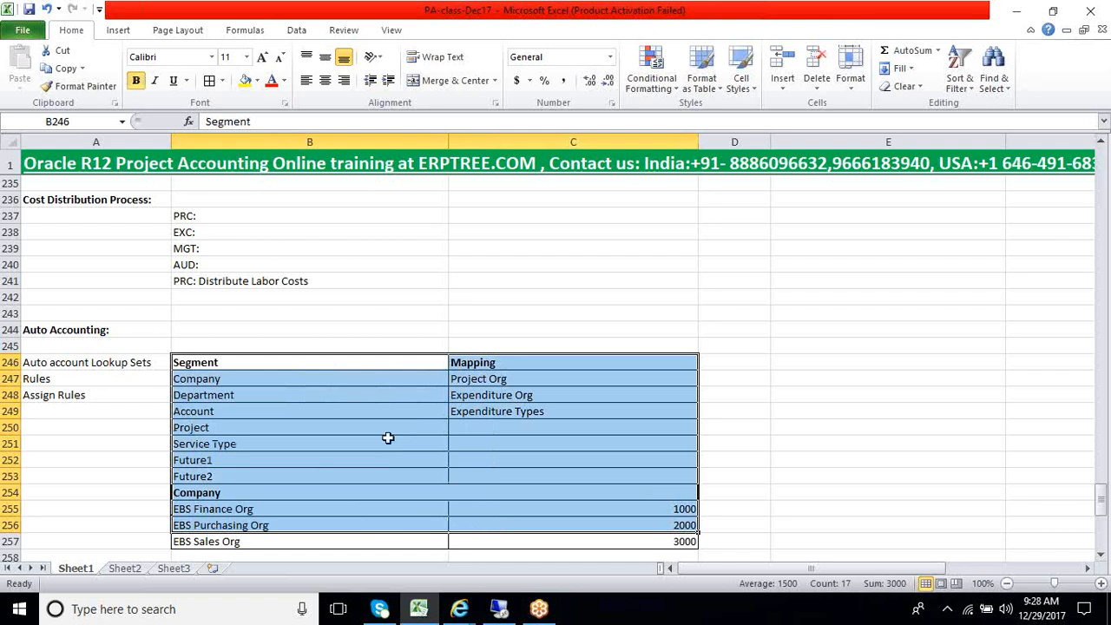
pyautogui.scroll(-2, 383, 417)
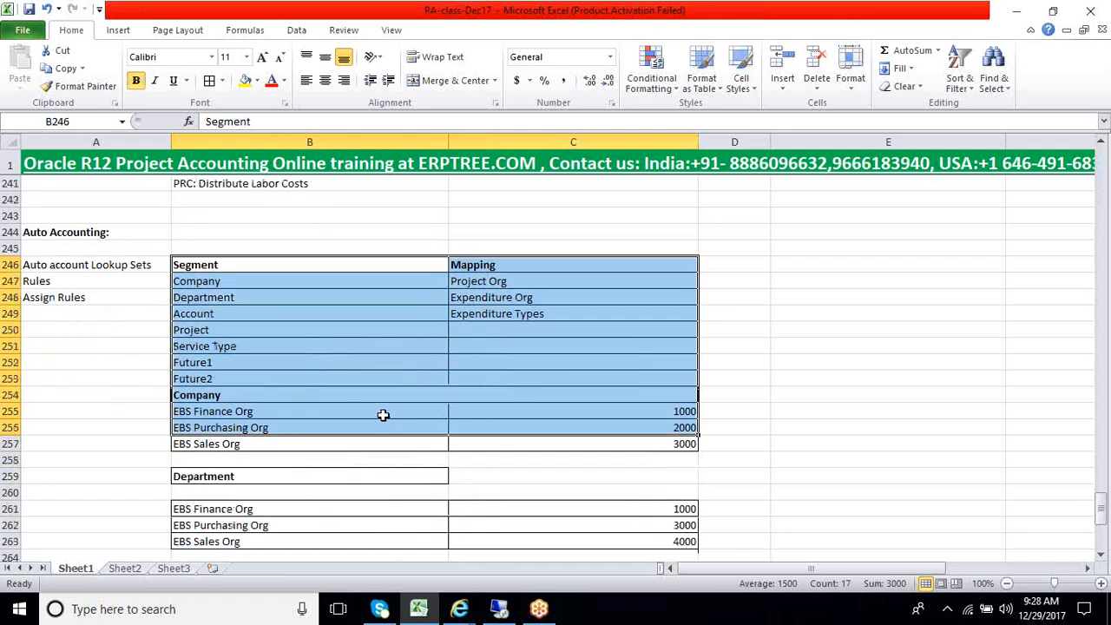
pyautogui.click(394, 261)
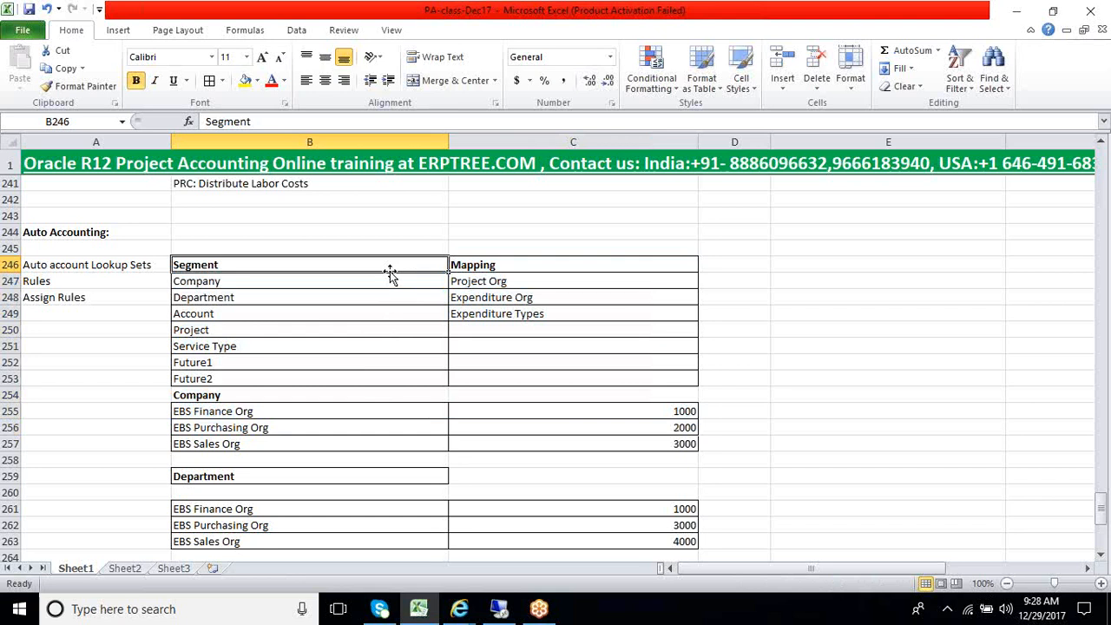
pyautogui.moveTo(391, 263); pyautogui.dragTo(611, 379)
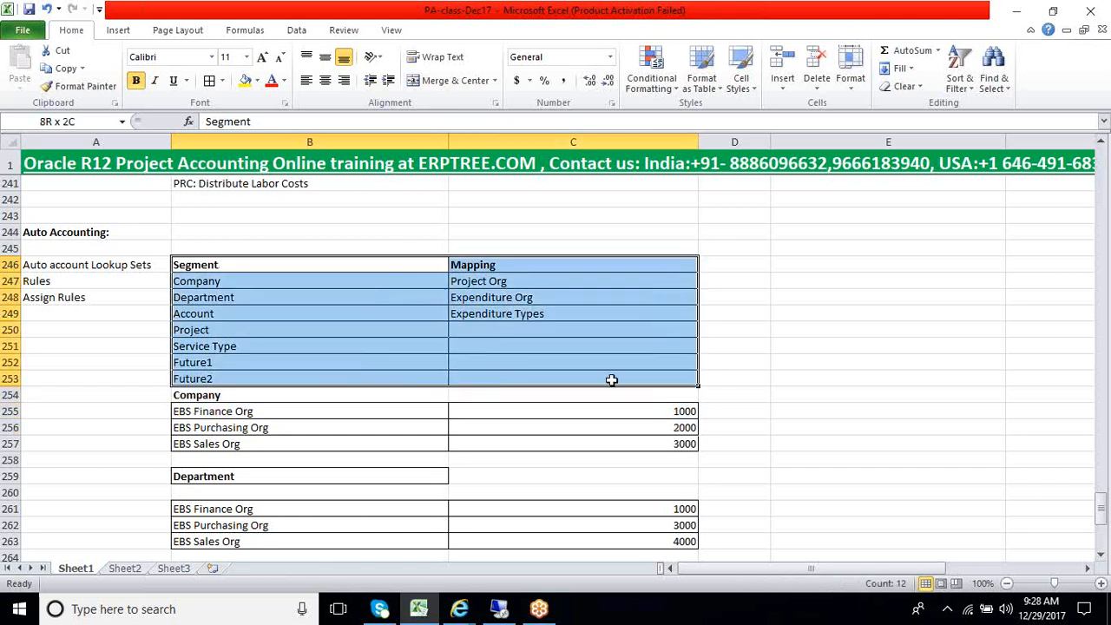
# Go over the Auto Accounting setup sequence of Auto account Lookup Sets, Rules and Assign Rules against the segment mapping table
pyautogui.click(83, 265)
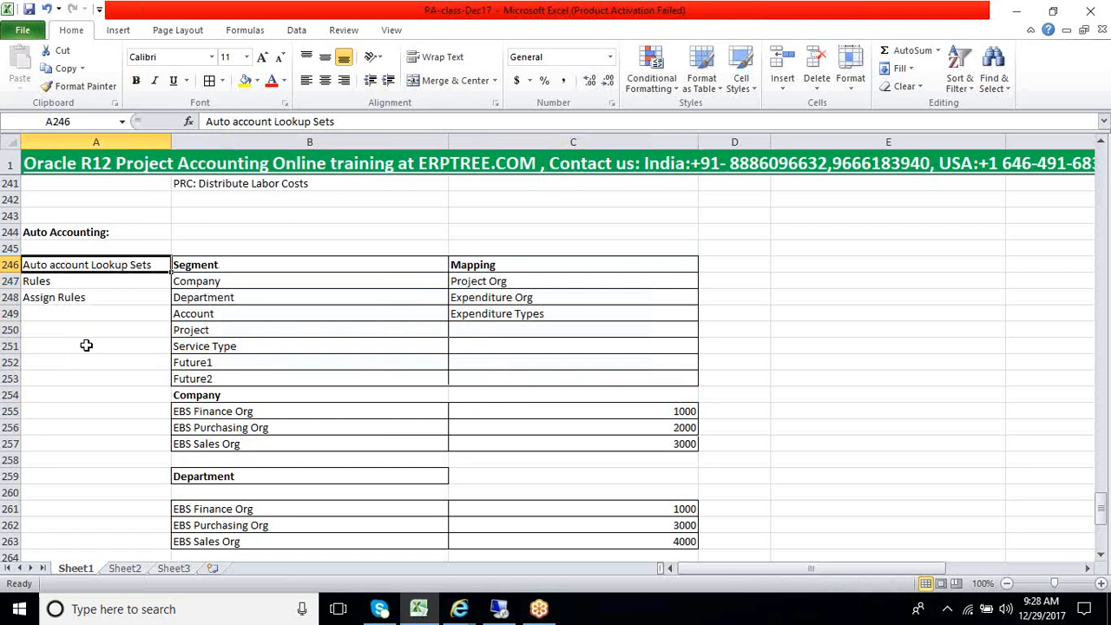
pyautogui.moveTo(231, 266); pyautogui.dragTo(385, 348)
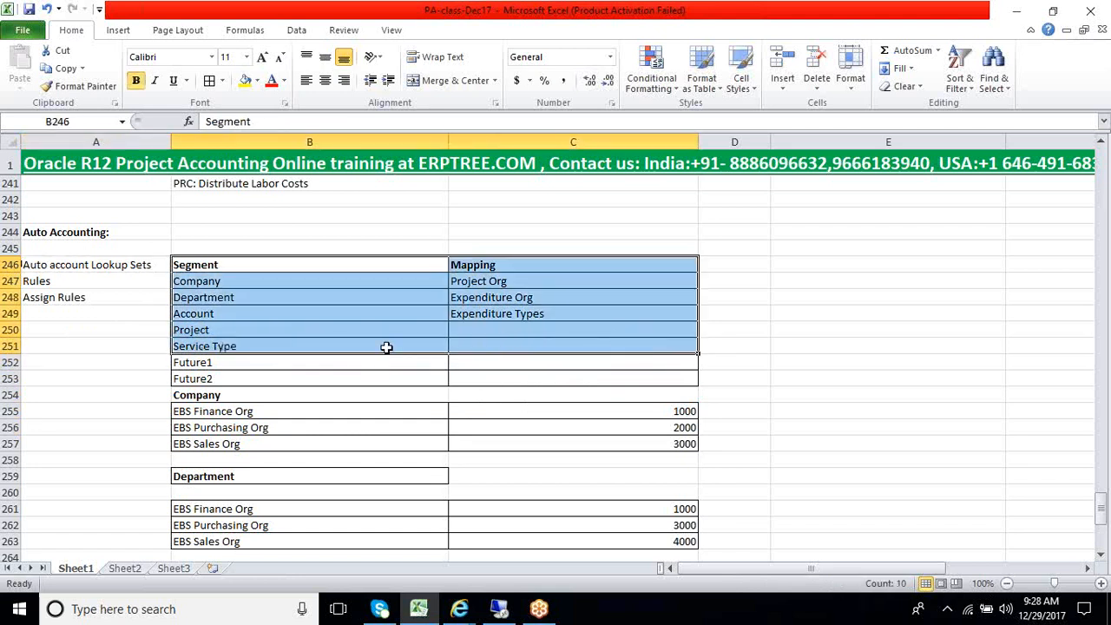
pyautogui.click(116, 265)
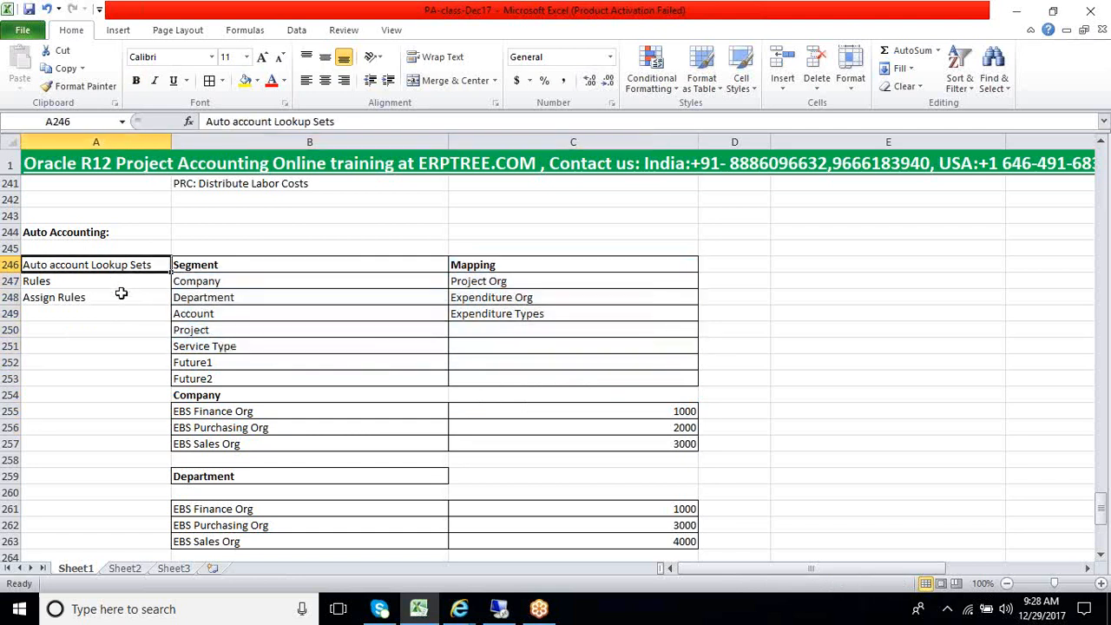
pyautogui.moveTo(69, 283); pyautogui.dragTo(59, 314)
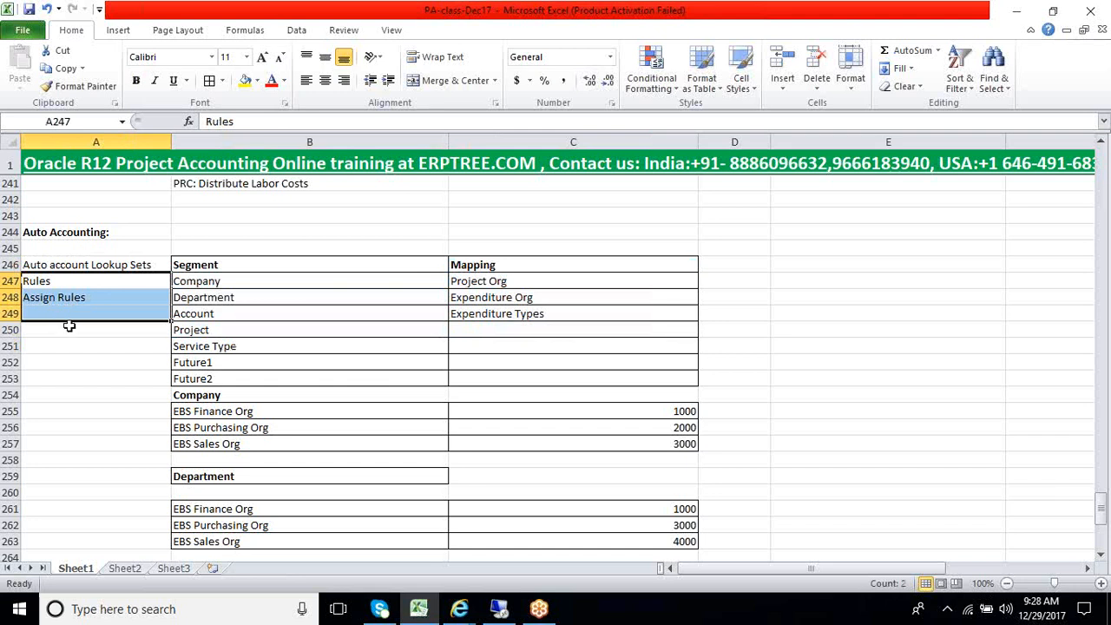
pyautogui.click(109, 333)
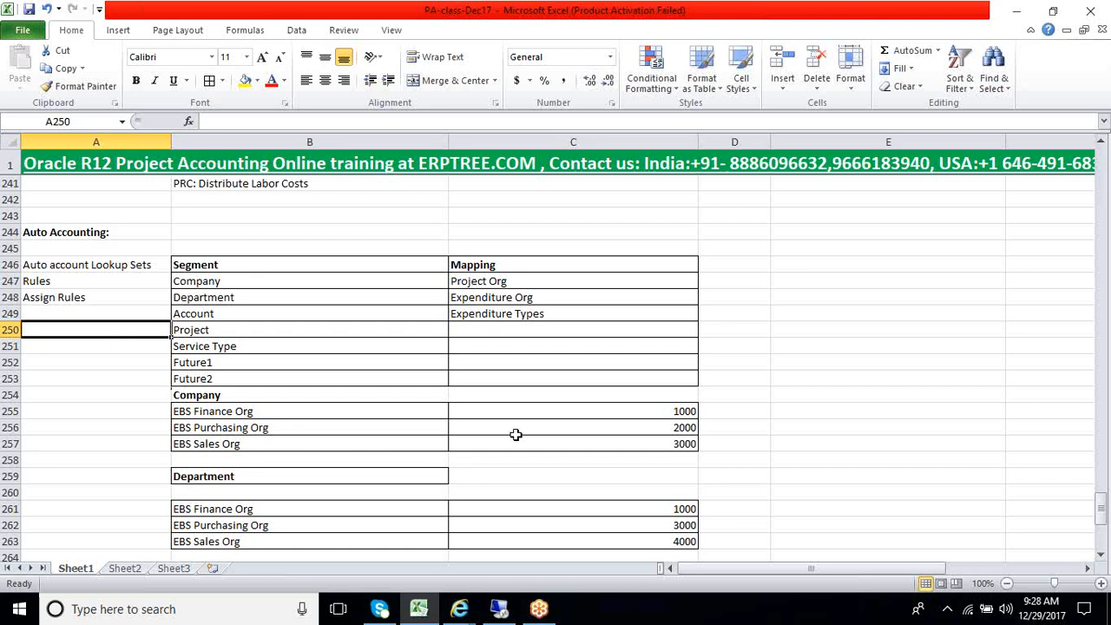
pyautogui.click(1100, 449)
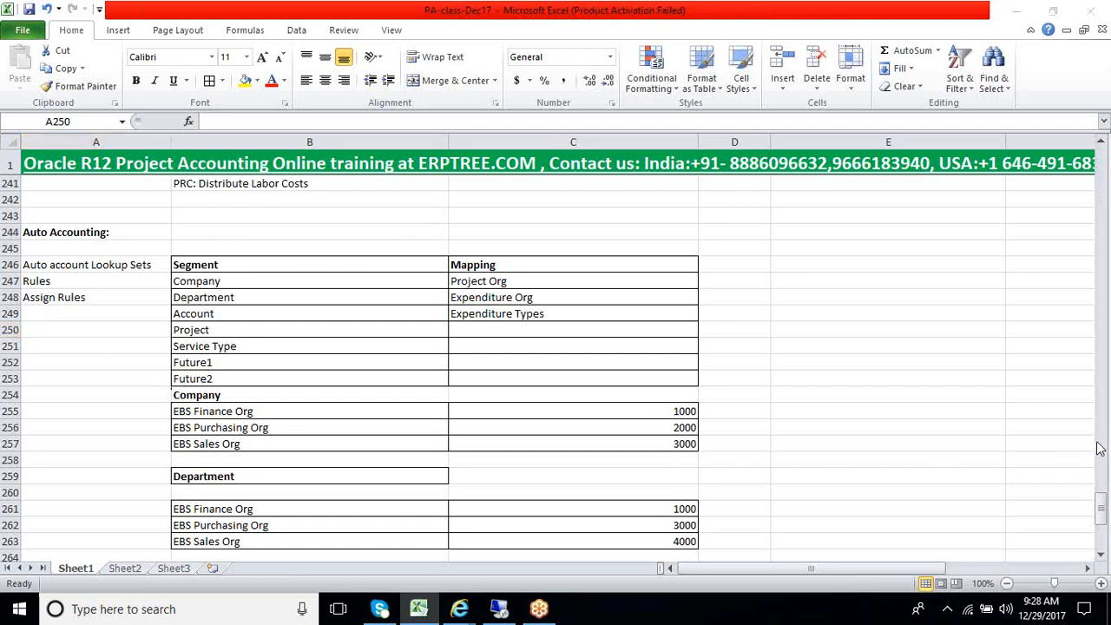